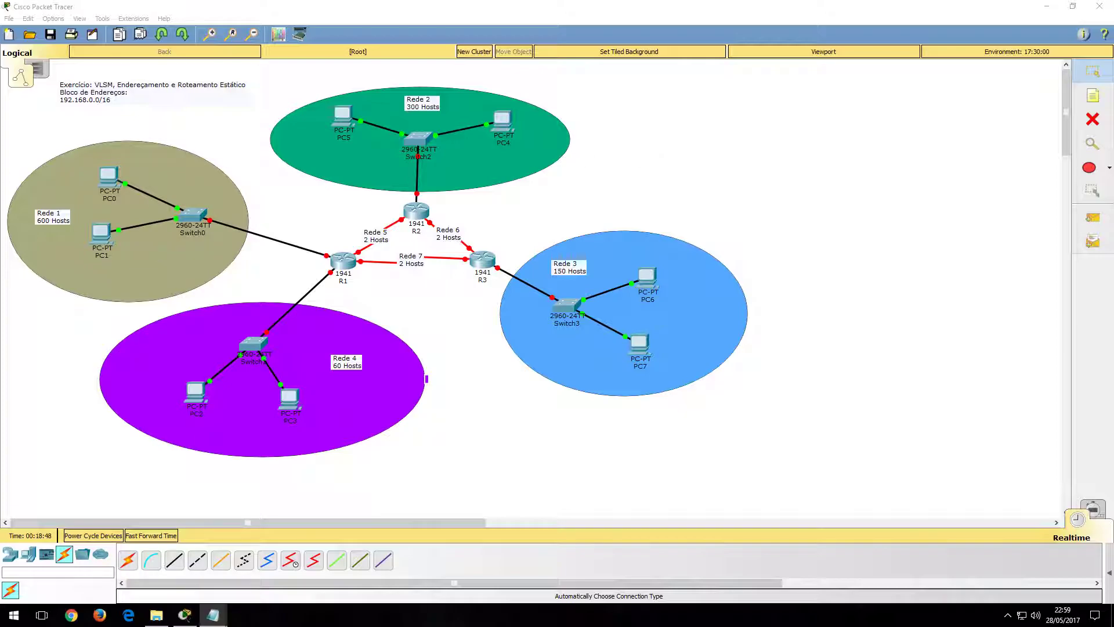
# Switch to Notepad and arrange the blank note beside the note holding the 192.168.0.0/16 addressing information.
pyautogui.hotkey('alt', 'Tab')
pyautogui.moveTo(53, 21); pyautogui.dragTo(1113, 30)
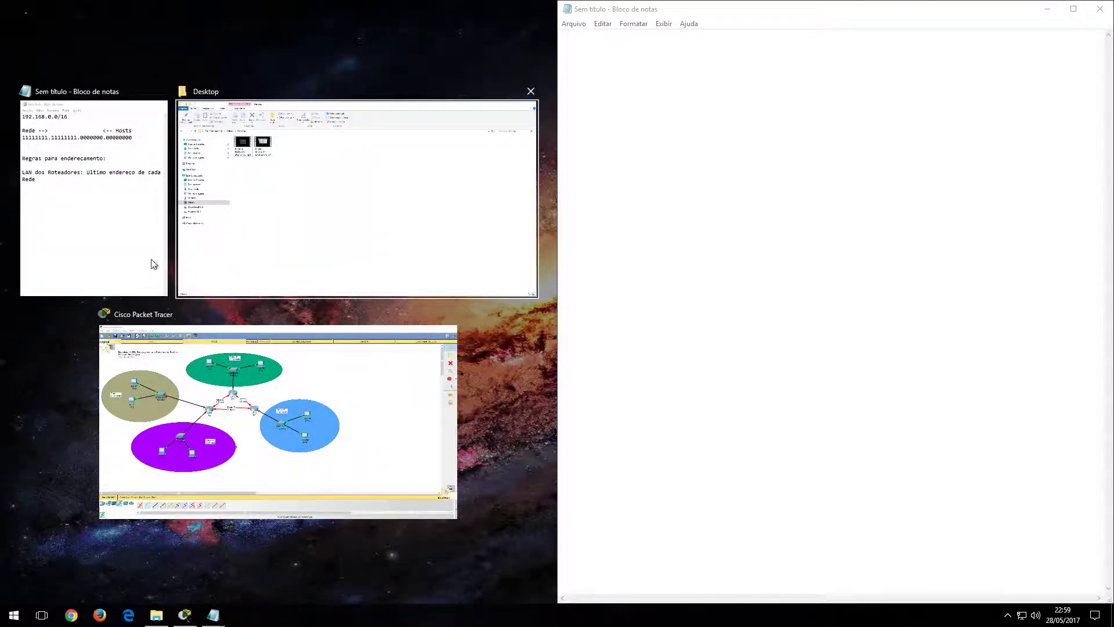
pyautogui.click(76, 190)
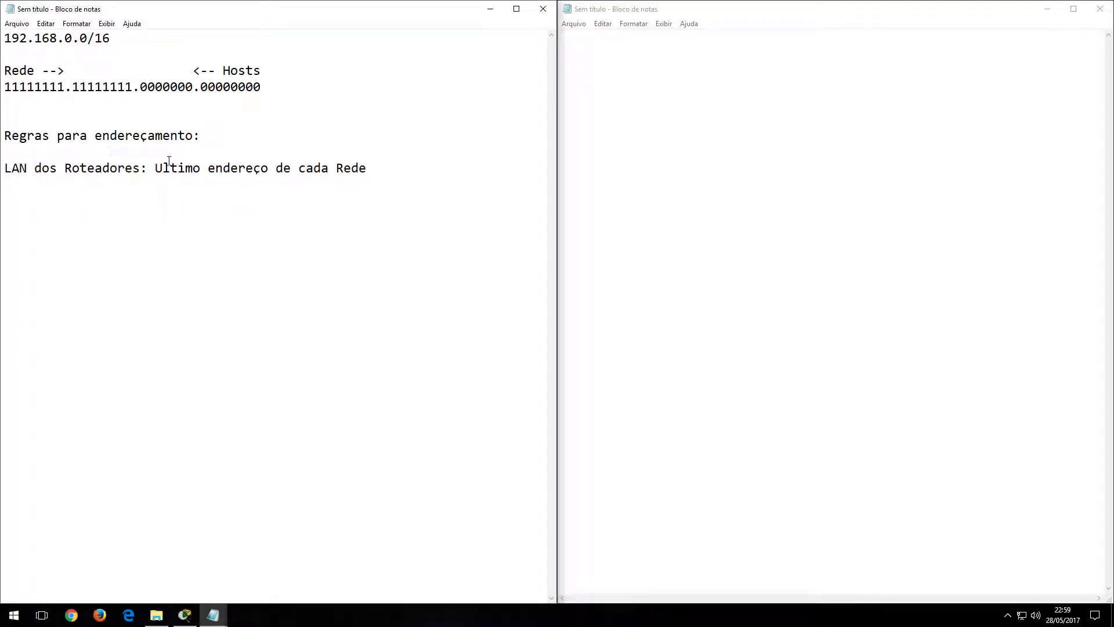
pyautogui.click(647, 82)
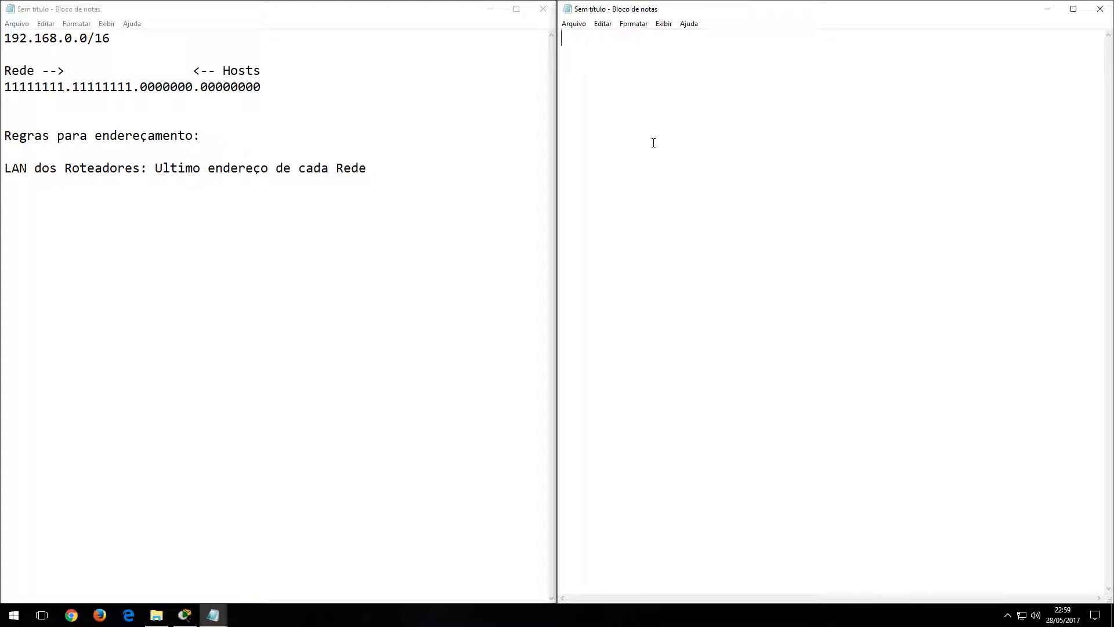
# List the host counts 600, 300, 150, 60, 2, 2 and 2 on separate lines in the blank note.
pyautogui.write('600')
pyautogui.press('Return')
pyautogui.write('300')
pyautogui.press('Return')
pyautogui.write('185')
pyautogui.press('BackSpace')
pyautogui.press('BackSpace')
pyautogui.write('50 ')
pyautogui.write('60 ')
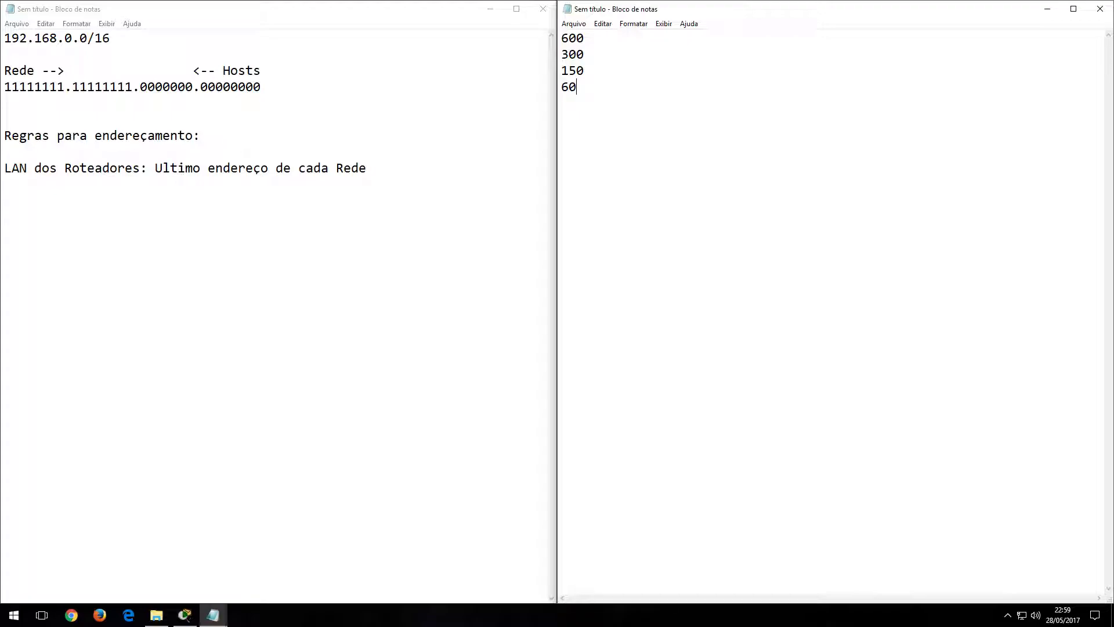
pyautogui.write('2')
pyautogui.press('Return')
pyautogui.write('2')
pyautogui.press('Return')
pyautogui.write('2')
pyautogui.press('Return')
# Review the list of host counts and the 192.168.0.0/16 address block.
pyautogui.press('Up')
pyautogui.press('Up')
pyautogui.press('Up')
pyautogui.press('Up')
pyautogui.press('Up')
pyautogui.press('Up')
pyautogui.press('Up')
pyautogui.hotkey('shift', 'Down')
pyautogui.hotkey('shift', 'Down')
pyautogui.hotkey('shift', 'Down')
pyautogui.hotkey('shift', 'Down')
pyautogui.hotkey('shift', 'Down')
pyautogui.hotkey('shift', 'Down')
pyautogui.hotkey('shift', 'Down')
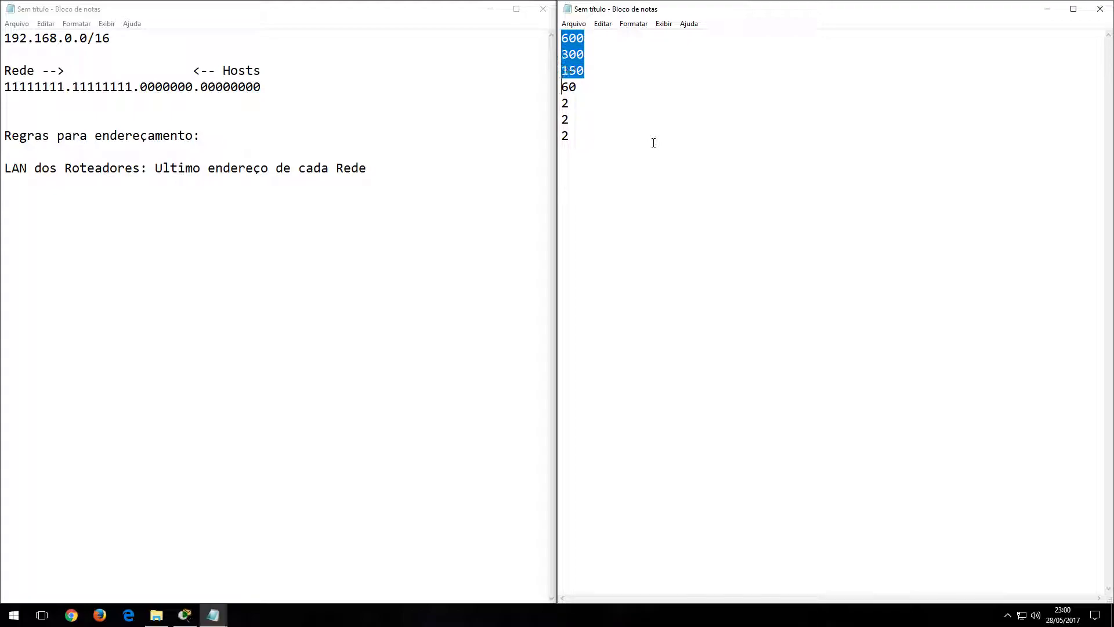
pyautogui.press('Right')
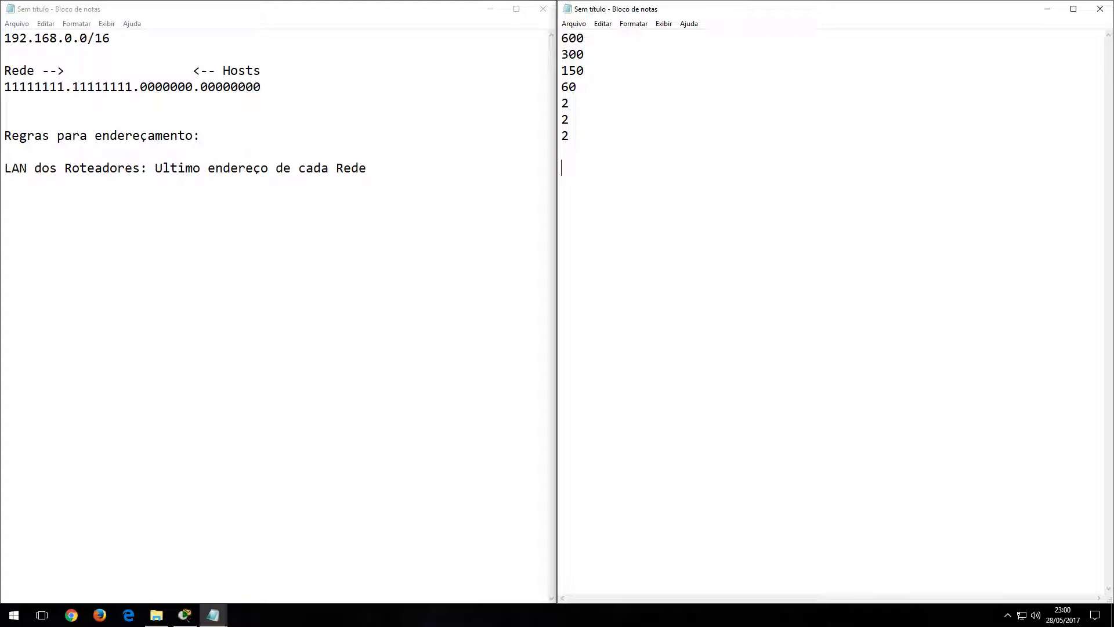
pyautogui.moveTo(112, 39); pyautogui.dragTo(6, 39)
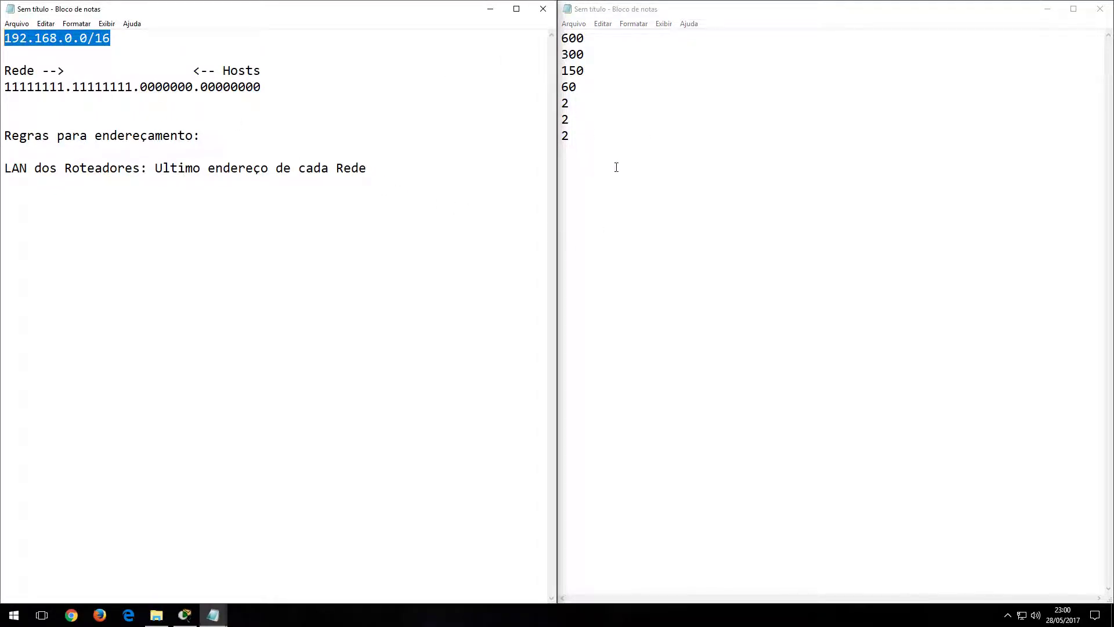
pyautogui.click(586, 160)
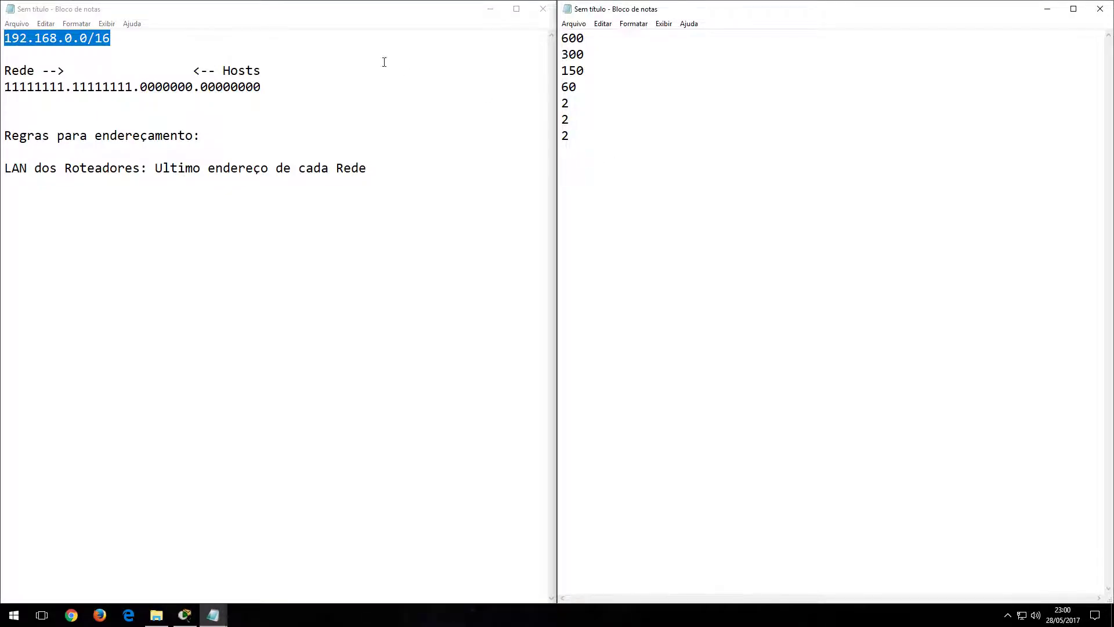
# Add the subnet mask 255.255.0.0 on its own line below 192.168.0.0/16 in the addressing note.
pyautogui.click(115, 38)
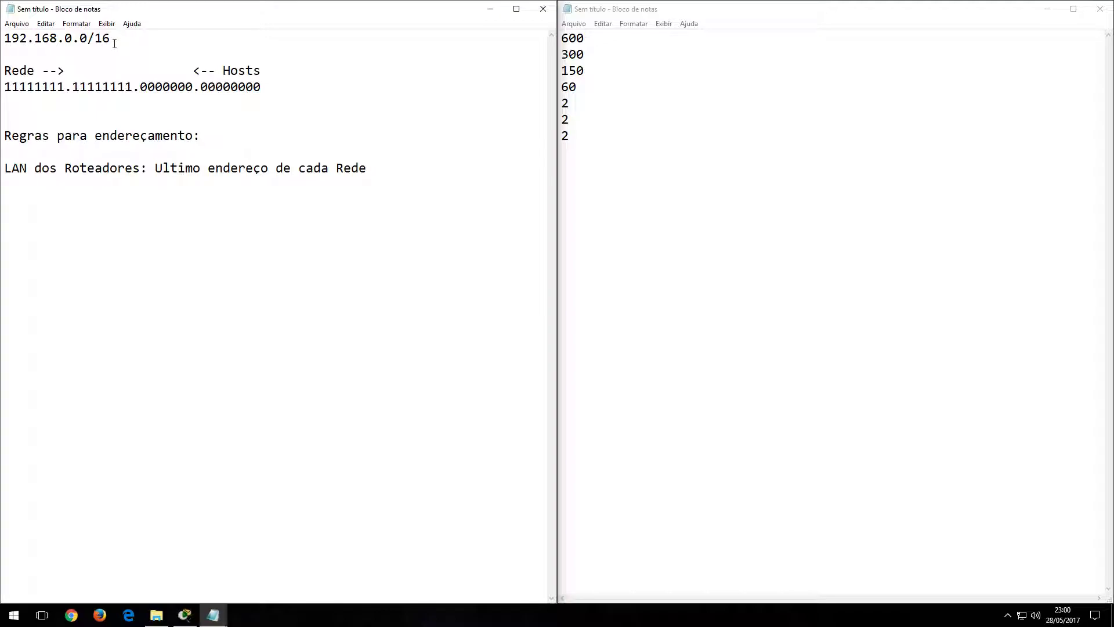
pyautogui.press('Down')
pyautogui.write('255.255.0.0')
pyautogui.press('Down')
pyautogui.press('Return')
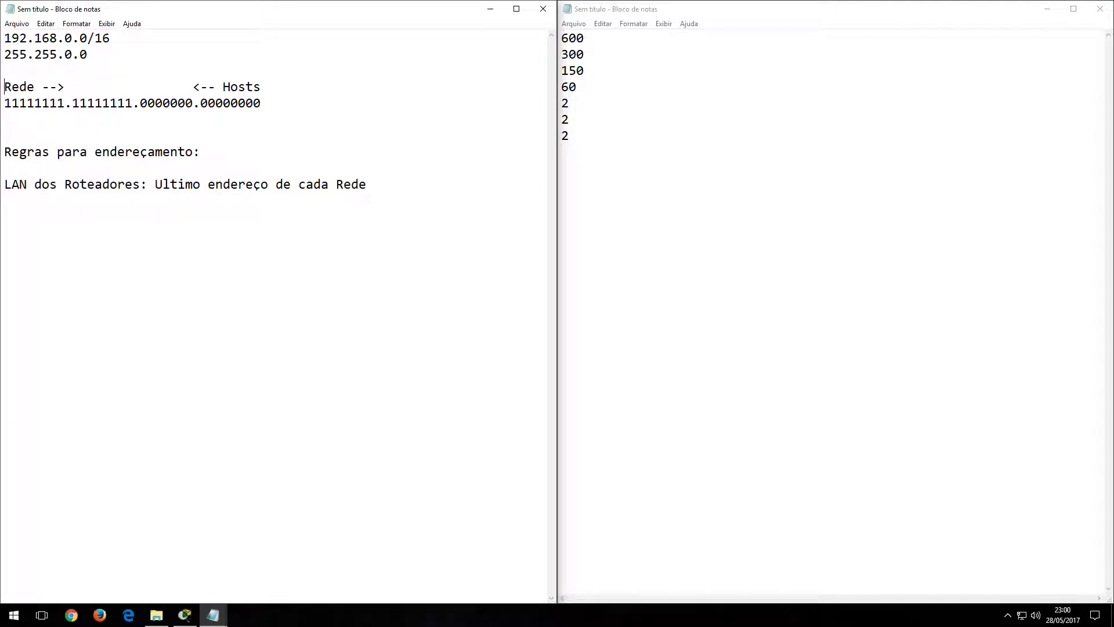
# Examine the network and host portions of the binary mask and the host count of each network.
pyautogui.press('Down')
pyautogui.click(298, 103)
pyautogui.moveTo(265, 88); pyautogui.dragTo(186, 104)
pyautogui.click(236, 120)
pyautogui.moveTo(5, 103); pyautogui.dragTo(110, 103)
pyautogui.click(580, 38)
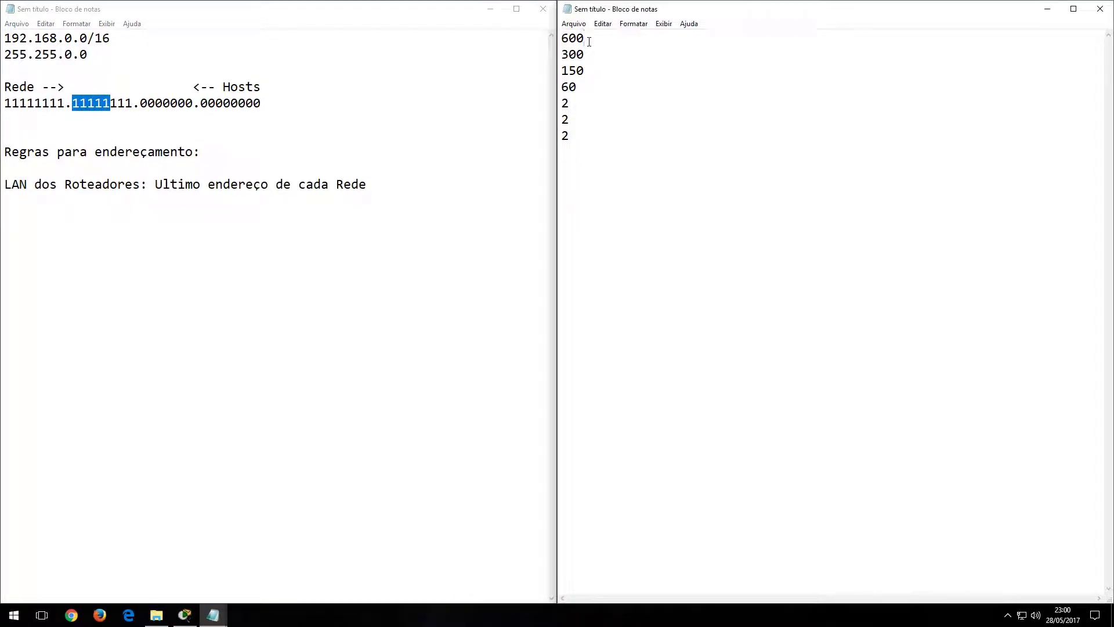
pyautogui.doubleClick(579, 39)
pyautogui.doubleClick(569, 54)
pyautogui.doubleClick(569, 70)
pyautogui.doubleClick(568, 87)
pyautogui.doubleClick(568, 101)
pyautogui.press('Down')
pyautogui.press('Down')
pyautogui.moveTo(261, 86); pyautogui.dragTo(193, 86)
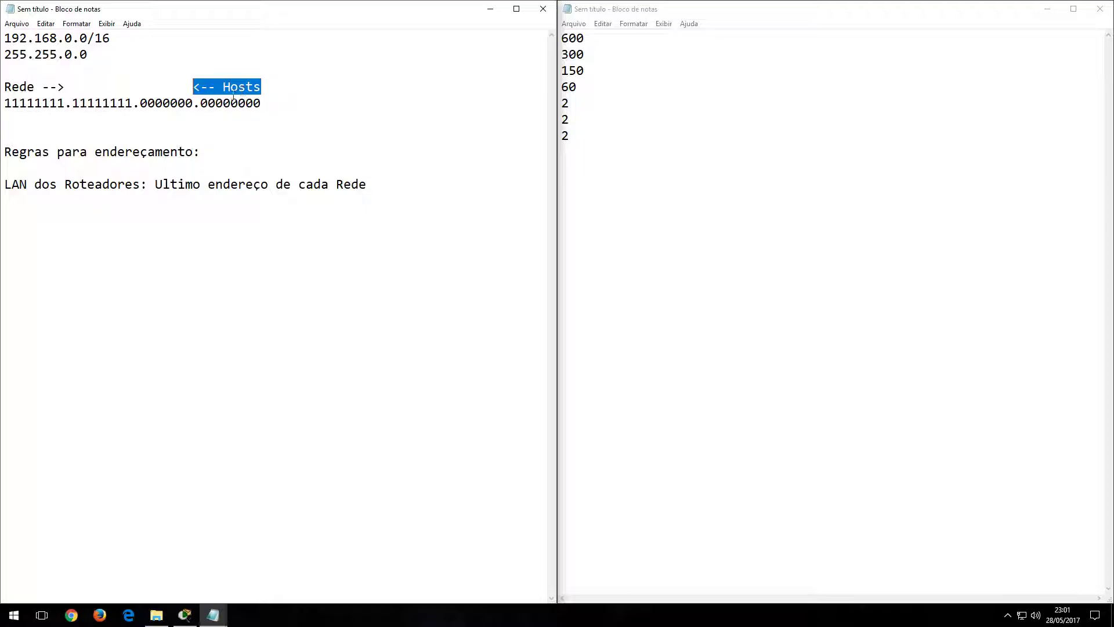
pyautogui.moveTo(585, 39); pyautogui.dragTo(560, 30)
# Write the host formula 2^n - 2 >= X below the list of host counts, leaving a blank line between.
pyautogui.click(624, 136)
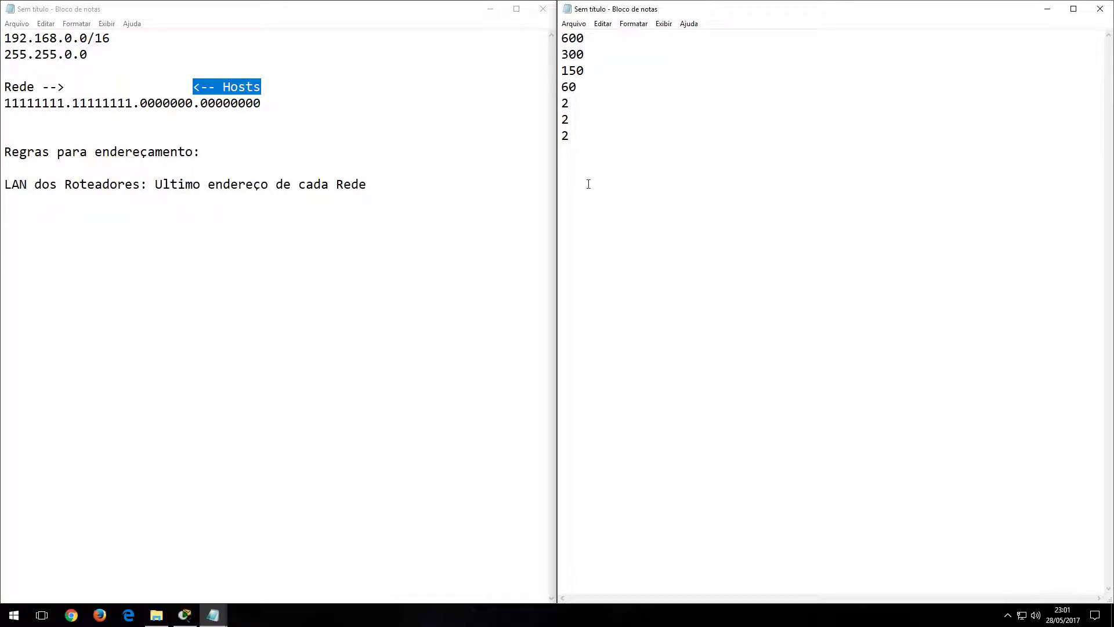
pyautogui.press('Return')
pyautogui.write('2')
pyautogui.write('^')
pyautogui.write('n =')
pyautogui.write(' 2 =')
pyautogui.press('BackSpace')
pyautogui.write('>= X')
# Examine the base, the exponent and the subtracted 2 in the host formula.
pyautogui.click(577, 168)
pyautogui.hotkey('shift', 'Left')
pyautogui.press('Right')
pyautogui.hotkey('shift', 'Right')
pyautogui.click(607, 168)
pyautogui.hotkey('shift', 'Left')
pyautogui.hotkey('shift', 'Left')
pyautogui.press('Left')
pyautogui.moveTo(615, 168); pyautogui.dragTo(606, 169)
pyautogui.click(657, 169)
pyautogui.press('BackSpace')
pyautogui.press('Return')
# Delete the host formula from below the list of host counts.
pyautogui.moveTo(660, 168); pyautogui.dragTo(561, 168)
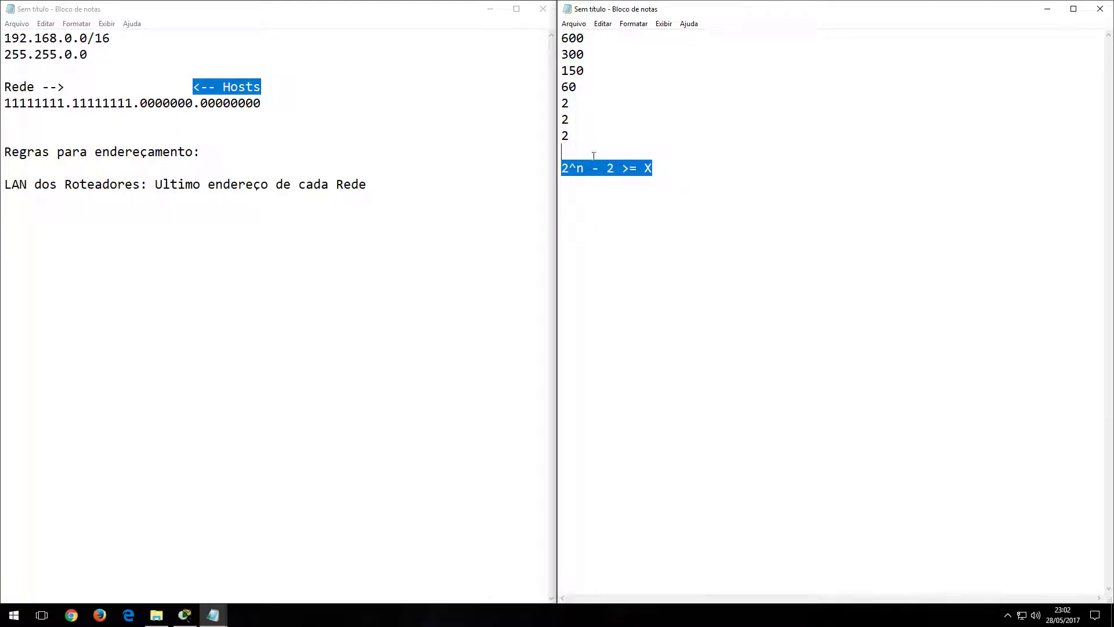
pyautogui.press('BackSpace')
pyautogui.press('BackSpace')
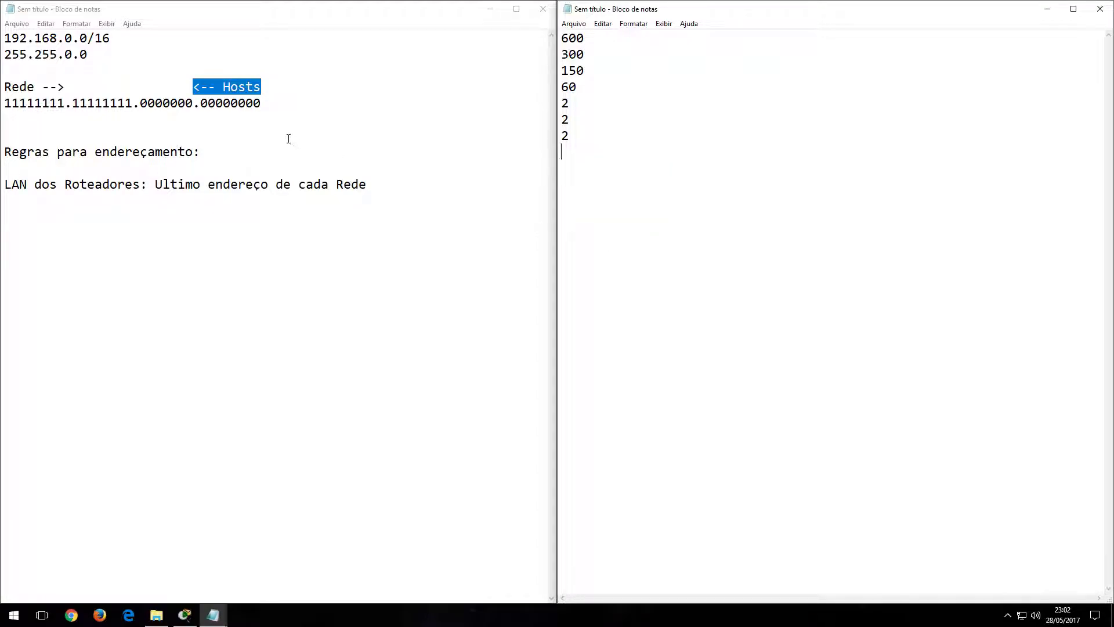
# Write the calculation 2^8 - 2 = 256 - 2 = 254 for the last octet's host bits below the host list.
pyautogui.moveTo(261, 103); pyautogui.dragTo(203, 103)
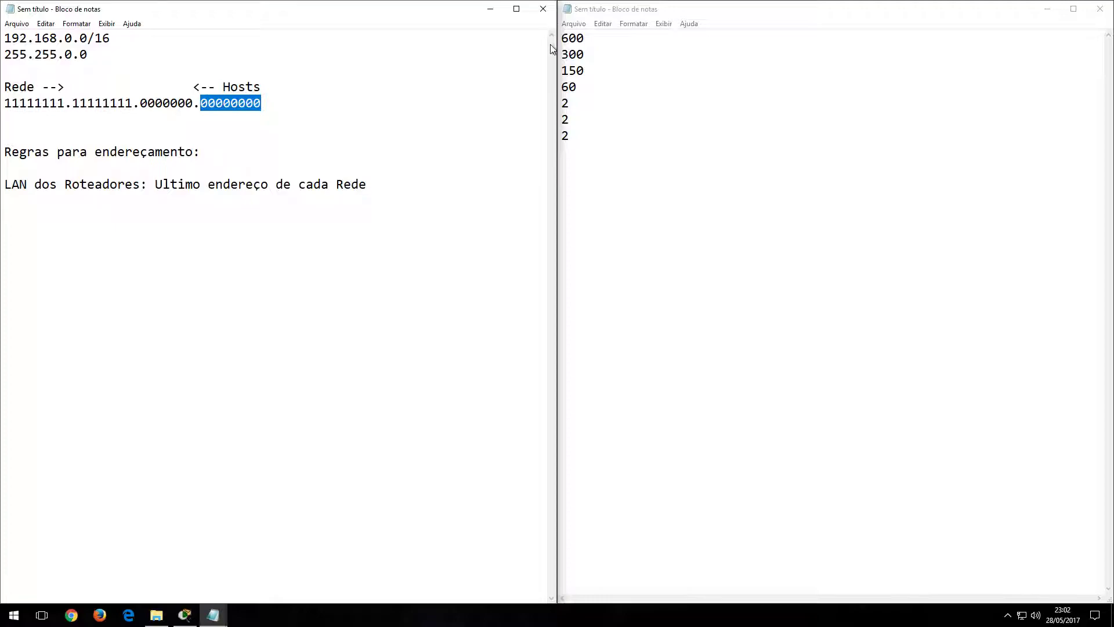
pyautogui.click(609, 209)
pyautogui.write('2')
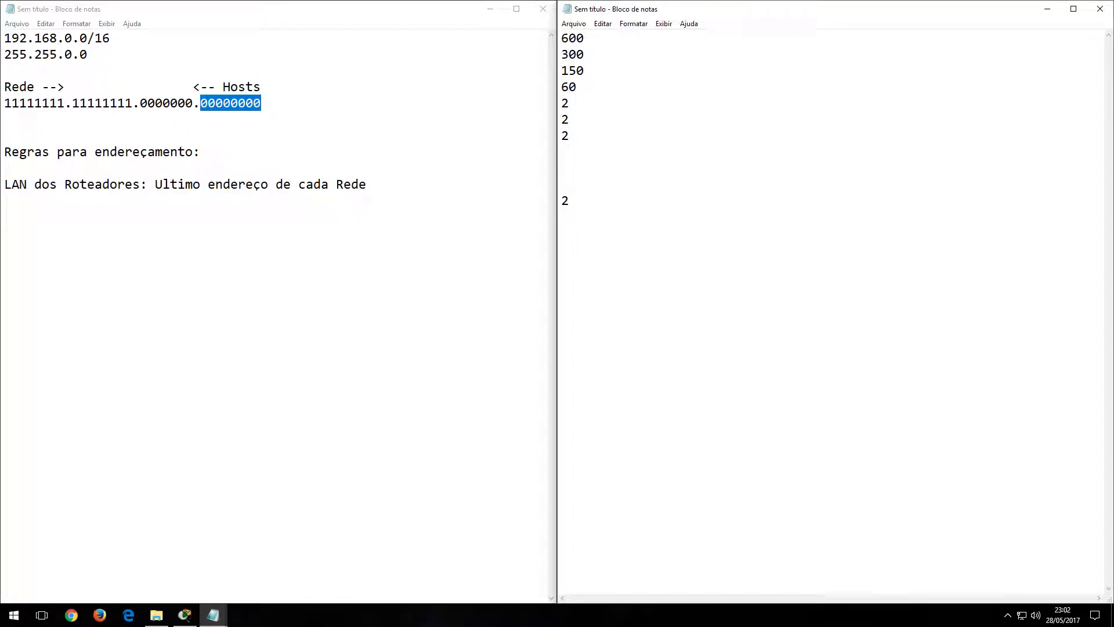
pyautogui.write('^8 - 2 = 256 - 2 = 245')
pyautogui.press('BackSpace')
pyautogui.press('BackSpace')
pyautogui.write('54')
pyautogui.moveTo(592, 200); pyautogui.dragTo(562, 201)
pyautogui.click(563, 200)
# Update the host calculation for one more host bit to 2^9 - 2 = 512 - 2 = 510.
pyautogui.moveTo(116, 38); pyautogui.dragTo(88, 38)
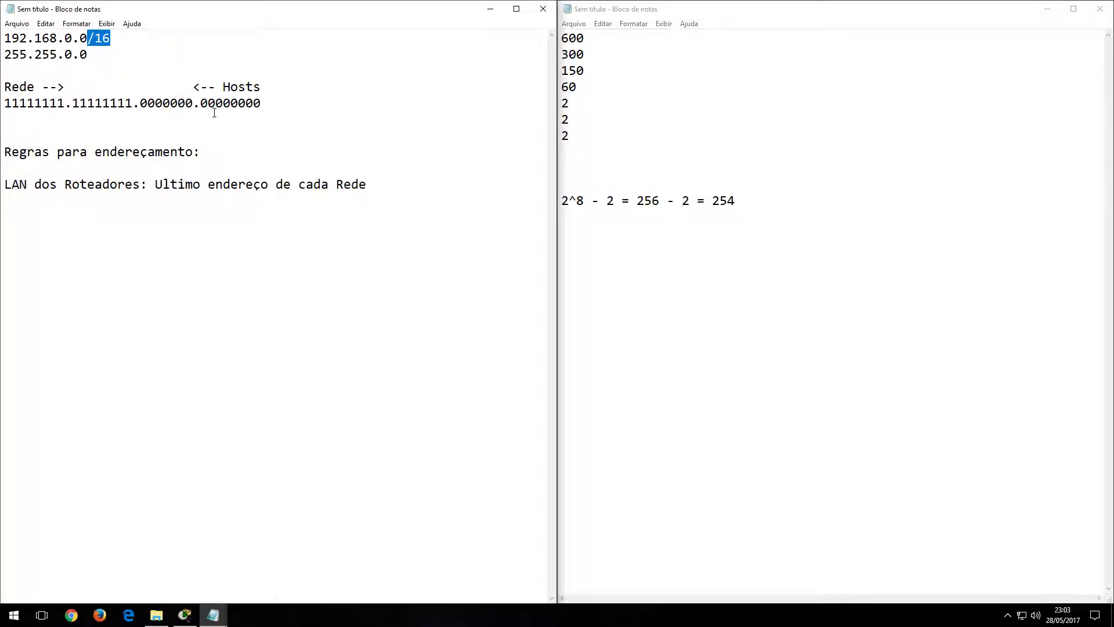
pyautogui.moveTo(263, 103); pyautogui.dragTo(201, 103)
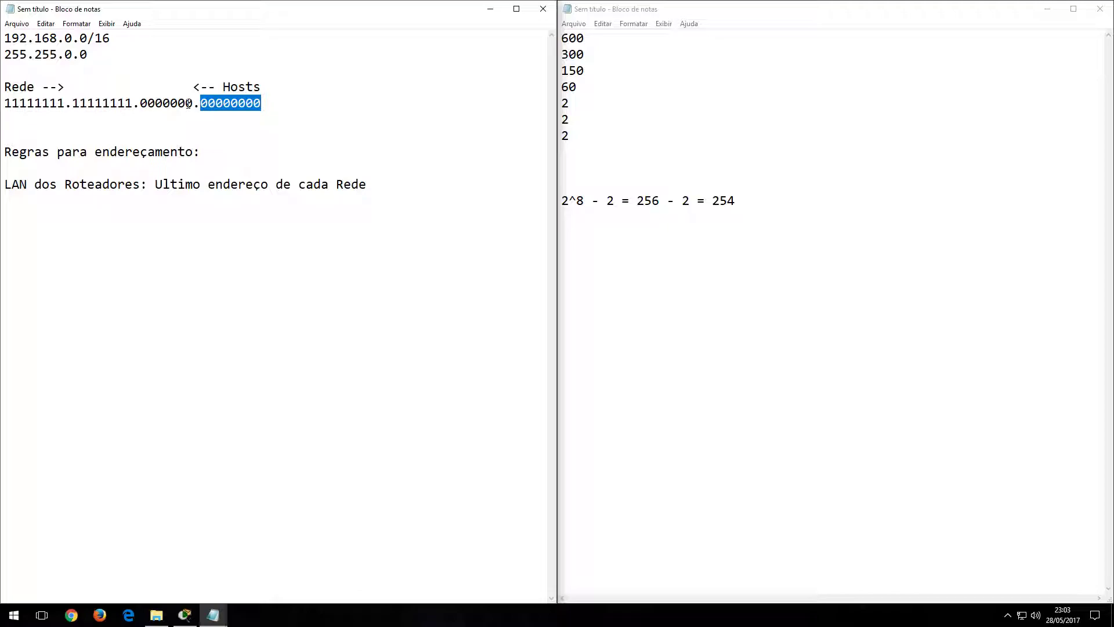
pyautogui.moveTo(185, 104); pyautogui.dragTo(193, 103)
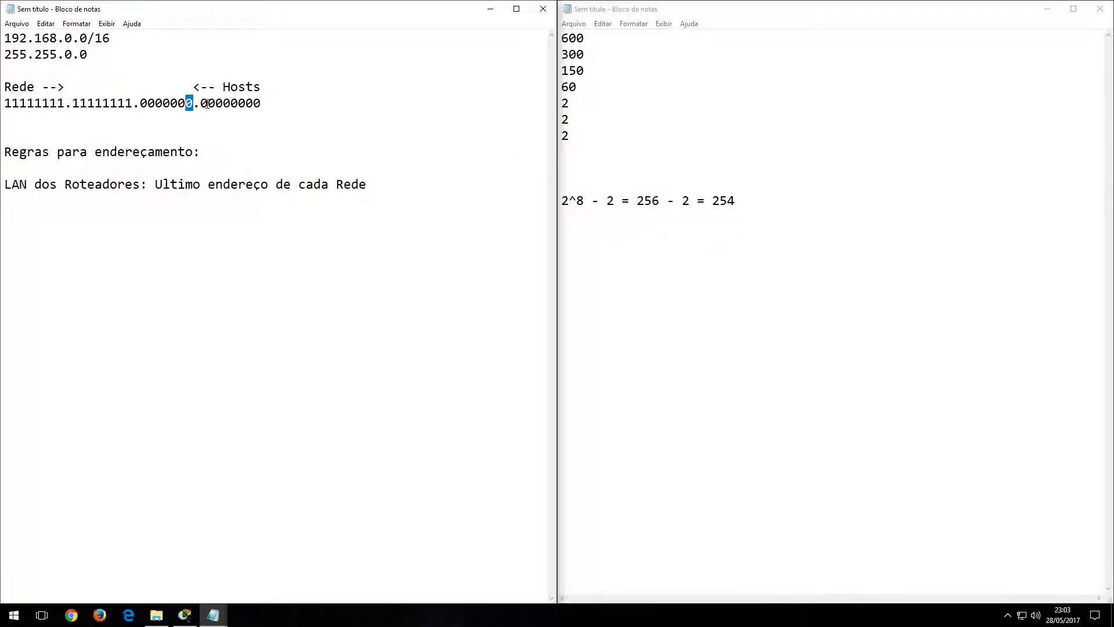
pyautogui.click(755, 206)
pyautogui.moveTo(576, 200); pyautogui.dragTo(592, 200)
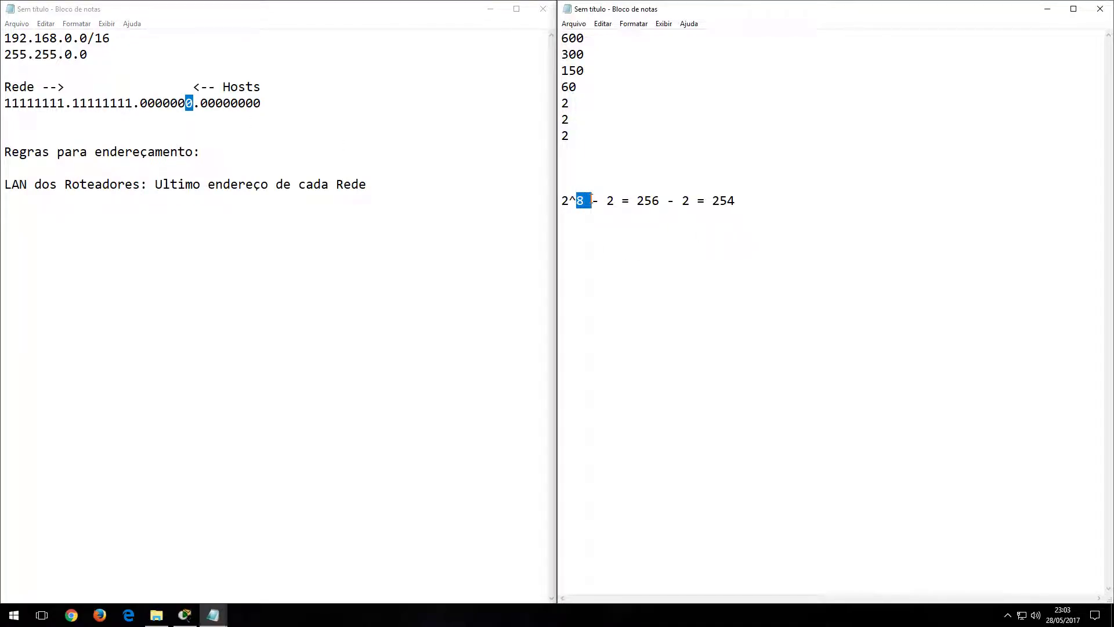
pyautogui.hotkey('shift', 'Left')
pyautogui.write('9')
pyautogui.moveTo(636, 200); pyautogui.dragTo(660, 200)
pyautogui.write('512')
pyautogui.hotkey('shift', 'End')
pyautogui.write('510')
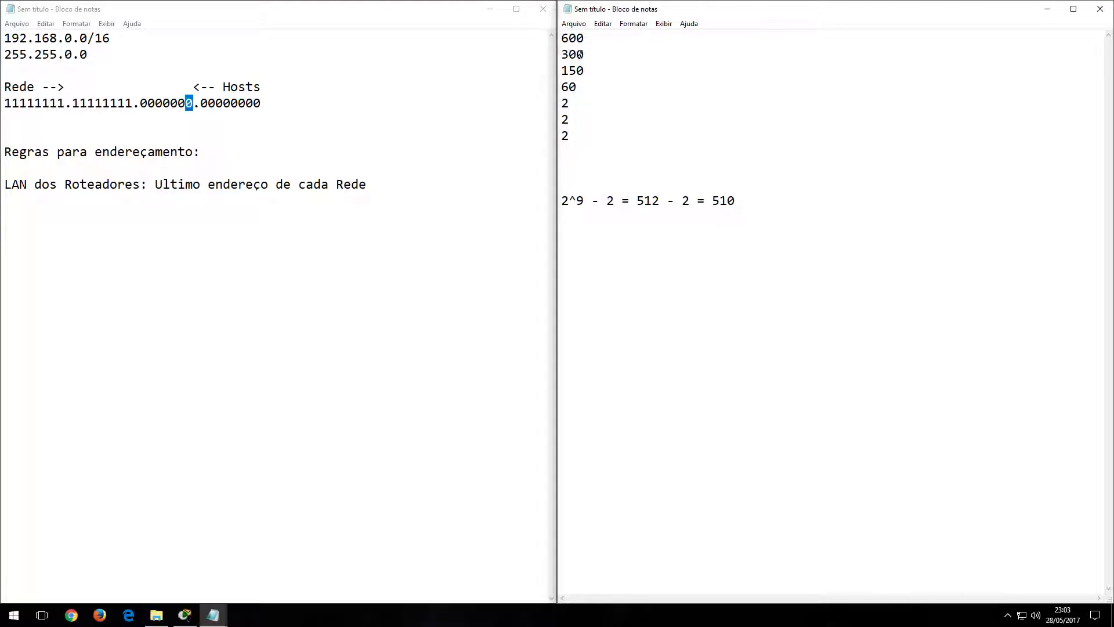
# Insert a | separator before the last two zeros of the binary mask's third octet for the 600-host network.
pyautogui.moveTo(585, 38); pyautogui.dragTo(553, 34)
pyautogui.click(186, 105)
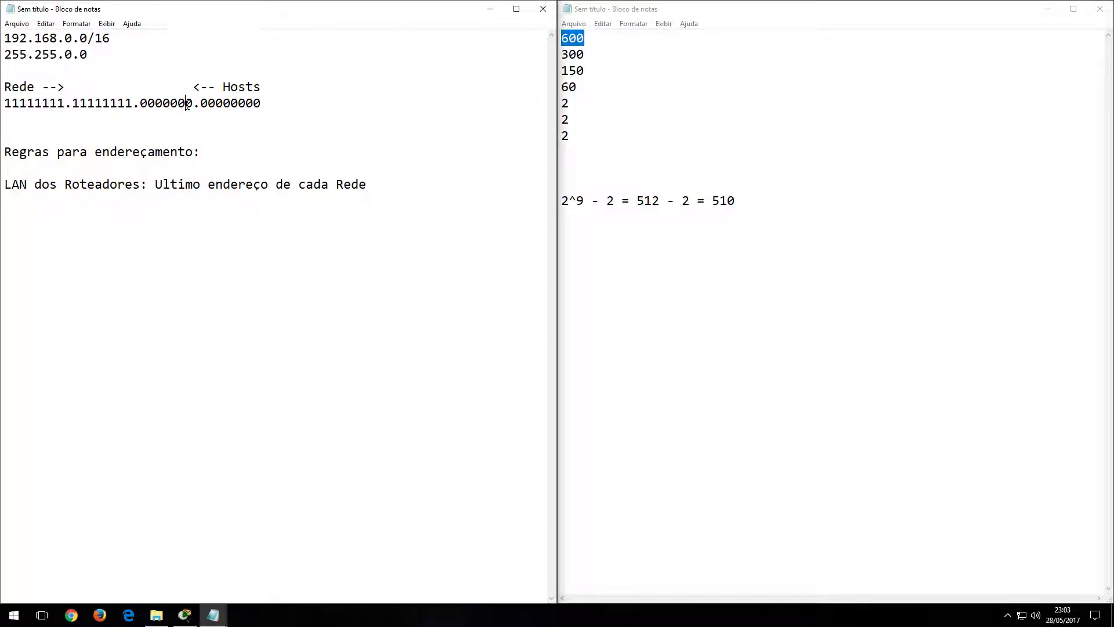
pyautogui.hotkey('shift', 'Left')
pyautogui.press('BackSpace')
pyautogui.write('|')
# Update the host calculation to 2^10 - 2 = 1024 - 2 = 1022 and compare it with the 600-host requirement.
pyautogui.click(595, 203)
pyautogui.hotkey('shift', 'Left')
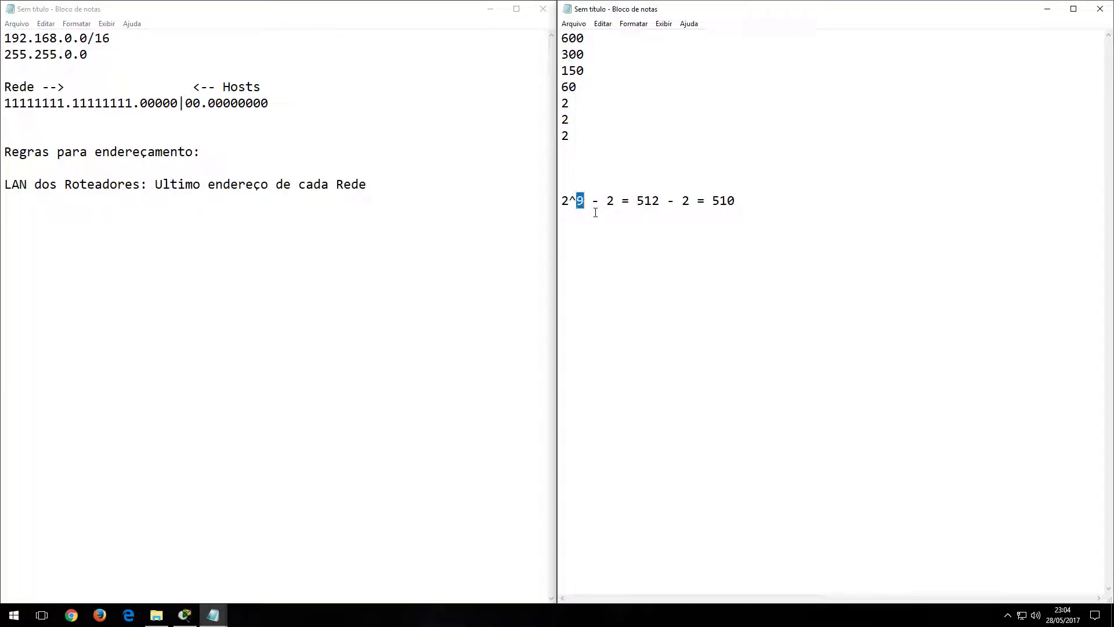
pyautogui.write('10')
pyautogui.doubleClick(653, 201)
pyautogui.write('1024')
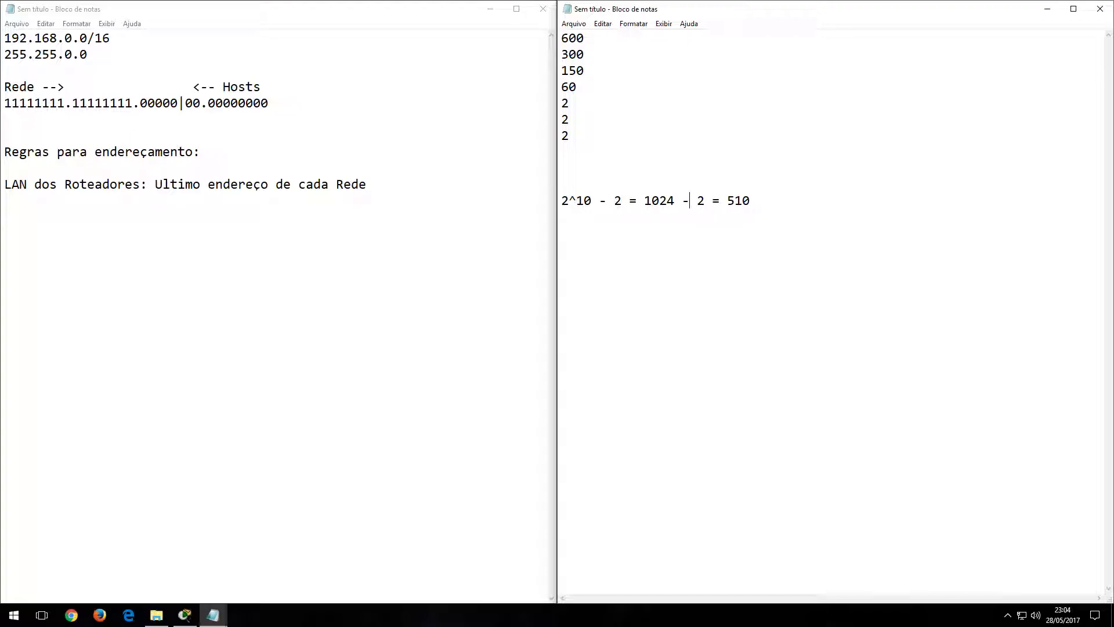
pyautogui.doubleClick(738, 201)
pyautogui.write('1022')
pyautogui.moveTo(592, 200); pyautogui.dragTo(574, 200)
pyautogui.moveTo(584, 37); pyautogui.dragTo(561, 38)
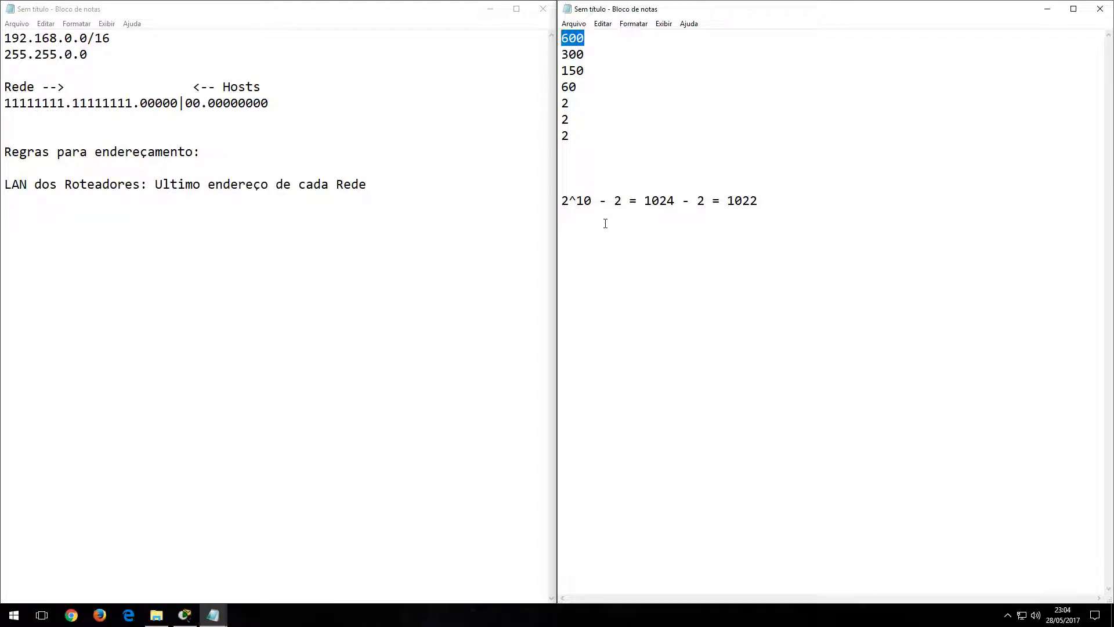
# Remove two blank lines above the calculation and write the network address 192.168.0.0/ below it.
pyautogui.click(759, 200)
pyautogui.click(609, 169)
pyautogui.press('BackSpace')
pyautogui.press('BackSpace')
pyautogui.press('Down')
pyautogui.press('Down')
pyautogui.press('Down')
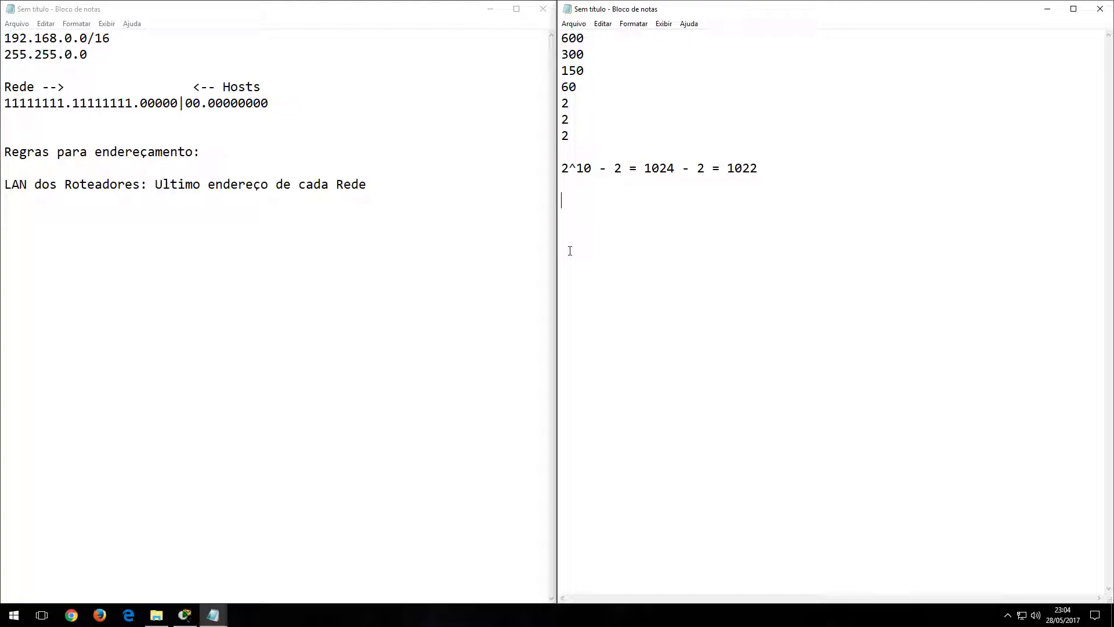
pyautogui.write('192.168.0.0/')
# Examine the binary mask's host bits, original network bits and the third-octet bits before the separator.
pyautogui.moveTo(269, 103); pyautogui.dragTo(187, 103)
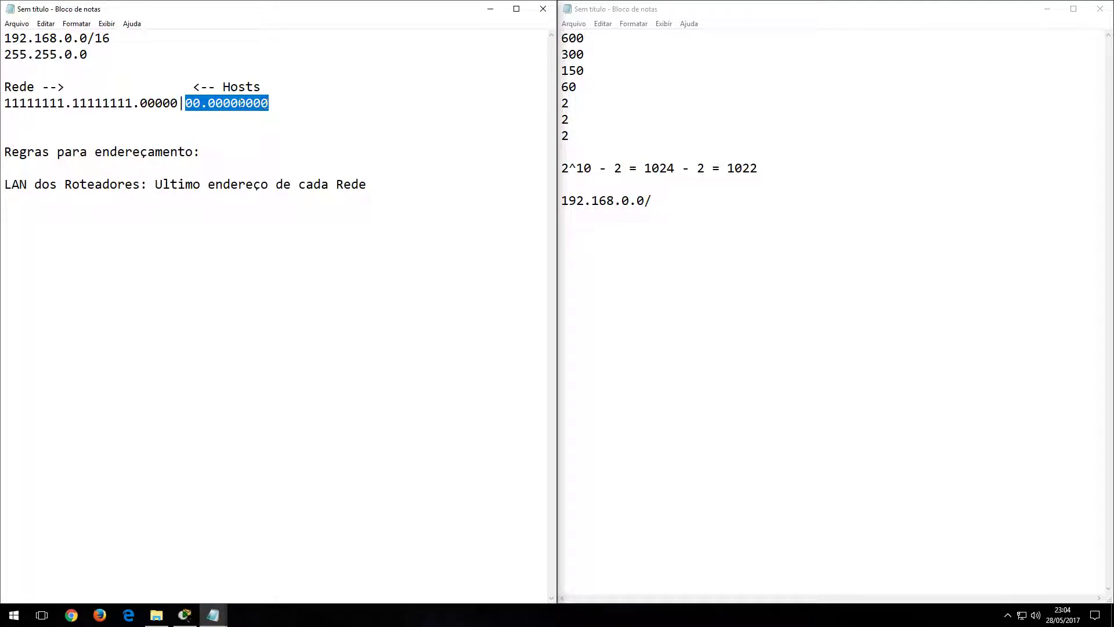
pyautogui.moveTo(178, 105); pyautogui.dragTo(140, 104)
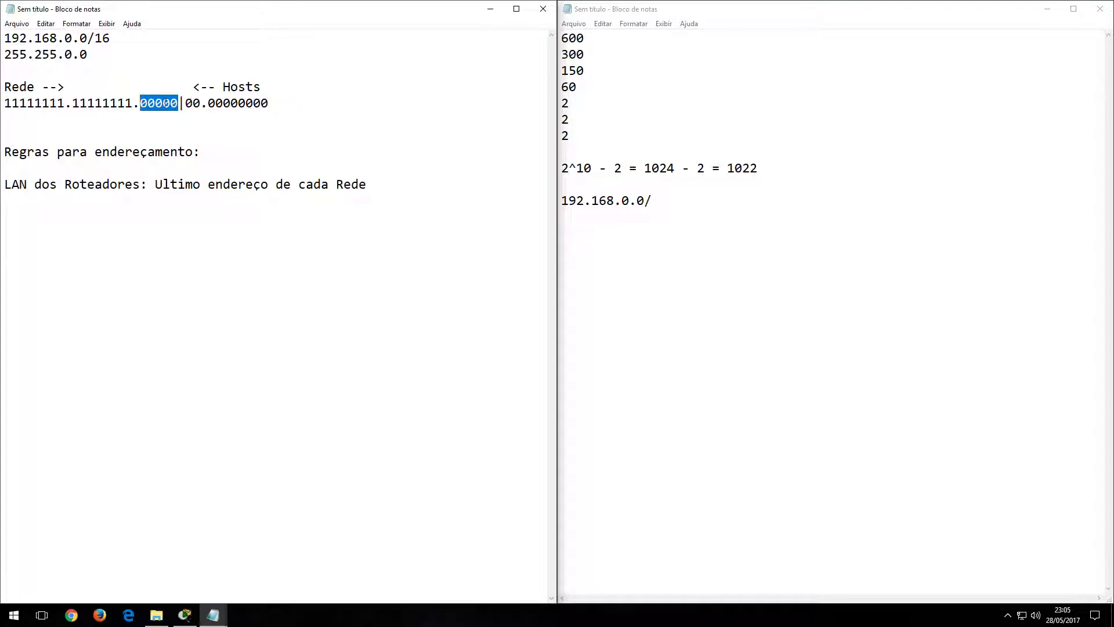
pyautogui.moveTo(95, 39); pyautogui.dragTo(4, 54)
pyautogui.click(28, 56)
pyautogui.moveTo(4, 102); pyautogui.dragTo(125, 103)
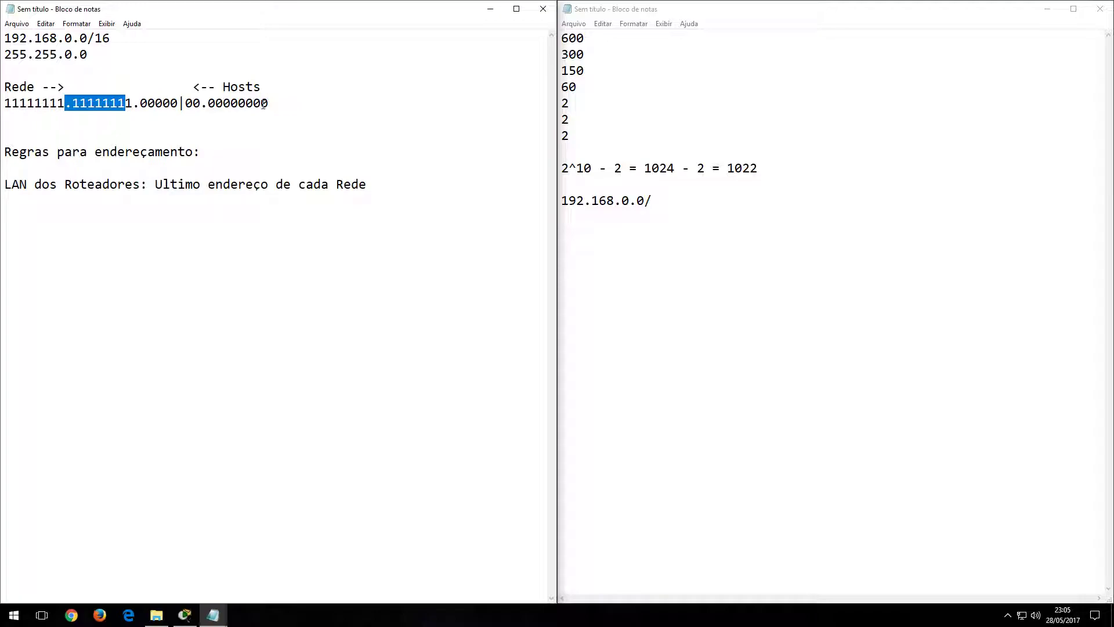
pyautogui.moveTo(103, 102); pyautogui.dragTo(110, 102)
pyautogui.click(141, 102)
pyautogui.click(267, 104)
pyautogui.moveTo(266, 103); pyautogui.dragTo(185, 104)
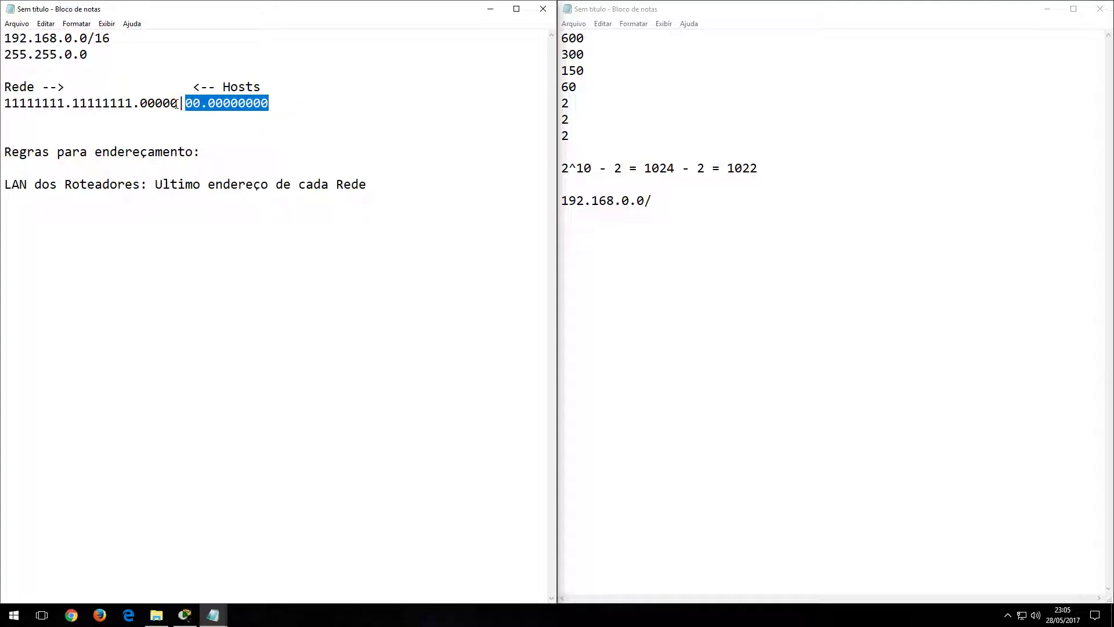
pyautogui.moveTo(140, 103); pyautogui.dragTo(179, 104)
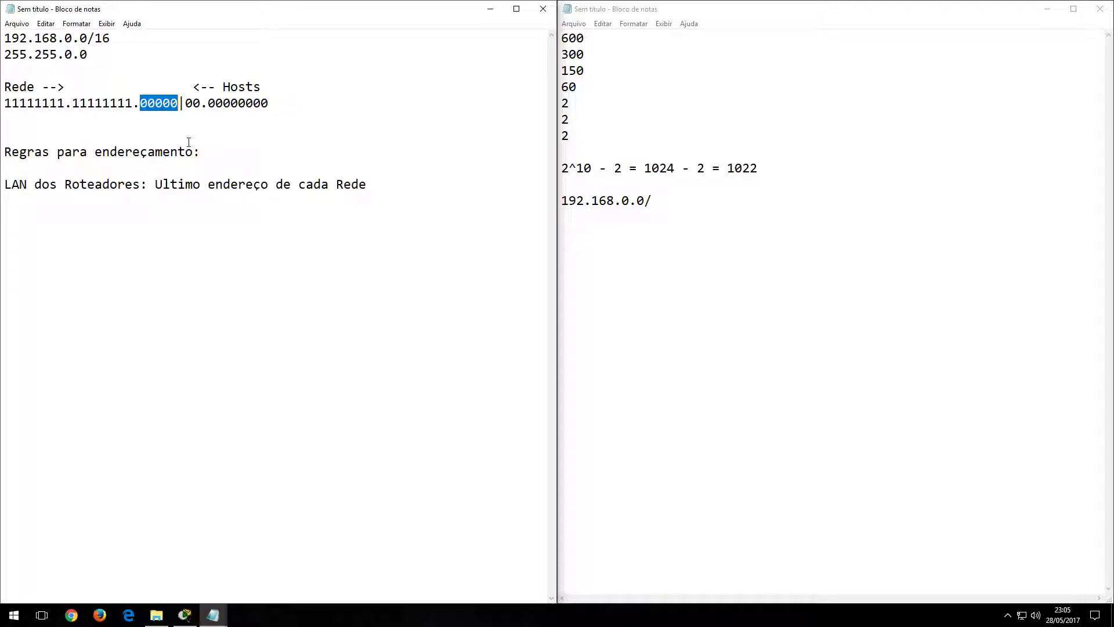
# Change the five third-octet bits before the separator in the binary mask to 11111.
pyautogui.press('Right')
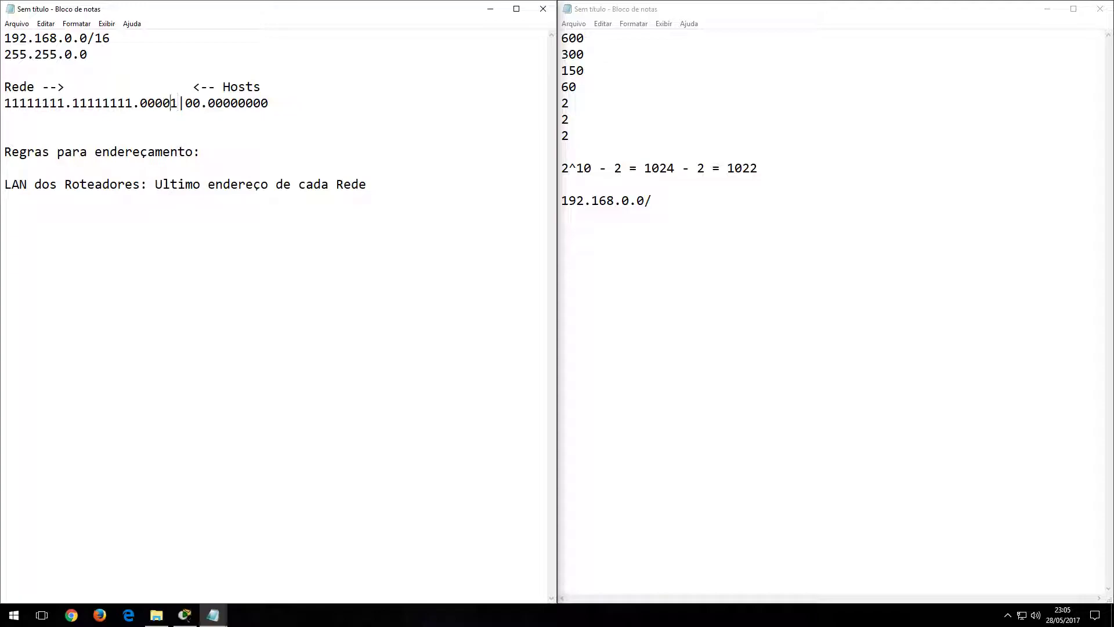
pyautogui.hotkey('shift', 'Left')
pyautogui.write('1')
pyautogui.press('Left')
pyautogui.hotkey('shift', 'Left')
pyautogui.write('1')
pyautogui.press('Left')
pyautogui.hotkey('shift', 'Left')
pyautogui.write('1')
pyautogui.press('Left')
pyautogui.hotkey('shift', 'Left')
pyautogui.write('1')
# Check the mask's host and network bits and extend the 192.168.0.0/ line with prefix 22 and -> 255.255.
pyautogui.moveTo(270, 104); pyautogui.dragTo(184, 106)
pyautogui.click(136, 87)
pyautogui.click(154, 88)
pyautogui.moveTo(4, 103); pyautogui.dragTo(178, 104)
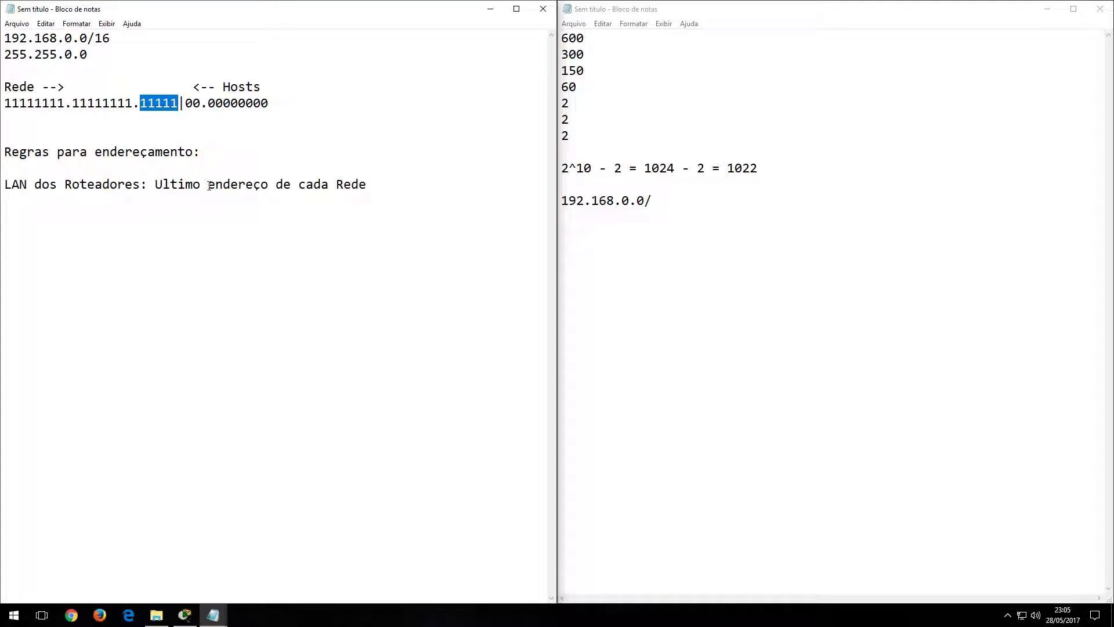
pyautogui.click(667, 203)
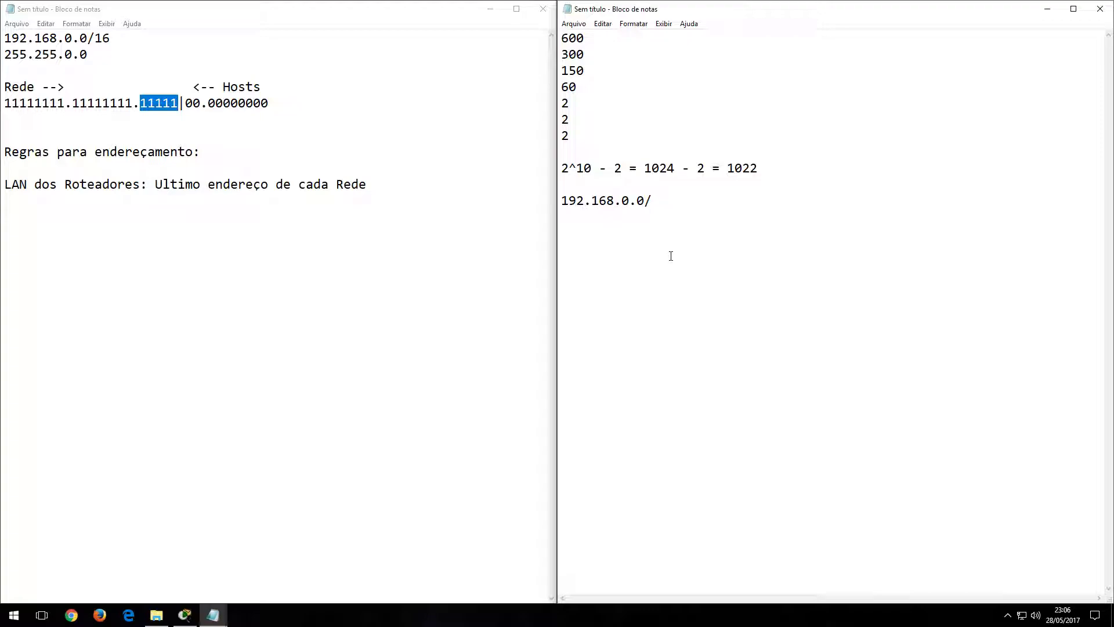
pyautogui.write('22 ->')
pyautogui.write('255.255.')
# Work through the third-octet network bits and complete the first network's decimal mask with 248.0.
pyautogui.click(156, 120)
pyautogui.moveTo(139, 104); pyautogui.dragTo(178, 104)
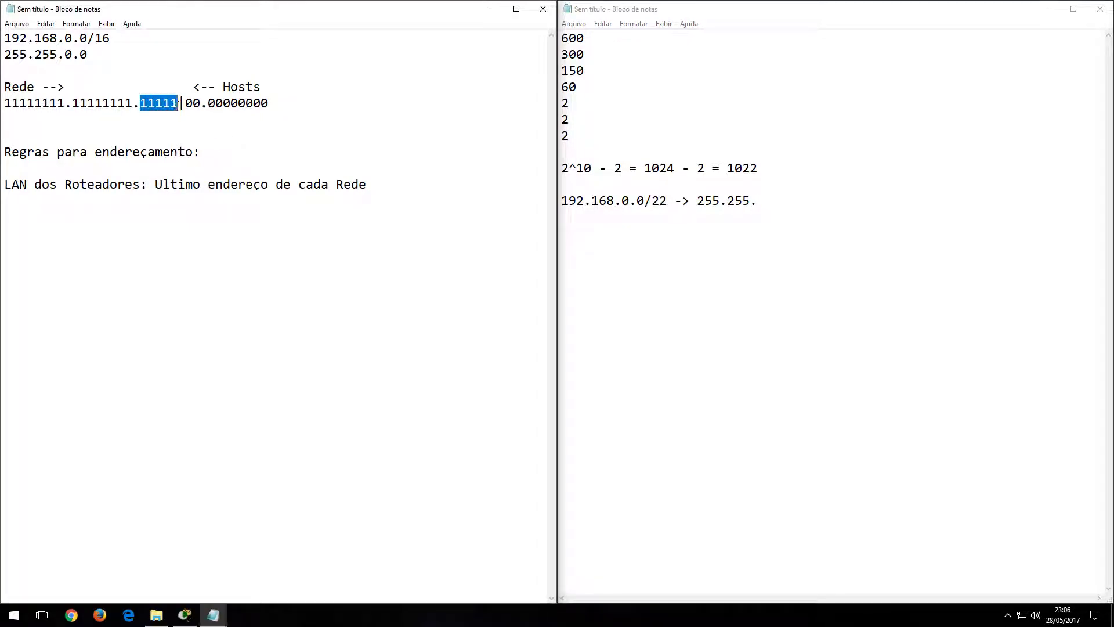
pyautogui.click(143, 106)
pyautogui.moveTo(144, 106)
pyautogui.mouseDown()
pyautogui.moveTo(177, 105)
pyautogui.moveTo(155, 105)
pyautogui.mouseUp()
pyautogui.moveTo(166, 108); pyautogui.dragTo(178, 108)
pyautogui.click(163, 104)
pyautogui.click(141, 105)
pyautogui.moveTo(143, 106); pyautogui.dragTo(178, 106)
pyautogui.click(765, 201)
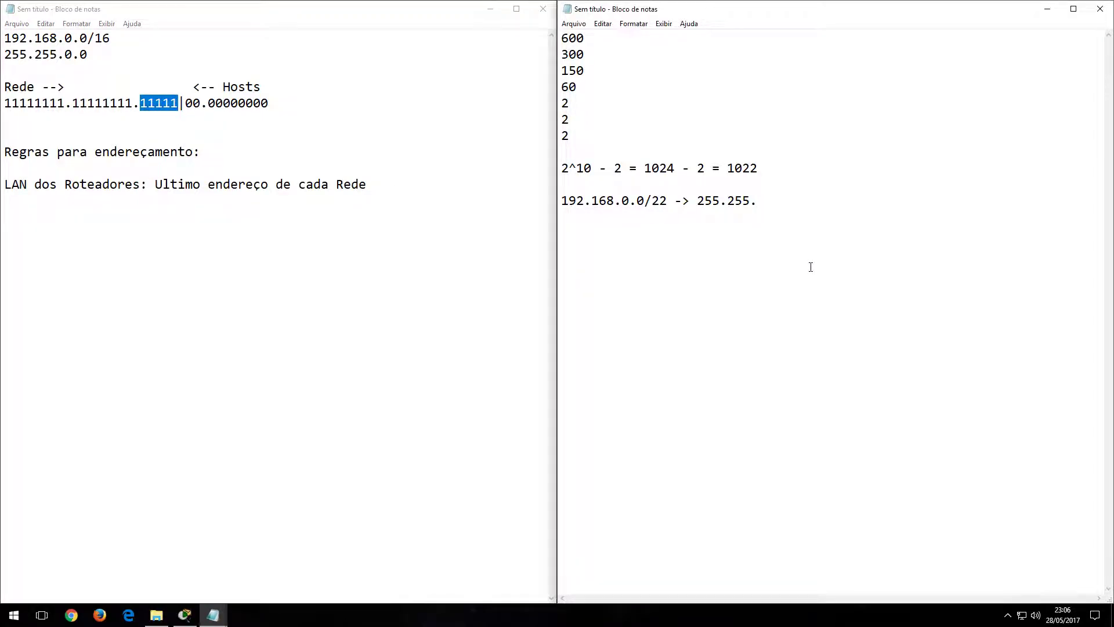
pyautogui.write('248.0')
# Start the host range below the first network's line with 192.168.0.1 - 192.168.
pyautogui.moveTo(568, 220); pyautogui.dragTo(574, 220)
pyautogui.click(574, 219)
pyautogui.write('192.168.0.1 - 1952.')
pyautogui.press('BackSpace')
pyautogui.press('BackSpace')
pyautogui.press('BackSpace')
pyautogui.write('2.168.')
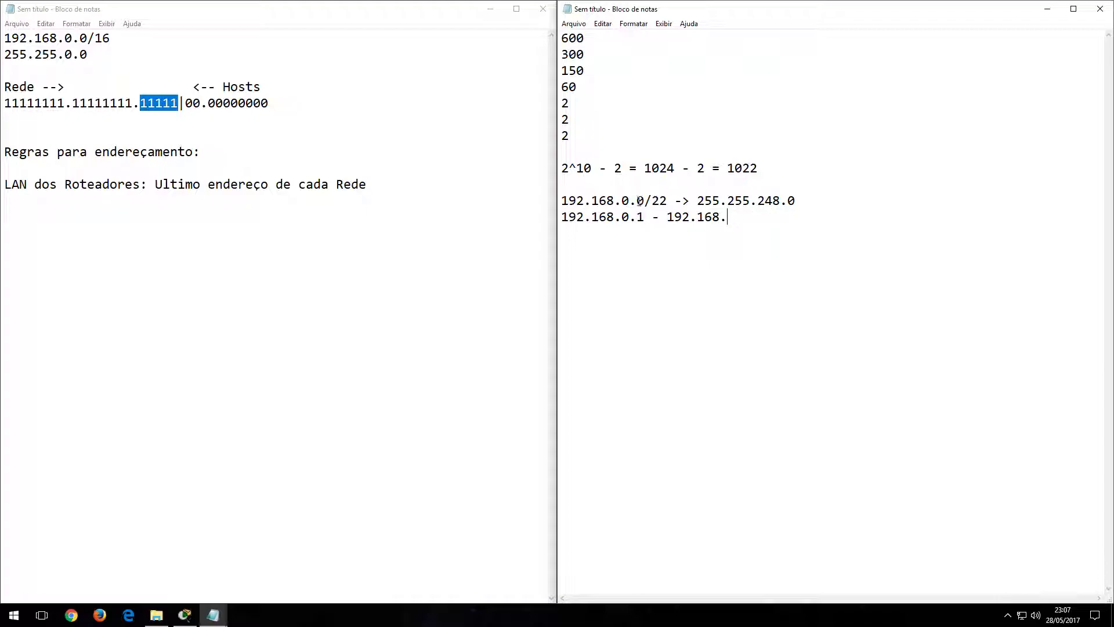
# Insert four blank lines between the binary mask and the Regras para endereçamento heading.
pyautogui.click(152, 276)
pyautogui.click(371, 202)
pyautogui.press('Up')
pyautogui.press('Up')
pyautogui.press('Up')
pyautogui.press('Up')
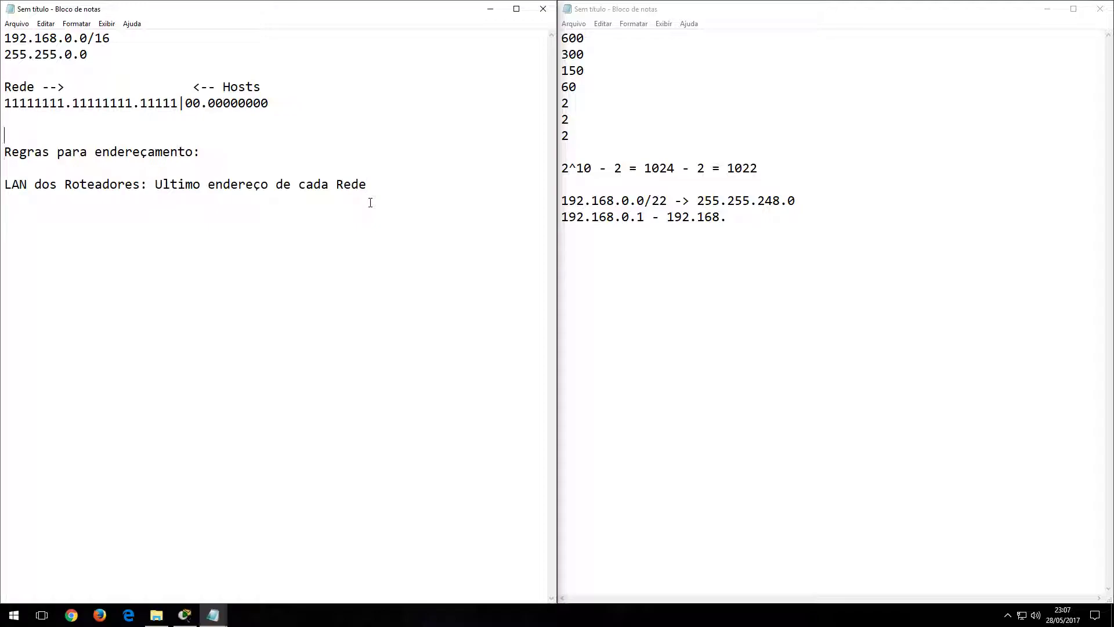
pyautogui.press('Return')
pyautogui.press('Return')
pyautogui.press('Return')
pyautogui.press('Return')
pyautogui.press('Up')
pyautogui.press('Up')
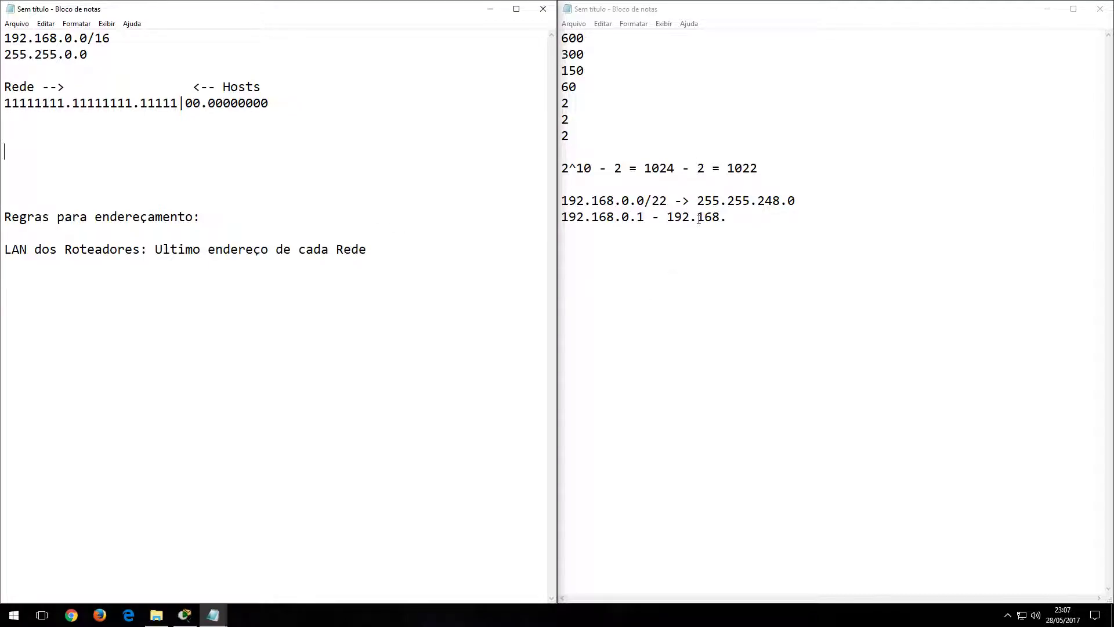
# Review the mask's third octet and write the subtraction 256 - 248 = 8 below the binary mask.
pyautogui.click(759, 202)
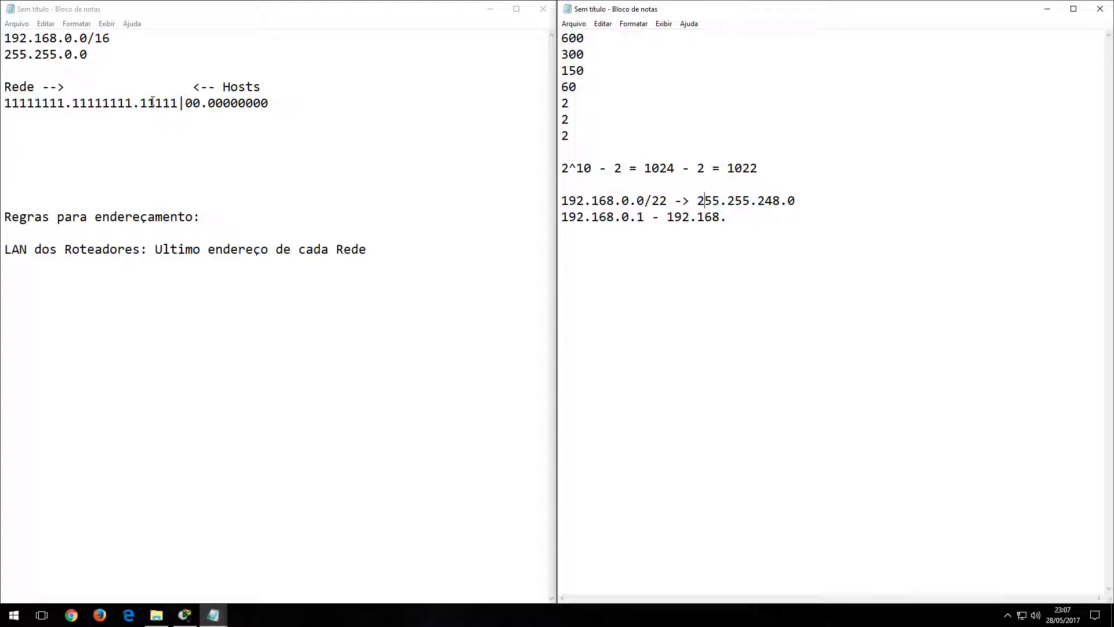
pyautogui.moveTo(143, 104); pyautogui.dragTo(149, 103)
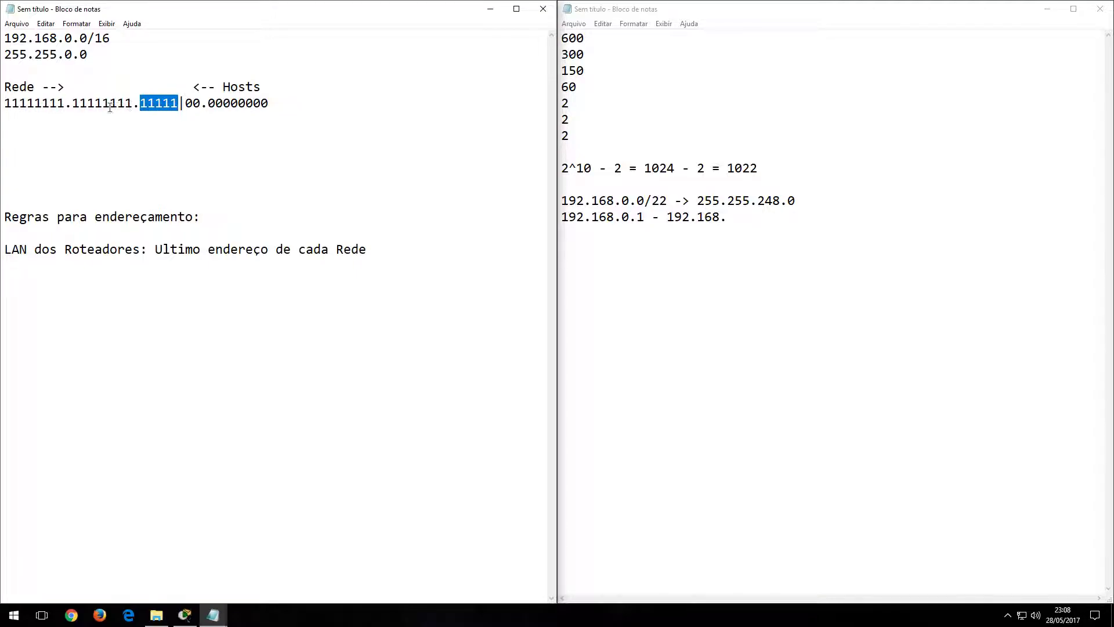
pyautogui.click(141, 103)
pyautogui.moveTo(141, 104); pyautogui.dragTo(199, 104)
pyautogui.click(74, 145)
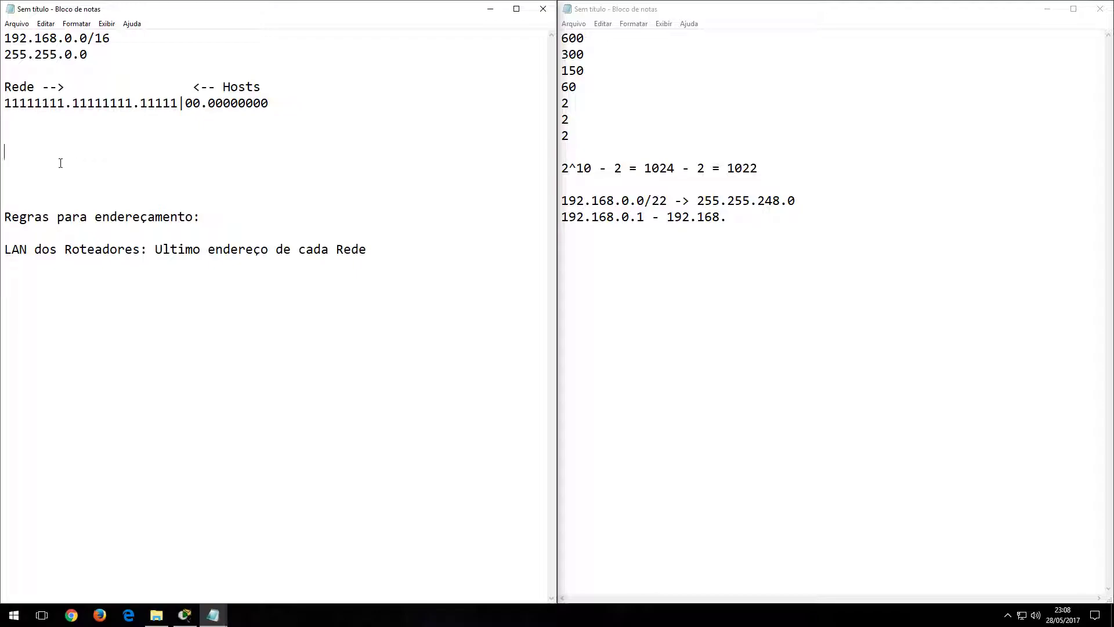
pyautogui.moveTo(208, 103); pyautogui.dragTo(255, 119)
pyautogui.click(63, 144)
pyautogui.write('256 -')
pyautogui.moveTo(780, 203); pyautogui.dragTo(756, 203)
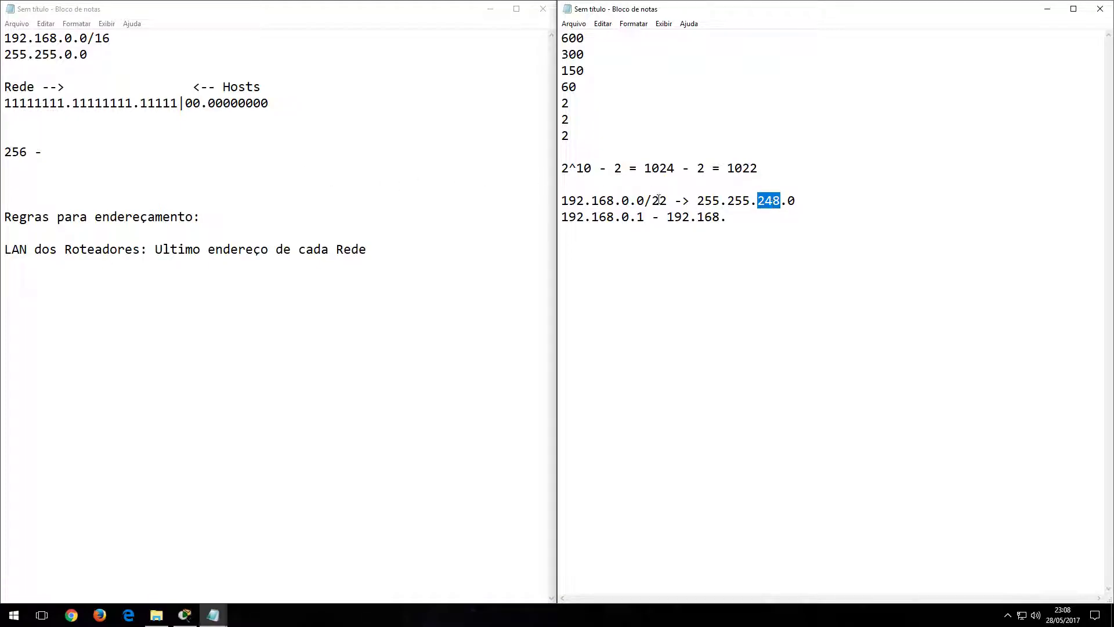
pyautogui.click(43, 152)
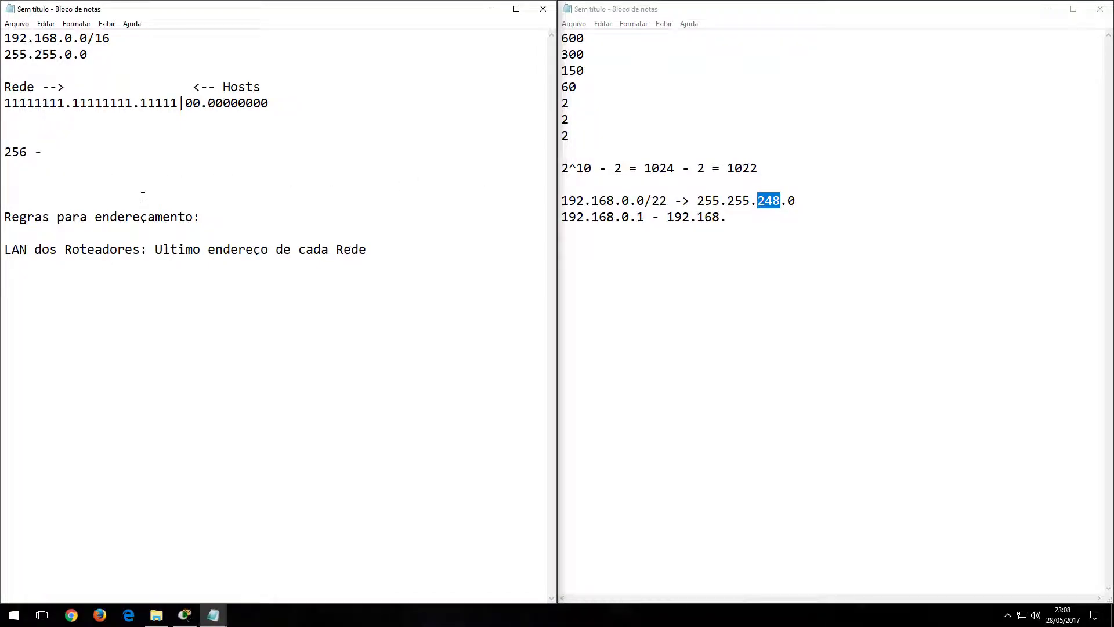
pyautogui.write('248 = 8')
pyautogui.hotkey('shift', 'Left')
# Use the subtraction result to write the next network address, 192.168.8.0, three lines below the unfinished host range.
pyautogui.click(726, 264)
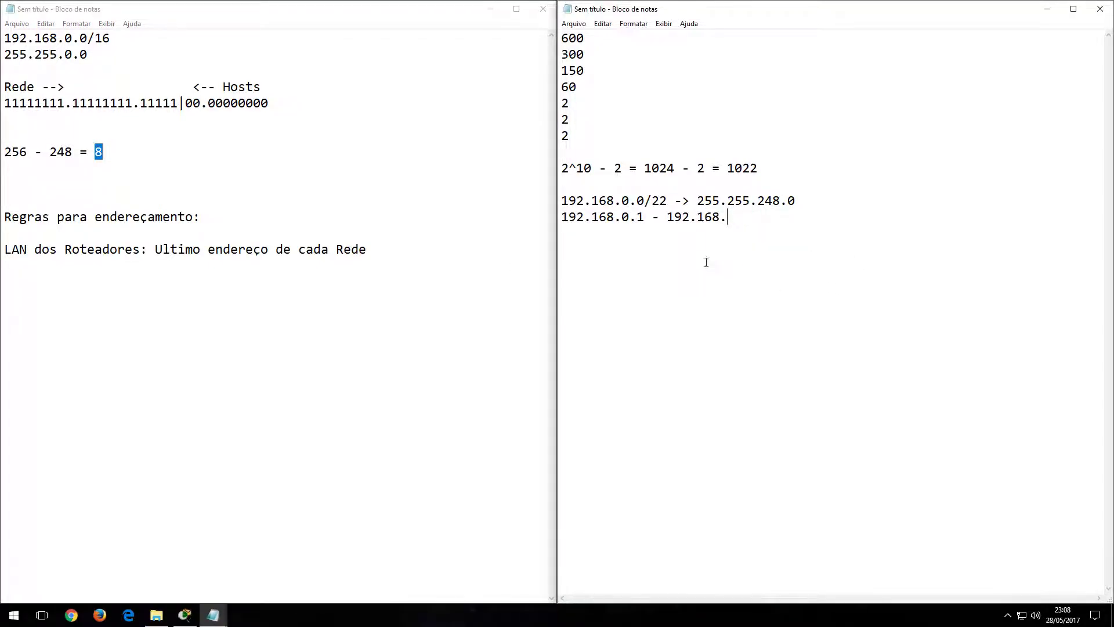
pyautogui.click(98, 152)
pyautogui.doubleClick(98, 152)
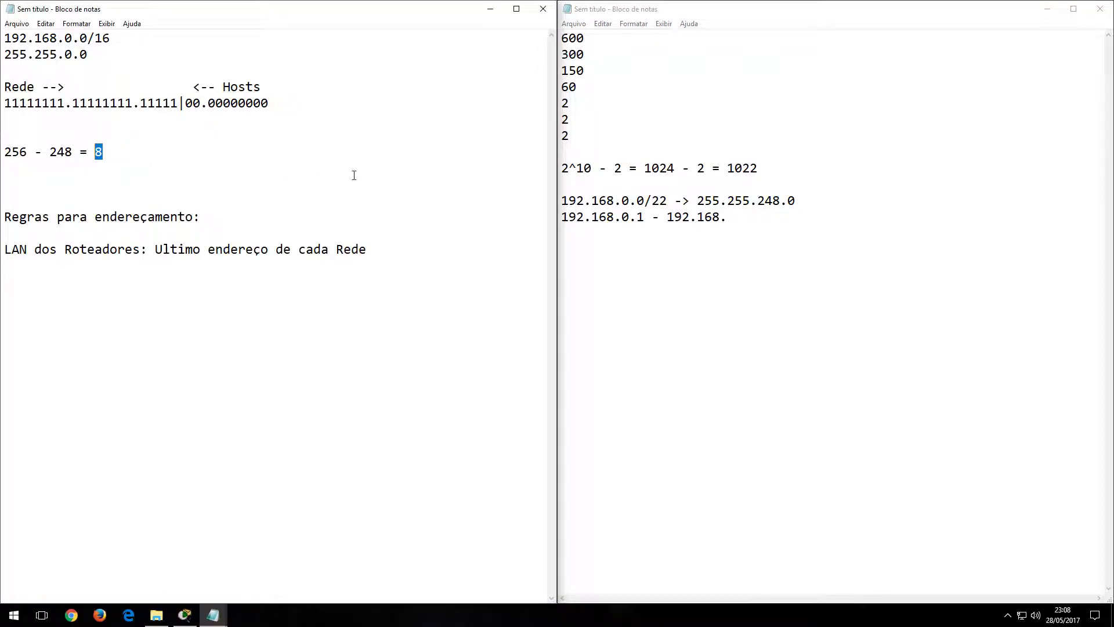
pyautogui.click(729, 218)
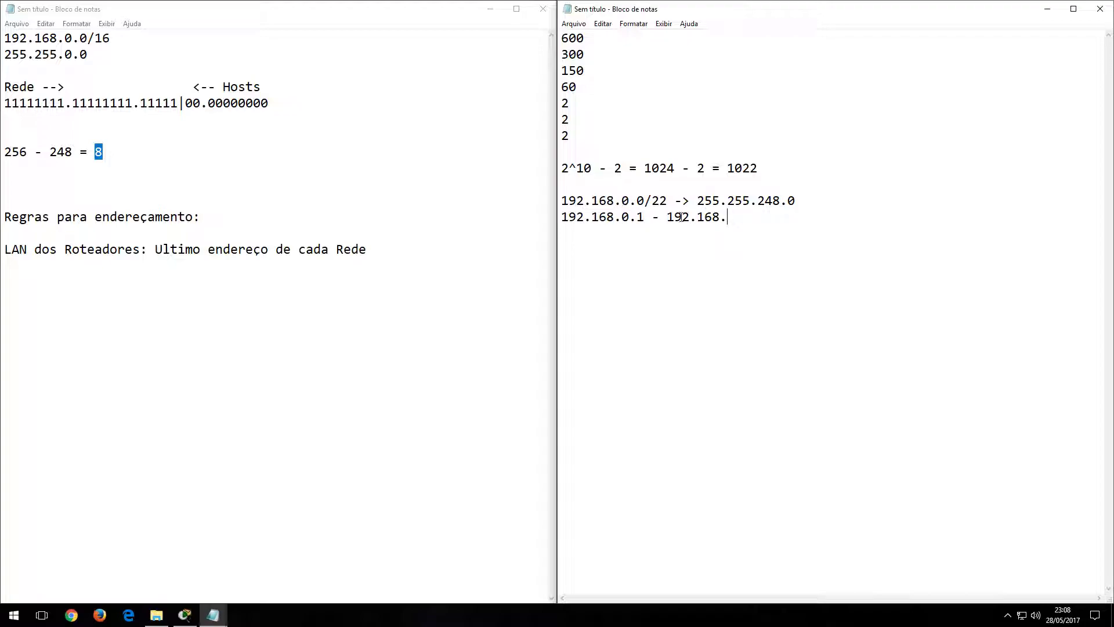
pyautogui.press('Return')
pyautogui.press('Return')
pyautogui.press('Return')
pyautogui.write('192.168.8.0')
# Complete the first network's host range so it ends at 192.168.7.254.
pyautogui.press('Up')
pyautogui.press('Up')
pyautogui.press('Up')
pyautogui.press('Home')
pyautogui.write('7.254')
# Add the line Broadcast 192.168.7.255 directly below the first network's host range.
pyautogui.press('Return')
pyautogui.write('Broadcast 192.16')
pyautogui.press('BackSpace')
pyautogui.press('BackSpace')
pyautogui.write('.168.7.255')
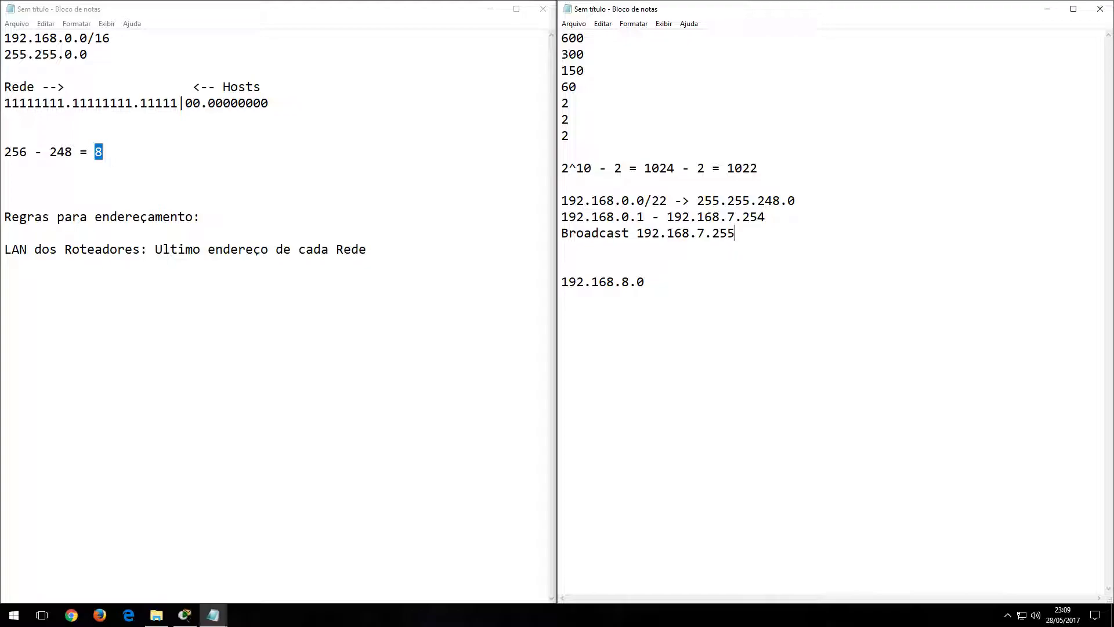
# Examine the first network's host range line from its first address onward.
pyautogui.press('Down')
pyautogui.press('Down')
pyautogui.press('Up')
pyautogui.press('Up')
pyautogui.press('Up')
pyautogui.press('Up')
pyautogui.hotkey('shift', 'Right')
pyautogui.hotkey('shift', 'Right')
pyautogui.hotkey('shift', 'Right')
pyautogui.hotkey('shift', 'Right')
pyautogui.hotkey('shift', 'Right')
pyautogui.hotkey('shift', 'Right')
pyautogui.hotkey('shift', 'Right')
pyautogui.hotkey('shift', 'Right')
pyautogui.hotkey('shift', 'Right')
pyautogui.hotkey('shift', 'Right')
pyautogui.hotkey('shift', 'Right')
pyautogui.hotkey('shift', 'Right')
pyautogui.hotkey('shift', 'Right')
pyautogui.hotkey('shift', 'Right')
pyautogui.hotkey('shift', 'Right')
pyautogui.hotkey('shift', 'Right')
pyautogui.hotkey('shift', 'Right')
pyautogui.hotkey('shift', 'Right')
pyautogui.hotkey('shift', 'Right')
pyautogui.hotkey('shift', 'Right')
pyautogui.hotkey('shift', 'Right')
pyautogui.hotkey('shift', 'Right')
pyautogui.hotkey('shift', 'Right')
pyautogui.hotkey('shift', 'Right')
pyautogui.hotkey('shift', 'Right')
pyautogui.hotkey('shift', 'Right')
pyautogui.hotkey('shift', 'Right')
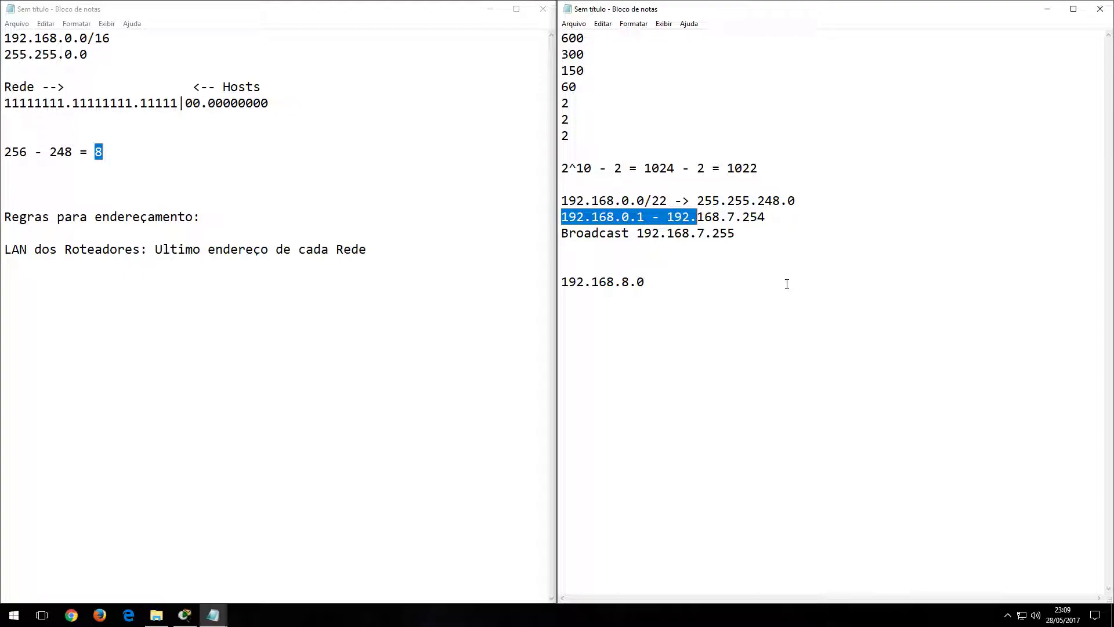
# Append a slash for the prefix to the second network address 192.168.8.0.
pyautogui.press('Down')
pyautogui.press('Down')
pyautogui.press('Down')
pyautogui.press('Down')
pyautogui.press('End')
pyautogui.write('/')
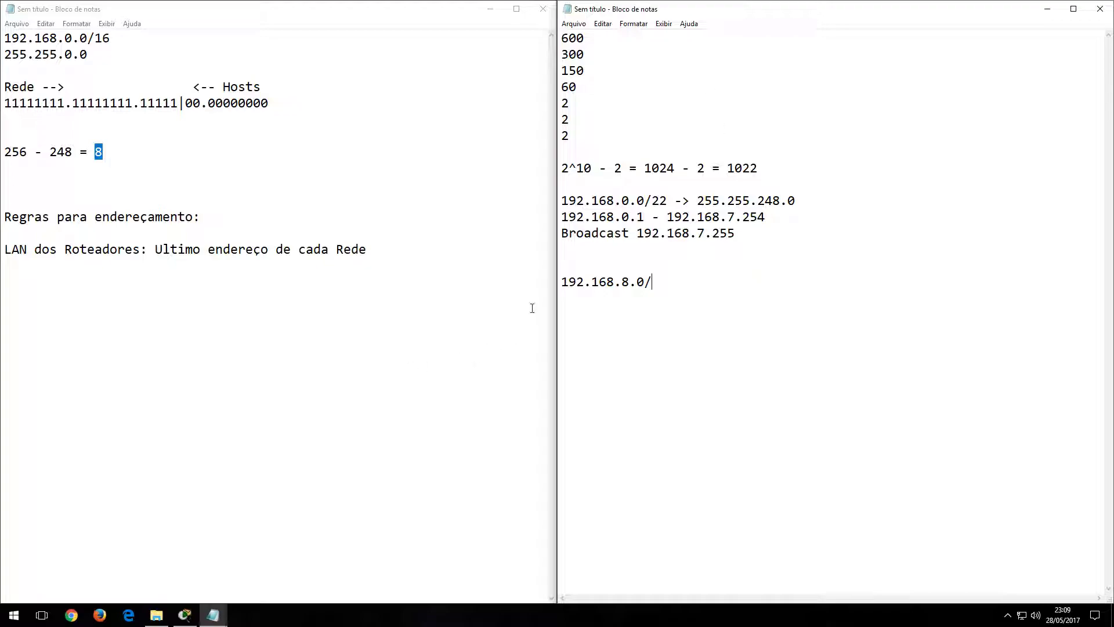
# Remove one blank line above 192.168.8.0/ and label the first network's block Rede 1.
pyautogui.click(565, 258)
pyautogui.press('BackSpace')
pyautogui.click(589, 181)
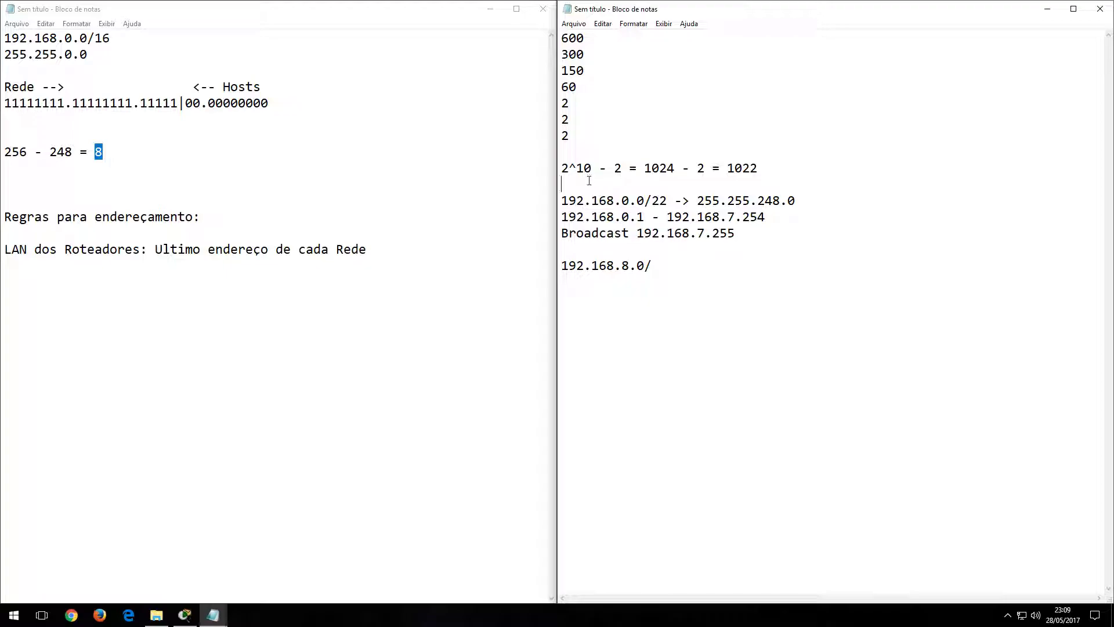
pyautogui.write('Rede 1')
# Examine the 300-host requirement against the mask's host bits and the /22 prefix to determine how many host bits are needed.
pyautogui.moveTo(586, 54); pyautogui.dragTo(561, 54)
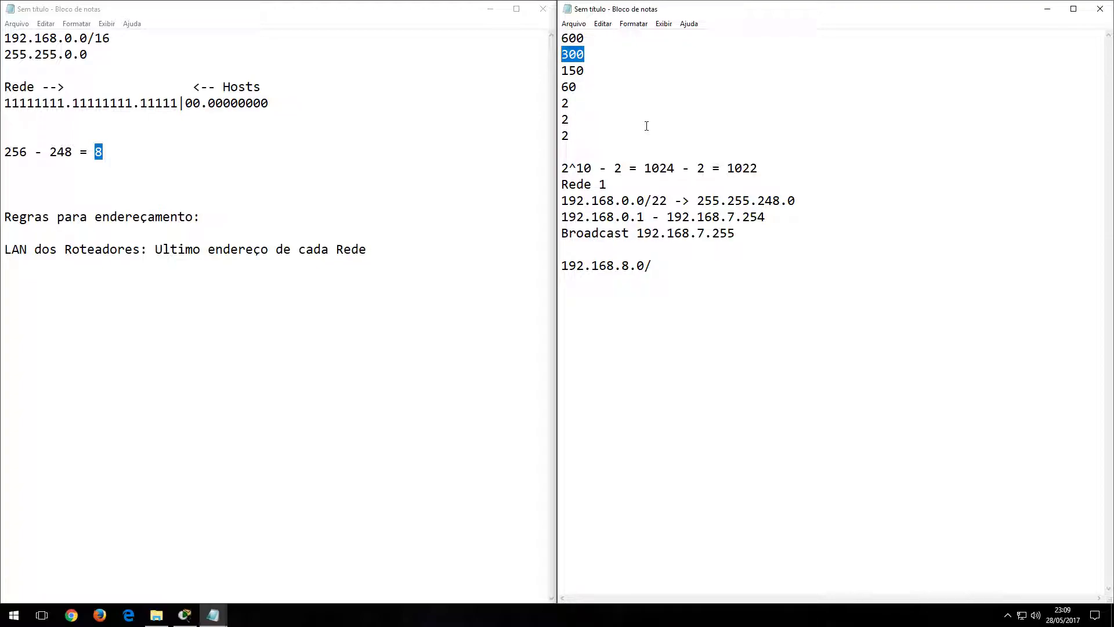
pyautogui.click(268, 105)
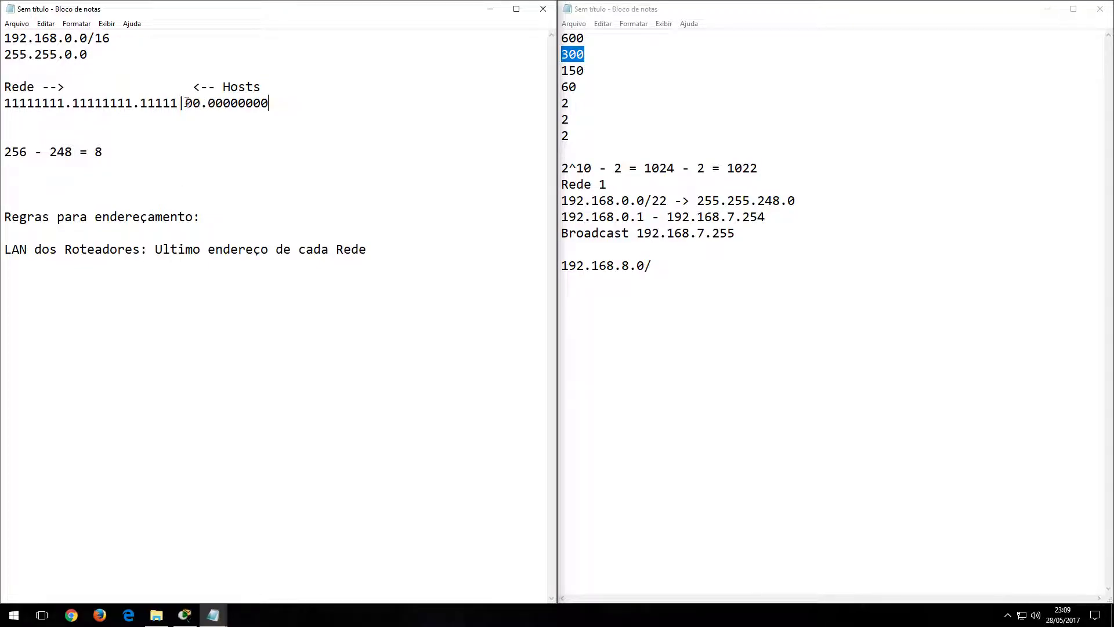
pyautogui.moveTo(178, 104); pyautogui.dragTo(141, 104)
pyautogui.moveTo(186, 105); pyautogui.dragTo(269, 105)
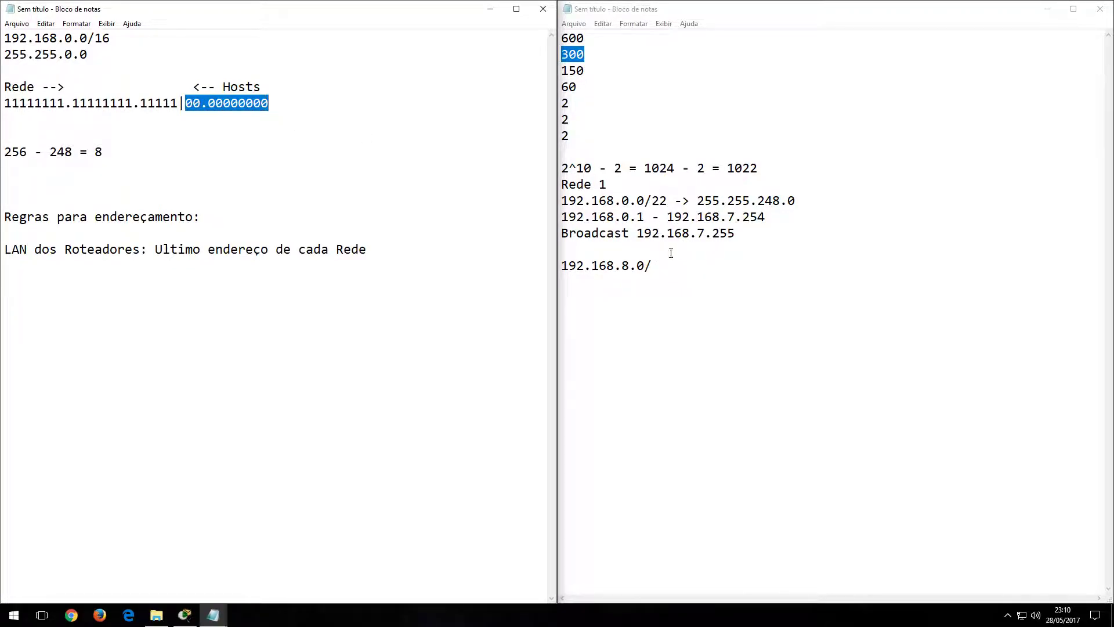
pyautogui.doubleClick(659, 201)
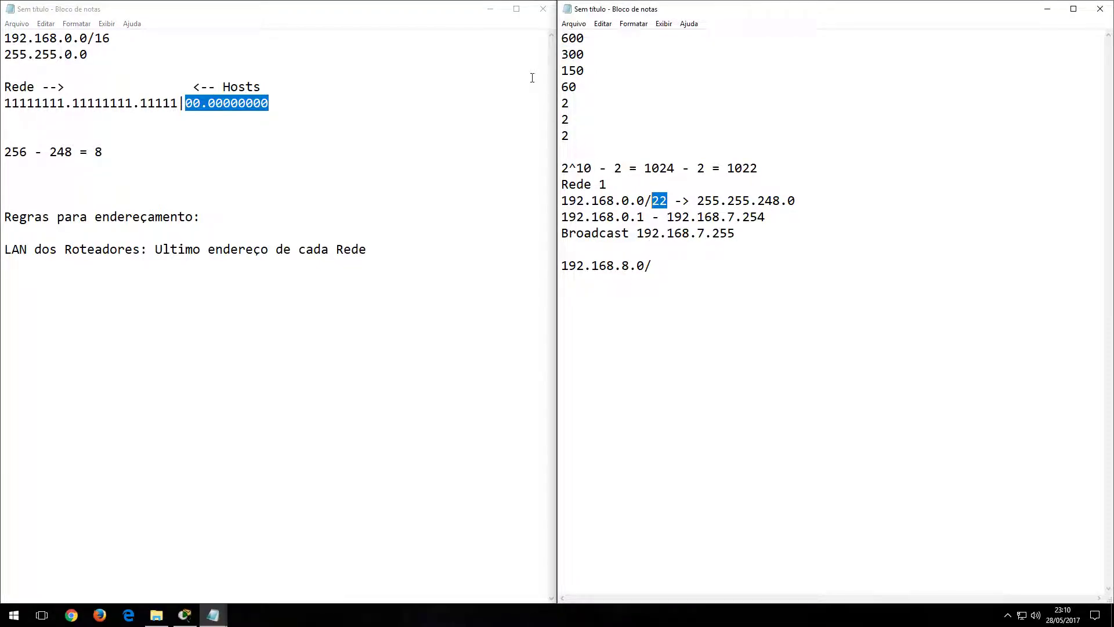
pyautogui.click(574, 54)
pyautogui.moveTo(583, 54); pyautogui.dragTo(563, 53)
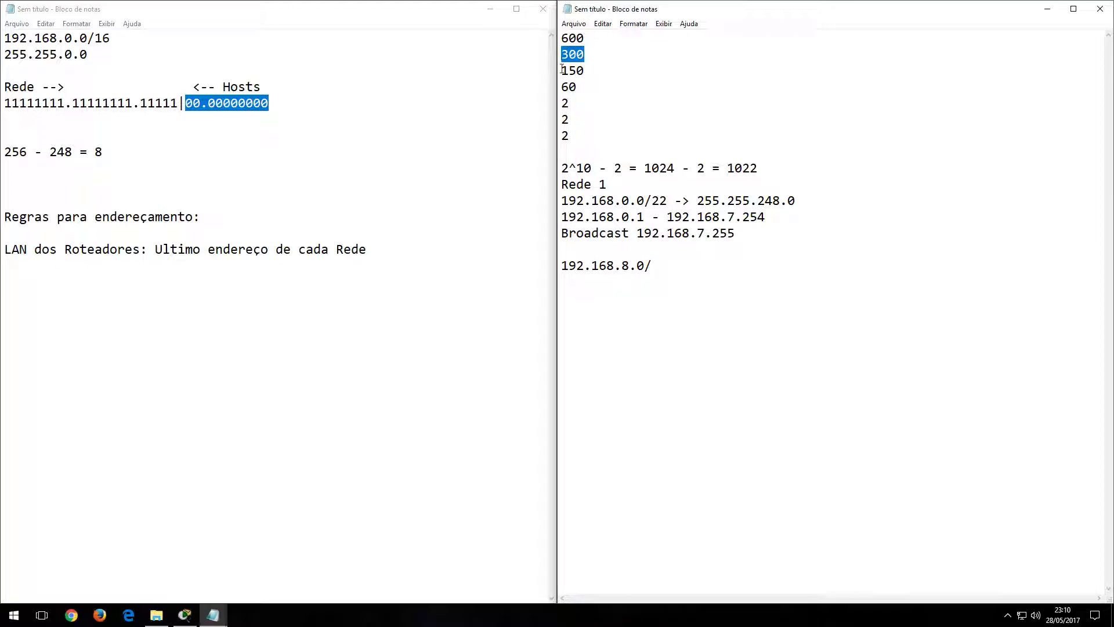
pyautogui.click(195, 104)
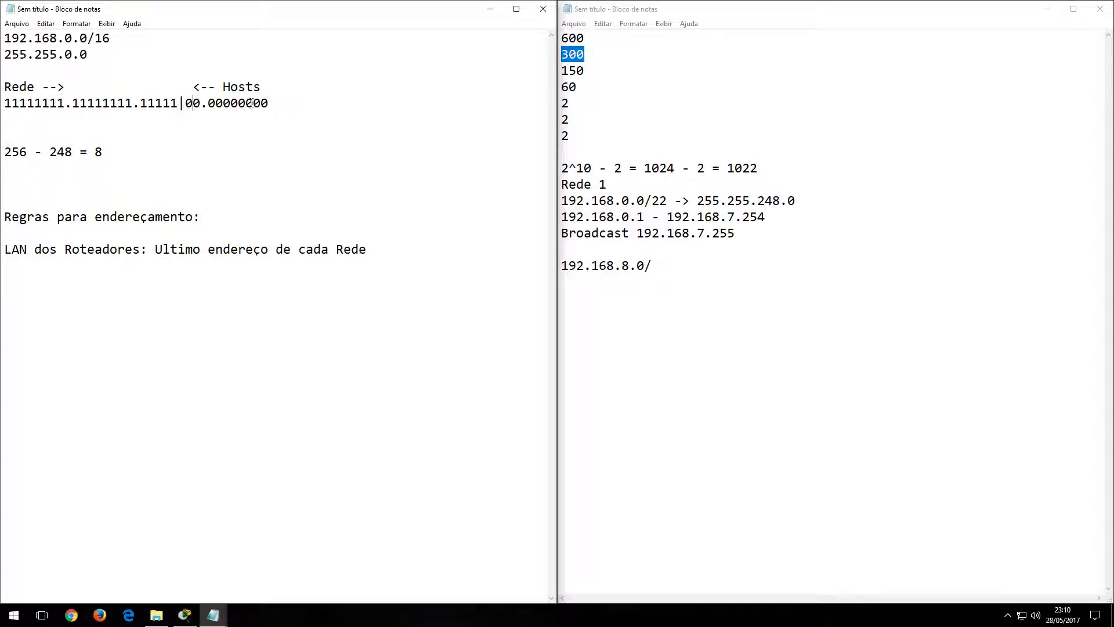
pyautogui.moveTo(267, 104); pyautogui.dragTo(210, 108)
pyautogui.click(270, 107)
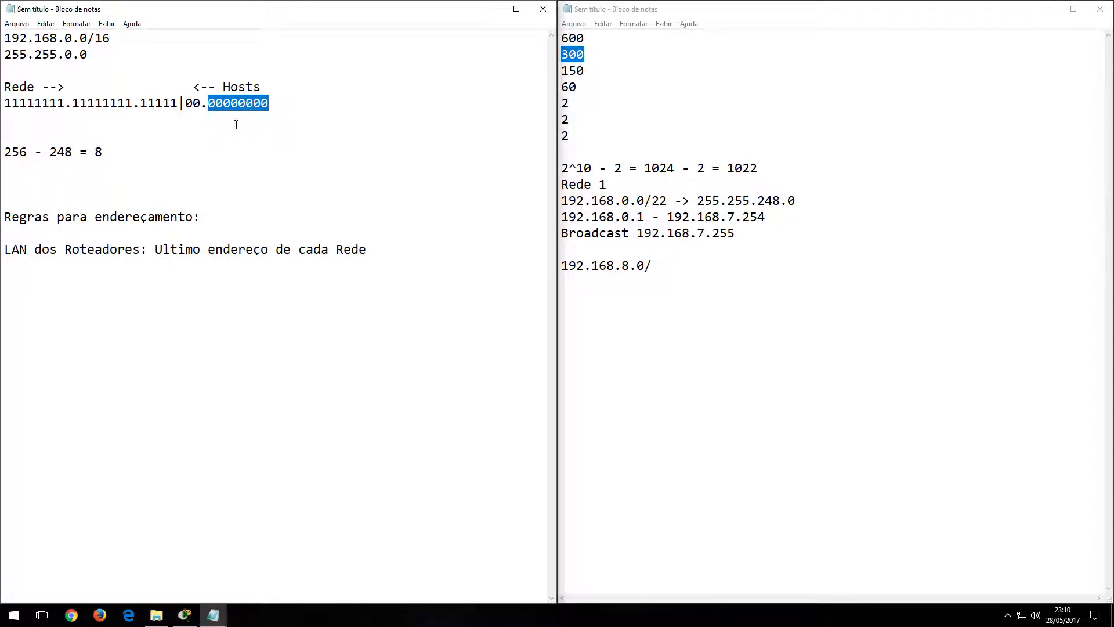
pyautogui.moveTo(36, 153); pyautogui.dragTo(4, 153)
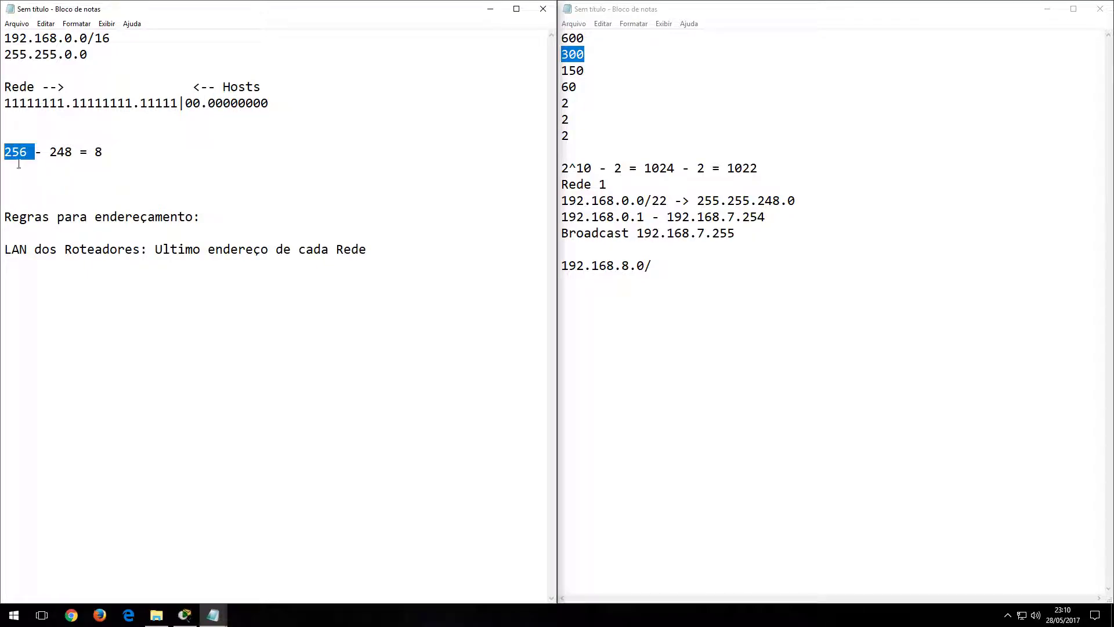
pyautogui.click(238, 118)
pyautogui.moveTo(193, 103); pyautogui.dragTo(268, 104)
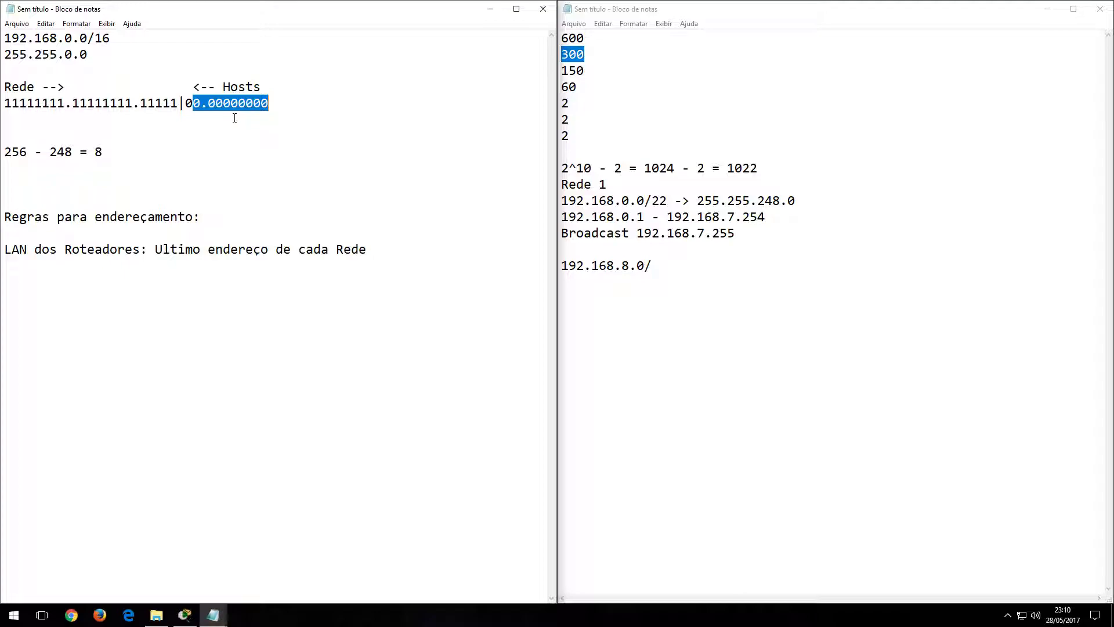
# Update the host calculation to 2^9 - 2 = 512 - 2 = 510.
pyautogui.moveTo(577, 169); pyautogui.dragTo(592, 168)
pyautogui.write('9')
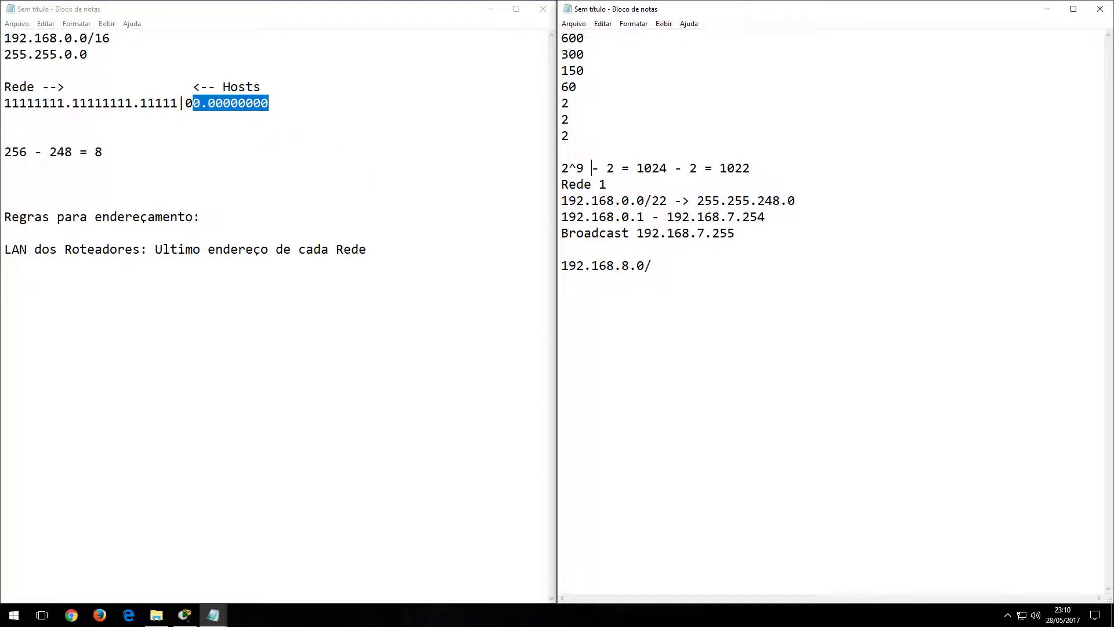
pyautogui.moveTo(637, 169); pyautogui.dragTo(667, 168)
pyautogui.write('512')
pyautogui.doubleClick(727, 168)
pyautogui.write('510')
# Shift the binary mask's separator one bit toward the hosts and set the added network bit to 1.
pyautogui.click(232, 119)
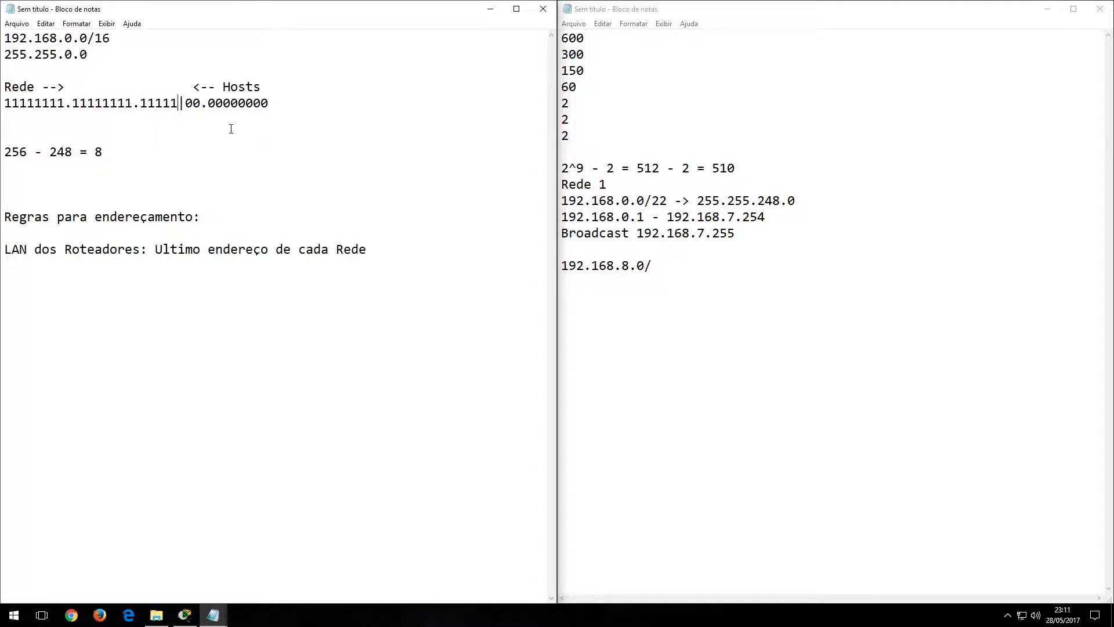
pyautogui.hotkey('shift', 'Left')
pyautogui.press('Delete')
pyautogui.write('|')
pyautogui.hotkey('shift', 'Left')
pyautogui.write('1')
# Complete the second network's line with prefix 23 and --> 255.255.254.0.
pyautogui.moveTo(12, 104); pyautogui.dragTo(185, 103)
pyautogui.click(634, 277)
pyautogui.write('23')
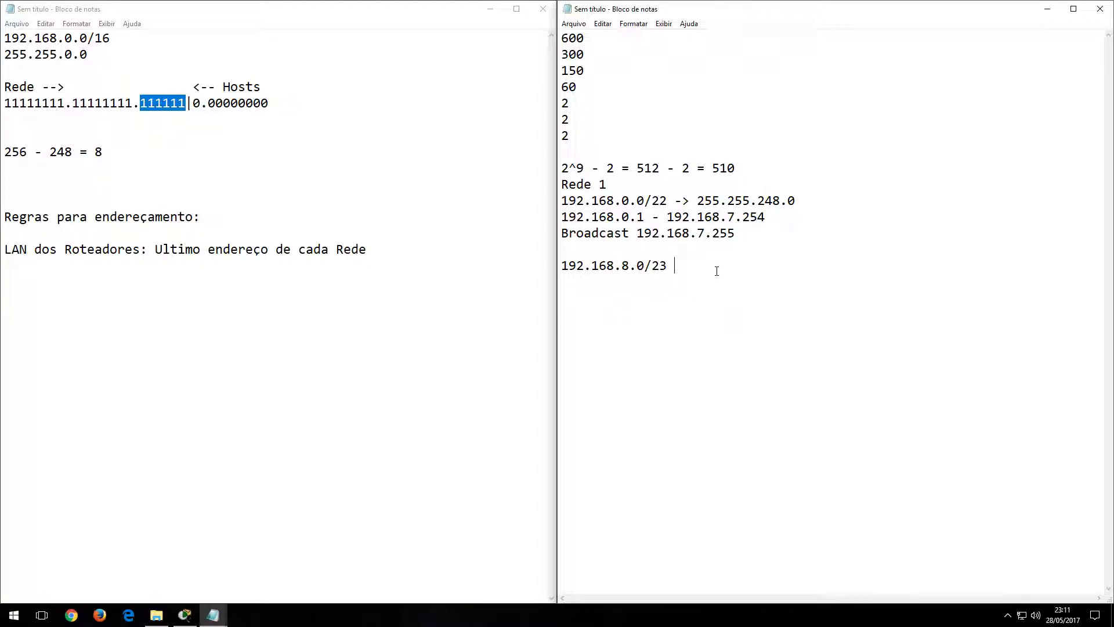
pyautogui.write('--> 255.255.254.0')
# Recheck the third-octet network bits in the binary mask and insert an additional 1, making them 1111111.
pyautogui.click(184, 110)
pyautogui.moveTo(141, 102); pyautogui.dragTo(187, 103)
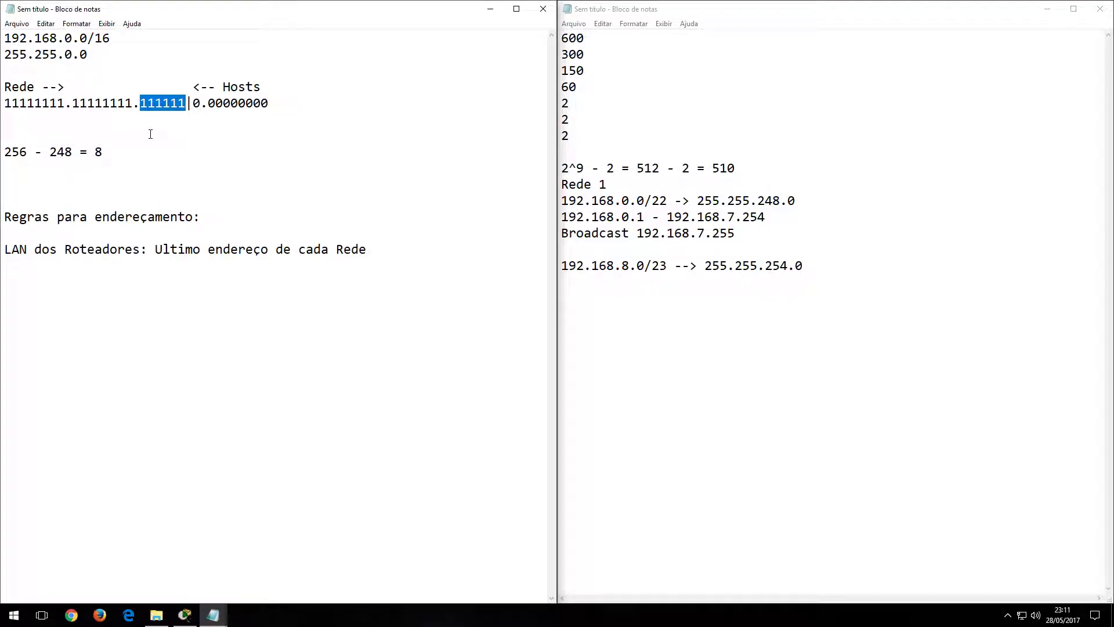
pyautogui.press('Left')
pyautogui.press('Left')
pyautogui.press('Left')
pyautogui.write('1')
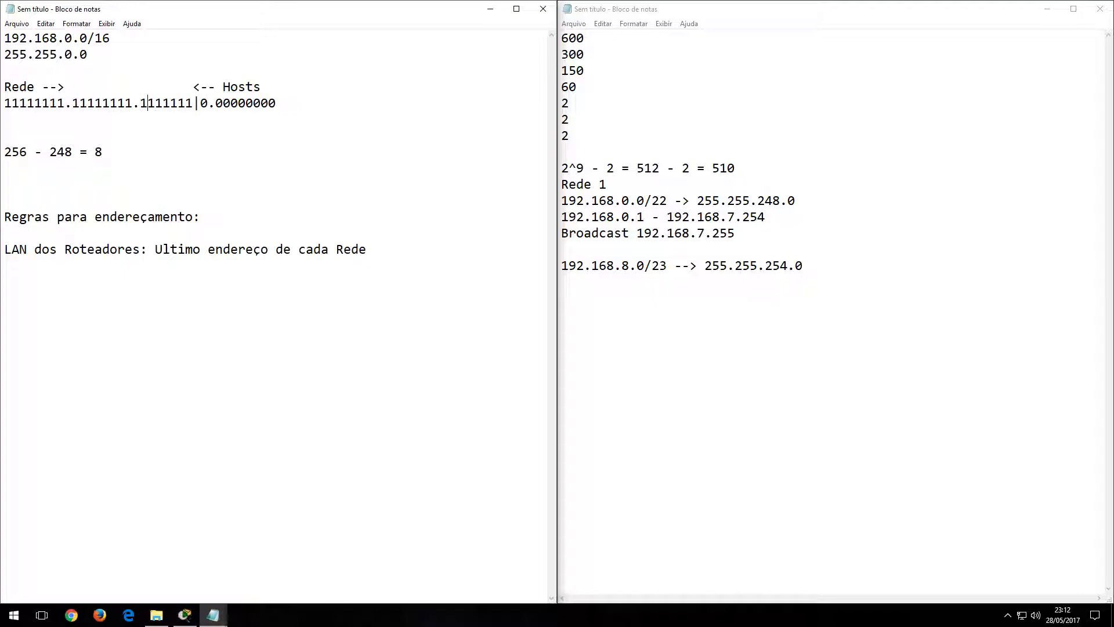
# Examine the seven third-octet network bits in the binary mask, up to the network/host separator.
pyautogui.hotkey('shift', 'Right')
pyautogui.hotkey('shift', 'Right')
pyautogui.hotkey('shift', 'Right')
pyautogui.hotkey('shift', 'Right')
pyautogui.hotkey('shift', 'Right')
pyautogui.hotkey('shift', 'Right')
pyautogui.hotkey('shift', 'Right')
pyautogui.hotkey('shift', 'Right')
pyautogui.hotkey('shift', 'Right')
pyautogui.hotkey('shift', 'Left')
pyautogui.hotkey('shift', 'Left')
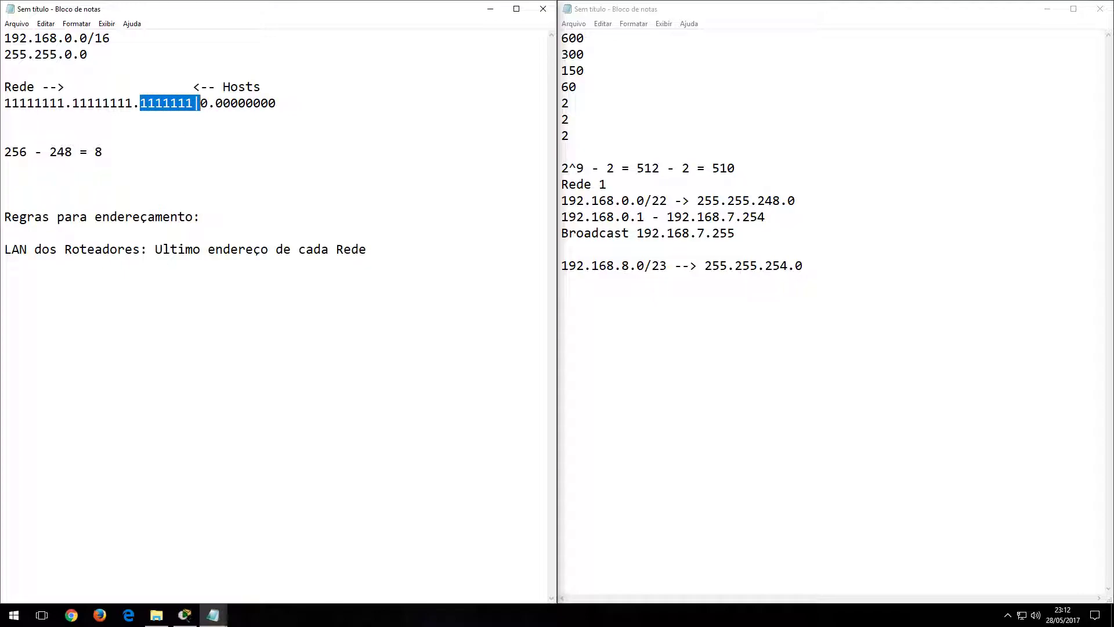
pyautogui.press('Left')
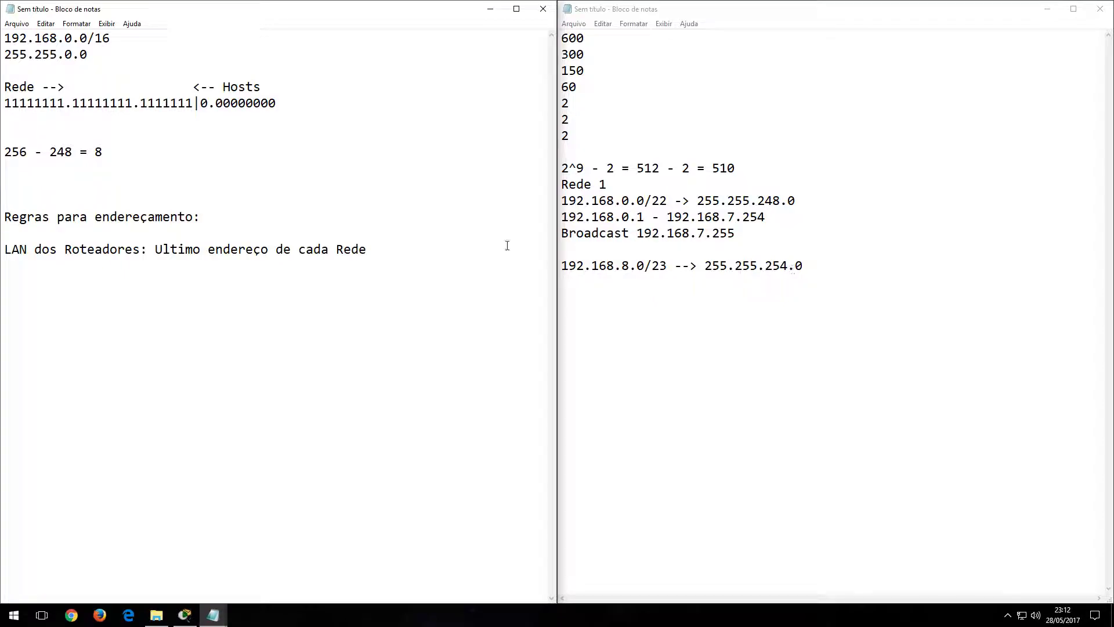
pyautogui.hotkey('shift', 'Right')
pyautogui.hotkey('shift', 'Right')
pyautogui.hotkey('shift', 'Right')
pyautogui.hotkey('shift', 'Right')
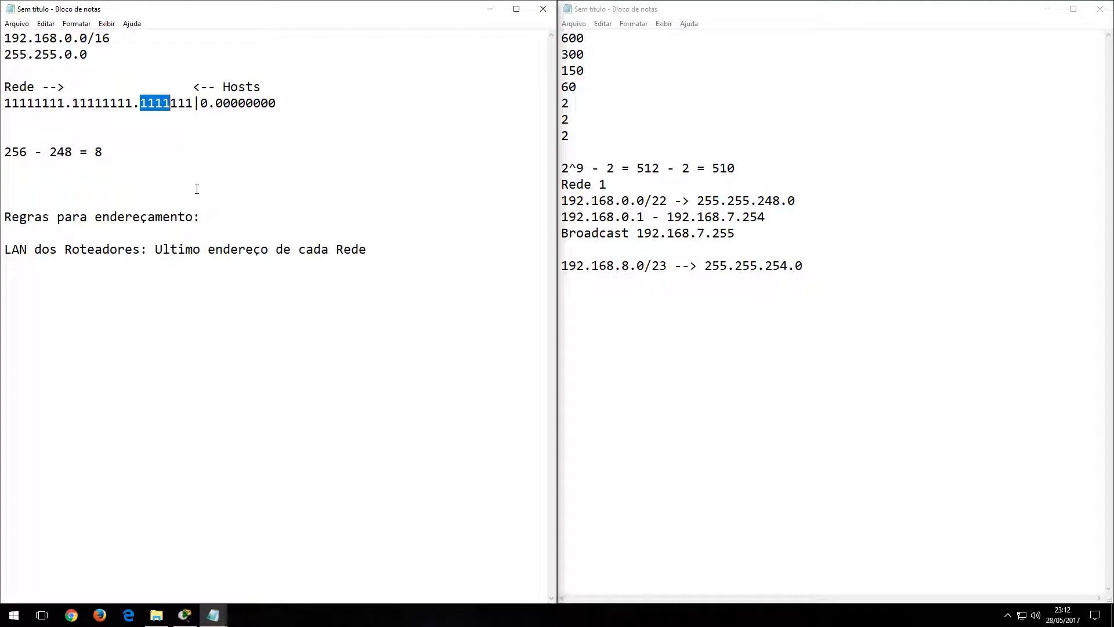
pyautogui.hotkey('shift', 'Right')
pyautogui.hotkey('shift', 'Right')
pyautogui.hotkey('shift', 'Right')
# Check the first network's third mask octet against the binary mask bits and correct the mask to 255.255.252.0.
pyautogui.click(779, 203)
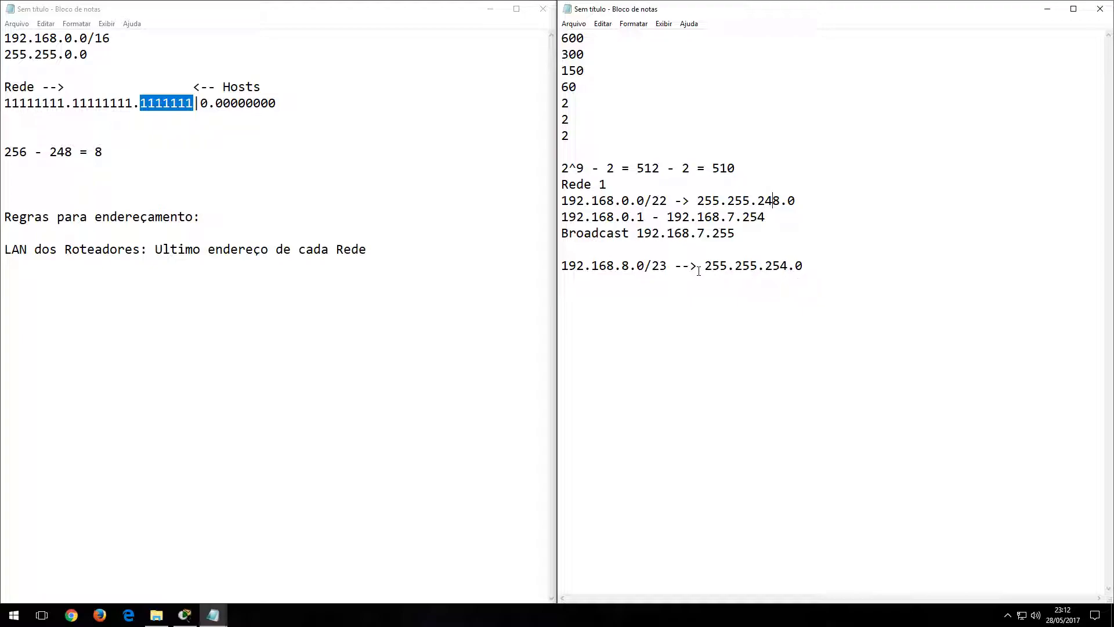
pyautogui.press('Right')
pyautogui.press('Right')
pyautogui.hotkey('shift', 'Left')
pyautogui.hotkey('shift', 'Left')
pyautogui.moveTo(73, 153); pyautogui.dragTo(57, 153)
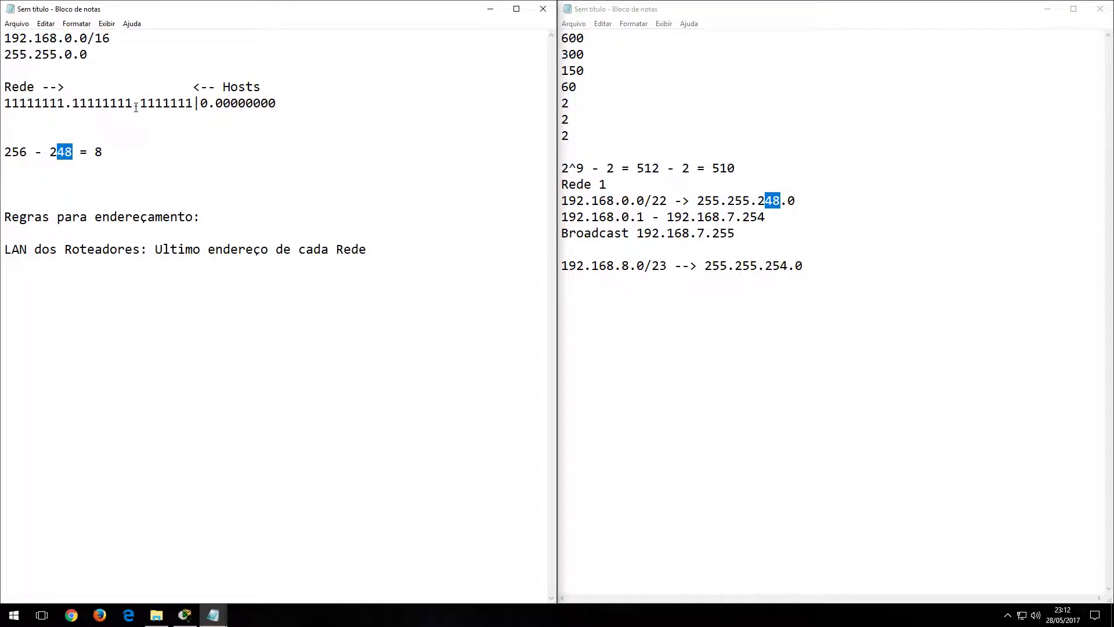
pyautogui.moveTo(194, 103); pyautogui.dragTo(180, 105)
pyautogui.click(165, 103)
pyautogui.moveTo(142, 103); pyautogui.dragTo(184, 103)
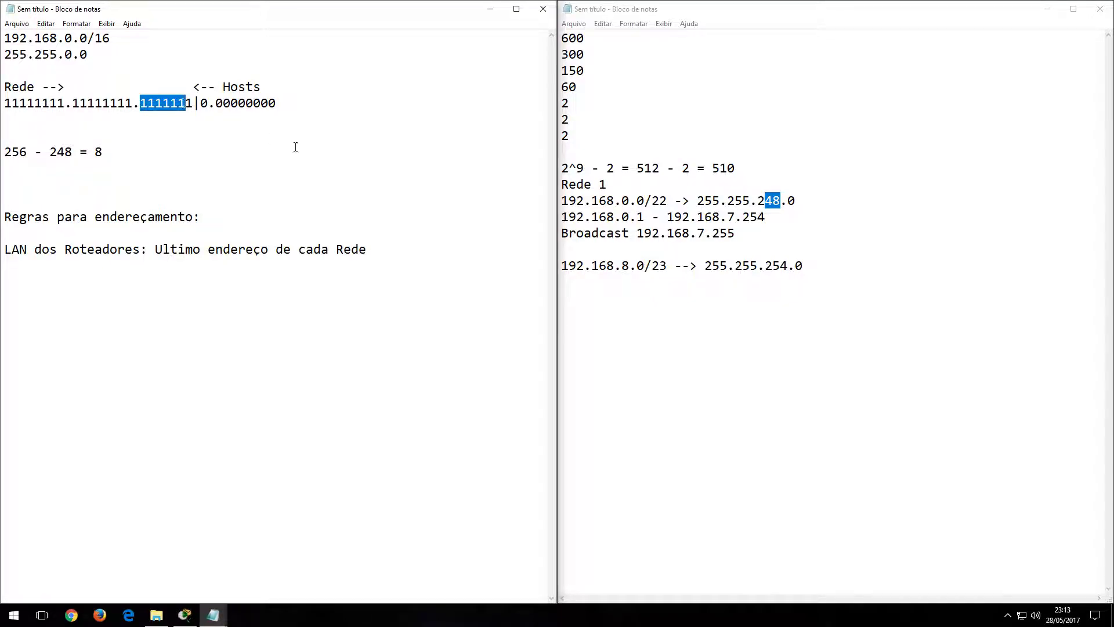
pyautogui.click(766, 199)
pyautogui.hotkey('shift', 'Right')
pyautogui.hotkey('shift', 'Right')
pyautogui.write('52')
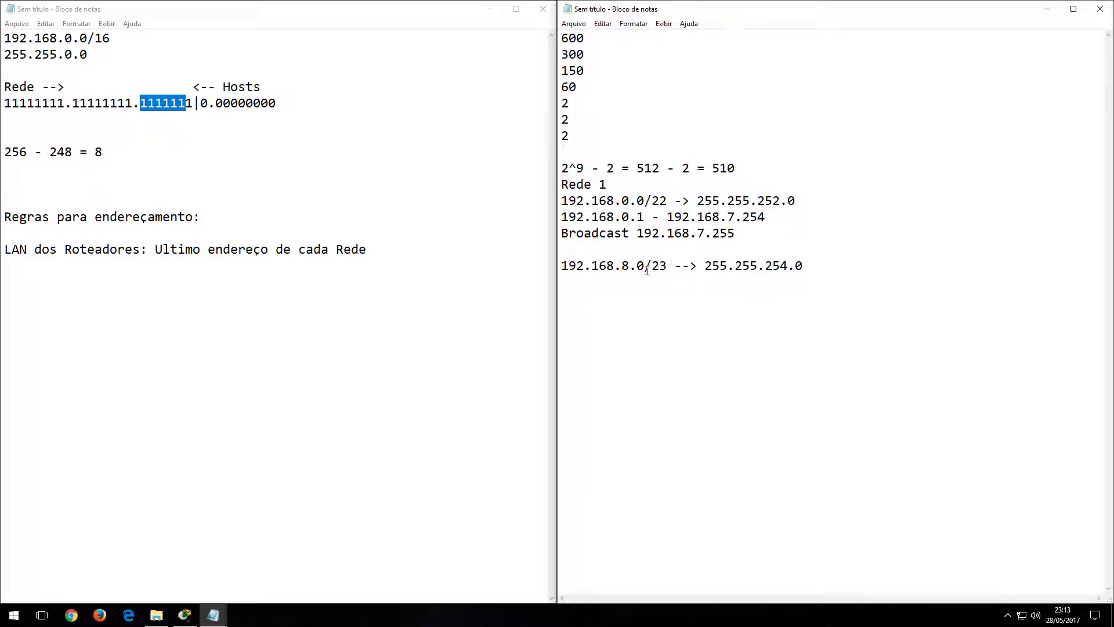
# Update the block-size calculation to 256 - 252 = 4.
pyautogui.moveTo(72, 152); pyautogui.dragTo(50, 152)
pyautogui.click(72, 152)
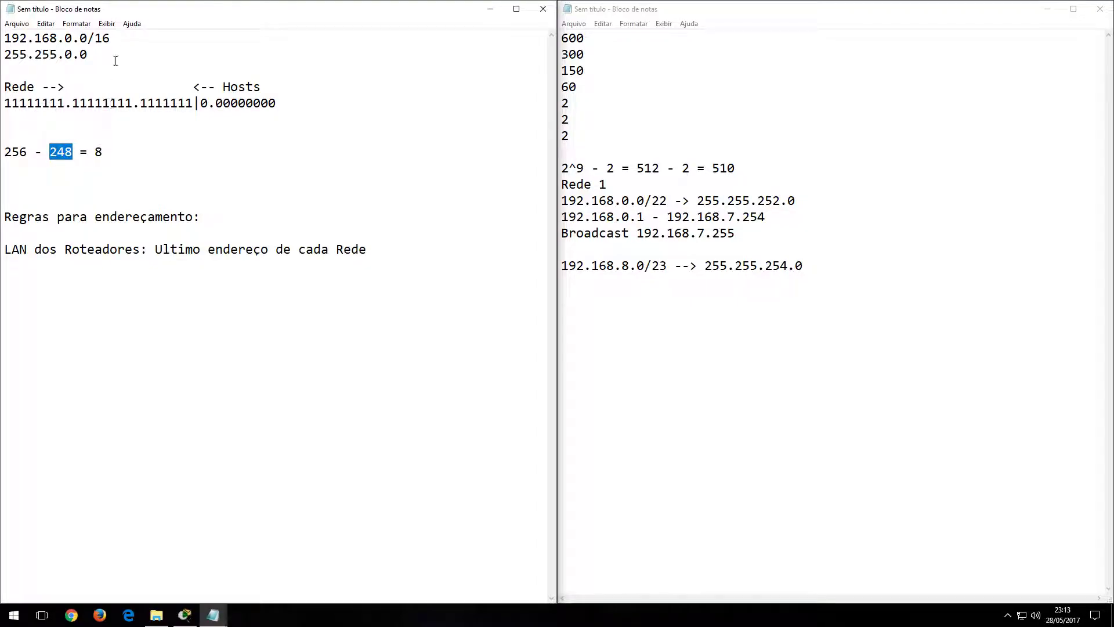
pyautogui.click(100, 151)
pyautogui.doubleClick(98, 151)
pyautogui.moveTo(193, 103); pyautogui.dragTo(170, 104)
pyautogui.click(139, 116)
pyautogui.moveTo(72, 152); pyautogui.dragTo(105, 152)
pyautogui.write('52 = 4')
# Correct the second network's address to 192.168.4.0, keeping its /23 prefix.
pyautogui.click(631, 266)
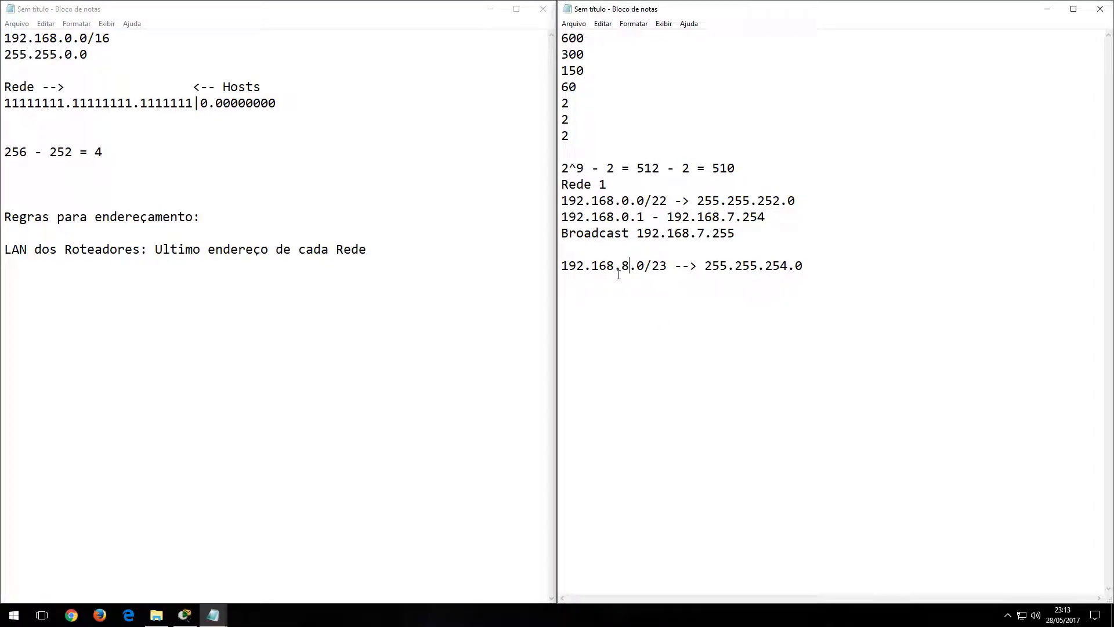
pyautogui.hotkey('shift', 'Left')
pyautogui.write('4')
# Correct Rede 1's last host address to 192.168.3.254 and its broadcast to 192.168.3.255.
pyautogui.click(729, 219)
pyautogui.hotkey('shift', 'Right')
pyautogui.write('3')
pyautogui.moveTo(697, 233); pyautogui.dragTo(705, 234)
pyautogui.write('3')
pyautogui.click(668, 204)
# Begin the second network's host range on a new line with 192.168.4.1 - 192.168.
pyautogui.click(813, 264)
pyautogui.press('Return')
pyautogui.write('192.168.4.1 - 192.168.')
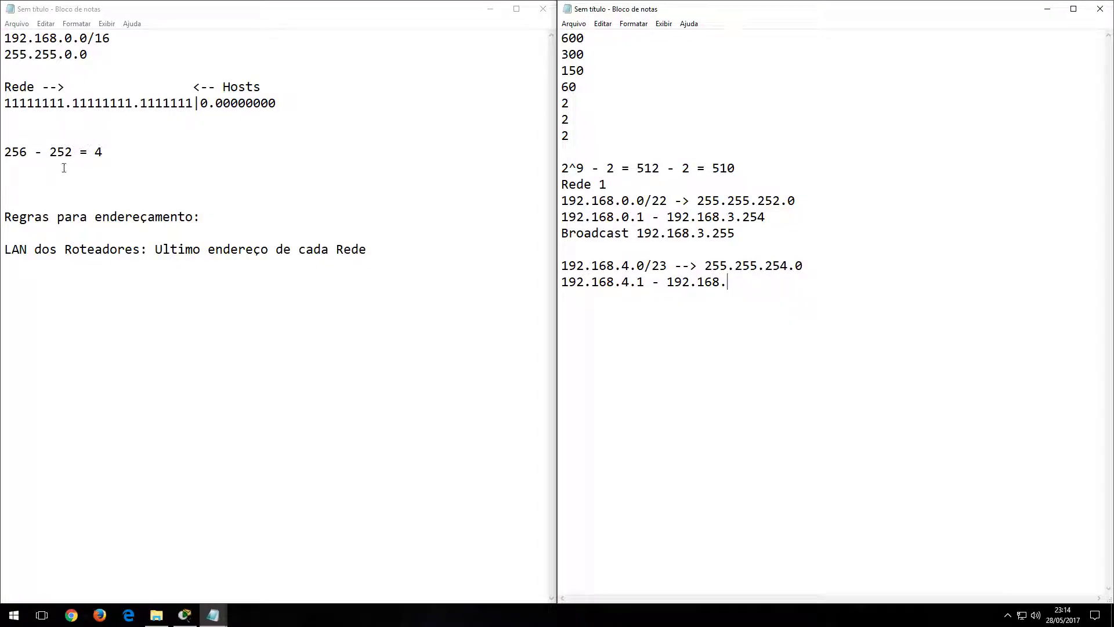
# Recalculate the block size for the second network's mask as 256 - 254 = 2.
pyautogui.moveTo(141, 104); pyautogui.dragTo(204, 113)
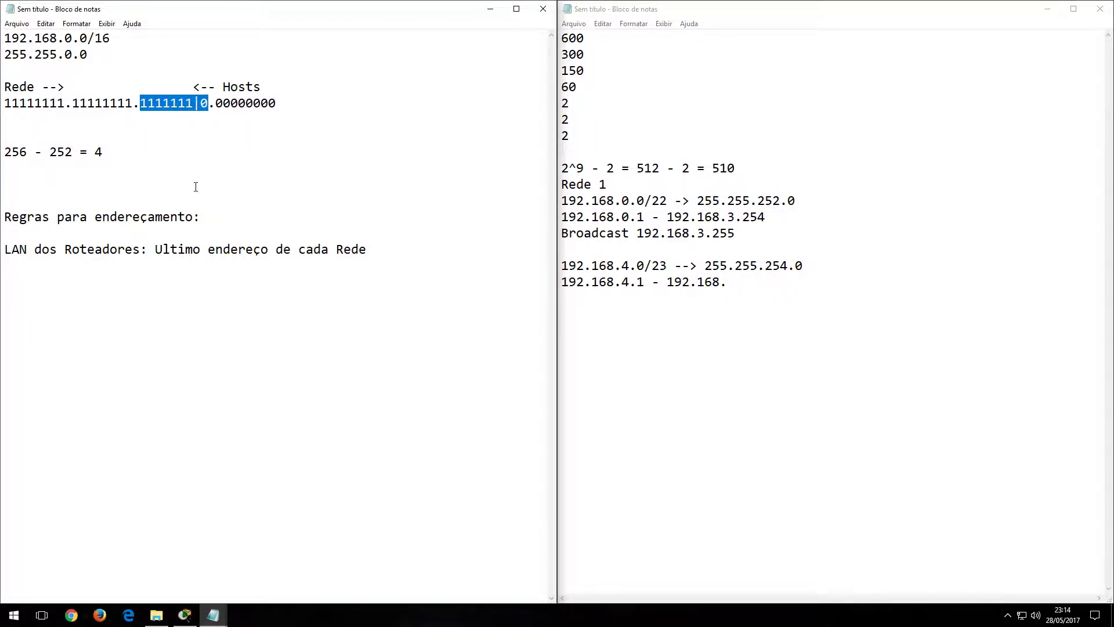
pyautogui.click(60, 144)
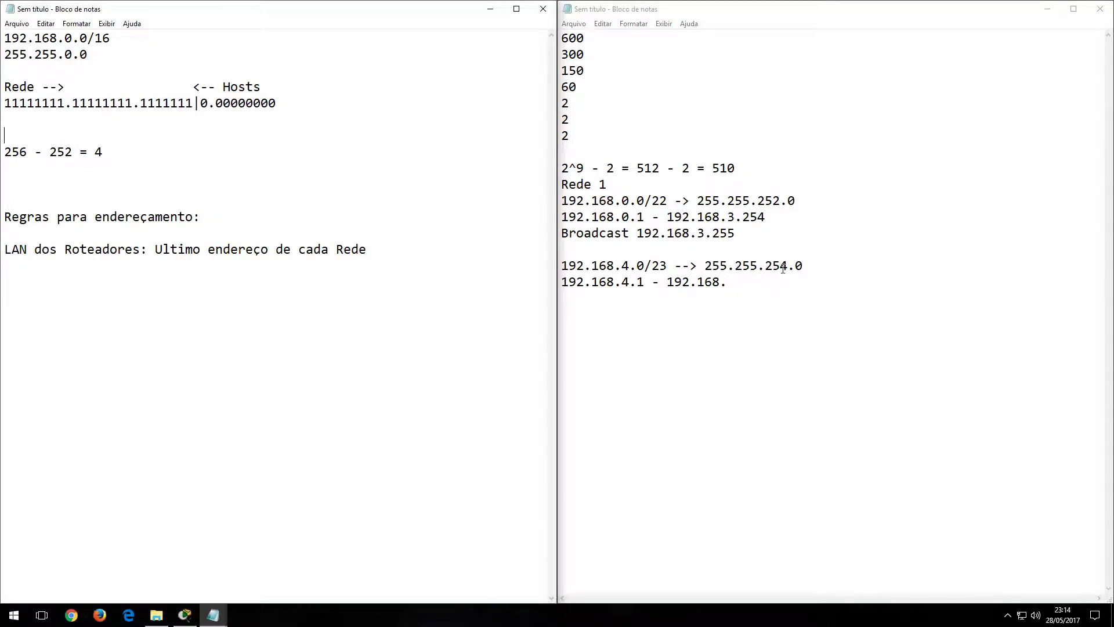
pyautogui.moveTo(788, 266); pyautogui.dragTo(760, 267)
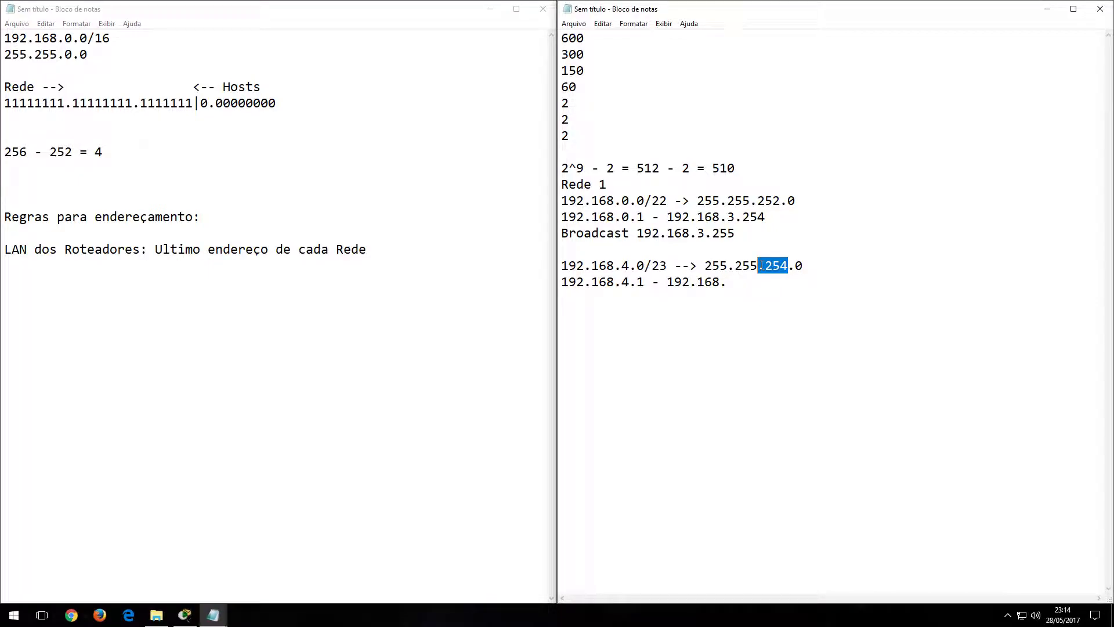
pyautogui.moveTo(73, 152)
pyautogui.mouseDown()
pyautogui.moveTo(59, 152)
pyautogui.moveTo(87, 162)
pyautogui.moveTo(71, 164)
pyautogui.mouseUp()
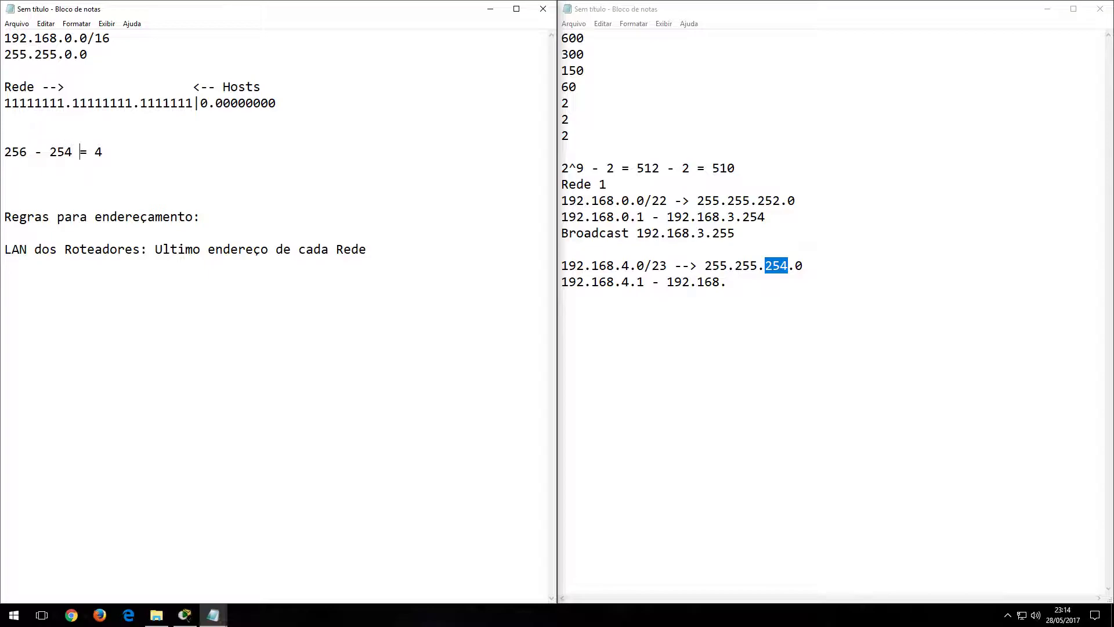
pyautogui.moveTo(95, 152); pyautogui.dragTo(103, 152)
pyautogui.write('2')
# Start the third network's line with 192.168.6.0/, leaving a blank line below the second network's host range.
pyautogui.doubleClick(625, 282)
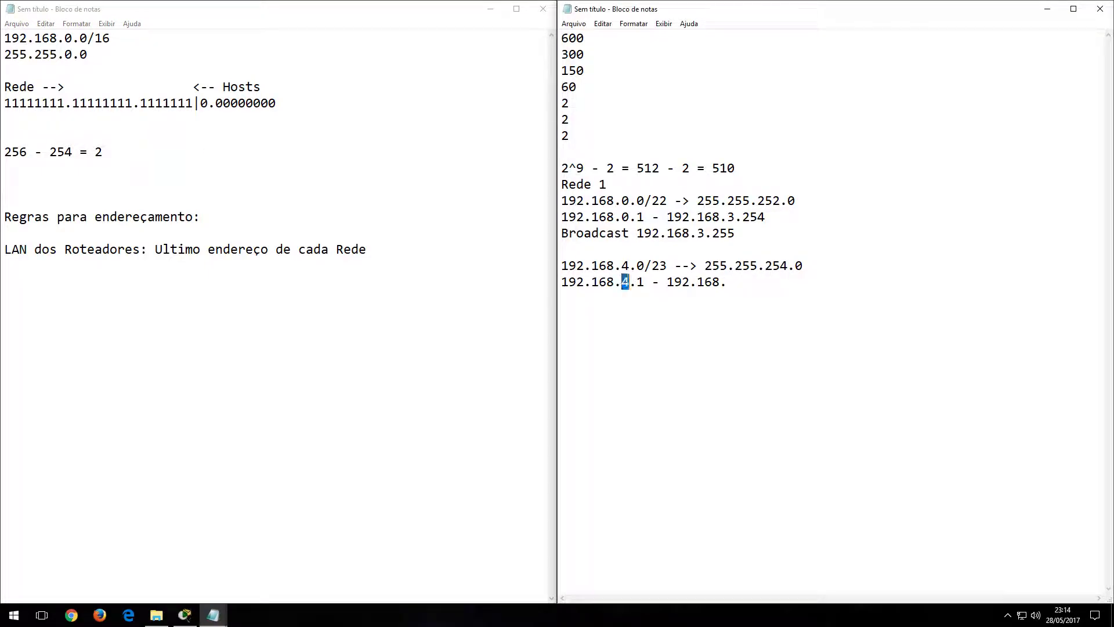
pyautogui.click(729, 283)
pyautogui.press('Return')
pyautogui.press('Return')
pyautogui.write('192.168.6.0/')
# Complete the second network's host range with last address 192.168.5.254 and add the line Broadcast 192.168.5.255.
pyautogui.press('Down')
pyautogui.press('End')
pyautogui.write('5.254')
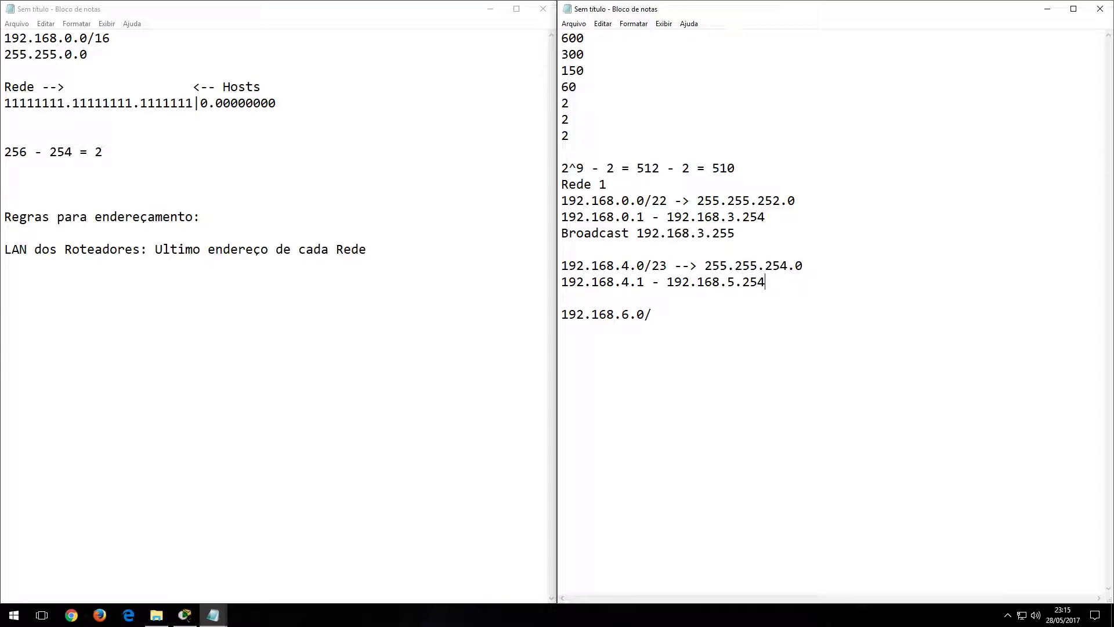
pyautogui.press('Return')
pyautogui.press('Up')
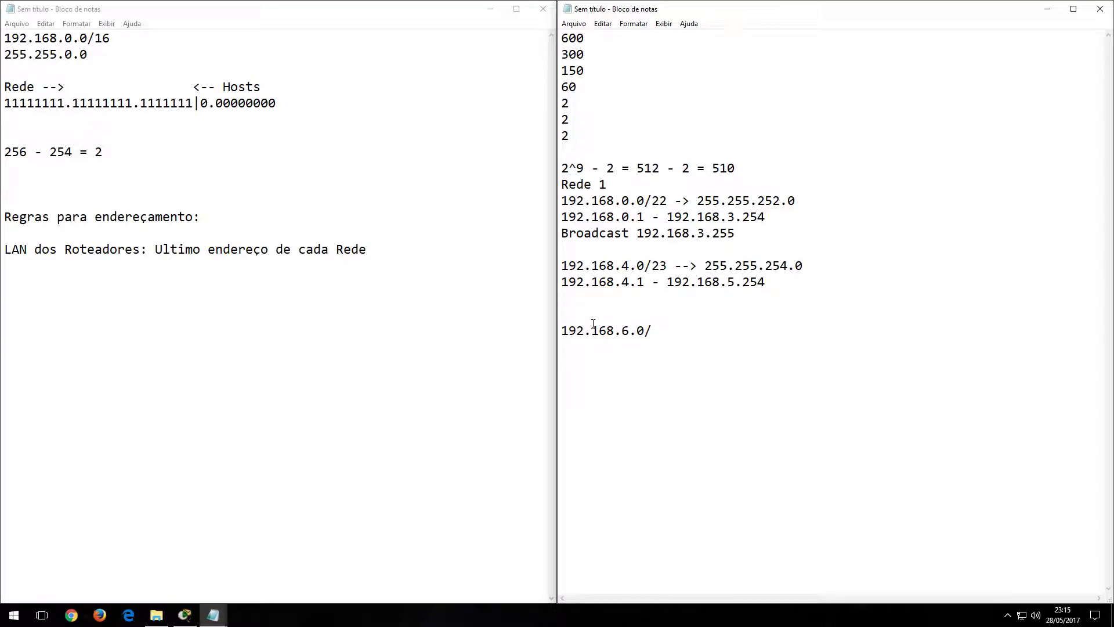
pyautogui.write('Broadcast 192.168.')
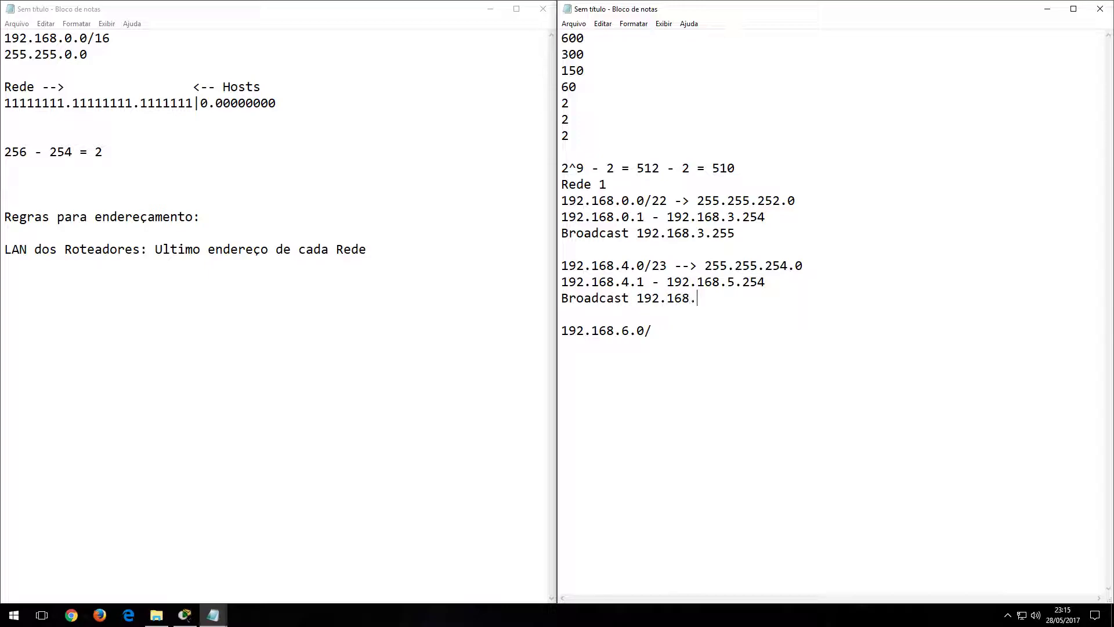
pyautogui.write('5.255')
pyautogui.press('Down')
# Remove two blank lines above the "Regras para endereçamento:" heading.
pyautogui.click(93, 191)
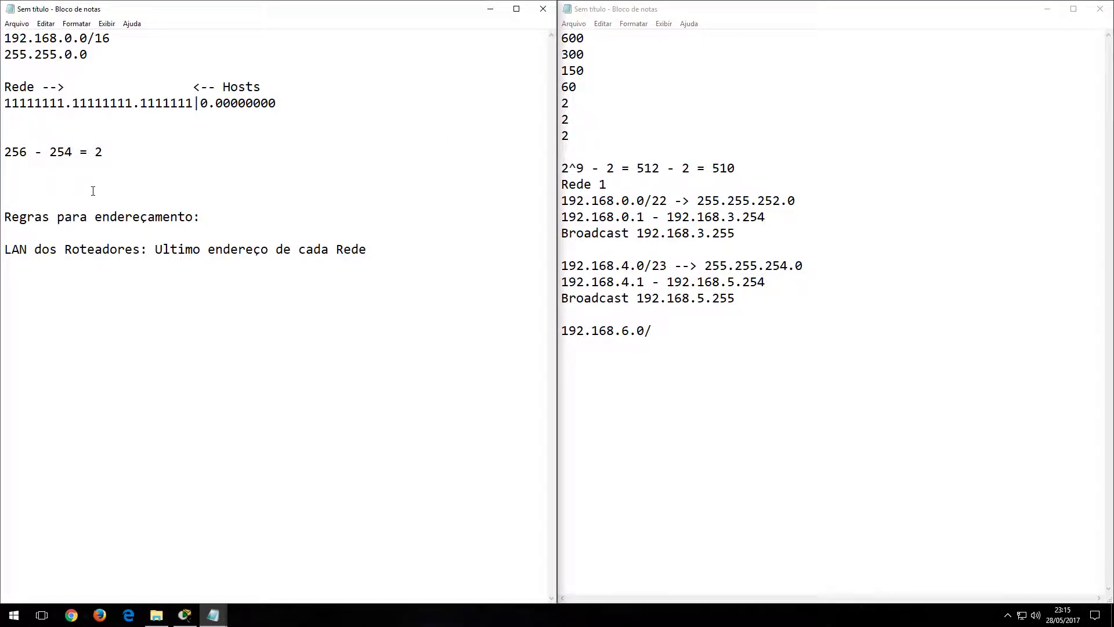
pyautogui.press('Delete')
pyautogui.press('Delete')
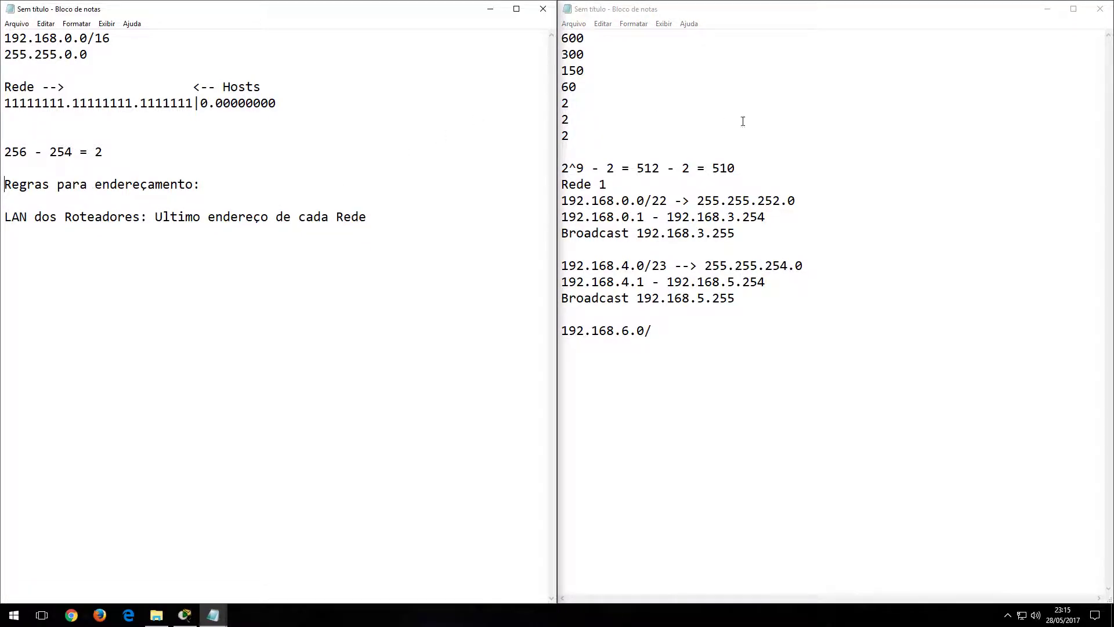
# Compare the third network's 150-host requirement with the host bits in the last octet of the binary mask.
pyautogui.hotkey('alt', 'Tab')
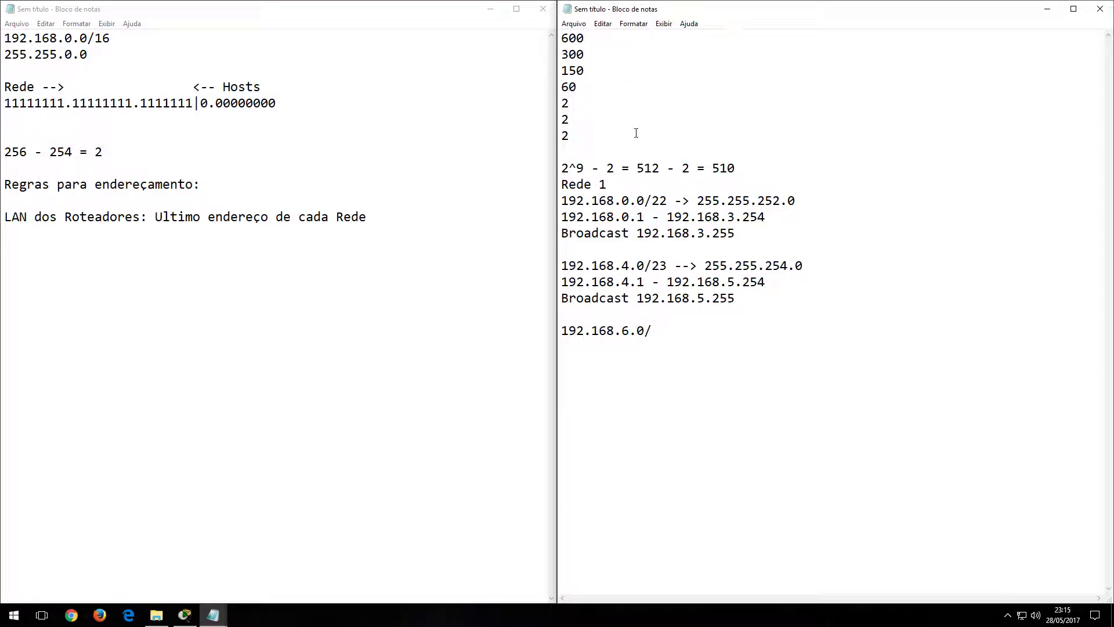
pyautogui.press('Down')
pyautogui.press('Down')
pyautogui.hotkey('shift', 'Left')
pyautogui.hotkey('shift', 'Left')
pyautogui.hotkey('shift', 'Left')
pyautogui.press('Right')
pyautogui.hotkey('shift', 'Right')
pyautogui.hotkey('shift', 'Right')
pyautogui.hotkey('shift', 'Right')
pyautogui.click(217, 103)
pyautogui.moveTo(217, 104); pyautogui.dragTo(286, 110)
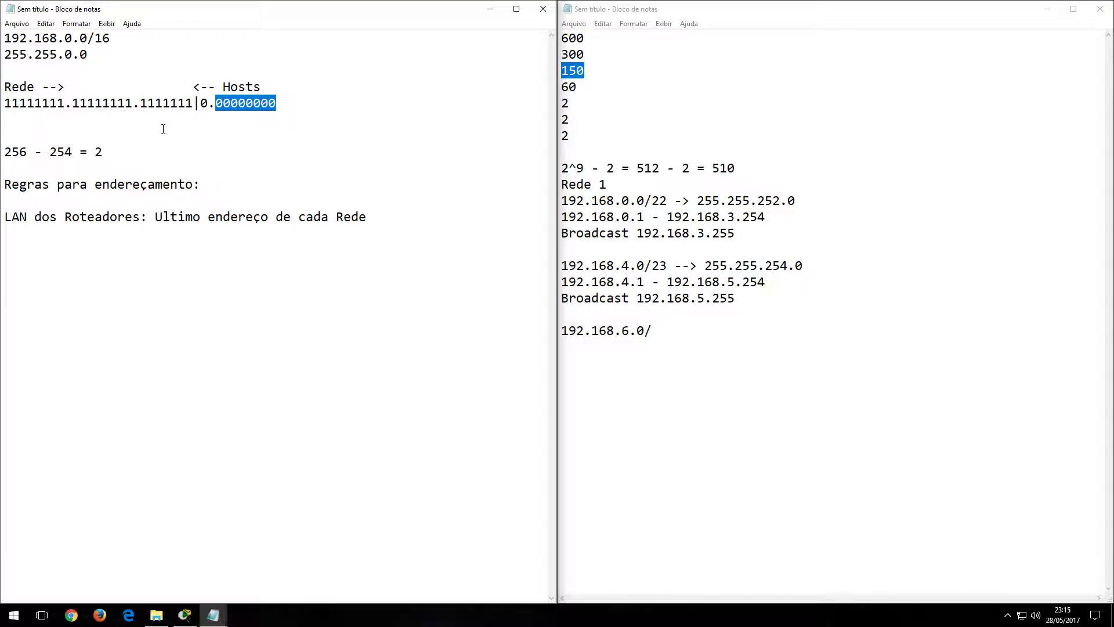
pyautogui.doubleClick(53, 152)
pyautogui.click(197, 152)
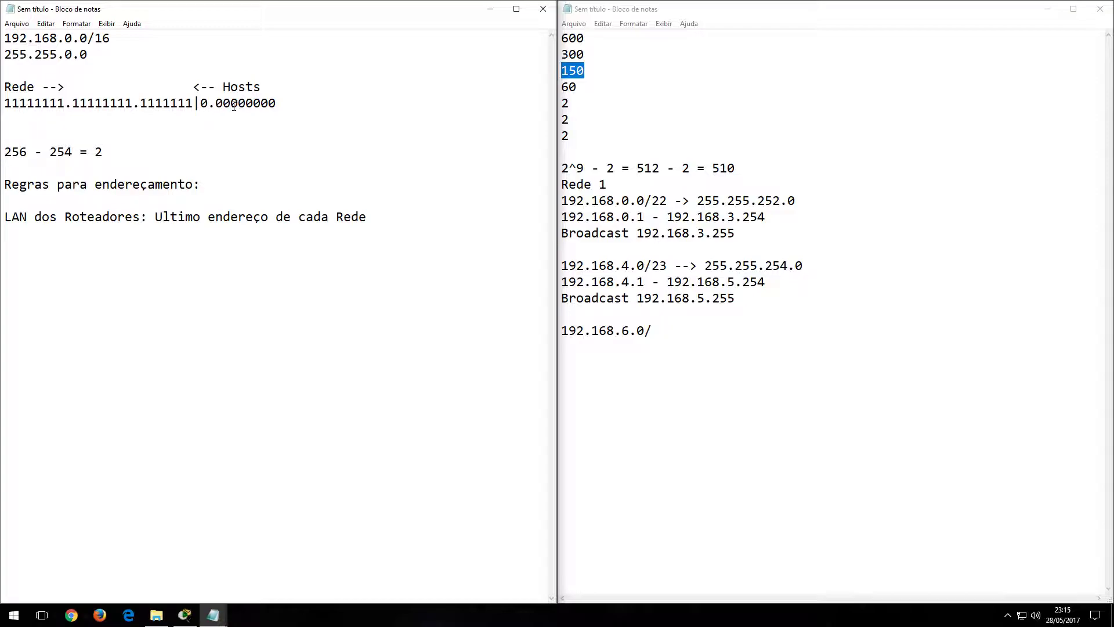
pyautogui.doubleClick(231, 106)
pyautogui.press('Right')
pyautogui.moveTo(219, 105)
pyautogui.mouseDown()
pyautogui.moveTo(237, 105)
pyautogui.moveTo(224, 105)
pyautogui.mouseUp()
pyautogui.click(231, 105)
pyautogui.doubleClick(231, 105)
pyautogui.click(261, 105)
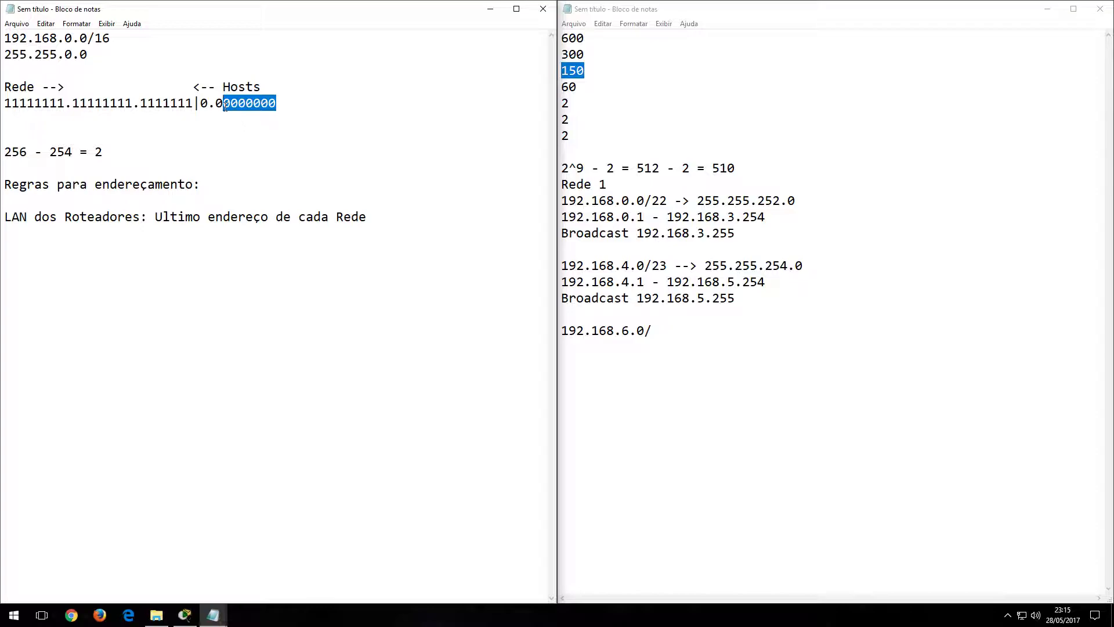
pyautogui.moveTo(216, 103); pyautogui.dragTo(291, 102)
pyautogui.click(199, 104)
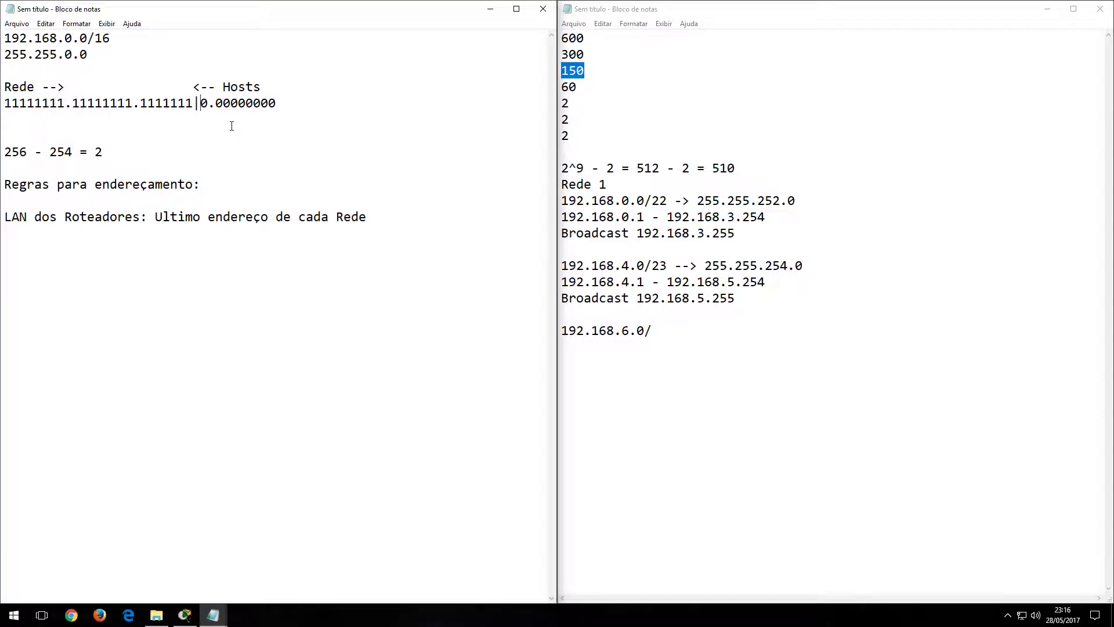
# Remove the separator from the binary mask and set the third octet's last bit to 1, making it 11111111.
pyautogui.hotkey('shift', 'Right')
pyautogui.press('Left')
pyautogui.press('BackSpace')
pyautogui.press('Up')
pyautogui.press('End')
pyautogui.press('Left')
pyautogui.press('Left')
pyautogui.press('Left')
pyautogui.press('Left')
pyautogui.press('Left')
pyautogui.press('Left')
pyautogui.press('Left')
pyautogui.press('Left')
pyautogui.press('Left')
pyautogui.press('Left')
pyautogui.hotkey('shift', 'Right')
pyautogui.write('1')
# Count the network bits in the binary mask and add prefix 24 to the 192.168.6.0/ line.
pyautogui.click(696, 342)
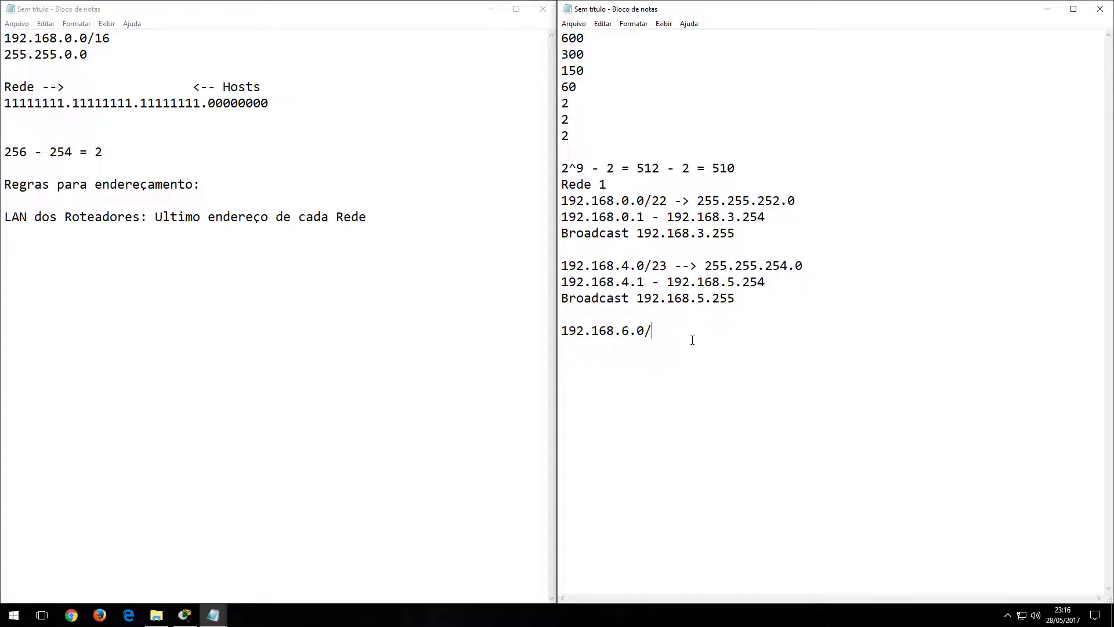
pyautogui.click(4, 103)
pyautogui.press('Right')
pyautogui.press('Right')
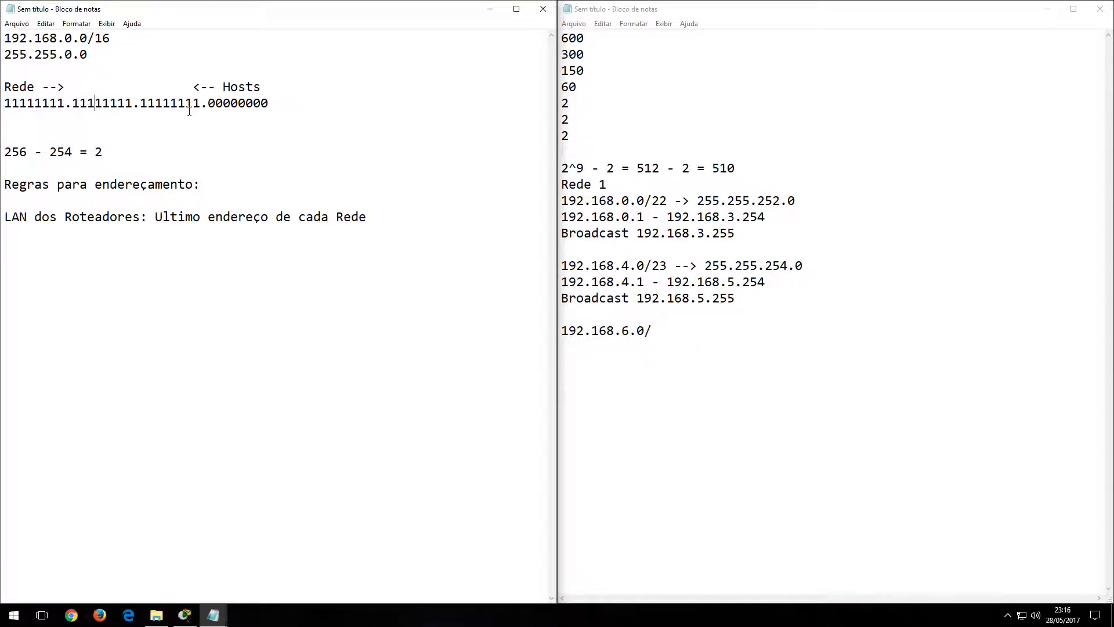
pyautogui.click(662, 329)
pyautogui.write('24')
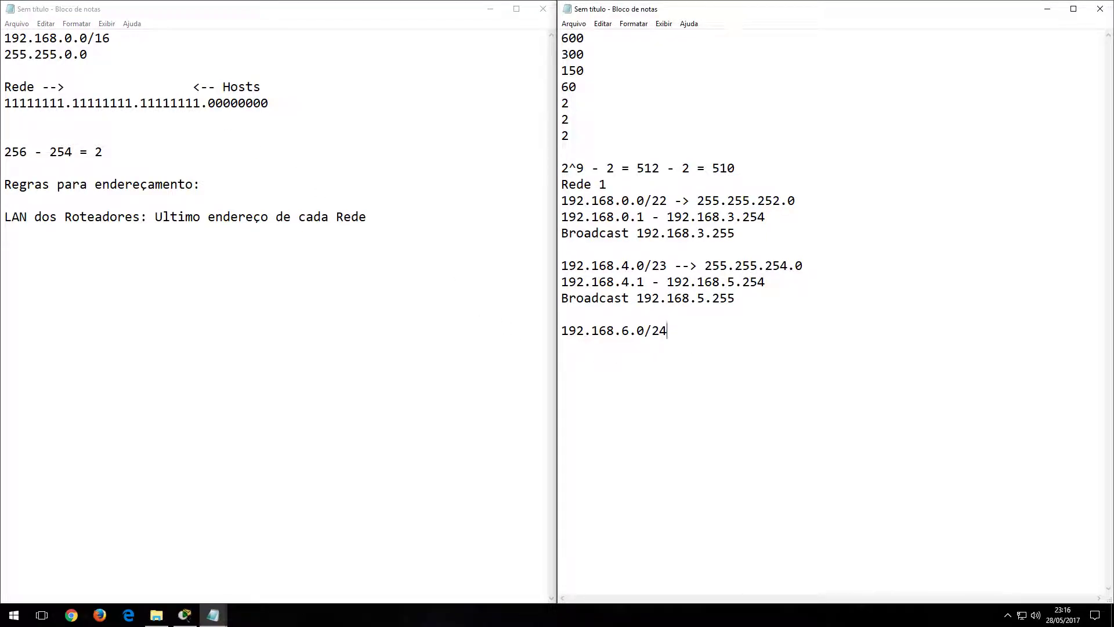
# Complete the third network with mask -> 255.255.255.0, host range 192.168.6.1 - 192.168.6.254 and Broadcast 192.168.6.255.
pyautogui.write(' -> 255.255.255.0 192.16')
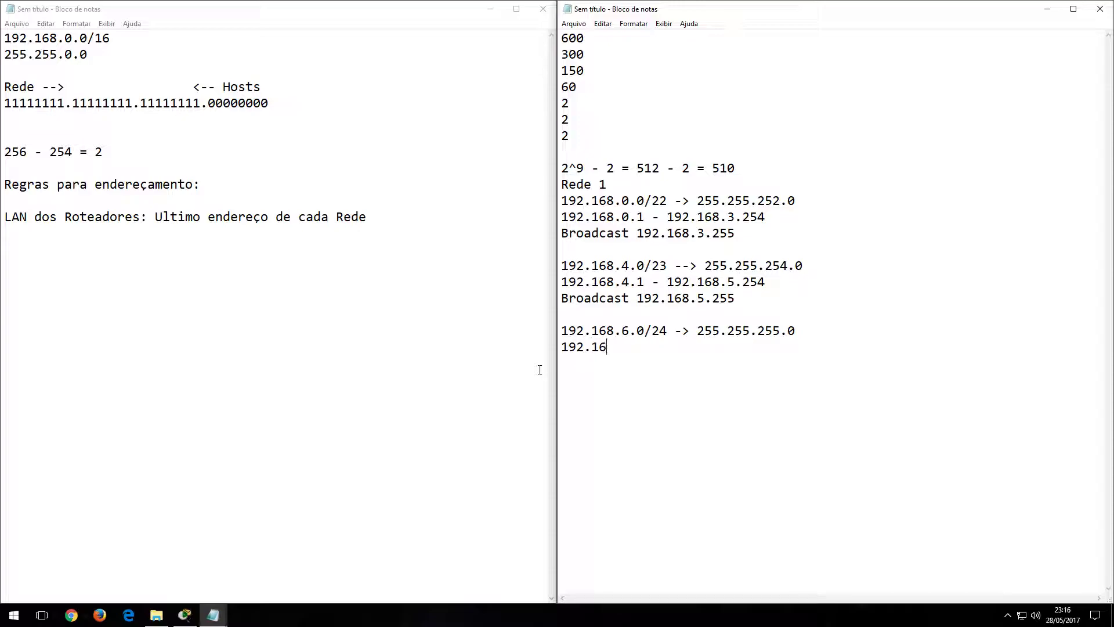
pyautogui.write('8.6.1 - 192.168.6.254')
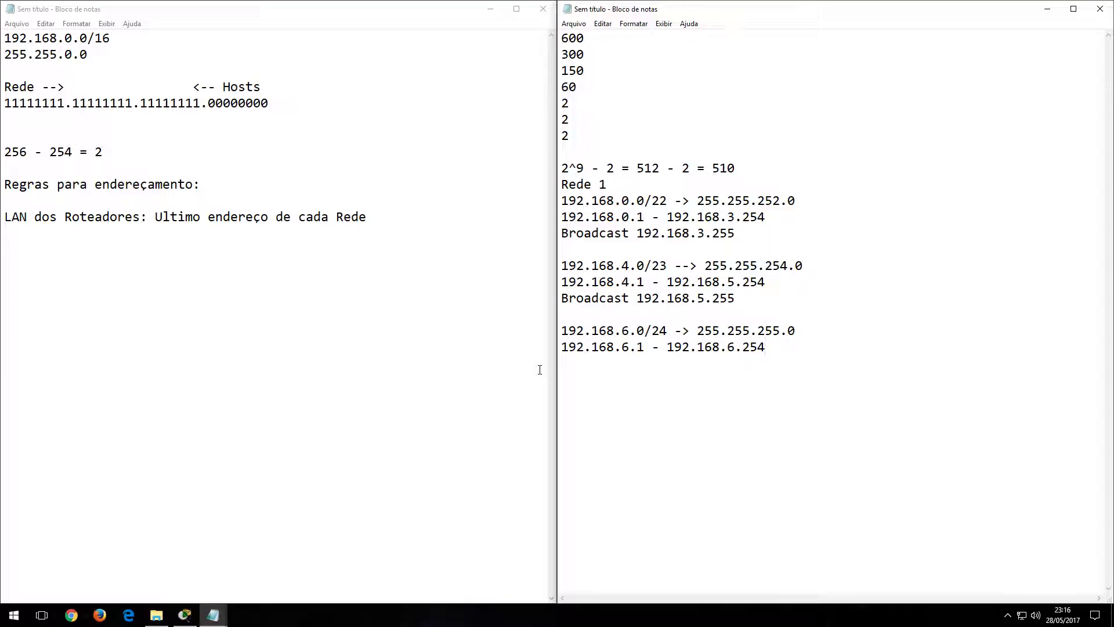
pyautogui.press('Return')
pyautogui.write('Broadcast 192.16')
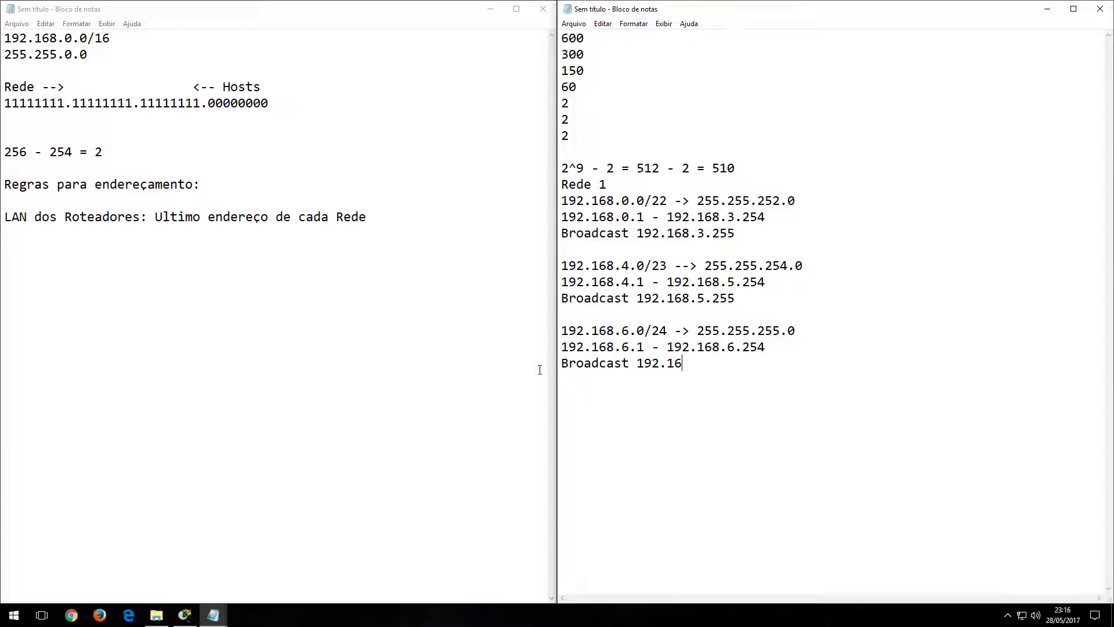
pyautogui.write('8.6.255')
# Label the second and third network blocks with the headings "Rede 2" and "Rede 3".
pyautogui.click(596, 255)
pyautogui.press('Return')
pyautogui.write('Rede 2')
pyautogui.press('Down')
pyautogui.press('Down')
pyautogui.write('Rede 3')
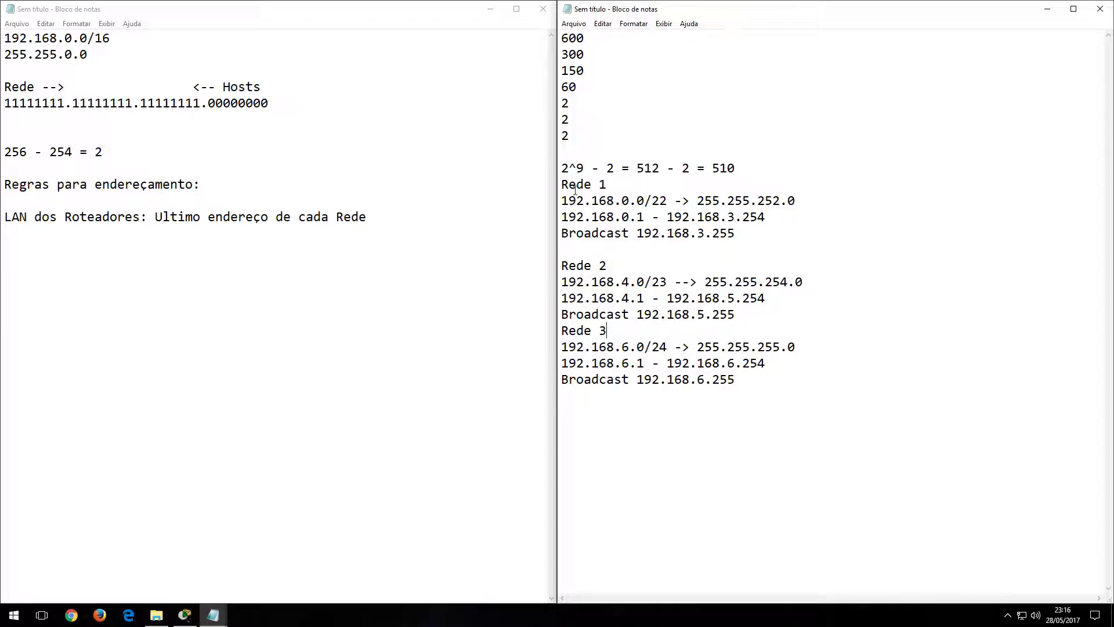
# Delete the 600 and 300 host requirements from the list and remove the 2^9 host calculation line.
pyautogui.moveTo(601, 62); pyautogui.dragTo(499, 26)
pyautogui.press('BackSpace')
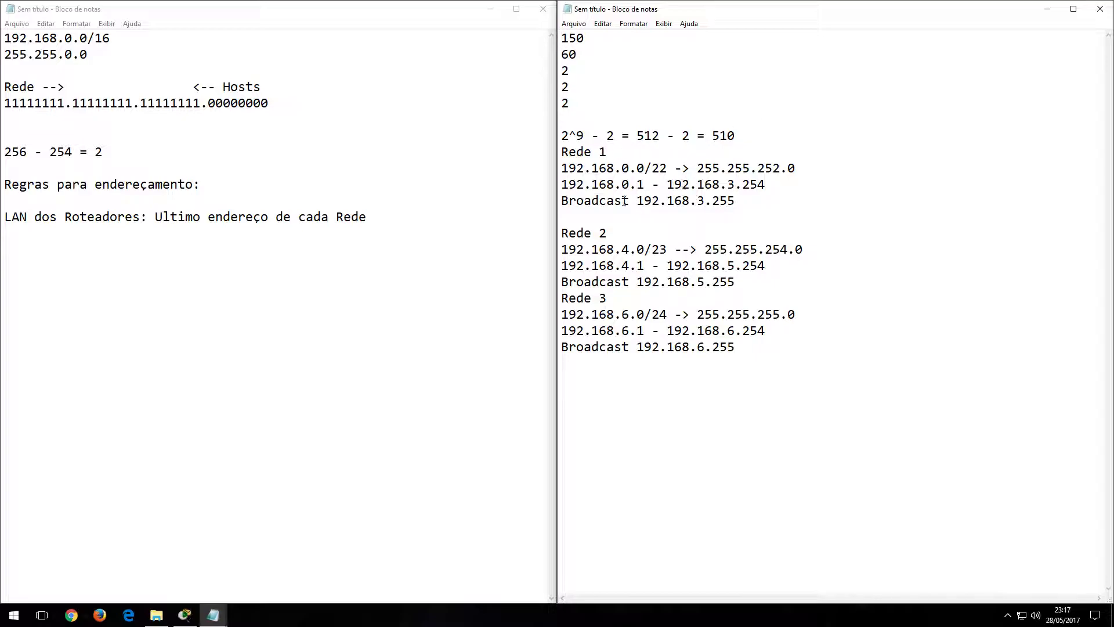
pyautogui.moveTo(737, 136); pyautogui.dragTo(561, 135)
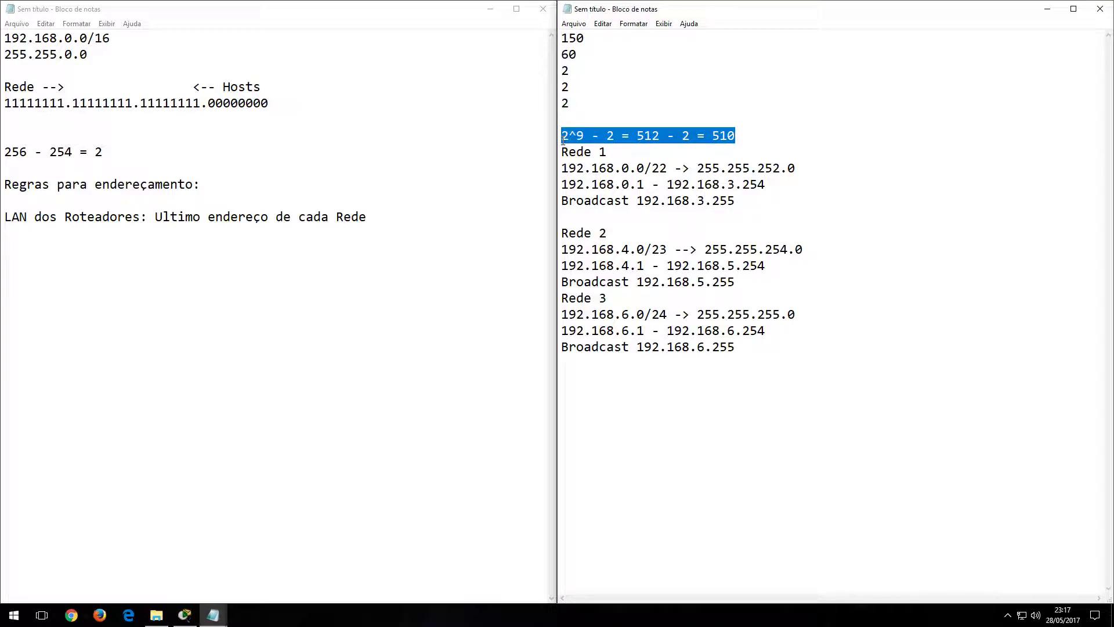
pyautogui.press('Delete')
pyautogui.press('Delete')
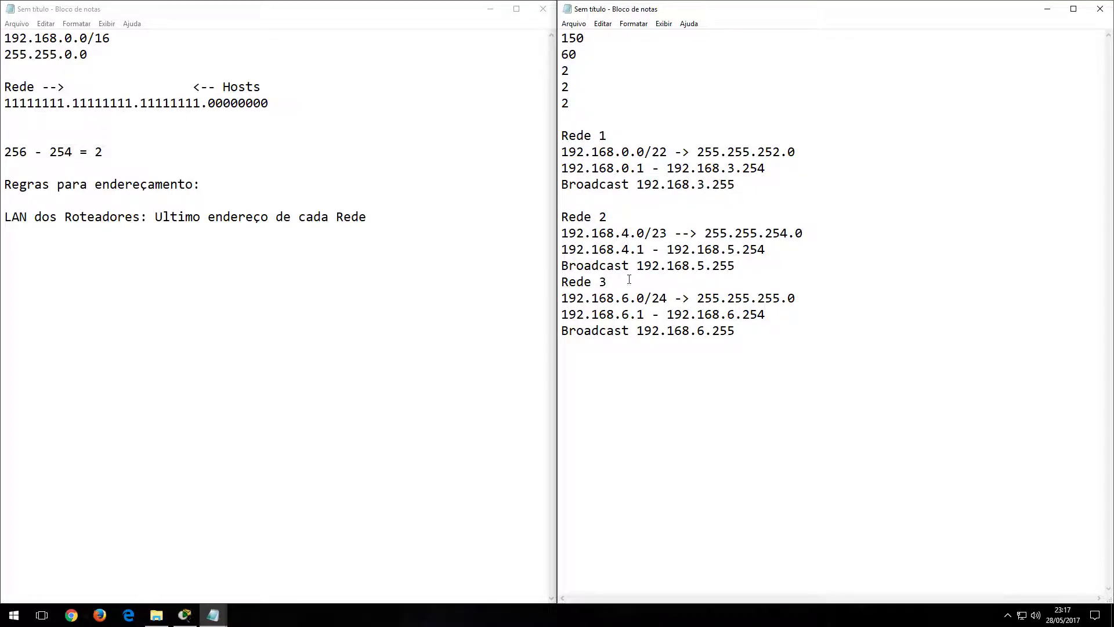
# Separate the "Rede 2" and "Rede 3" blocks with a blank line and start a new line below Rede 3's broadcast.
pyautogui.click(747, 259)
pyautogui.press('Return')
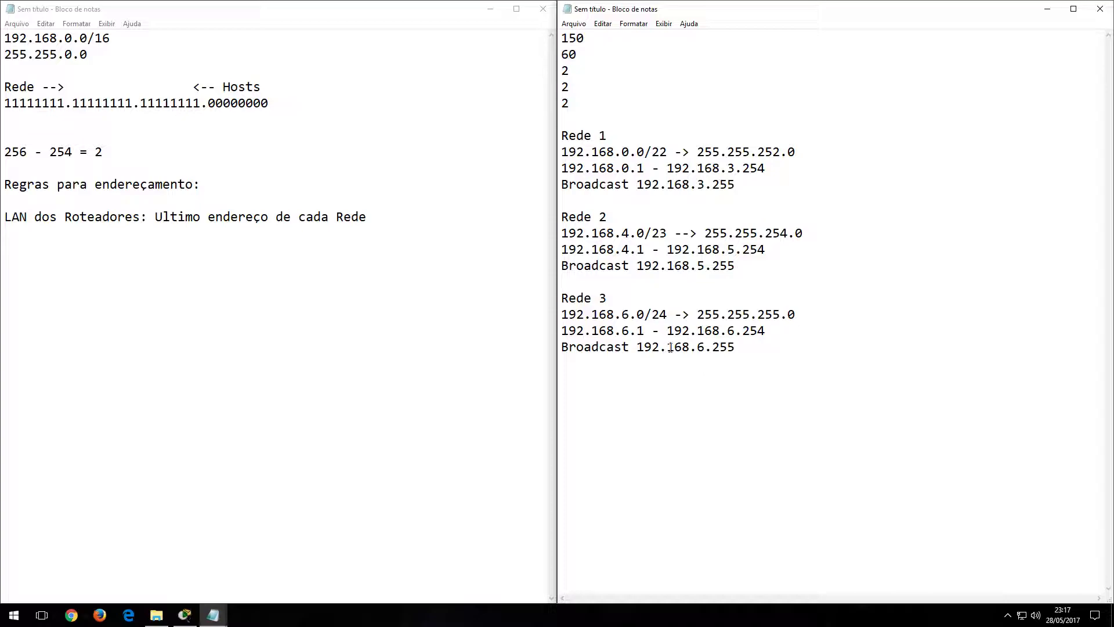
pyautogui.click(738, 347)
pyautogui.press('Return')
# Review the third and fourth mask octets and update the block size calculation to 256 - 255 = 1.
pyautogui.moveTo(140, 102); pyautogui.dragTo(202, 103)
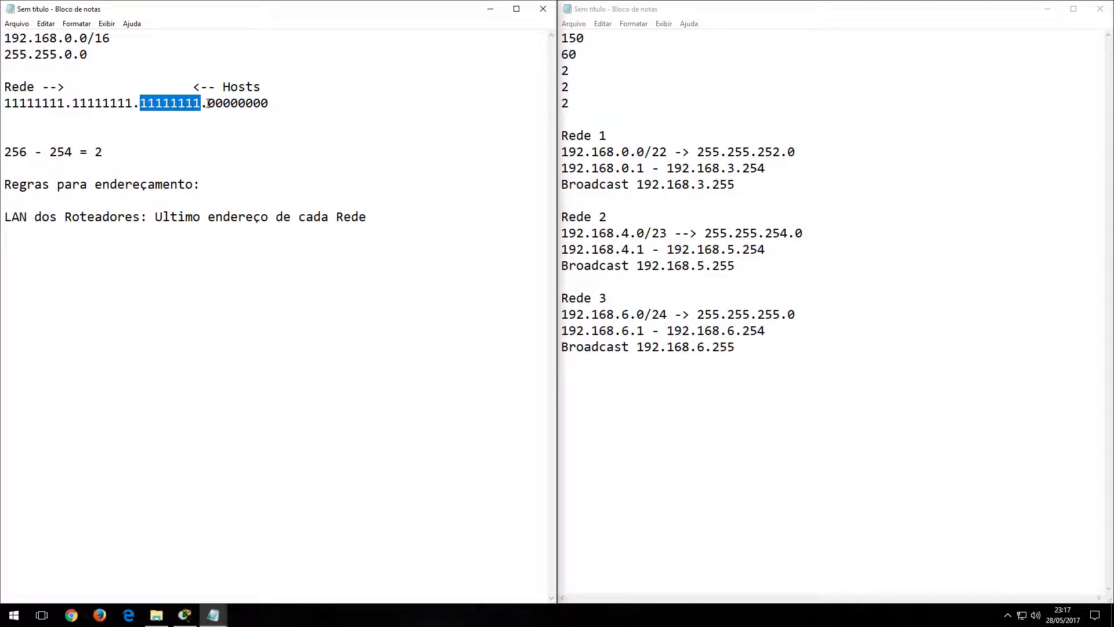
pyautogui.moveTo(208, 103); pyautogui.dragTo(273, 104)
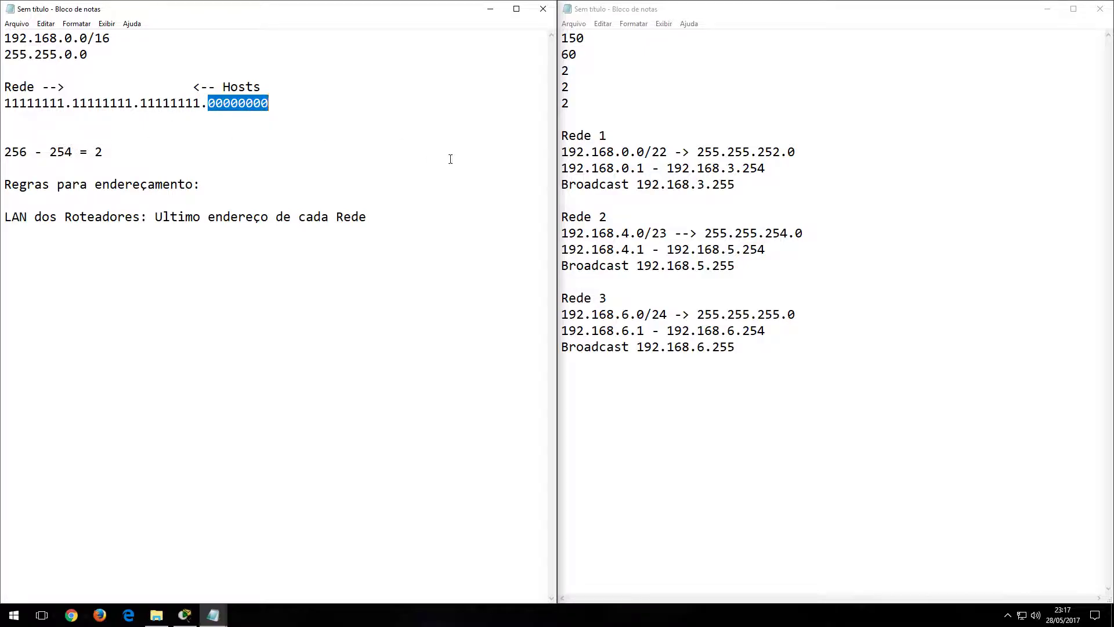
pyautogui.moveTo(780, 314)
pyautogui.mouseDown()
pyautogui.moveTo(740, 313)
pyautogui.moveTo(765, 314)
pyautogui.mouseUp()
pyautogui.moveTo(65, 152); pyautogui.dragTo(72, 152)
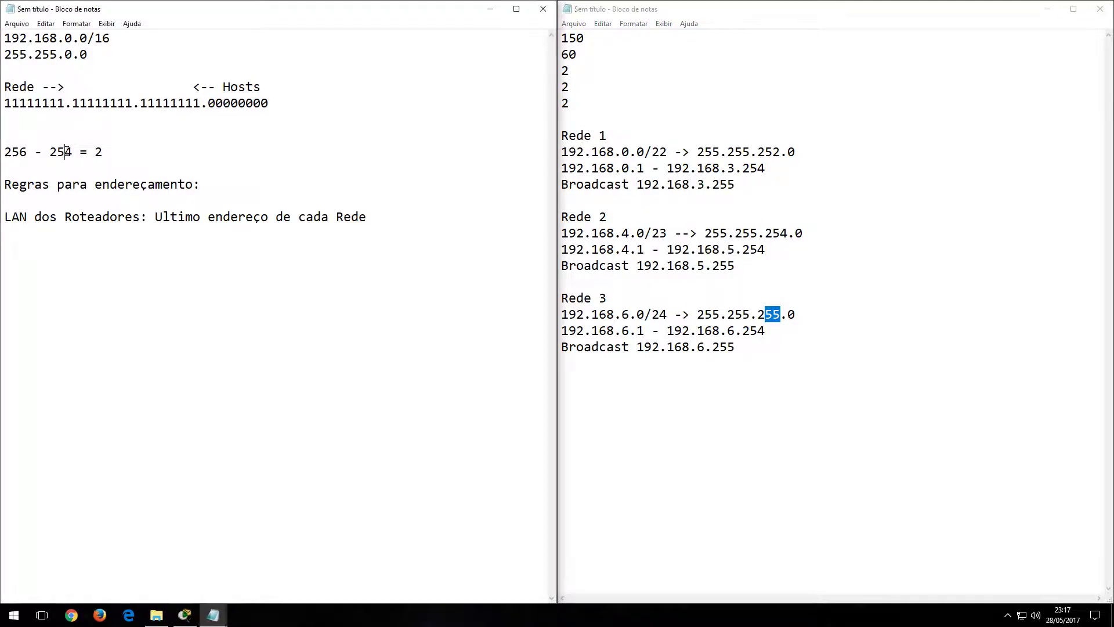
pyautogui.write('5')
pyautogui.moveTo(95, 152); pyautogui.dragTo(103, 152)
pyautogui.write('1')
# Add a "Rede 4" heading below the Rede 3 block with the network address 192.168.7.0/ under it.
pyautogui.click(748, 348)
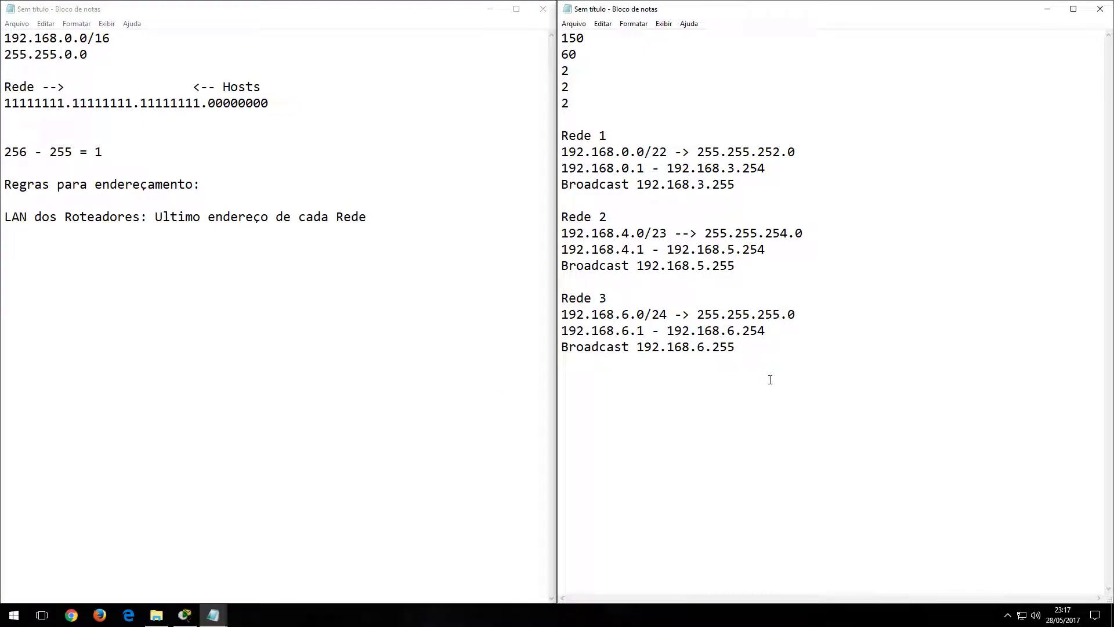
pyautogui.press('Return')
pyautogui.write('Rede 4 ')
pyautogui.write('192.168.7.')
pyautogui.write('0/')
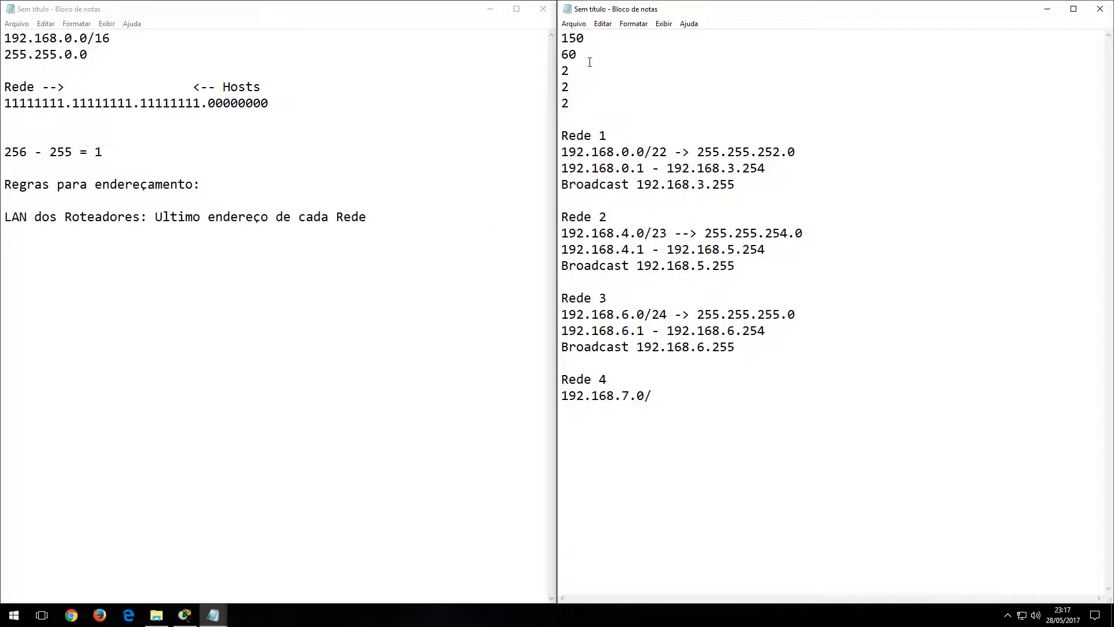
# Delete the 150 host requirement and its line from the top of the requirements list.
pyautogui.doubleClick(581, 40)
pyautogui.press('Delete')
pyautogui.press('Delete')
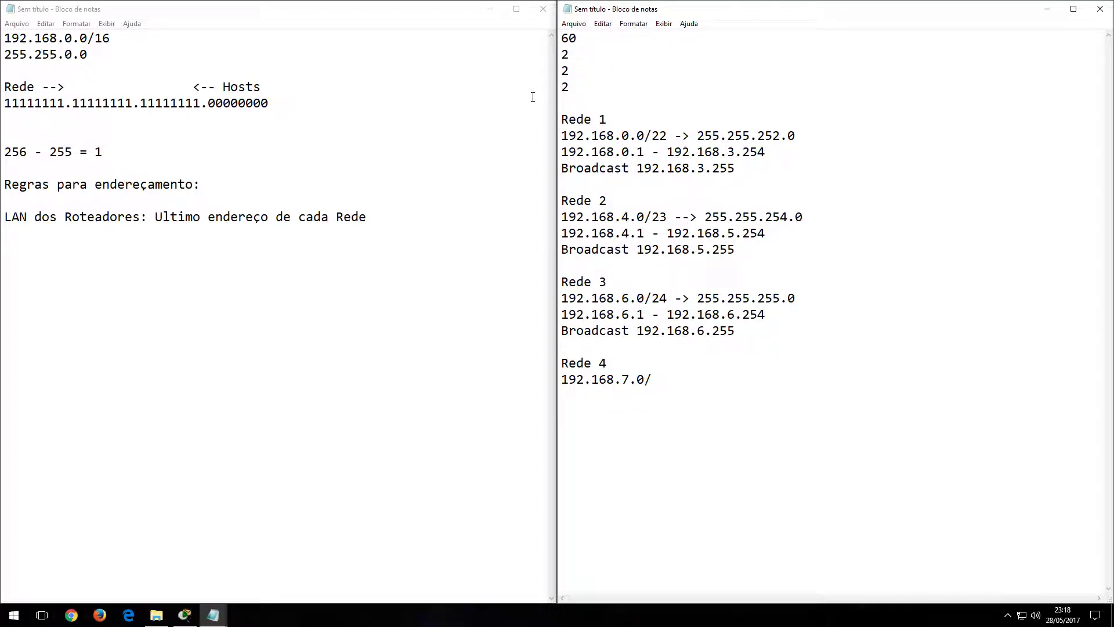
# For the 60-host network, change the last octet of the binary mask to 11|000000, dividing network and host bits.
pyautogui.hotkey('shift', 'Right')
pyautogui.hotkey('shift', 'Right')
pyautogui.moveTo(209, 105); pyautogui.dragTo(304, 105)
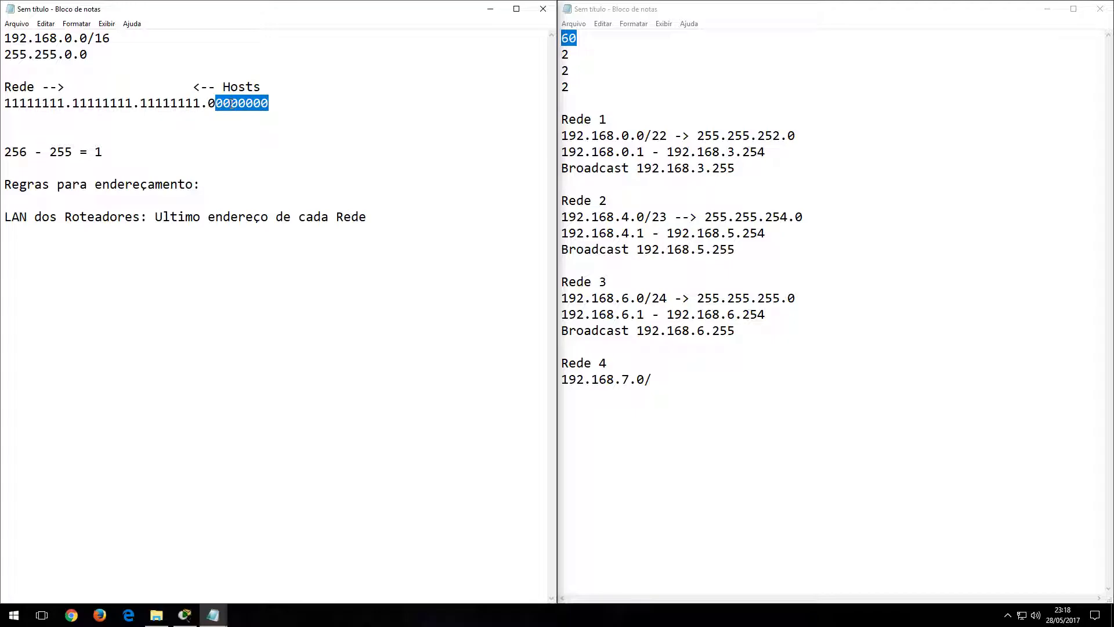
pyautogui.click(214, 105)
pyautogui.moveTo(208, 103)
pyautogui.mouseDown()
pyautogui.moveTo(272, 103)
pyautogui.moveTo(224, 105)
pyautogui.mouseUp()
pyautogui.click(216, 104)
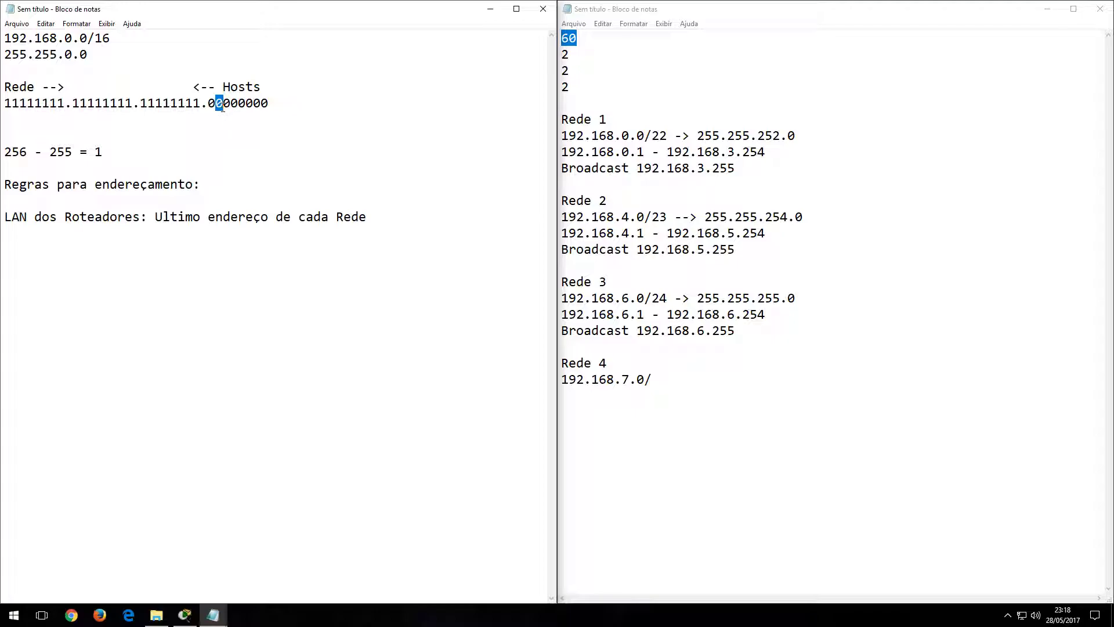
pyautogui.click(222, 106)
pyautogui.moveTo(260, 104); pyautogui.dragTo(216, 104)
pyautogui.click(220, 104)
pyautogui.write('|')
pyautogui.moveTo(277, 103); pyautogui.dragTo(208, 102)
pyautogui.write('11')
# Add prefix 26 and the mask 255.255.255.192 to Rede 4's network line.
pyautogui.click(745, 390)
pyautogui.write('26')
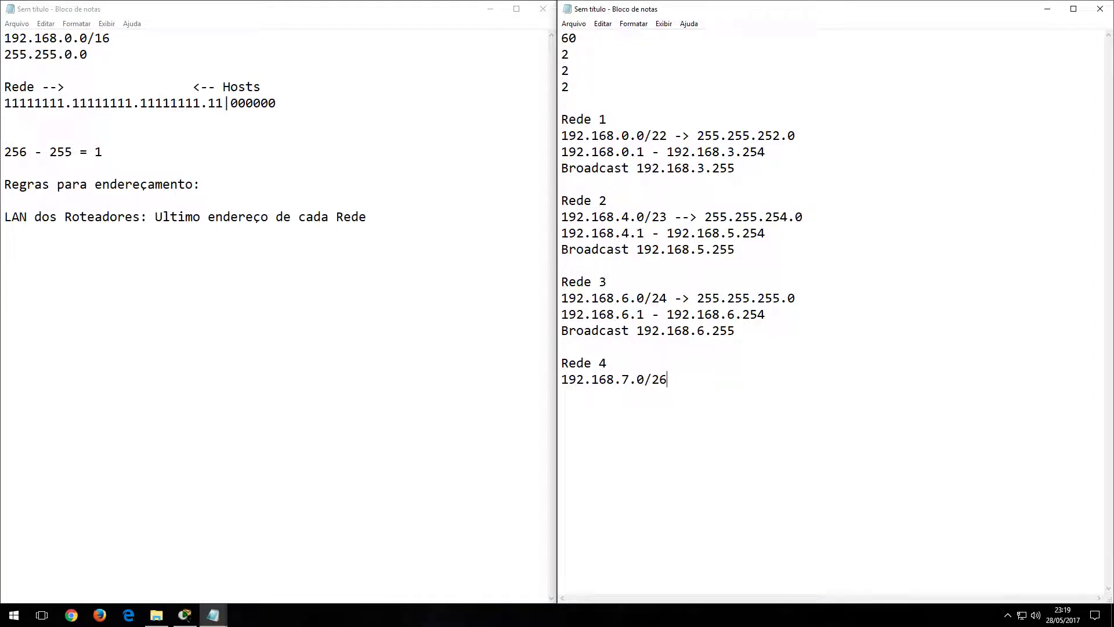
pyautogui.write(' - 255.255.255.')
pyautogui.click(208, 103)
pyautogui.moveTo(209, 103); pyautogui.dragTo(224, 103)
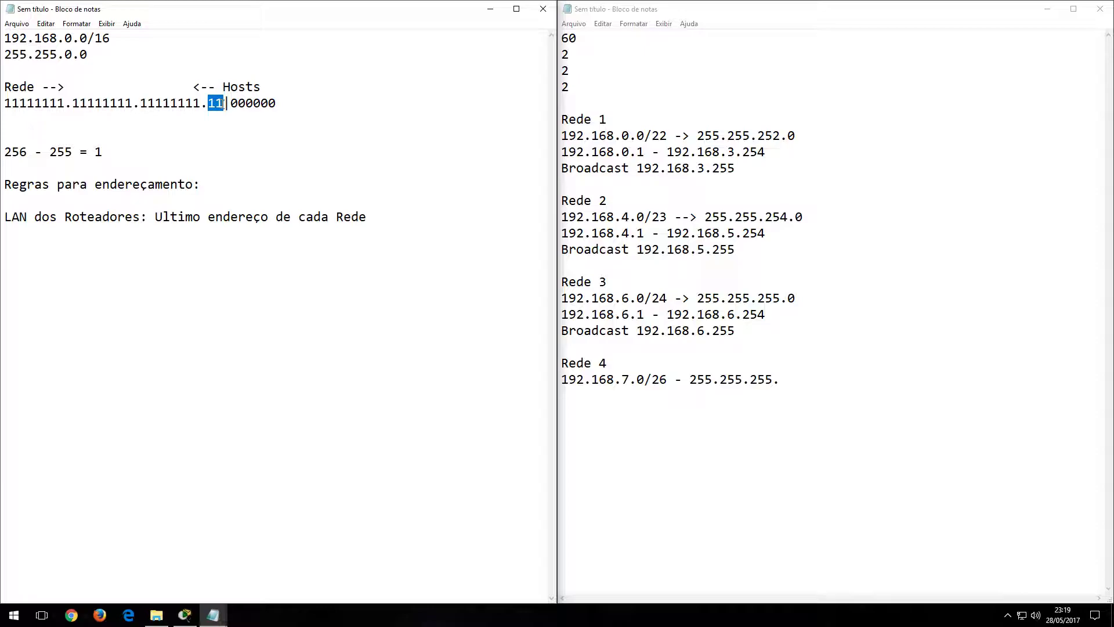
pyautogui.click(782, 380)
pyautogui.write('192')
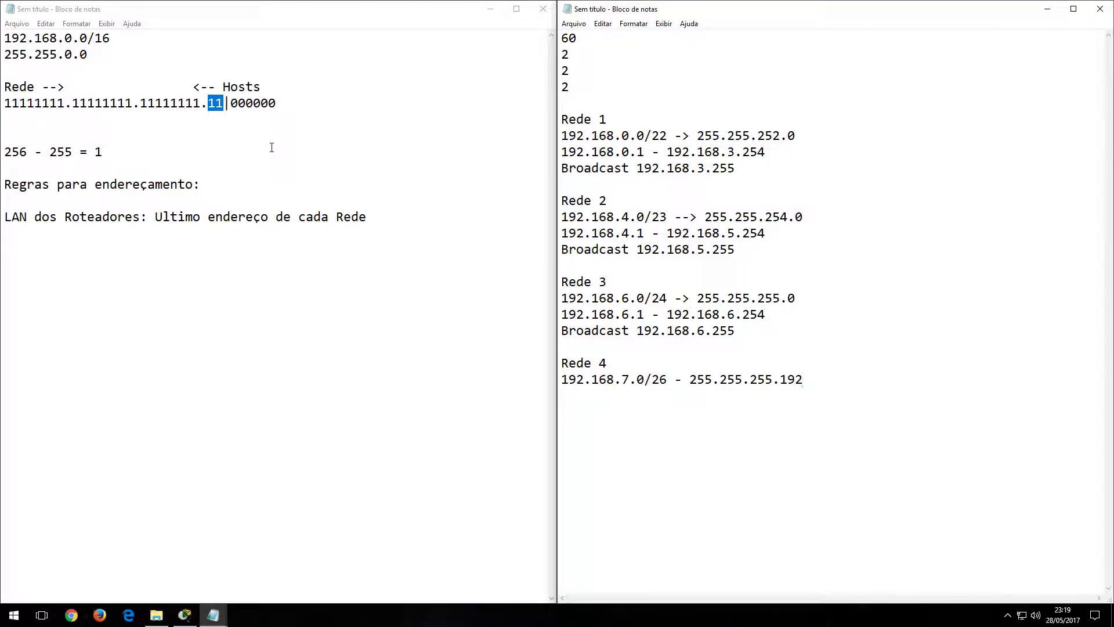
# Start Rede 4's host range with "192.168.7.1 - 192.168.7.", leaving the final octet open.
pyautogui.press('Return')
pyautogui.write('192.168.7.1 - 192.168.')
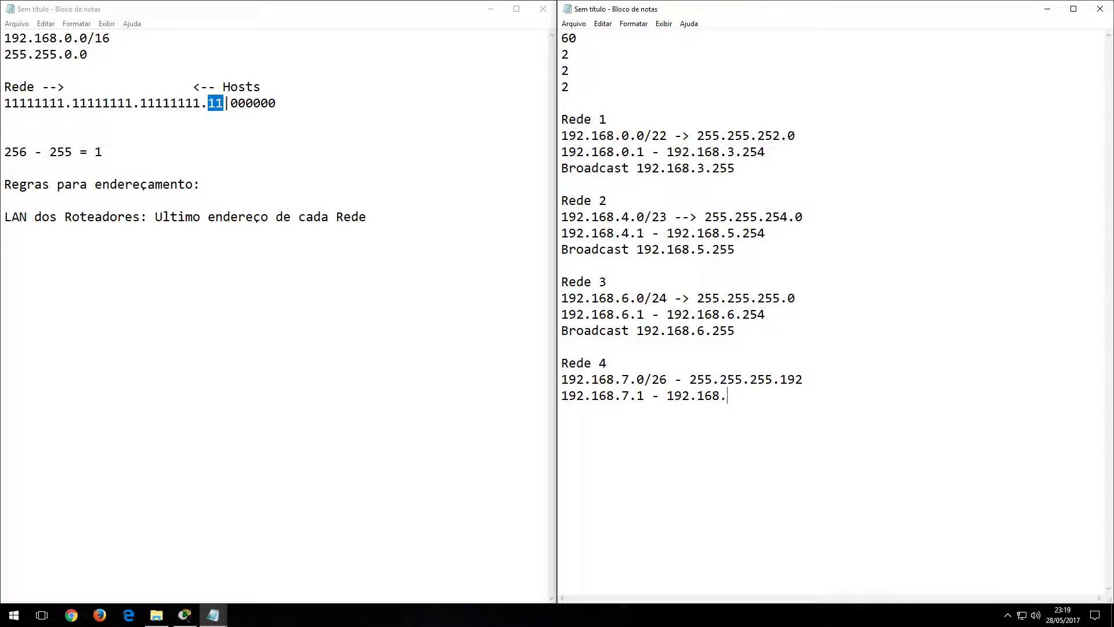
pyautogui.write('7.')
# Update the block size calculation to 256 - 192 = 64 using the last octet of Rede 4's mask.
pyautogui.moveTo(208, 103); pyautogui.dragTo(297, 103)
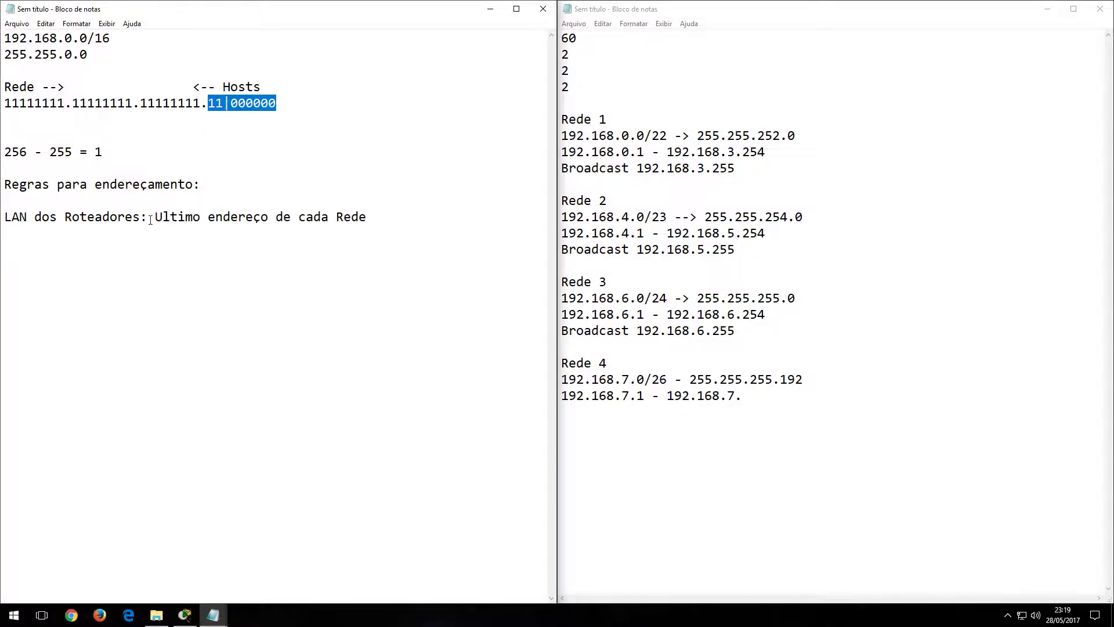
pyautogui.moveTo(803, 378); pyautogui.dragTo(780, 378)
pyautogui.moveTo(73, 152); pyautogui.dragTo(49, 152)
pyautogui.write('192')
pyautogui.doubleClick(98, 152)
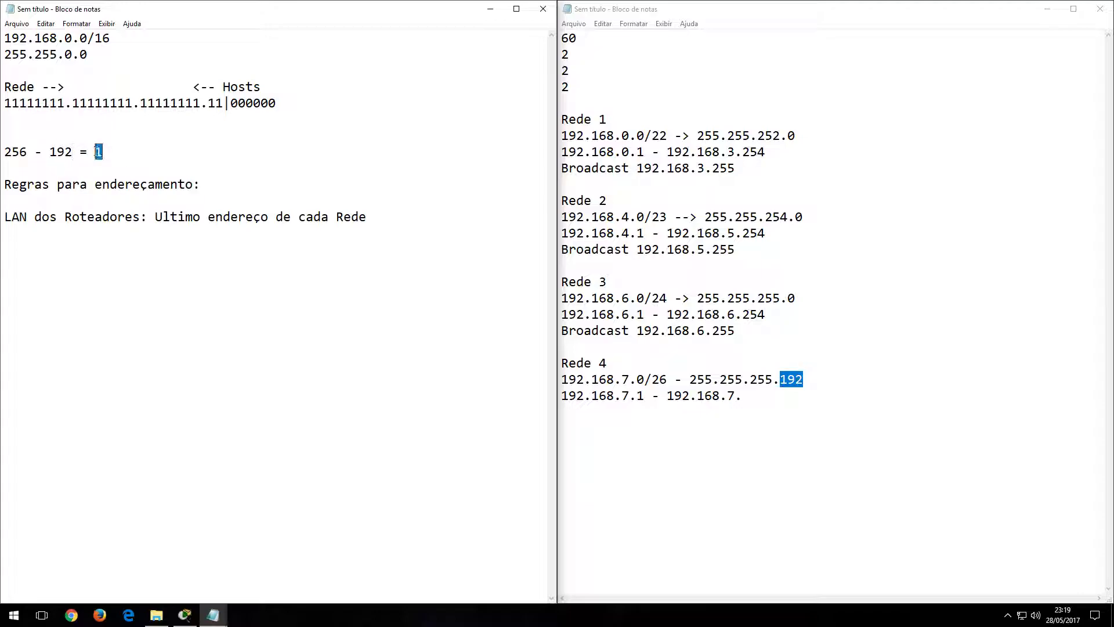
pyautogui.press('BackSpace')
pyautogui.write('64')
pyautogui.hotkey('shift', 'Left')
pyautogui.hotkey('shift', 'Left')
pyautogui.press('Right')
pyautogui.hotkey('shift', 'Left')
pyautogui.hotkey('shift', 'Left')
pyautogui.click(639, 380)
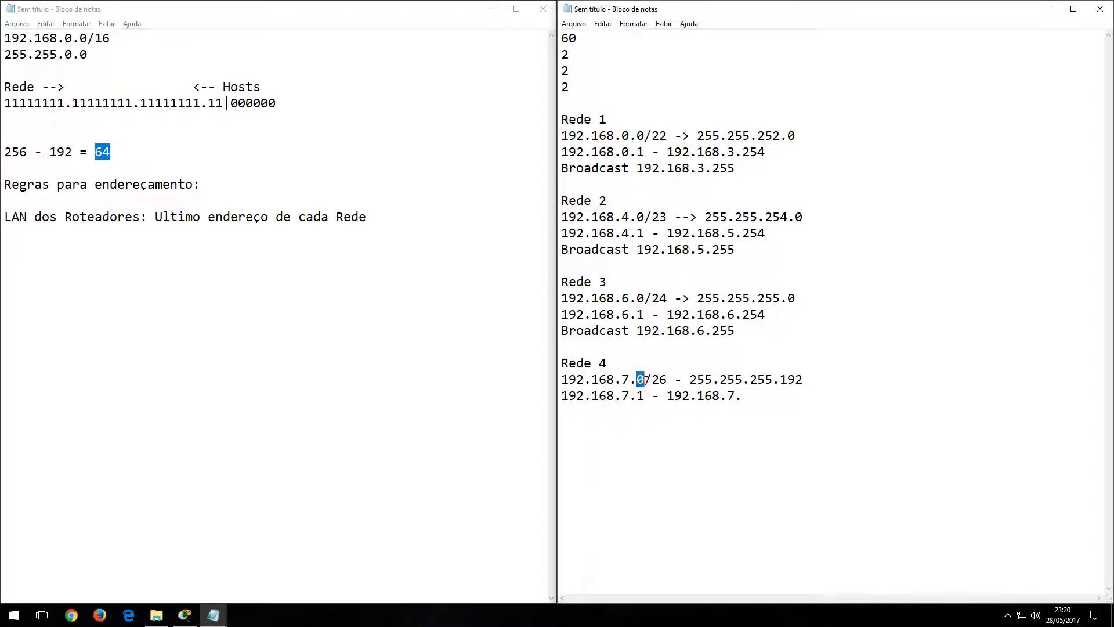
# Add a "Rede 5" heading below Rede 4 with the network address 192.168.7.64/ under it.
pyautogui.click(756, 397)
pyautogui.press('Return')
pyautogui.press('Return')
pyautogui.write('Rede 5')
pyautogui.press('Return')
pyautogui.write('192.168.7.')
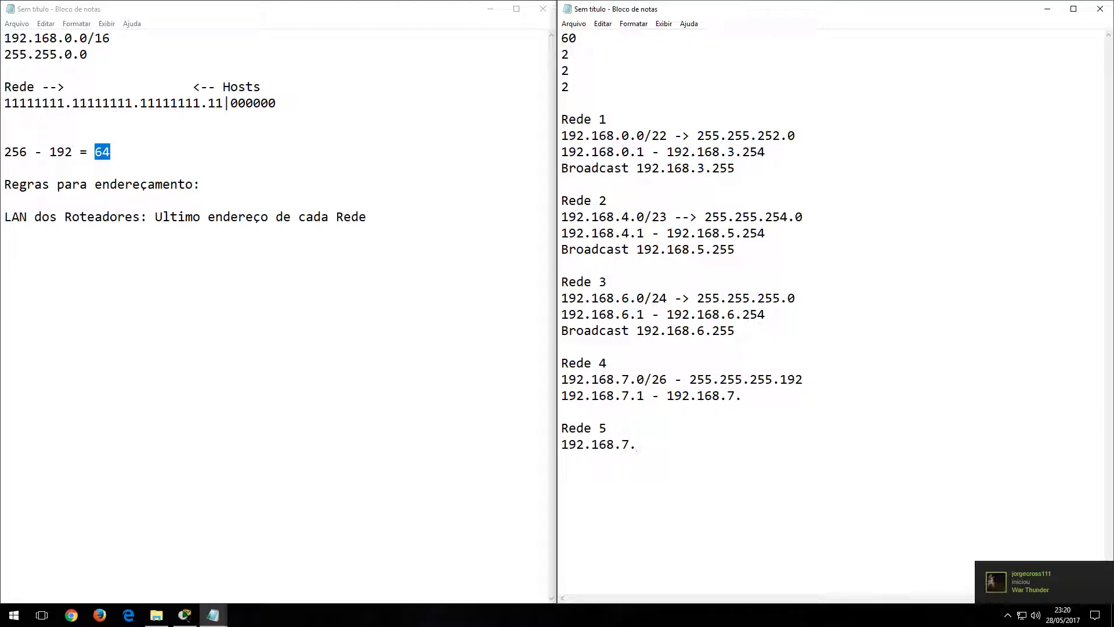
pyautogui.write('64')
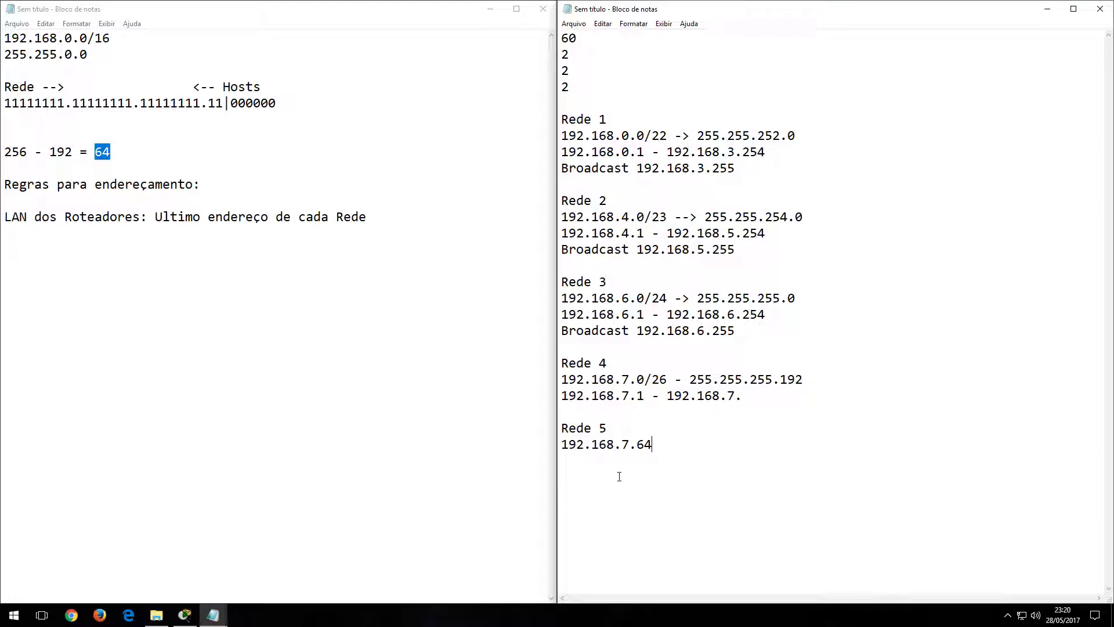
pyautogui.write('/')
# Complete Rede 4's host range with final octet 62 and add the line Broadcast 192.168.7.63.
pyautogui.press('Up')
pyautogui.write('62')
pyautogui.press('Return')
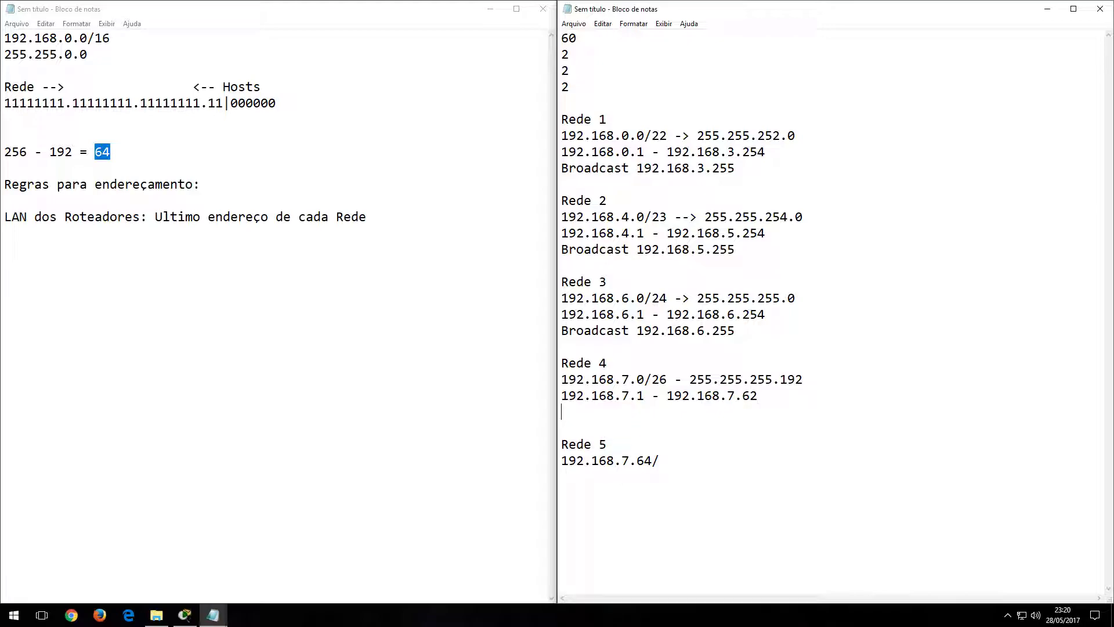
pyautogui.write('Broacdcast 192.168.7.63')
pyautogui.click(682, 461)
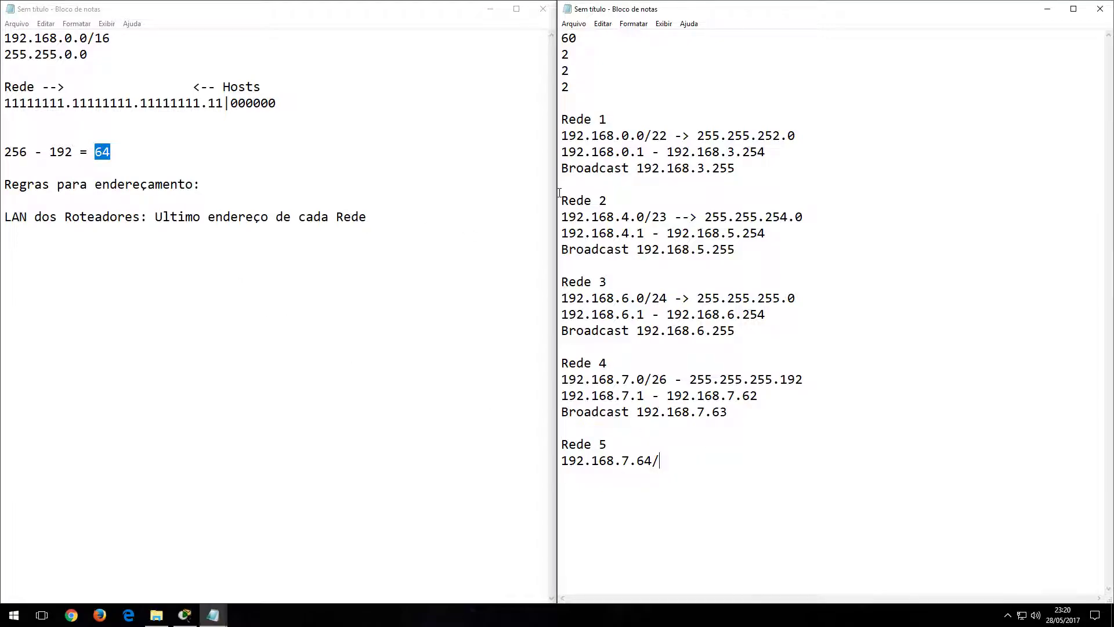
# Delete the 60 host requirement and its line from the requirements list.
pyautogui.doubleClick(577, 38)
pyautogui.press('BackSpace')
pyautogui.press('Delete')
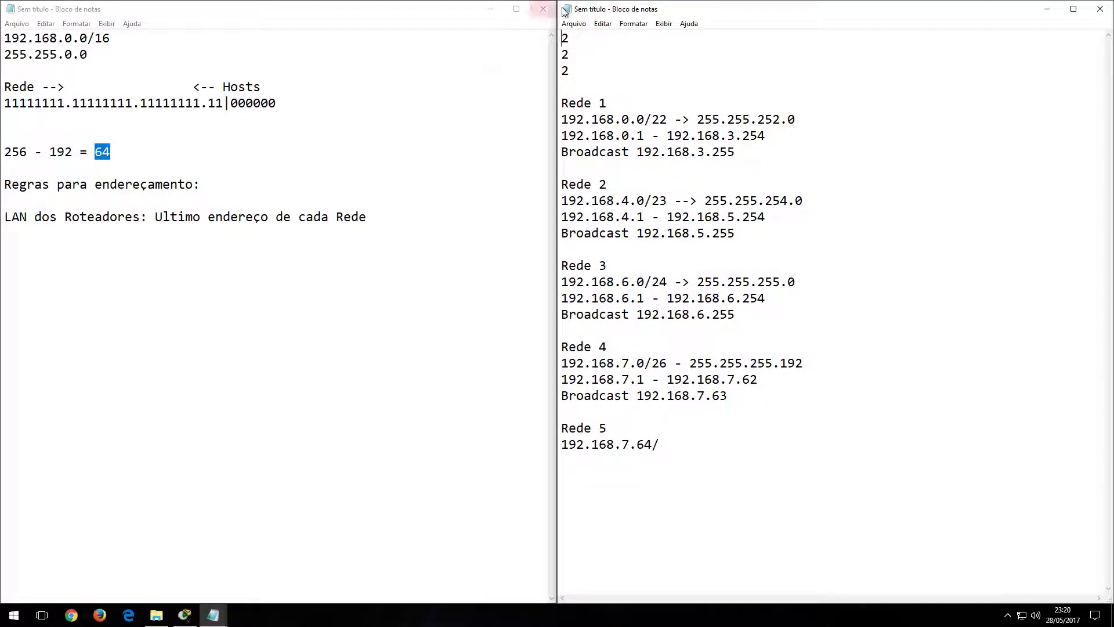
# Count the host bits needed for the 2-host networks and write the calculation 2^2 - 2 = 2 below the binary mask.
pyautogui.moveTo(561, 37); pyautogui.dragTo(566, 70)
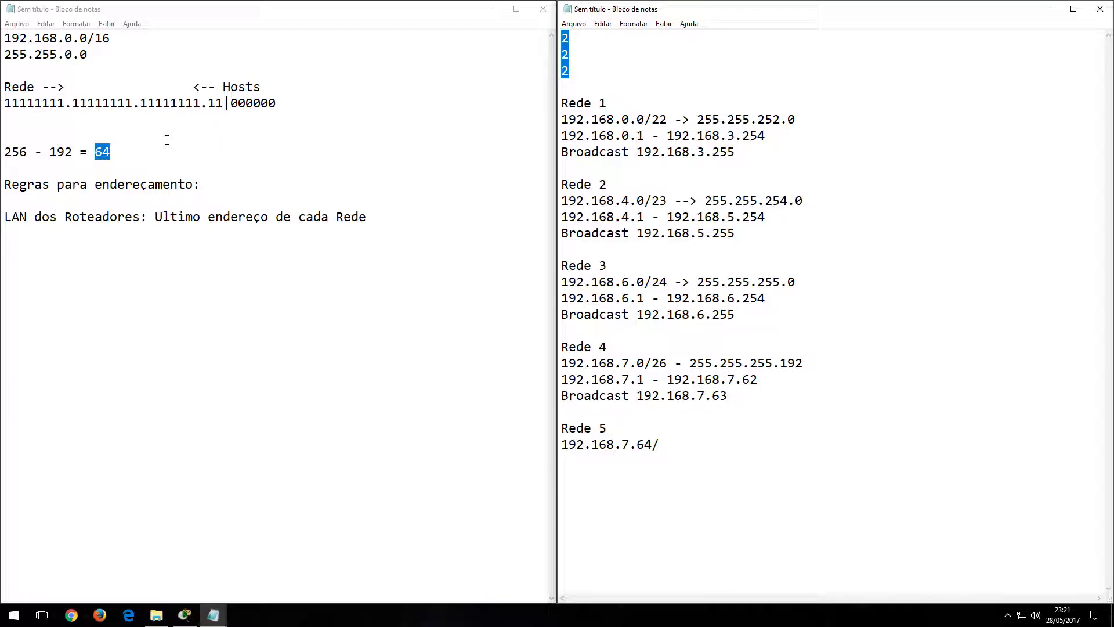
pyautogui.click(274, 105)
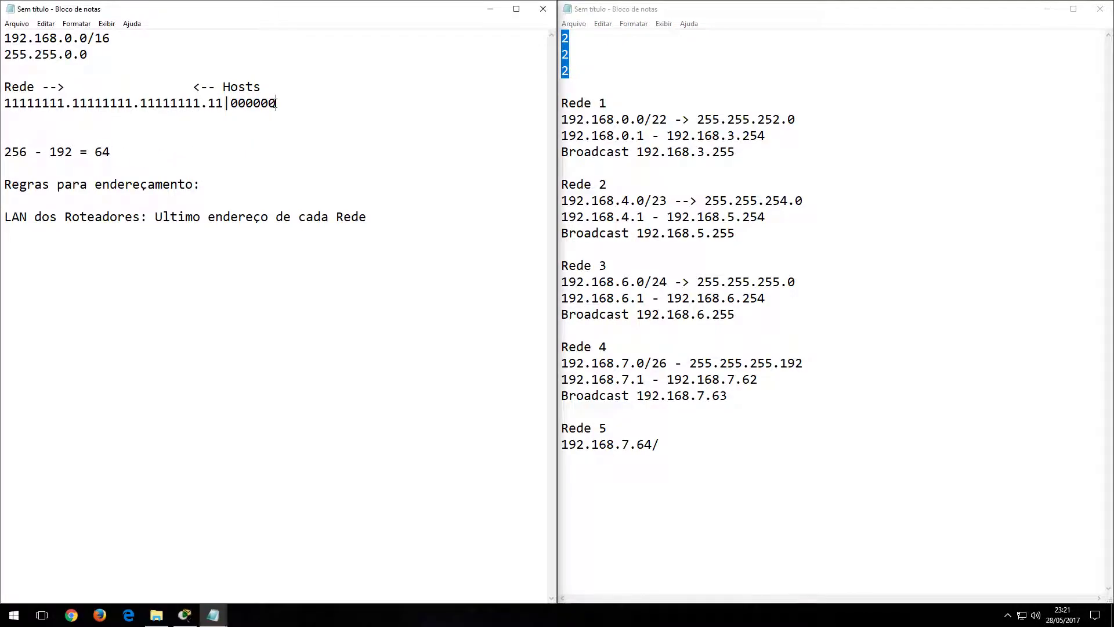
pyautogui.moveTo(275, 105); pyautogui.dragTo(268, 108)
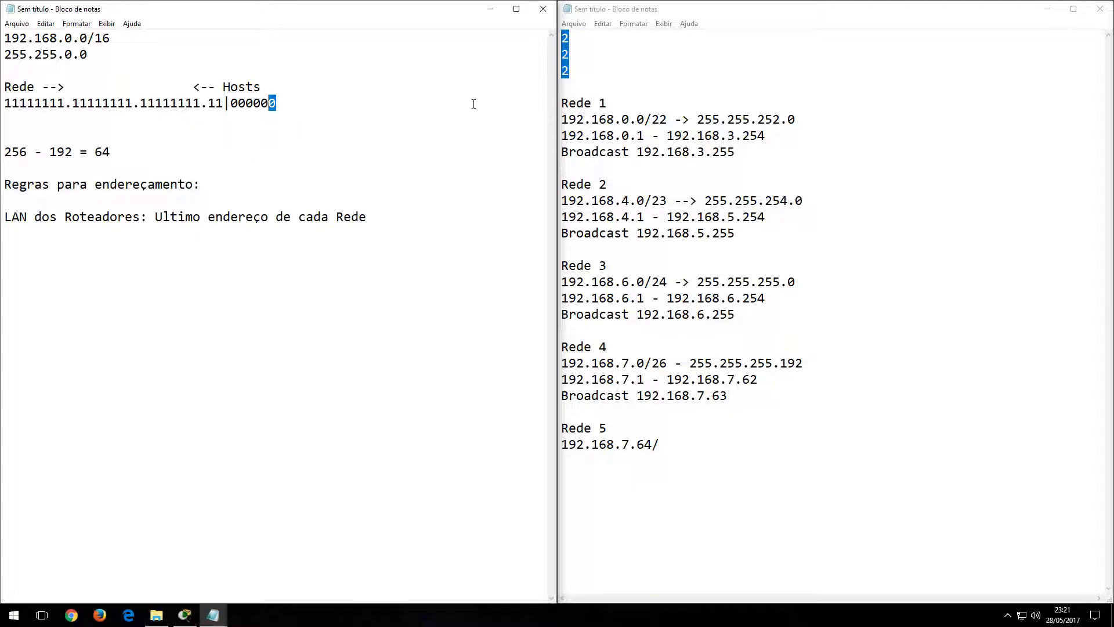
pyautogui.click(9, 137)
pyautogui.write('2')
pyautogui.write('^1 ')
pyautogui.write('- 2')
pyautogui.moveTo(264, 103); pyautogui.dragTo(277, 103)
pyautogui.moveTo(23, 136); pyautogui.dragTo(27, 136)
pyautogui.write('2 = 2')
pyautogui.hotkey('shift', 'Left')
pyautogui.press('Right')
# Change the last octet of the binary mask to 111111|00, leaving two host bits and a single divider.
pyautogui.moveTo(261, 104); pyautogui.dragTo(224, 104)
pyautogui.press('Right')
pyautogui.hotkey('shift', 'Right')
pyautogui.hotkey('shift', 'Right')
pyautogui.hotkey('shift', 'Right')
pyautogui.hotkey('shift', 'Right')
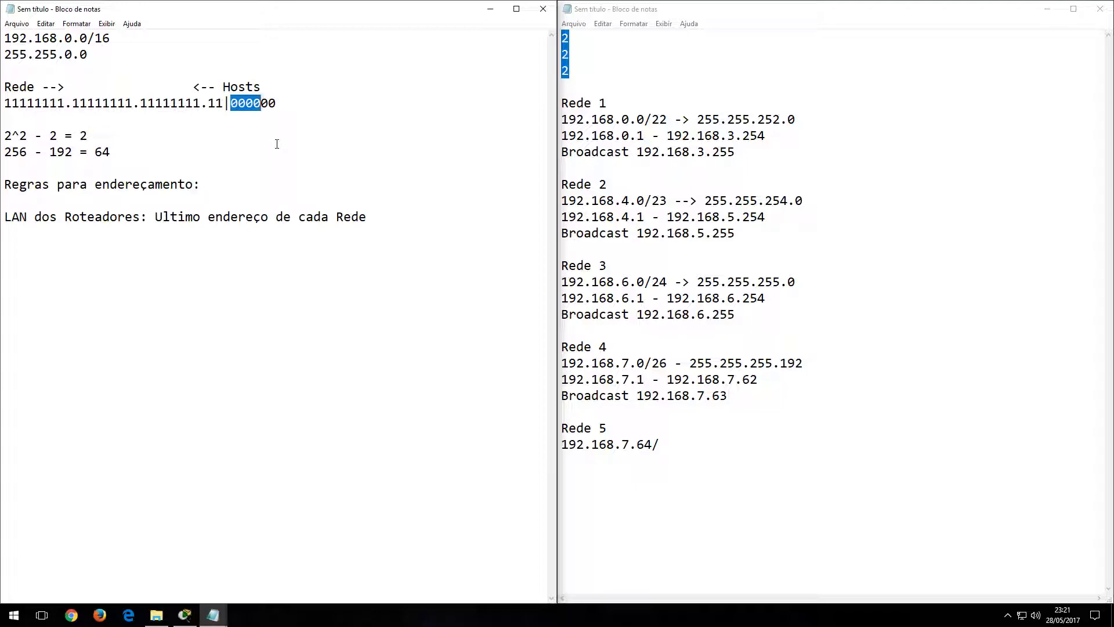
pyautogui.write('1111|')
pyautogui.moveTo(231, 103); pyautogui.dragTo(276, 102)
pyautogui.press('BackSpace')
pyautogui.click(268, 103)
# Count the network bits in the binary mask and complete Rede 5's line with 30 -> 255.255.255.252.
pyautogui.moveTo(5, 103); pyautogui.dragTo(256, 105)
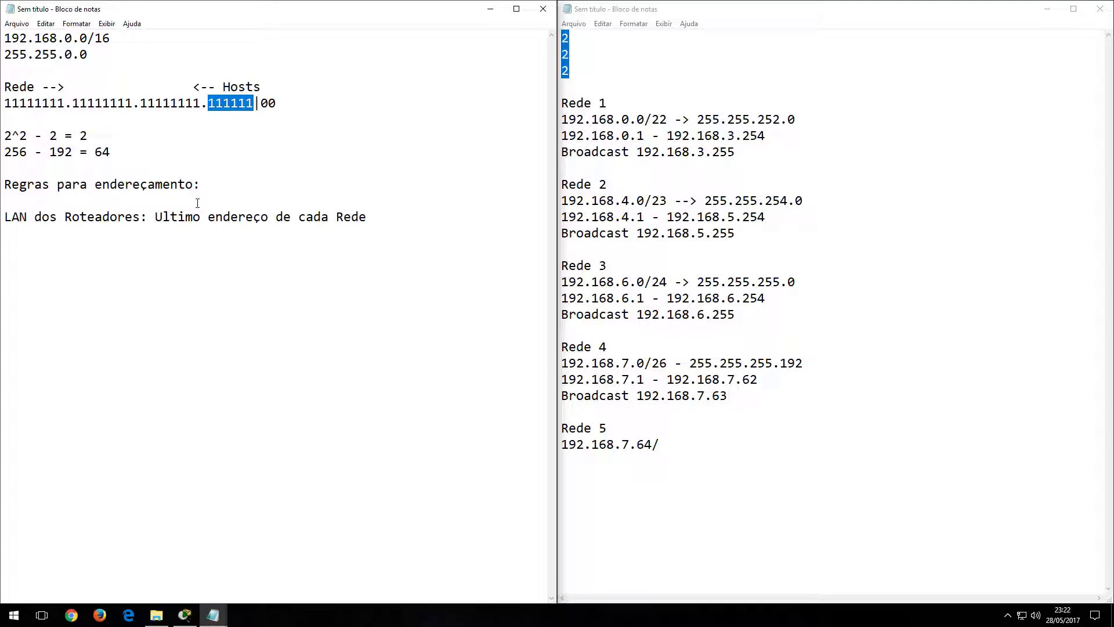
pyautogui.click(690, 459)
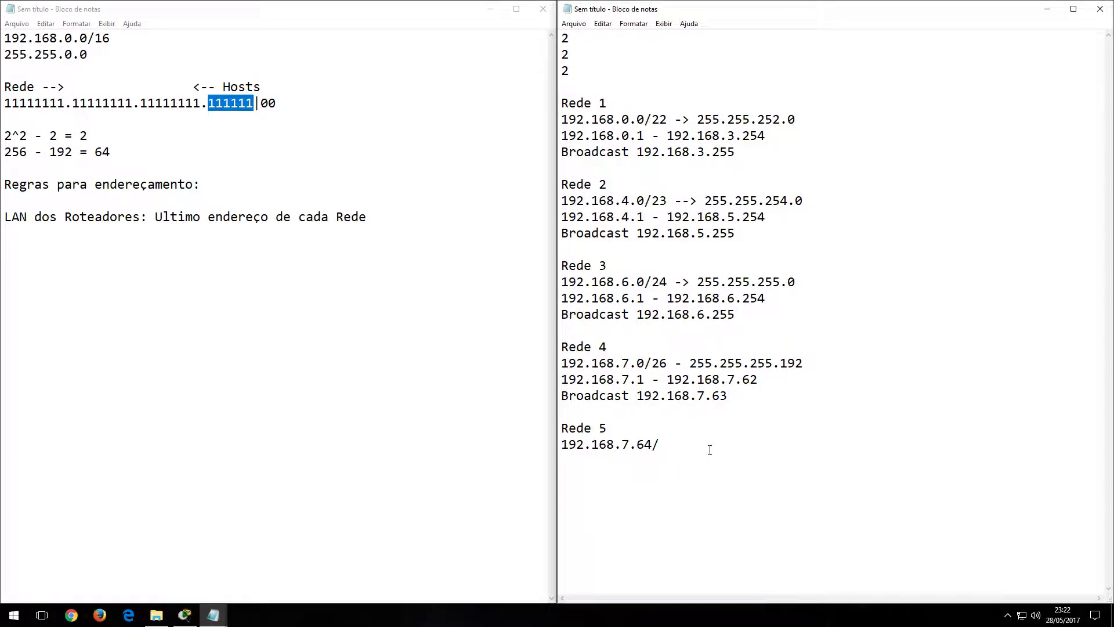
pyautogui.write('30 -')
pyautogui.write('> 255.255.255.252')
# Review the last octet's network bits and update the block size calculation to 256 - 252 = 4.
pyautogui.click(233, 132)
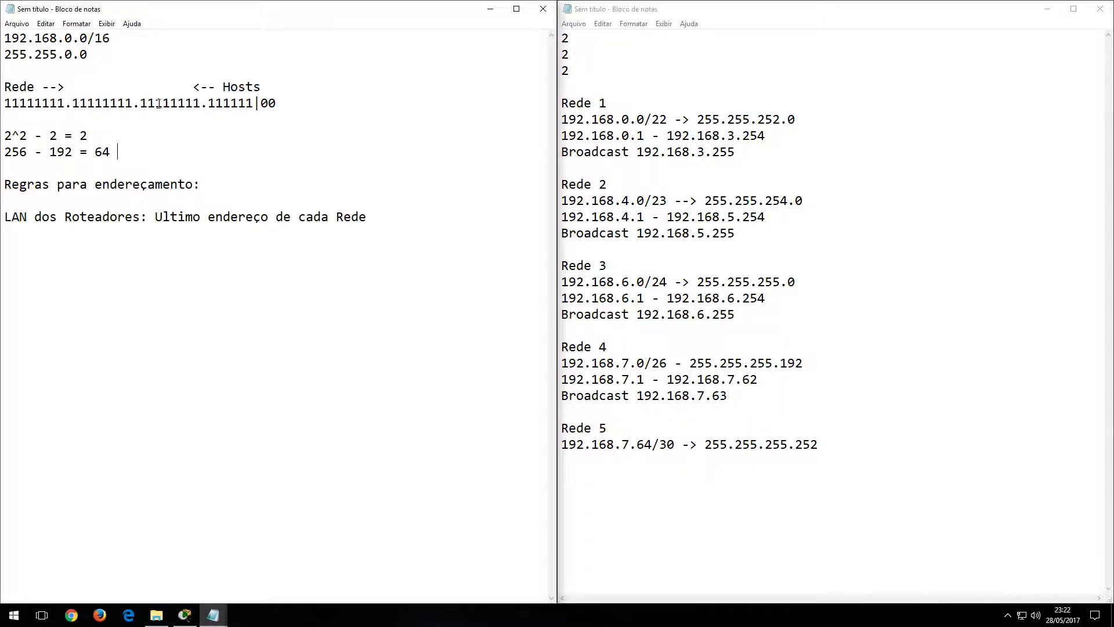
pyautogui.moveTo(209, 103); pyautogui.dragTo(257, 104)
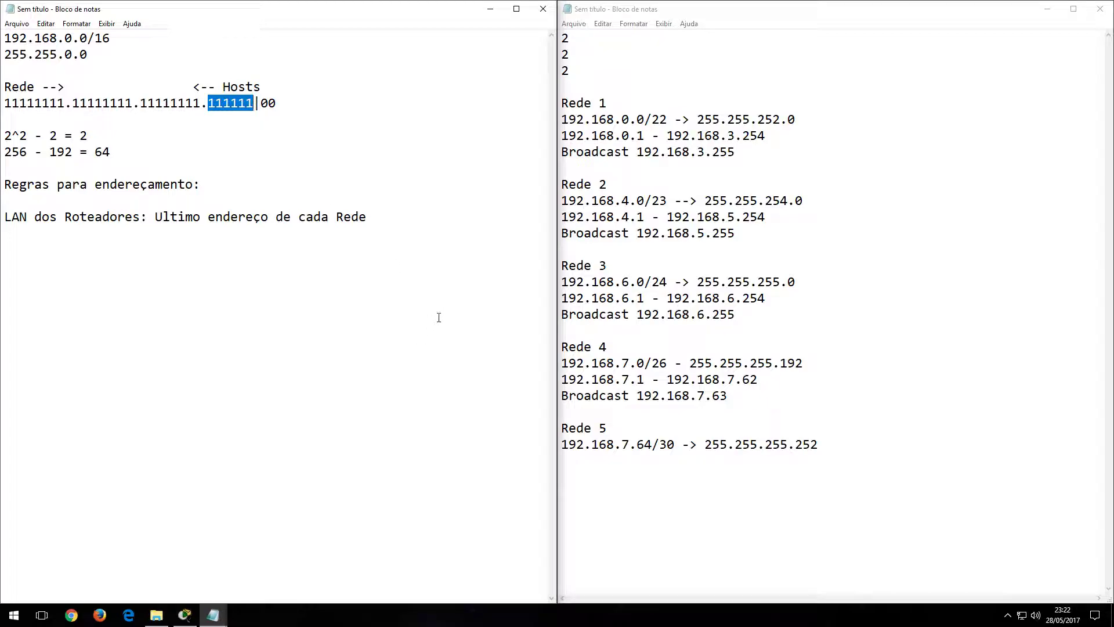
pyautogui.moveTo(50, 152); pyautogui.dragTo(77, 152)
pyautogui.write('252')
pyautogui.click(102, 154)
pyautogui.hotkey('shift', 'Left')
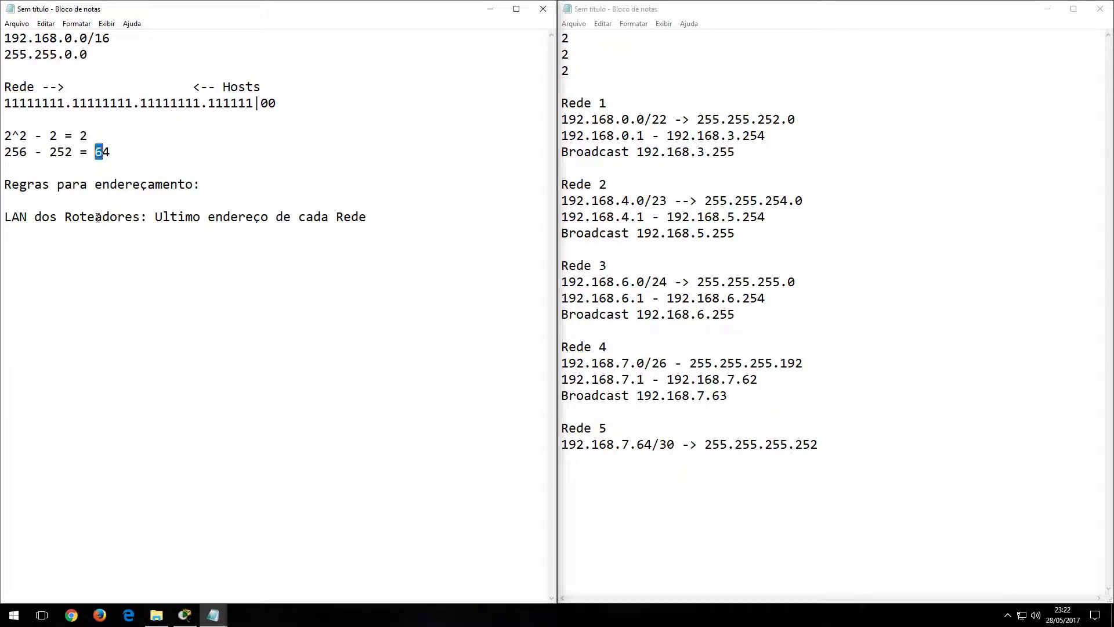
pyautogui.press('BackSpace')
pyautogui.moveTo(103, 152); pyautogui.dragTo(94, 153)
# Add the headings "Rede 6" and "Rede 7" below the Rede 5 block, leaving room for Rede 6's network line.
pyautogui.click(657, 444)
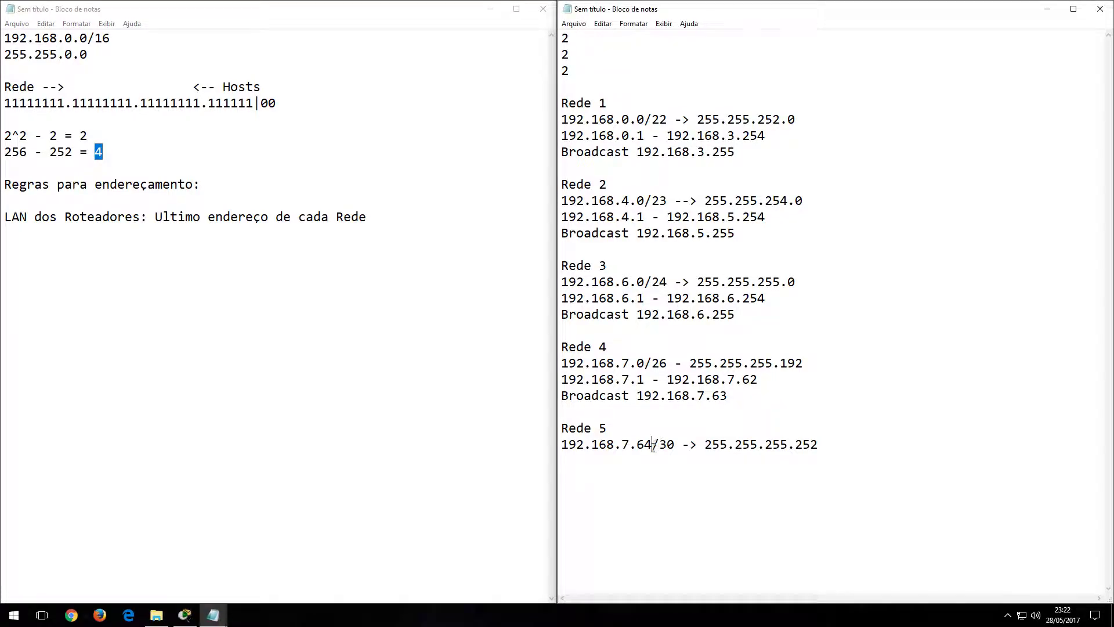
pyautogui.press('Return')
pyautogui.press('Return')
pyautogui.write('Rede 6')
pyautogui.press('Return')
pyautogui.write('Ree')
pyautogui.press('BackSpace')
pyautogui.write('de 7')
pyautogui.press('Up')
pyautogui.press('Up')
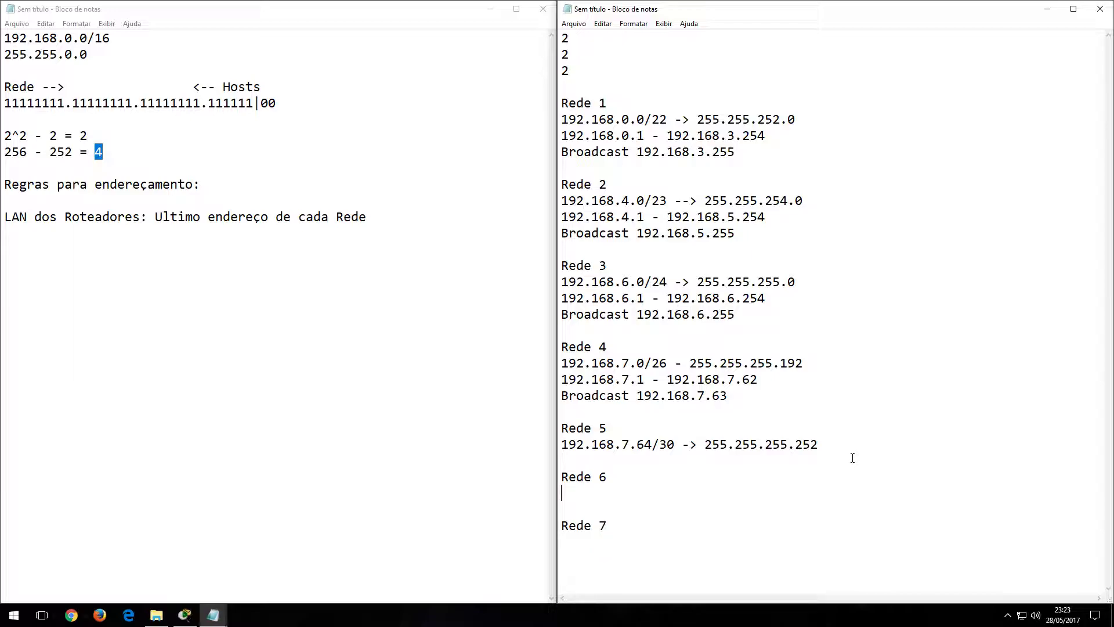
# Enter Rede 6's network line as 192.168.7.68/30 -> 255.255.255.252.
pyautogui.write('192.168.7.68/30 >')
pyautogui.press('BackSpace')
pyautogui.press('BackSpace')
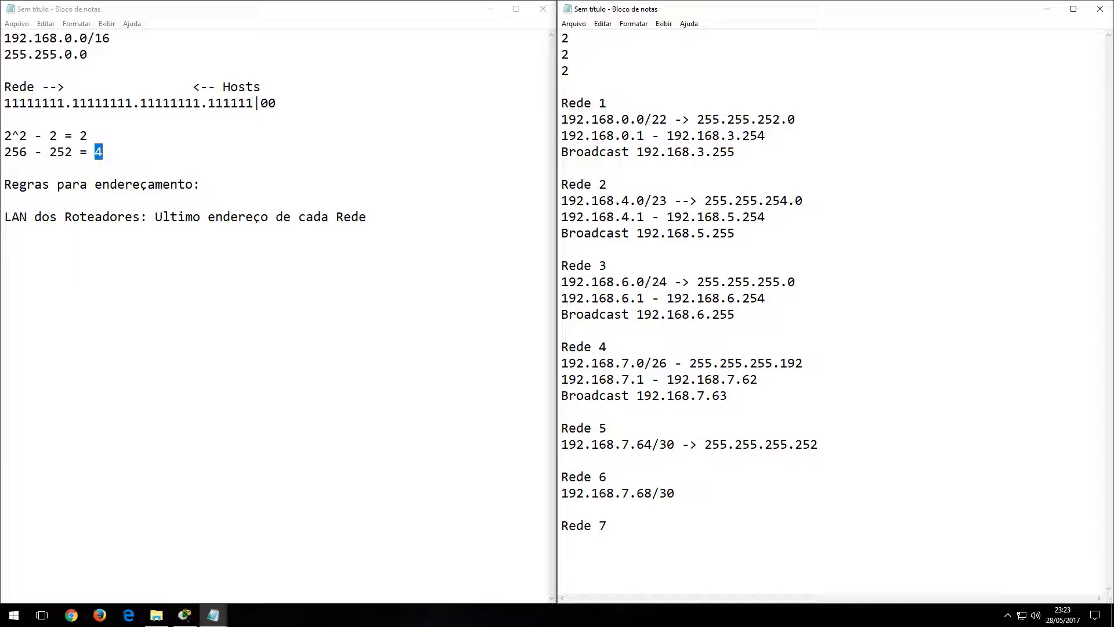
pyautogui.write('-> 255.255.255.252')
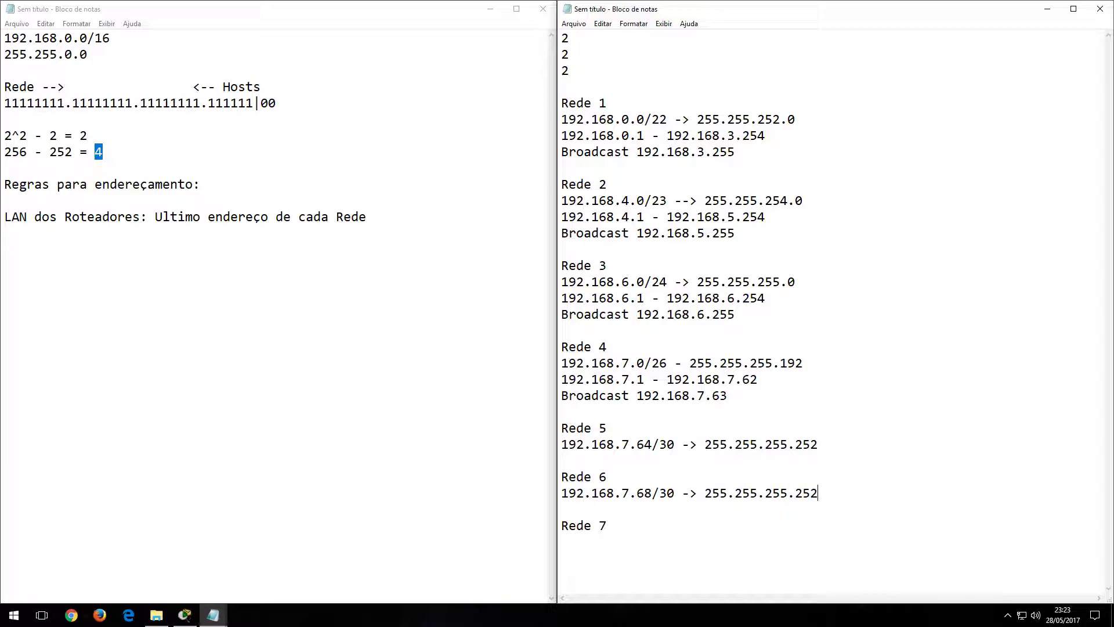
# Enter Rede 7's network line as 192.168.7.72/30 -> 255.255.255.252.
pyautogui.press('Down')
pyautogui.press('Down')
pyautogui.press('Down')
pyautogui.write('192.168.7.')
pyautogui.write('72')
pyautogui.write('/30')
pyautogui.write(' _>')
pyautogui.press('BackSpace')
pyautogui.press('BackSpace')
pyautogui.write('-> 255.255.255.252')
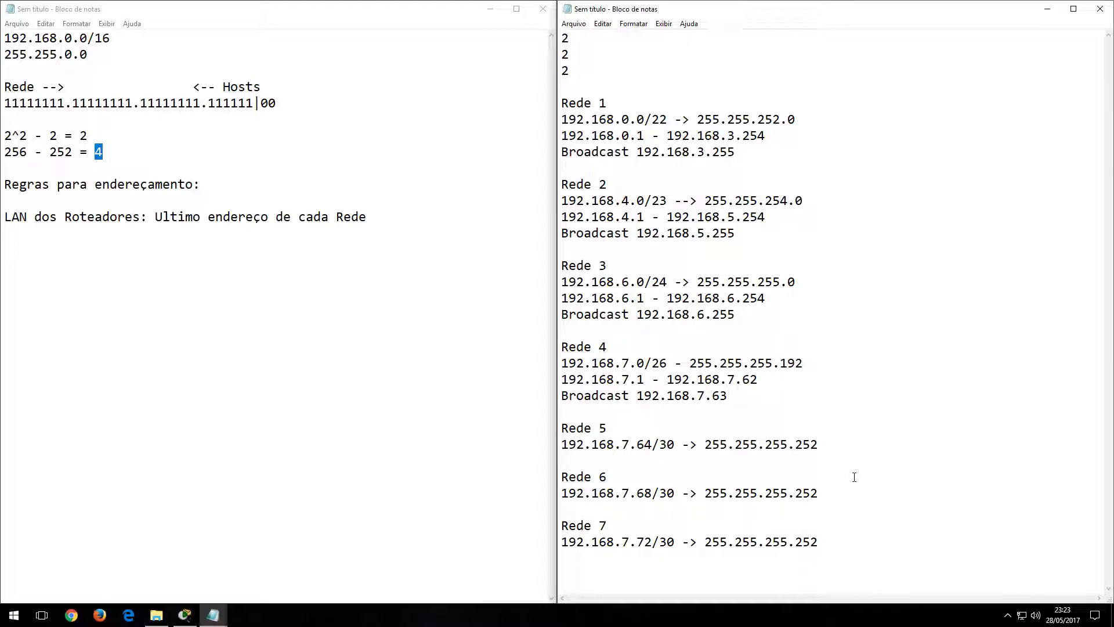
# Add Rede 5's host range 192.168.7.65 - 192.168.7.66 and the line "BCast: 192.168.7.67" below its network line.
pyautogui.write('192.168.7.65 - 192')
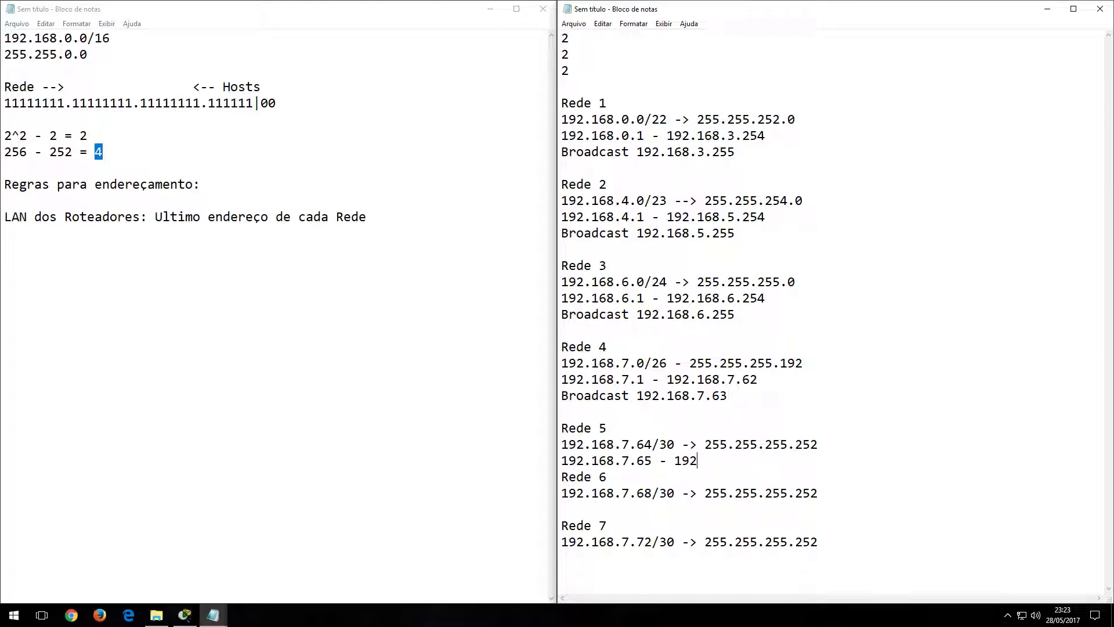
pyautogui.write('.168.7.66')
pyautogui.press('Return')
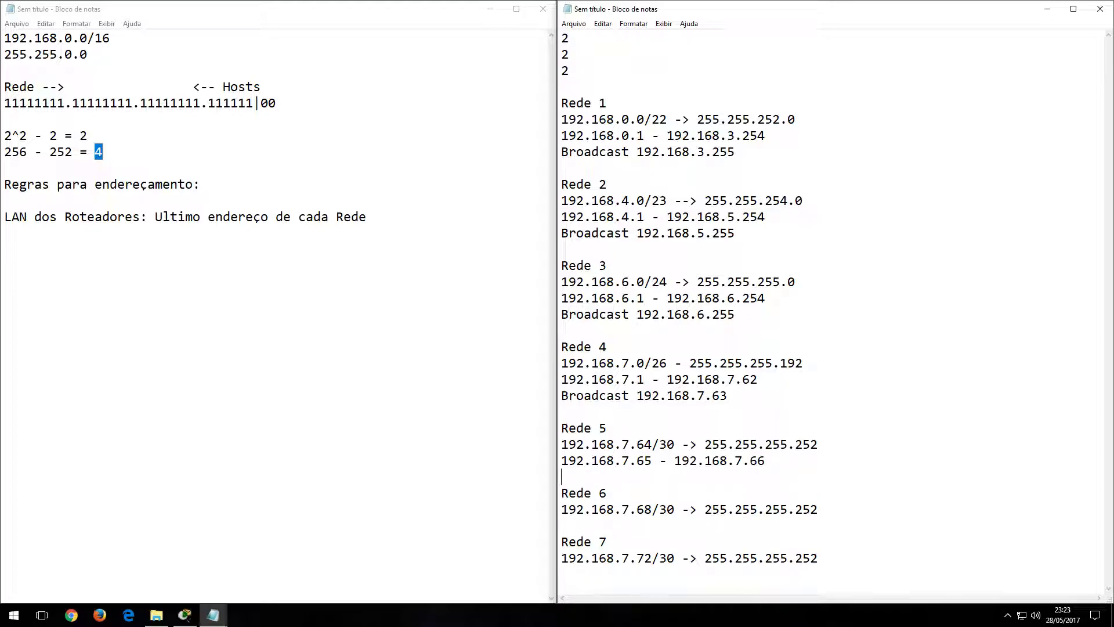
pyautogui.write('BCast: 192.168.7.67')
pyautogui.press('Return')
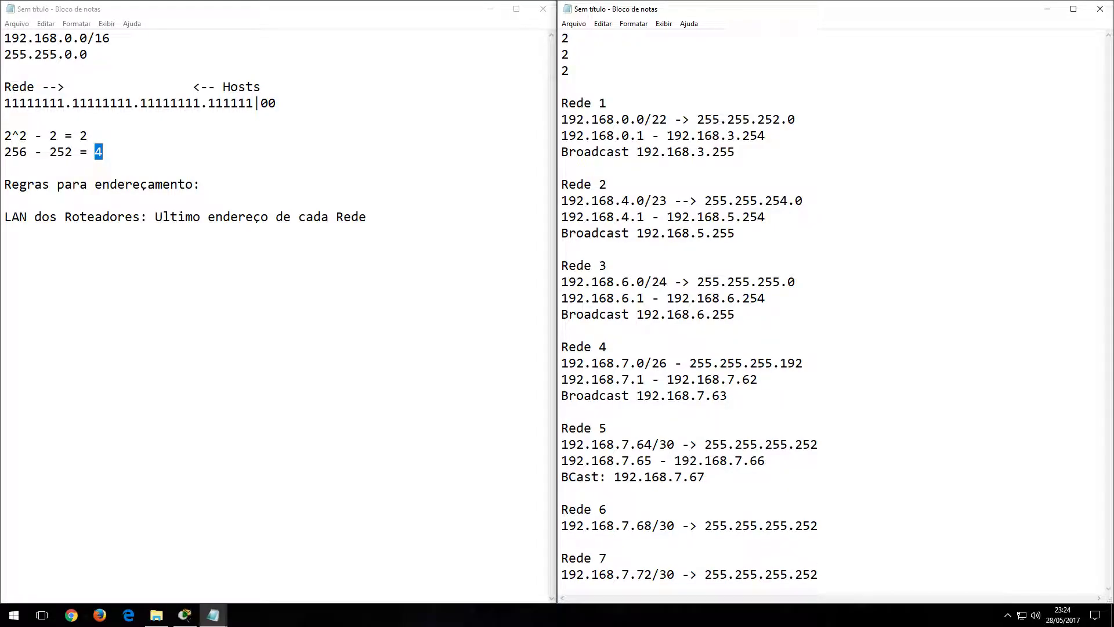
# Delete the leftover host-count lines above the Rede 1 heading so the subnet list starts with Rede 1.
pyautogui.click(644, 540)
pyautogui.moveTo(597, 81); pyautogui.dragTo(488, 29)
pyautogui.press('Delete')
pyautogui.press('Delete')
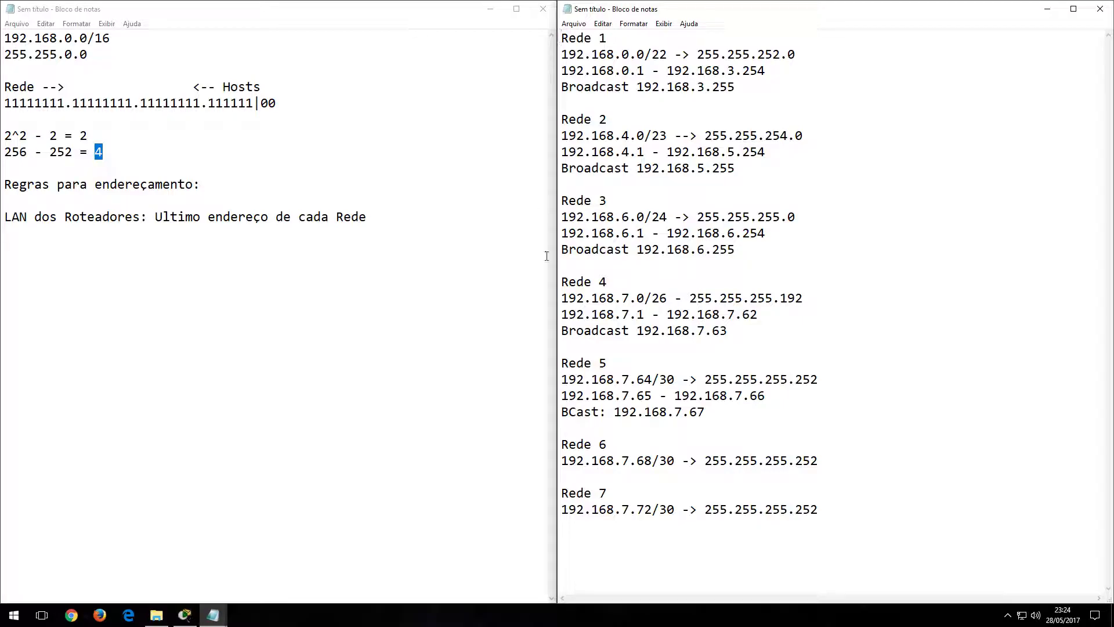
# Add Rede 6's host range 192.168.7.69 - 192.168.7.70 and the line "BC: 192.168.7.71" below its network line.
pyautogui.click(605, 476)
pyautogui.write('192.168.7.69 - 192.168.7.70')
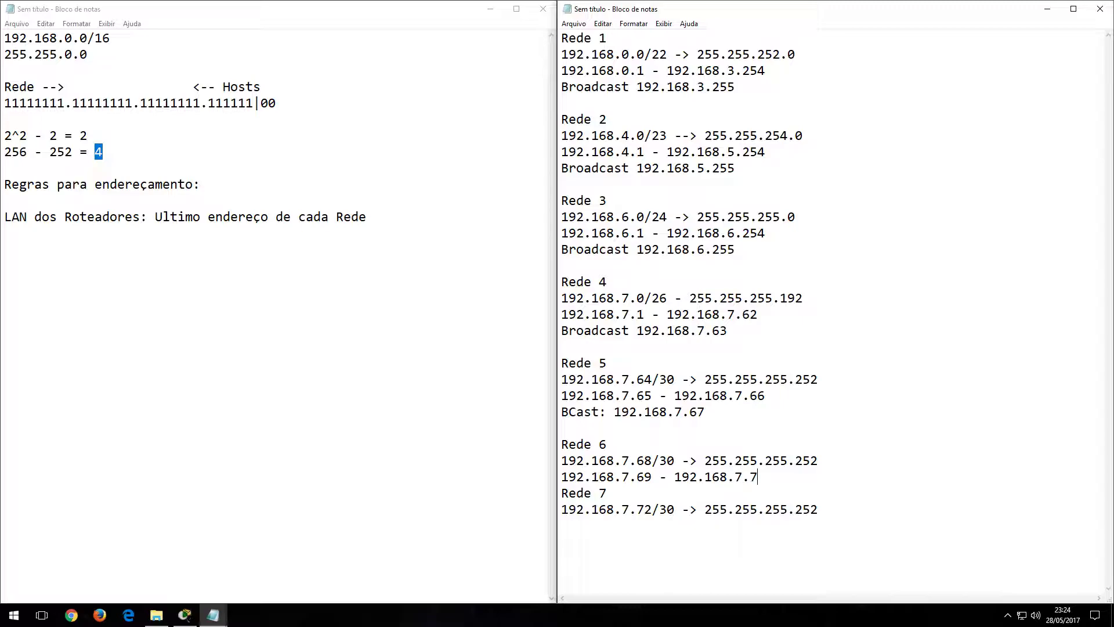
pyautogui.press('Return')
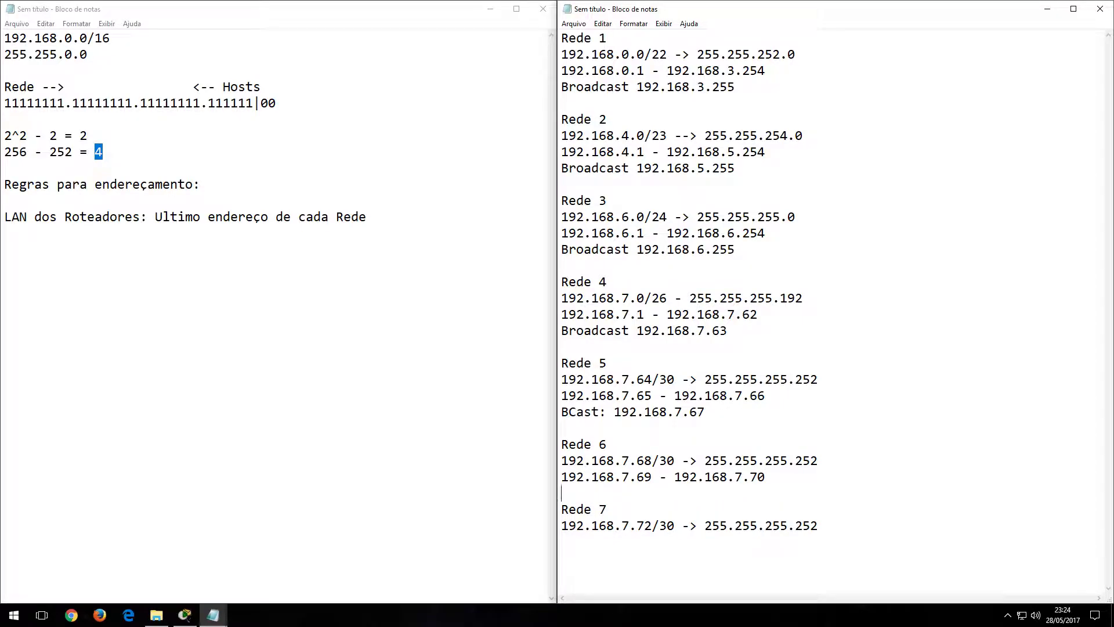
pyautogui.write('BC: 192.168.7.71')
pyautogui.press('Return')
pyautogui.press('Down')
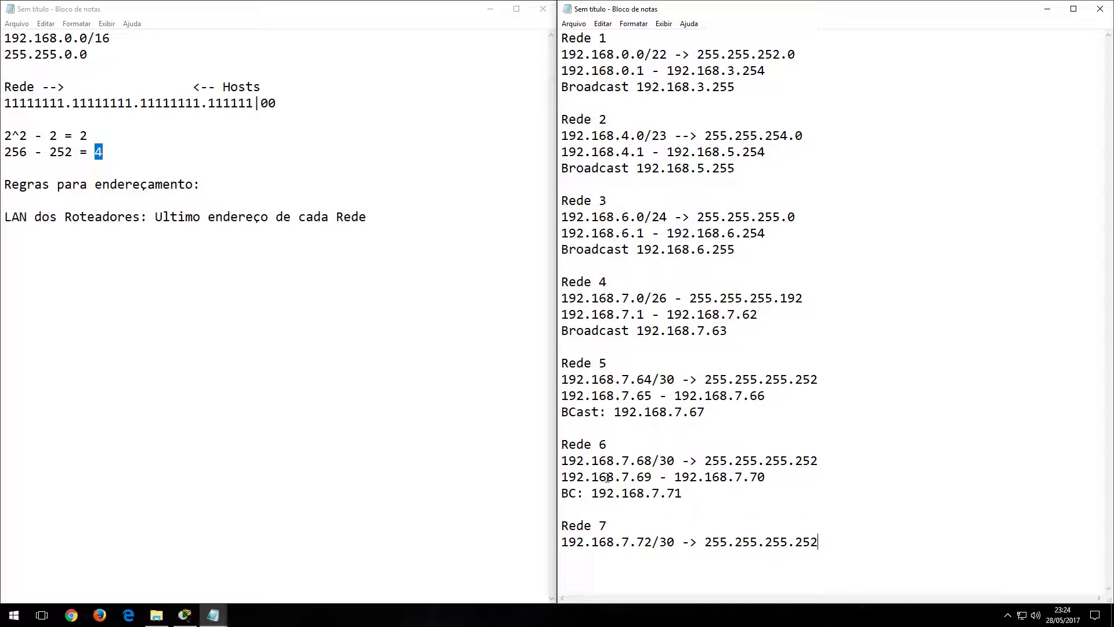
# Add Rede 7's host range 192.168.7.73 - 192.168.7.74 and the line "BC: 192.168.7.75" below its network line.
pyautogui.write('92.1687.')
pyautogui.press('BackSpace')
pyautogui.write('.7.73 - 192.168.7.74')
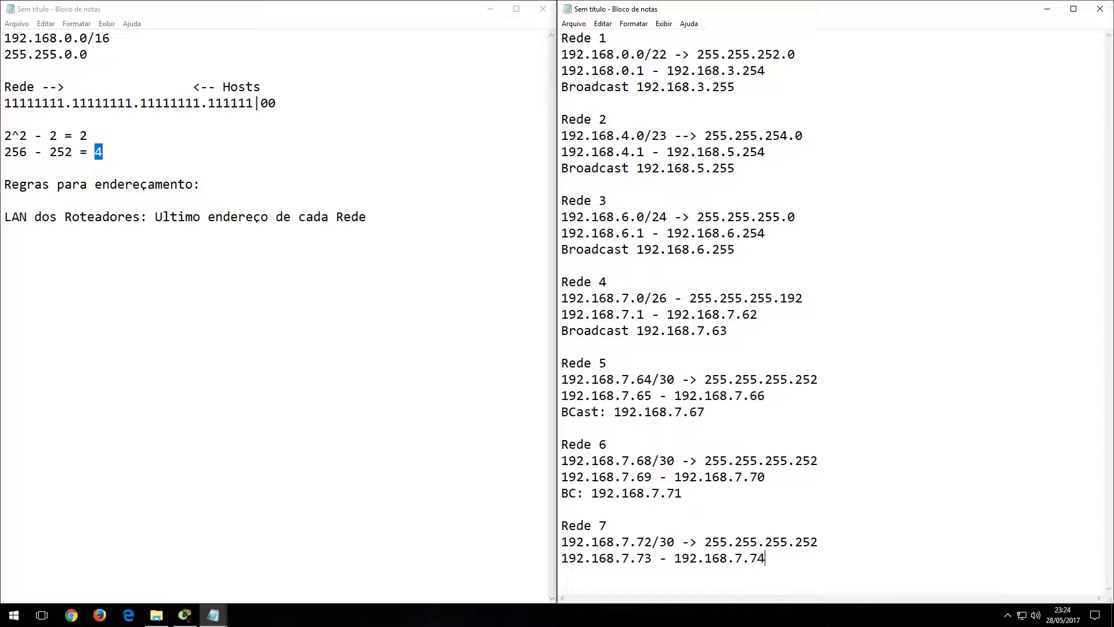
pyautogui.write(' BC: 192.168.7.75')
# Delete the address block, binary mask and block size calculations above "Regras para endereçamento:" in the calculation notes.
pyautogui.moveTo(145, 155); pyautogui.dragTo(54, 38)
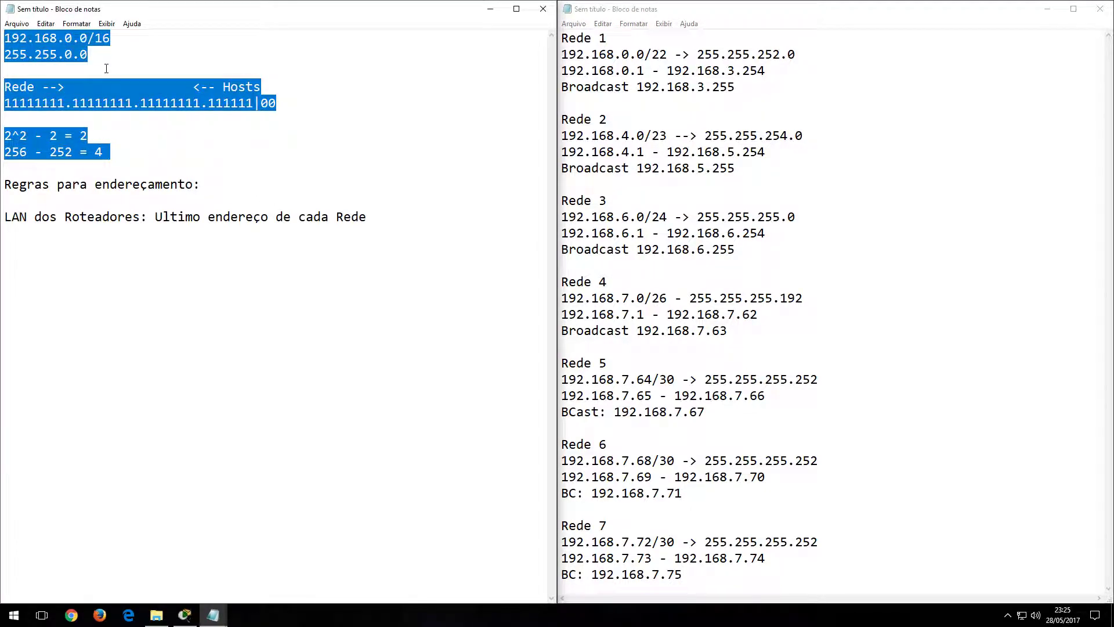
pyautogui.press('Delete')
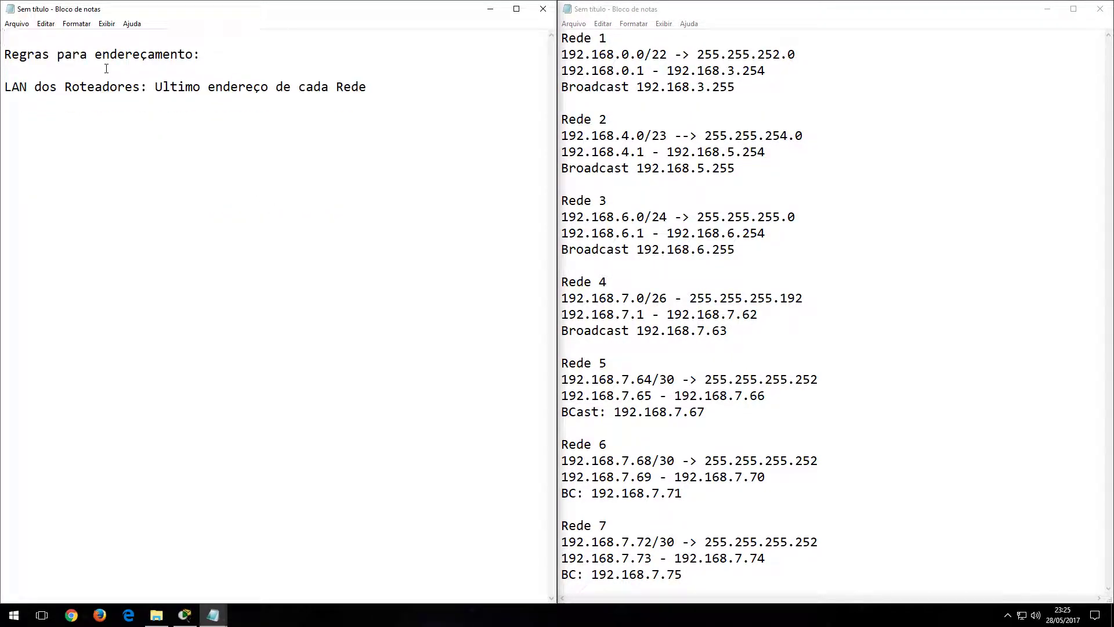
pyautogui.press('Delete')
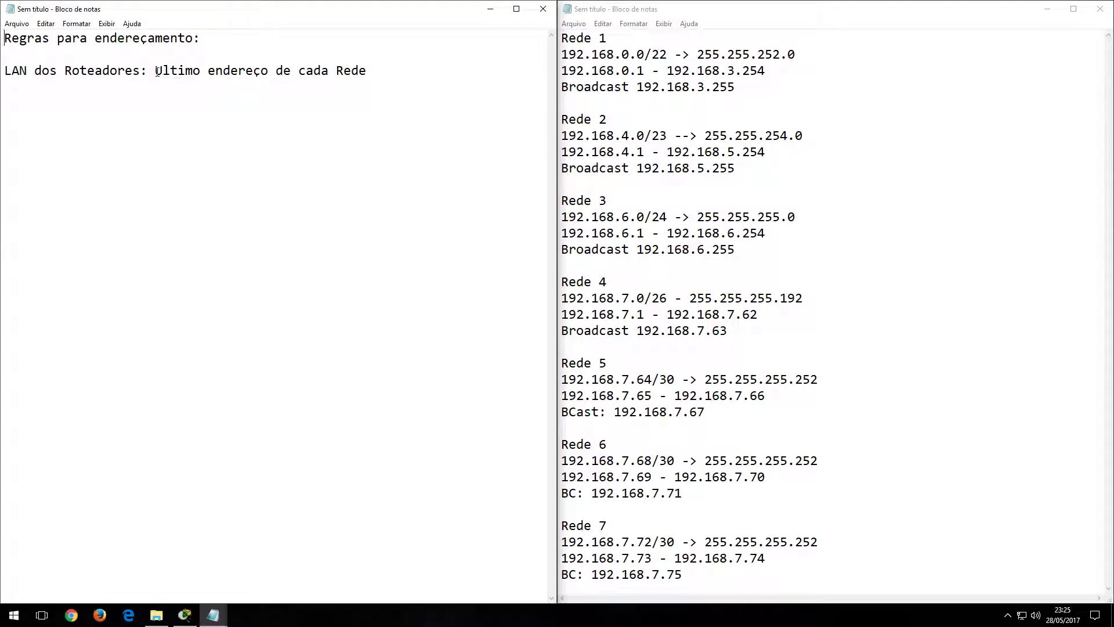
# Switch to Cisco Packet Tracer and review the addressing rule for the routers' LAN interfaces in the notes against the topology.
pyautogui.click(491, 9)
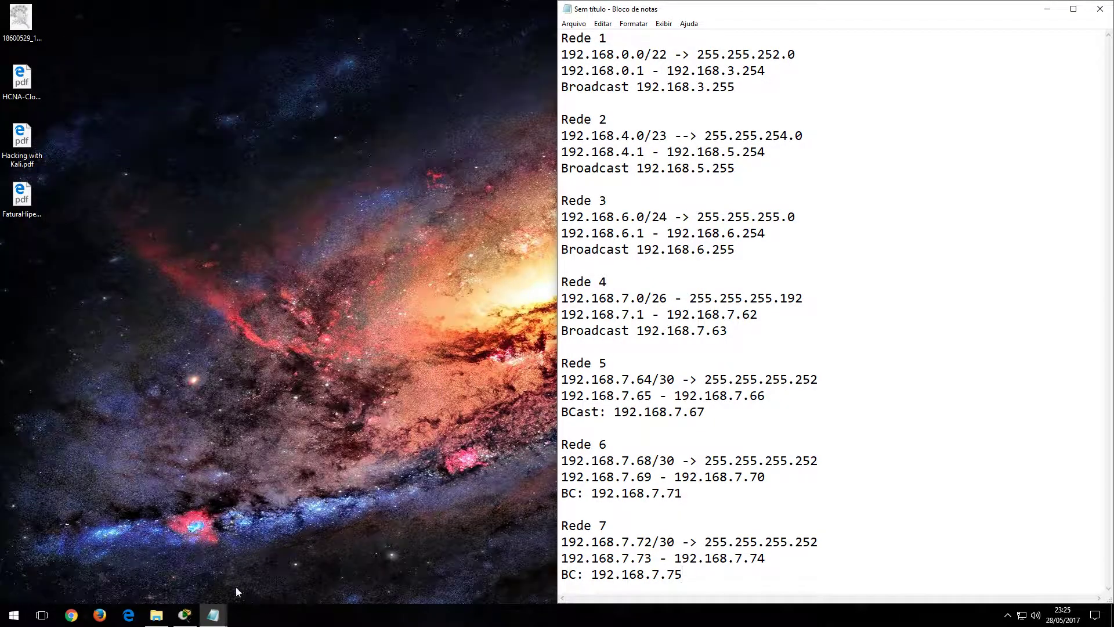
pyautogui.click(185, 614)
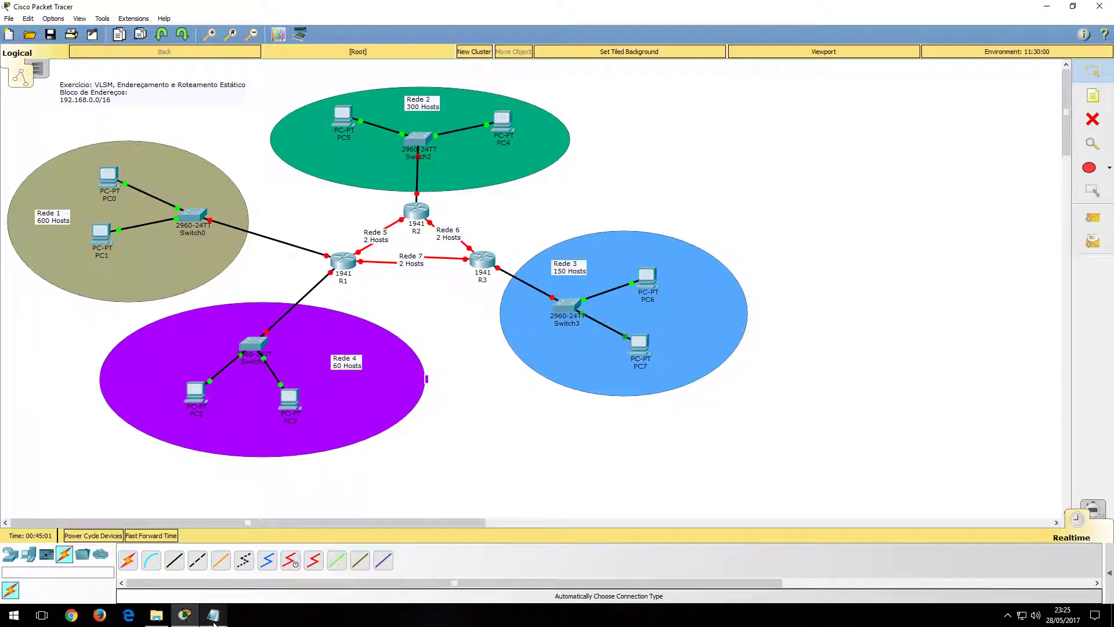
pyautogui.moveTo(212, 617)
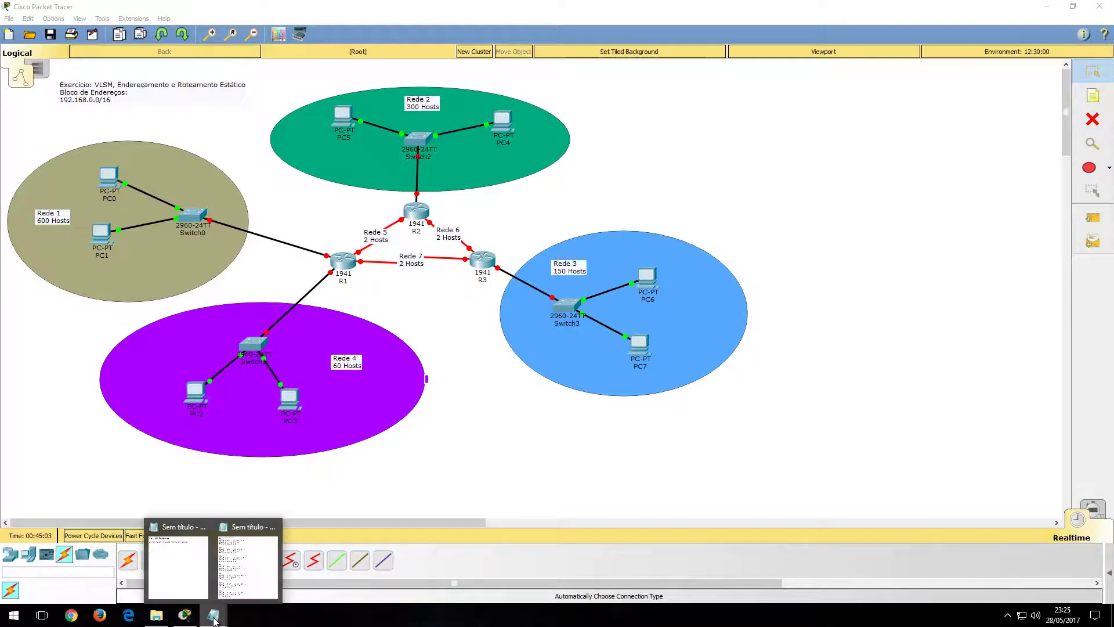
pyautogui.click(197, 533)
pyautogui.moveTo(8, 71); pyautogui.dragTo(63, 70)
pyautogui.click(95, 70)
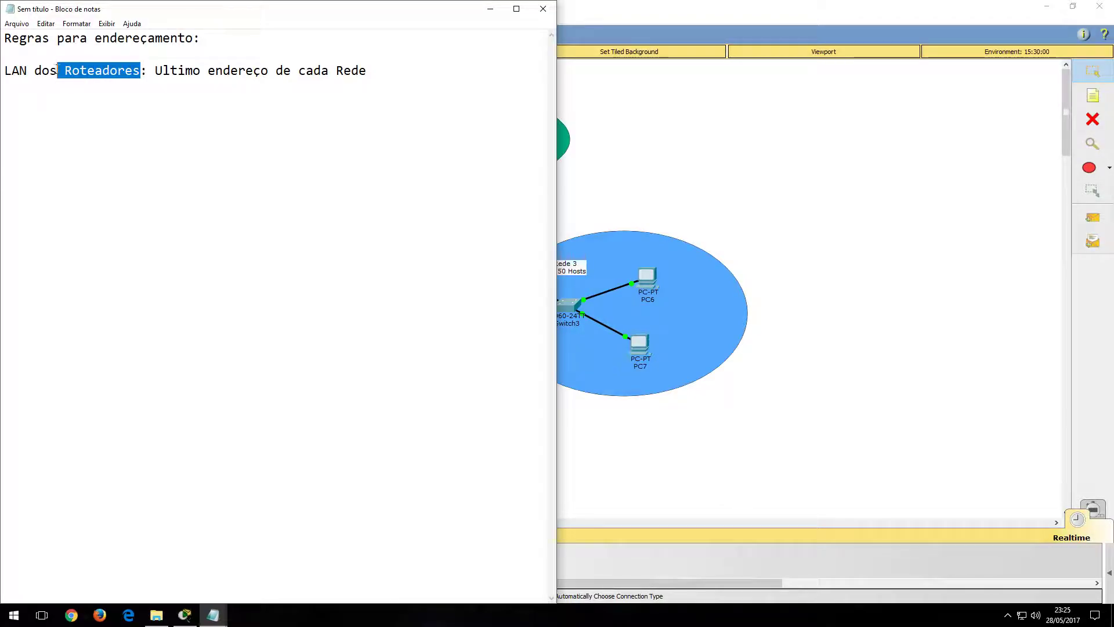
pyautogui.moveTo(155, 70); pyautogui.dragTo(369, 71)
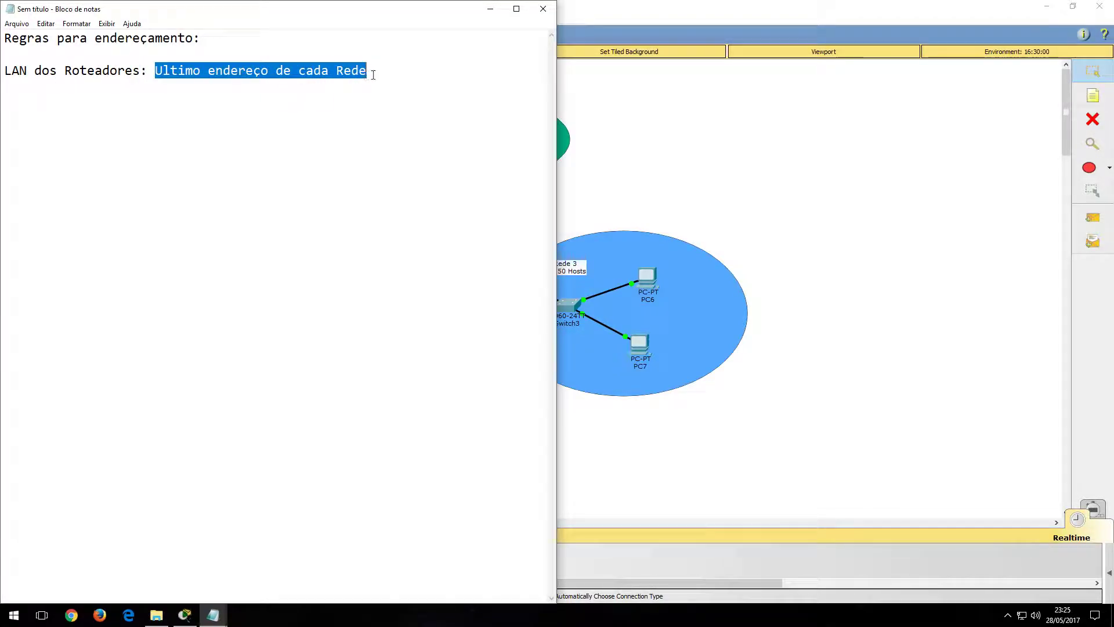
pyautogui.click(491, 9)
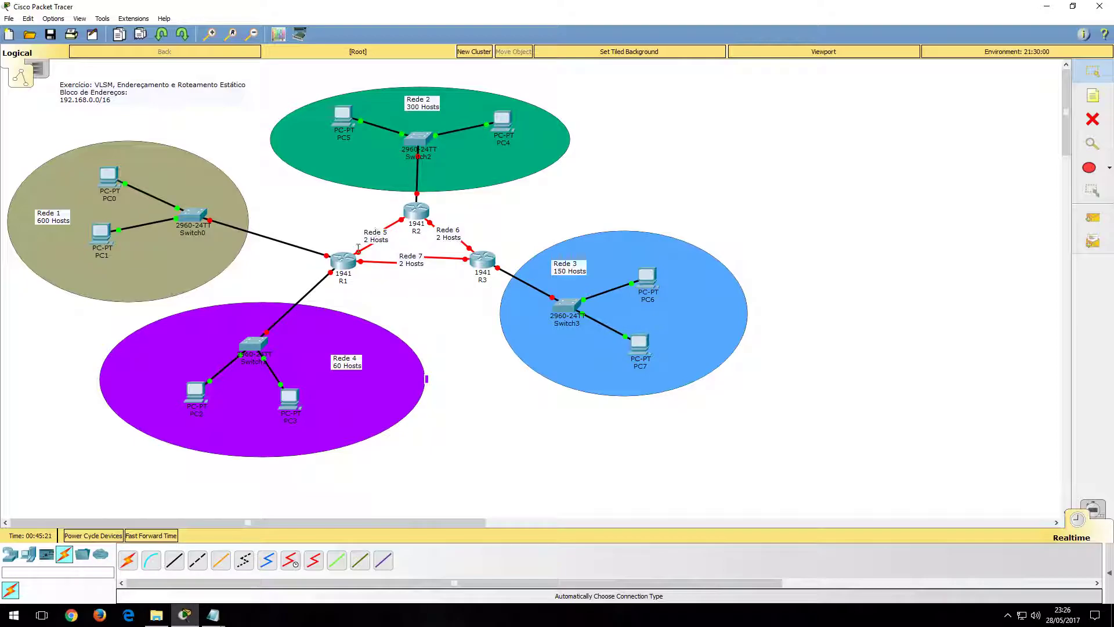
# Bring up the notes listing the seven subnets in front of the Packet Tracer topology.
pyautogui.hotkey('alt', 'Tab')
pyautogui.hotkey('alt', 'Tab')
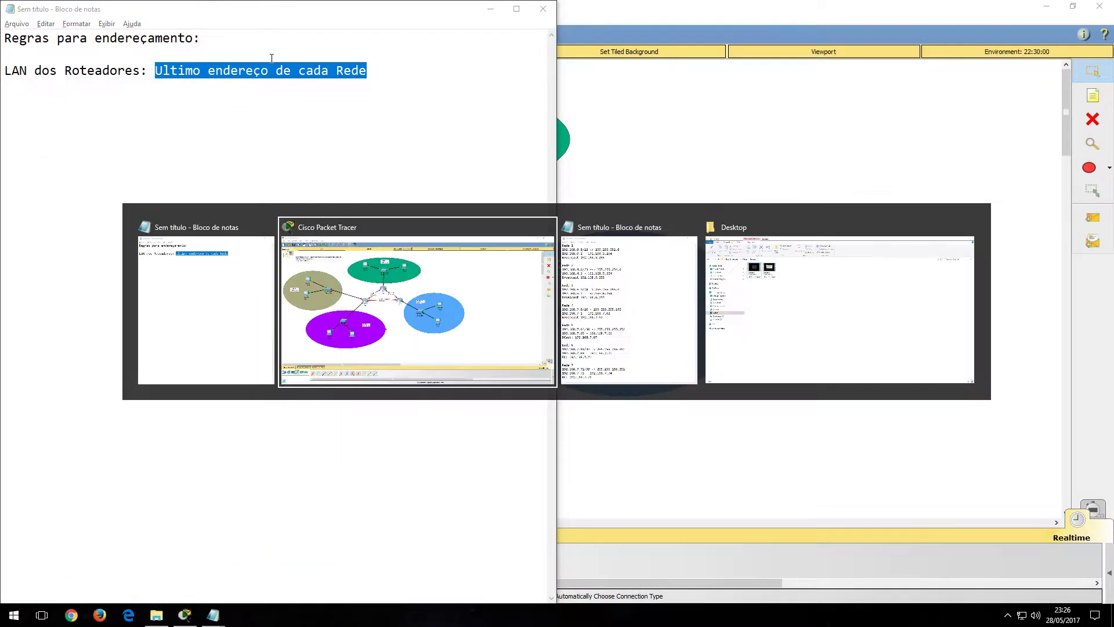
pyautogui.hotkey('alt', 'Tab')
pyautogui.hotkey('alt', 'Tab')
pyautogui.hotkey('alt', 'Tab')
pyautogui.hotkey('alt', 'Tab')
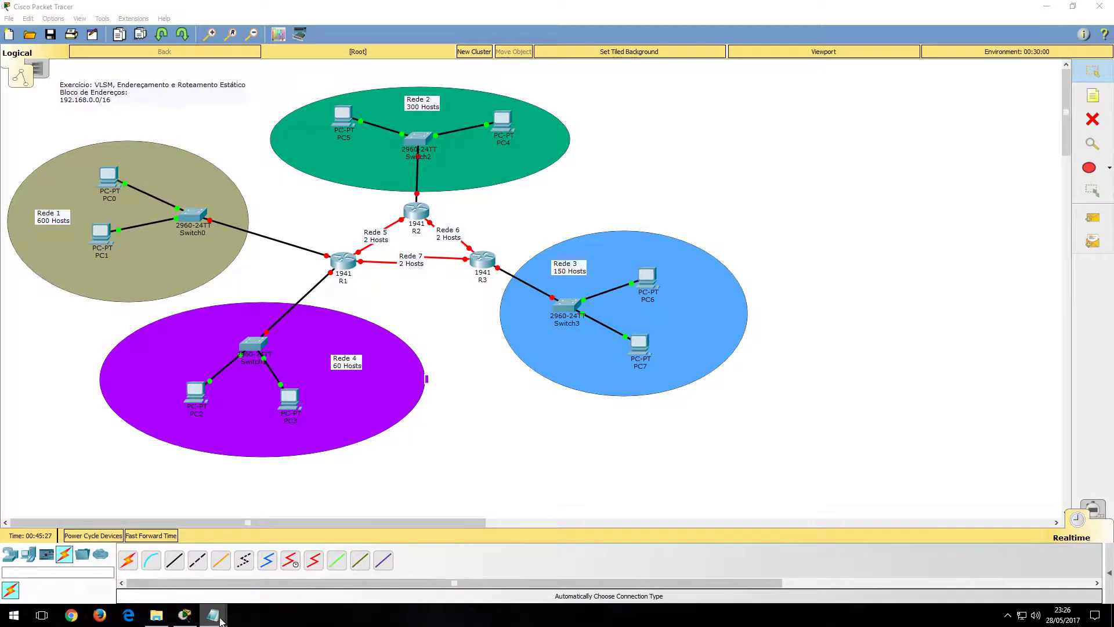
pyautogui.hotkey('alt', 'Tab')
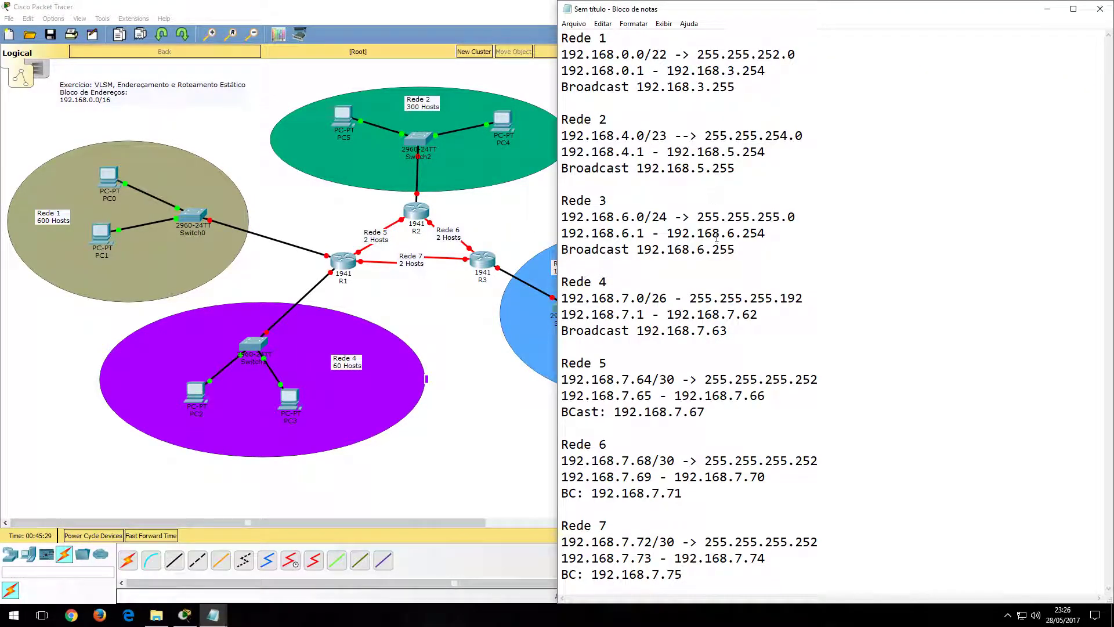
# Try arranging the subnet notes side by side with Packet Tracer, and return Packet Tracer to full screen.
pyautogui.moveTo(556, 102); pyautogui.dragTo(757, 102)
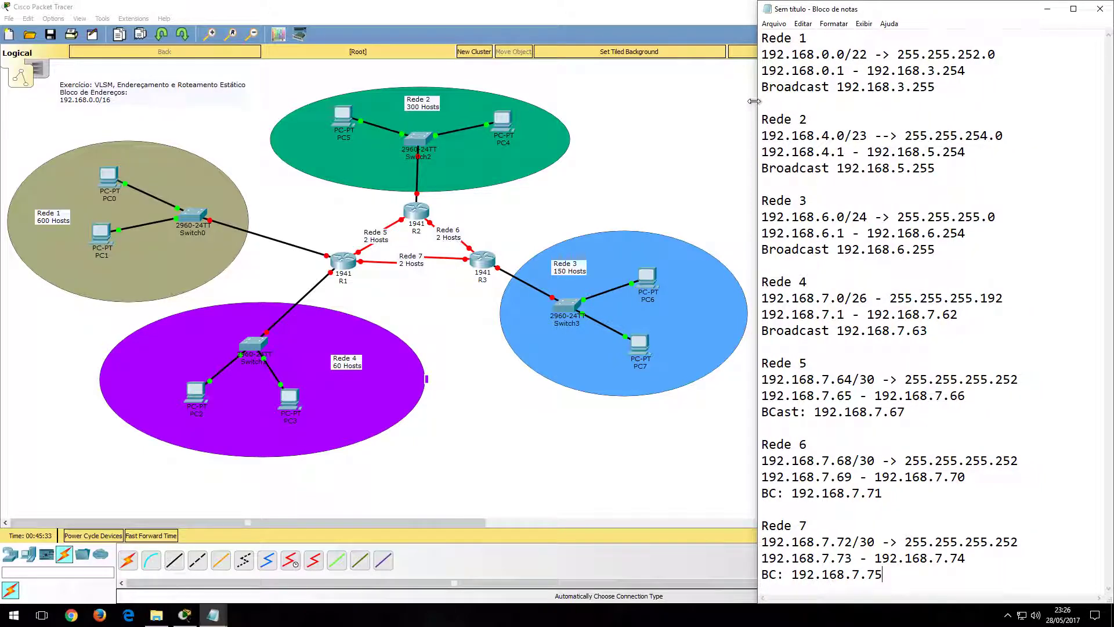
pyautogui.moveTo(904, 13); pyautogui.dragTo(1108, 7)
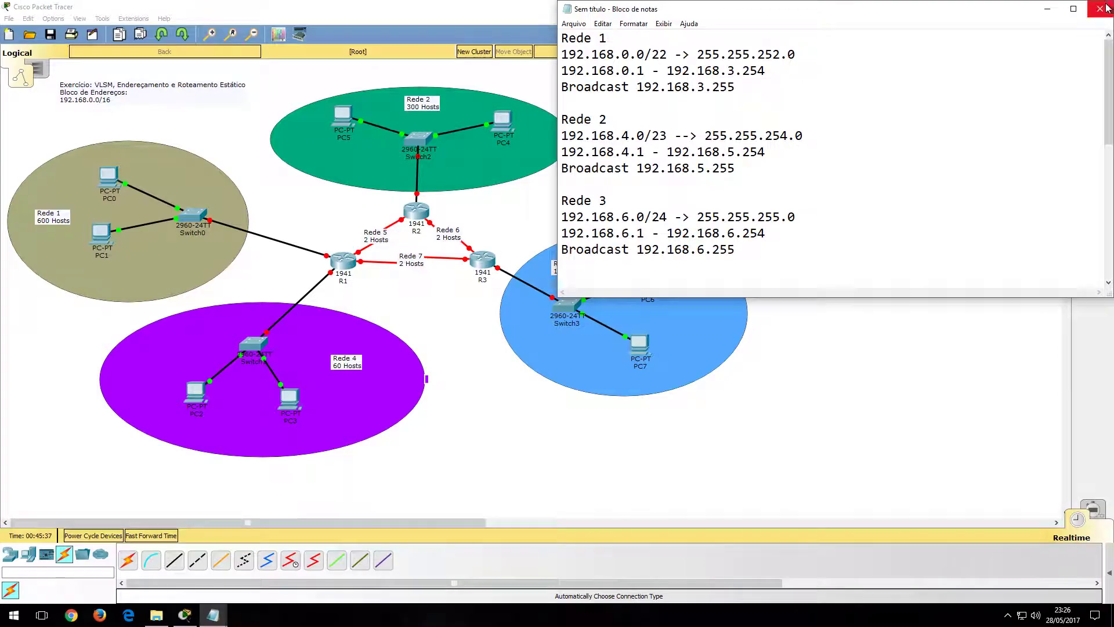
pyautogui.press('super+Down')
pyautogui.click(491, 232)
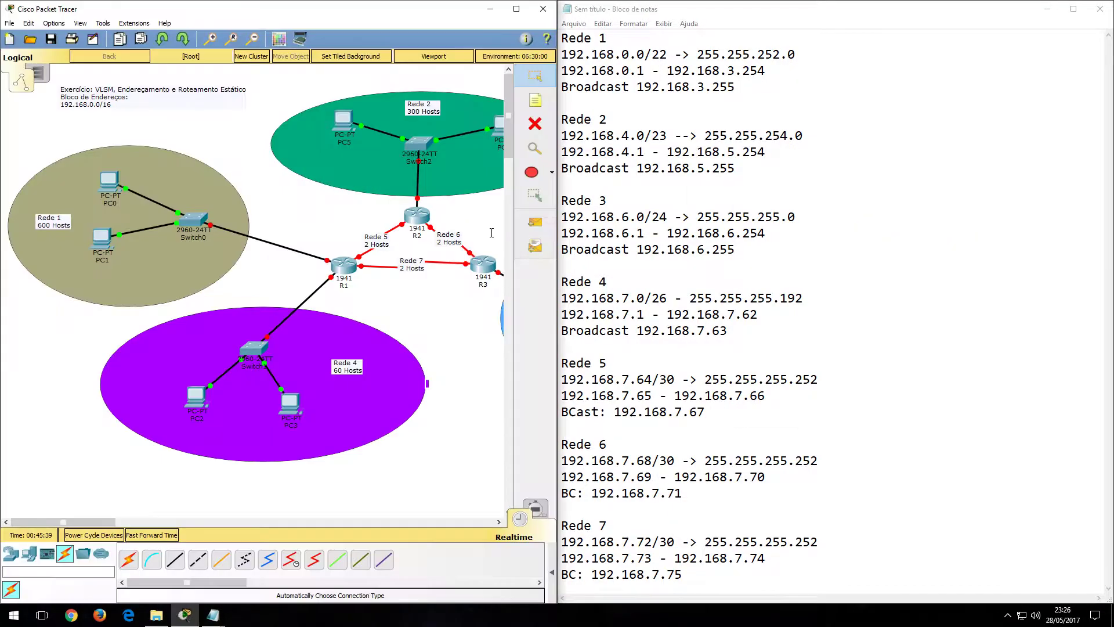
pyautogui.moveTo(103, 521)
pyautogui.mouseDown()
pyautogui.moveTo(142, 521)
pyautogui.moveTo(103, 520)
pyautogui.mouseUp()
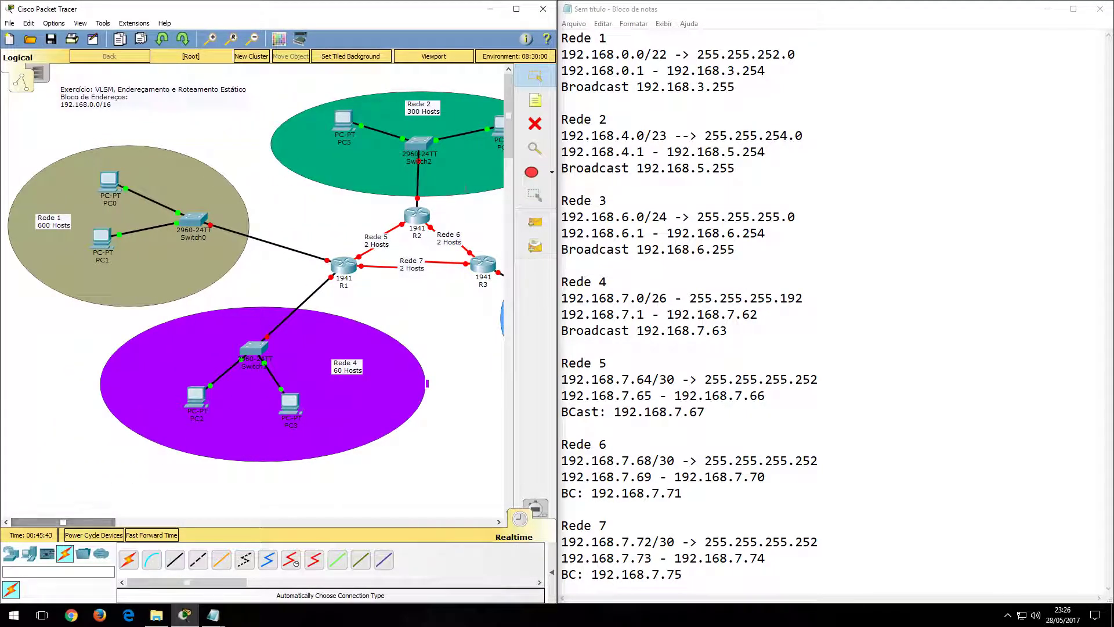
pyautogui.click(516, 10)
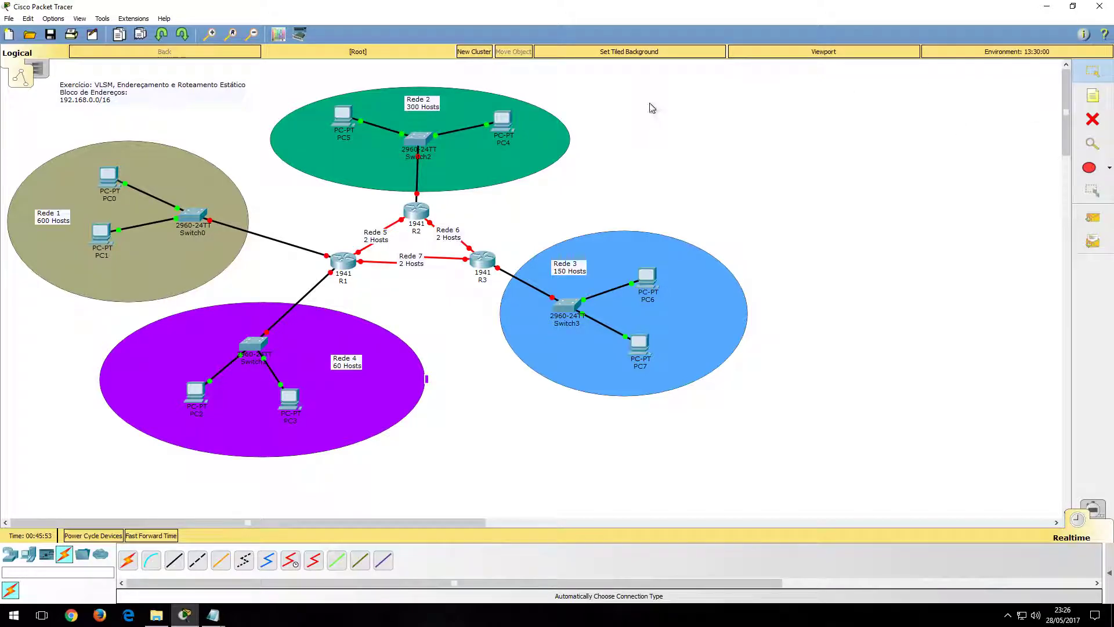
# Open PC0's IP configuration in Rede 1 and set its static IP address to 192.168.0.1.
pyautogui.click(114, 184)
pyautogui.click(407, 143)
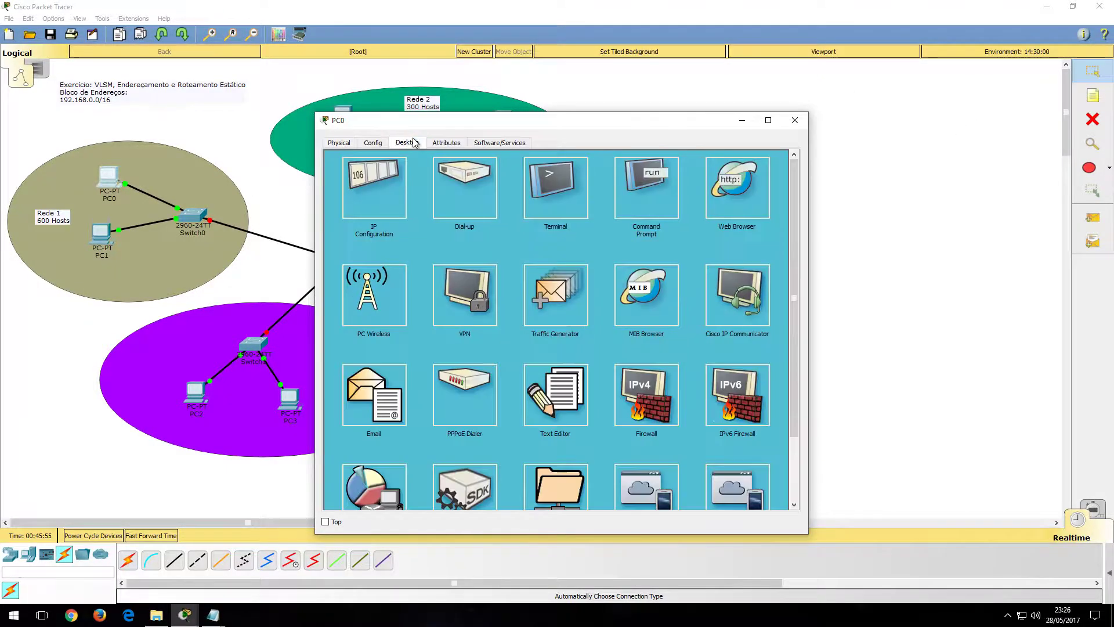
pyautogui.click(380, 197)
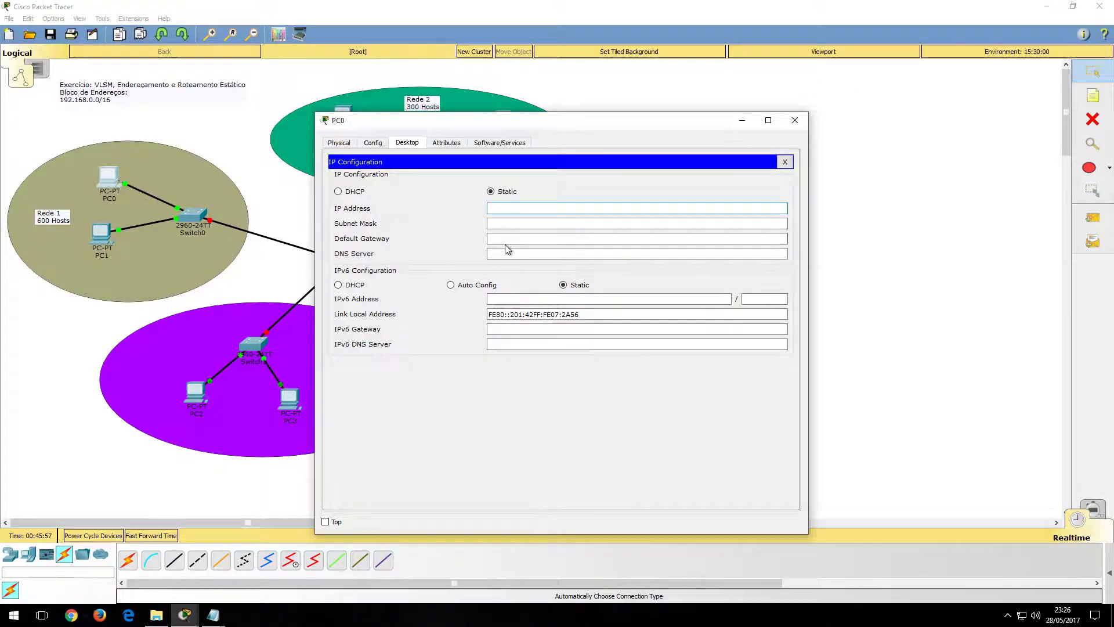
pyautogui.write('192.168.0.')
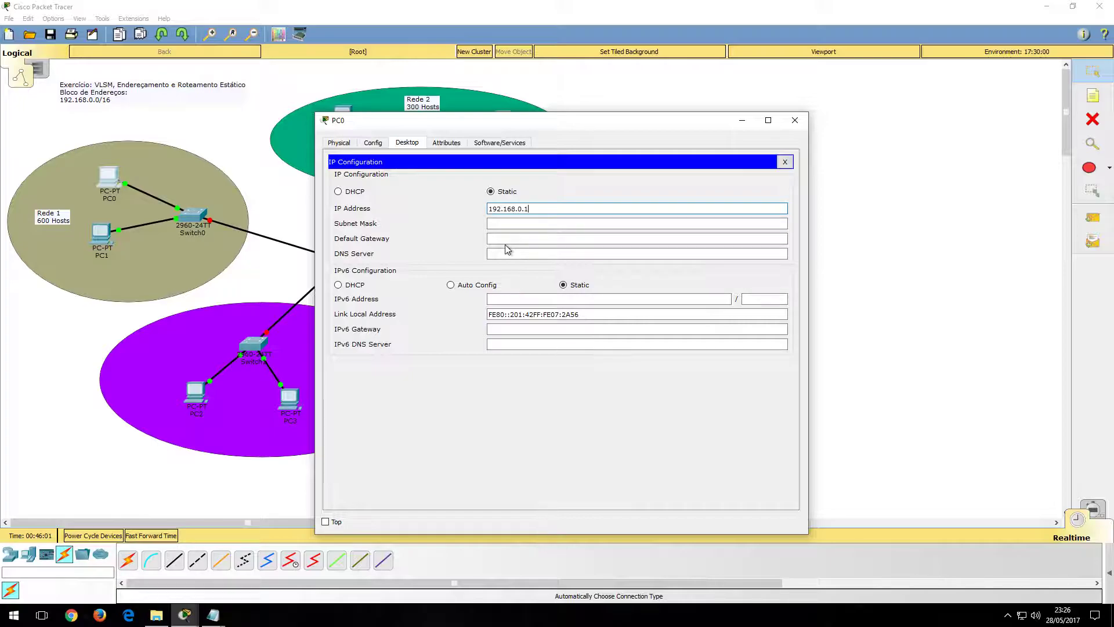
pyautogui.write('1')
pyautogui.press('Tab')
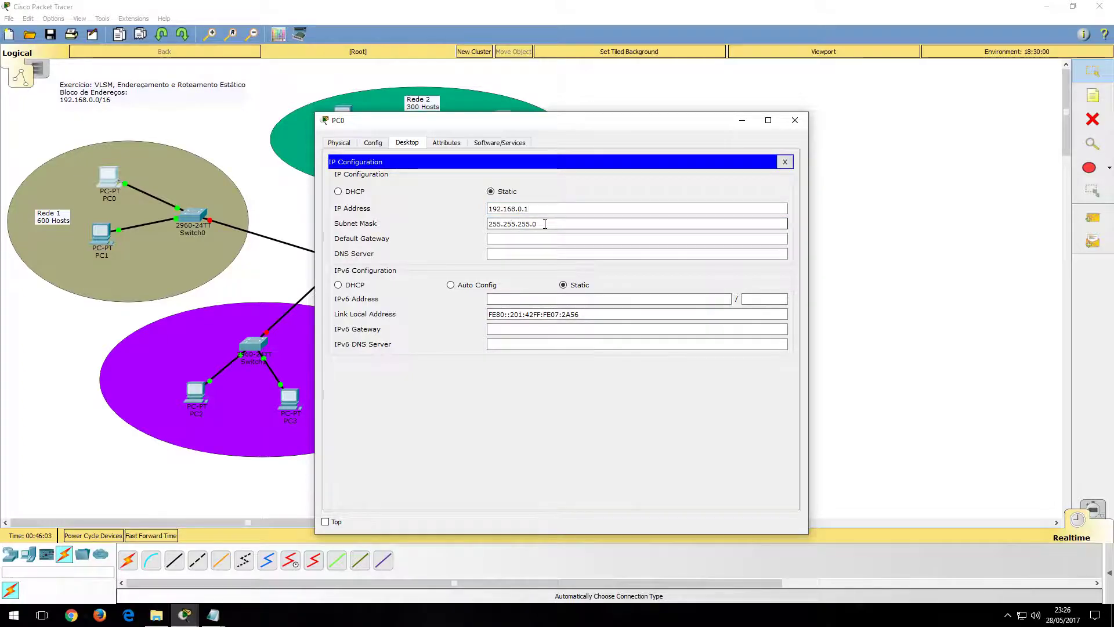
# Bring up the subnet notes and move PC0's configuration window so both can be read side by side.
pyautogui.hotkey('alt', 'Tab')
pyautogui.hotkey('alt', 'Tab')
pyautogui.hotkey('alt', 'Tab')
pyautogui.hotkey('alt', 'Tab')
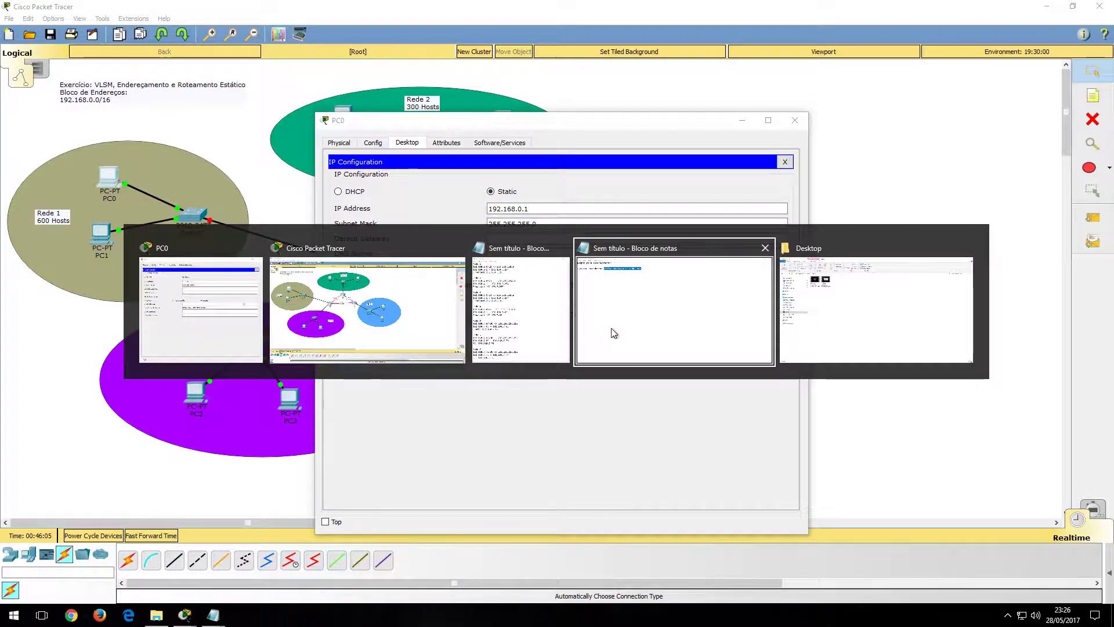
pyautogui.click(521, 307)
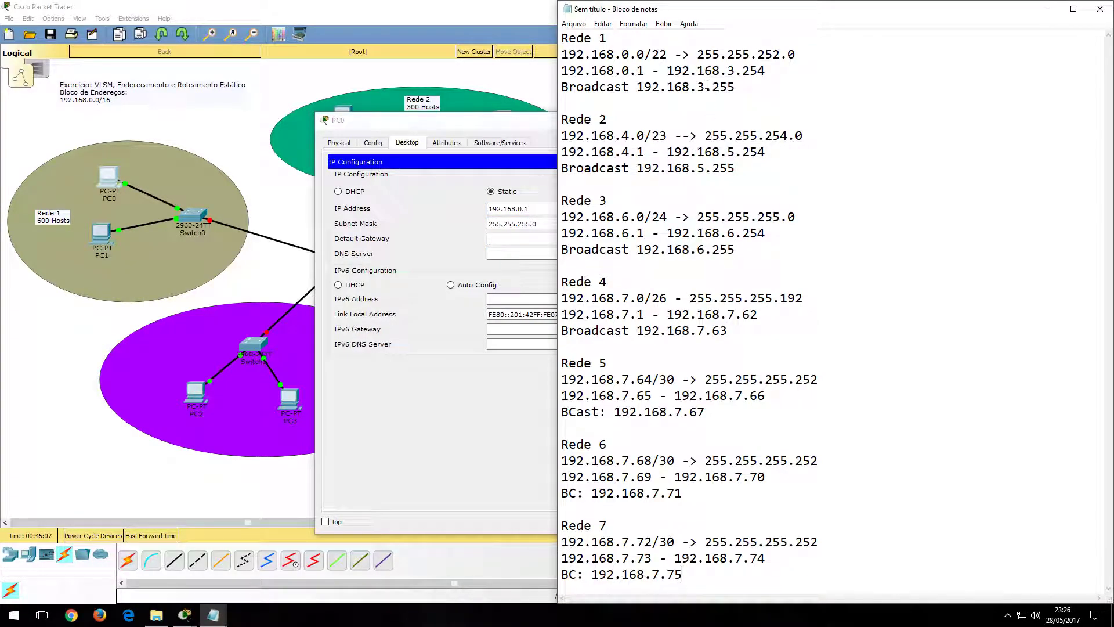
pyautogui.moveTo(441, 123); pyautogui.dragTo(158, 66)
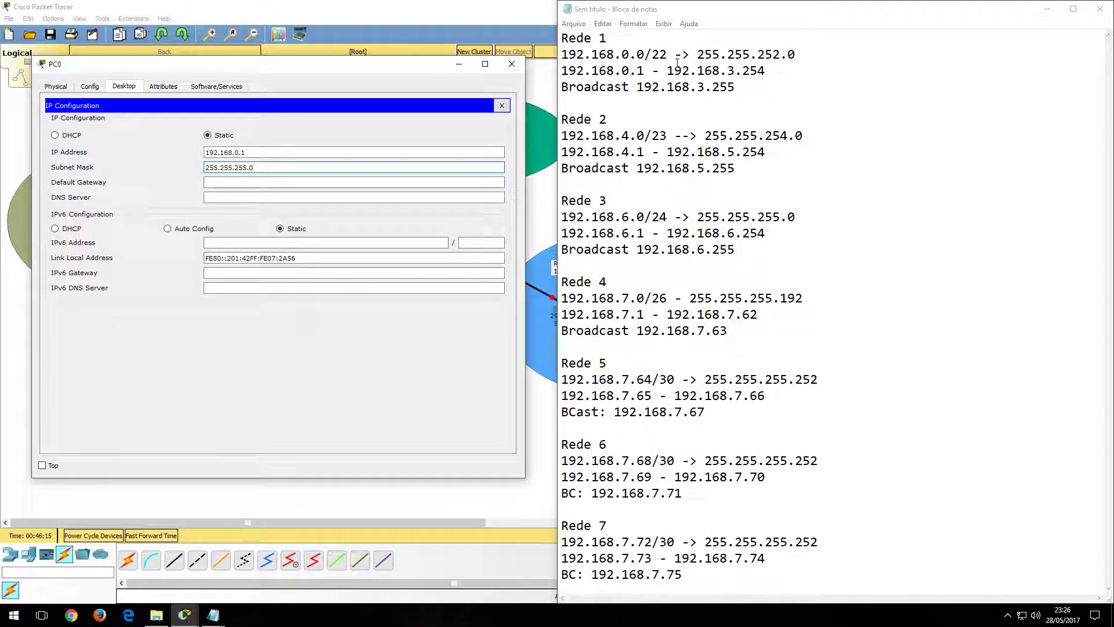
# Check Rede 1's /22 prefix in the notes and set PC0's subnet mask to 255.255.252.0.
pyautogui.moveTo(667, 54); pyautogui.dragTo(620, 54)
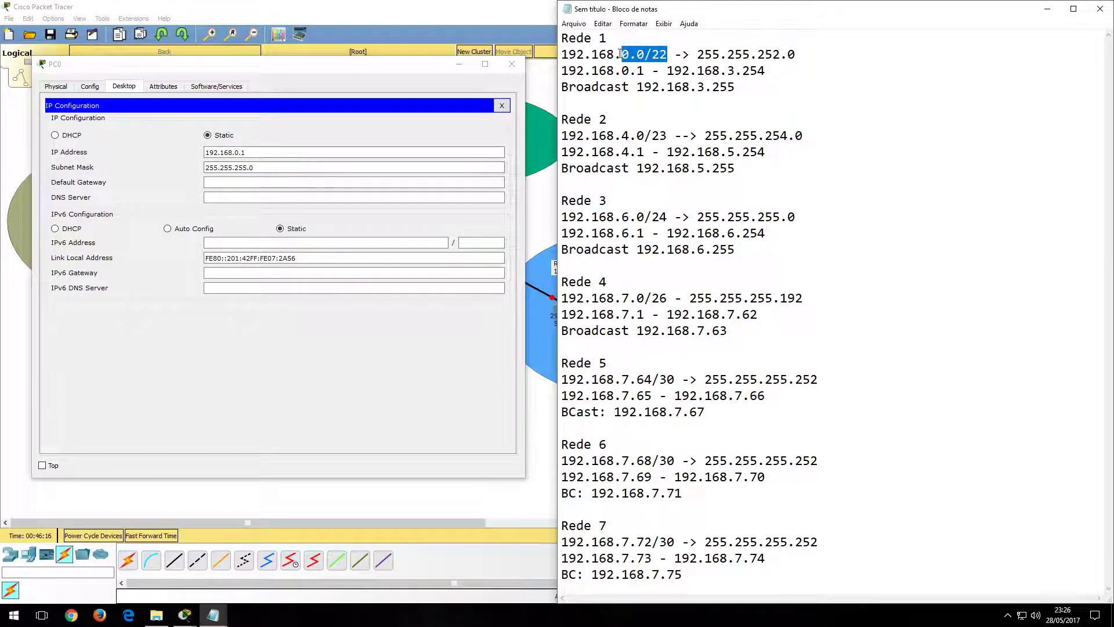
pyautogui.click(243, 167)
pyautogui.press('Delete')
pyautogui.write('2')
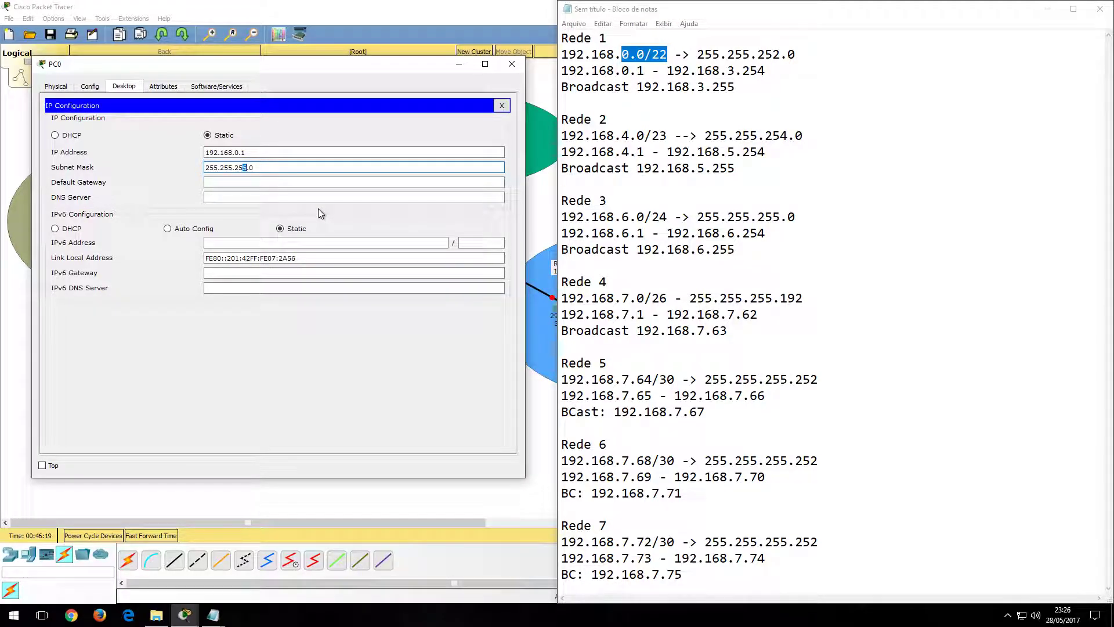
pyautogui.press('Tab')
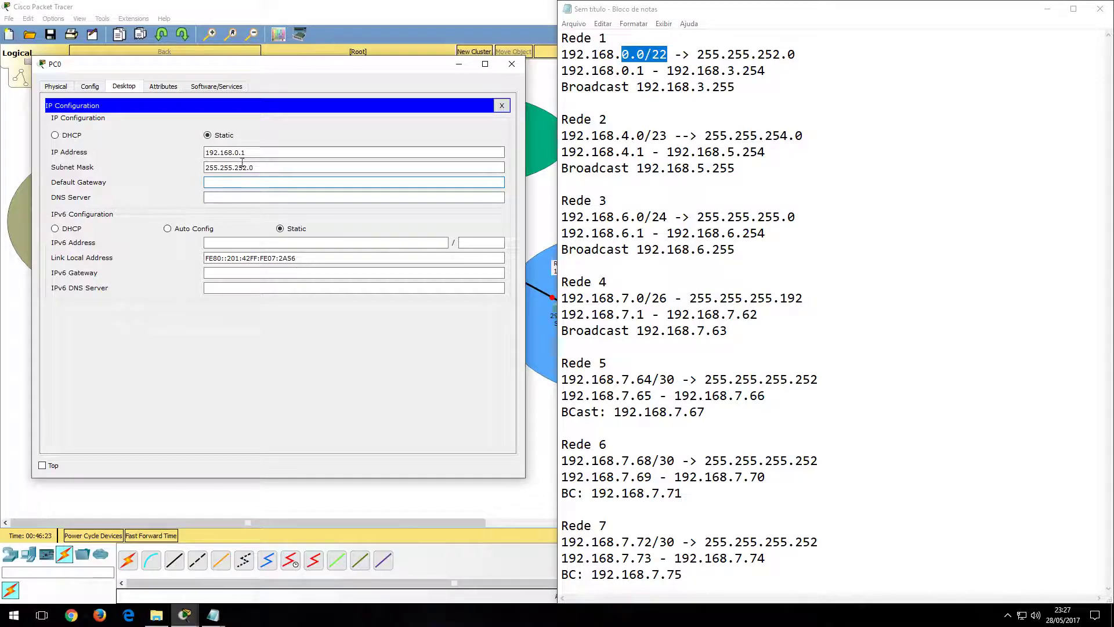
# Highlight PC0's subnet mask for reference and close PC0's configuration with the default gateway left empty.
pyautogui.moveTo(255, 168); pyautogui.dragTo(201, 173)
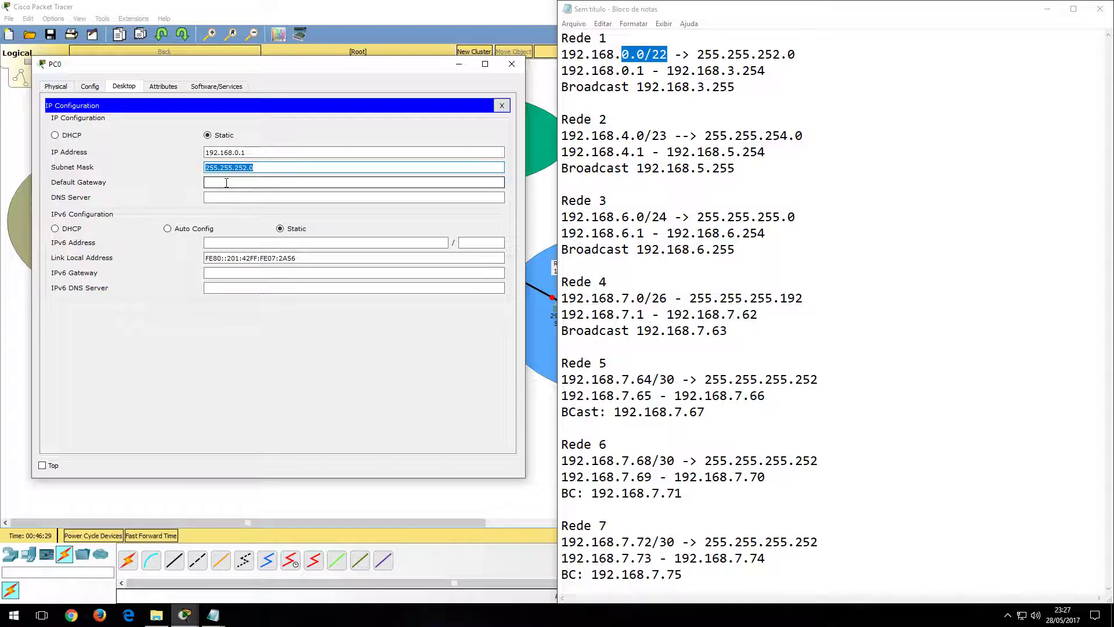
pyautogui.click(257, 181)
pyautogui.click(502, 106)
pyautogui.click(521, 61)
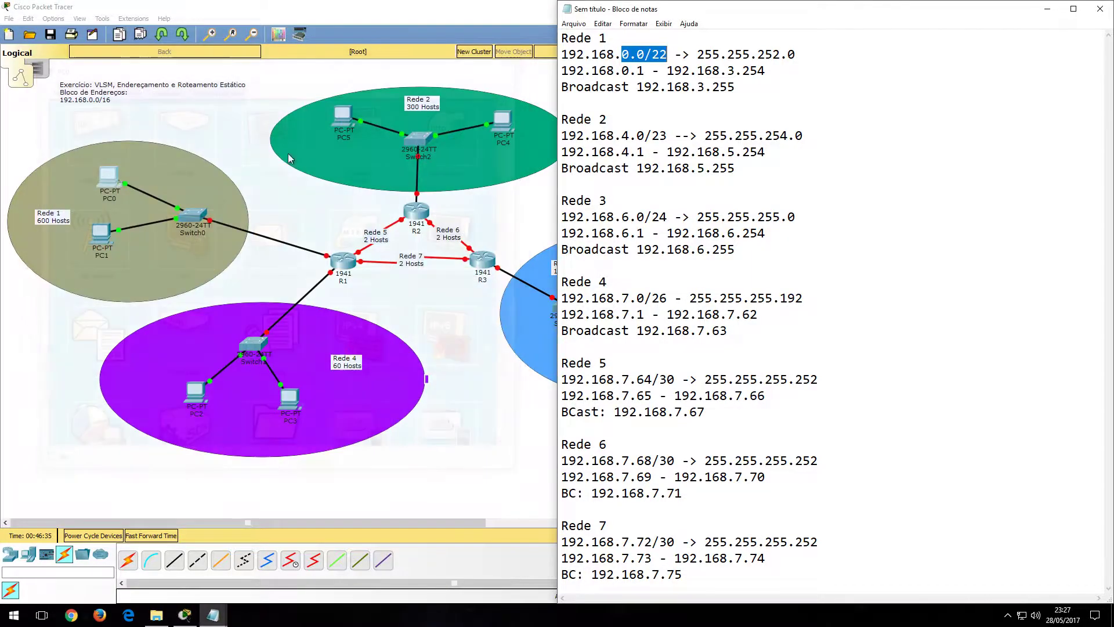
# Set PC1 in Rede 1 to static IP address 192.168.0.2 with subnet mask 255.255.252.0, and close its configuration.
pyautogui.click(106, 240)
pyautogui.click(408, 144)
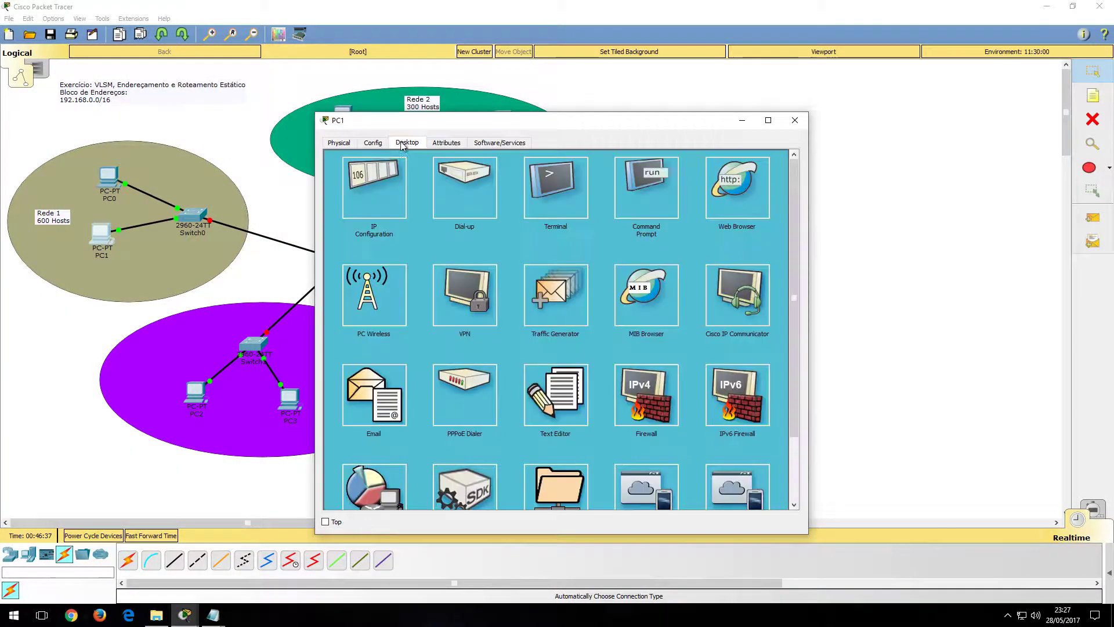
pyautogui.click(381, 183)
pyautogui.click(511, 207)
pyautogui.write('192.168.0.')
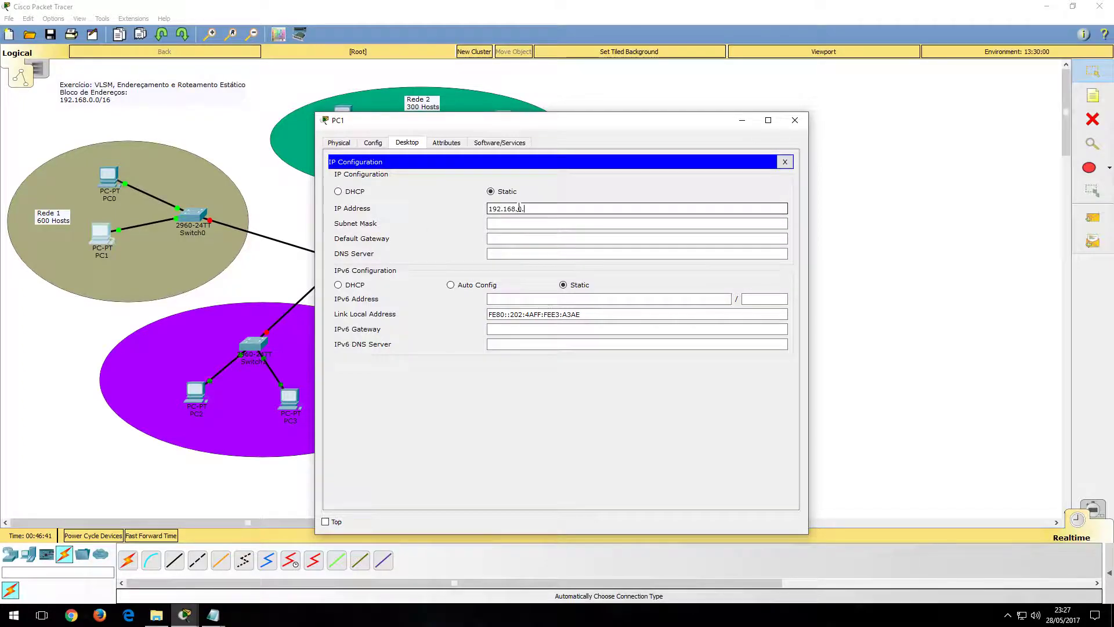
pyautogui.write('2')
pyautogui.click(521, 220)
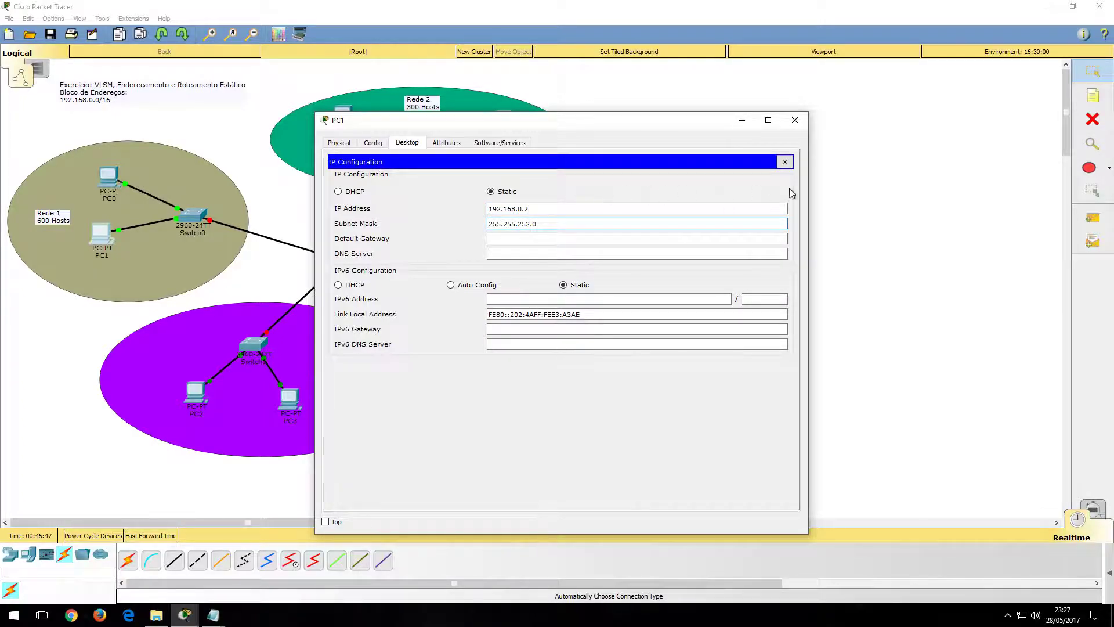
pyautogui.click(785, 162)
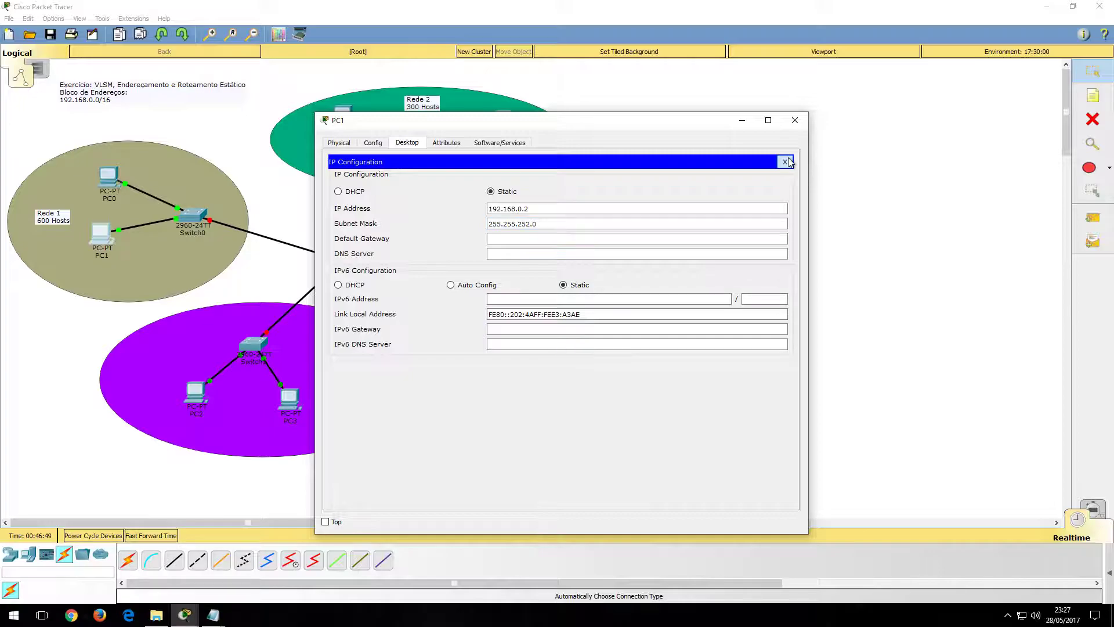
pyautogui.click(795, 120)
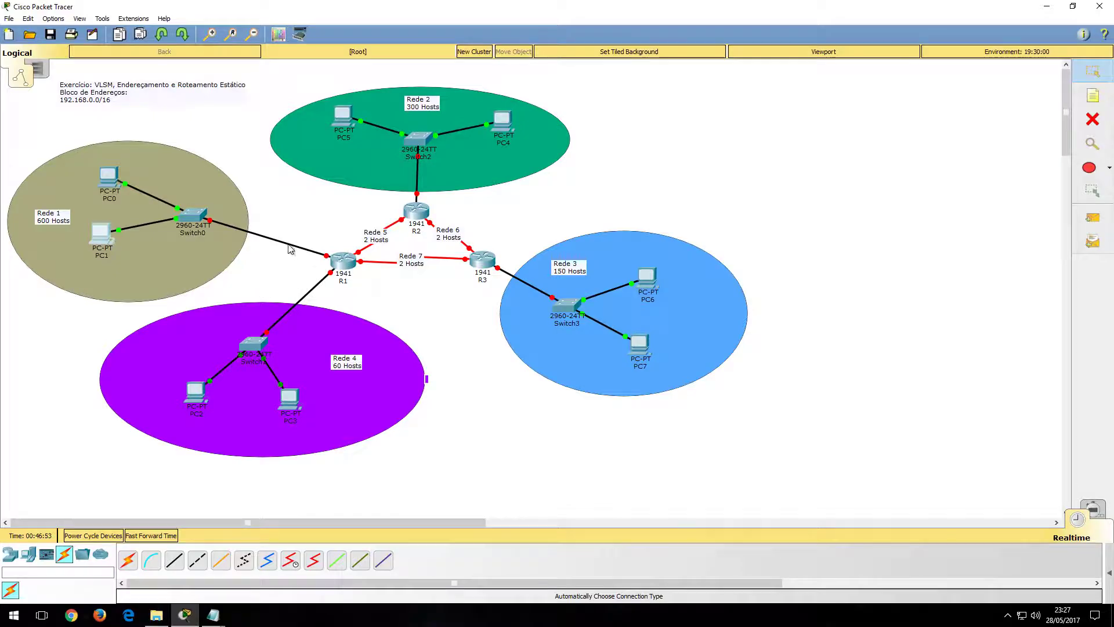
# Check which R1 port links to Switch0, open R1's configuration in a wider window, and turn on GigabitEthernet0/0.
pyautogui.moveTo(280, 244)
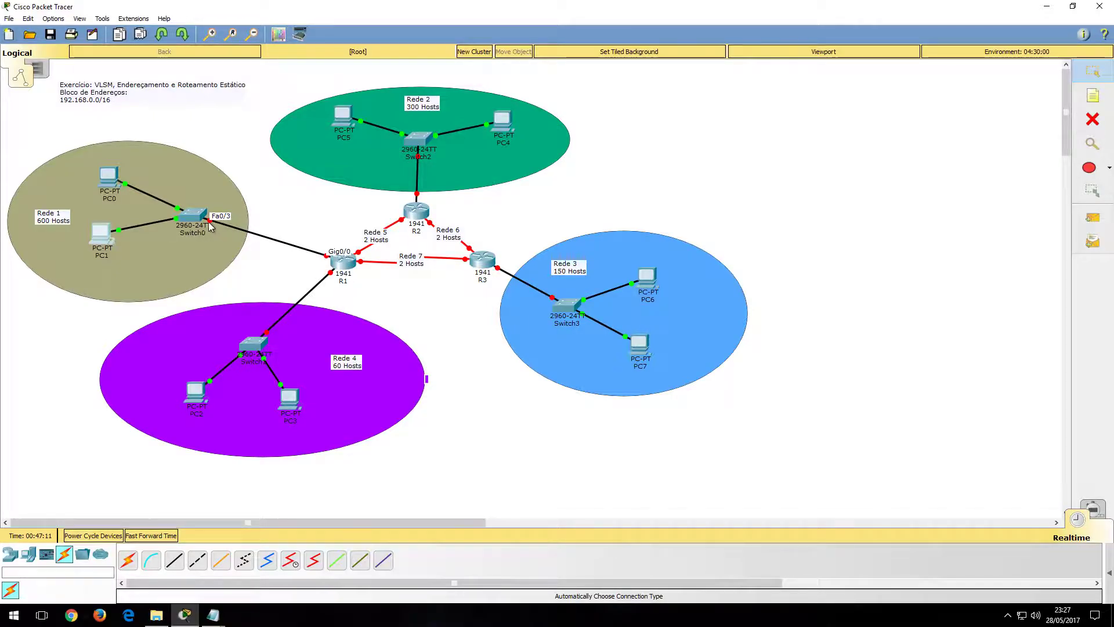
pyautogui.click(345, 257)
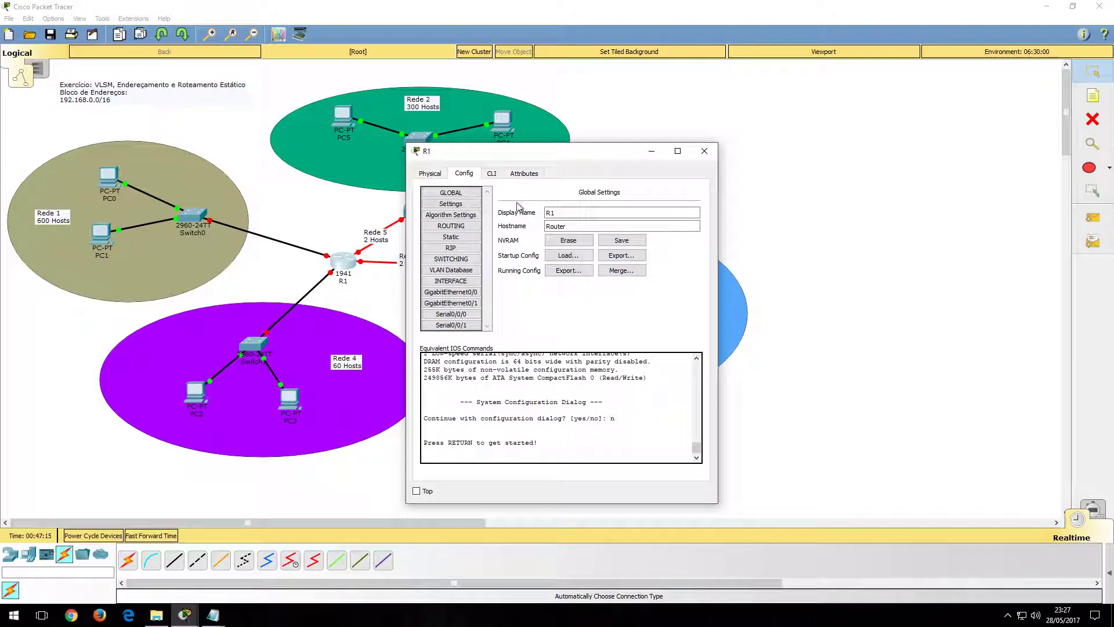
pyautogui.moveTo(522, 152); pyautogui.dragTo(663, 52)
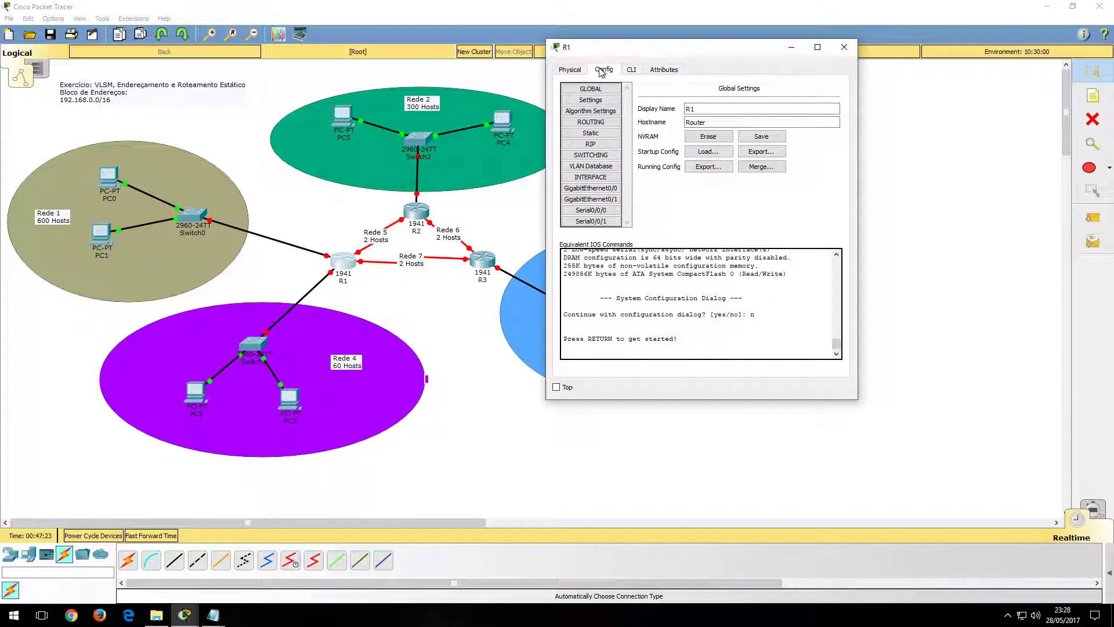
pyautogui.click(596, 193)
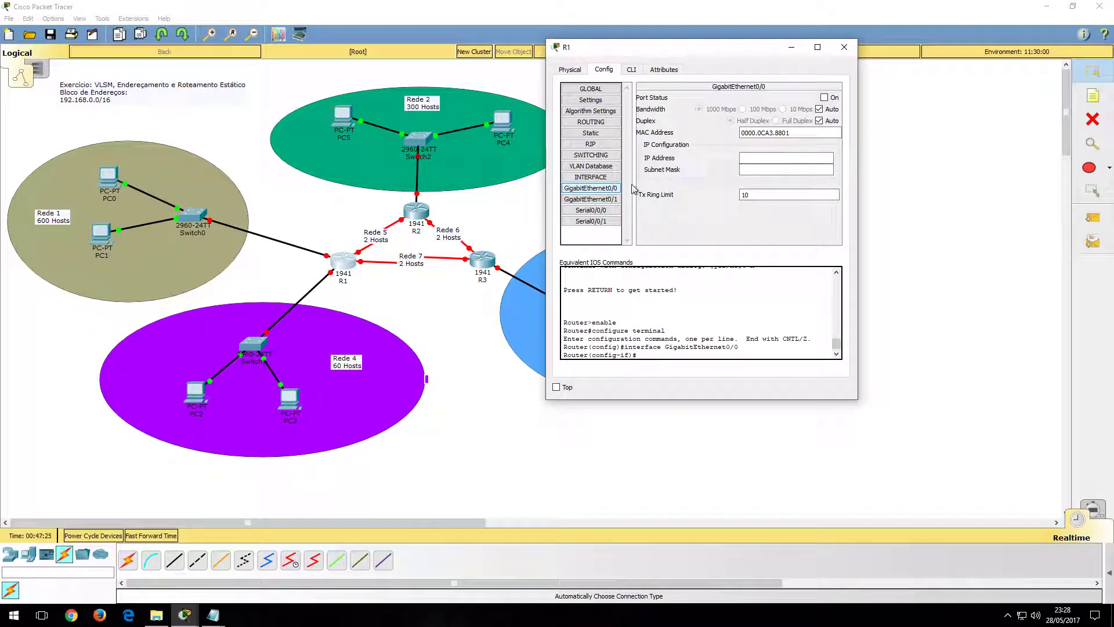
pyautogui.moveTo(860, 167); pyautogui.dragTo(973, 166)
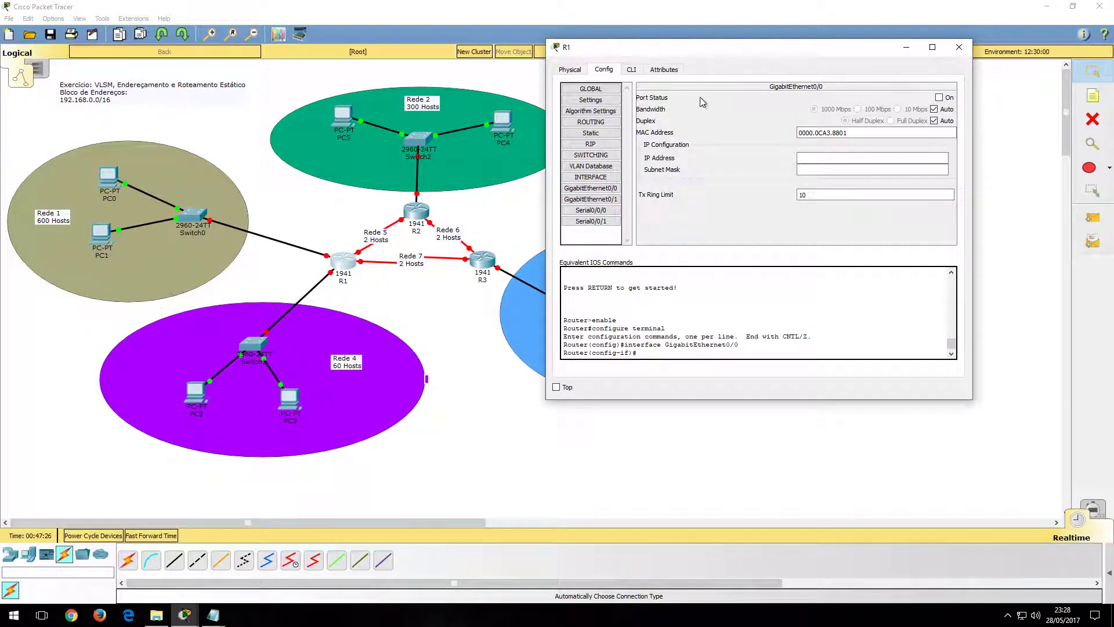
pyautogui.click(938, 98)
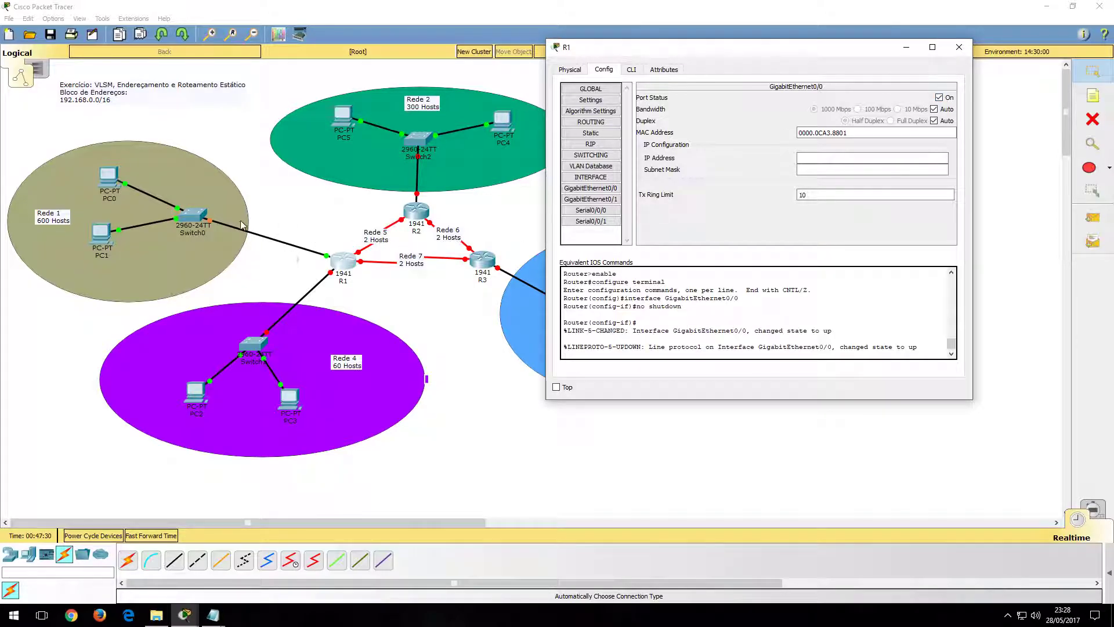
# Consult Rede 1's host range in the subnet notes and set R1's GigabitEthernet0/0 to 192.168.3.254 with mask 255.255.252.0.
pyautogui.click(902, 158)
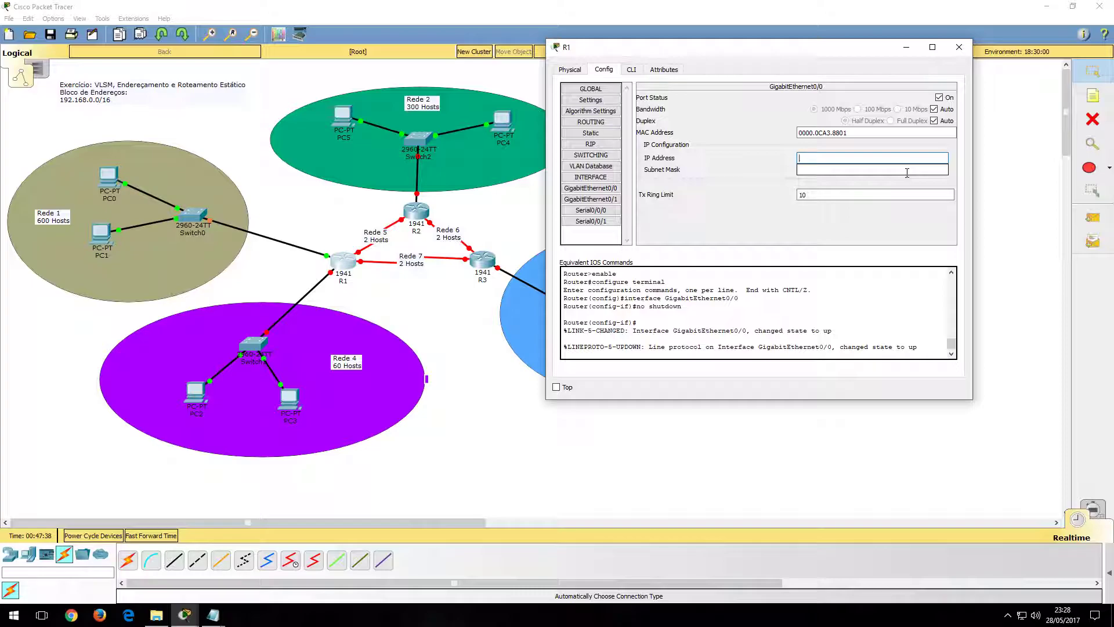
pyautogui.click(213, 615)
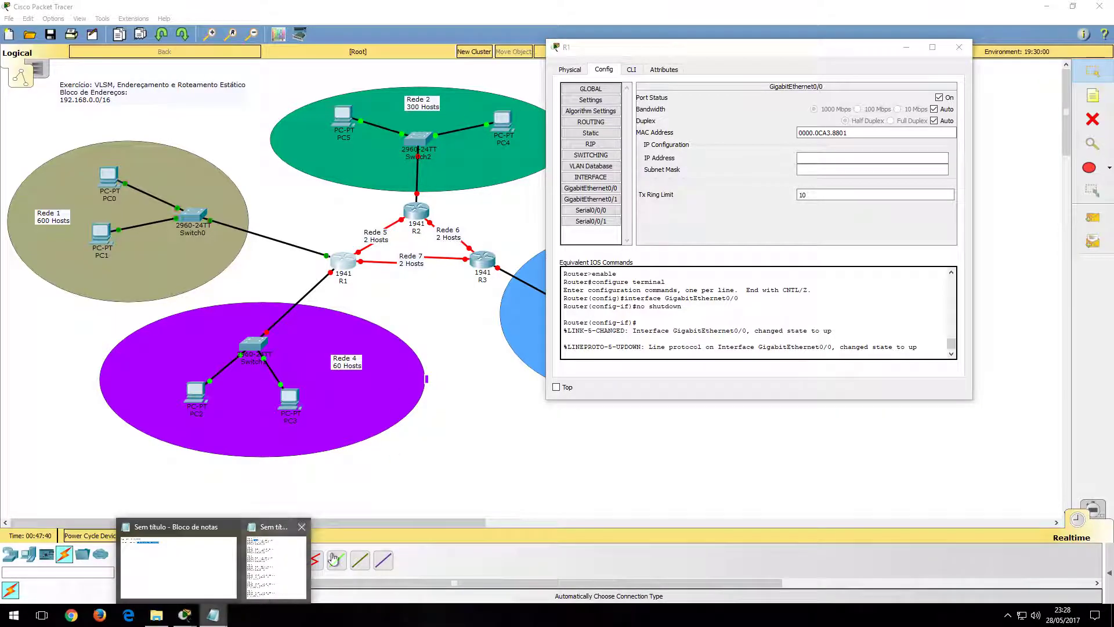
pyautogui.click(278, 534)
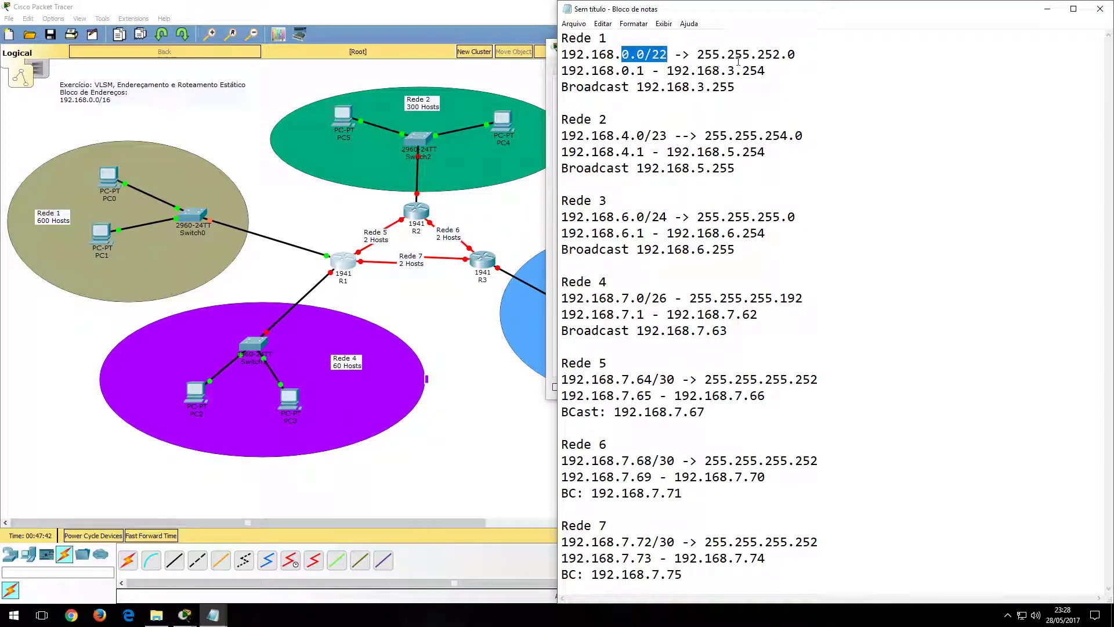
pyautogui.moveTo(728, 72); pyautogui.dragTo(773, 76)
pyautogui.moveTo(683, 71); pyautogui.dragTo(675, 71)
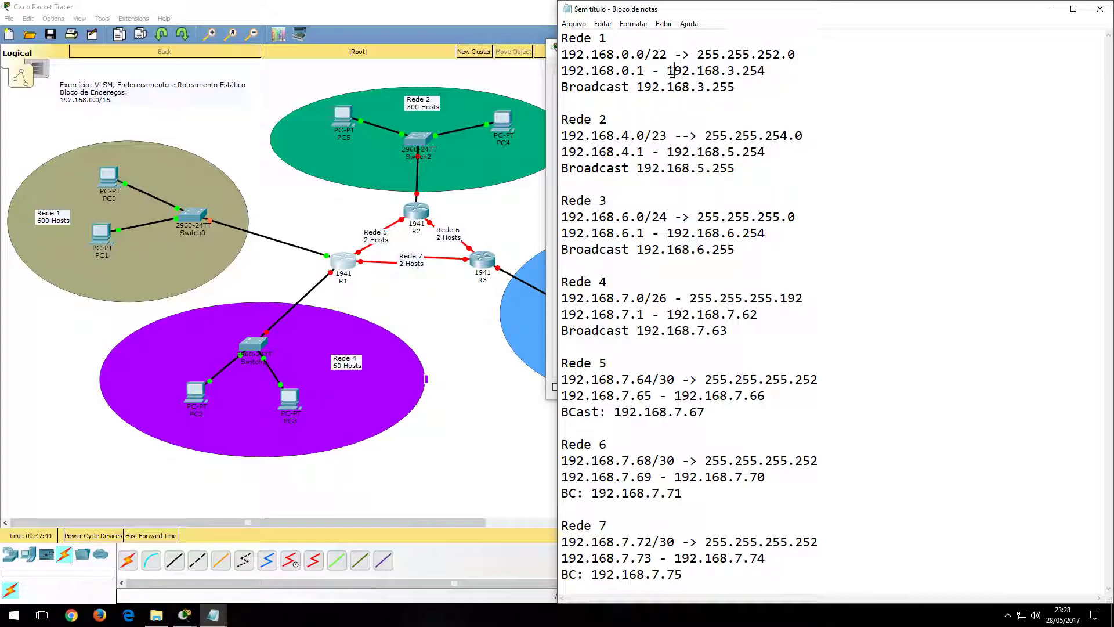
pyautogui.click(346, 259)
pyautogui.click(823, 157)
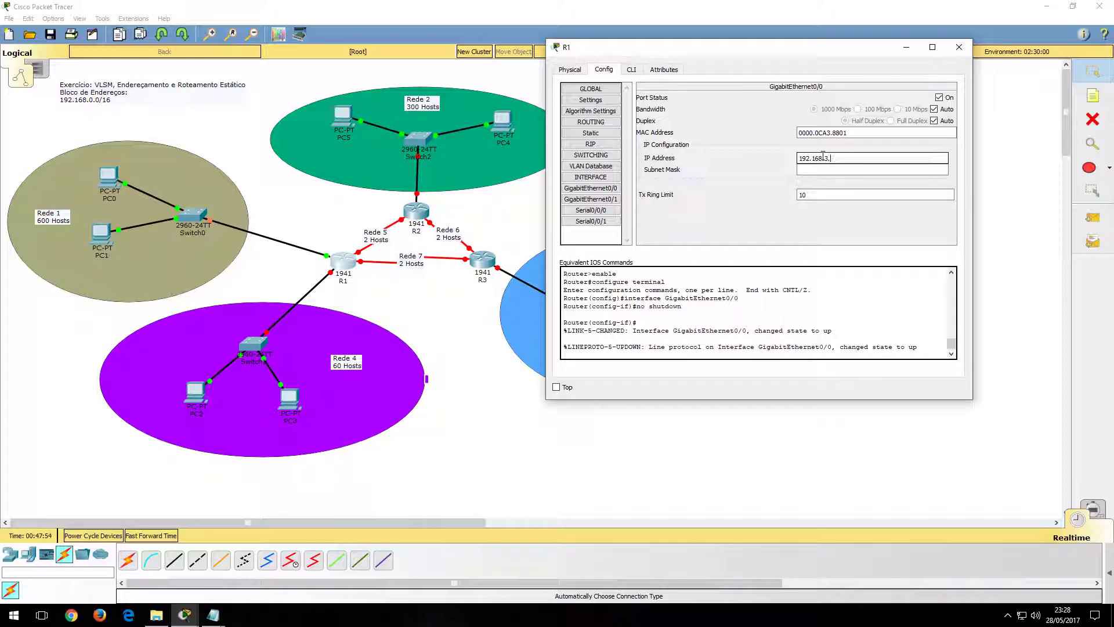
pyautogui.click(834, 170)
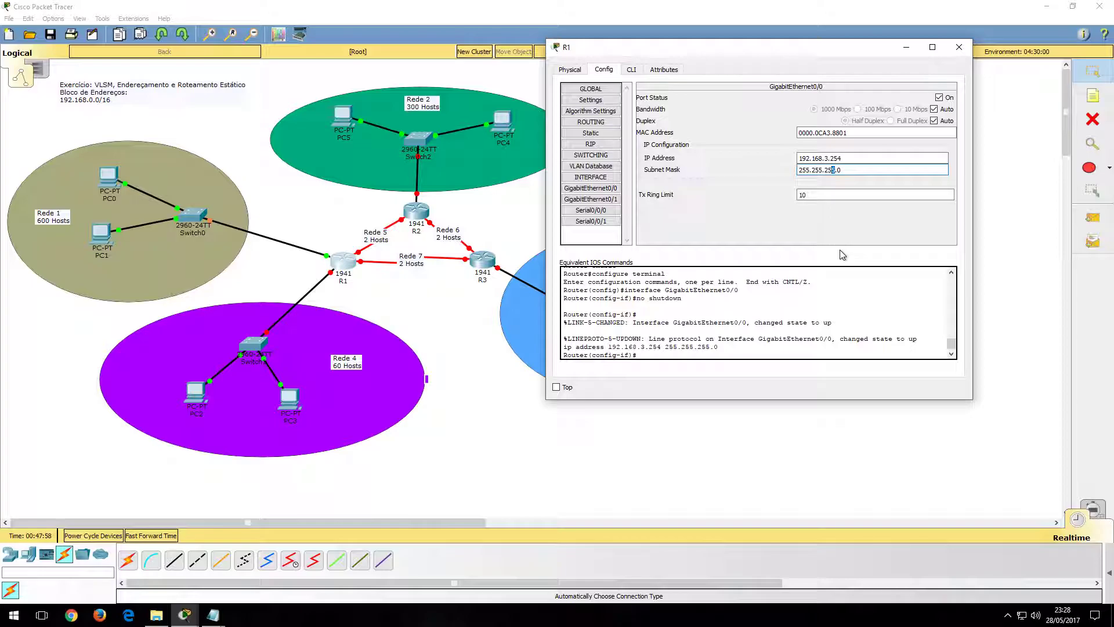
pyautogui.press('Return')
pyautogui.press('Tab')
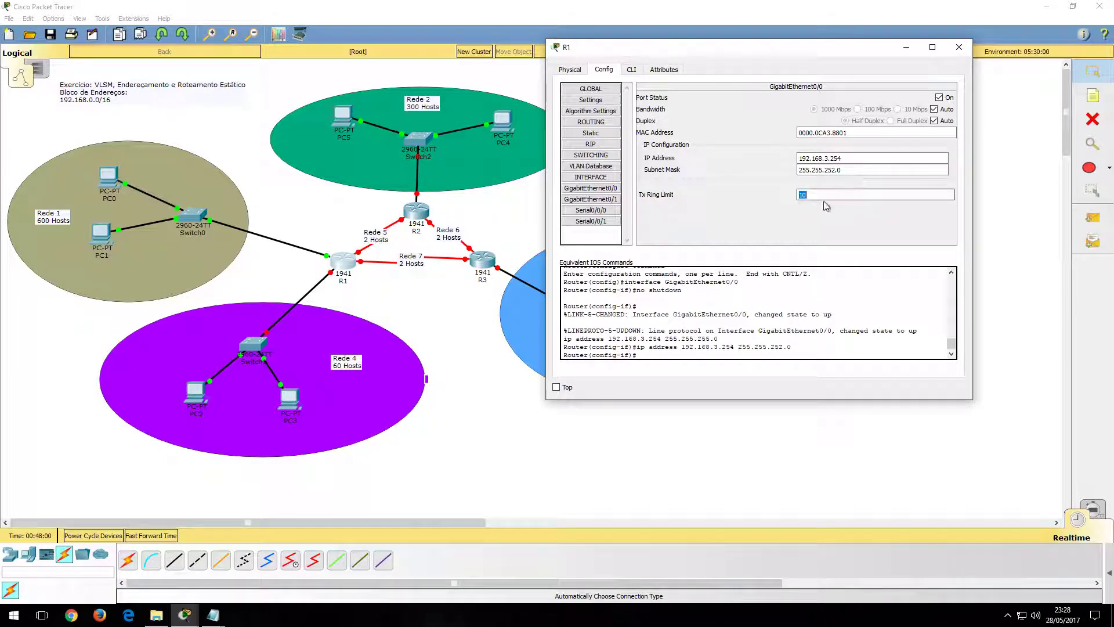
pyautogui.click(960, 51)
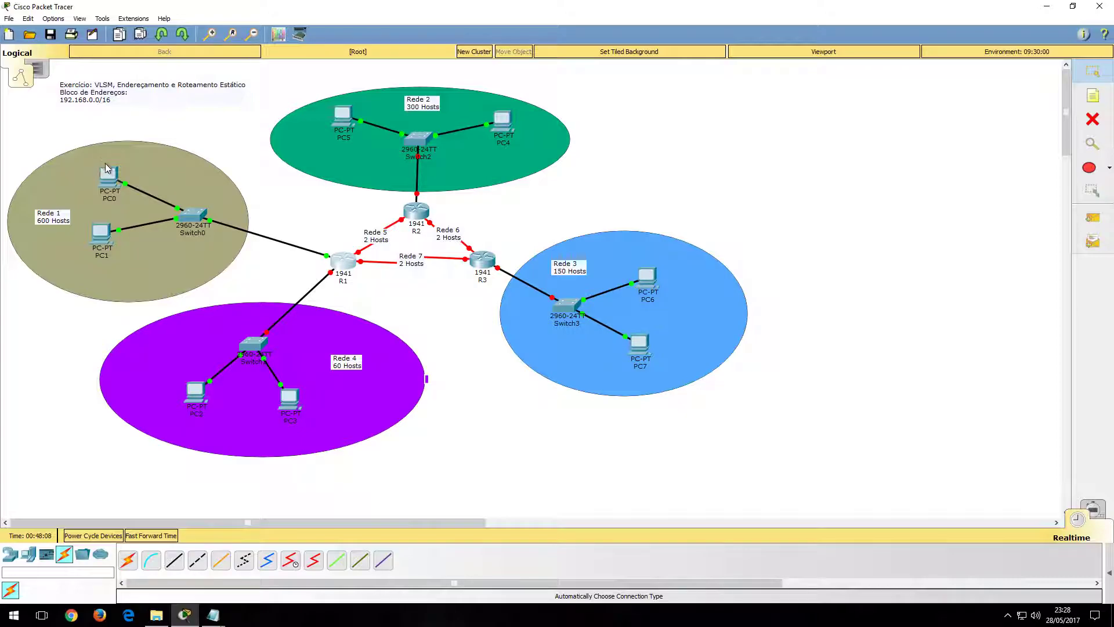
# Set PC0's default gateway to 192.168.3.254 in its IP configuration and close the device window.
pyautogui.click(113, 178)
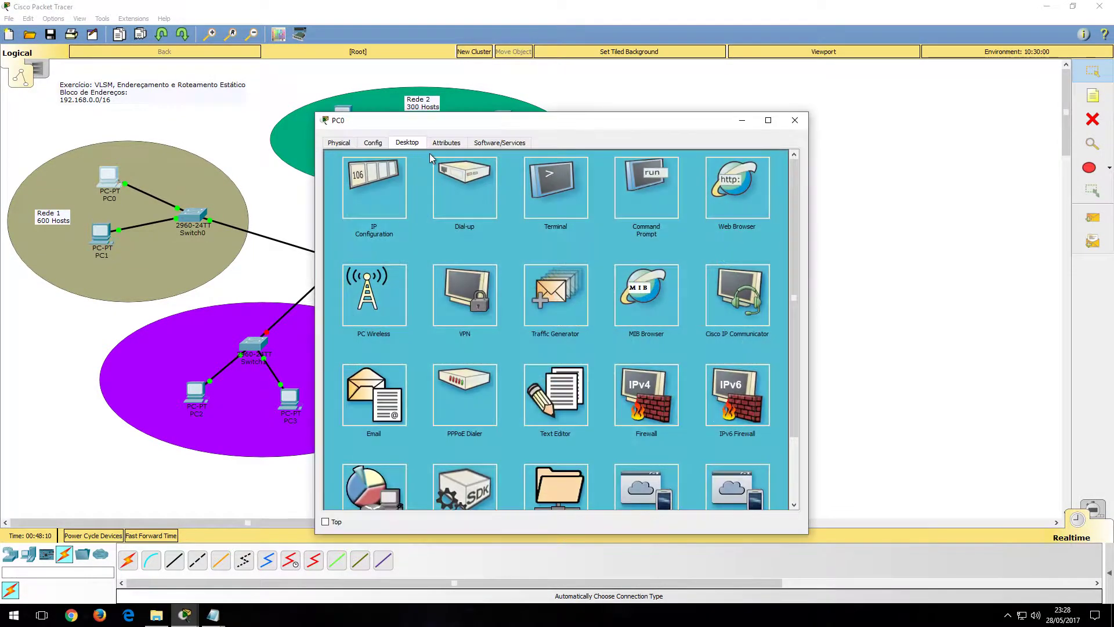
pyautogui.click(383, 184)
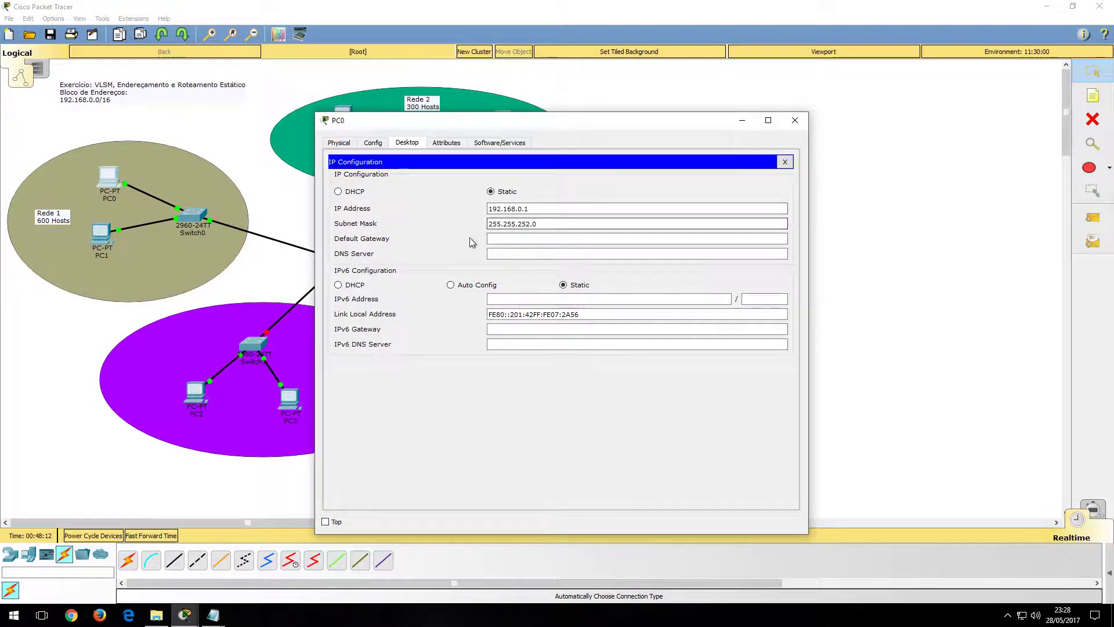
pyautogui.moveTo(430, 122); pyautogui.dragTo(500, 83)
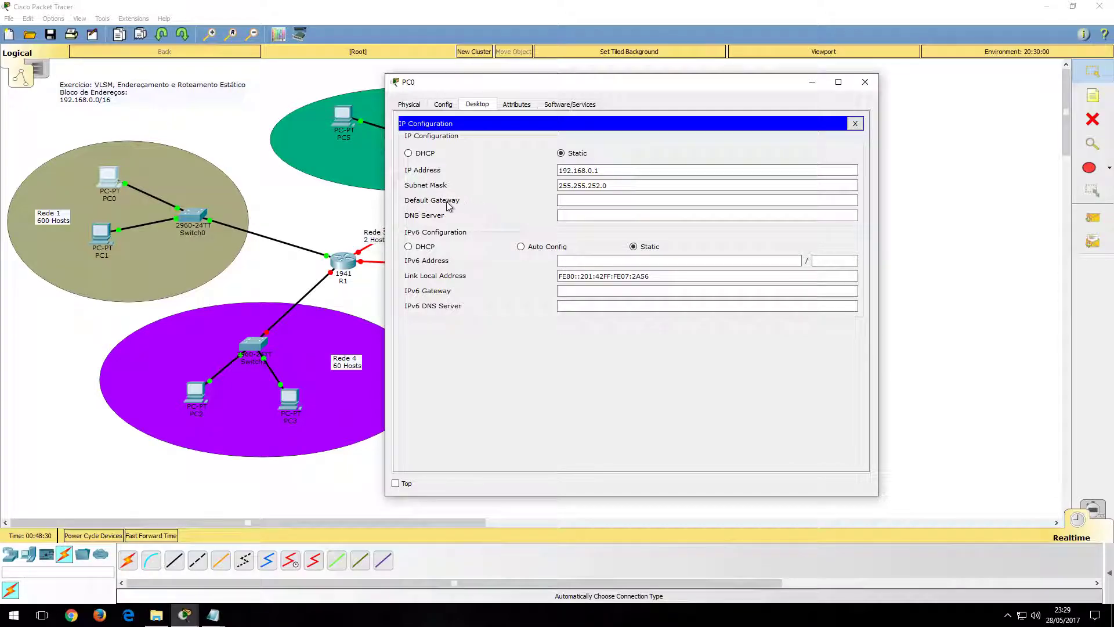
pyautogui.click(568, 200)
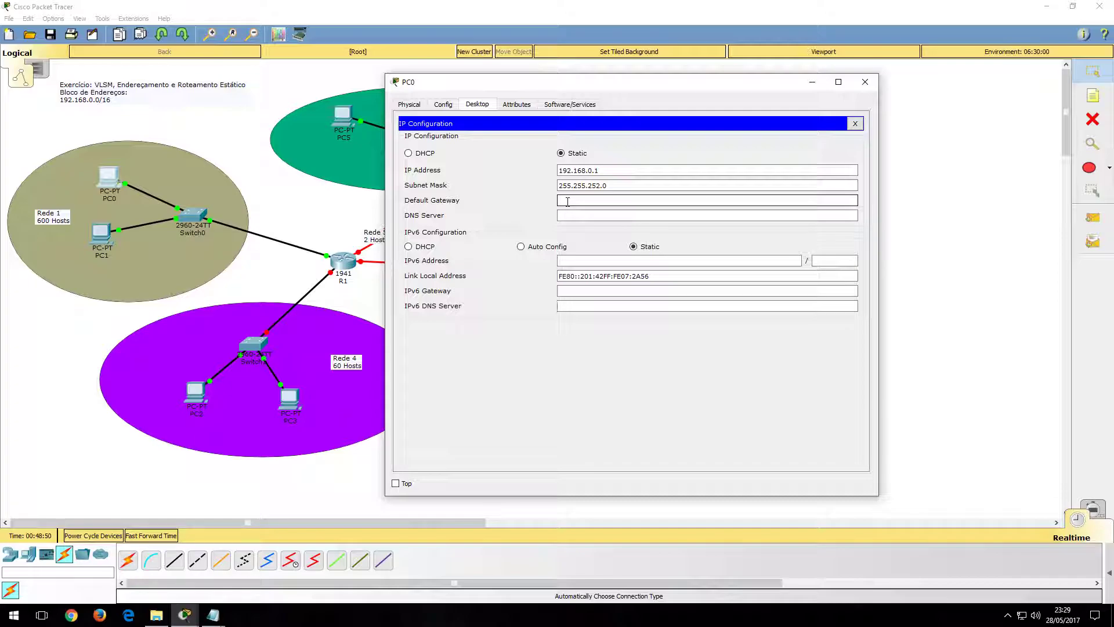
pyautogui.write('3.254')
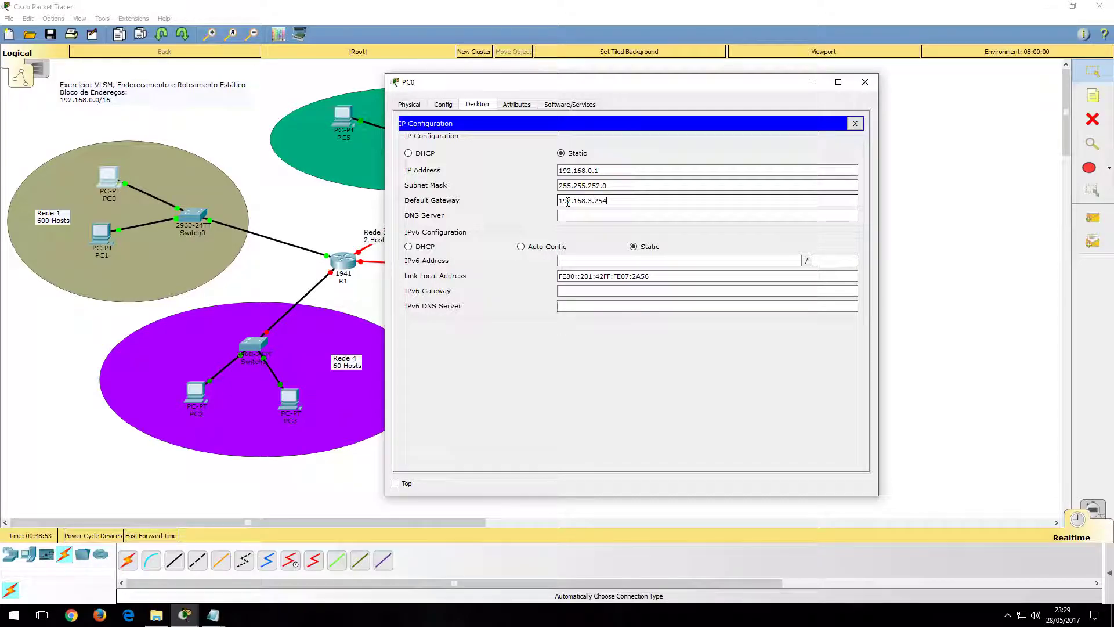
pyautogui.click(855, 124)
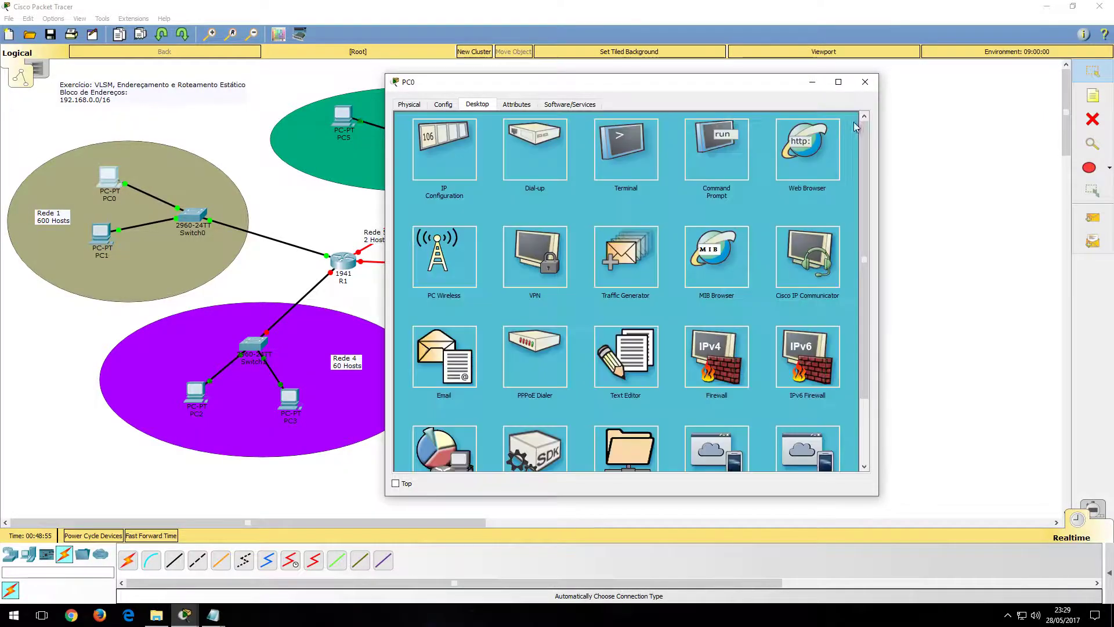
pyautogui.click(864, 82)
# Set PC1's default gateway to 192.168.3.254 in its IP configuration and close the device window.
pyautogui.click(101, 232)
pyautogui.click(401, 201)
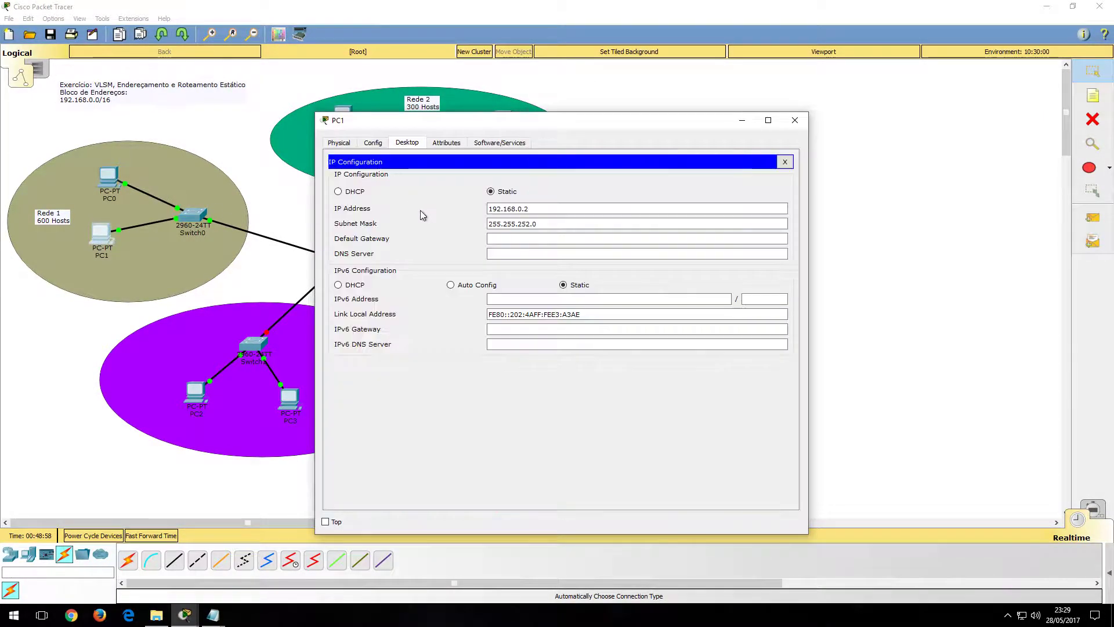
pyautogui.click(525, 237)
pyautogui.write('192.168.3.254')
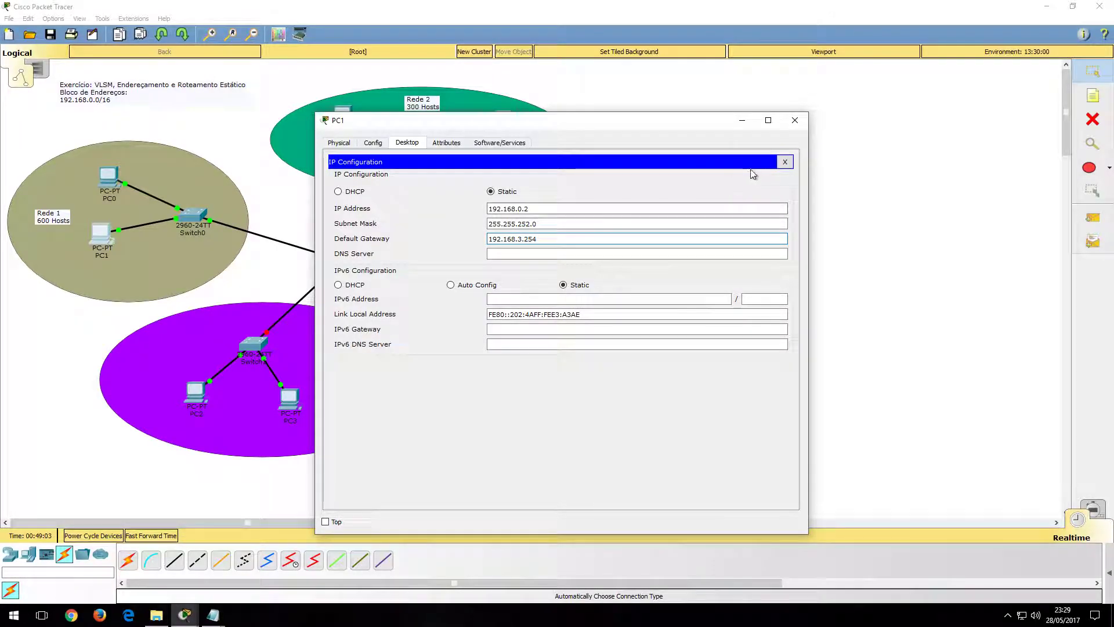
pyautogui.click(785, 162)
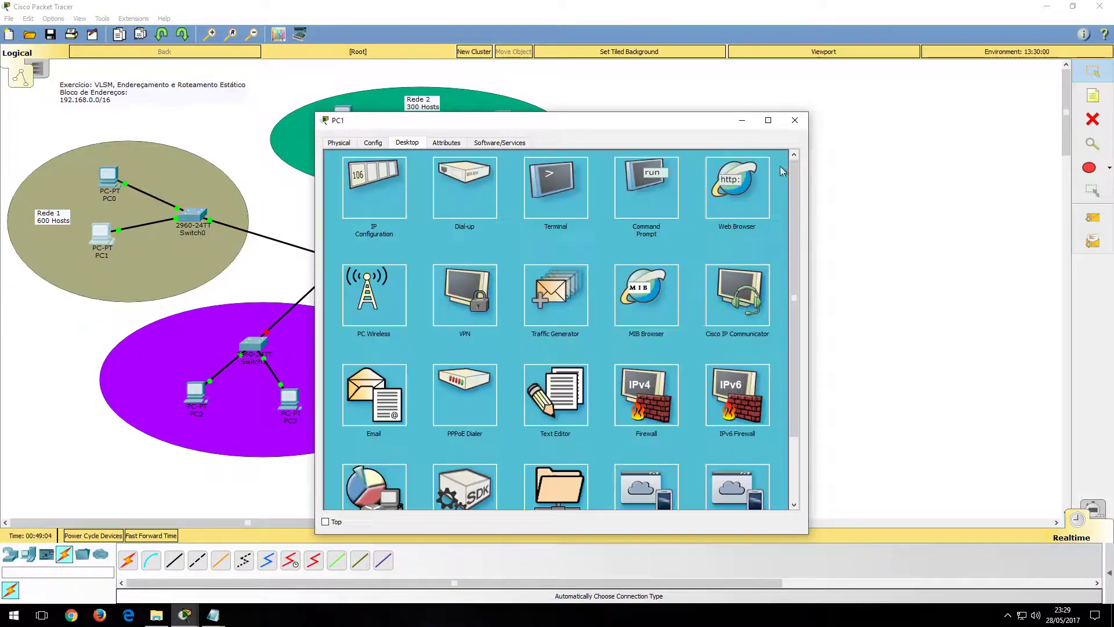
pyautogui.click(796, 121)
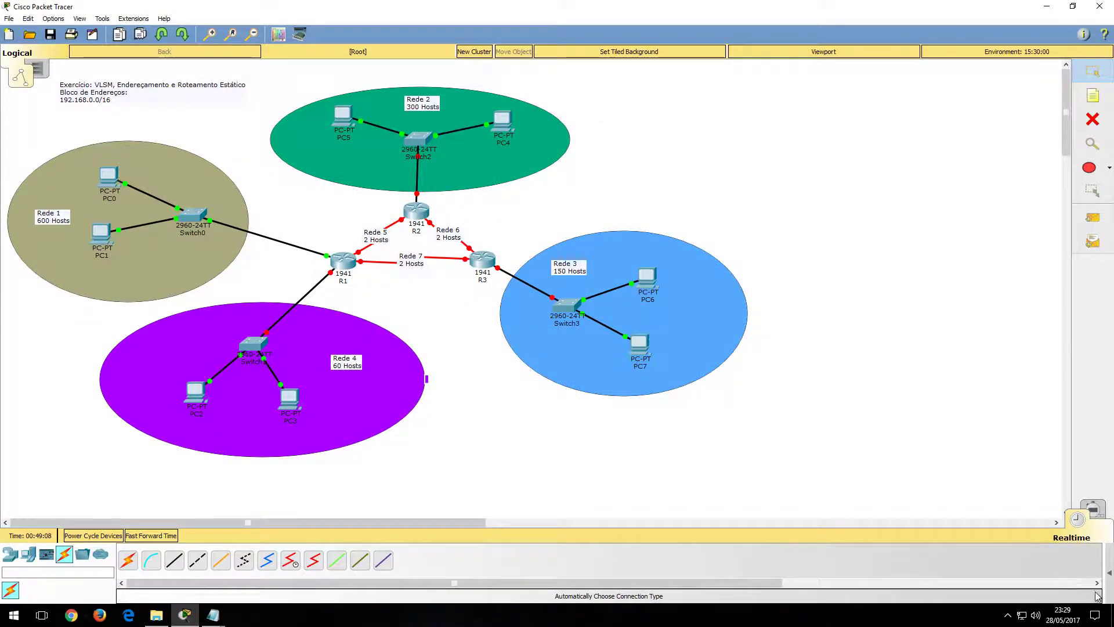
# Show the PDU list and send a simple PDU from PC0 to PC1 to test connectivity within Rede 1.
pyautogui.click(1109, 572)
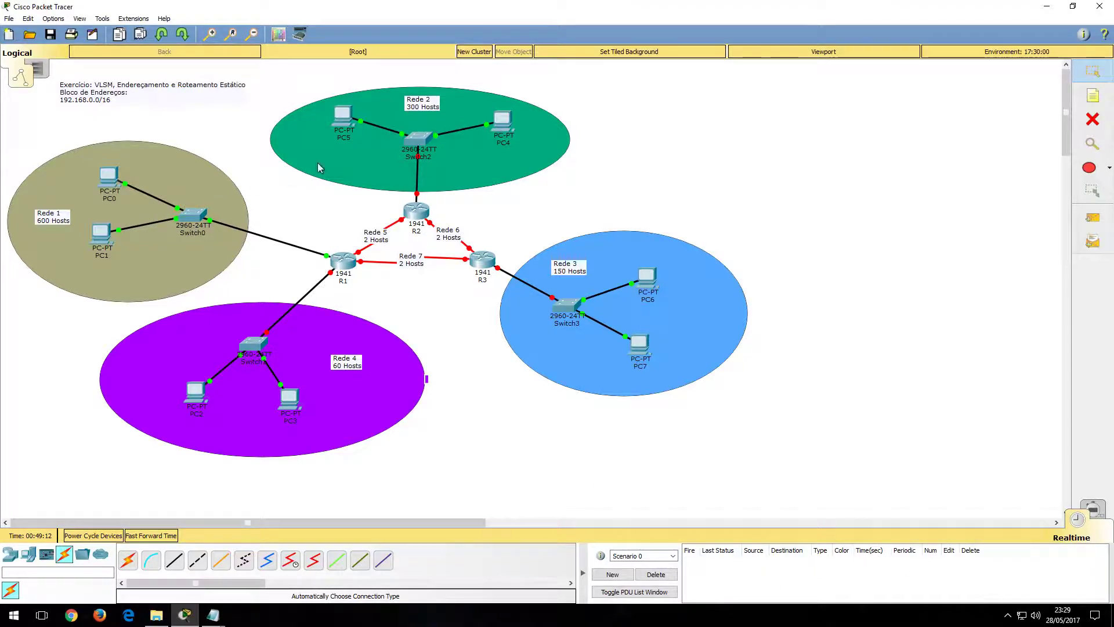
pyautogui.click(1085, 224)
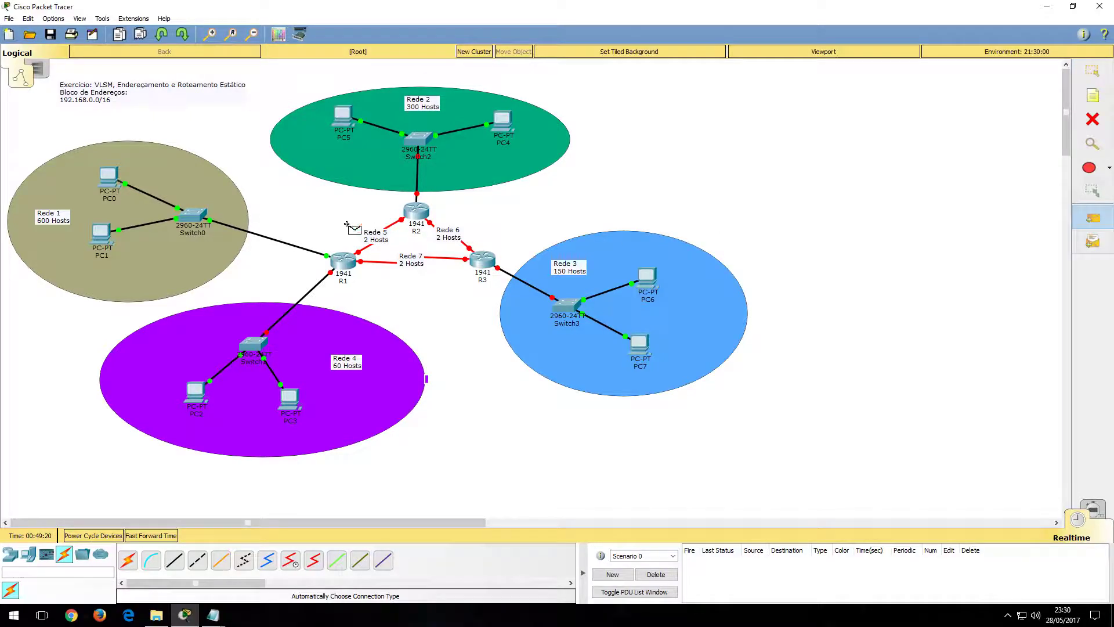
pyautogui.click(111, 176)
pyautogui.click(101, 233)
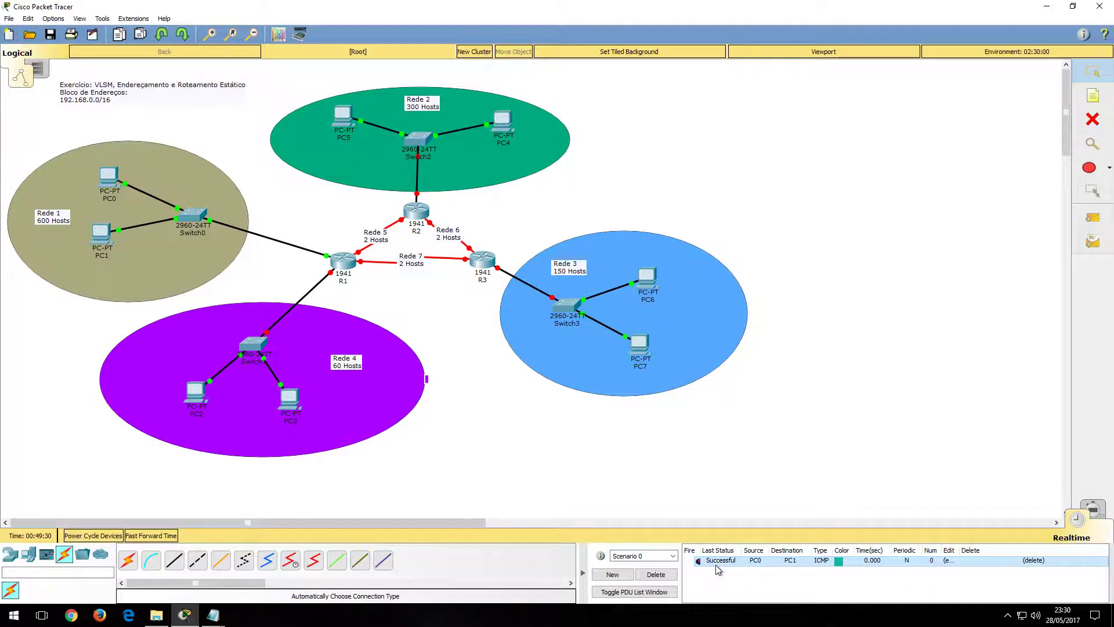
# Send simple PDUs from PC0 to R1 and from PC1 to R1, and delete the test scenario to clear the PDU list.
pyautogui.press('p')
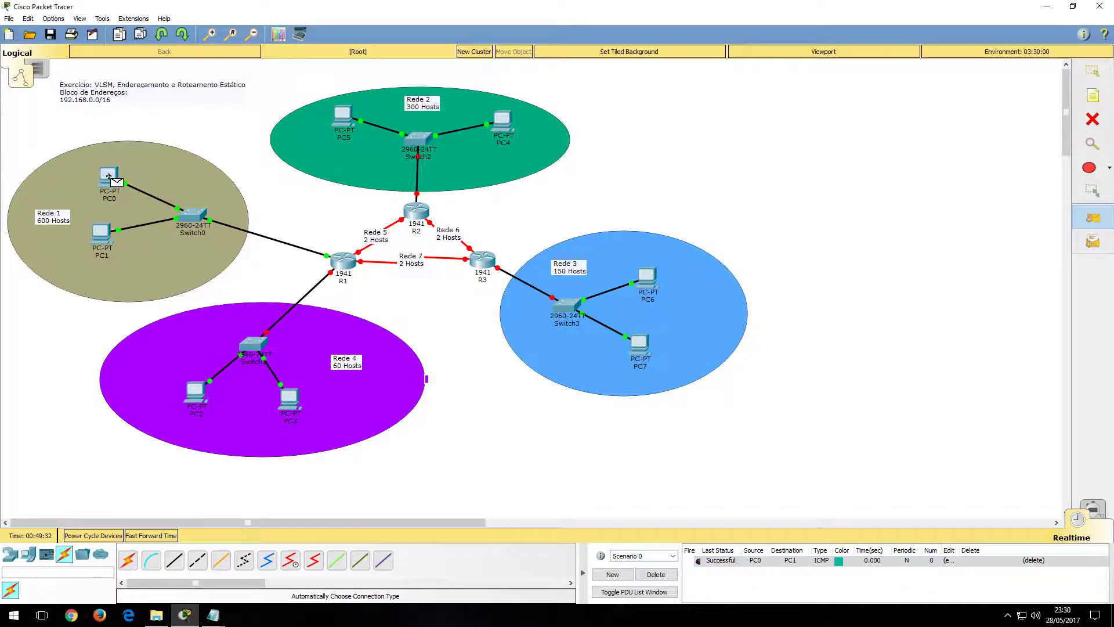
pyautogui.click(109, 176)
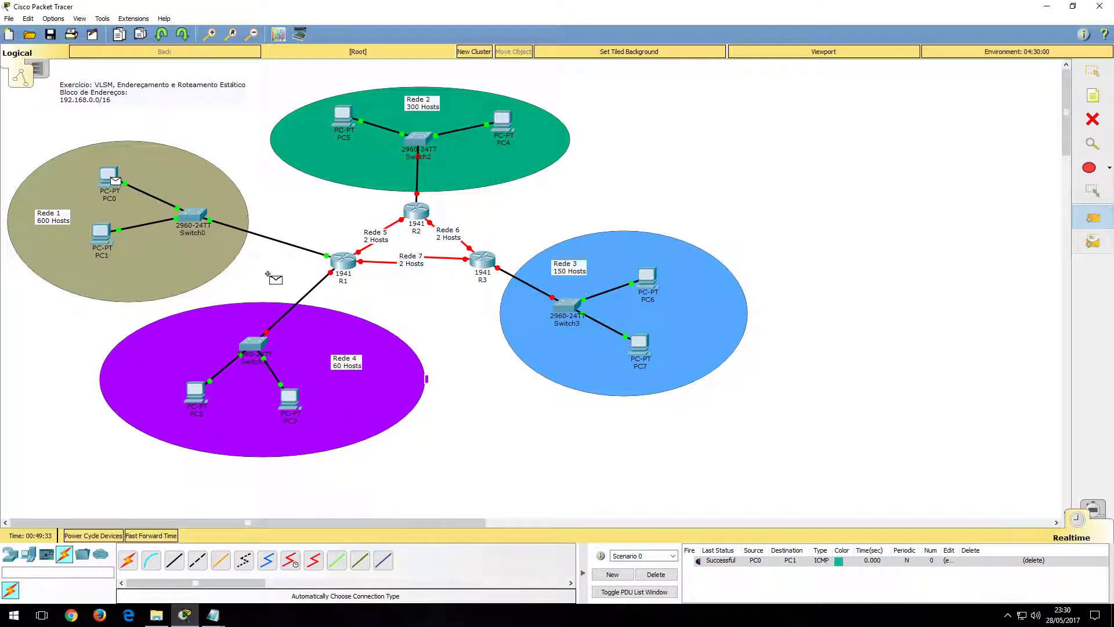
pyautogui.click(343, 261)
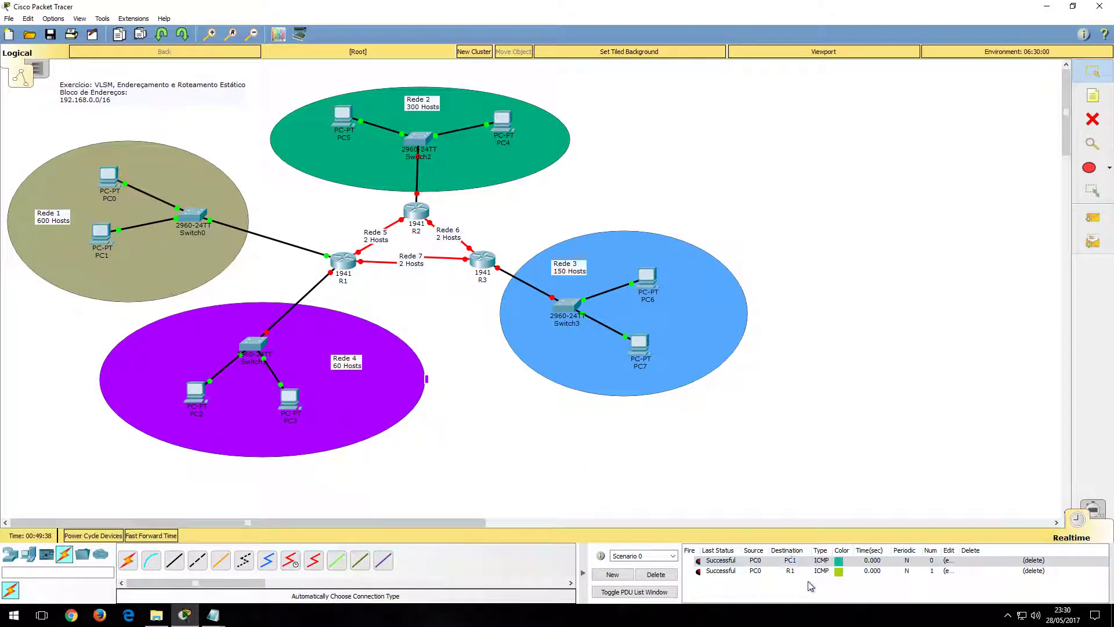
pyautogui.press('p')
pyautogui.click(102, 234)
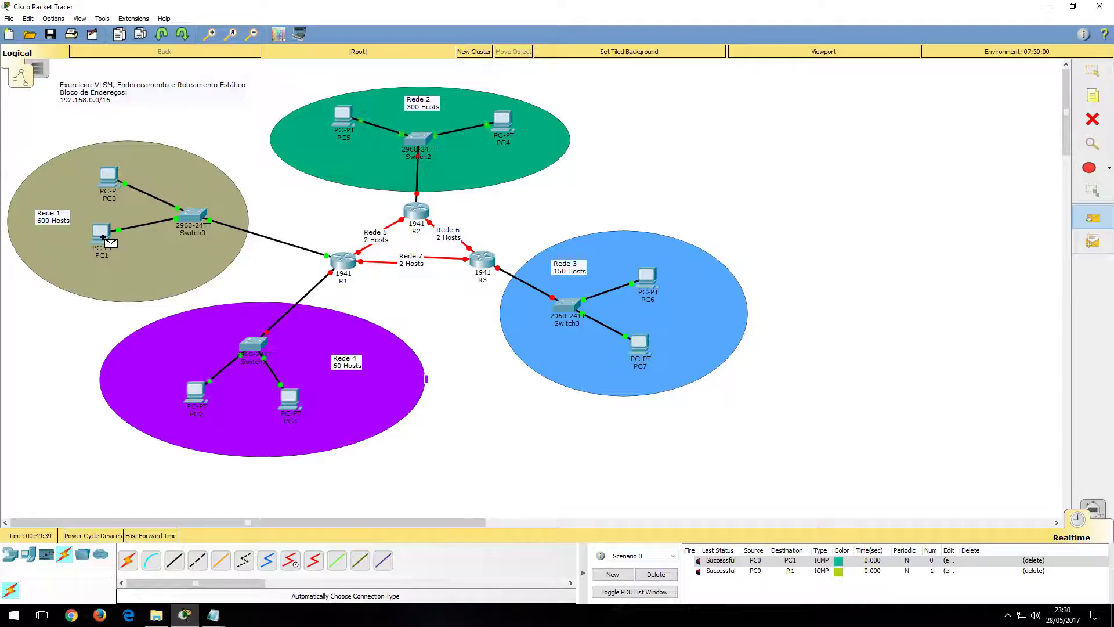
pyautogui.click(345, 263)
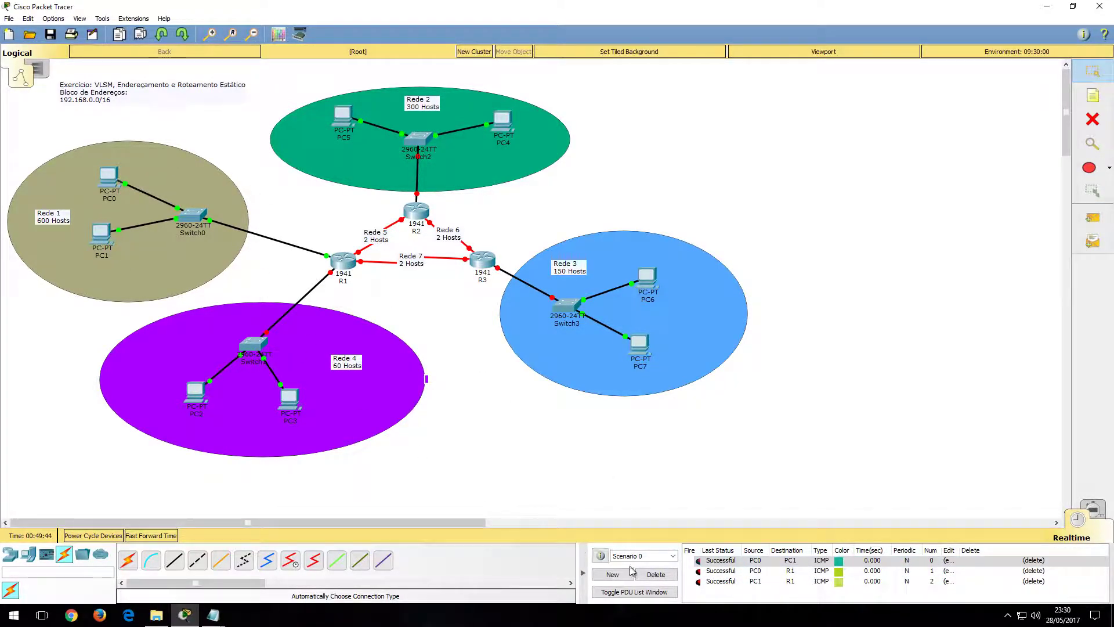
pyautogui.click(667, 575)
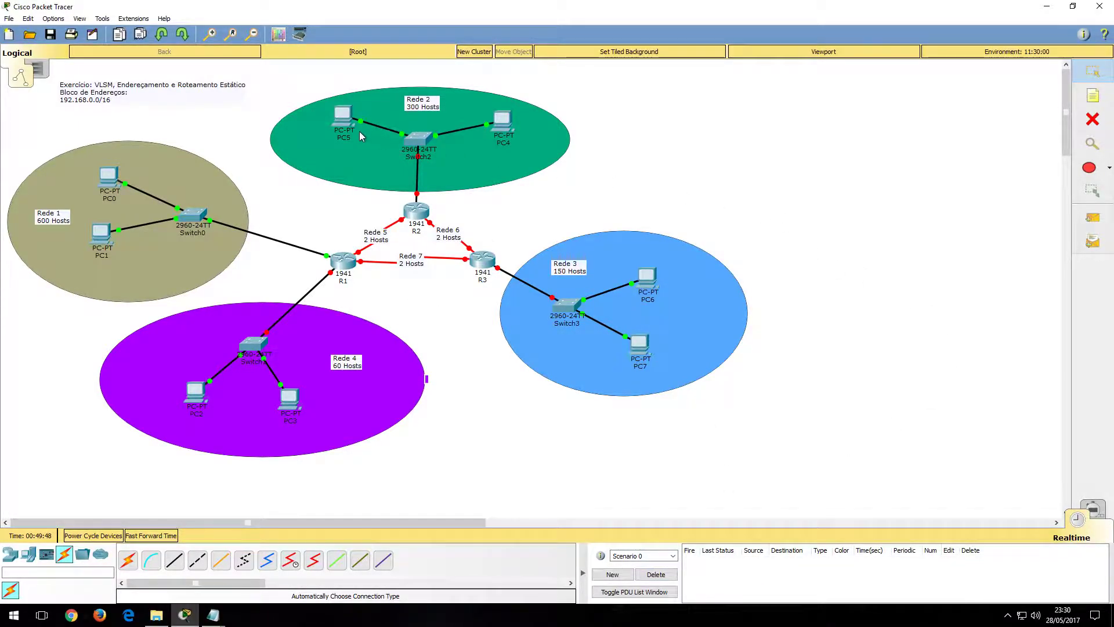
# Bring up PC5's IP configuration and consult Rede 2's network and mask in the Notepad subnet notes.
pyautogui.click(343, 117)
pyautogui.click(374, 144)
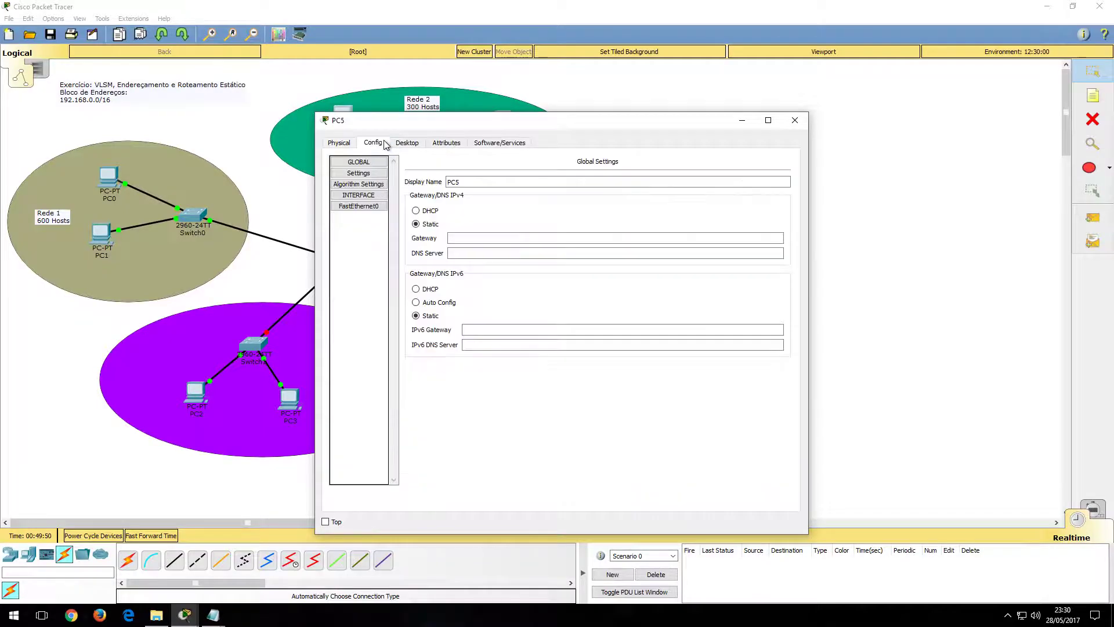
pyautogui.click(408, 143)
pyautogui.click(367, 184)
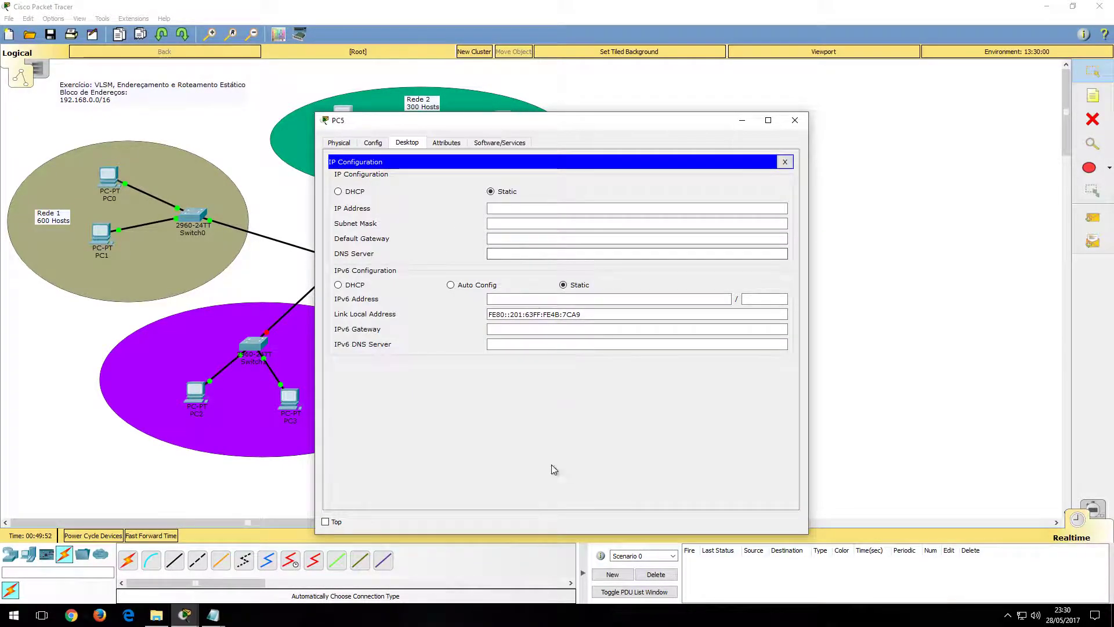
pyautogui.moveTo(214, 616)
pyautogui.click(281, 580)
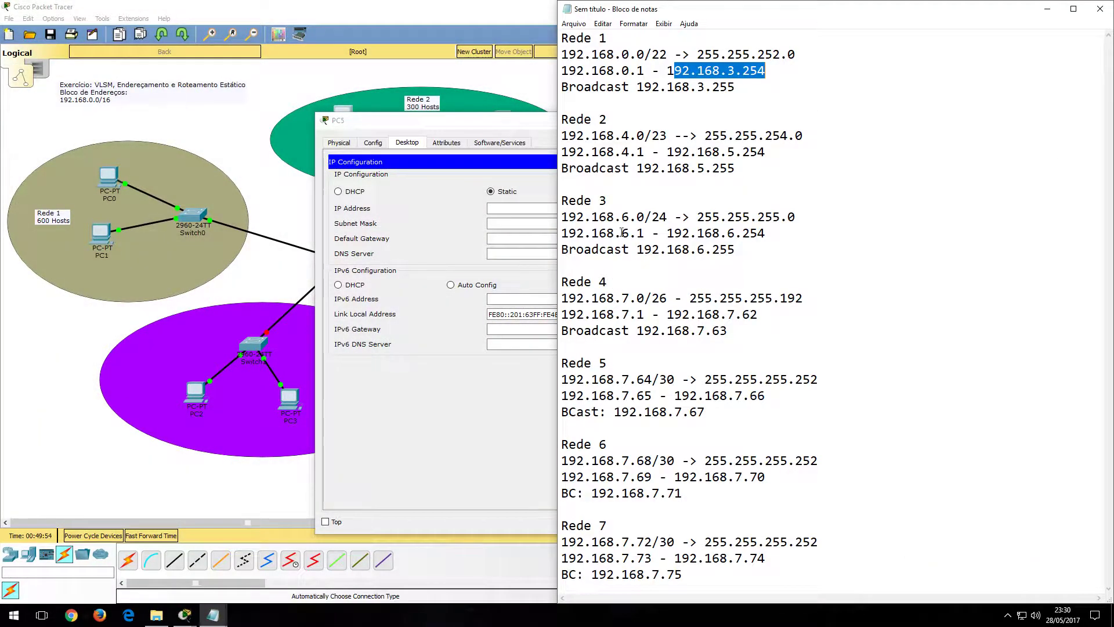
pyautogui.moveTo(569, 136); pyautogui.dragTo(750, 137)
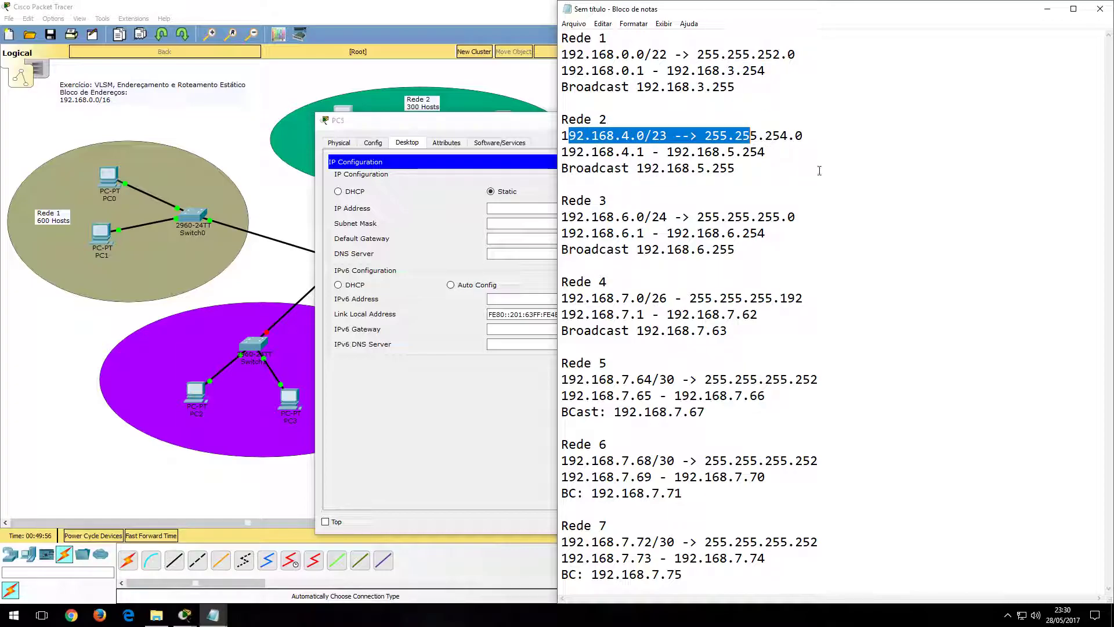
pyautogui.click(1100, 9)
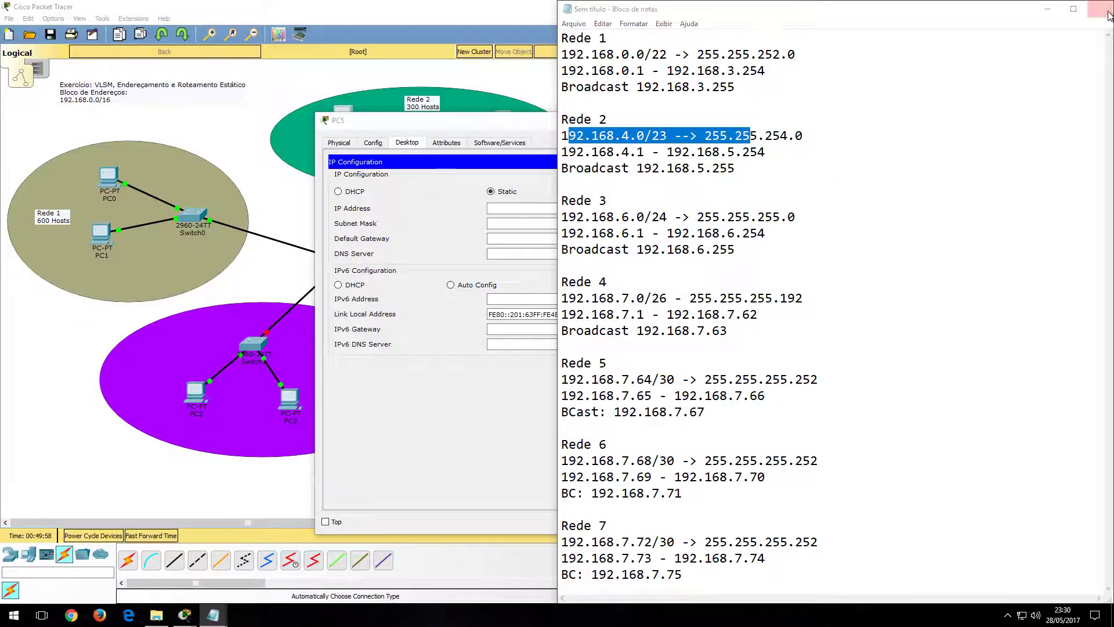
# Set PC5's IP address to 192.168.4.1 with subnet mask 255.255.254.0, keeping its window clear of the subnet notes.
pyautogui.click(627, 310)
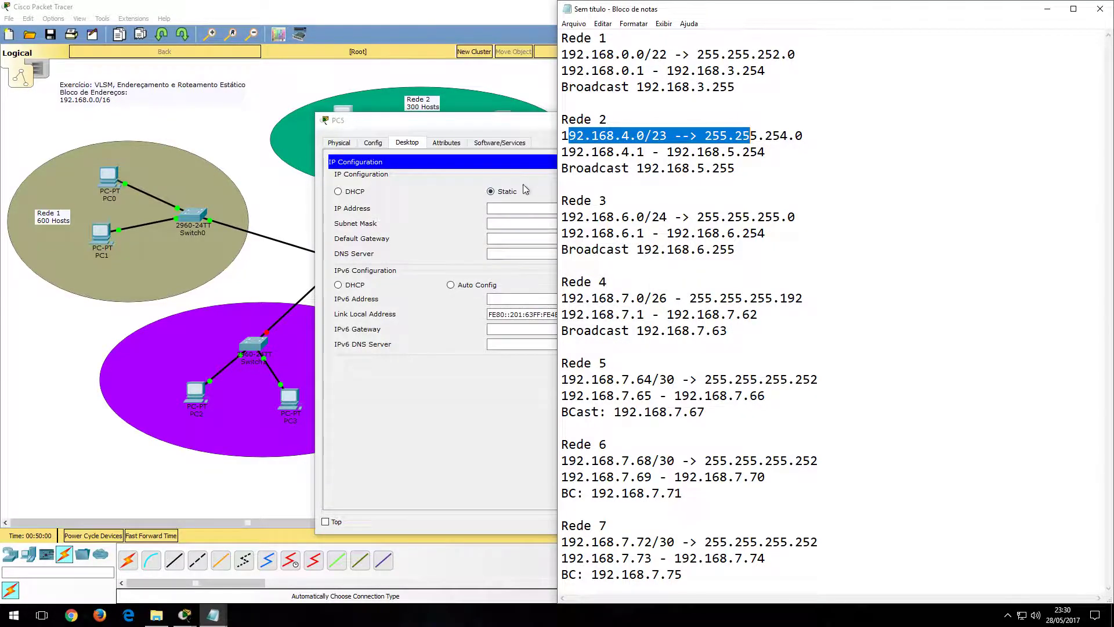
pyautogui.click(536, 223)
pyautogui.click(538, 208)
pyautogui.write('192.168.4.1')
pyautogui.click(568, 224)
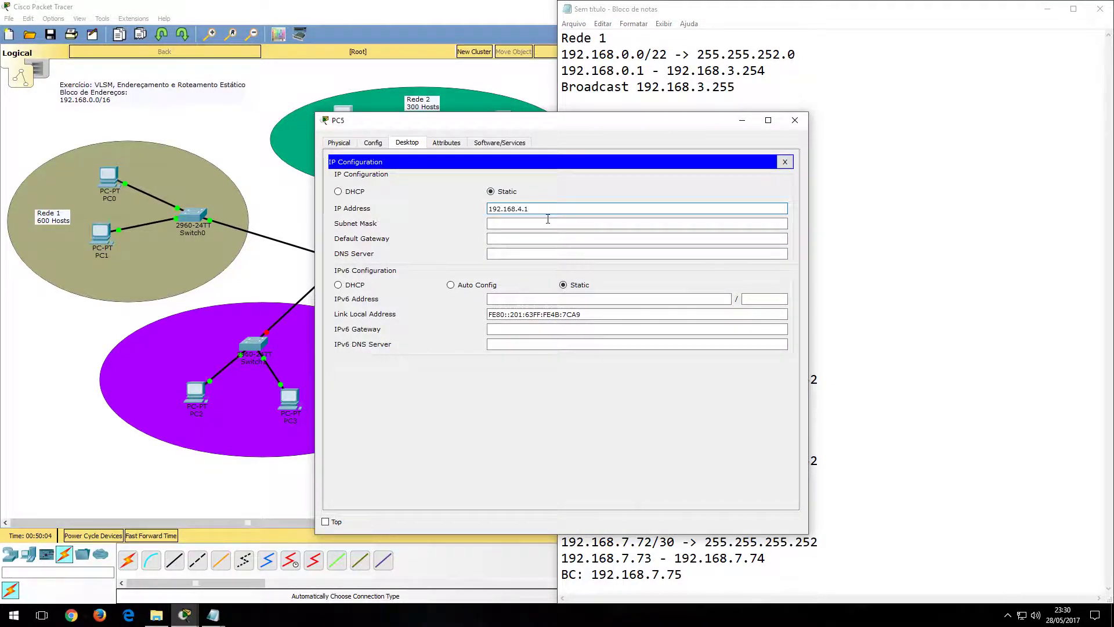
pyautogui.moveTo(655, 121); pyautogui.dragTo(381, 47)
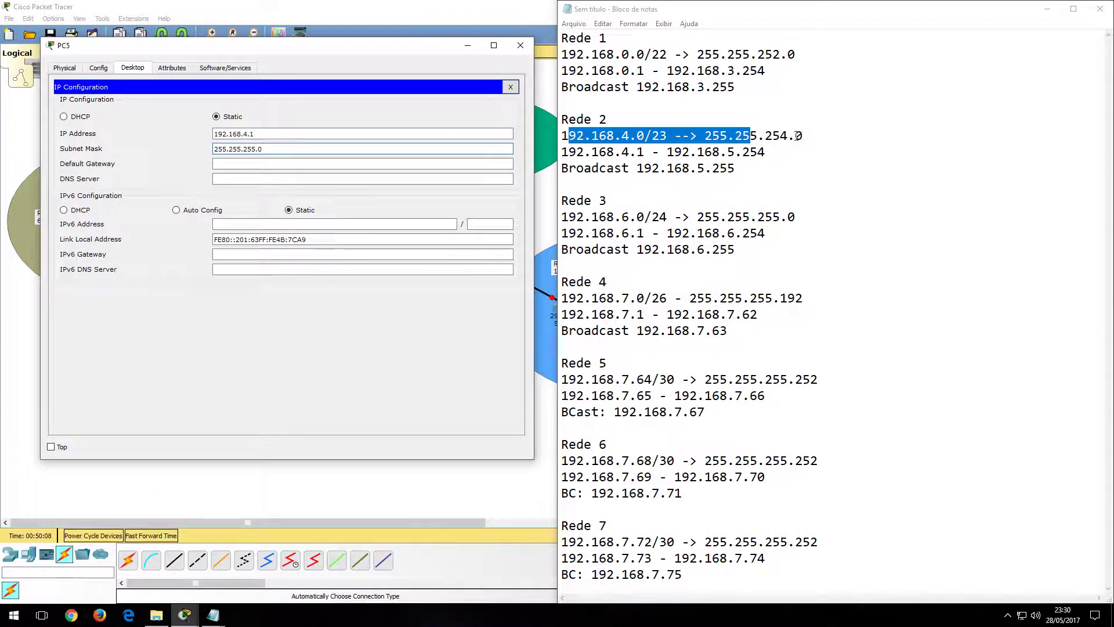
pyautogui.click(239, 149)
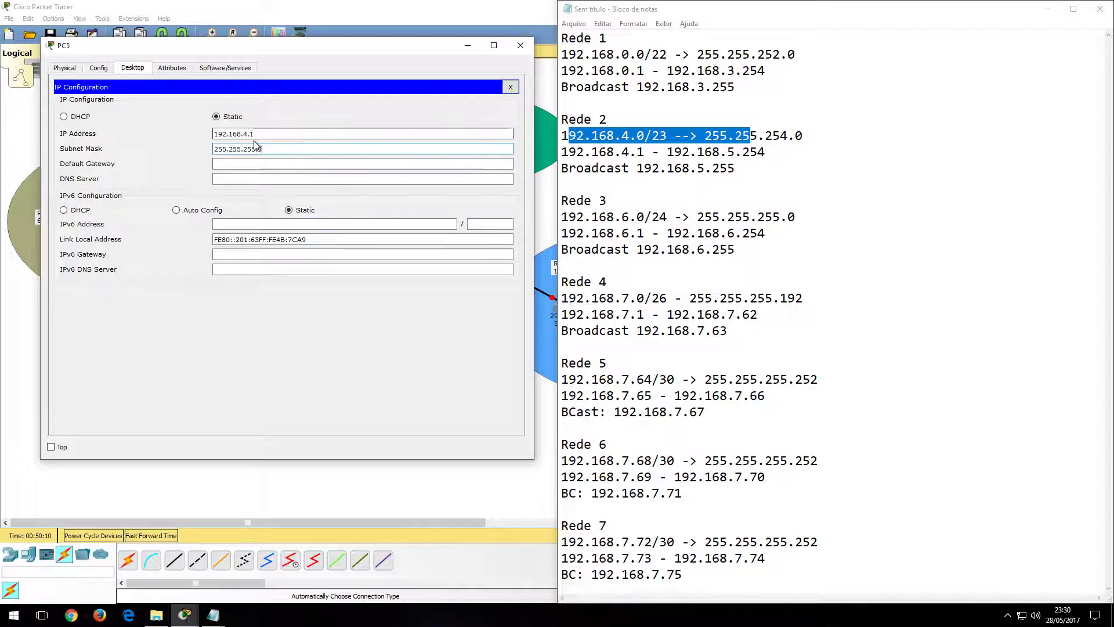
pyautogui.press('BackSpace')
pyautogui.write('4')
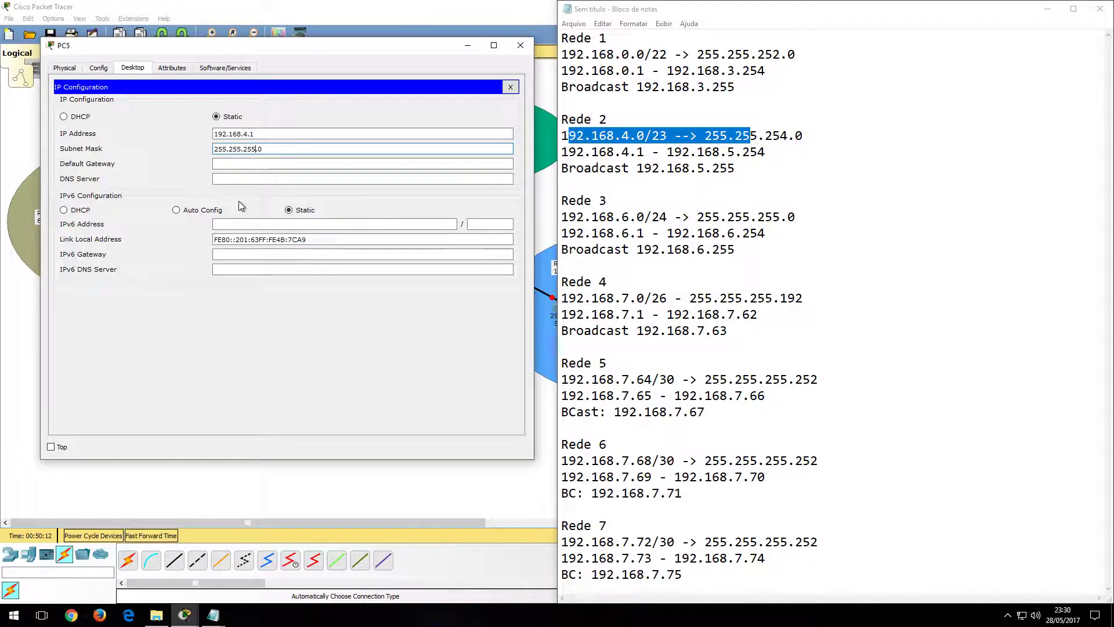
# Set PC5's default gateway to 192.168.5.254, the last host address of Rede 2 in the notes, and close the device window.
pyautogui.click(284, 165)
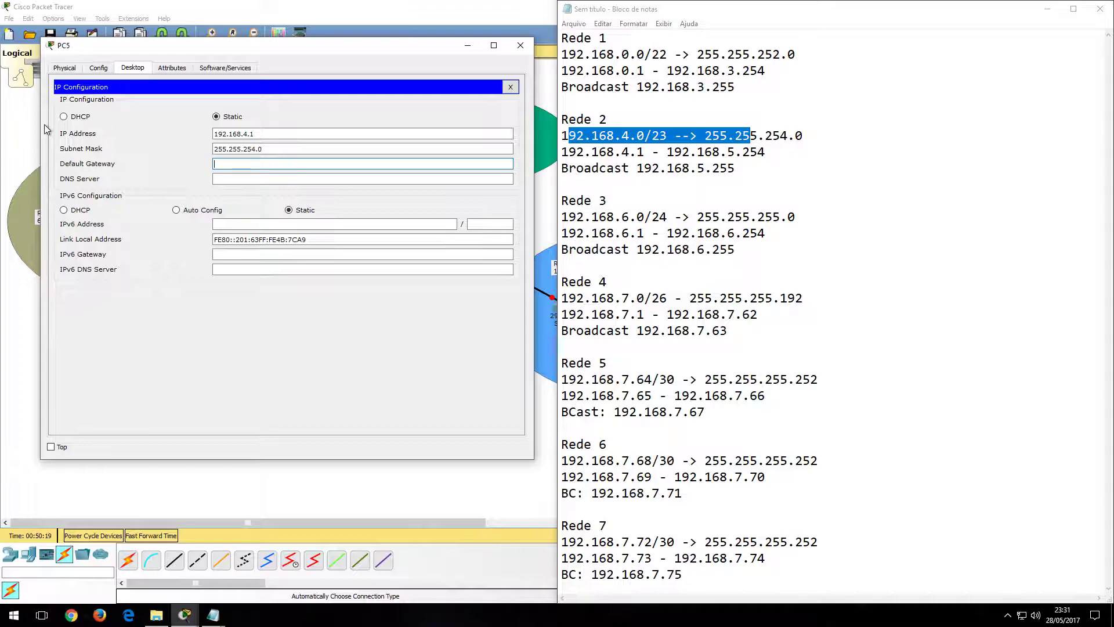
pyautogui.moveTo(766, 151); pyautogui.dragTo(668, 152)
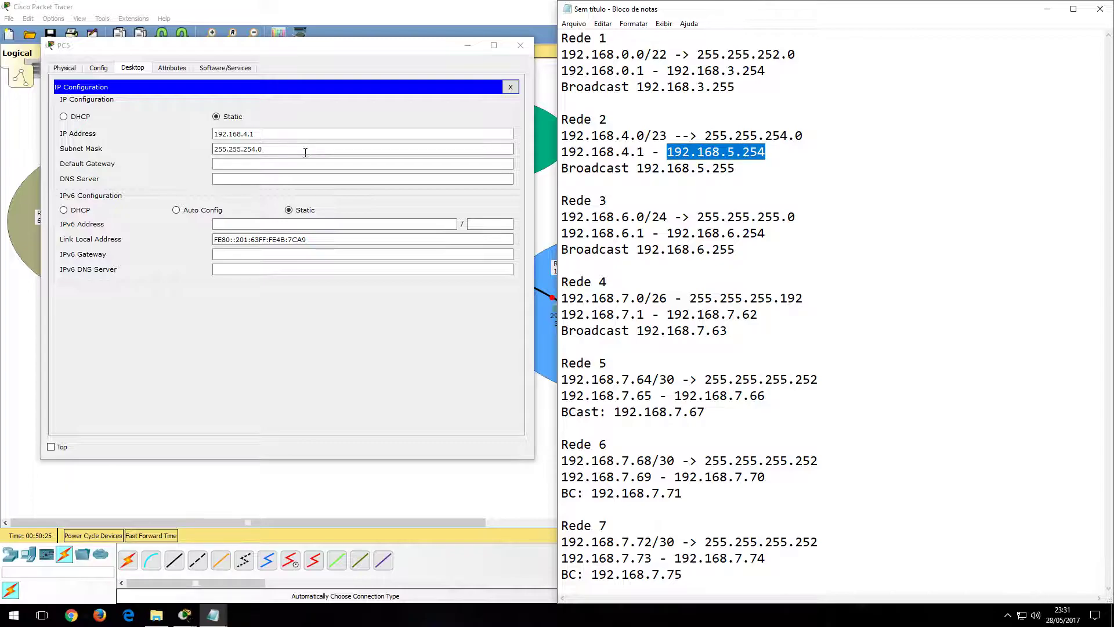
pyautogui.click(292, 167)
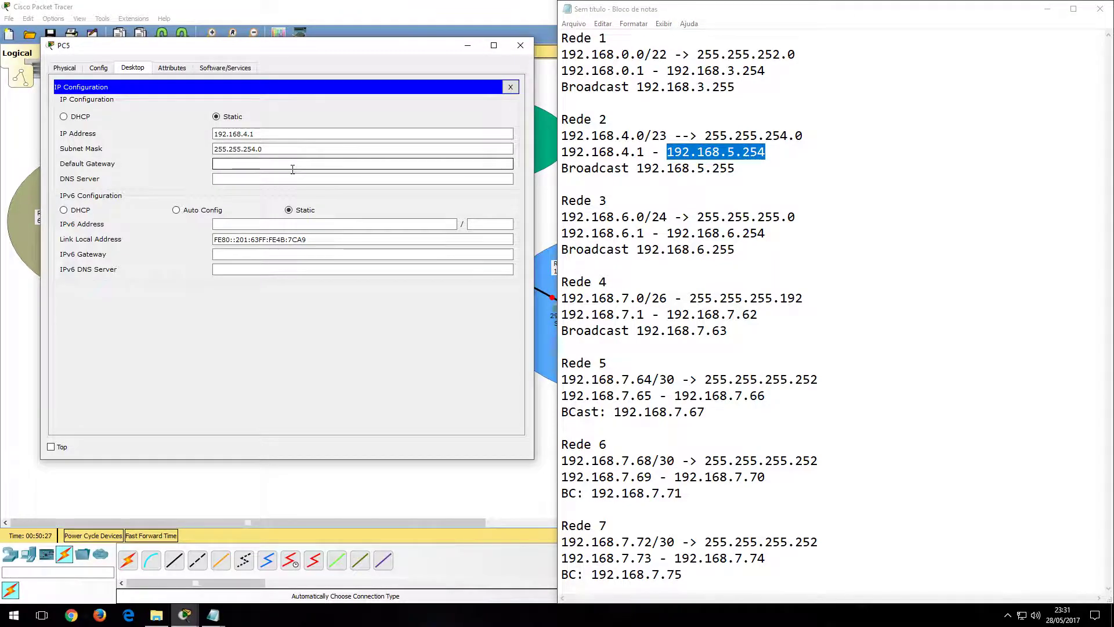
pyautogui.write('192.168.5.254')
pyautogui.click(506, 88)
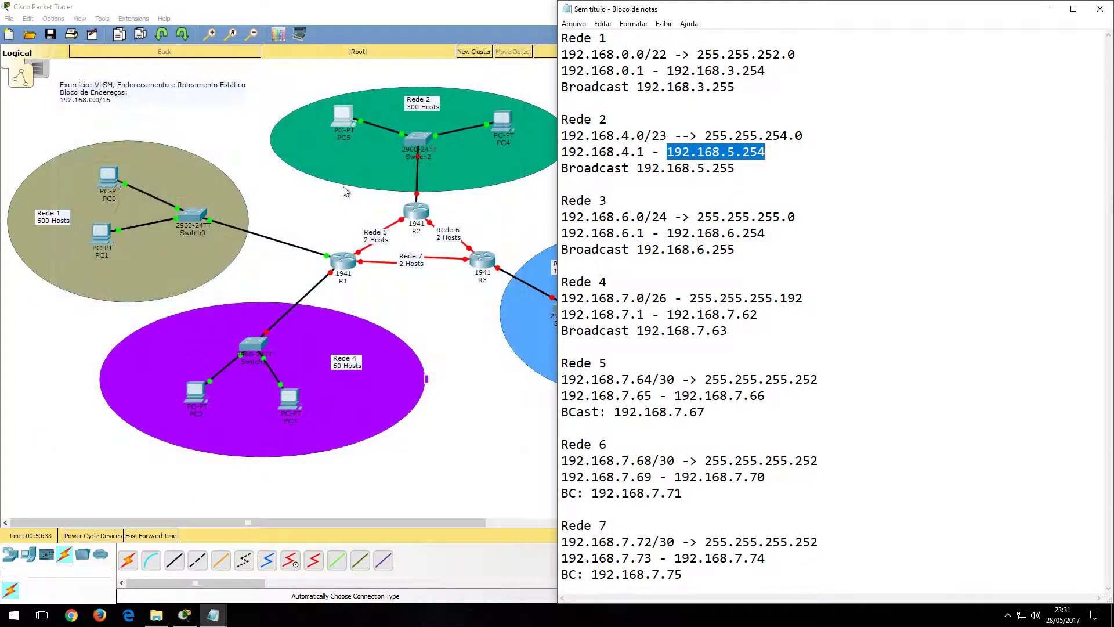
# Set PC4's IP address to 192.168.4.2 with subnet mask 255.255.254.0 in its IP configuration.
pyautogui.click(496, 121)
pyautogui.moveTo(577, 124); pyautogui.dragTo(400, 156)
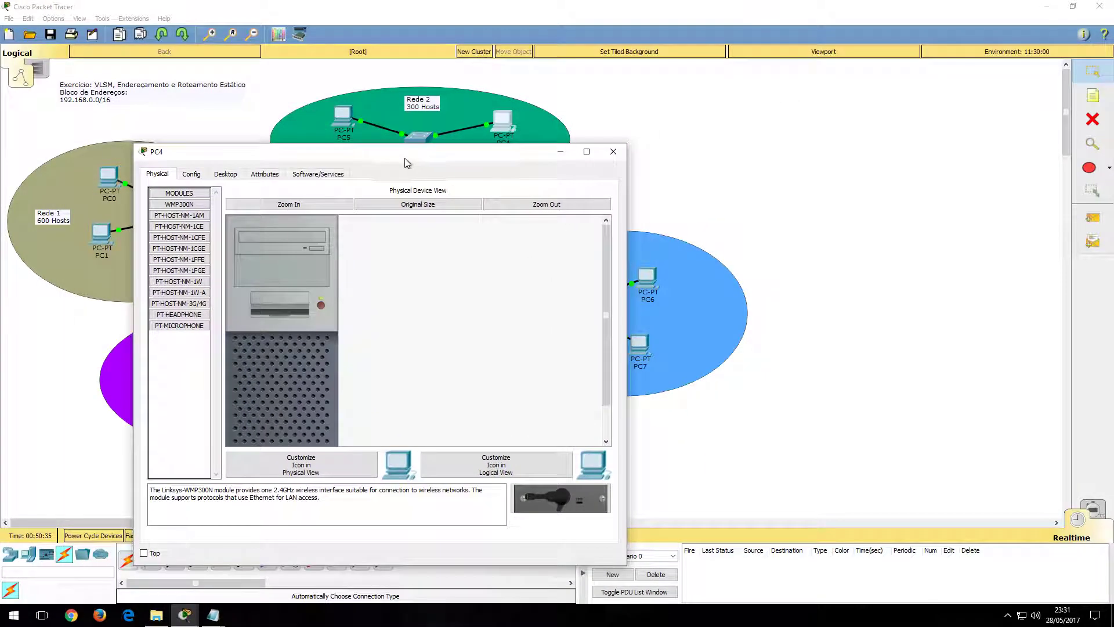
pyautogui.click(226, 174)
pyautogui.click(223, 233)
pyautogui.click(344, 238)
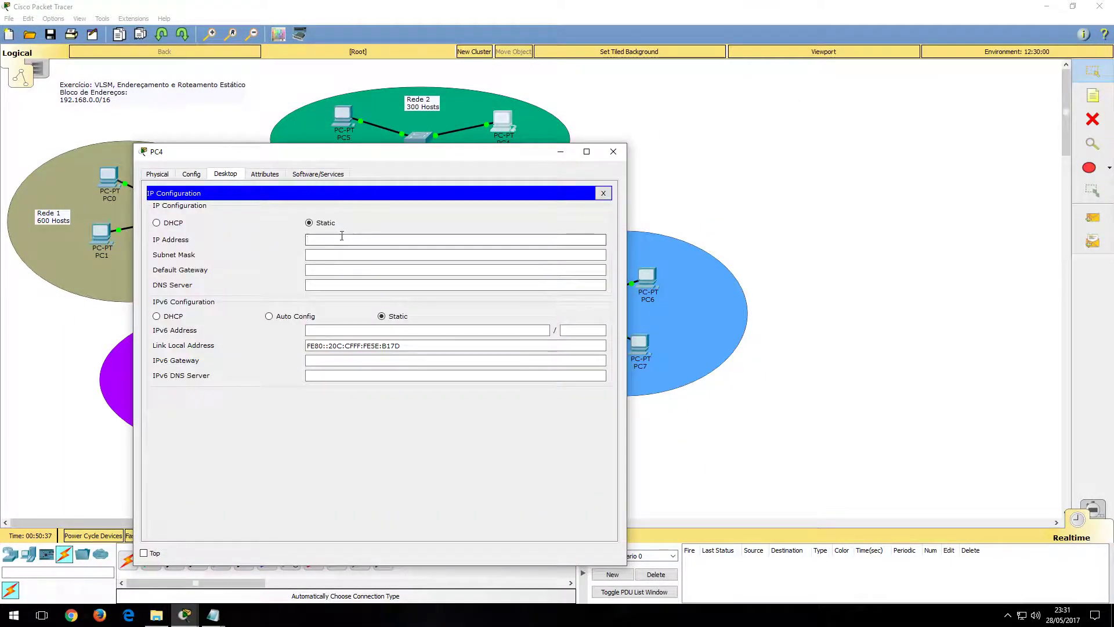
pyautogui.write('192.168.4.2')
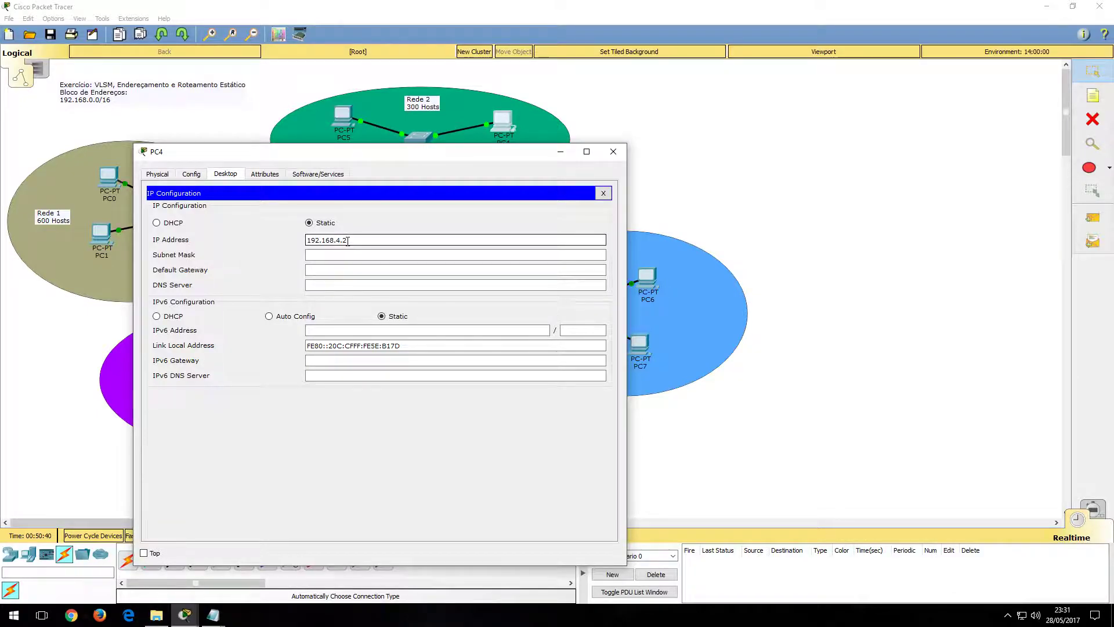
pyautogui.press('Tab')
pyautogui.press('Right')
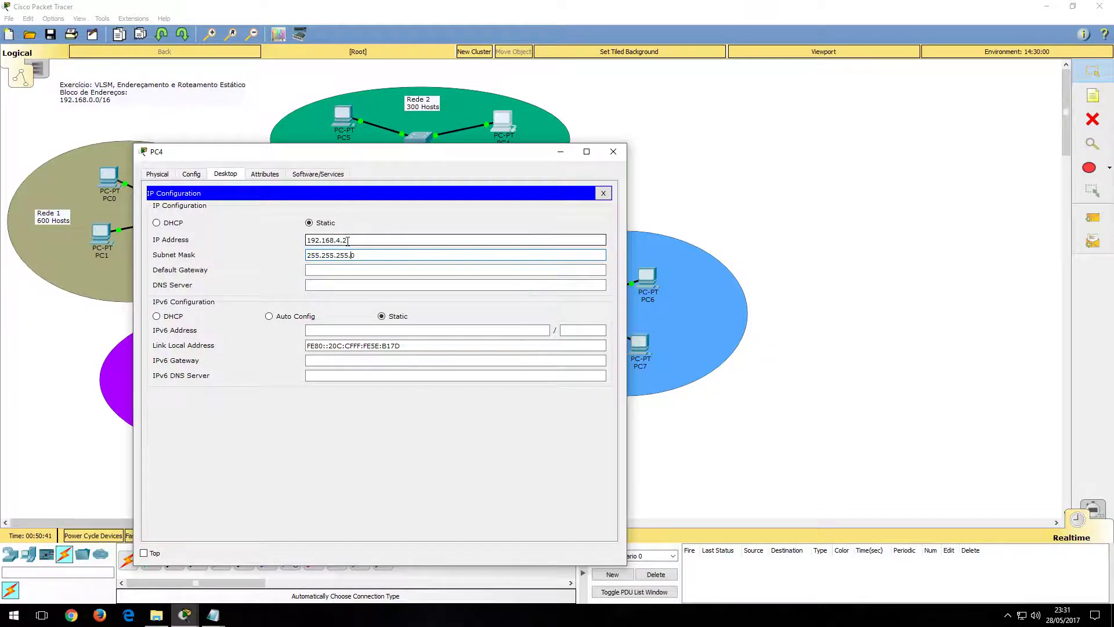
# Set PC4's default gateway to 192.168.5.254 and close the device window.
pyautogui.click(361, 270)
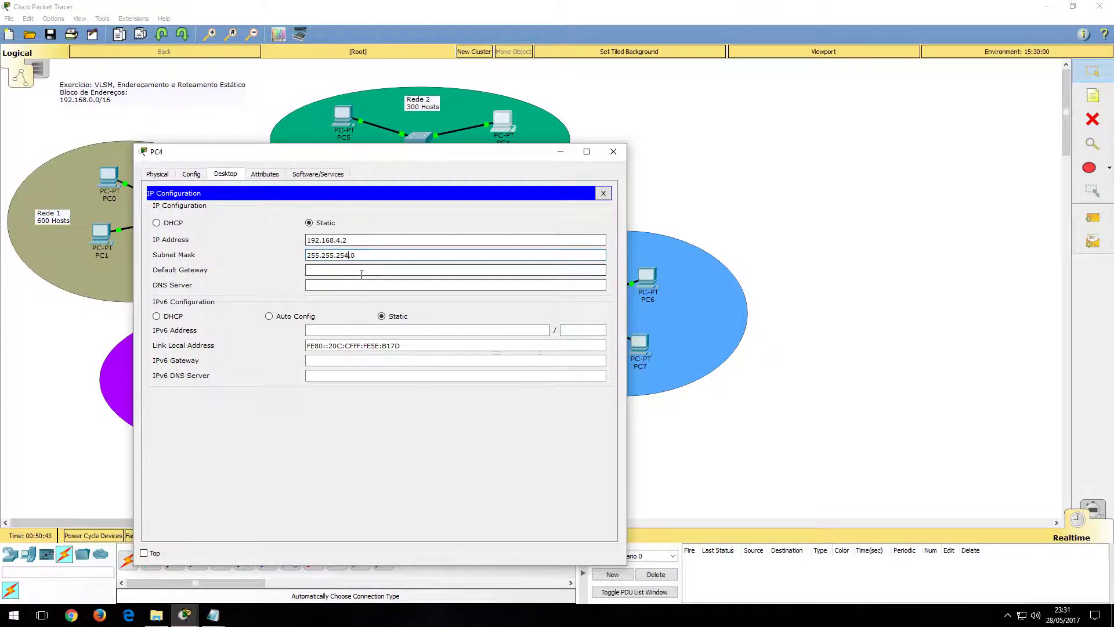
pyautogui.write('19216')
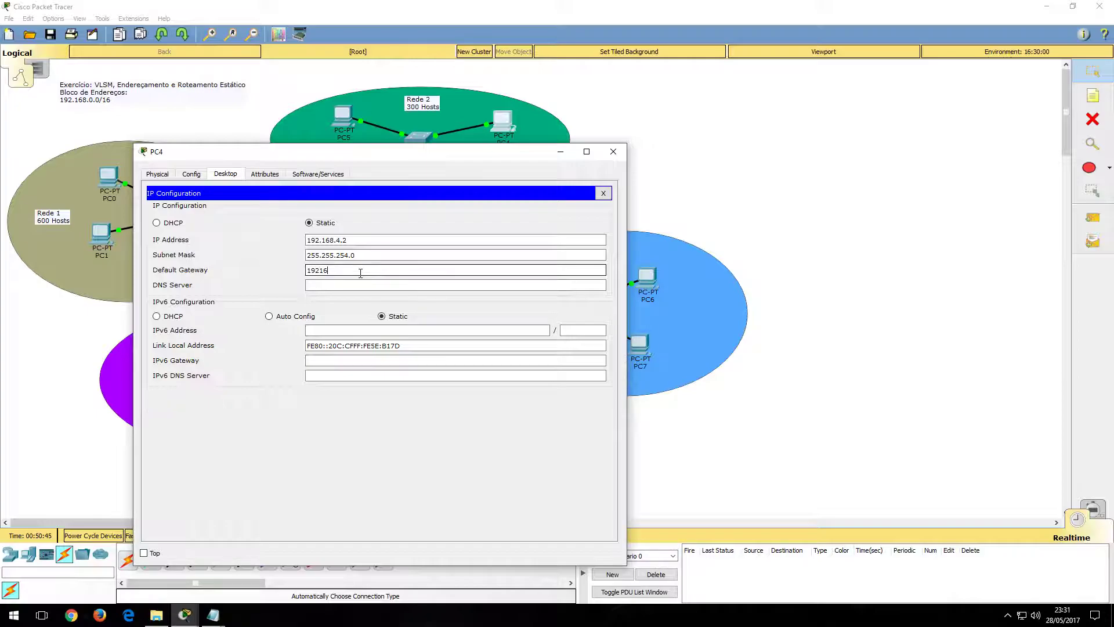
pyautogui.write(';')
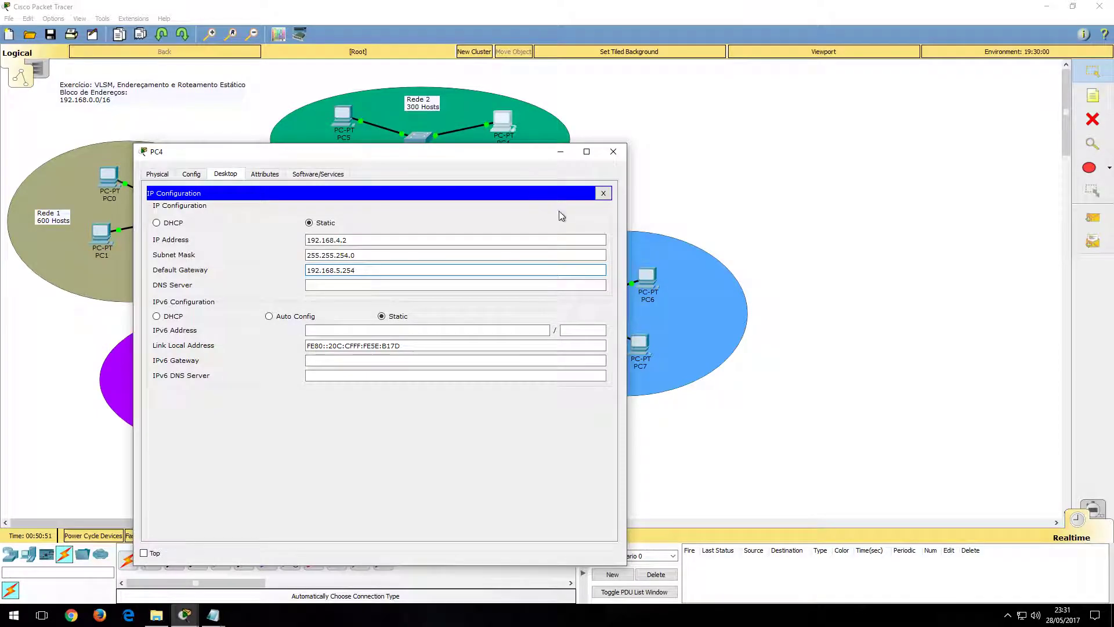
pyautogui.click(603, 192)
pyautogui.click(614, 154)
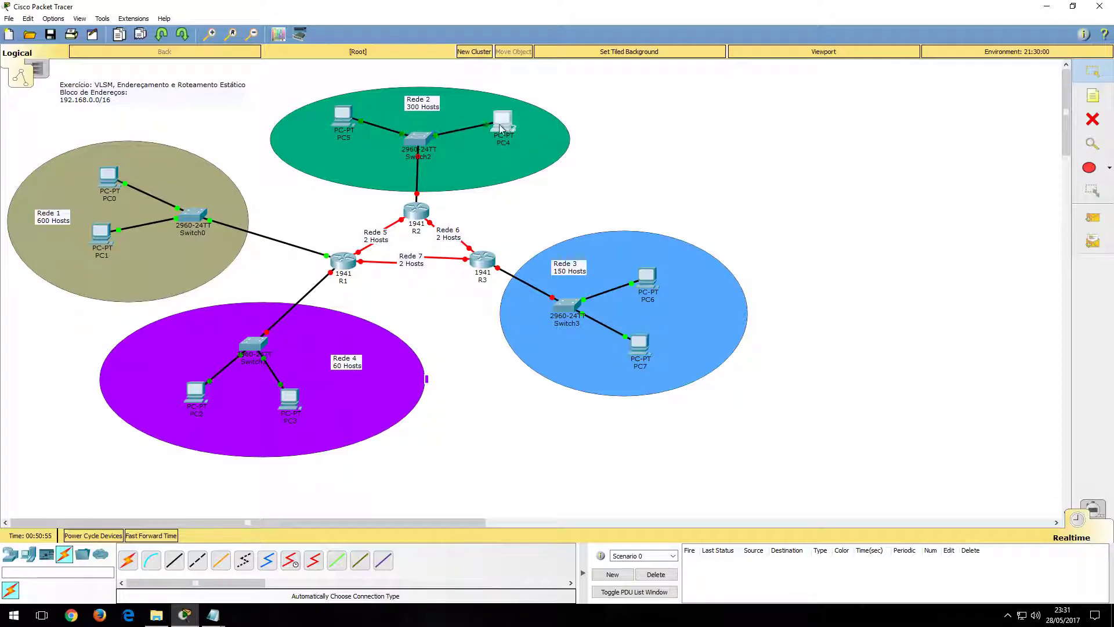
# Turn on port GigabitEthernet0/0 in router R2's configuration, with its window moved clear of Rede 2.
pyautogui.click(423, 214)
pyautogui.moveTo(514, 152); pyautogui.dragTo(775, 114)
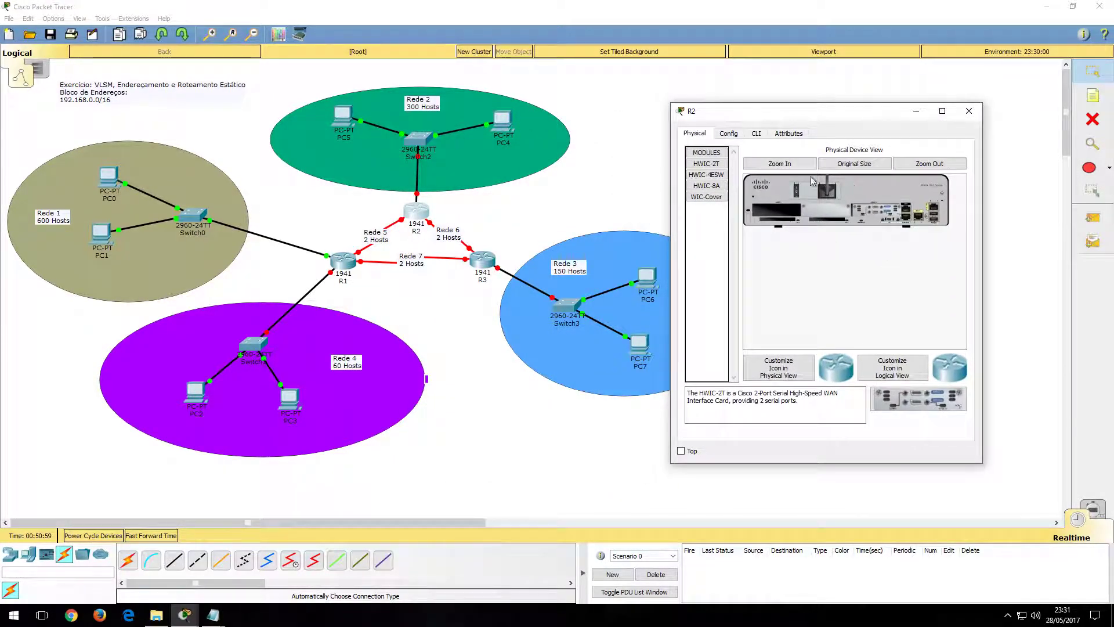
pyautogui.click(729, 134)
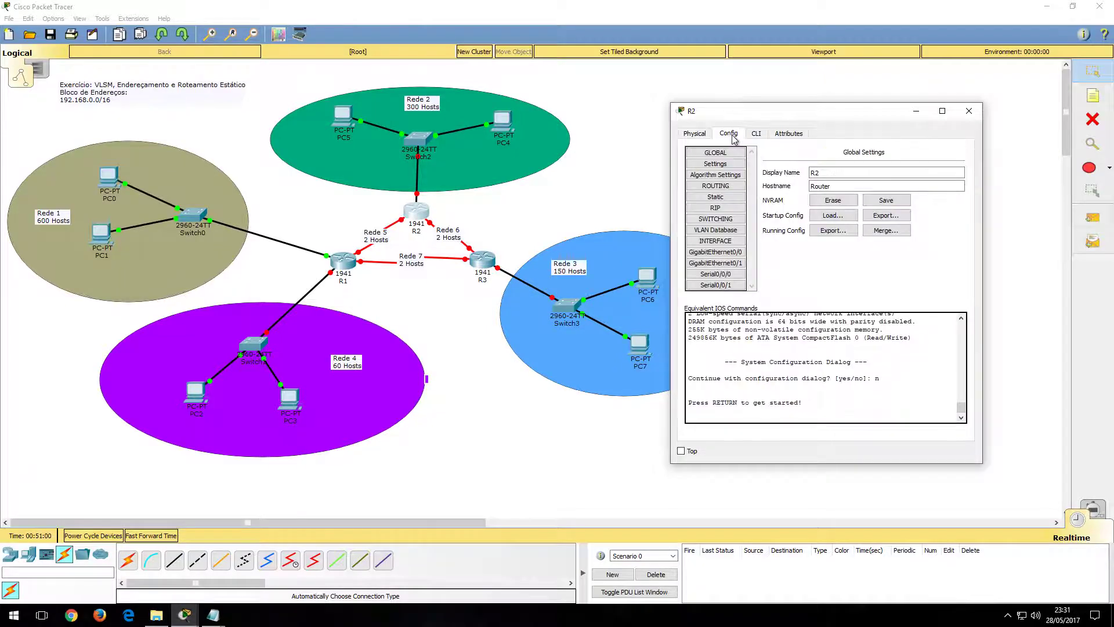
pyautogui.click(716, 252)
pyautogui.click(949, 162)
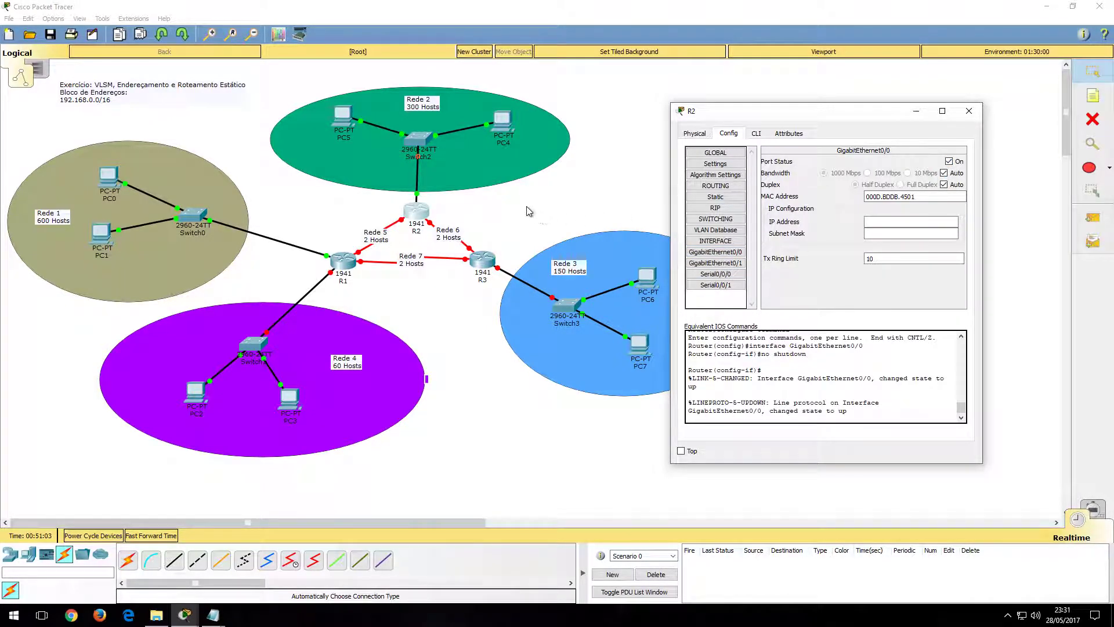
# Set R2's GigabitEthernet0/0 to IP address 192.168.5.254 with subnet mask 255.255.254.0.
pyautogui.click(871, 223)
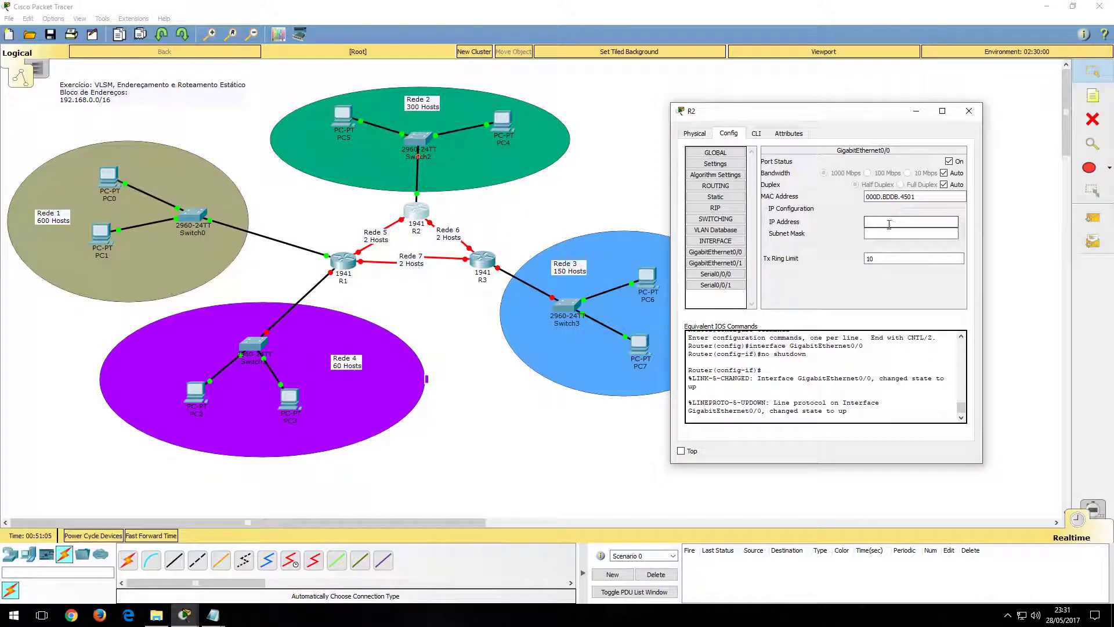
pyautogui.write('192.168.')
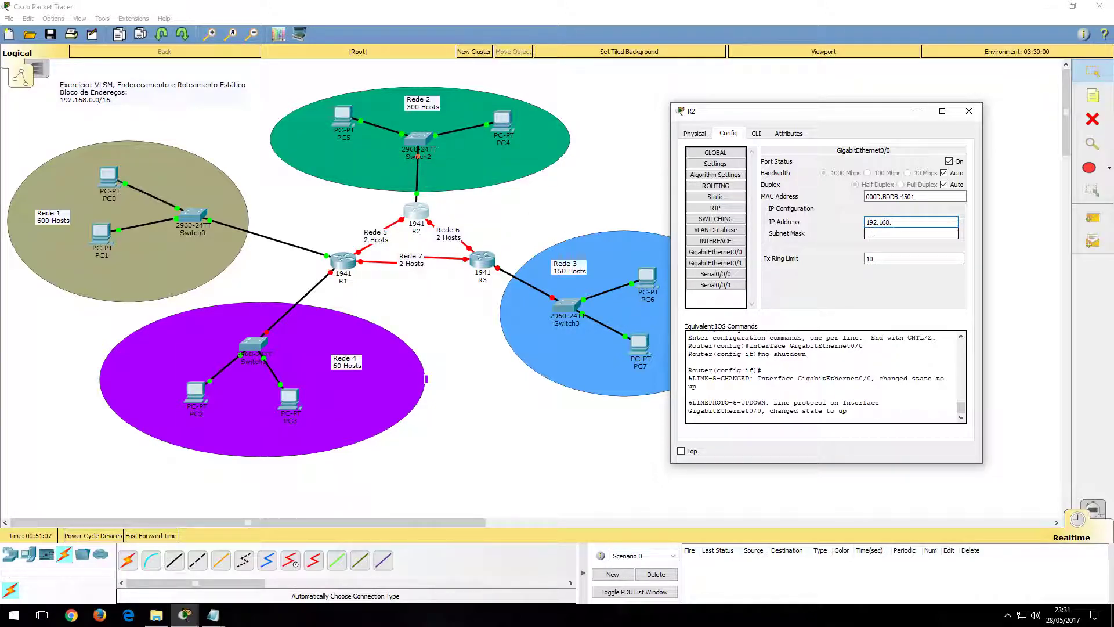
pyautogui.write('5.254')
pyautogui.click(871, 231)
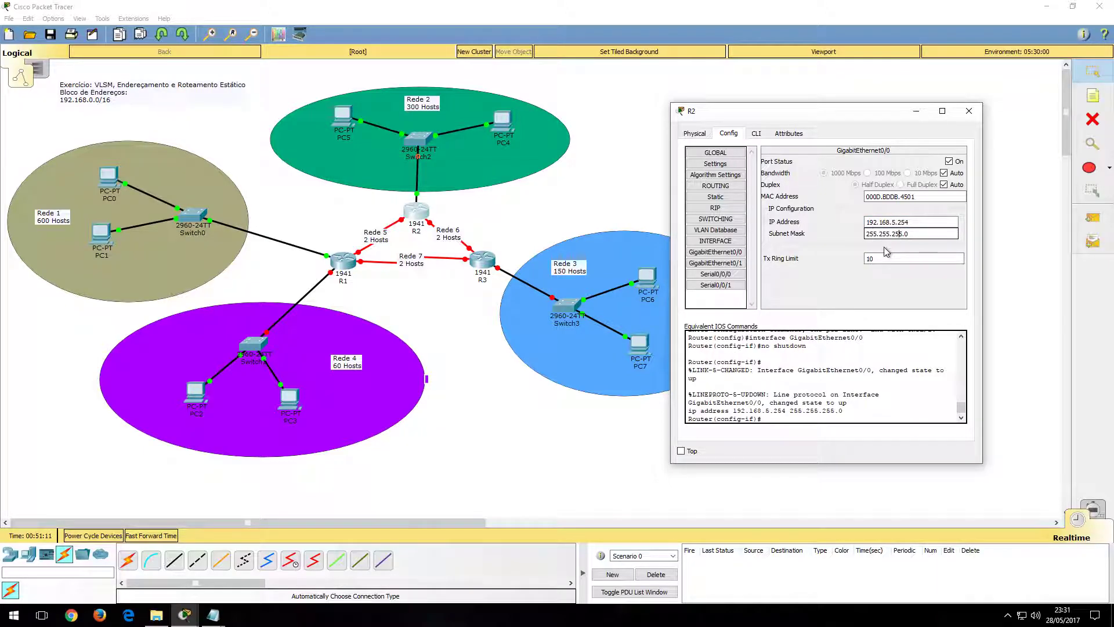
pyautogui.click(938, 235)
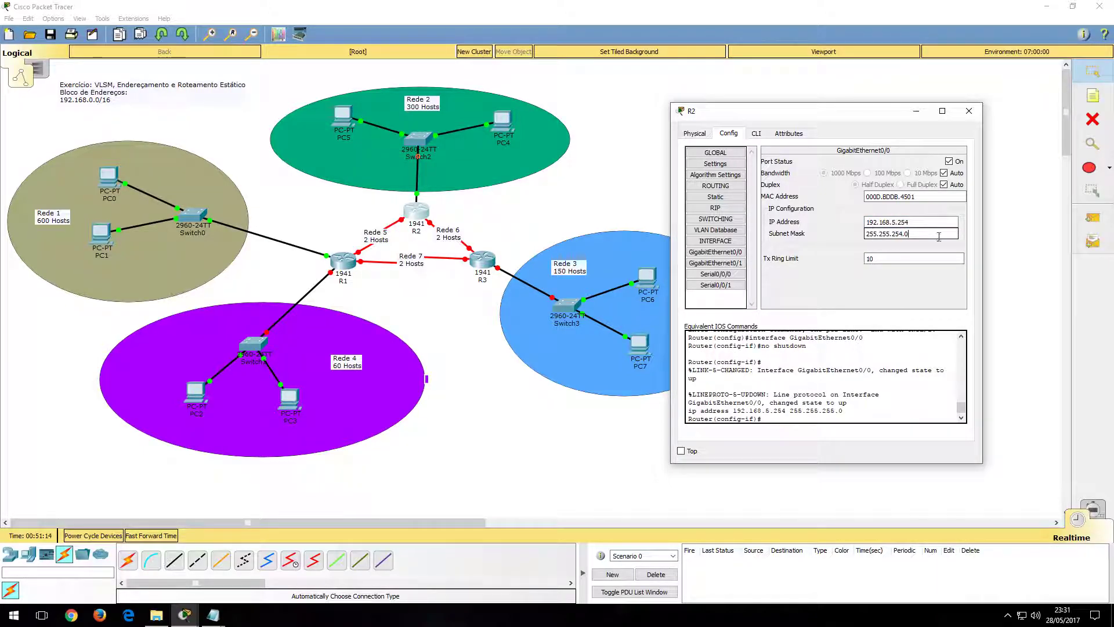
# Close R2's window and send a simple PDU from PC5 to PC4 to test Rede 2.
pyautogui.click(968, 111)
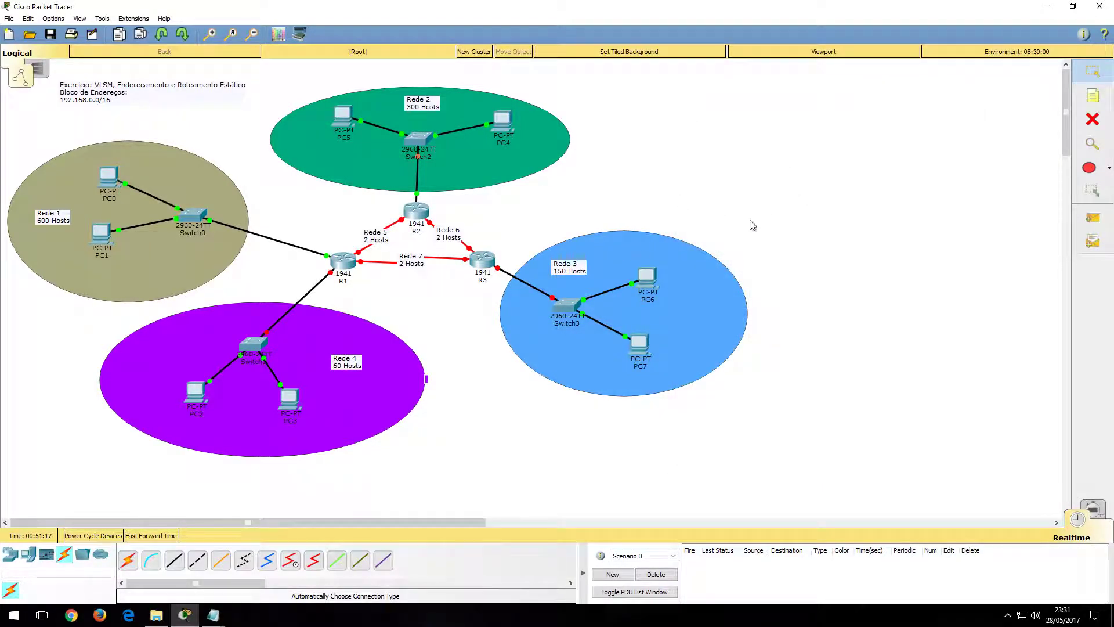
pyautogui.click(1093, 218)
pyautogui.click(343, 117)
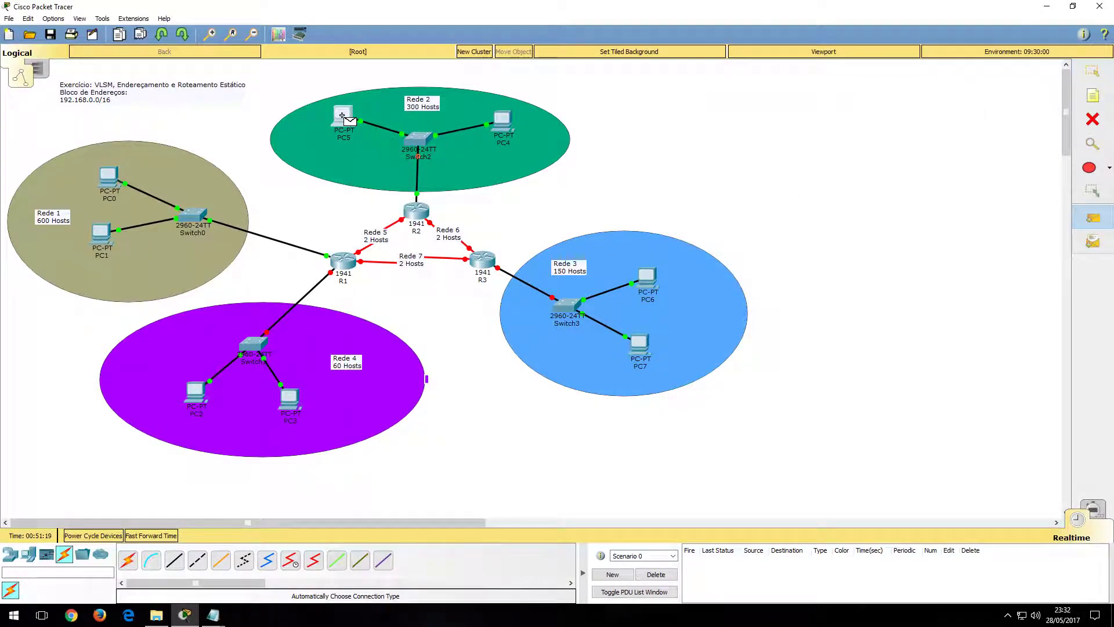
pyautogui.click(502, 122)
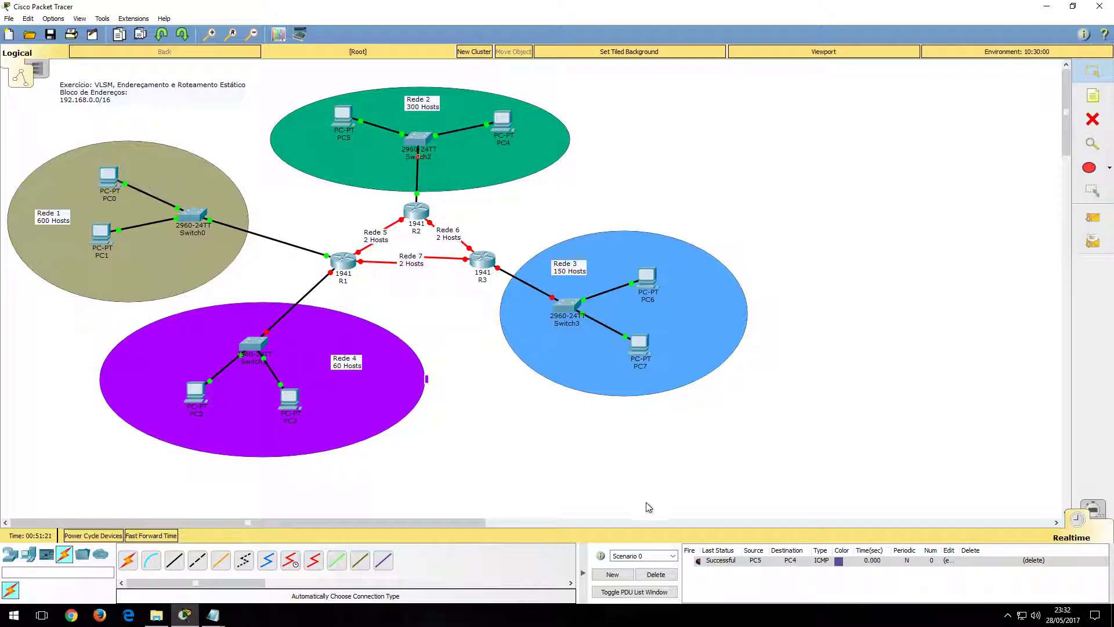
# Test the connection from PC5 to router R2 by sending a simple PDU twice.
pyautogui.press('p')
pyautogui.click(343, 116)
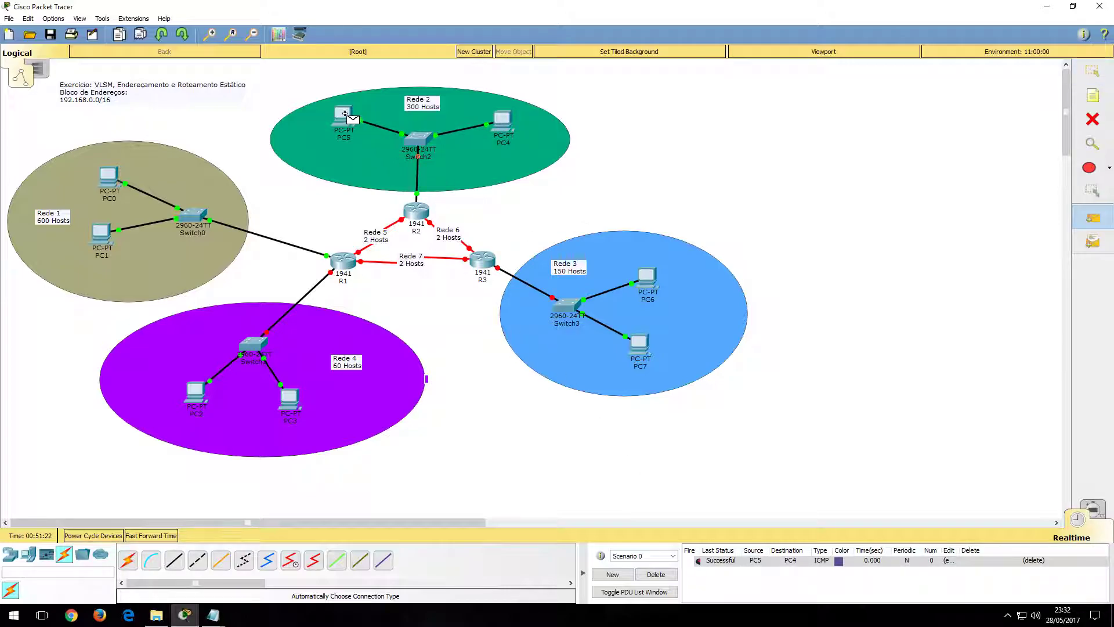
pyautogui.click(415, 212)
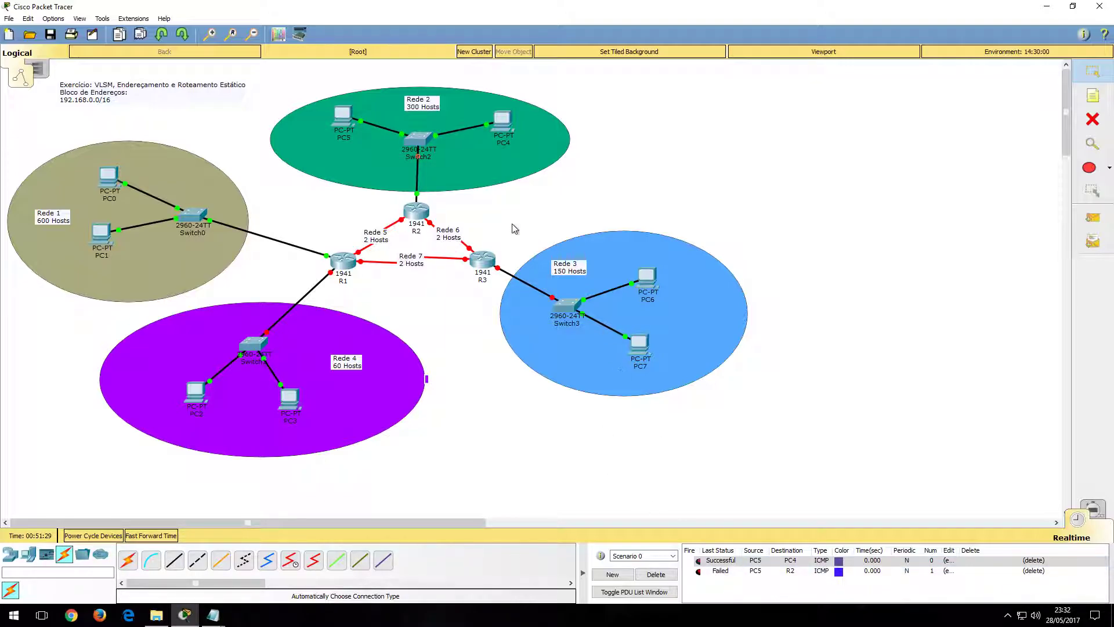
pyautogui.moveTo(416, 158)
pyautogui.press('p')
pyautogui.click(343, 118)
pyautogui.click(416, 212)
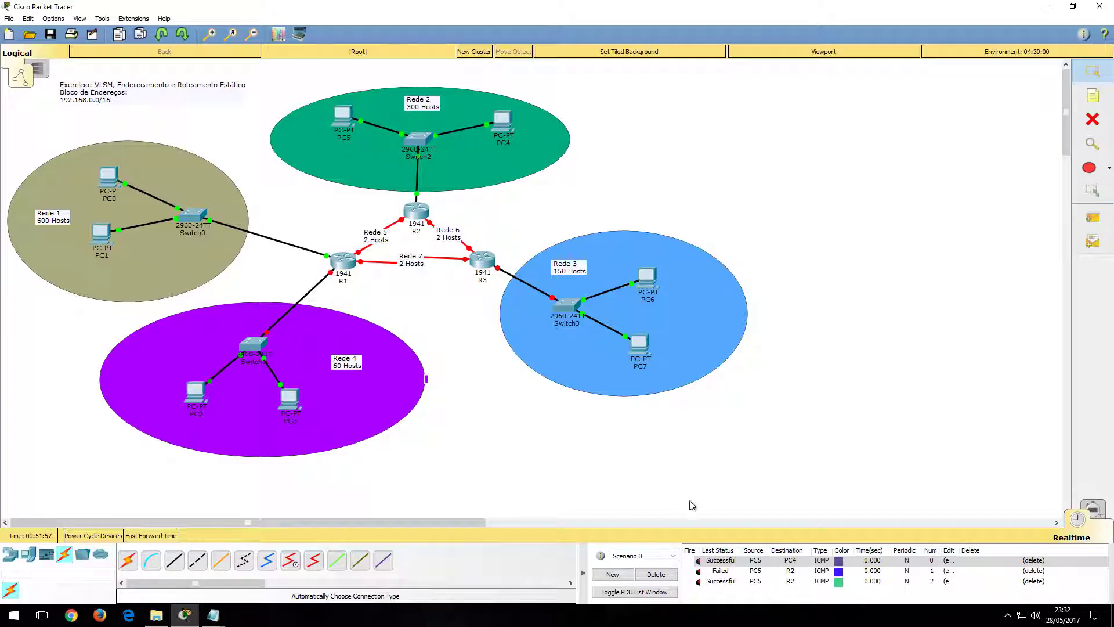
# Send a simple PDU from PC4 to router R2, and delete the test scenario's PDU list.
pyautogui.press('p')
pyautogui.click(504, 120)
pyautogui.click(416, 212)
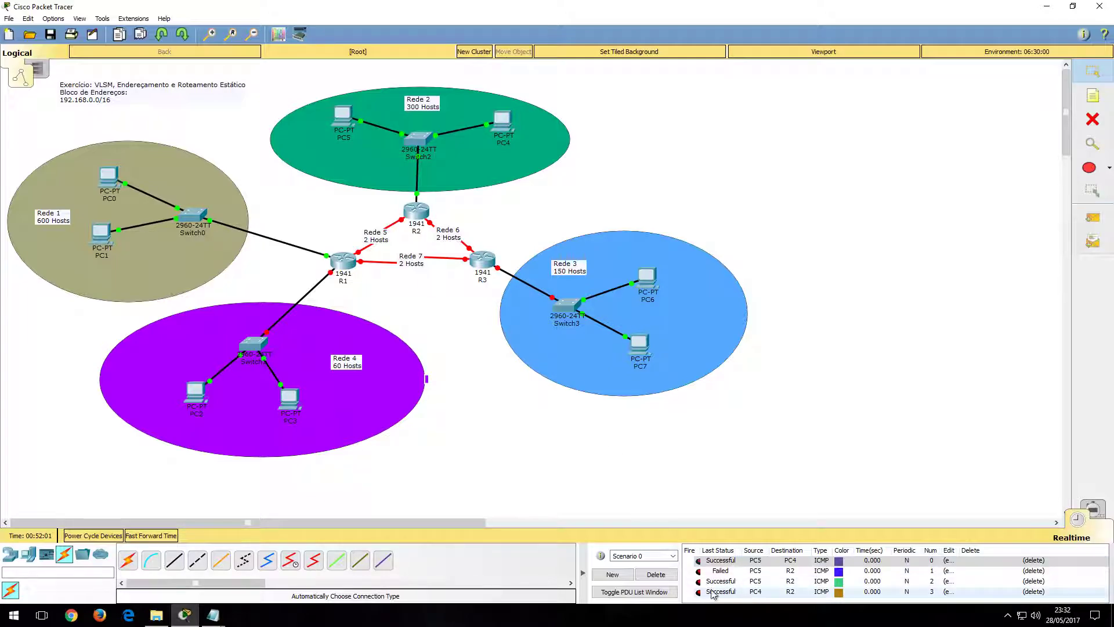
pyautogui.click(656, 574)
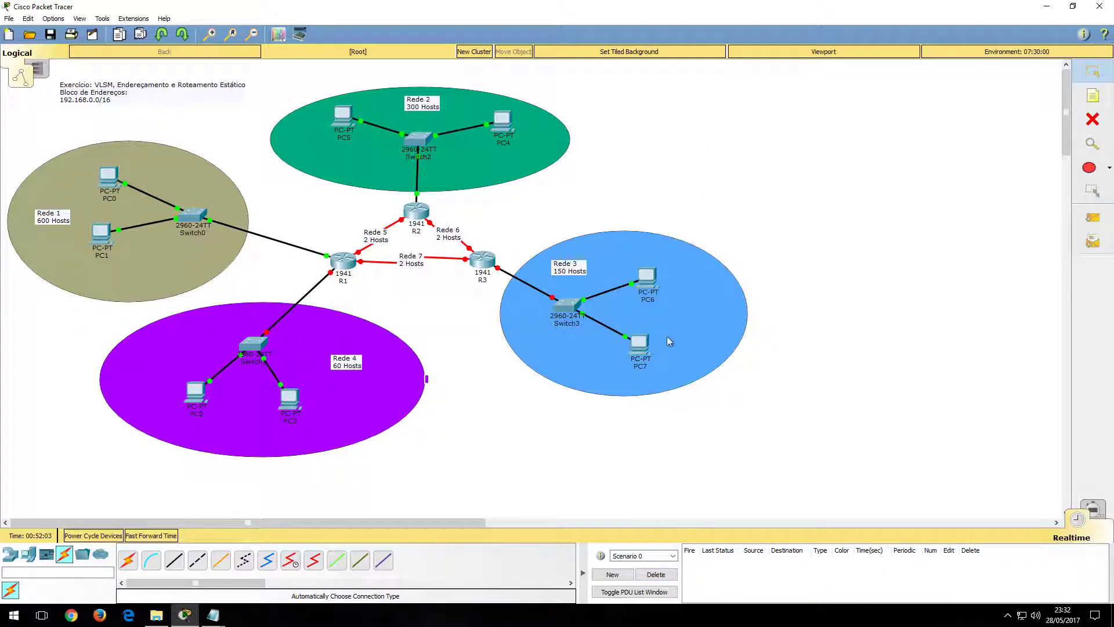
# Set PC6's IP address to 192.168.6.1 with subnet mask 255.255.255.0, following the Rede 3 block of the Notepad plan.
pyautogui.click(649, 281)
pyautogui.click(407, 142)
pyautogui.click(369, 185)
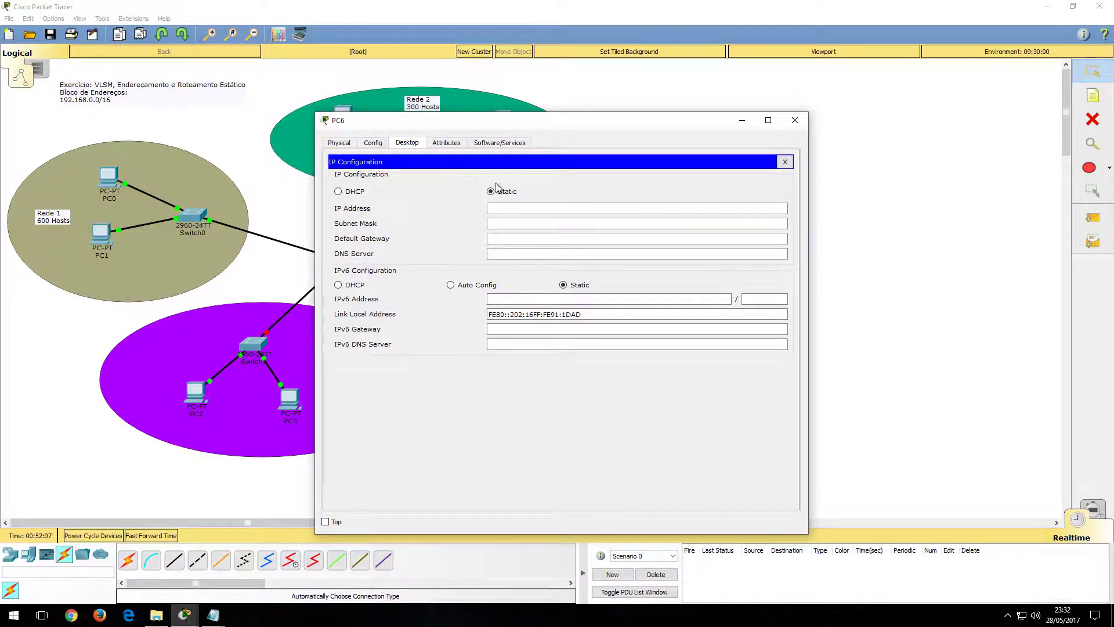
pyautogui.click(213, 615)
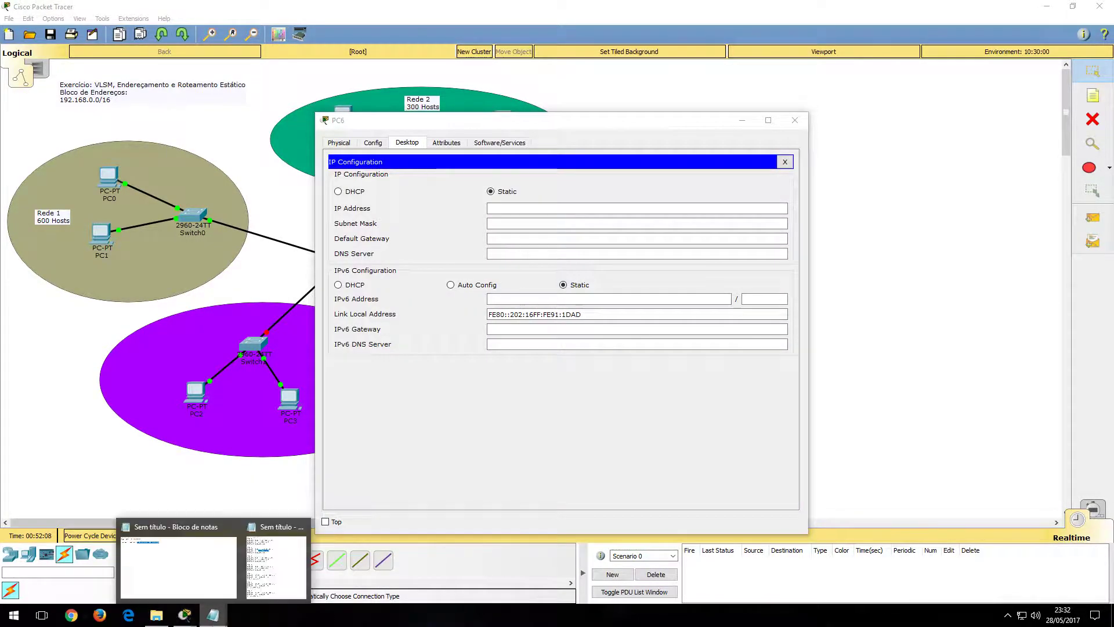
pyautogui.click(260, 598)
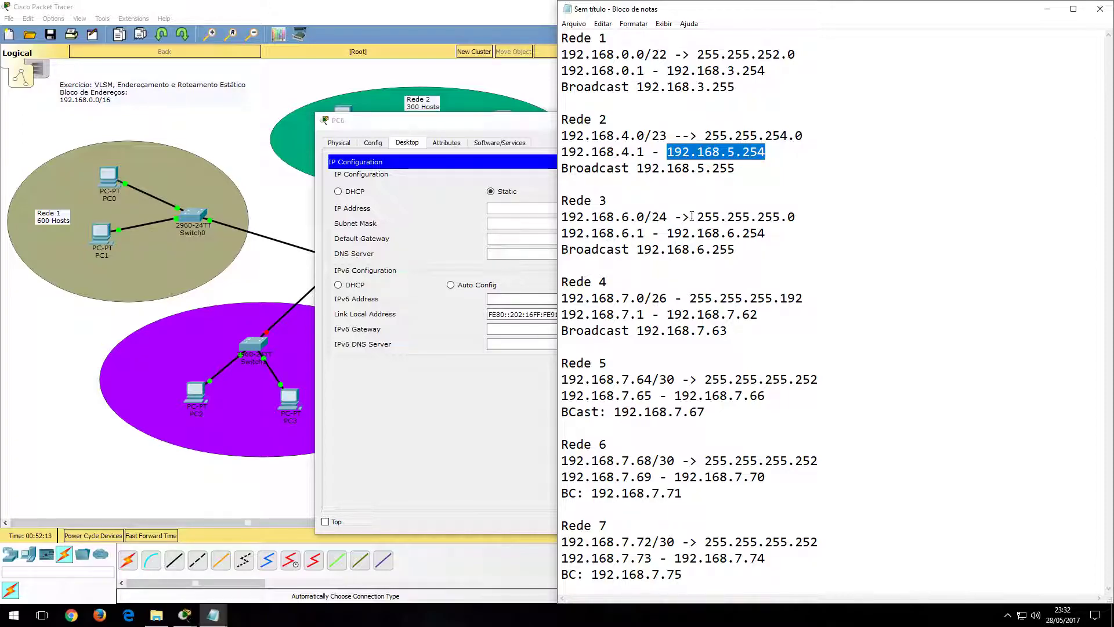
pyautogui.click(532, 211)
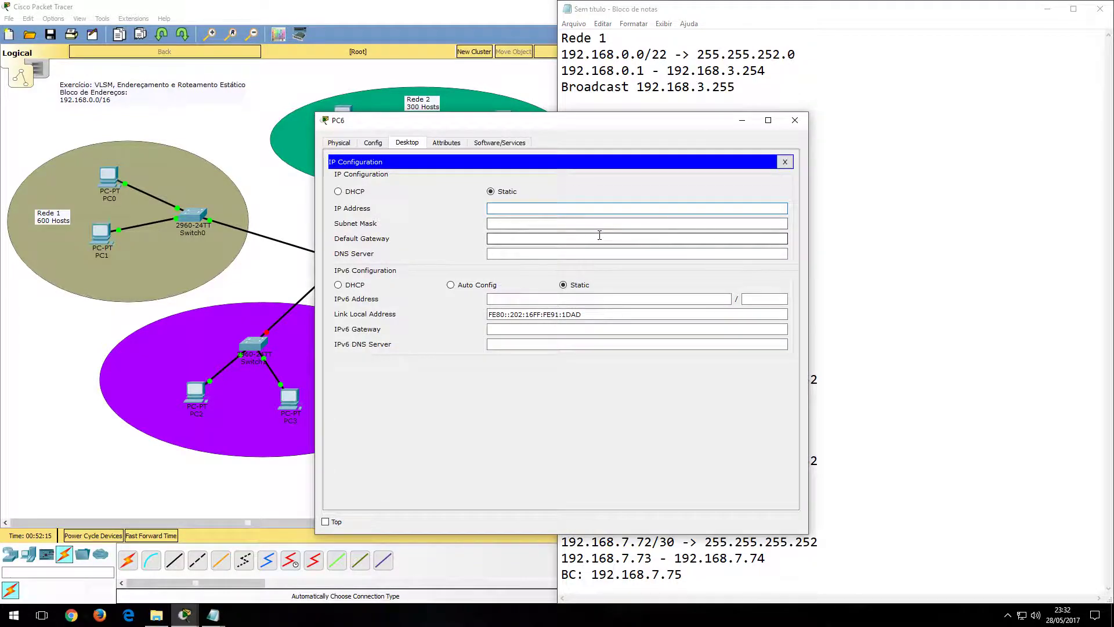
pyautogui.write('192.168.6.1')
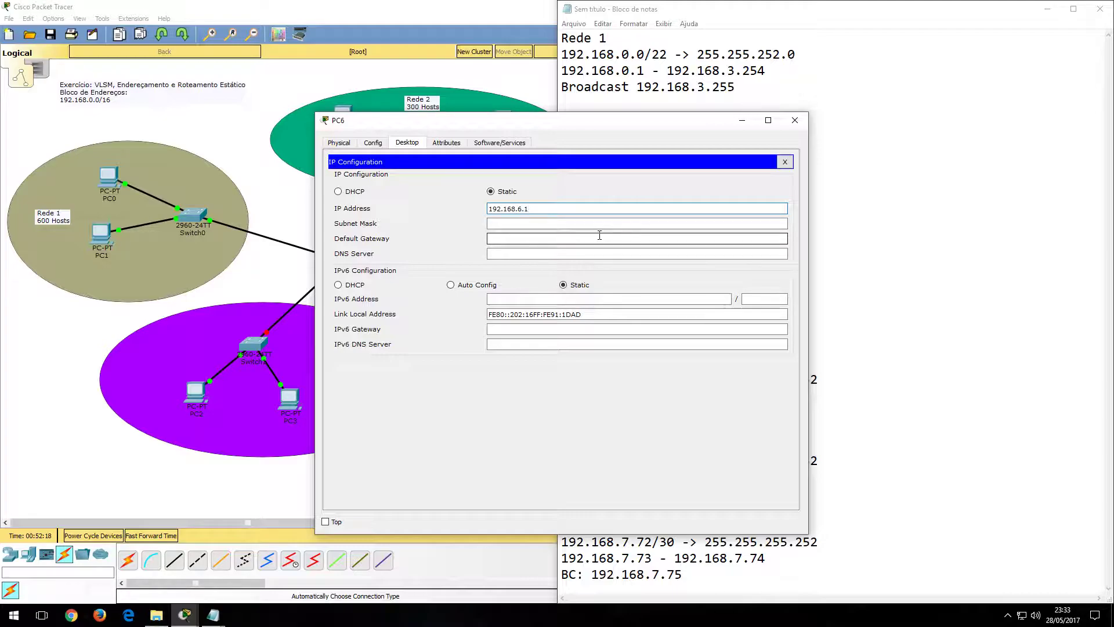
pyautogui.press('Tab')
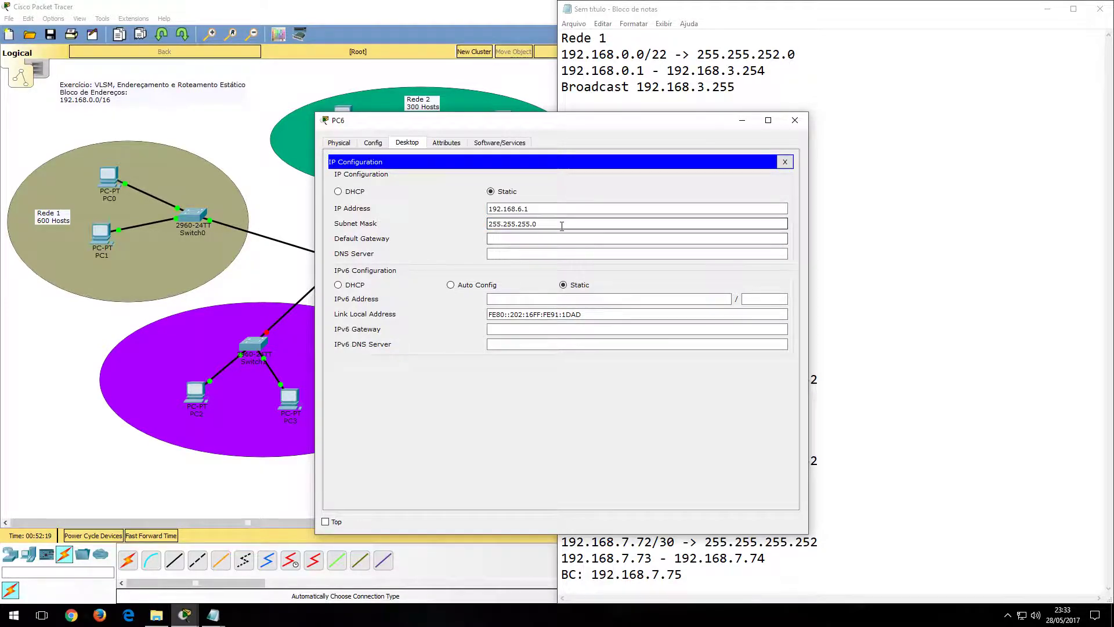
# Set PC6's default gateway to 192.168.6.254 and close the device window.
pyautogui.click(551, 240)
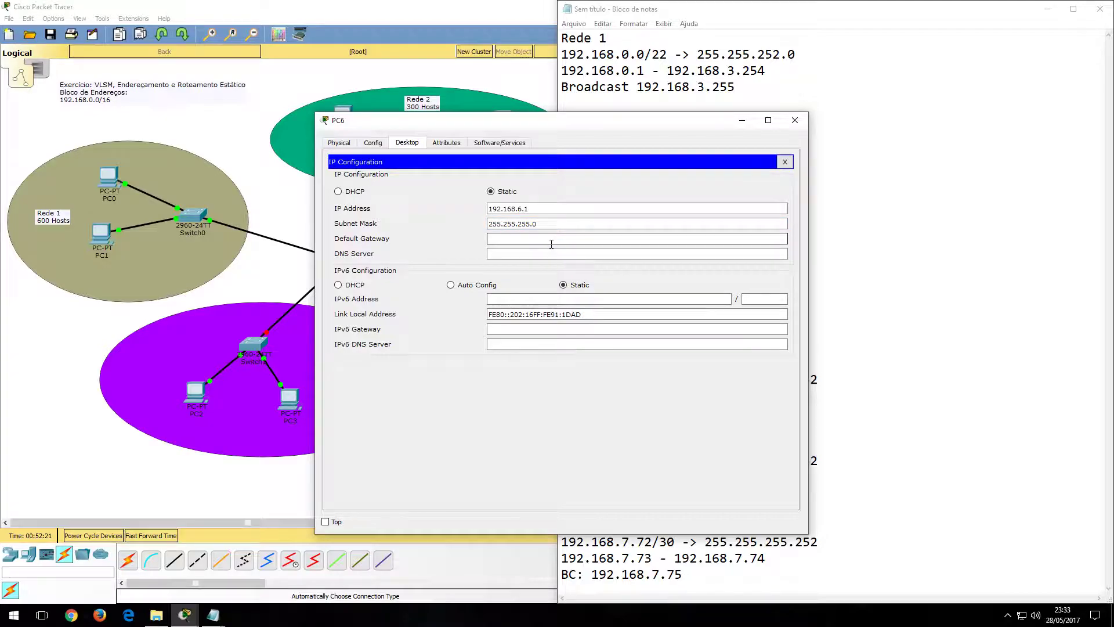
pyautogui.write('192.168.6.254')
pyautogui.click(784, 163)
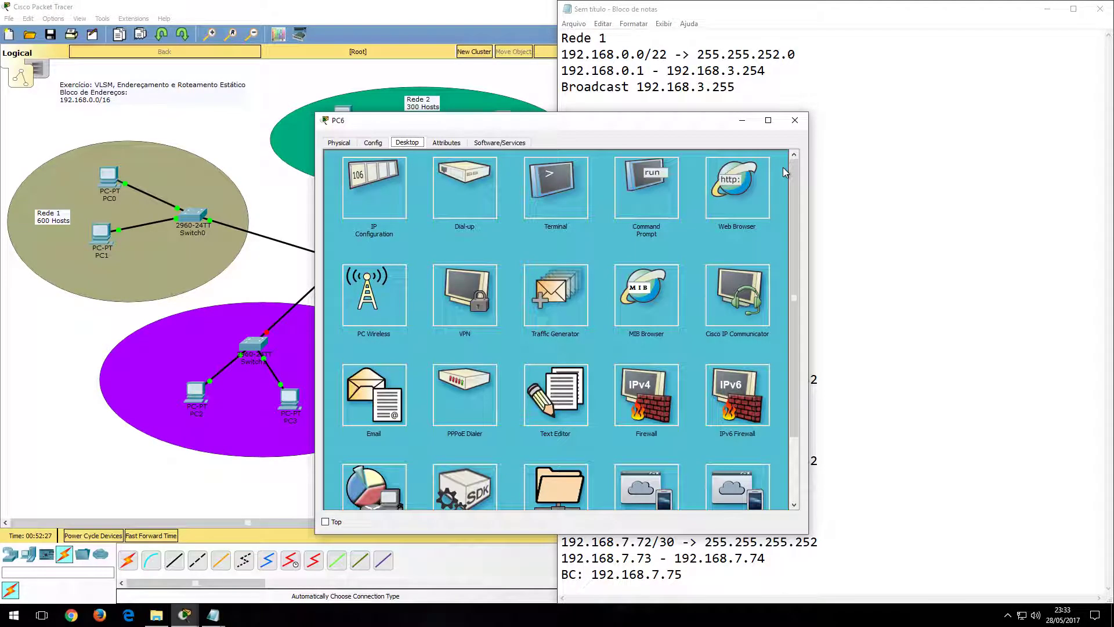
pyautogui.click(794, 120)
pyautogui.click(642, 292)
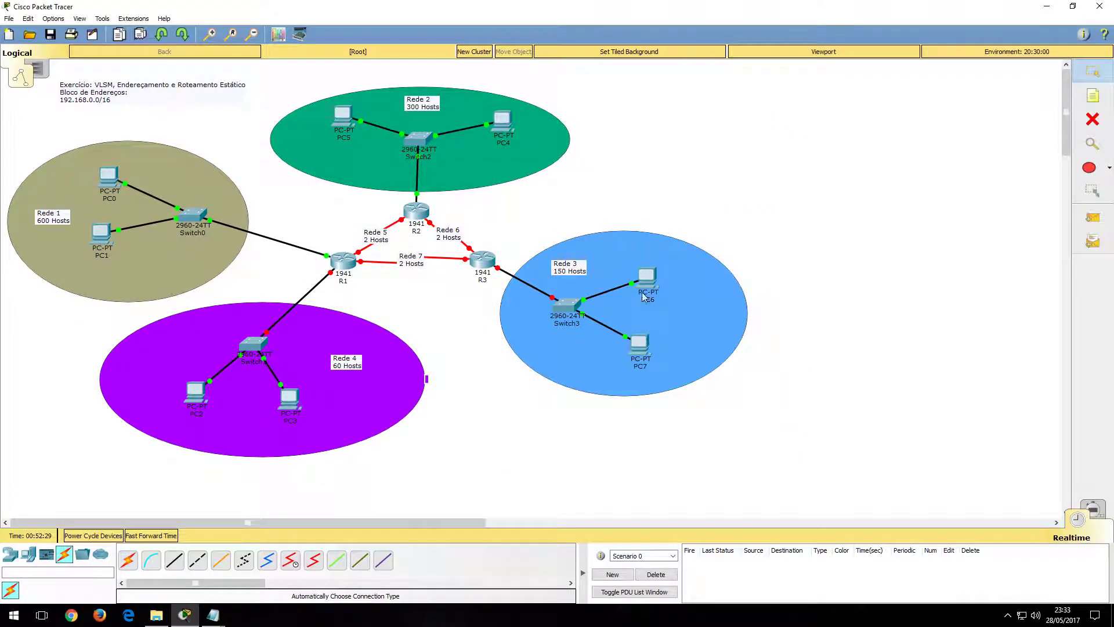
# Set PC7's IP address to 192.168.6.2 with subnet mask 255.255.255.0 and Rede 3's default gateway, and close its window.
pyautogui.click(639, 344)
pyautogui.click(407, 142)
pyautogui.click(367, 182)
pyautogui.click(500, 210)
pyautogui.write('192.168.6.2')
pyautogui.press('Tab')
pyautogui.press('Tab')
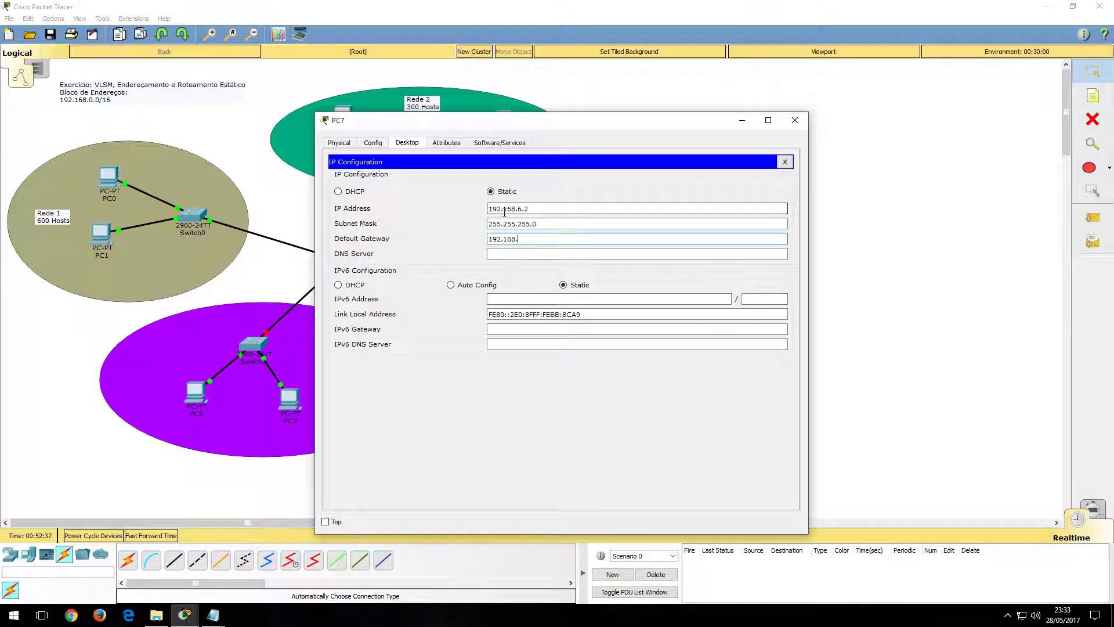
pyautogui.click(786, 162)
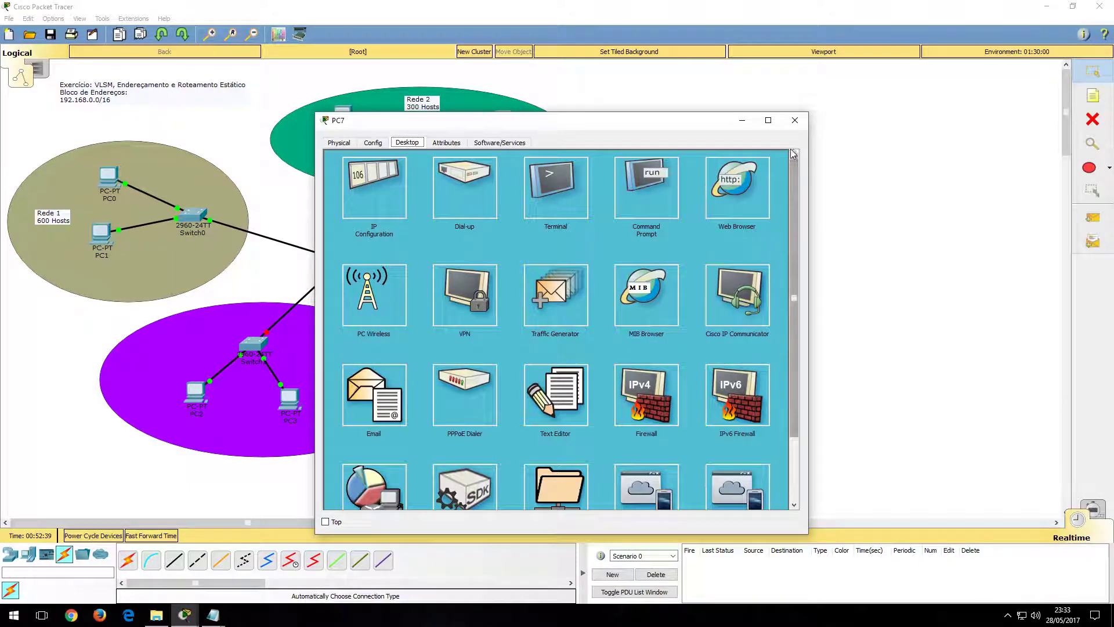
pyautogui.click(794, 120)
# Set router R3's GigabitEthernet0/0 to IP address 192.168.6.254 with subnet mask 255.255.255.0, and close the router window.
pyautogui.click(482, 260)
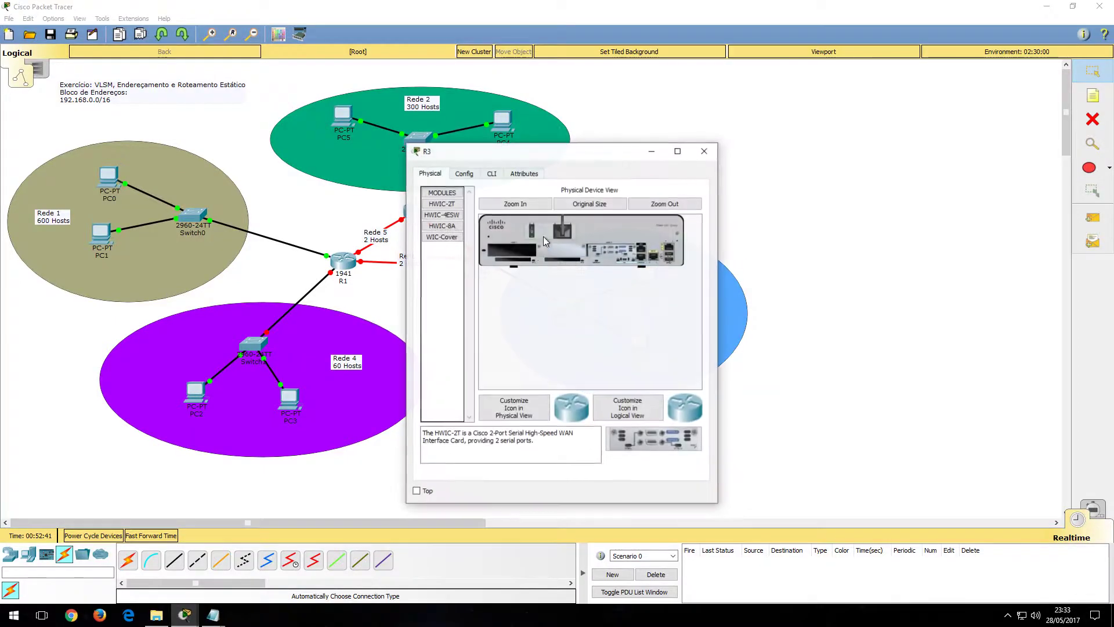
pyautogui.click(464, 174)
pyautogui.click(451, 303)
pyautogui.click(451, 292)
pyautogui.click(630, 265)
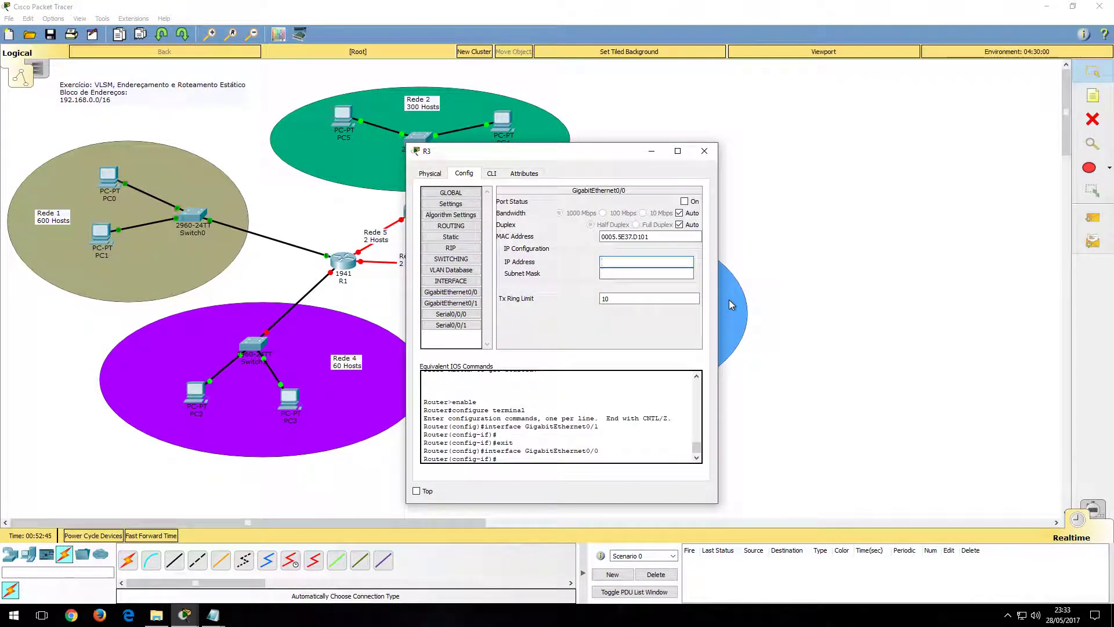
pyautogui.write('192.168.6.254')
pyautogui.press('Tab')
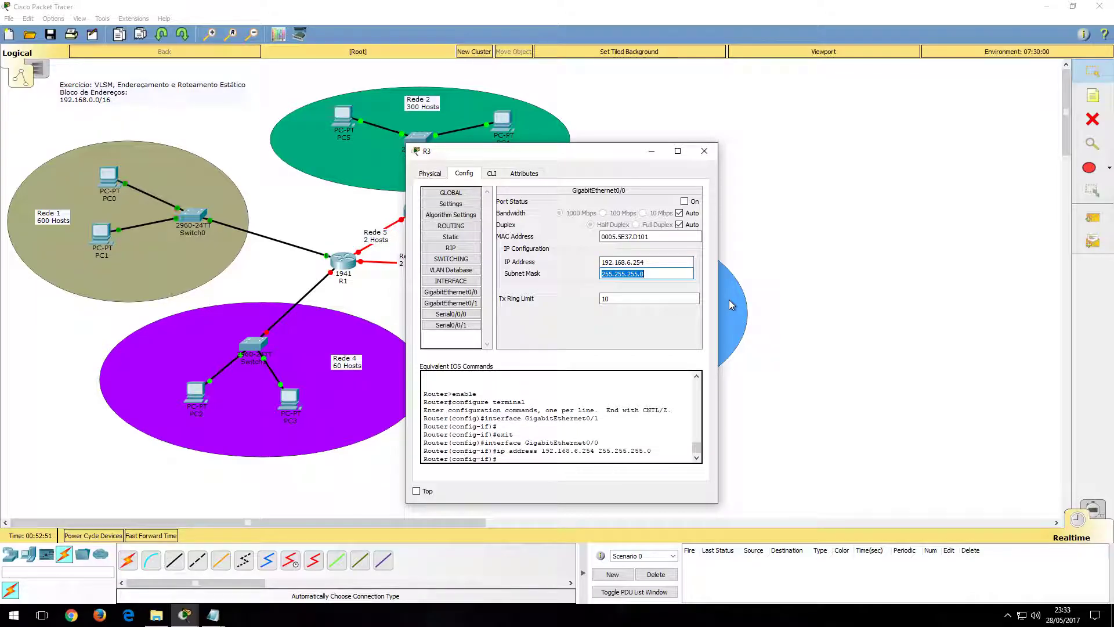
pyautogui.click(704, 151)
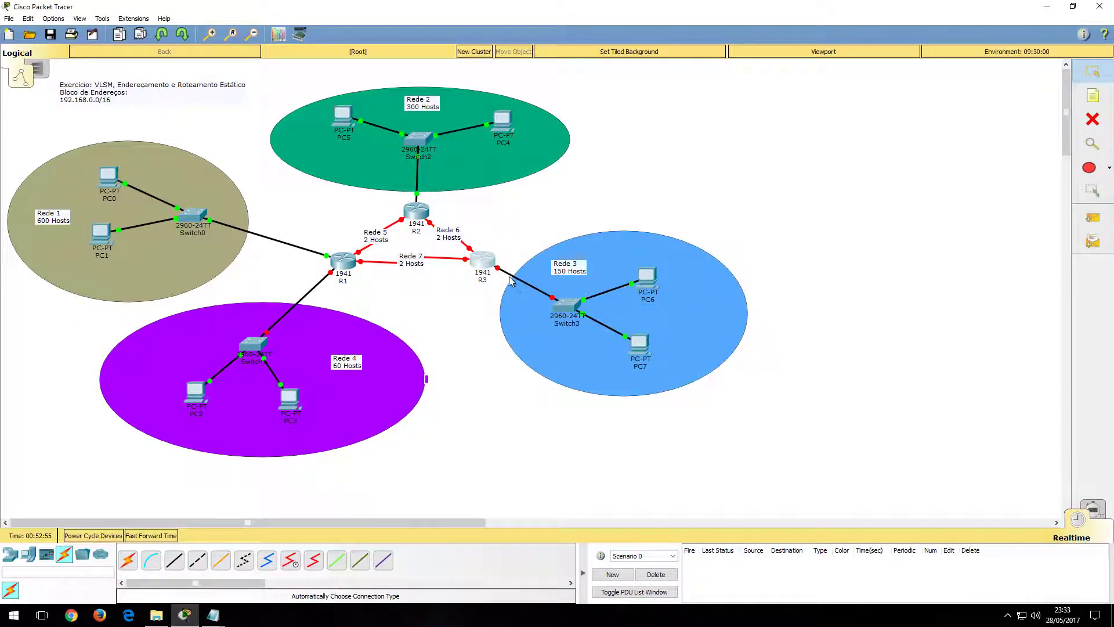
# Turn on R3's GigabitEthernet0/0 port, close its window and fast-forward the simulation time.
pyautogui.click(482, 260)
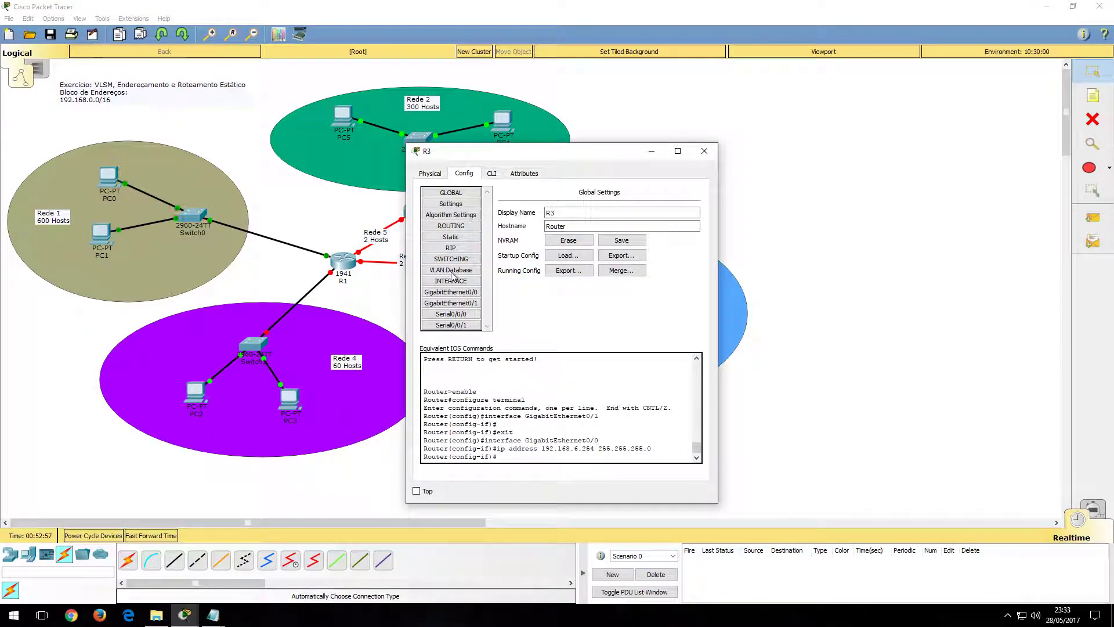
pyautogui.click(451, 292)
pyautogui.click(684, 201)
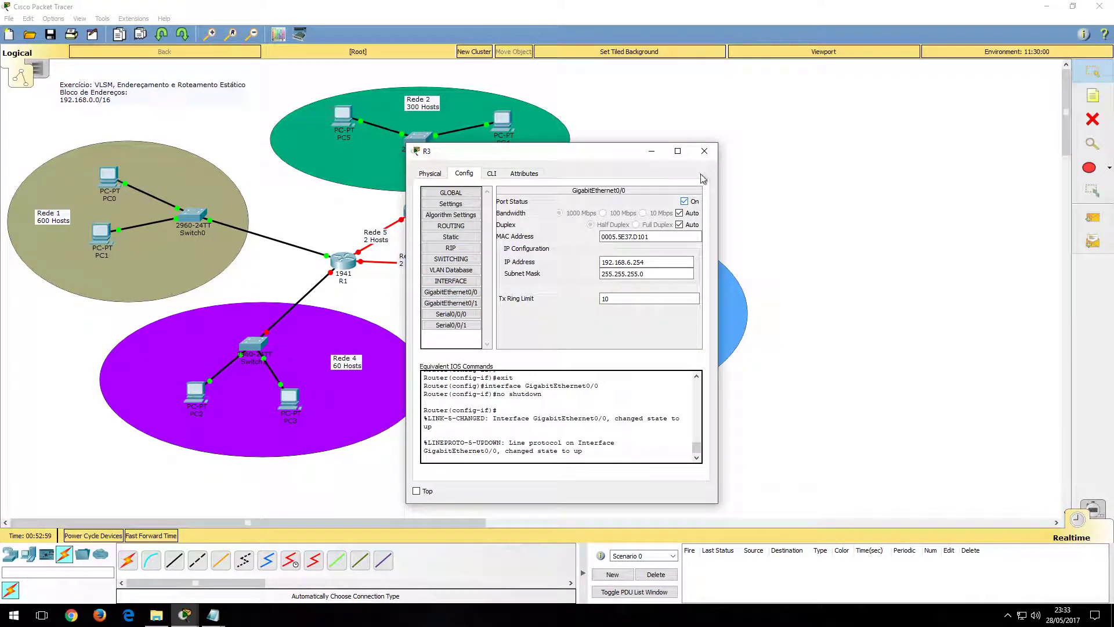
pyautogui.click(704, 151)
pyautogui.click(176, 538)
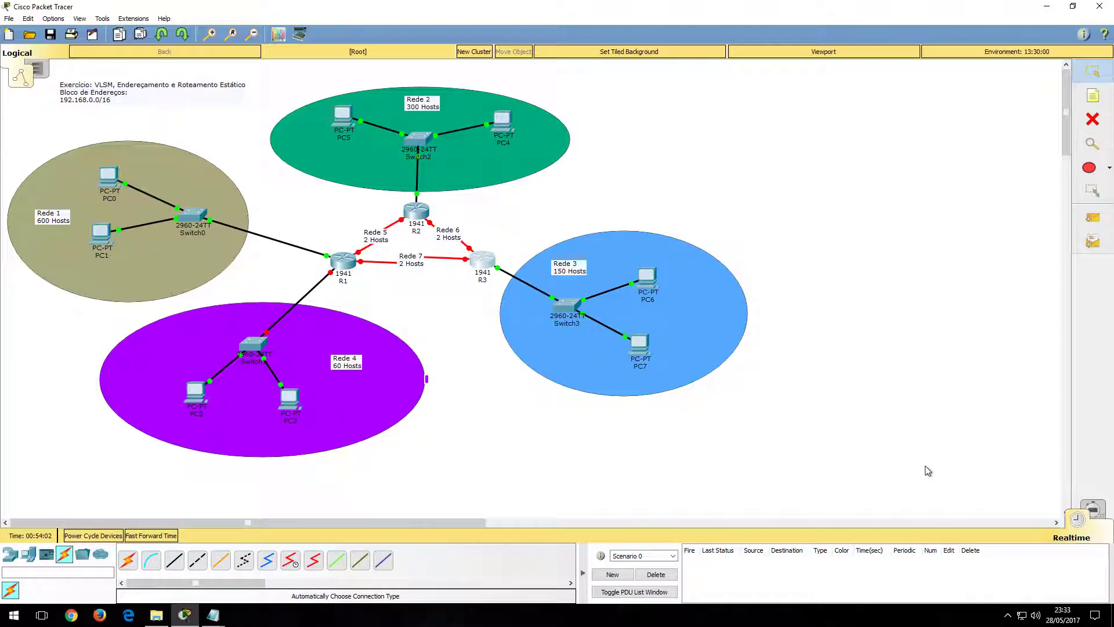
# Test Rede 3 by sending simple PDUs from PC6 to PC7, from PC6 to R3 and from PC7 to R3.
pyautogui.press('p')
pyautogui.click(647, 278)
pyautogui.click(640, 344)
pyautogui.press('p')
pyautogui.click(647, 278)
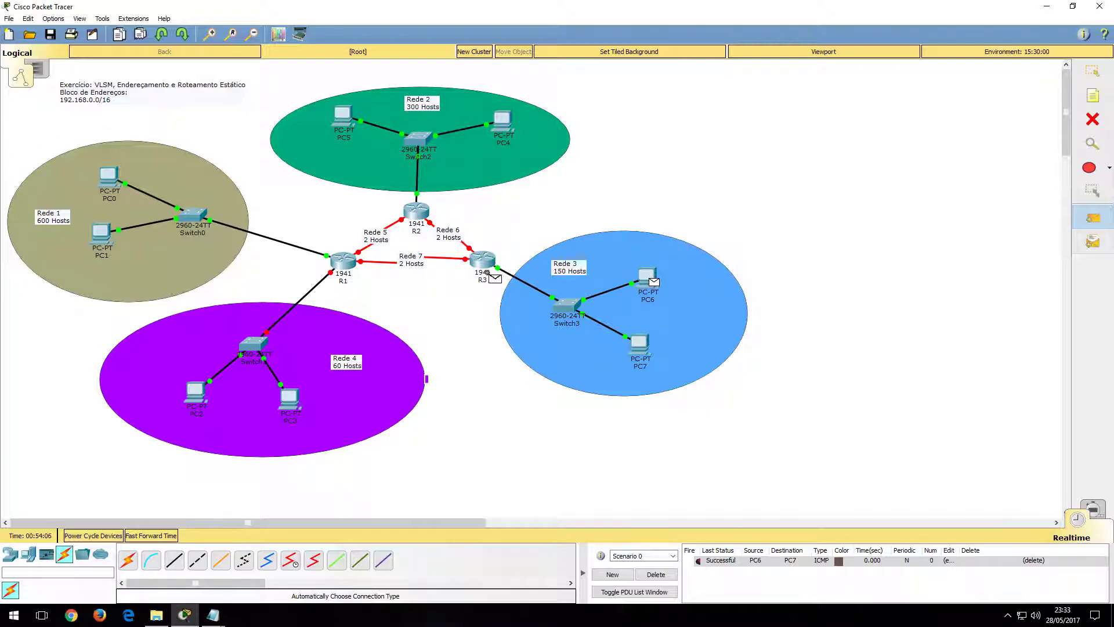
pyautogui.click(489, 272)
pyautogui.press('p')
pyautogui.click(640, 344)
pyautogui.click(483, 261)
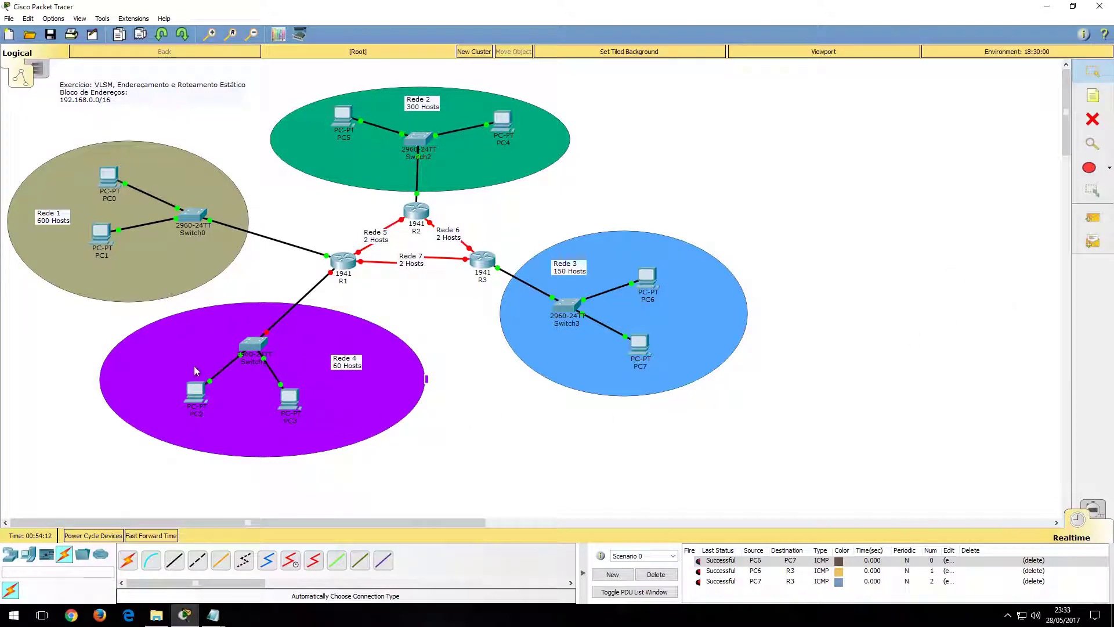
# Open PC2's IP configuration, check Rede 4's range in the Notepad plan, and set the IP address to 192.168.7.1.
pyautogui.click(200, 396)
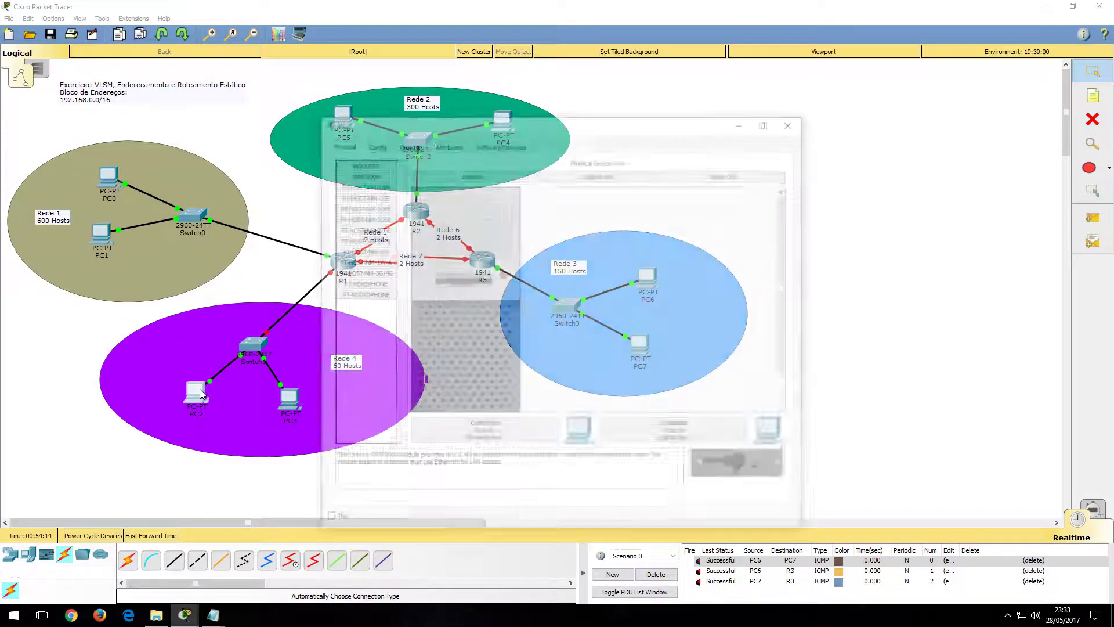
pyautogui.click(407, 143)
pyautogui.click(376, 185)
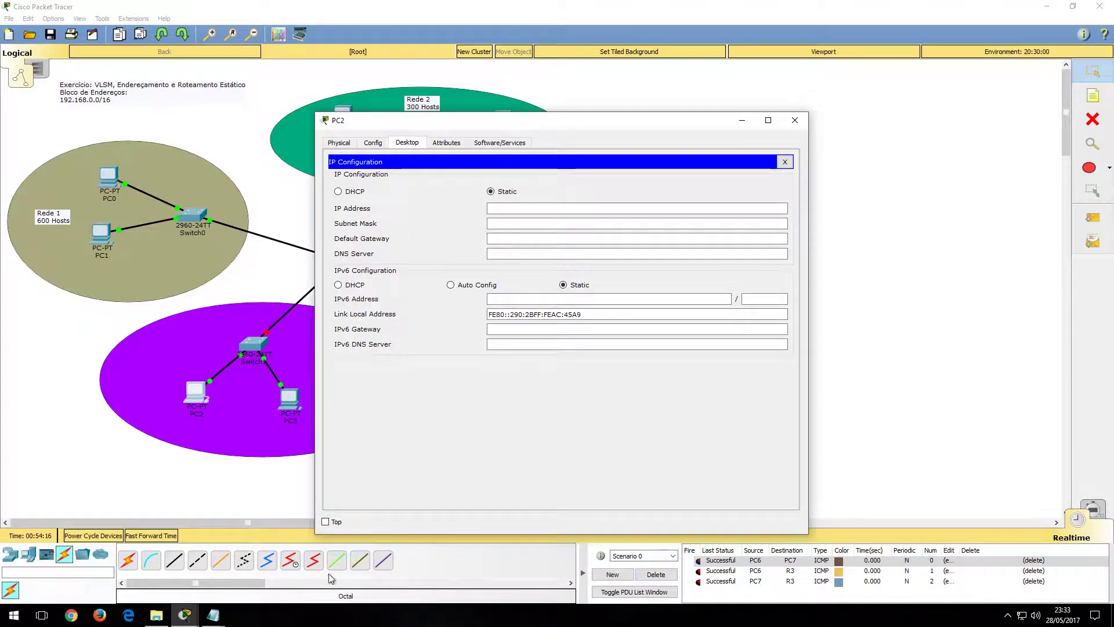
pyautogui.moveTo(213, 615)
pyautogui.click(286, 559)
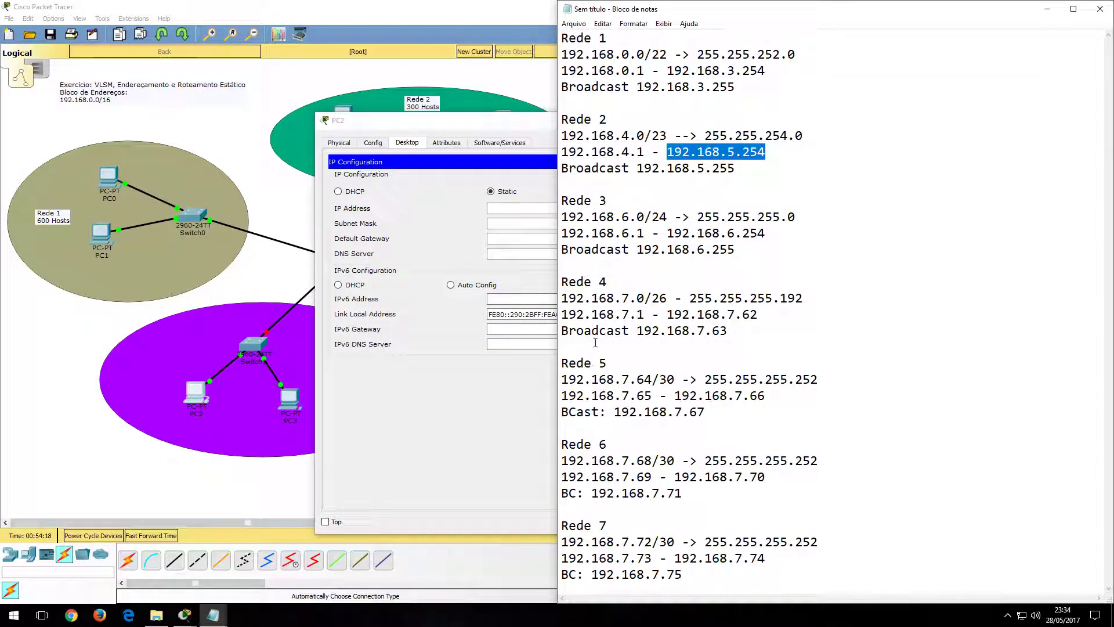
pyautogui.moveTo(599, 297); pyautogui.dragTo(682, 296)
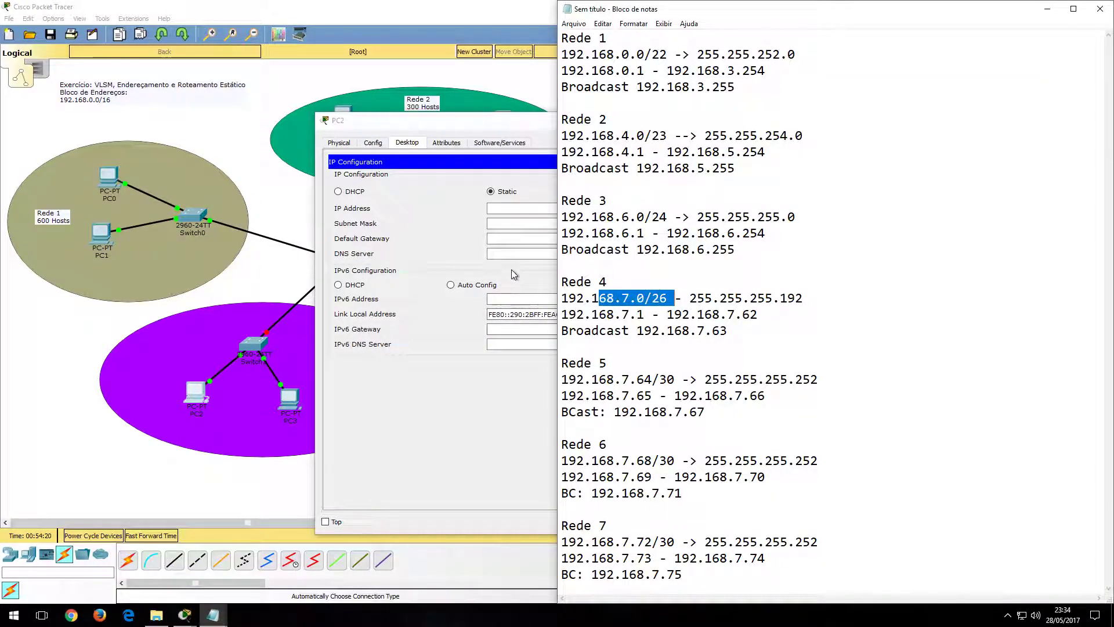
pyautogui.click(520, 209)
pyautogui.write('192.16')
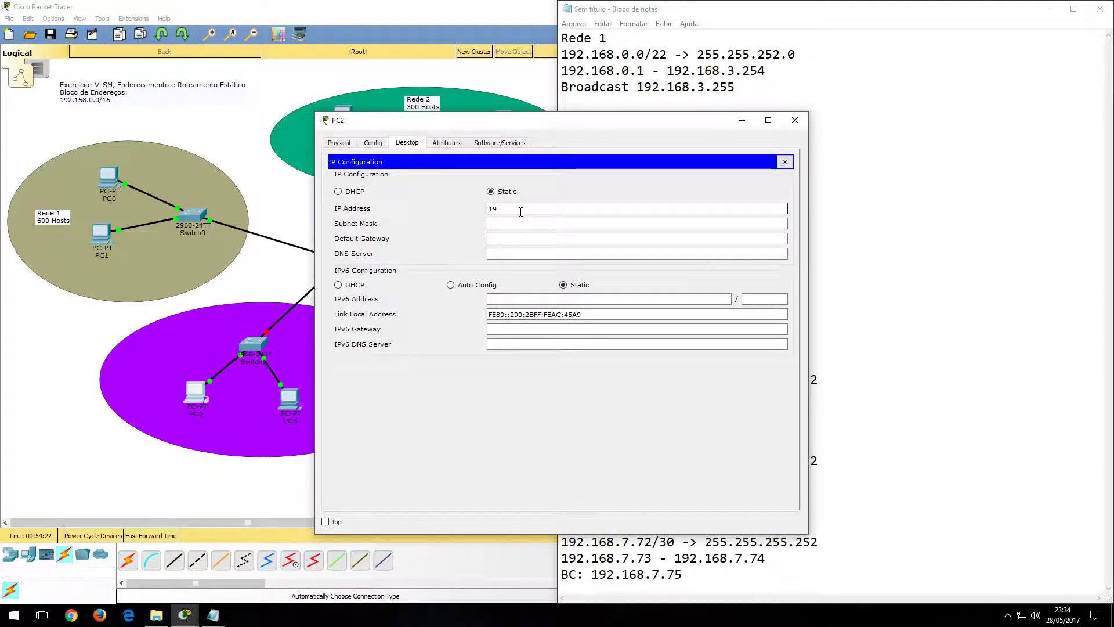
pyautogui.press('Tab')
pyautogui.press('Tab')
pyautogui.press('Tab')
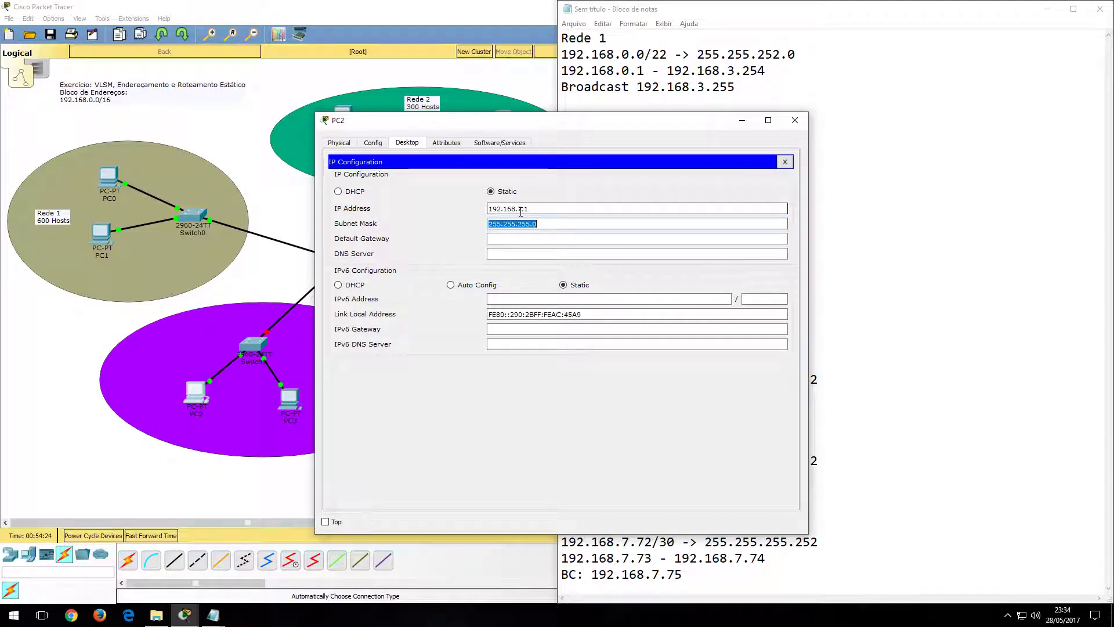
# Look up Rede 4's mask in the Notepad plan and set PC2's subnet mask to 255.255.255.192.
pyautogui.hotkey('alt', 'Tab')
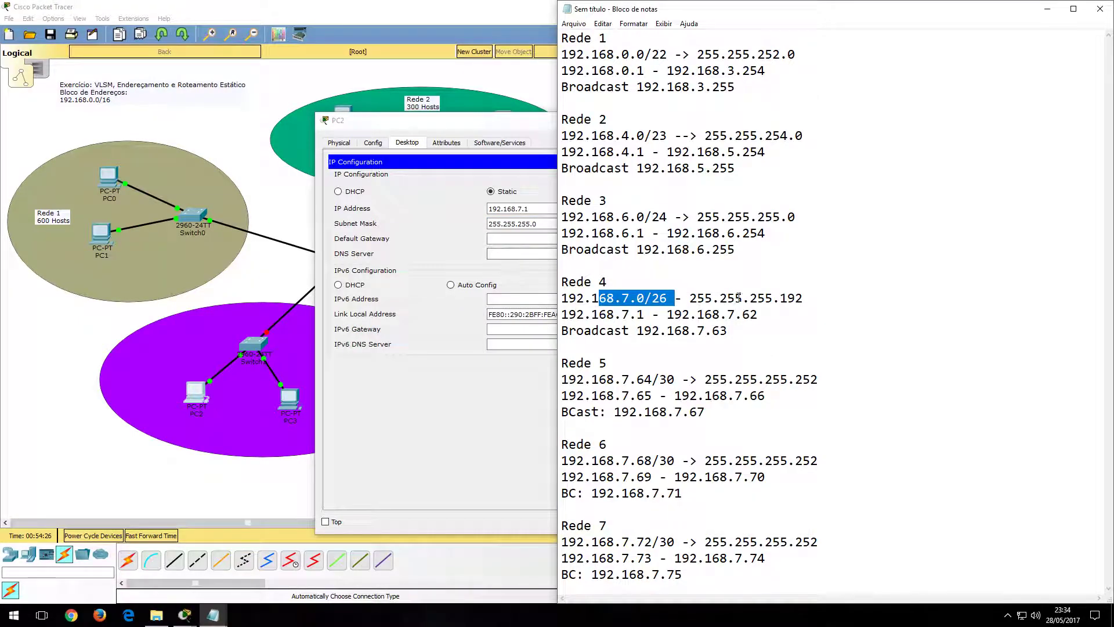
pyautogui.moveTo(735, 298); pyautogui.dragTo(784, 296)
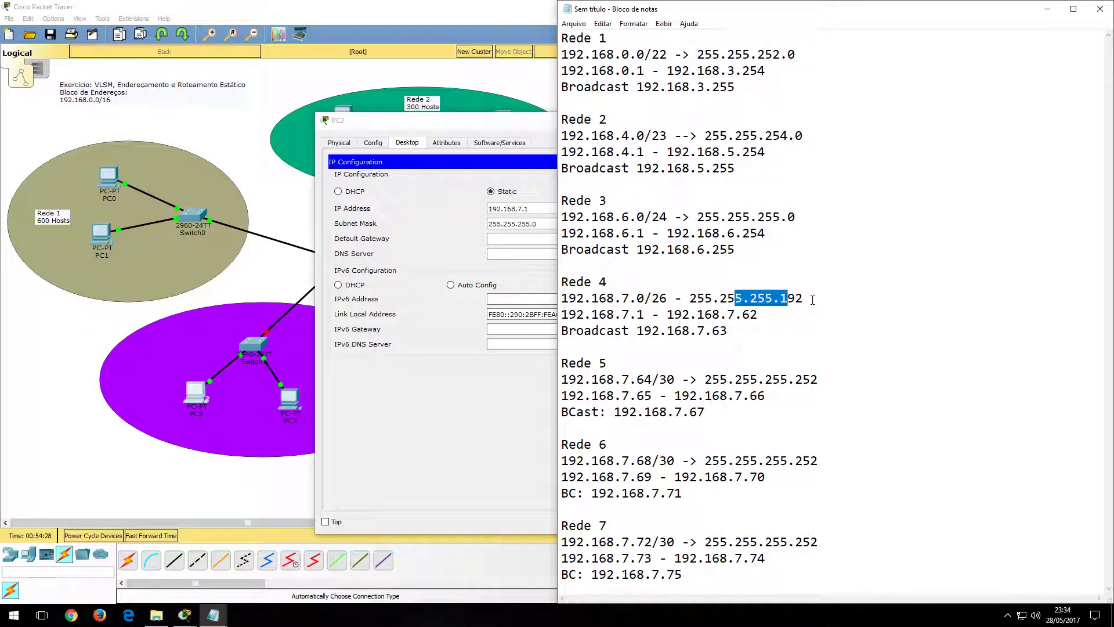
pyautogui.hotkey('alt', 'Tab')
pyautogui.click(558, 224)
pyautogui.write('192')
pyautogui.press('Tab')
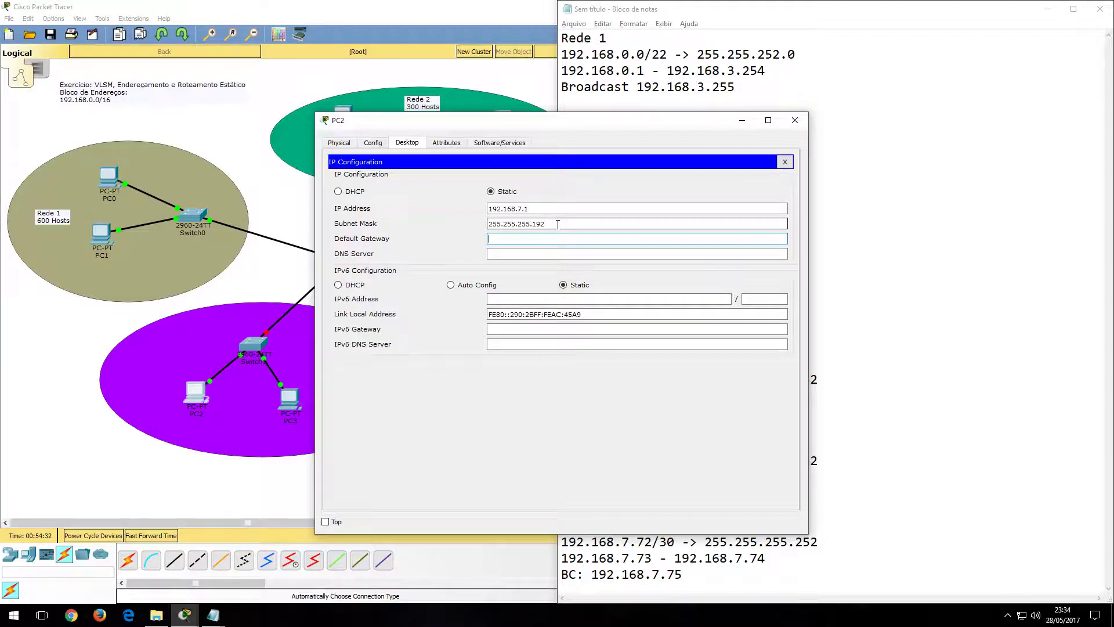
# Check Rede 4's last host address in the plan, set PC2's default gateway to 192.168.7.62, and close its window.
pyautogui.write('192.168.')
pyautogui.hotkey('alt', 'Tab')
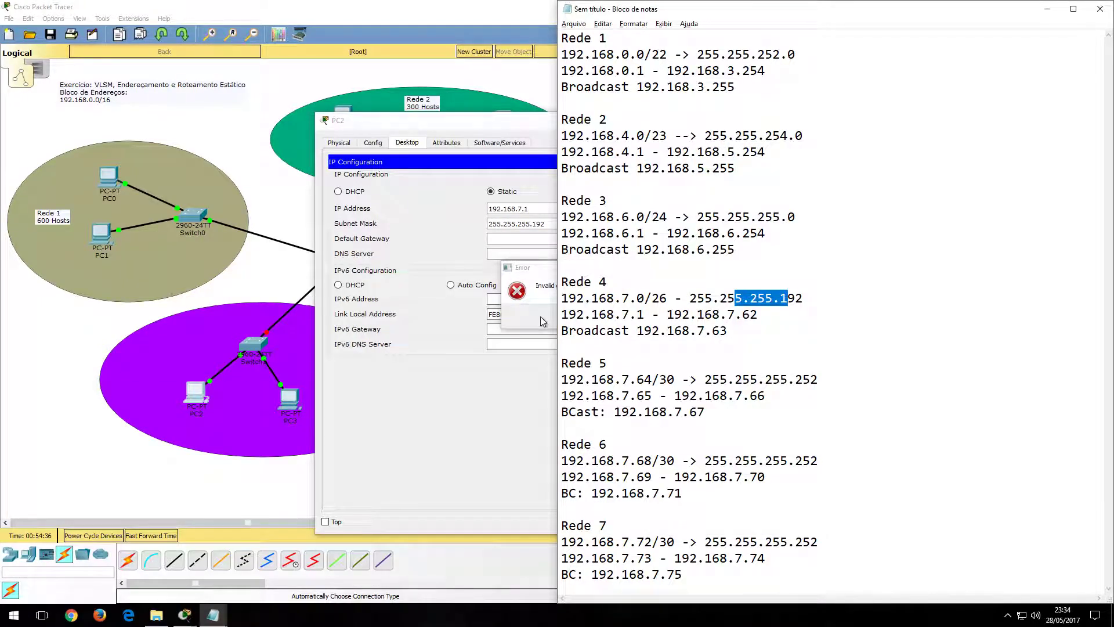
pyautogui.click(545, 322)
pyautogui.click(586, 316)
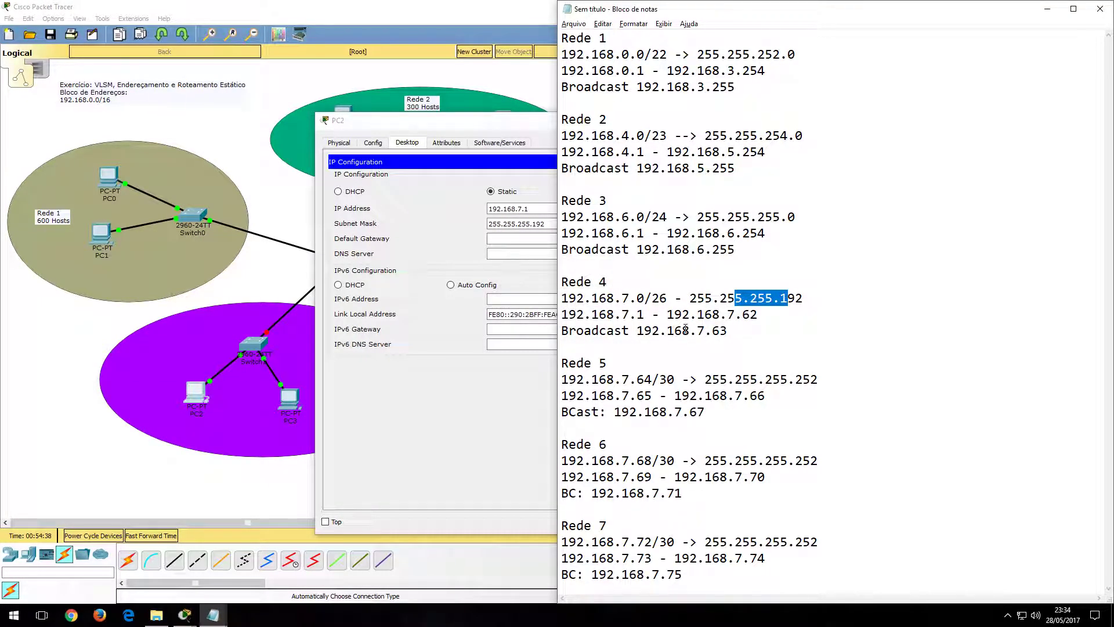
pyautogui.click(538, 241)
pyautogui.click(535, 242)
pyautogui.write('192.168.7.62')
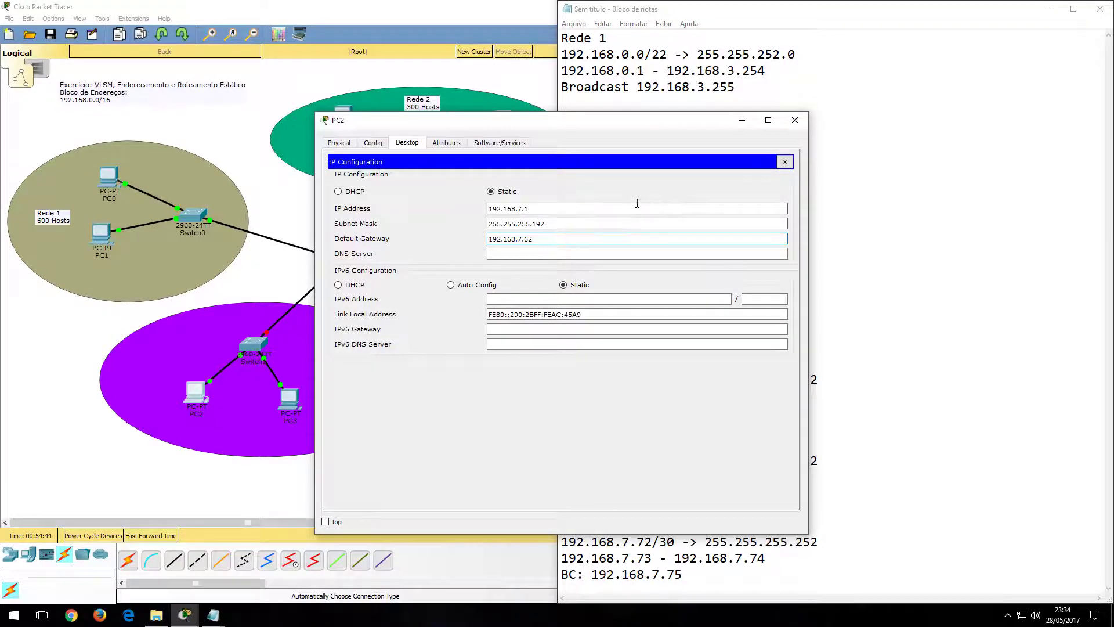
pyautogui.click(785, 162)
pyautogui.click(795, 121)
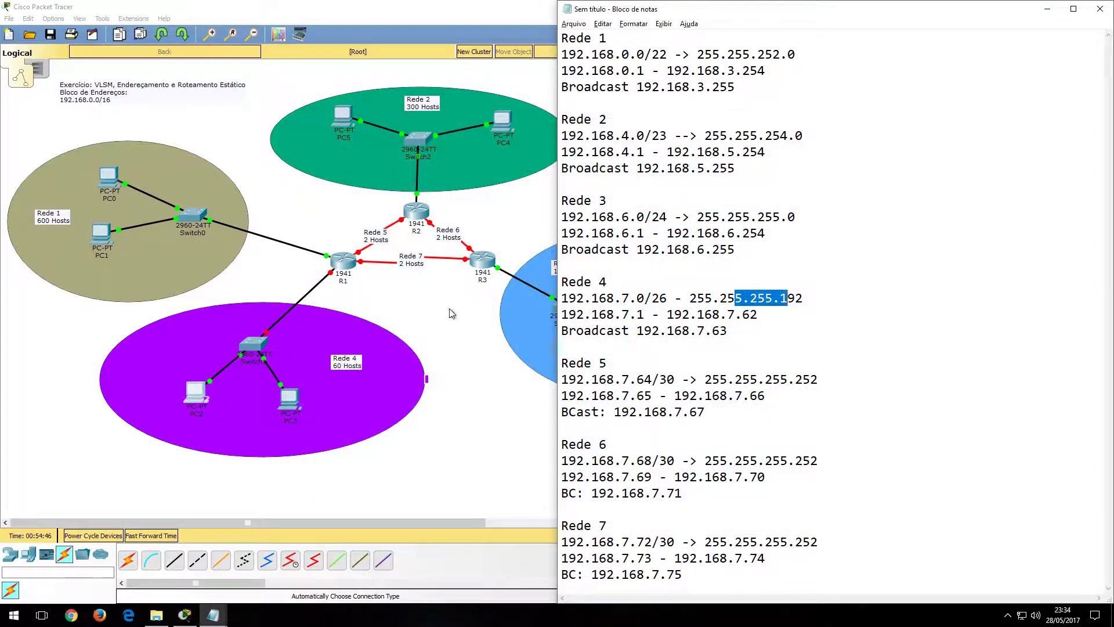
# Open PC3's IP configuration and set its IP address to 192.168.7.2 with subnet mask 255.255.255.192.
pyautogui.click(287, 400)
pyautogui.click(406, 143)
pyautogui.click(363, 186)
pyautogui.click(511, 208)
pyautogui.write('192.168.7.2')
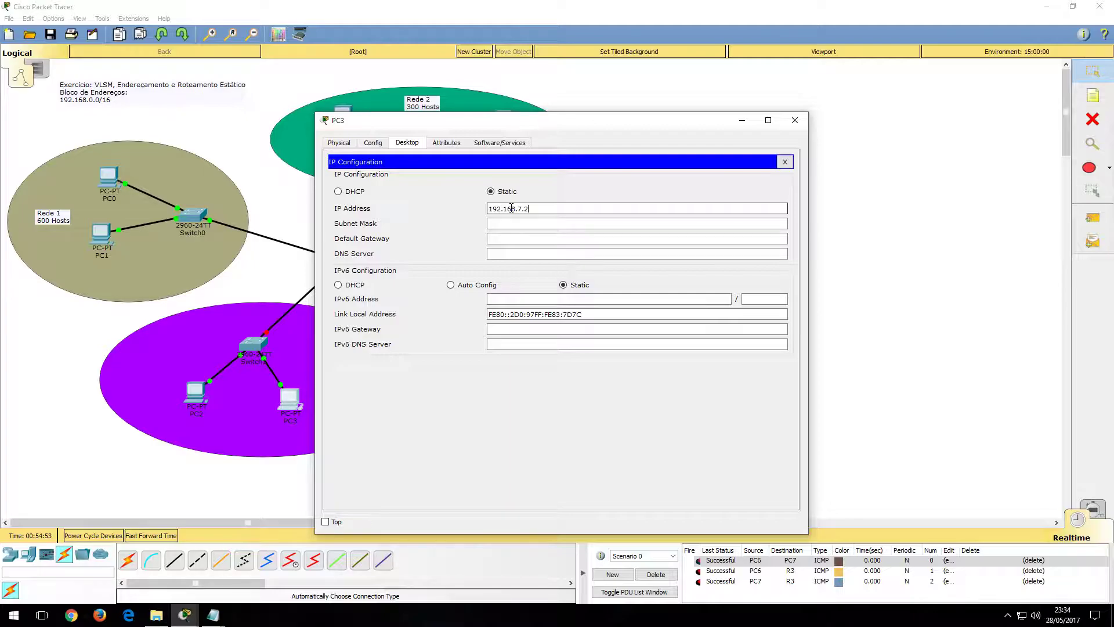
pyautogui.press('Tab')
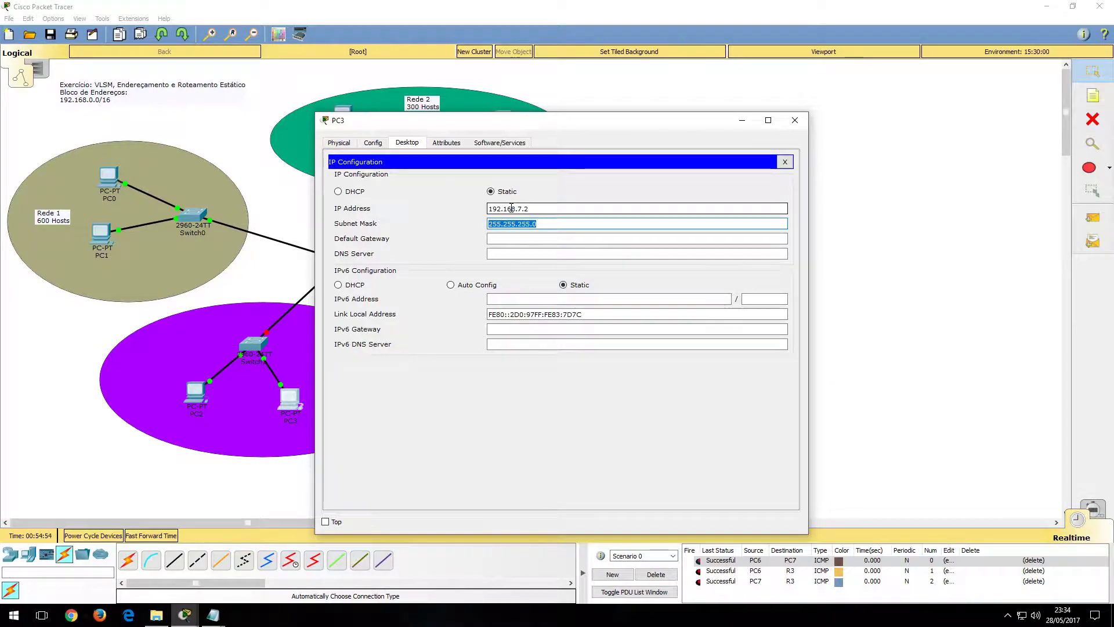
pyautogui.press('End')
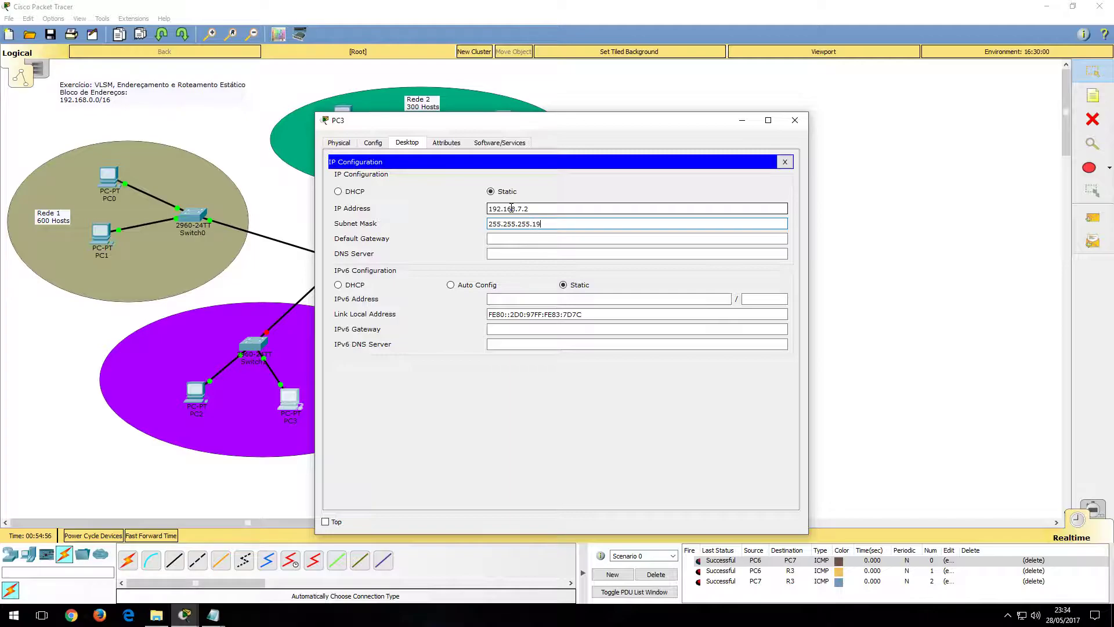
# Enter Rede 4's default gateway for PC3 and close the PC's window.
pyautogui.click(558, 241)
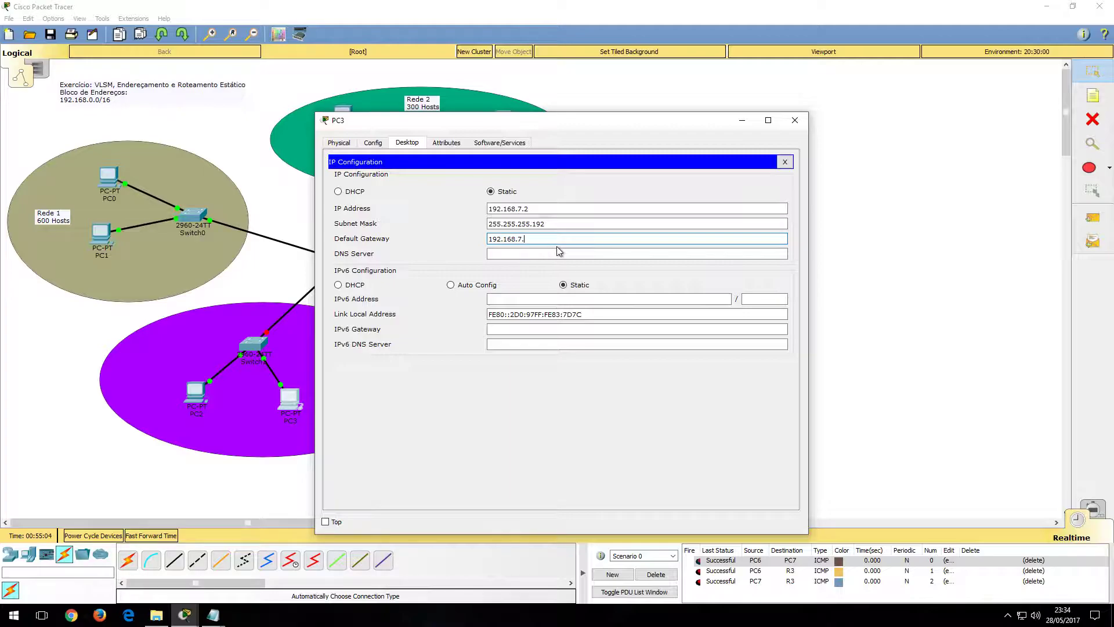
pyautogui.click(785, 161)
pyautogui.click(795, 120)
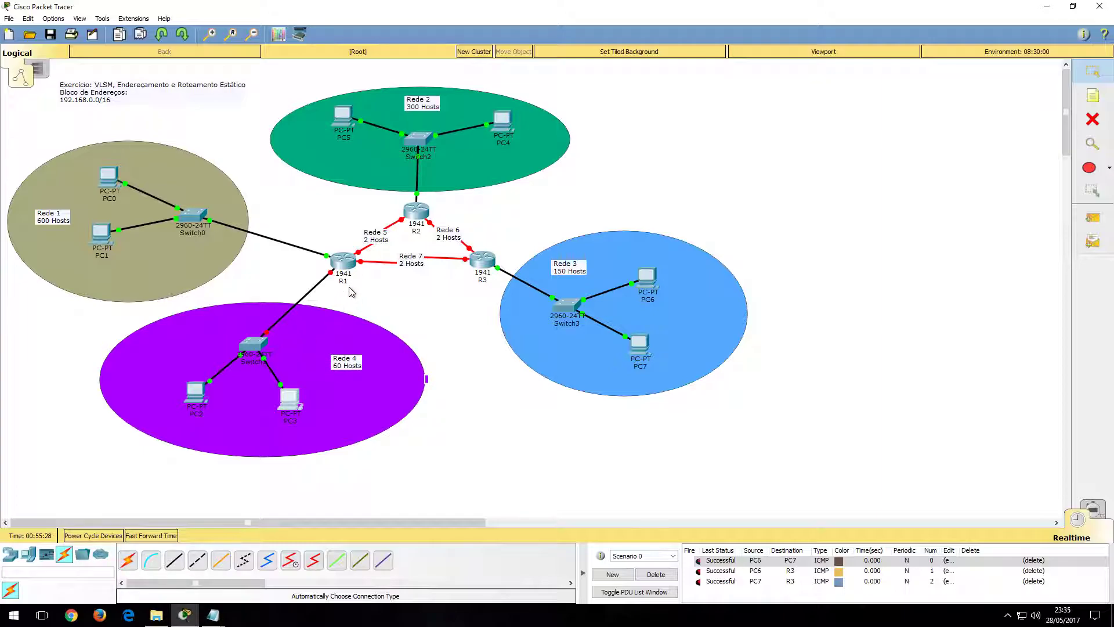
# Open router R1's configuration window.
pyautogui.moveTo(345, 270)
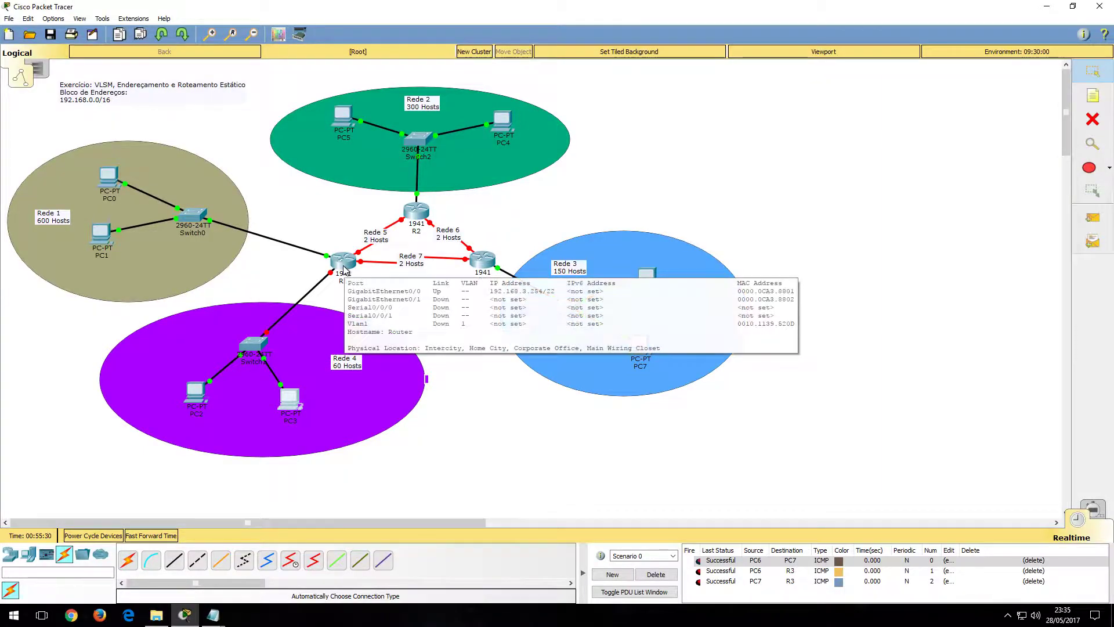
pyautogui.click(345, 270)
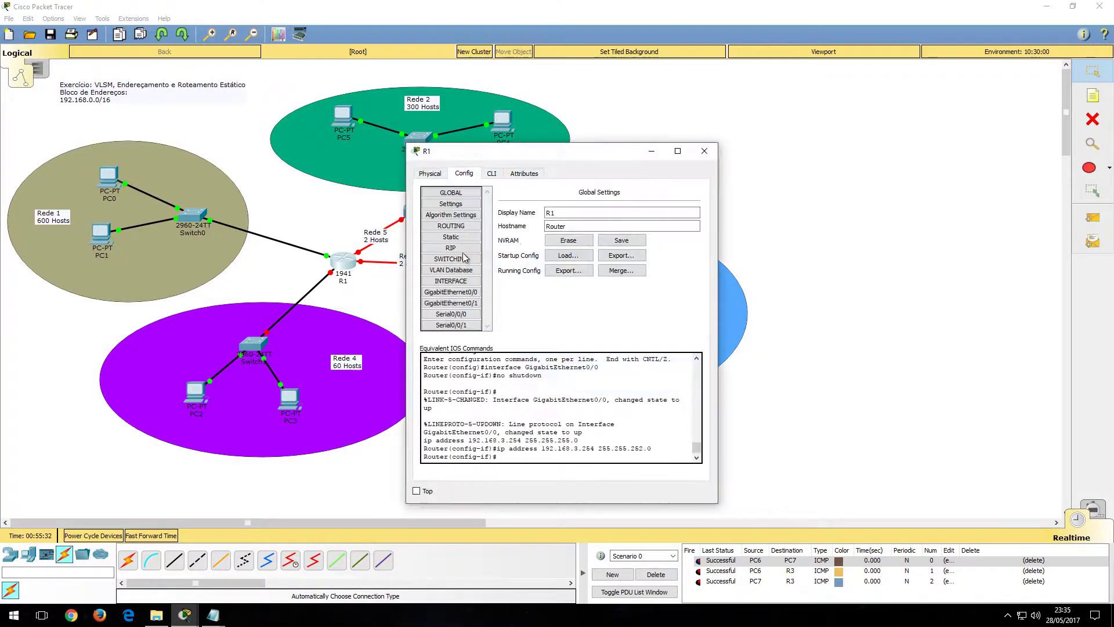
# Enable router R1's GigabitEthernet0/1 port and give it IP address 192.168.7.62 with subnet mask 255.255.255.192.
pyautogui.moveTo(573, 152); pyautogui.dragTo(841, 56)
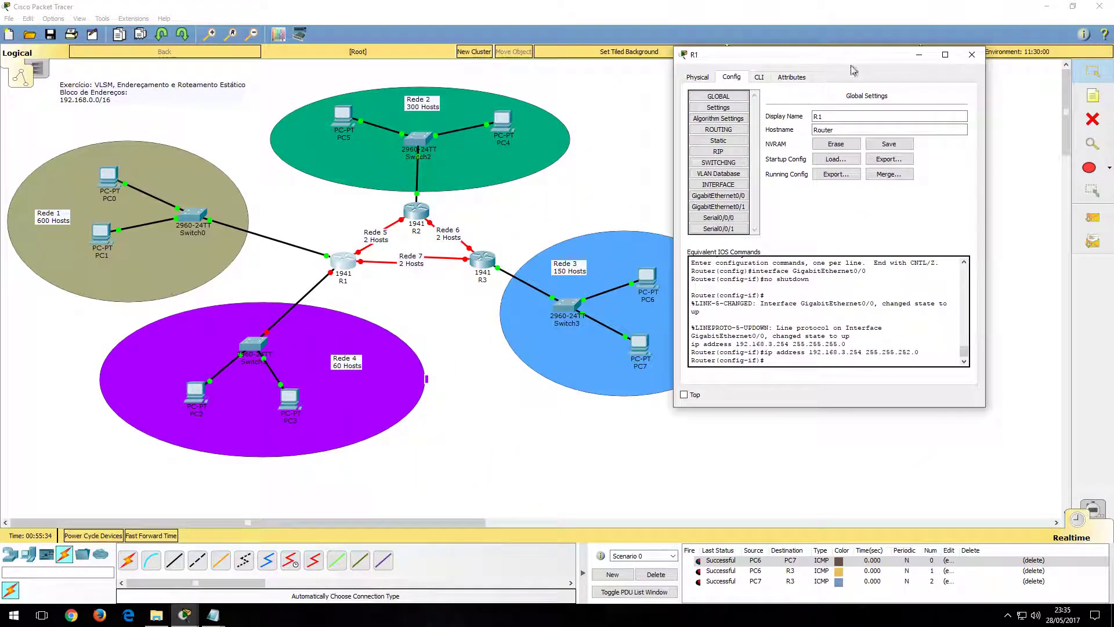
pyautogui.click(722, 197)
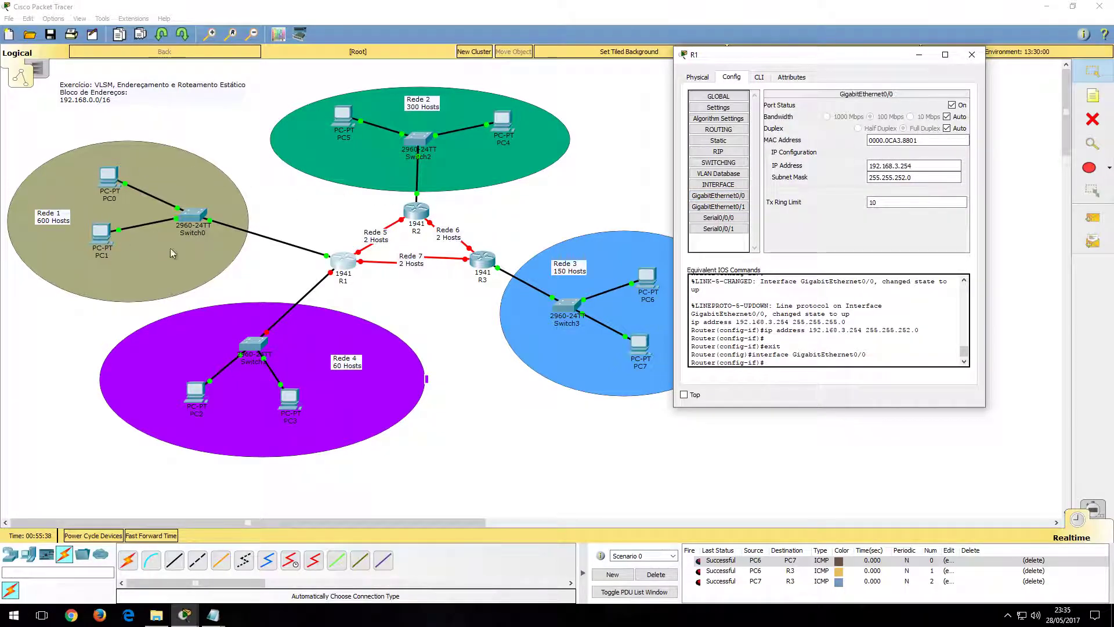
pyautogui.click(739, 208)
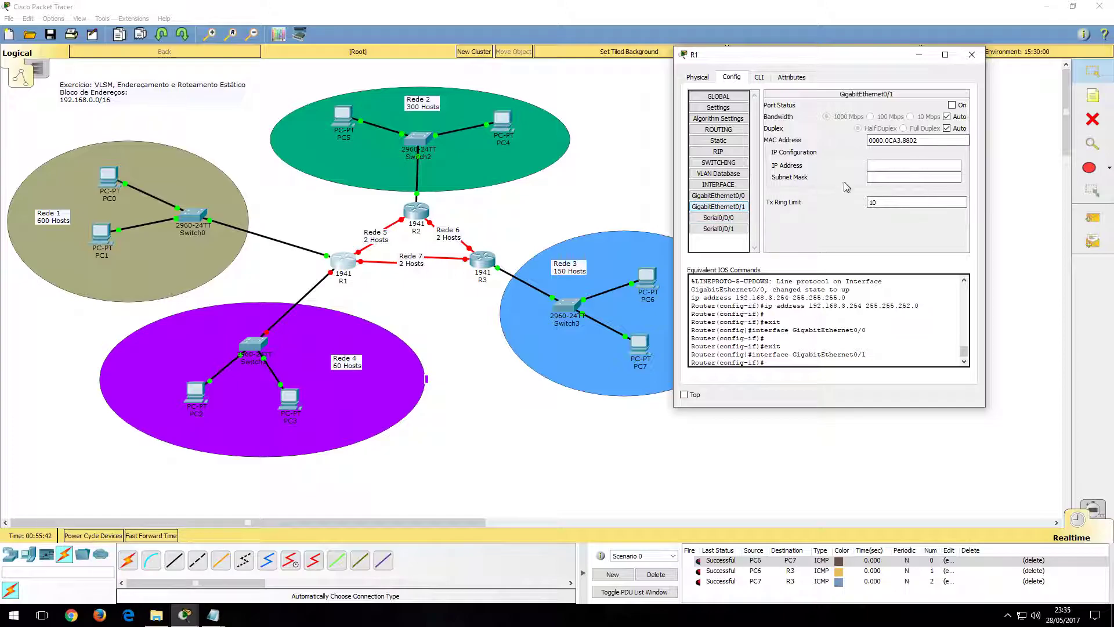
pyautogui.click(952, 105)
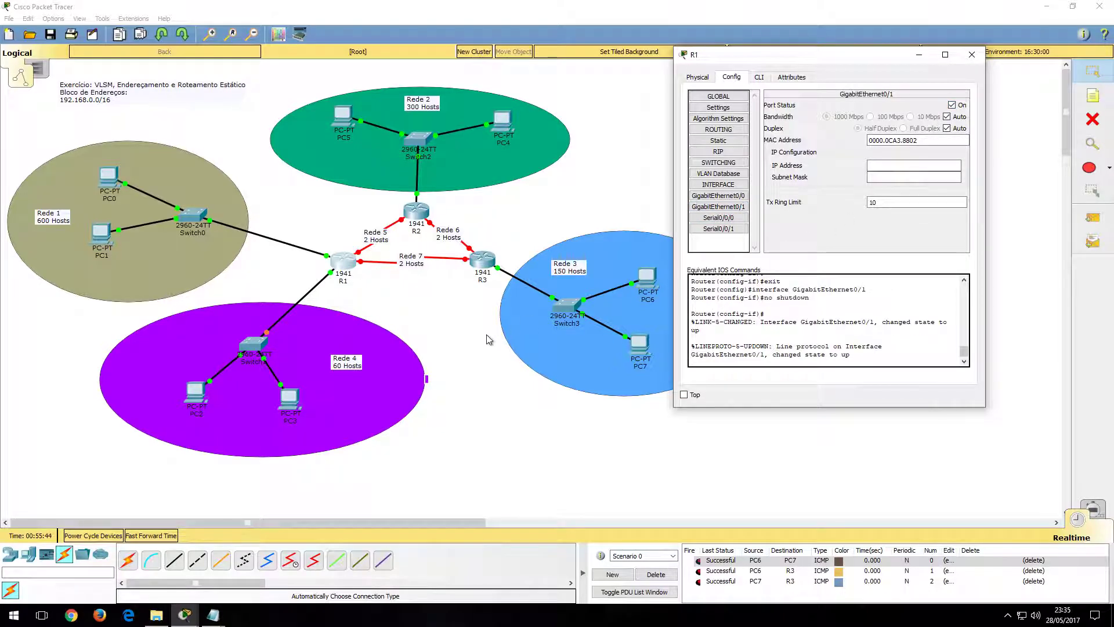
pyautogui.click(890, 165)
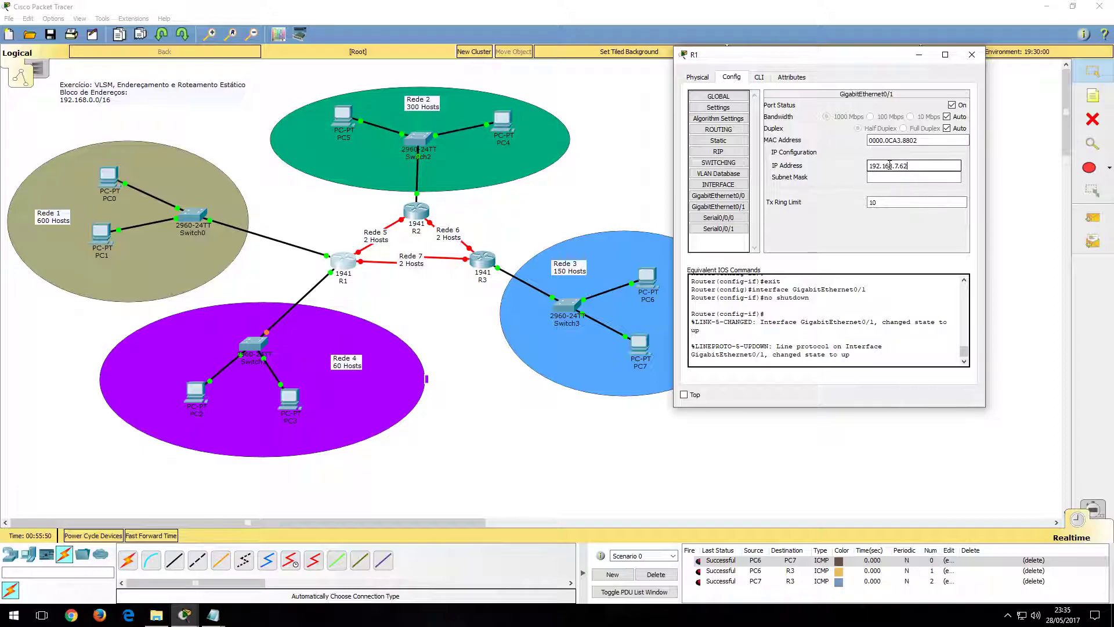
pyautogui.write('192.168.7.62')
pyautogui.press('Tab')
pyautogui.click(928, 178)
pyautogui.write('192')
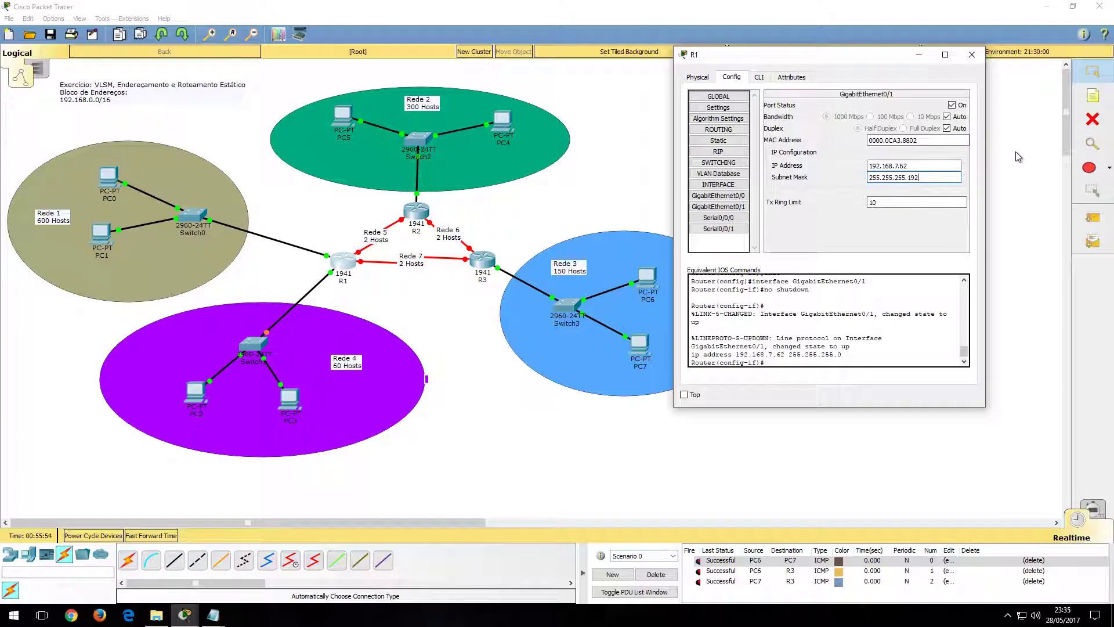
pyautogui.click(972, 54)
# Fast-forward the network time and test connectivity from PC2 to PC3 with a simple PDU.
pyautogui.click(152, 536)
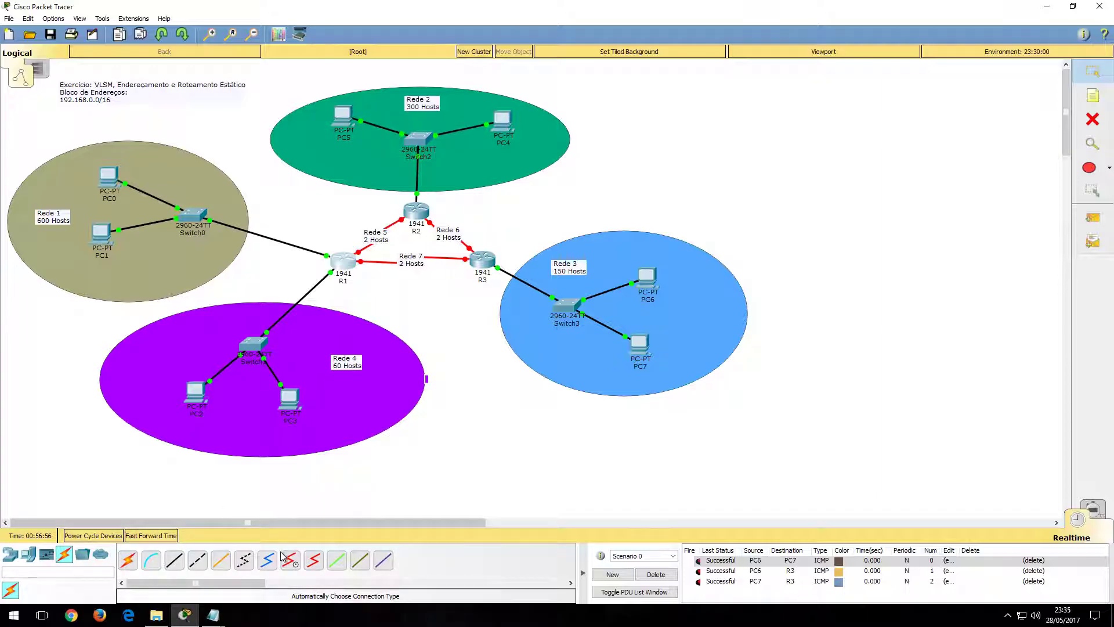
pyautogui.press('p')
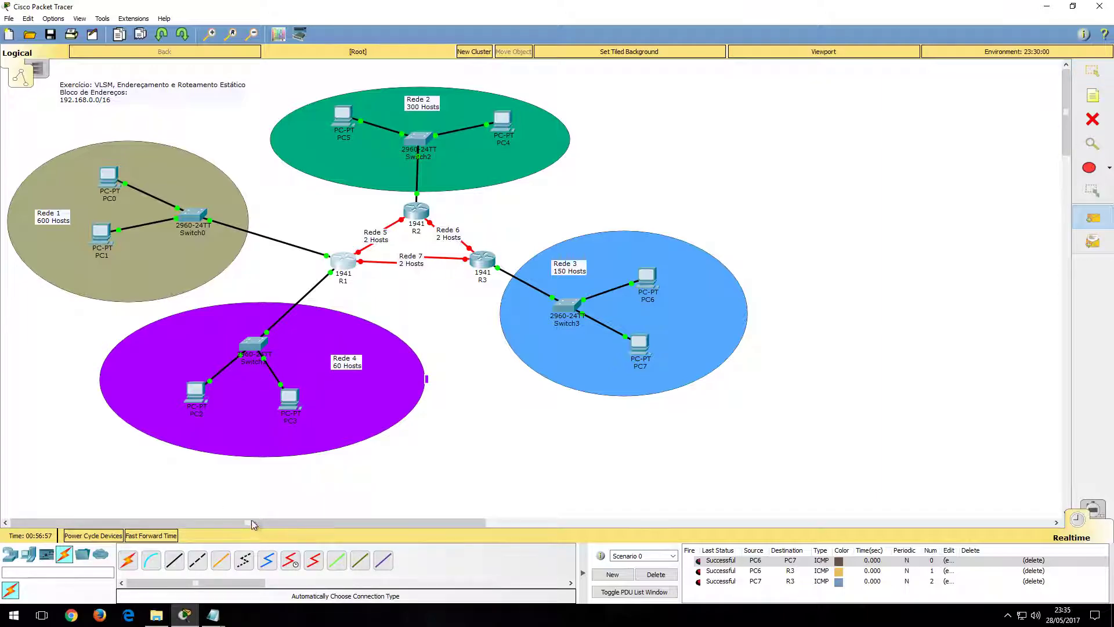
pyautogui.click(196, 392)
pyautogui.click(290, 399)
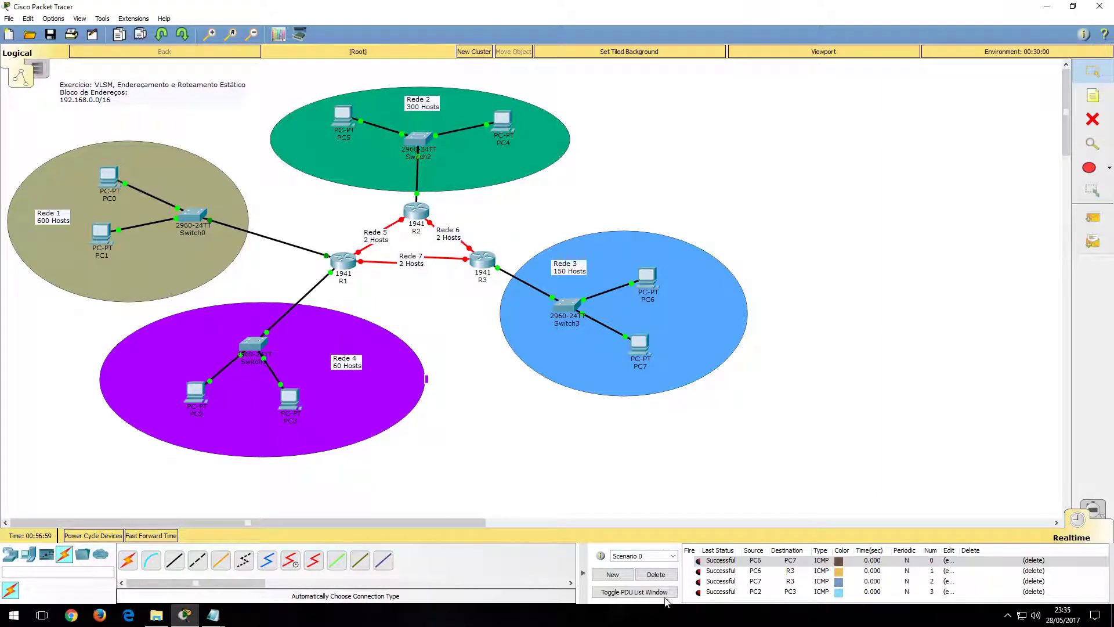
# Clear all PDUs from Scenario 0 and send a fresh simple PDU from PC2 to PC3.
pyautogui.click(656, 574)
pyautogui.press('p')
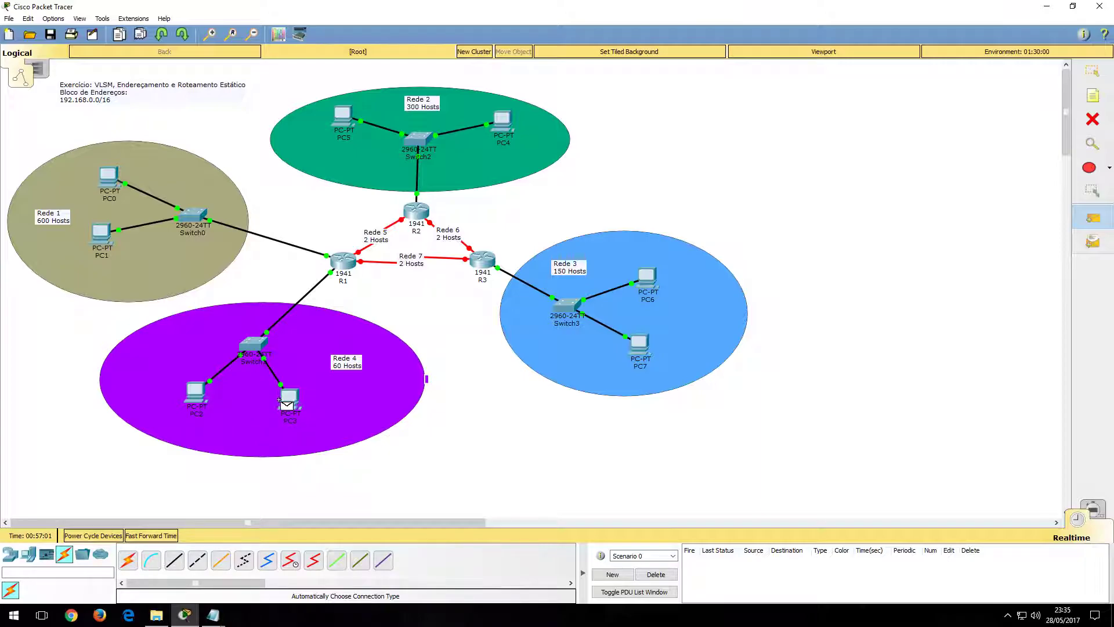
pyautogui.click(200, 398)
pyautogui.click(290, 400)
# Test the Rede 4 gateway with simple PDUs from PC3 to R1 and PC2 to R1, then clear the scenario's PDUs.
pyautogui.press('p')
pyautogui.click(293, 400)
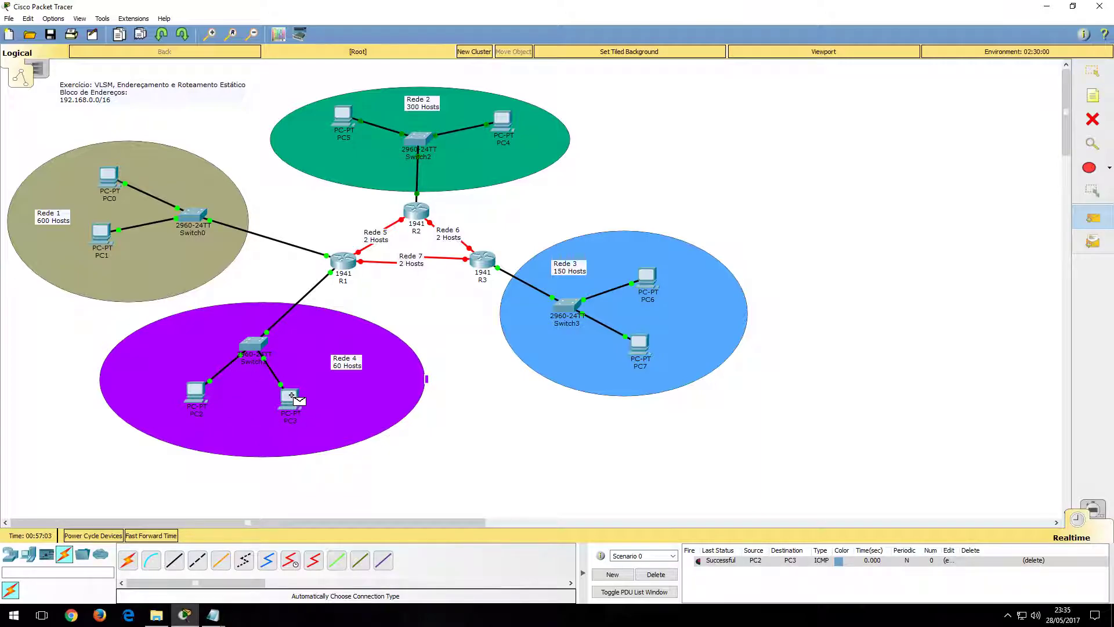
pyautogui.click(343, 261)
pyautogui.press('p')
pyautogui.click(197, 395)
pyautogui.click(343, 261)
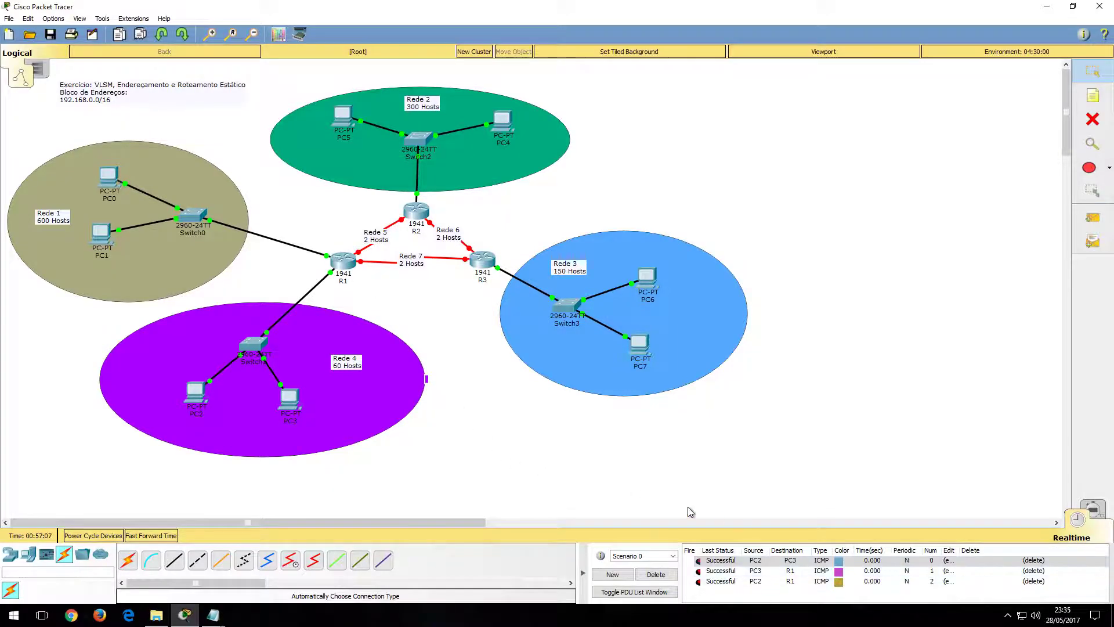
pyautogui.click(655, 574)
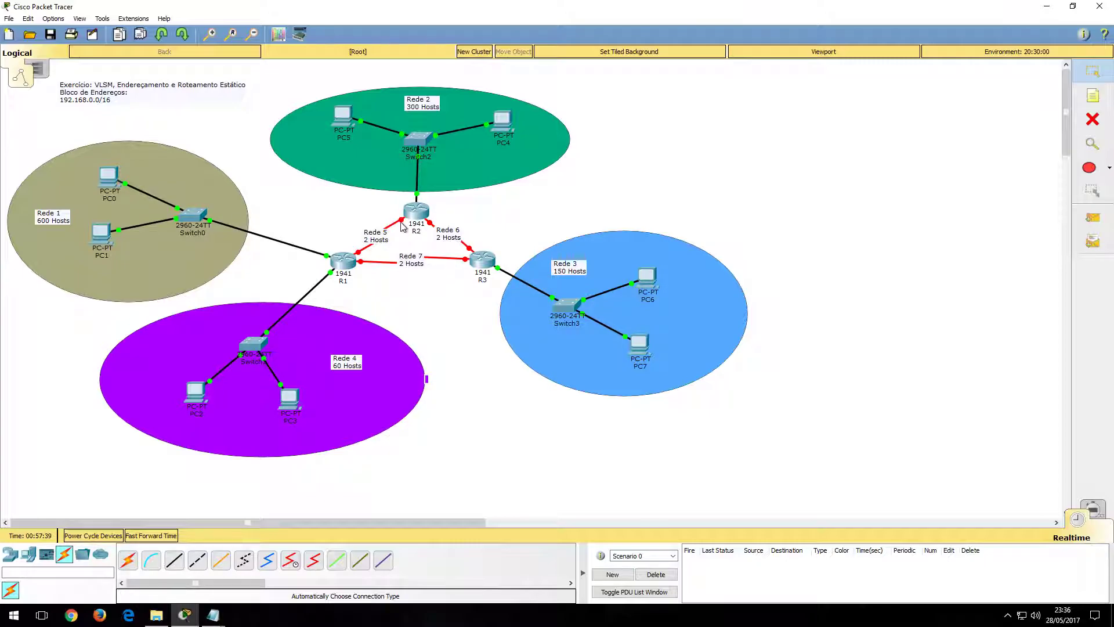
# Turn on the Serial0/0/0 port of router R1 for the Rede 5 link.
pyautogui.moveTo(404, 224)
pyautogui.click(345, 260)
pyautogui.moveTo(592, 160); pyautogui.dragTo(948, 73)
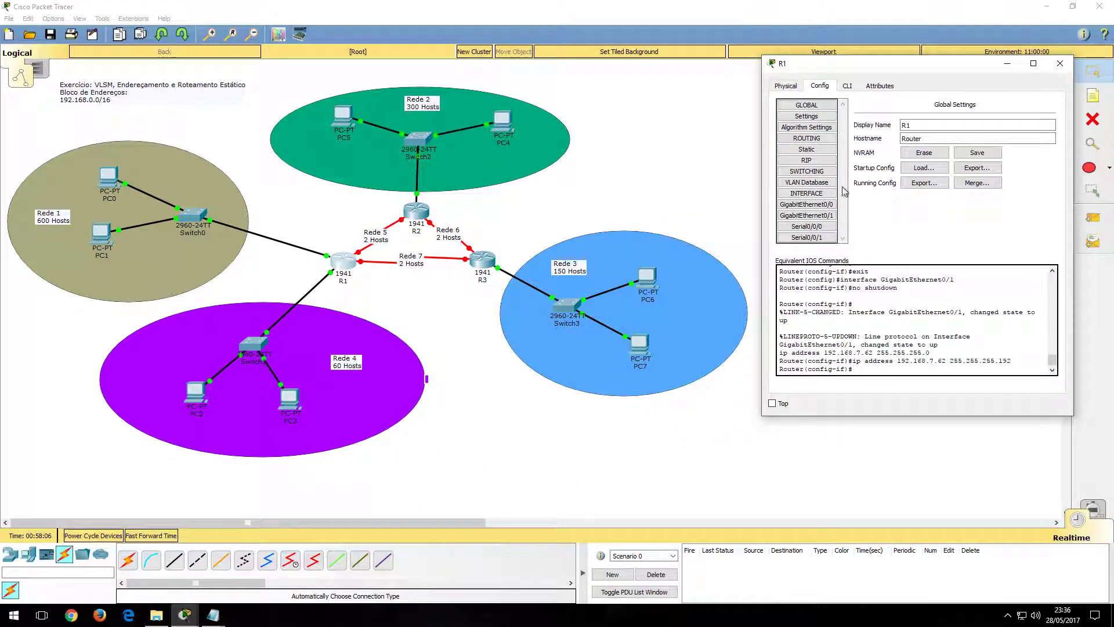
pyautogui.click(813, 227)
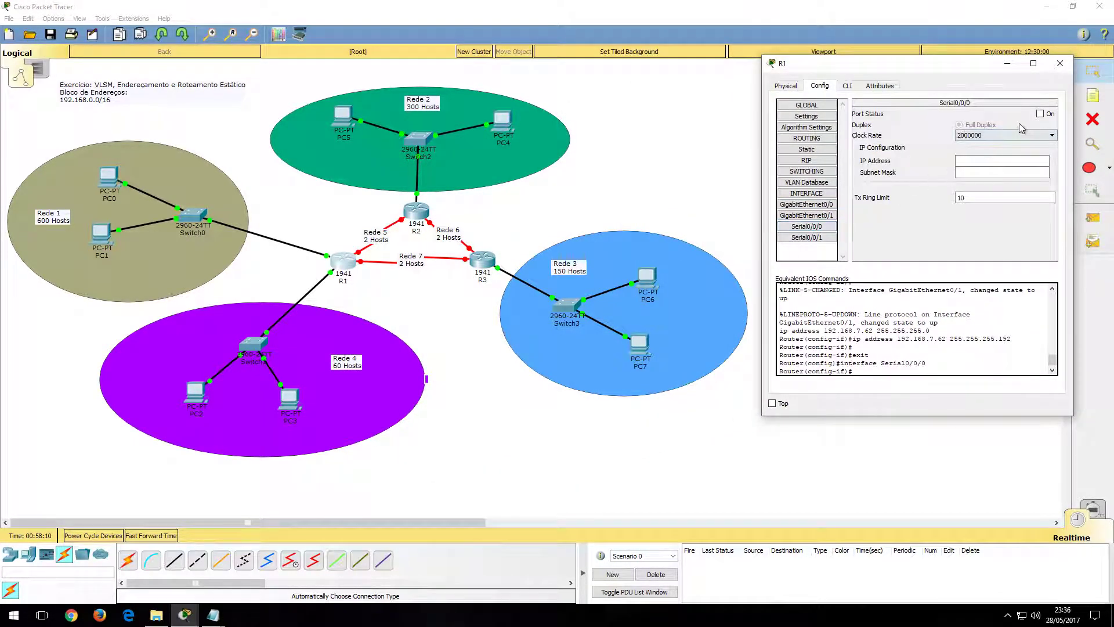
pyautogui.click(1040, 114)
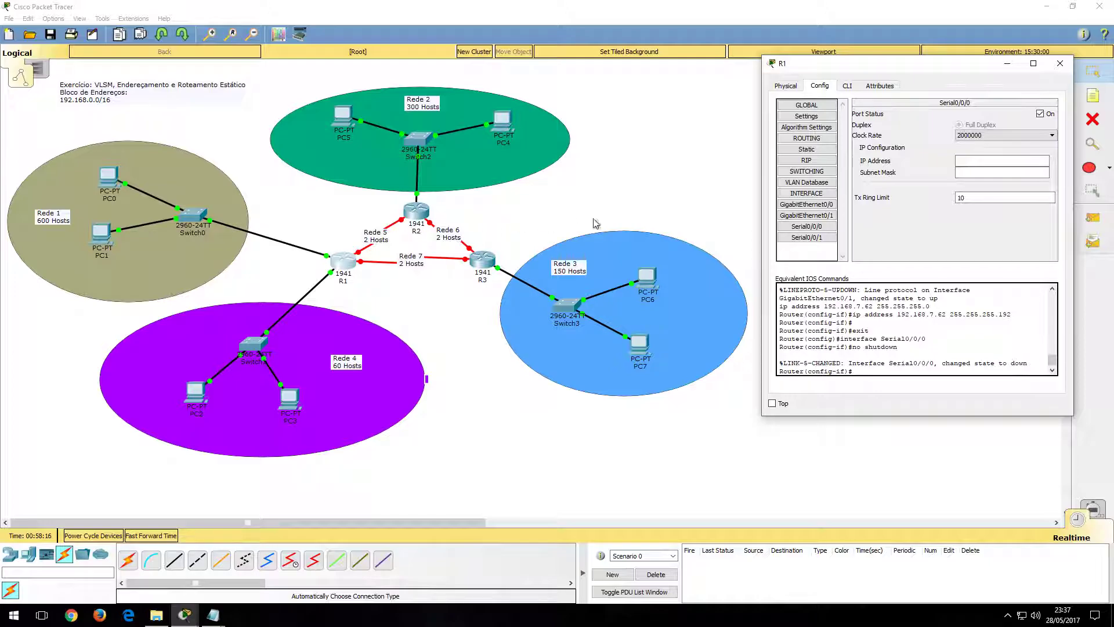
pyautogui.click(1060, 63)
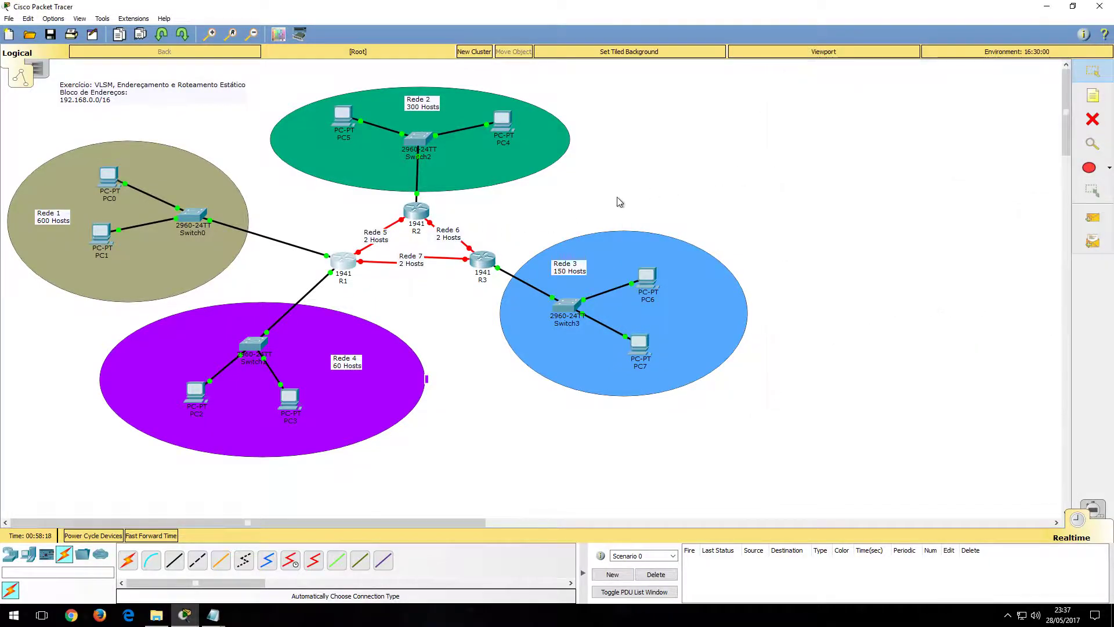
# Turn on the Serial0/0/0 port of router R2 to bring up its link with R1.
pyautogui.click(416, 210)
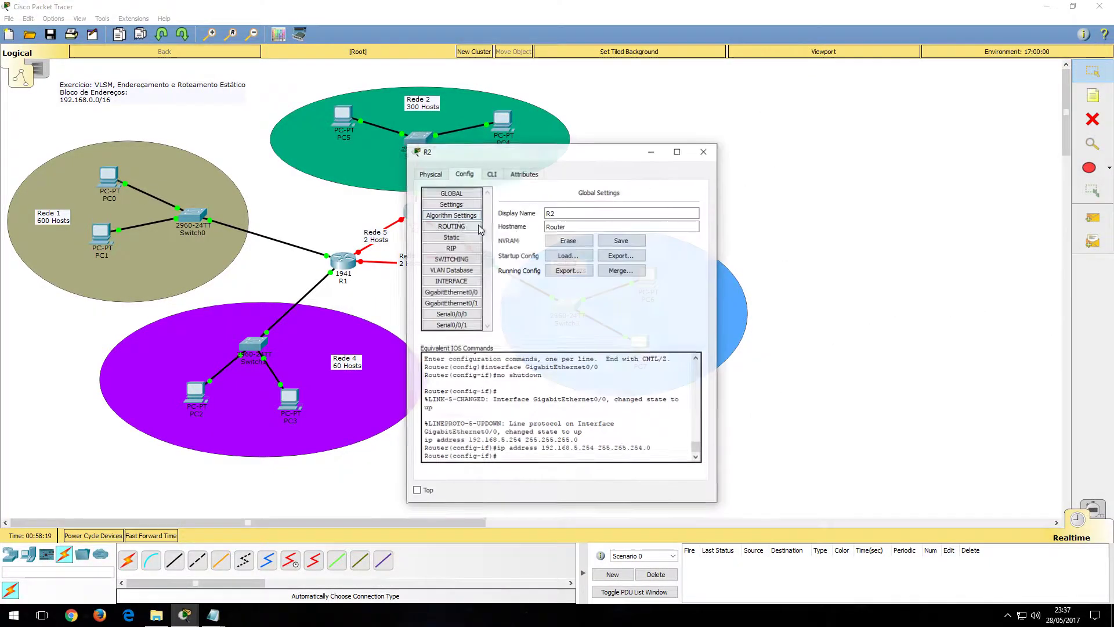
pyautogui.click(452, 315)
pyautogui.moveTo(611, 152); pyautogui.dragTo(871, 79)
pyautogui.click(946, 128)
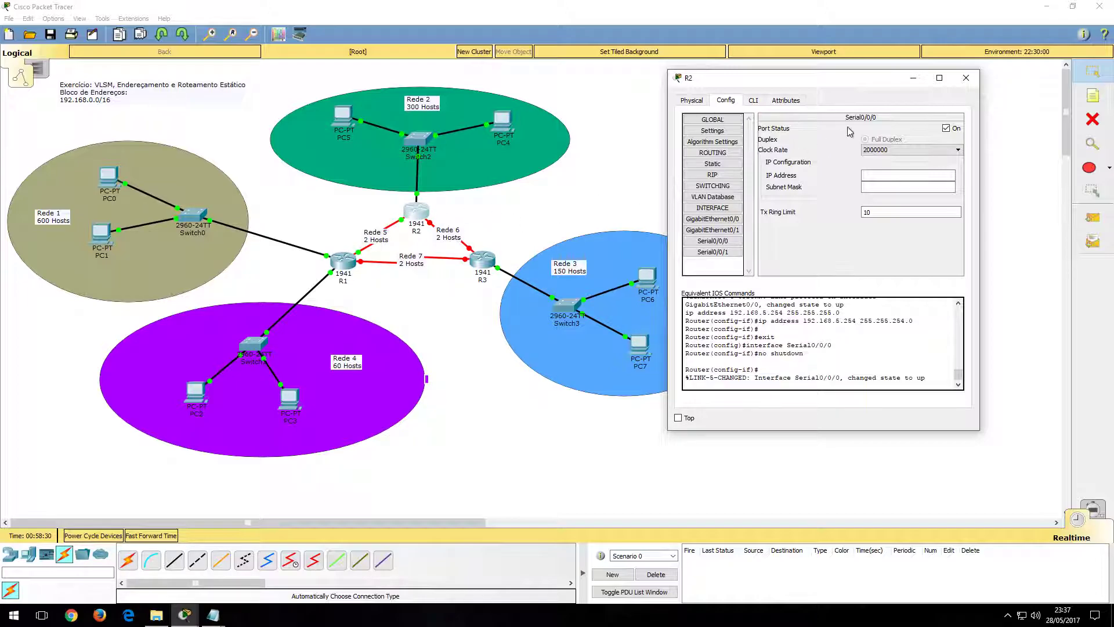
pyautogui.click(966, 78)
# Open router R1's Serial0/0/0 interface configuration at its IP address setting.
pyautogui.click(343, 262)
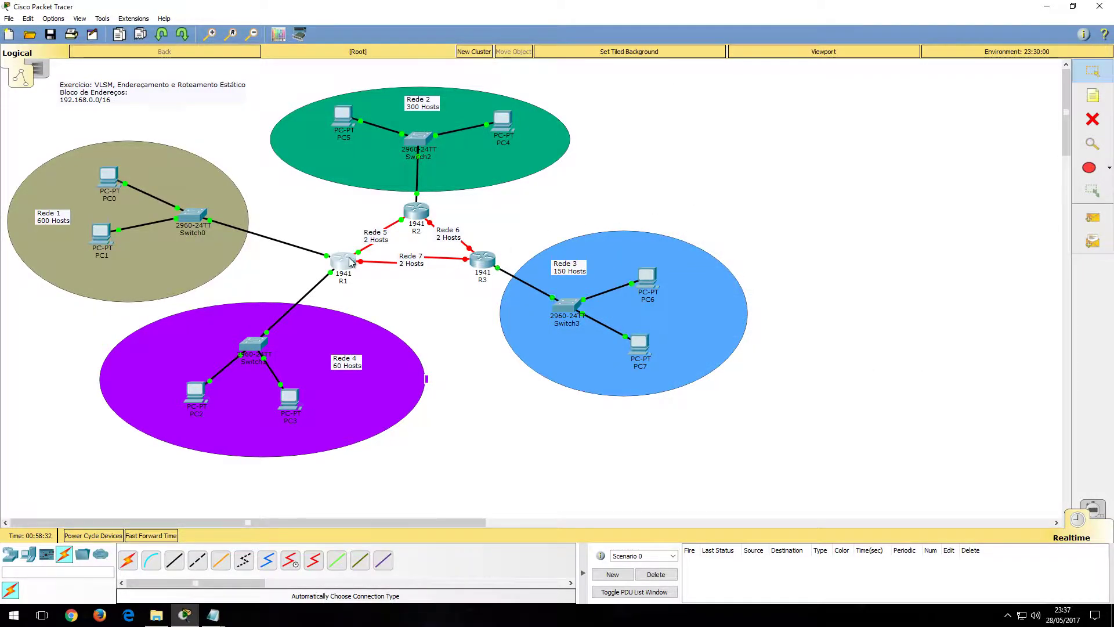
pyautogui.moveTo(555, 152); pyautogui.dragTo(898, 75)
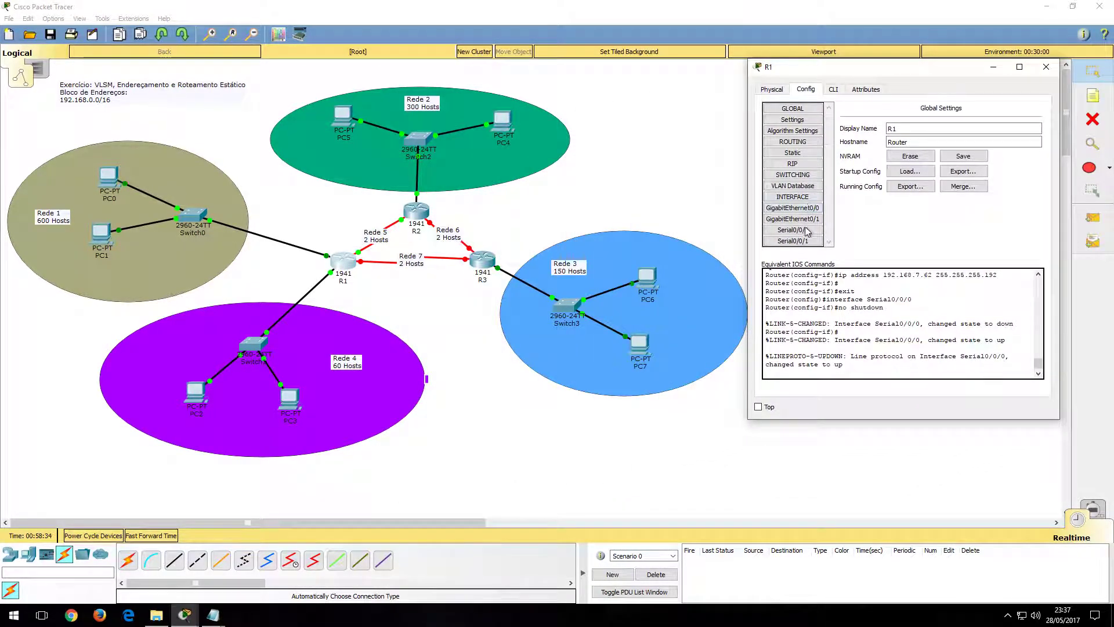
pyautogui.click(793, 230)
pyautogui.click(962, 165)
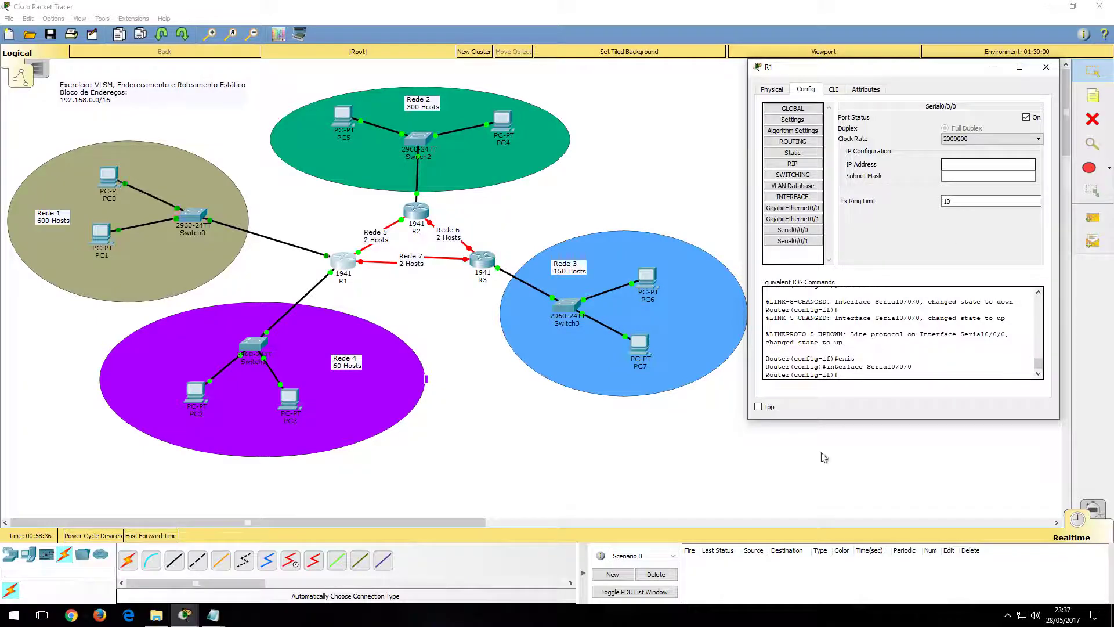
# Switch to the Notepad addressing plan and look up the host addresses and mask of Rede 5.
pyautogui.click(216, 616)
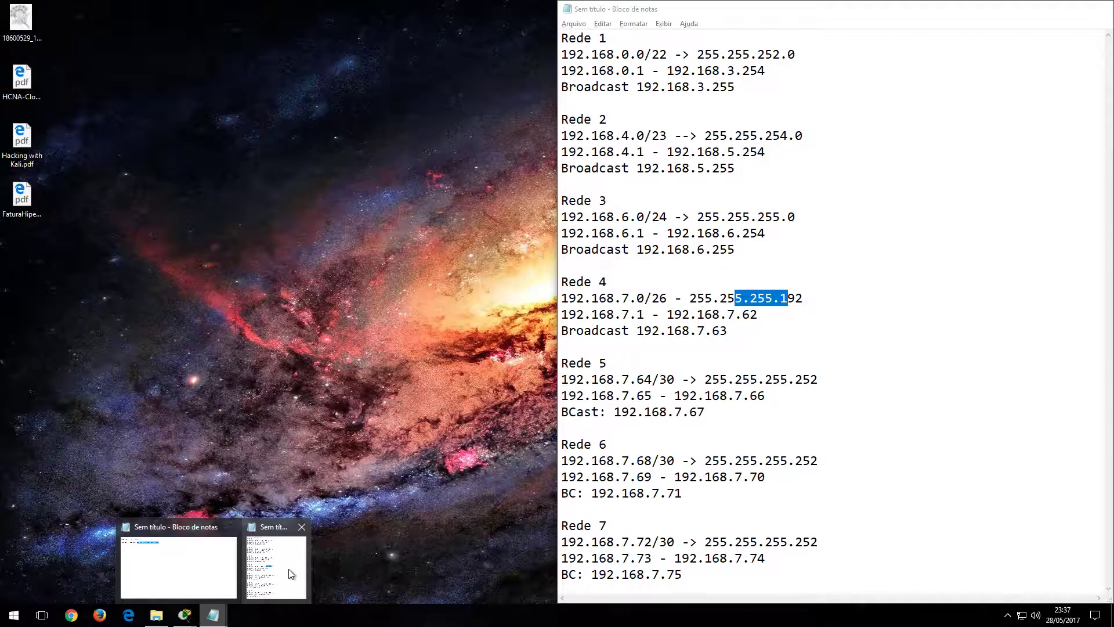
pyautogui.click(288, 569)
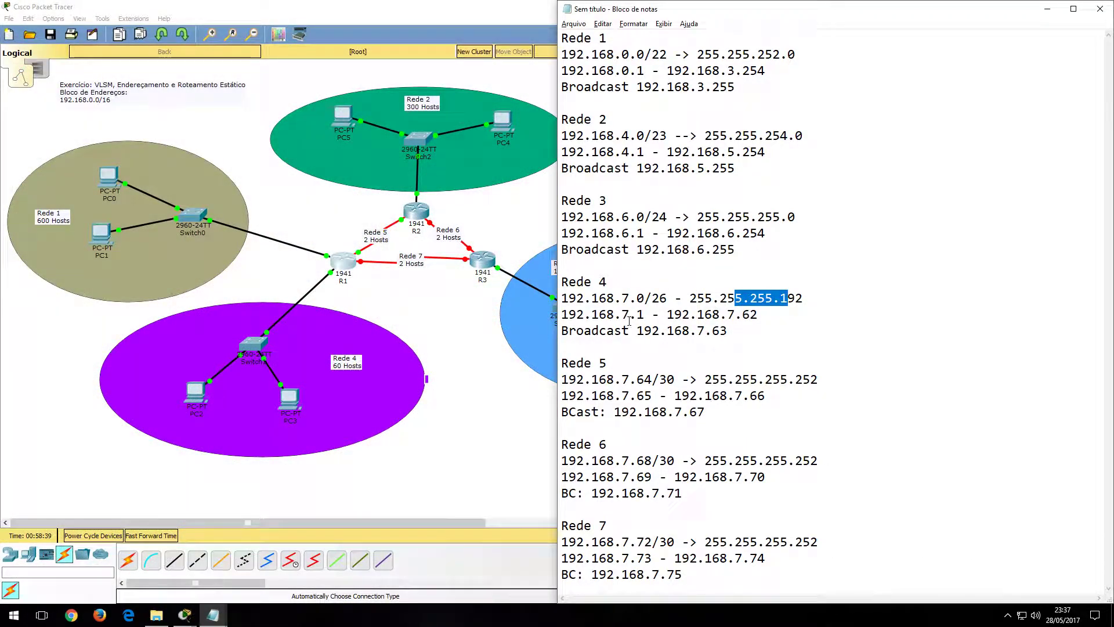
pyautogui.moveTo(607, 379); pyautogui.dragTo(649, 389)
pyautogui.click(644, 380)
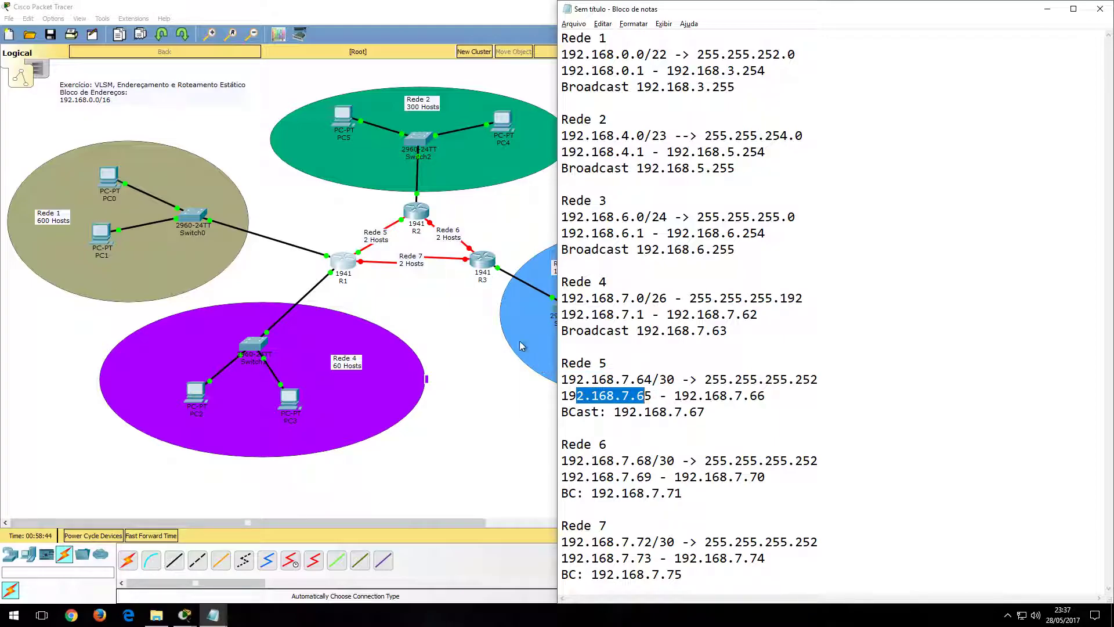
# Return to Packet Tracer and set R1's Serial0/0/0 to IP address 192.168.7.65 with subnet mask 255.255.255.252.
pyautogui.click(340, 264)
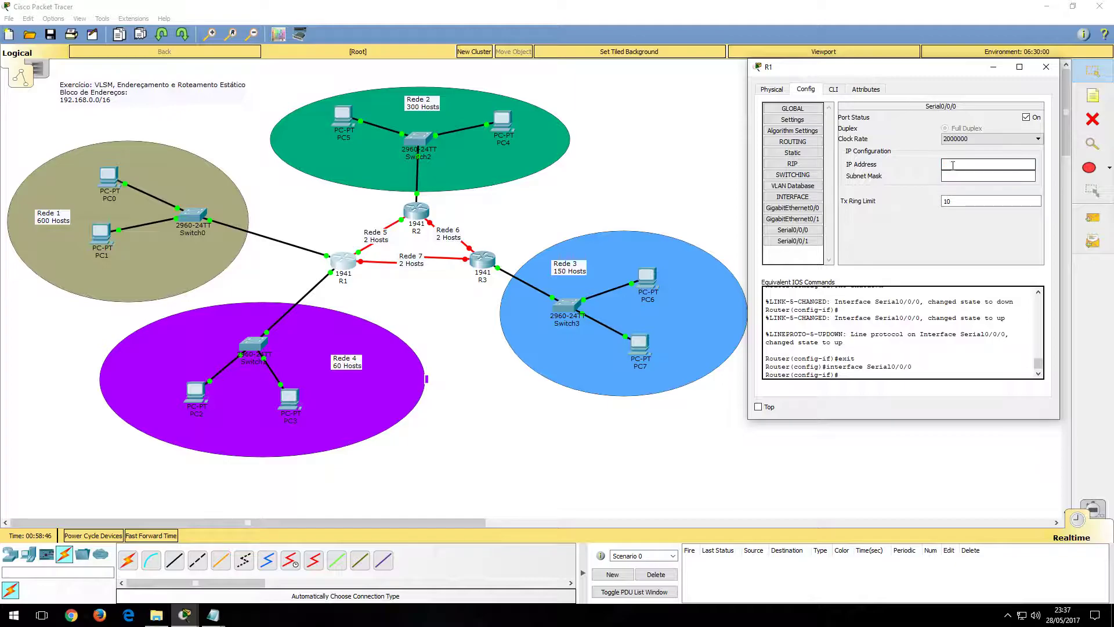
pyautogui.click(954, 166)
pyautogui.write('192.168.7.66')
pyautogui.press('Tab')
pyautogui.write('255.255.255.192')
pyautogui.hotkey('shift', 'Left')
pyautogui.hotkey('shift', 'Left')
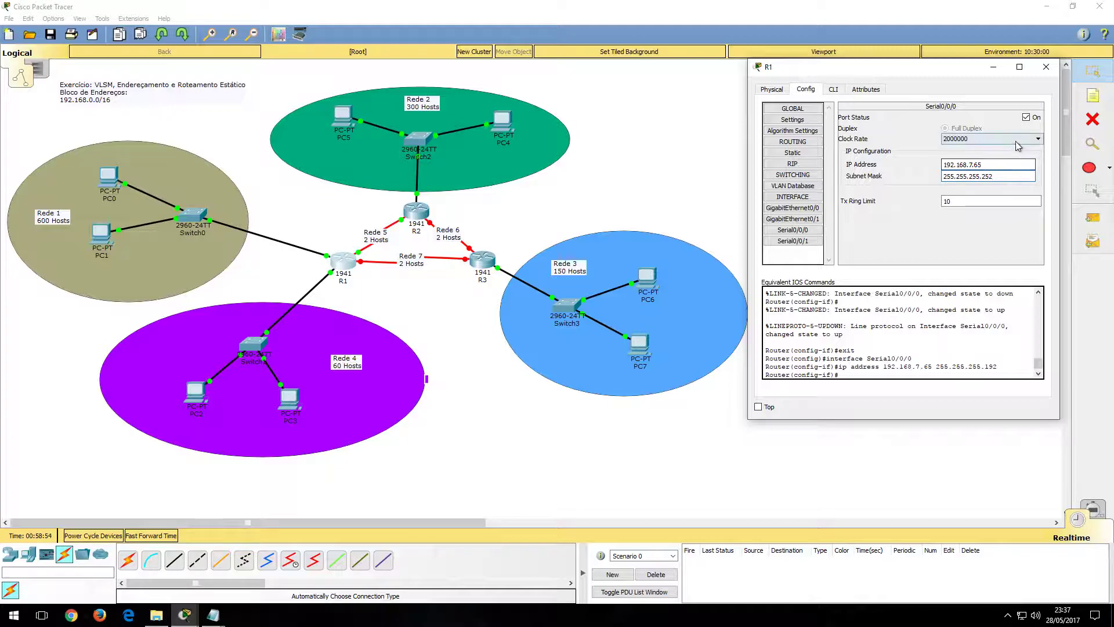
pyautogui.click(1046, 66)
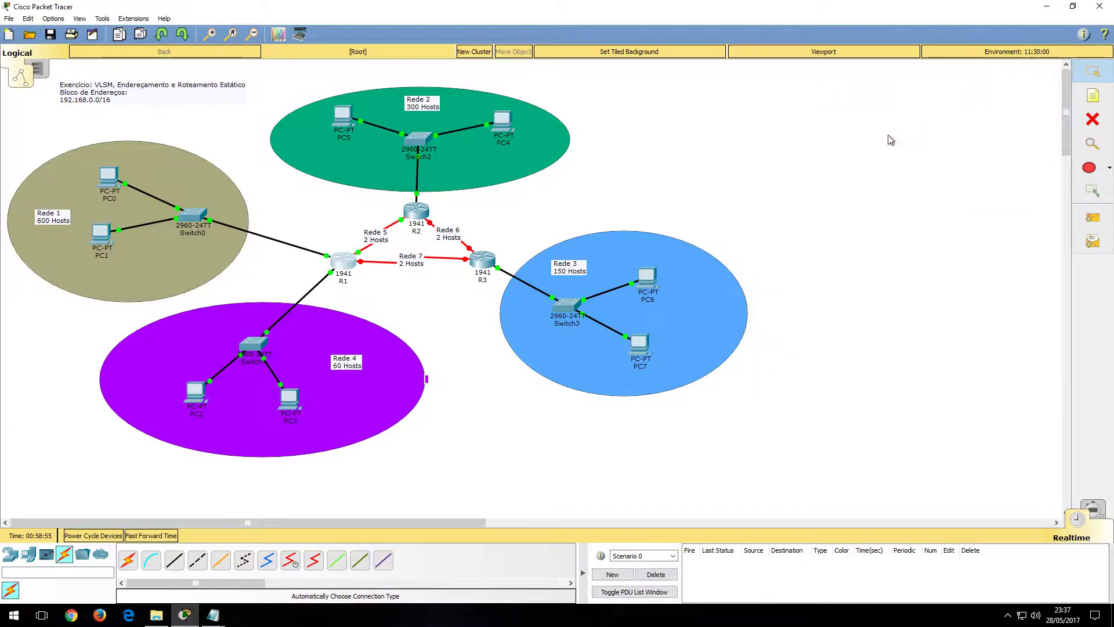
# Set router R2's Serial0/0/0 to IP address 192.168.7.66 with subnet mask 255.255.255.252.
pyautogui.click(417, 211)
pyautogui.moveTo(565, 161); pyautogui.dragTo(909, 34)
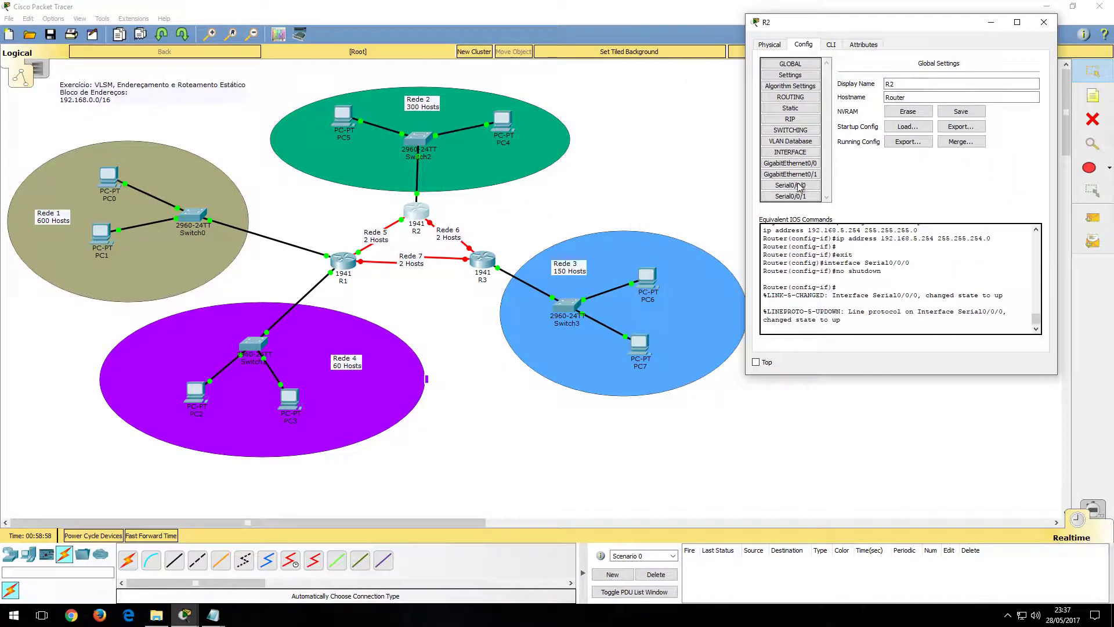
pyautogui.click(791, 184)
pyautogui.click(968, 123)
pyautogui.click(967, 123)
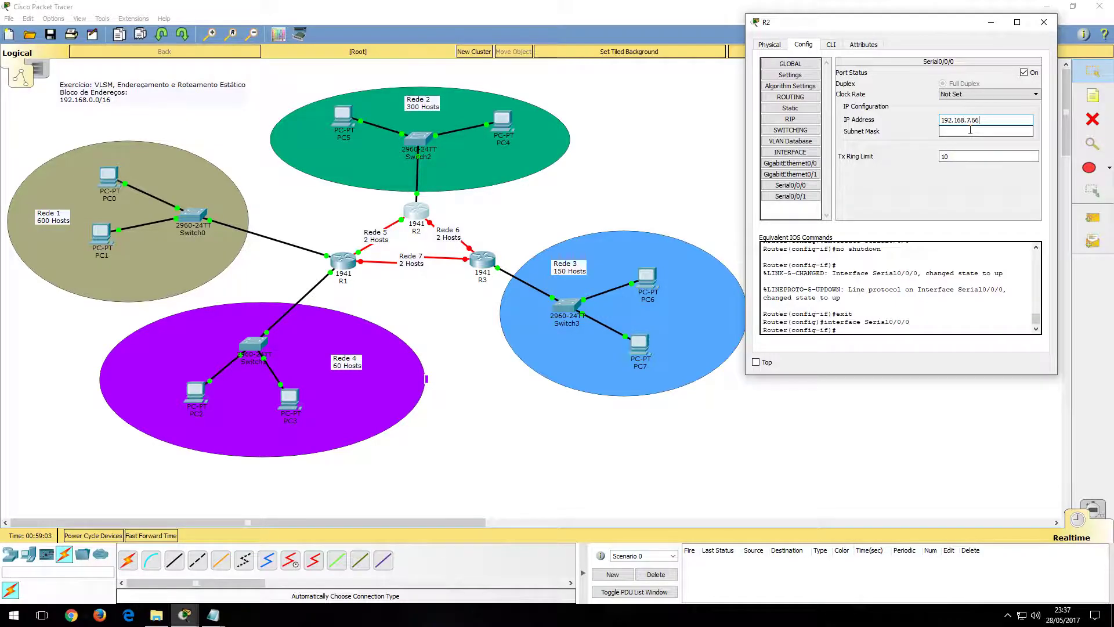
pyautogui.click(970, 130)
pyautogui.hotkey('shift', 'Left')
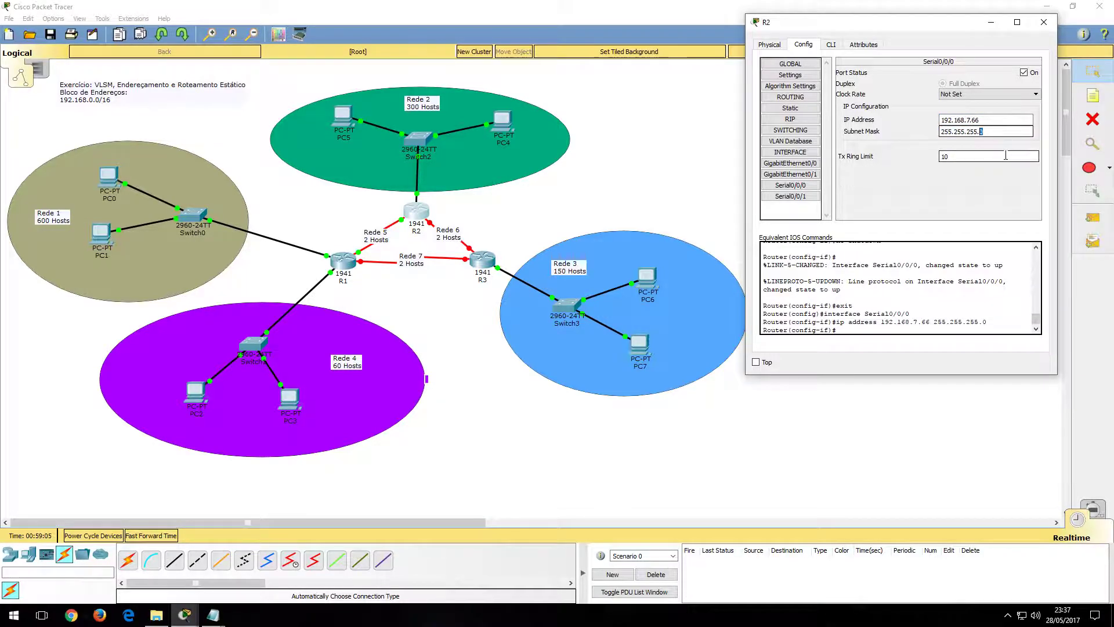
pyautogui.write('252')
pyautogui.click(1043, 22)
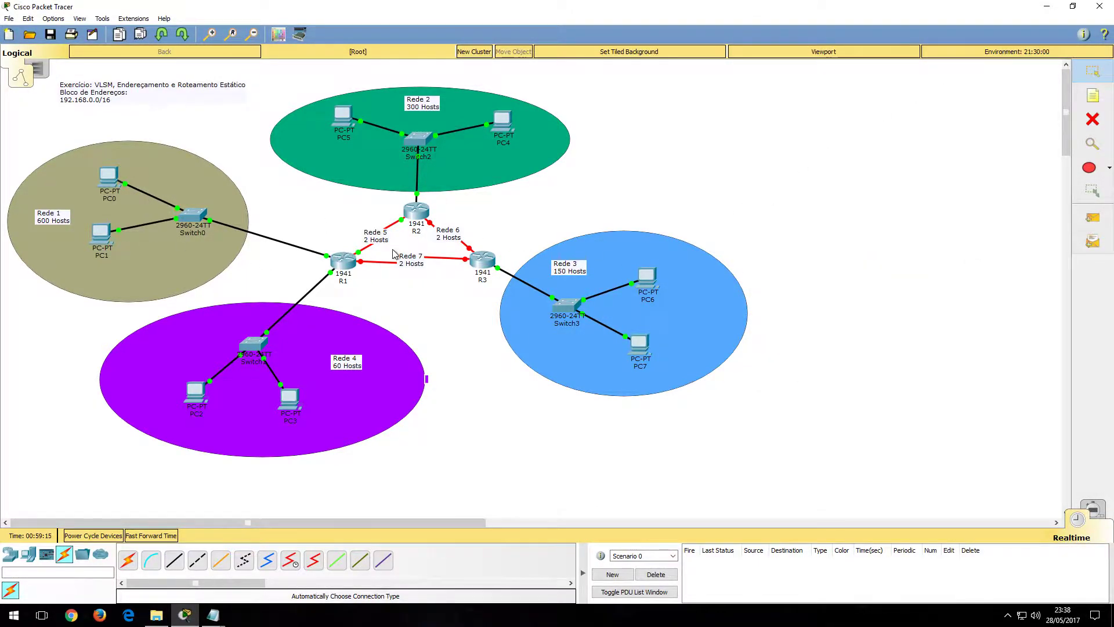
# Test the Rede 5 serial link by sending a simple PDU from R1 to R2.
pyautogui.press('p')
pyautogui.click(343, 260)
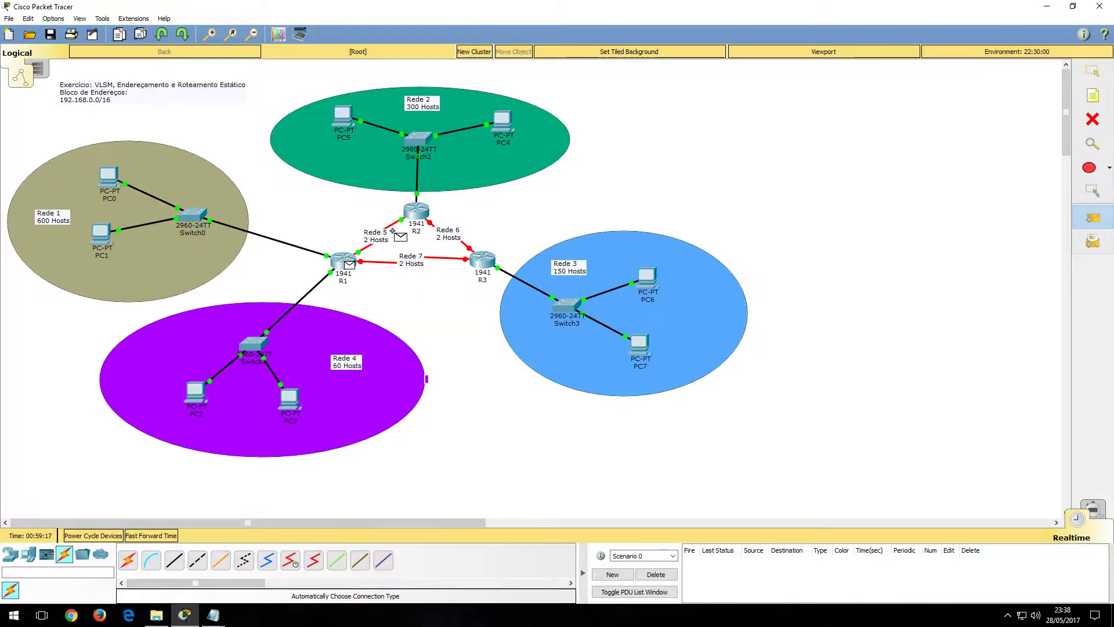
pyautogui.click(416, 211)
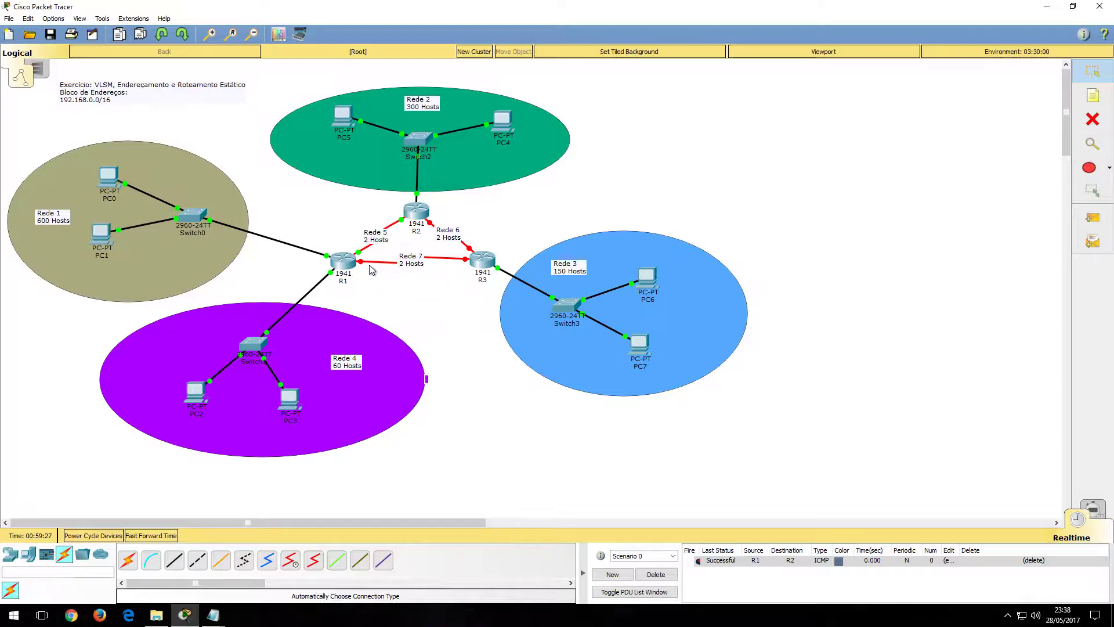
# Open router R2's Serial0/0/1 interface configuration and turn its port on.
pyautogui.click(417, 211)
pyautogui.moveTo(560, 153); pyautogui.dragTo(869, 47)
pyautogui.click(778, 206)
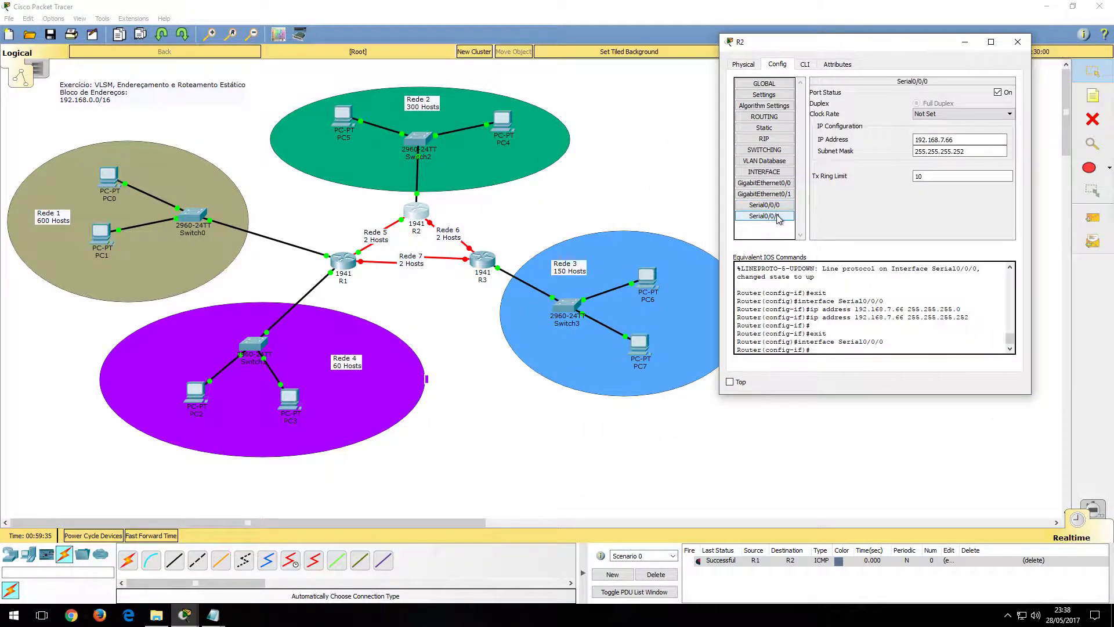
pyautogui.click(789, 216)
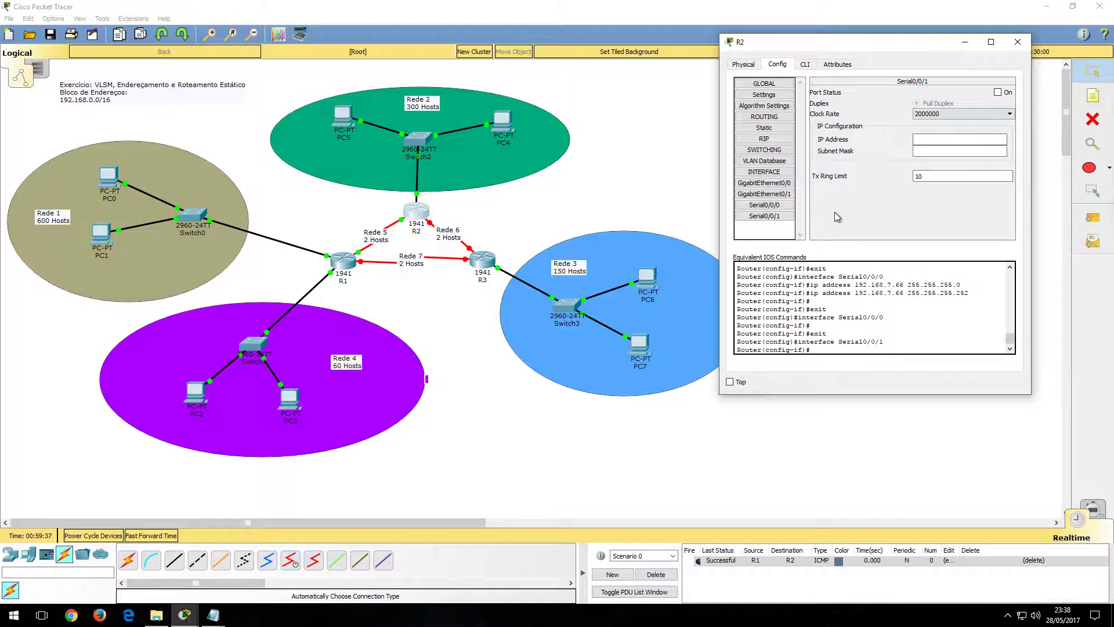
pyautogui.click(998, 92)
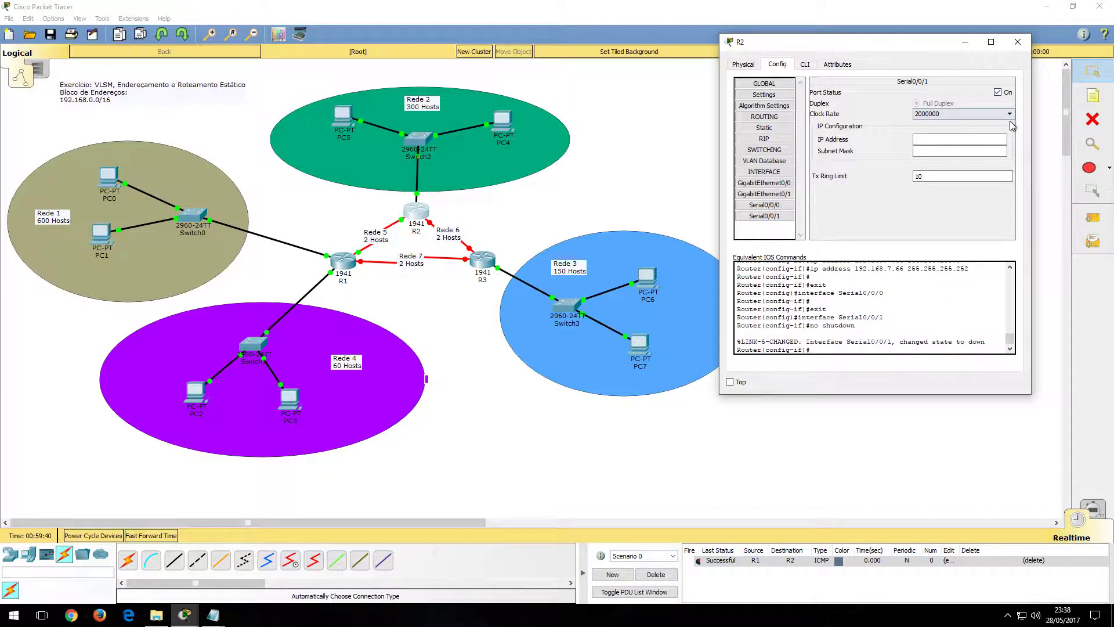
# Switch to the Notepad addressing plan and look up the first host address of Rede 6.
pyautogui.click(193, 622)
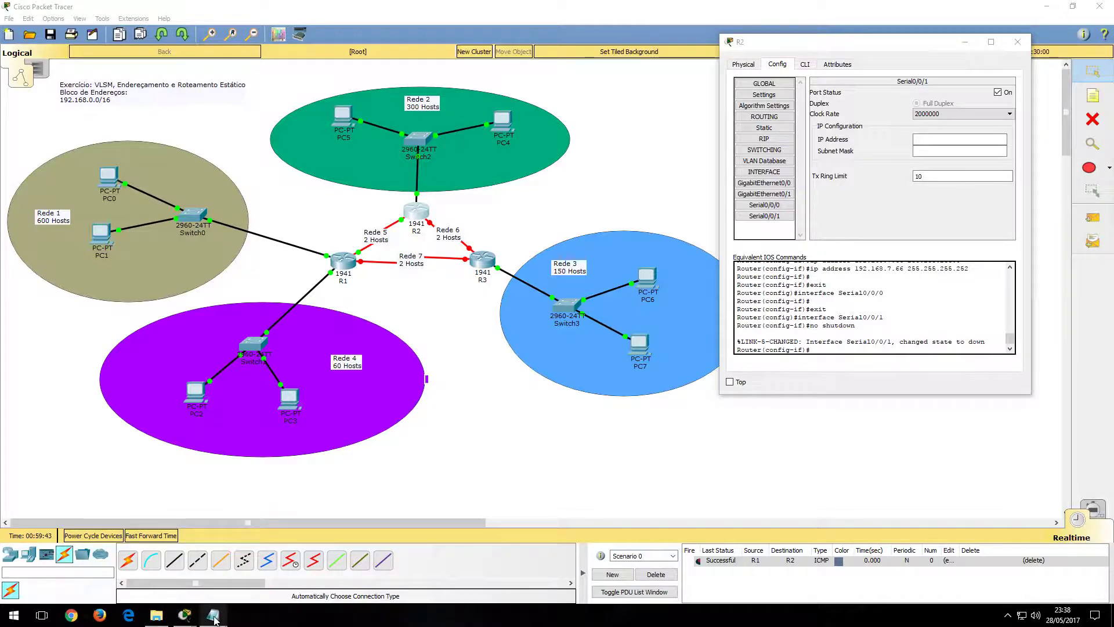
pyautogui.click(313, 572)
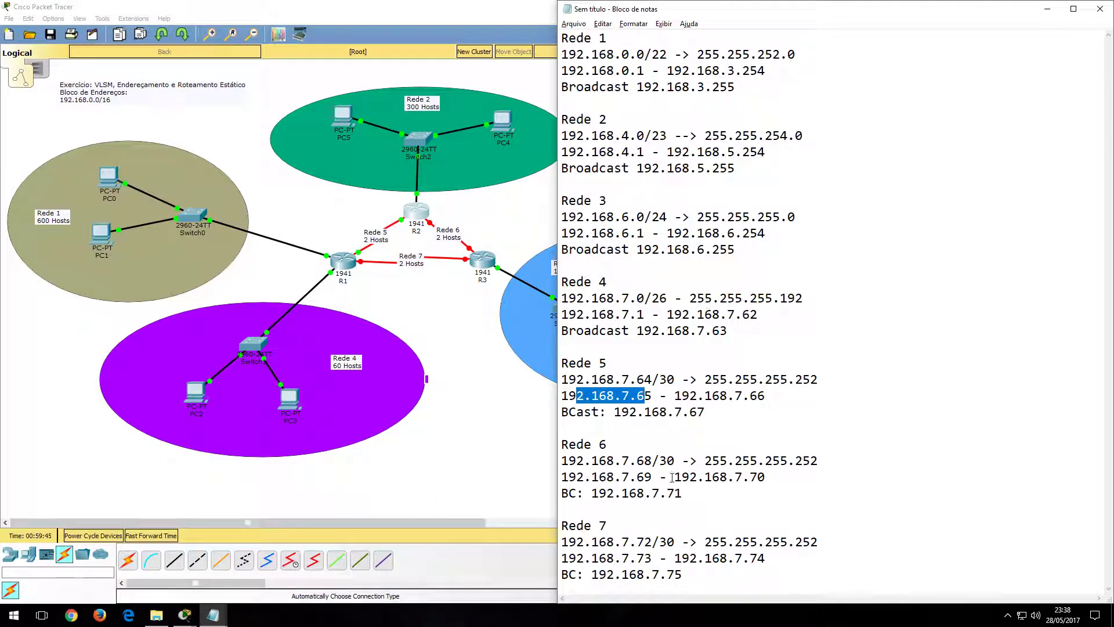
pyautogui.moveTo(630, 477); pyautogui.dragTo(663, 477)
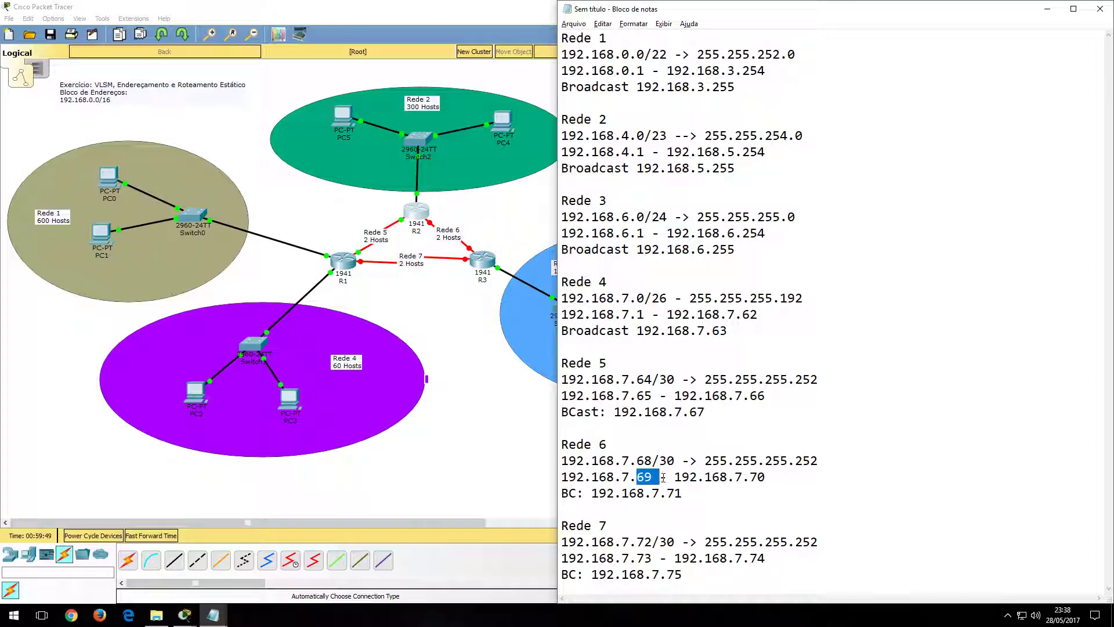
# Return to Packet Tracer and set R2's Serial0/0/1 to IP address 192.168.7.69 with subnet mask 255.255.255.252.
pyautogui.click(1047, 9)
pyautogui.click(940, 140)
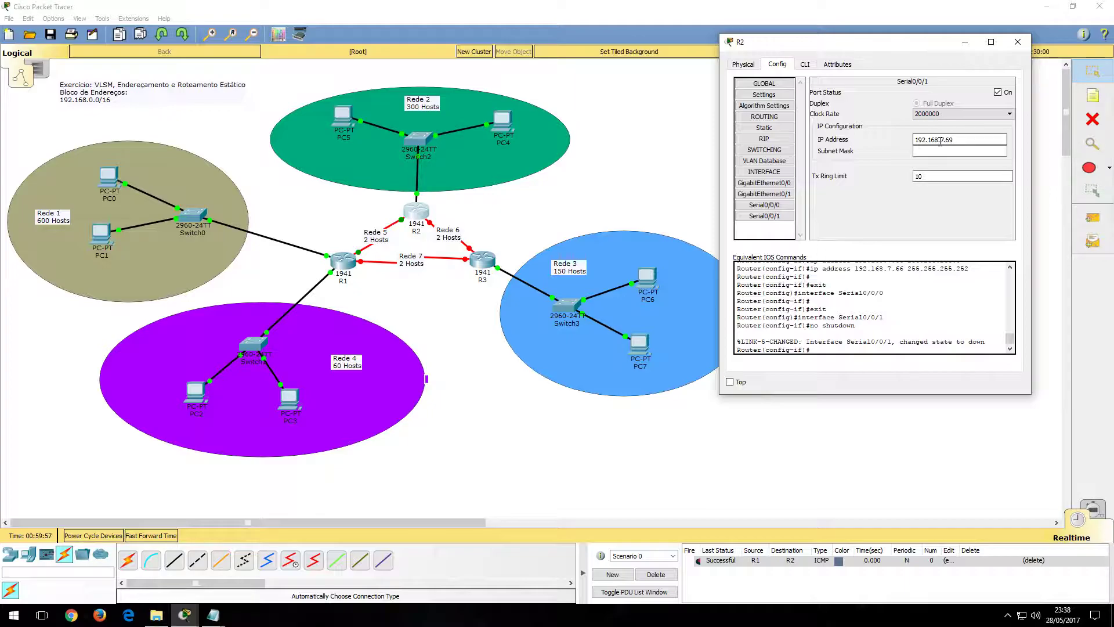
pyautogui.click(981, 152)
pyautogui.write('255.255.255.252')
pyautogui.doubleClick(965, 154)
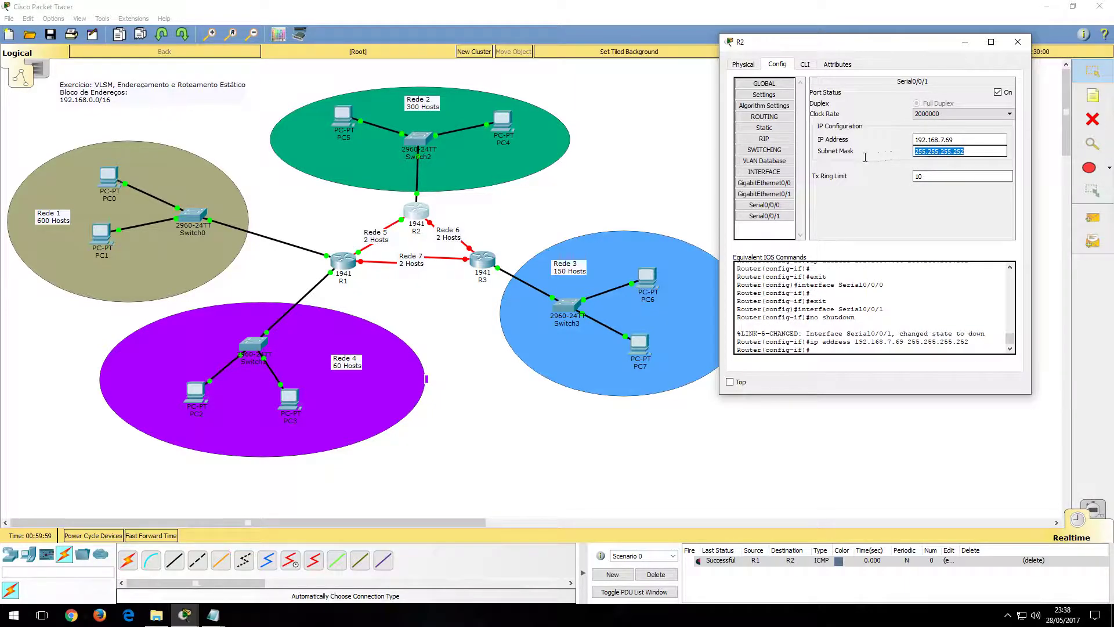
pyautogui.click(1019, 44)
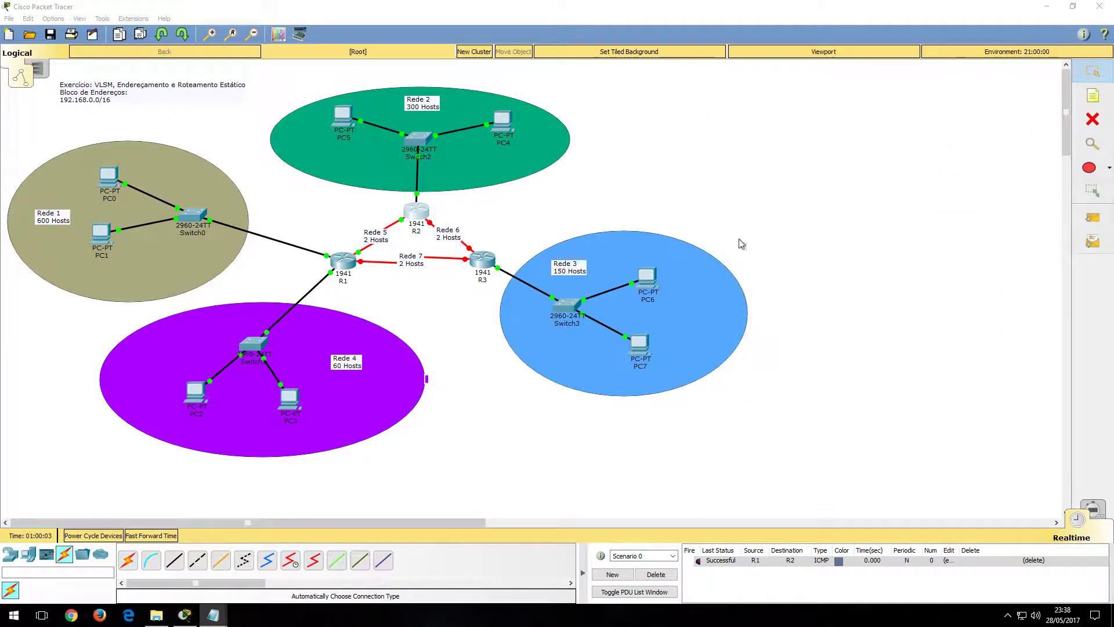
pyautogui.click(488, 263)
pyautogui.moveTo(607, 146); pyautogui.dragTo(965, 66)
pyautogui.click(667, 184)
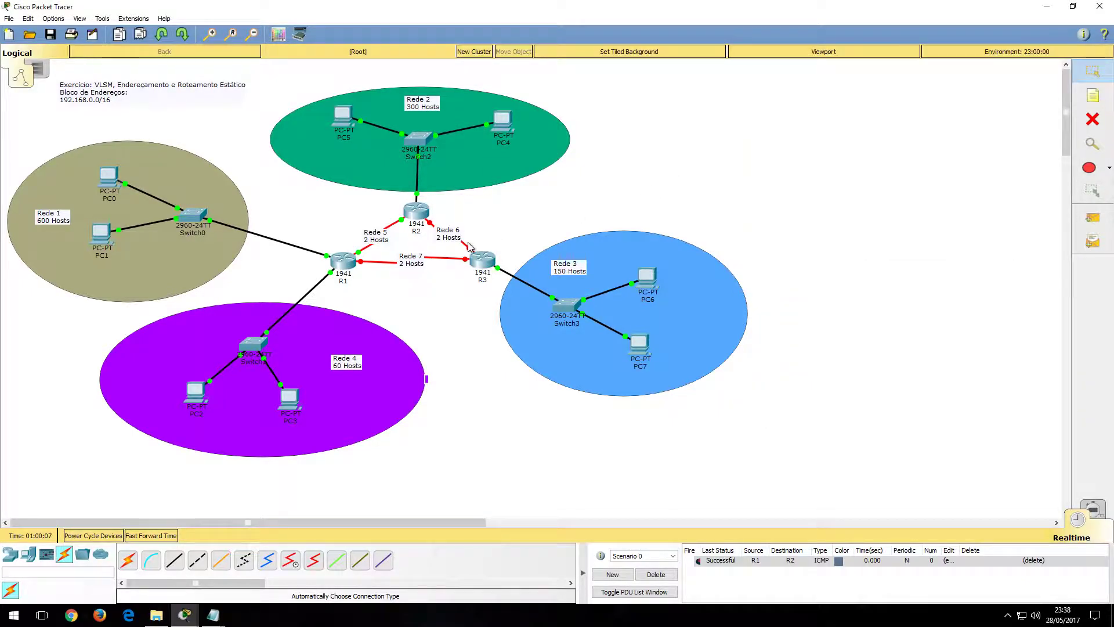
# Open router R3's Serial0/0/1 interface configuration and turn its port on.
pyautogui.moveTo(465, 248)
pyautogui.click(485, 260)
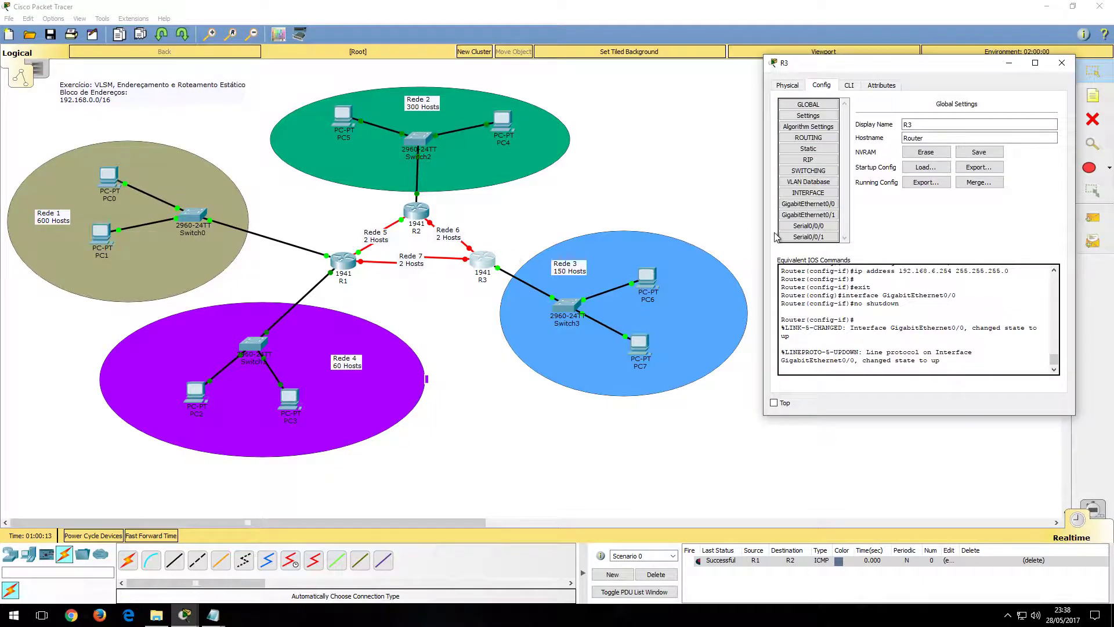
pyautogui.click(820, 238)
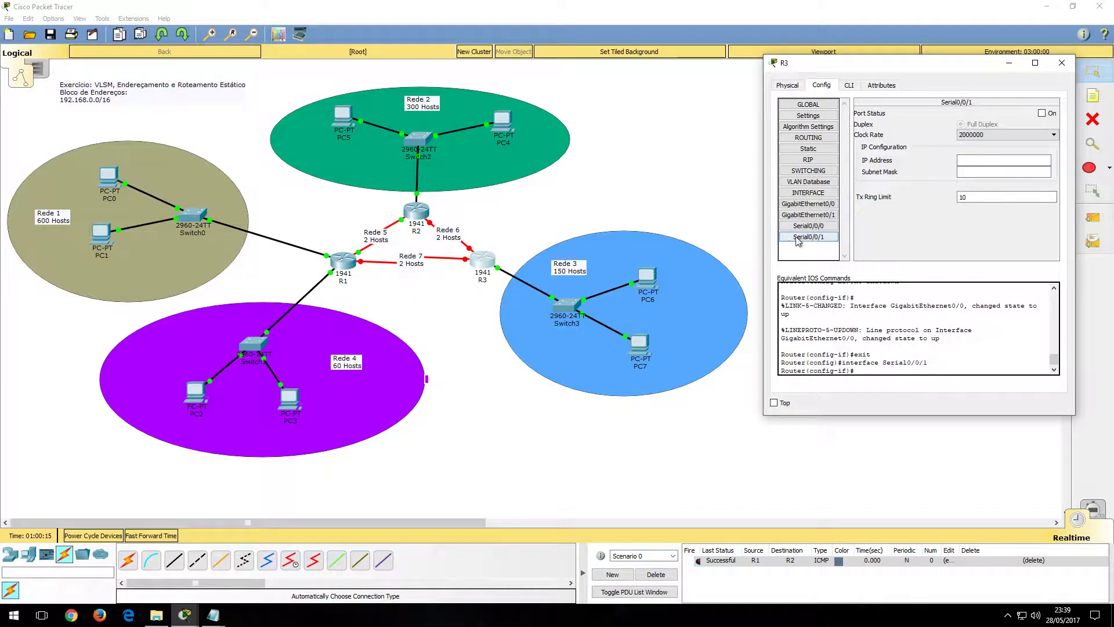
pyautogui.click(823, 239)
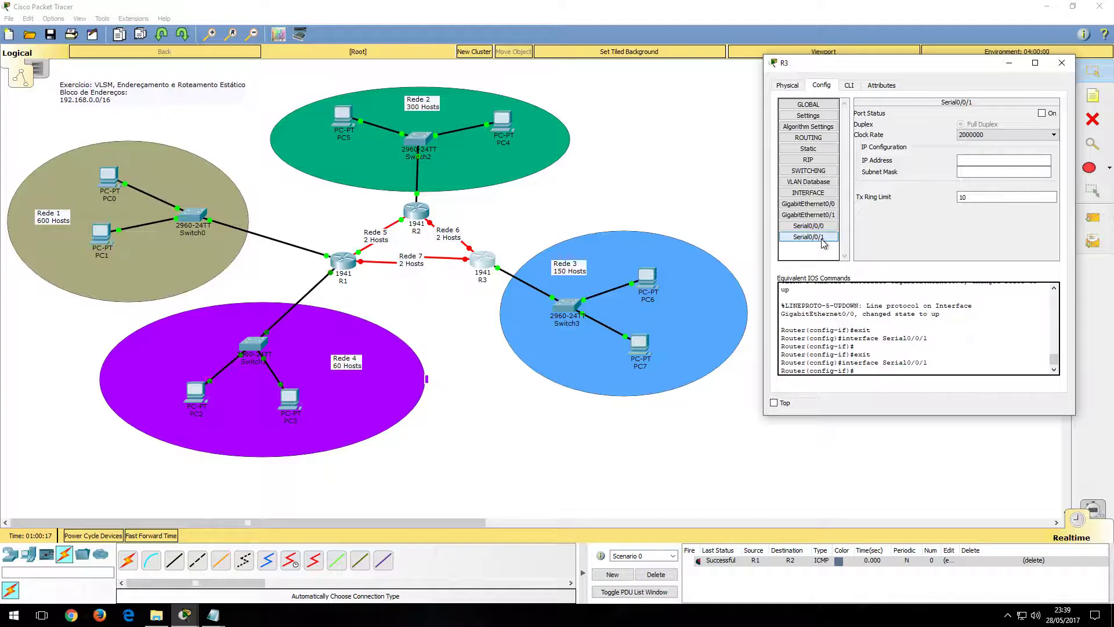
pyautogui.click(1042, 114)
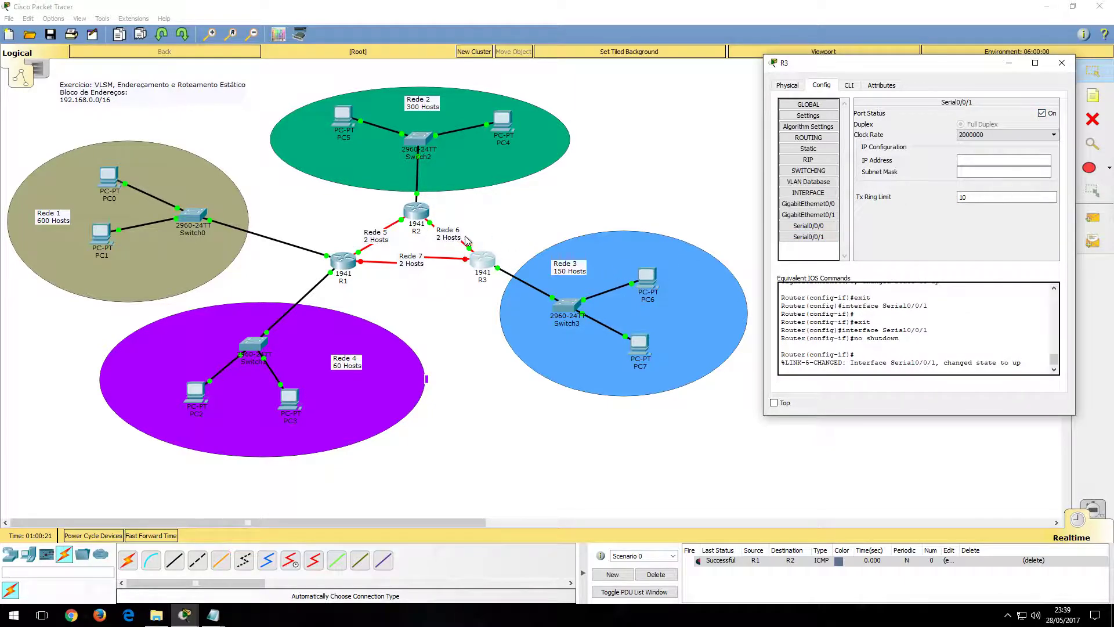
# Set R3's Serial0/0/1 to IP address 192.168.7.70 with subnet mask 255.255.255.252 and close the configuration window.
pyautogui.click(981, 157)
pyautogui.write('19')
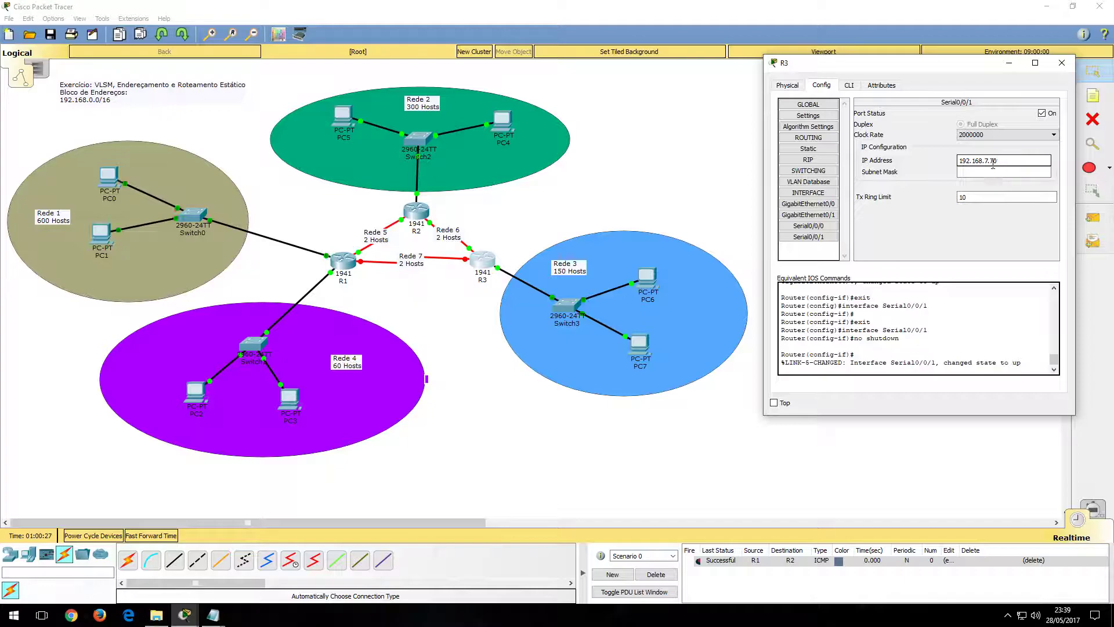
pyautogui.write('2.168.7.70')
pyautogui.press('Tab')
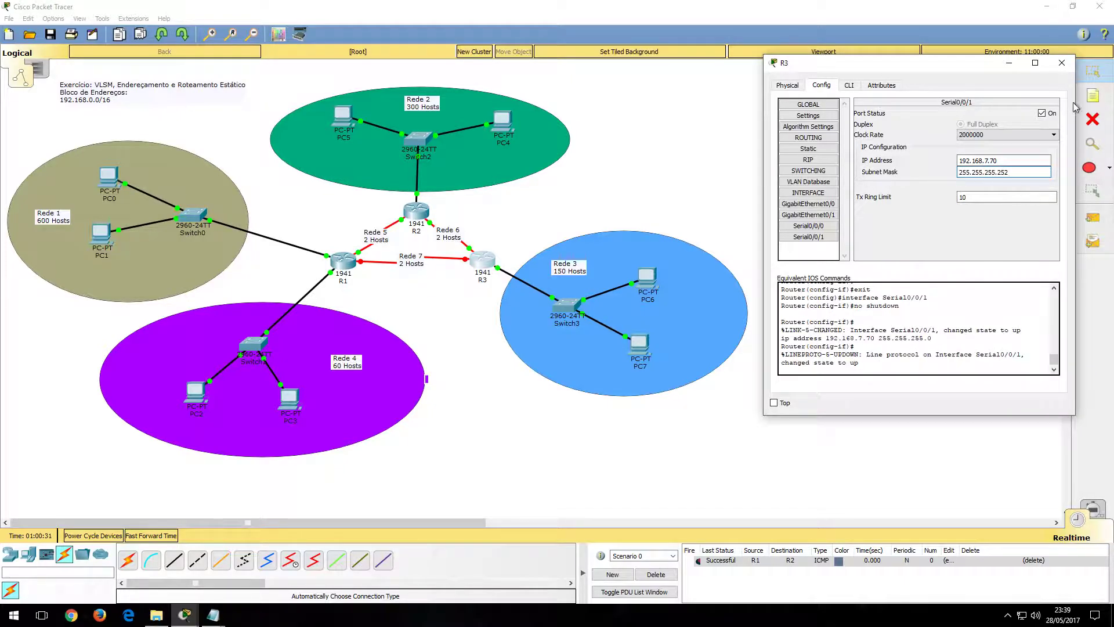
pyautogui.click(1062, 62)
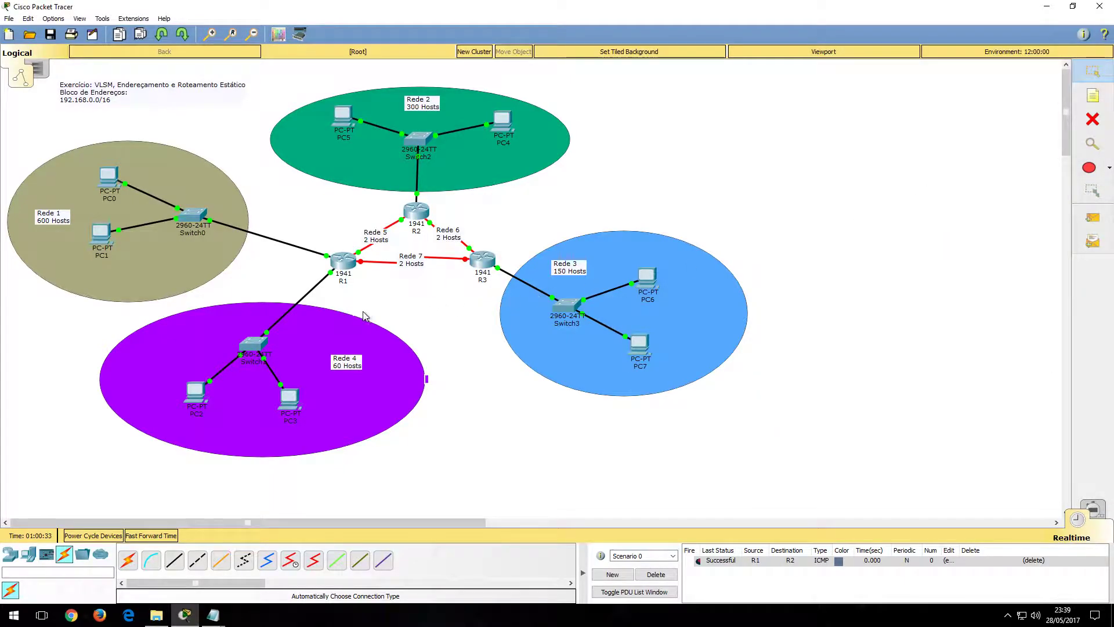
# Test the Rede 6 serial link by sending a simple PDU from R2 to R3, and delete the scenario's PDUs.
pyautogui.press('p')
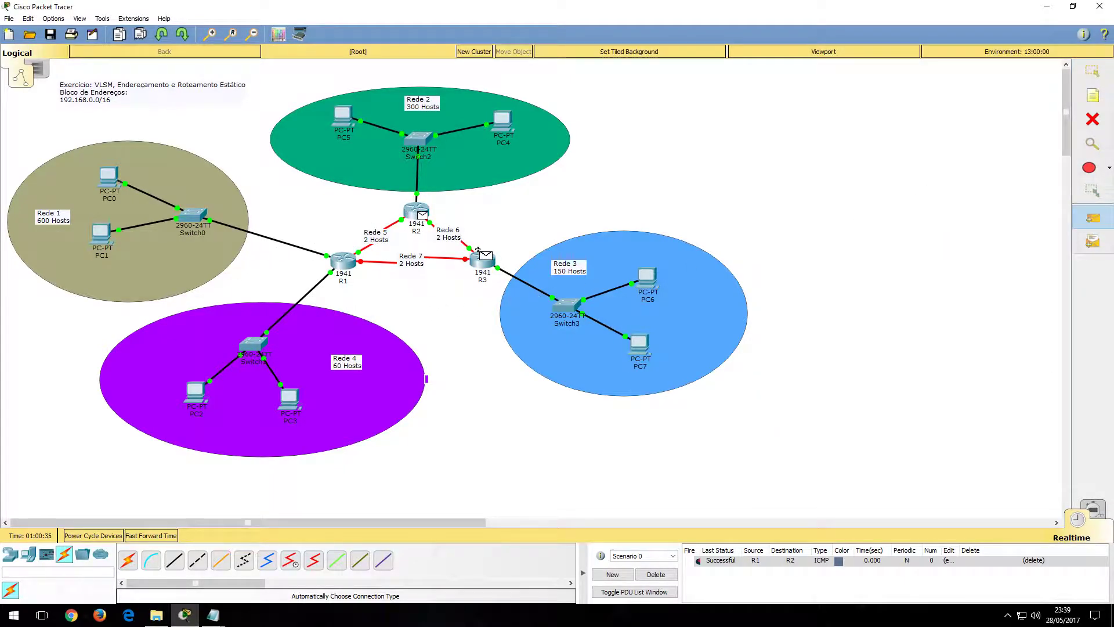
pyautogui.click(484, 259)
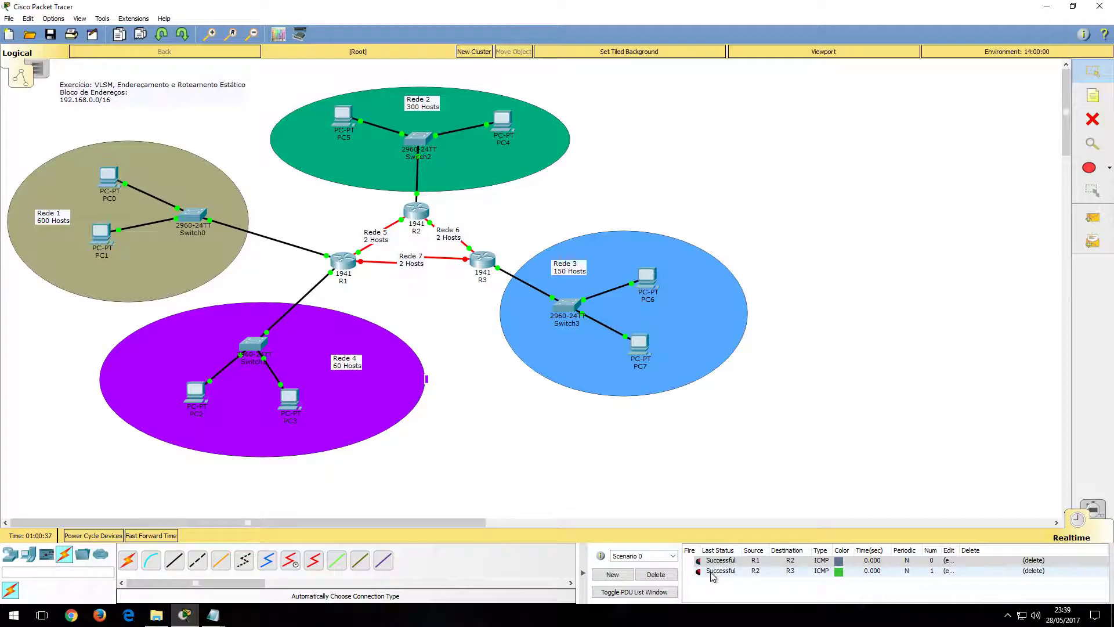
pyautogui.click(656, 574)
# Open router R1's Serial0/0/1 interface configuration and turn its port on.
pyautogui.click(344, 262)
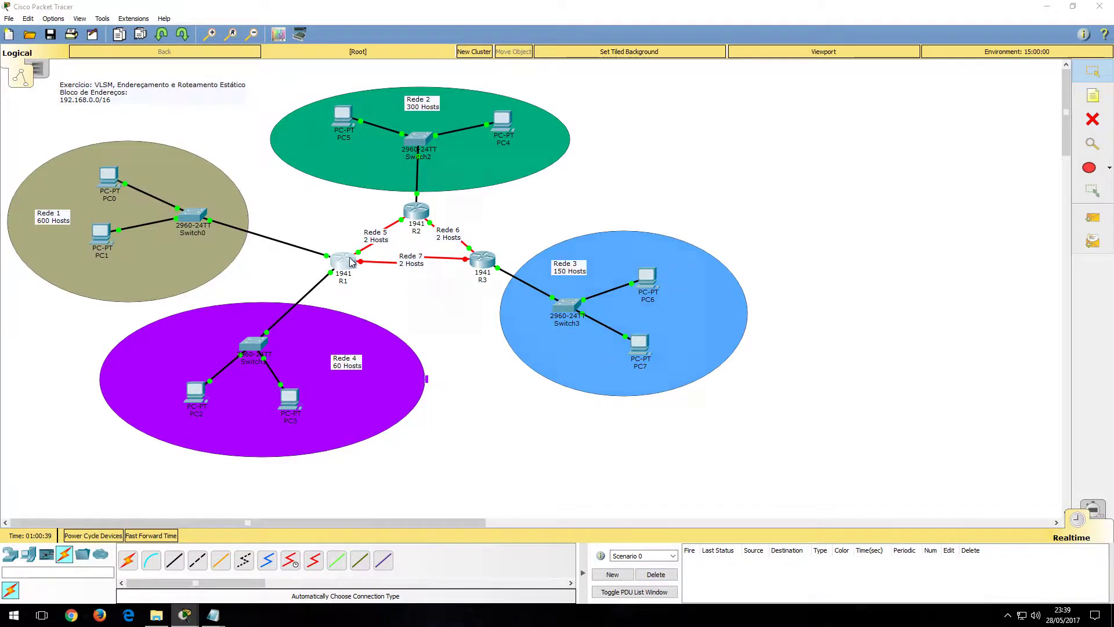
pyautogui.click(451, 325)
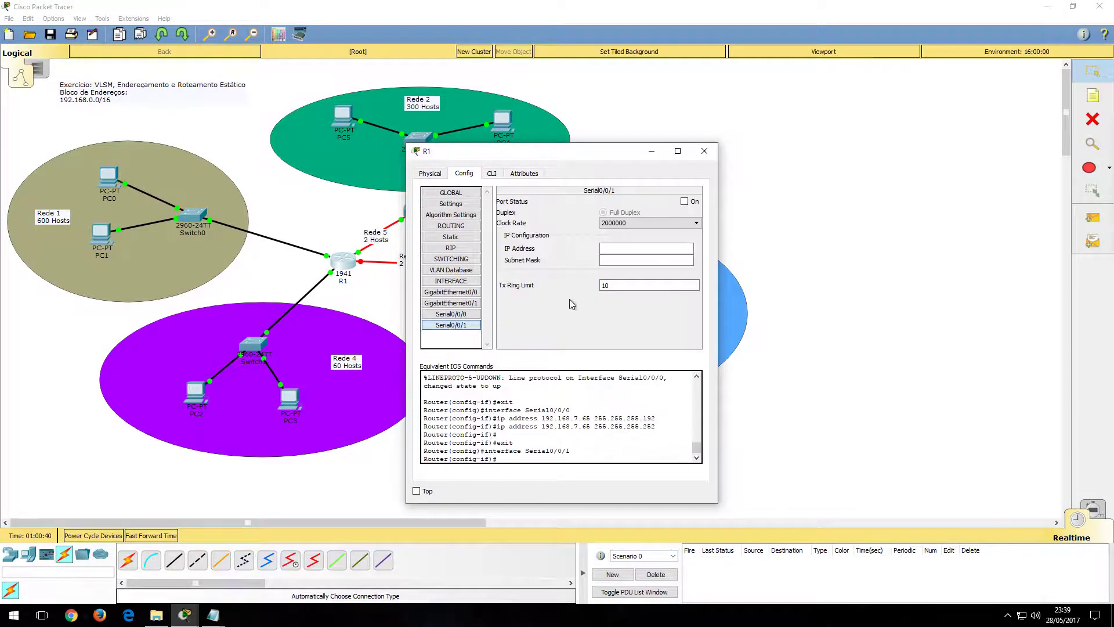
pyautogui.click(685, 201)
pyautogui.moveTo(646, 150); pyautogui.dragTo(952, 59)
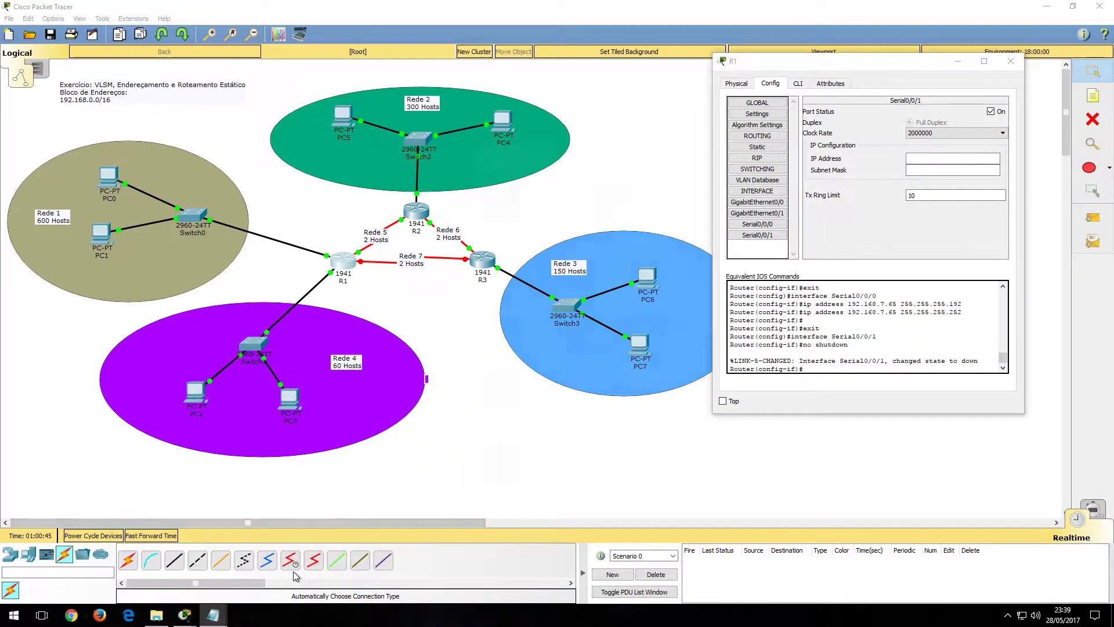
# Switch to the Notepad addressing plan and look up the first host address of Rede 7.
pyautogui.click(213, 614)
pyautogui.moveTo(636, 556); pyautogui.dragTo(651, 557)
pyautogui.click(647, 558)
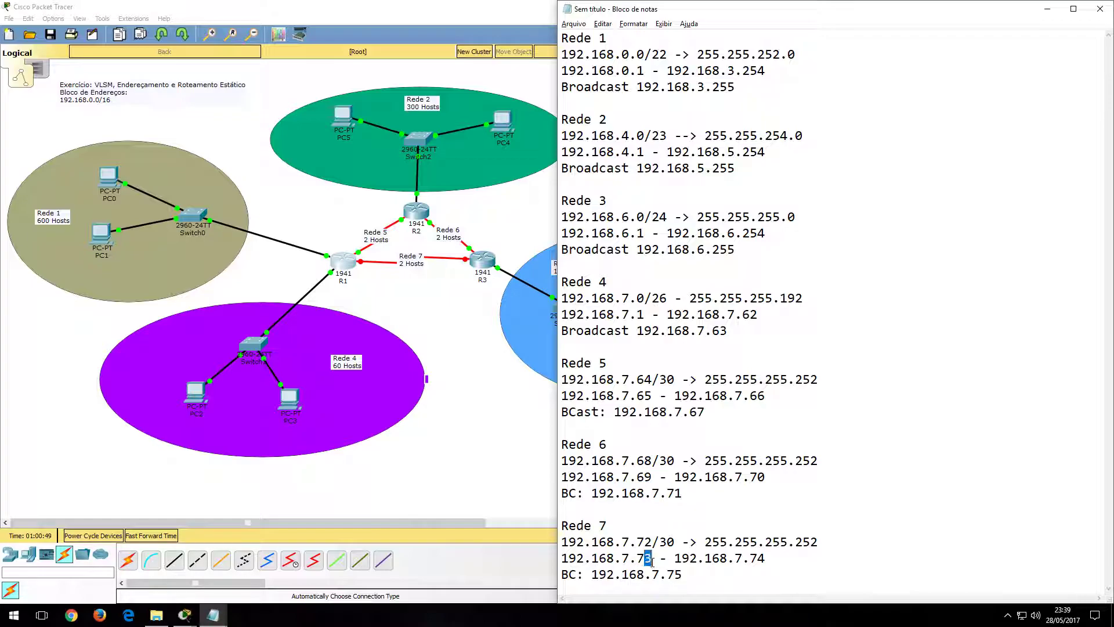
# Return to Packet Tracer and set R1's Serial0/0/1 to IP address 192.168.7.73 with subnet mask 255.255.255.252.
pyautogui.click(483, 425)
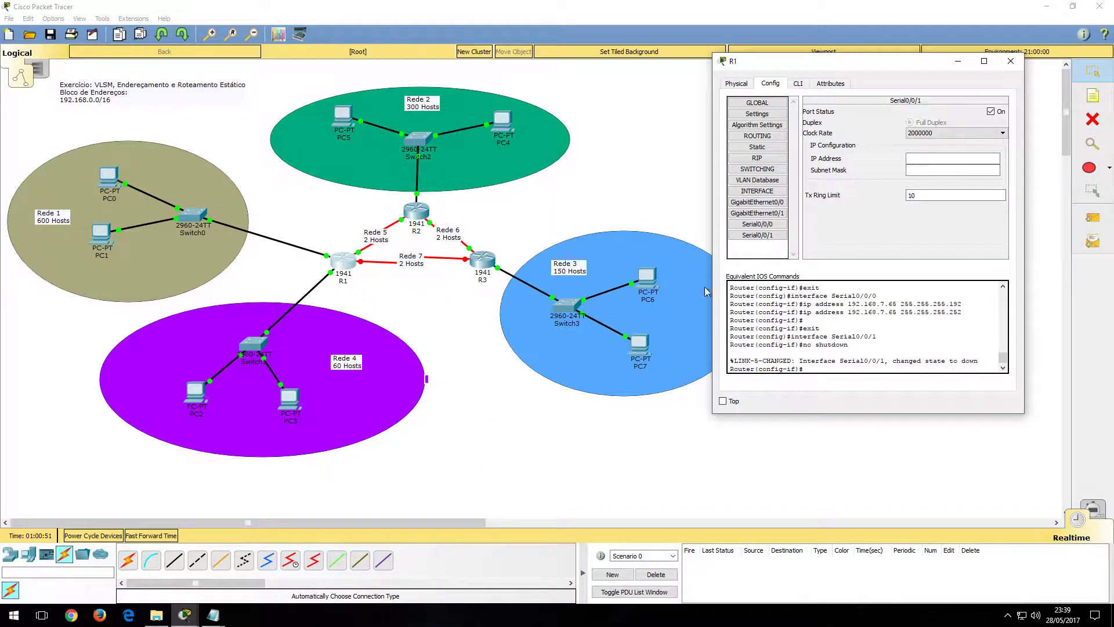
pyautogui.click(937, 155)
pyautogui.write('192.168.7.73')
pyautogui.press('Return')
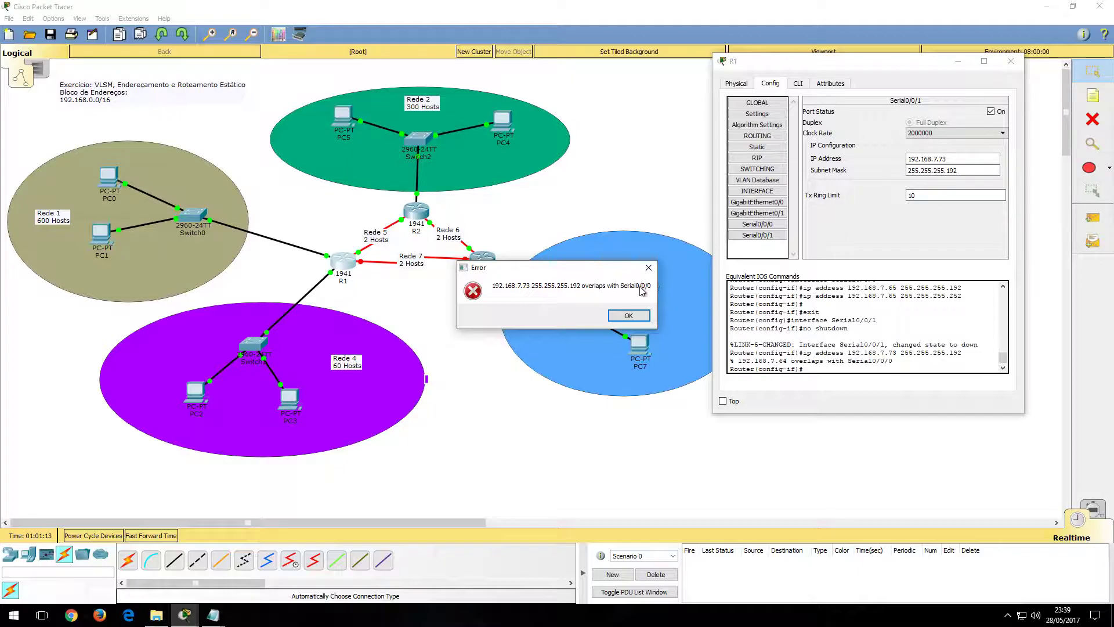
pyautogui.click(629, 316)
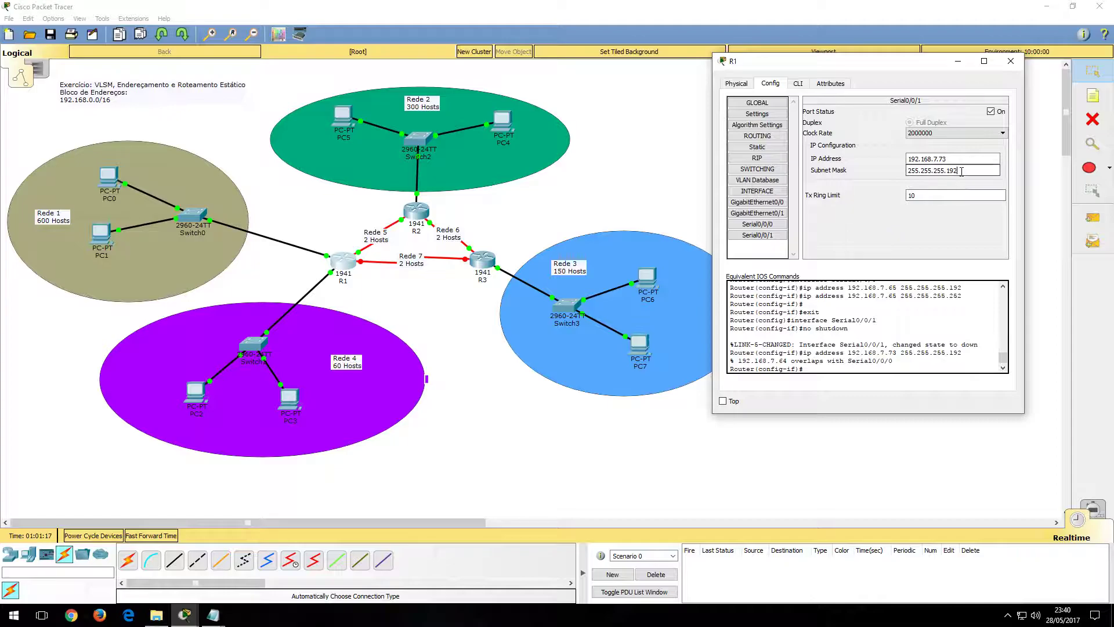
pyautogui.write('252')
pyautogui.press('Tab')
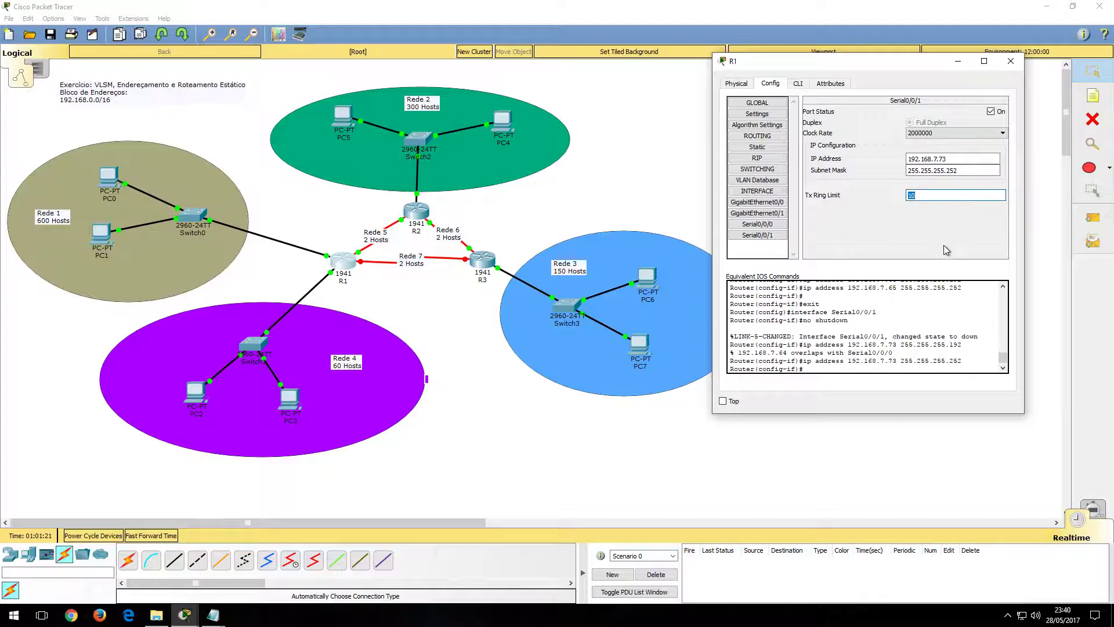
pyautogui.click(1010, 61)
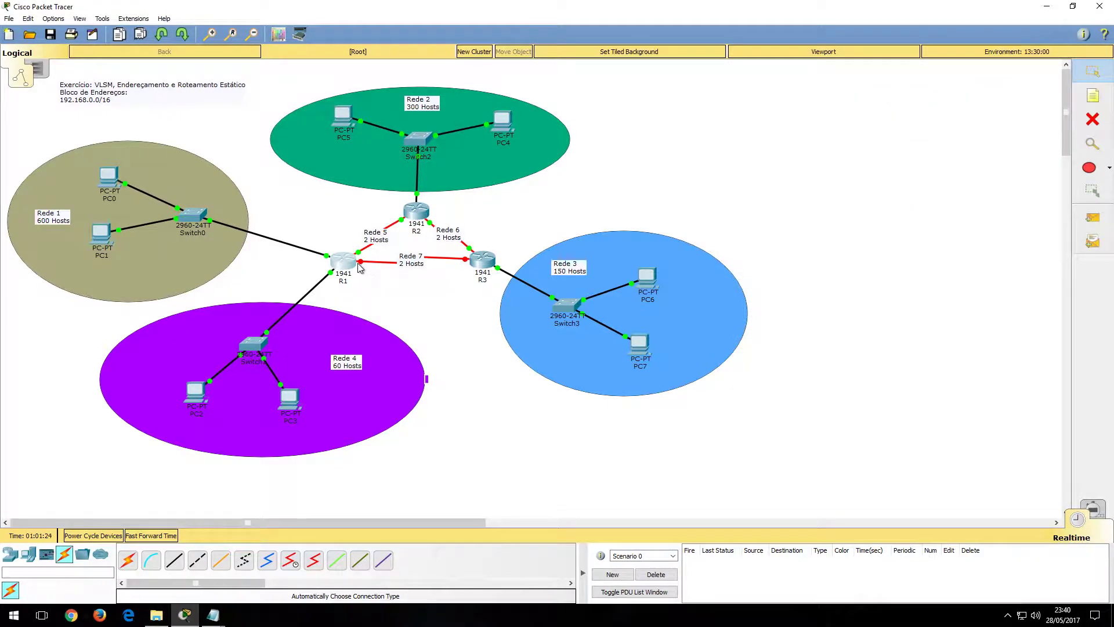
# Open router R3's Serial0/0/0 interface configuration and turn its port on.
pyautogui.click(482, 260)
pyautogui.click(458, 315)
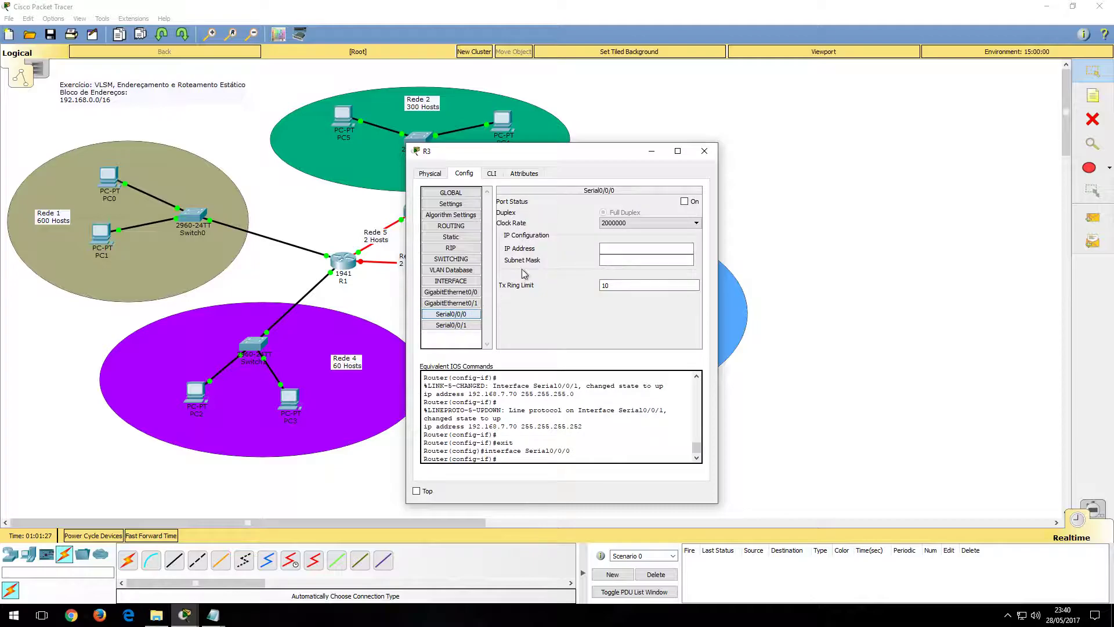
pyautogui.moveTo(606, 158); pyautogui.dragTo(971, 44)
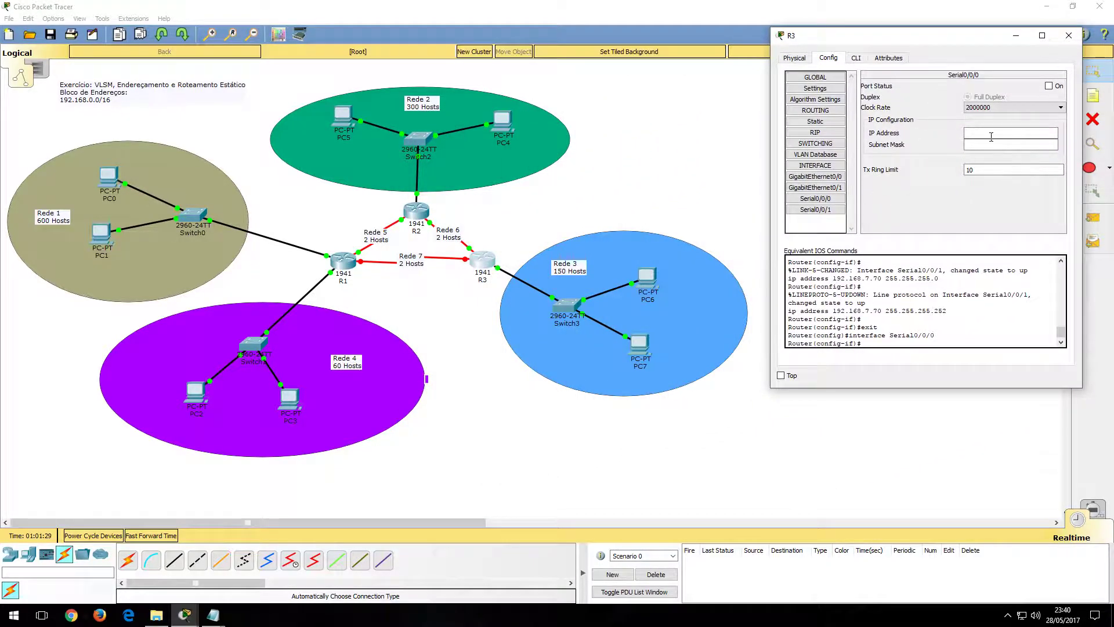
pyautogui.click(1049, 86)
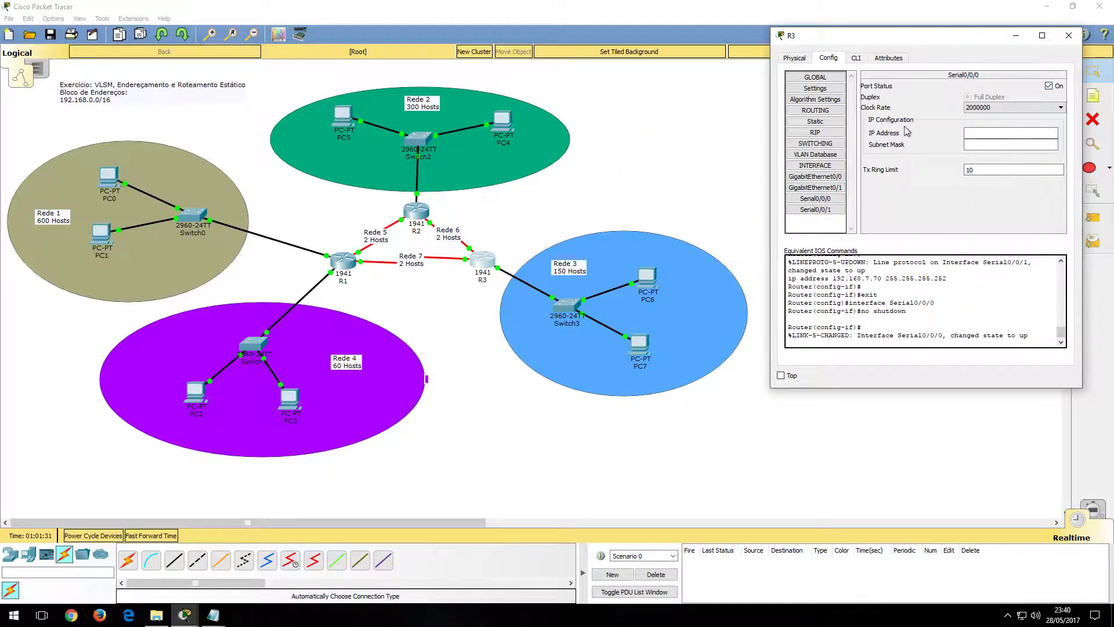
# Set R3's Serial0/0/0 to IP address 192.168.7.74 with subnet mask 255.255.255.252 and close the configuration window.
pyautogui.click(1039, 133)
pyautogui.write('192.168.7.74')
pyautogui.click(1050, 146)
pyautogui.write('255.255.255.252')
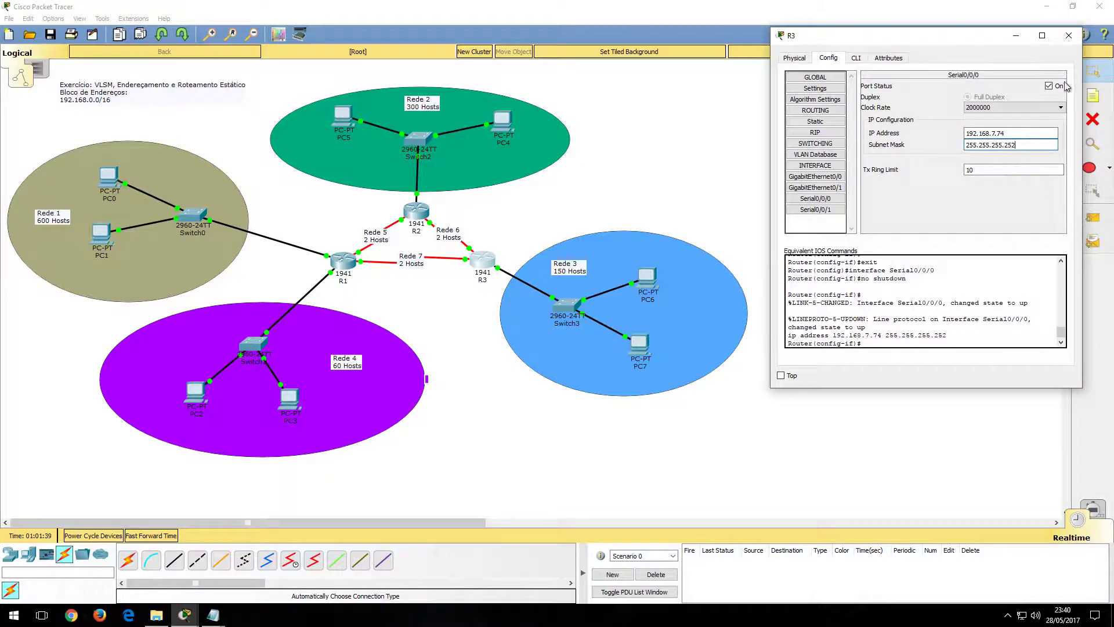
pyautogui.click(1069, 36)
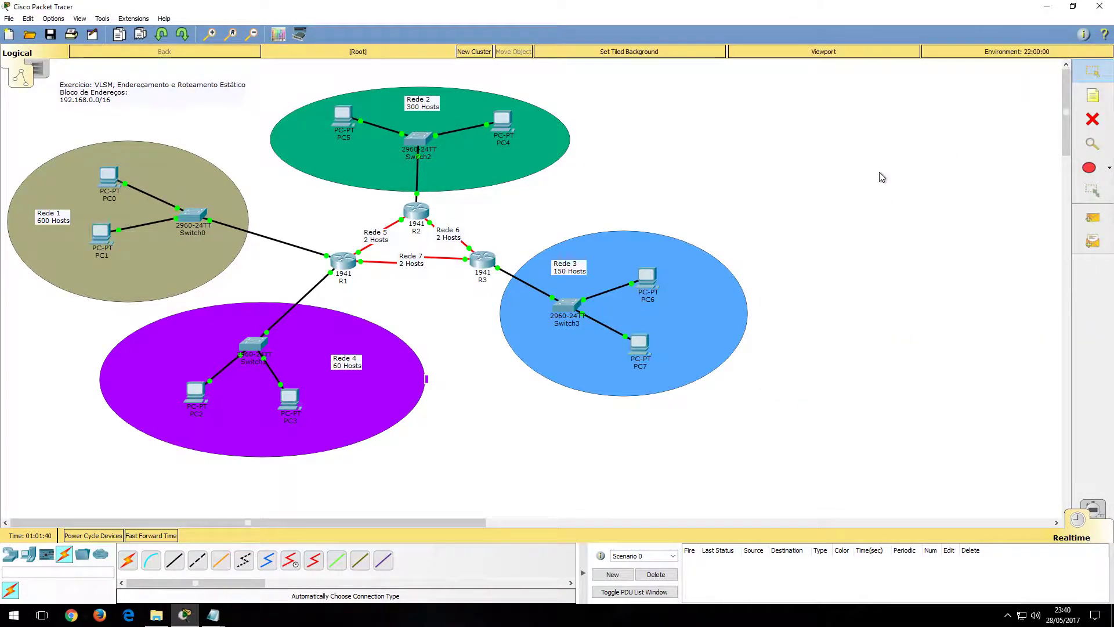
# Test the serial links from R1 by sending simple PDUs from R1 to R3 and from R1 to R2.
pyautogui.press('p')
pyautogui.click(345, 260)
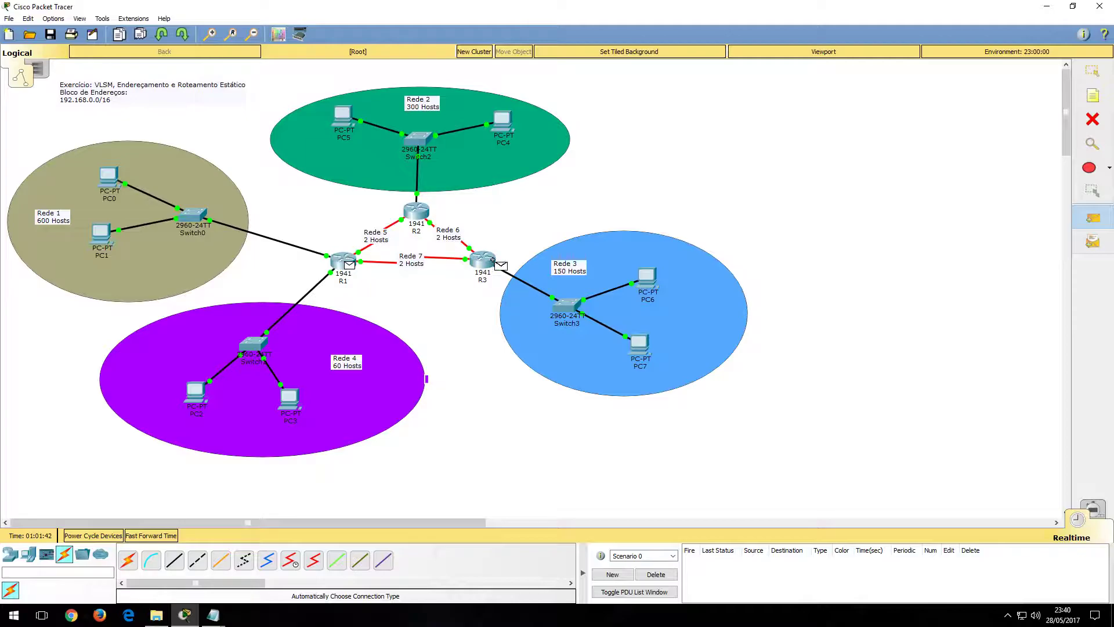
pyautogui.click(493, 259)
pyautogui.click(345, 260)
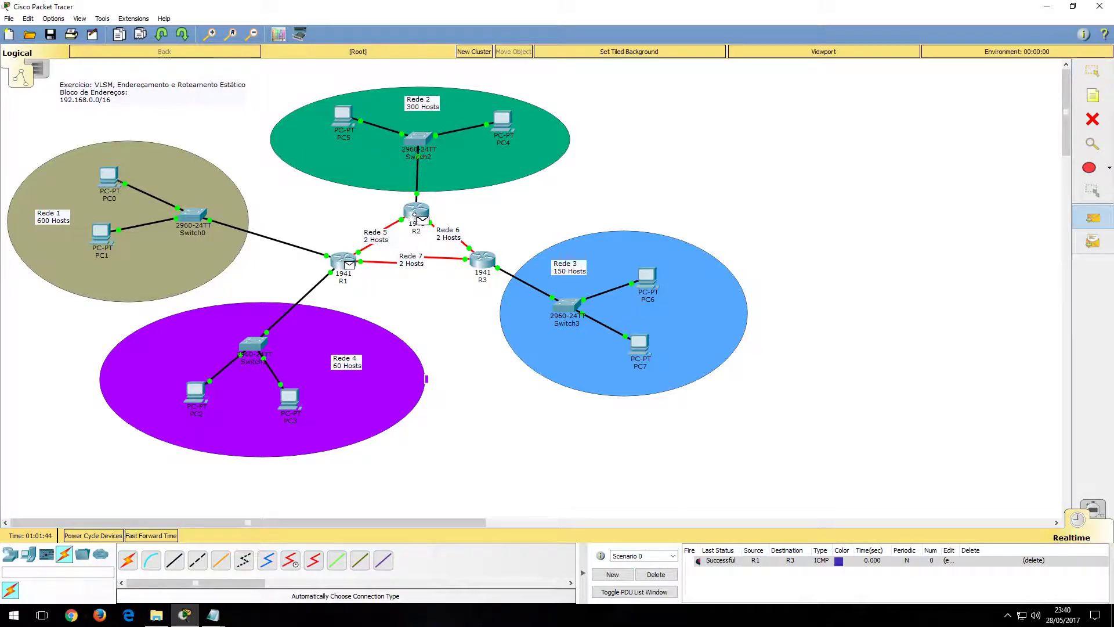
pyautogui.click(413, 216)
pyautogui.press('Escape')
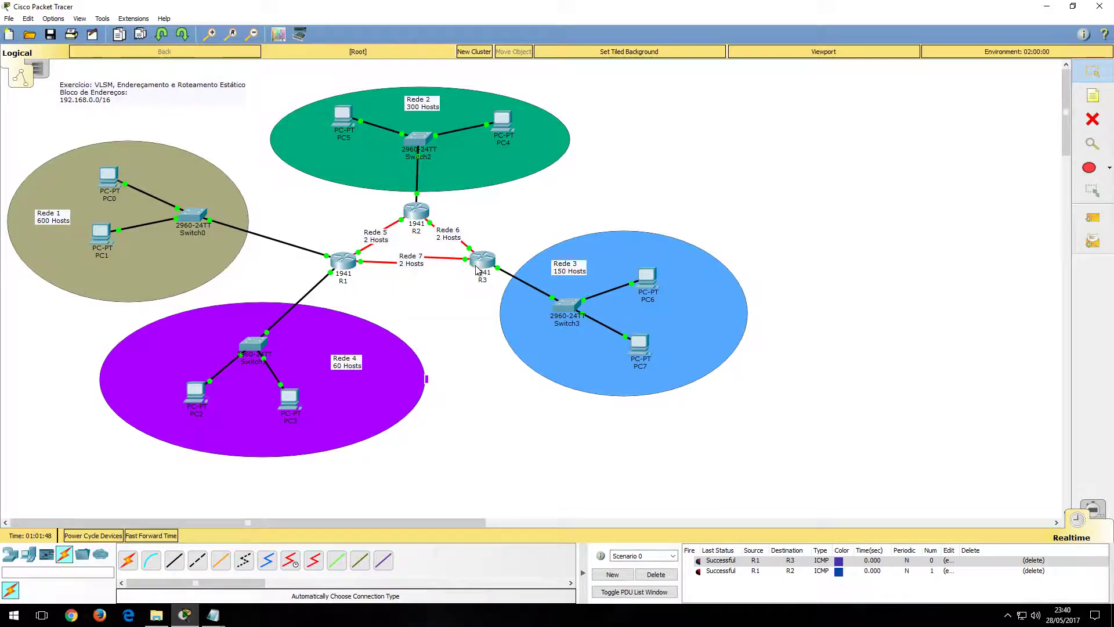
# Send simple PDUs from R2 to R3 and from R3 to R1, and clear the PDU list.
pyautogui.press('p')
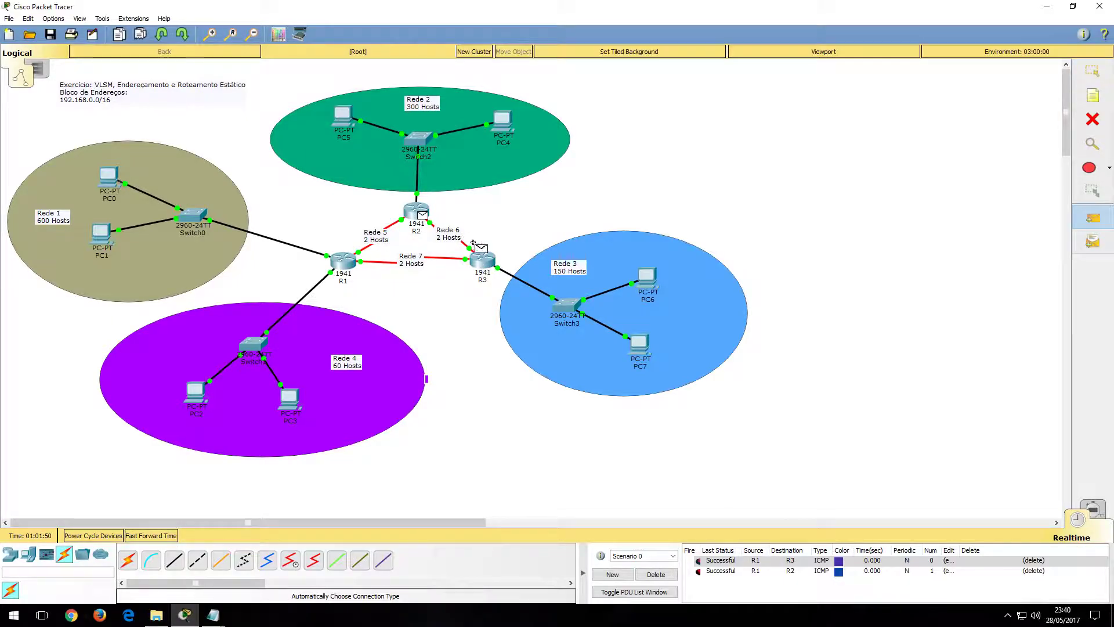
pyautogui.click(475, 253)
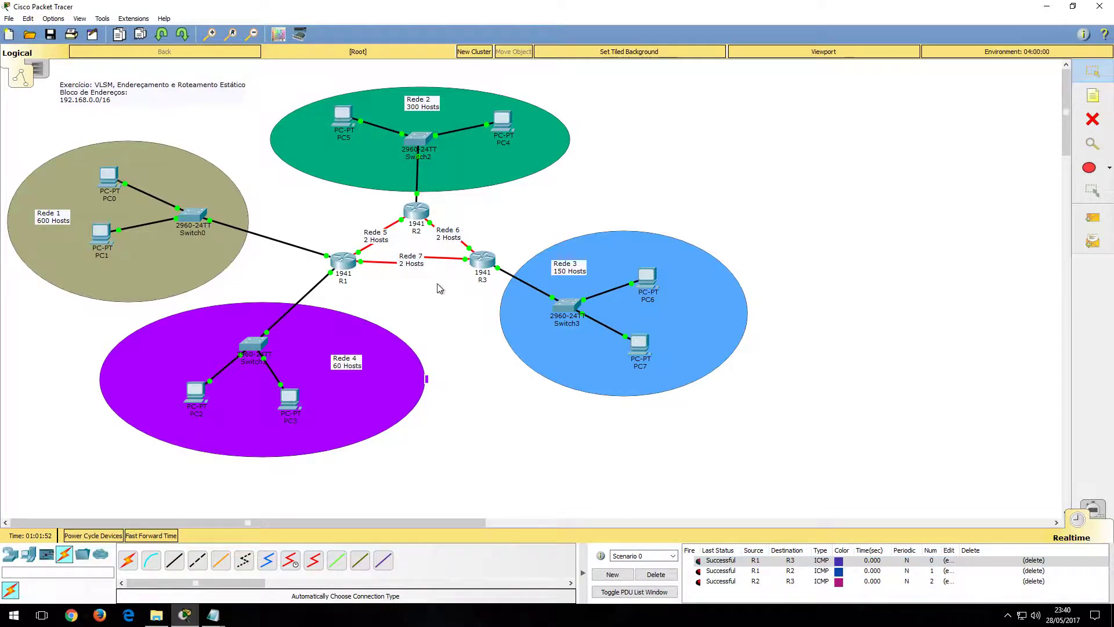
pyautogui.click(482, 259)
pyautogui.click(344, 261)
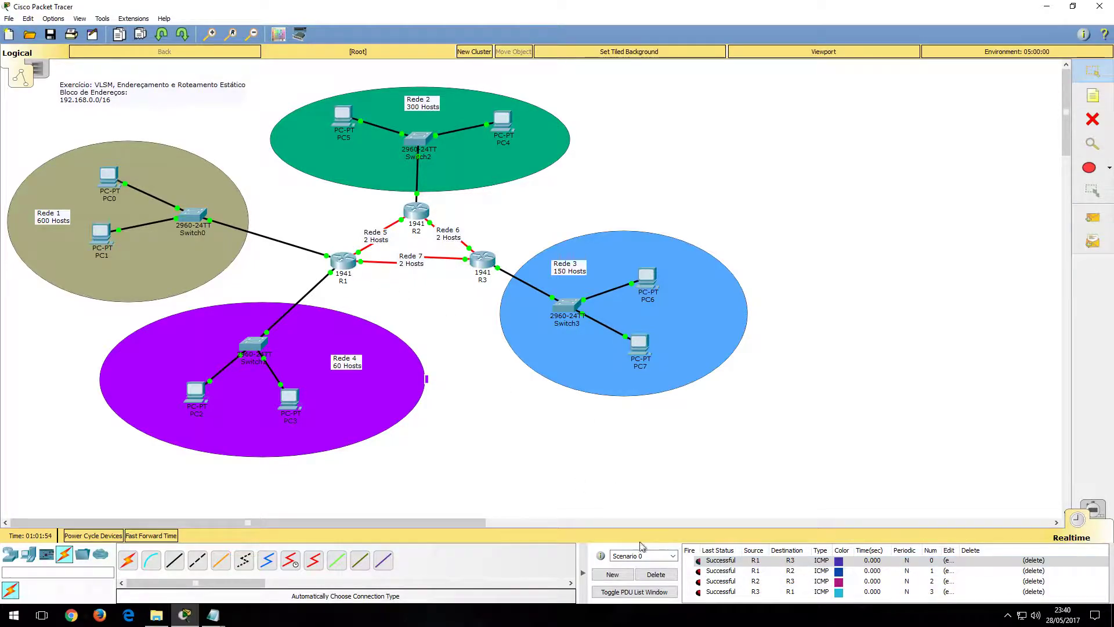
pyautogui.click(656, 574)
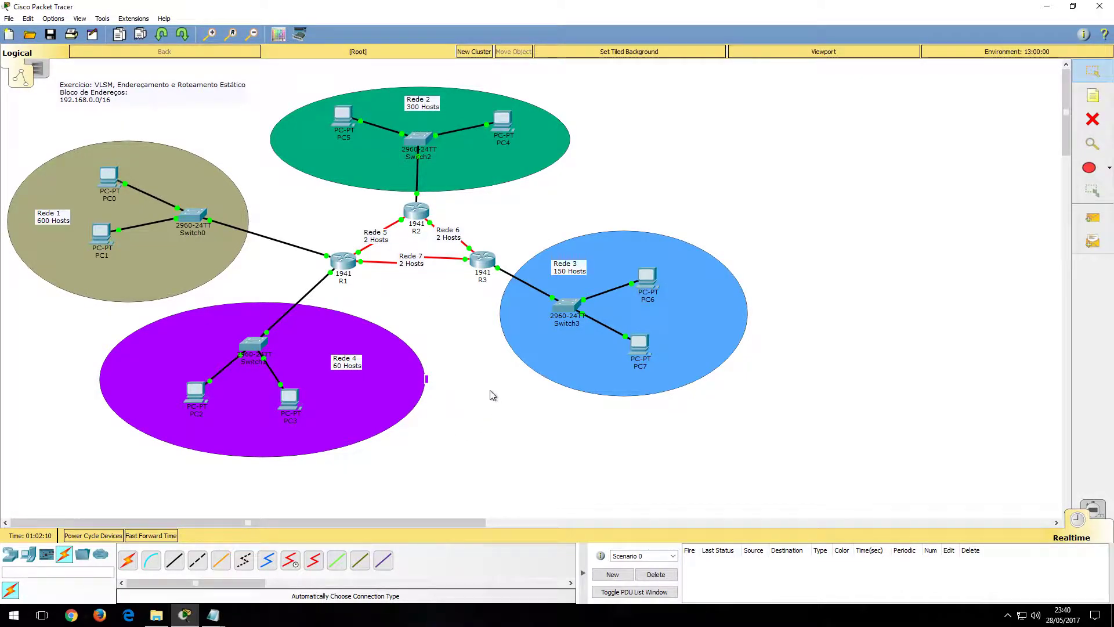
# Test connectivity between Rede 1 and Rede 4 with simple PDUs from PC0 to PC2 and from PC3 to PC1.
pyautogui.press('p')
pyautogui.click(108, 177)
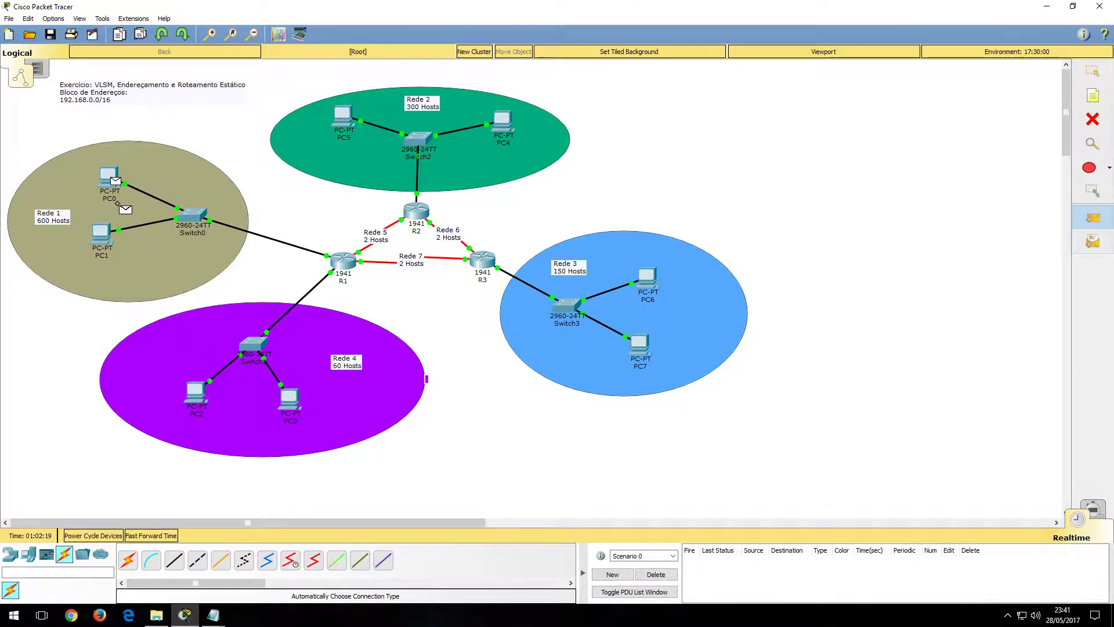
pyautogui.click(195, 392)
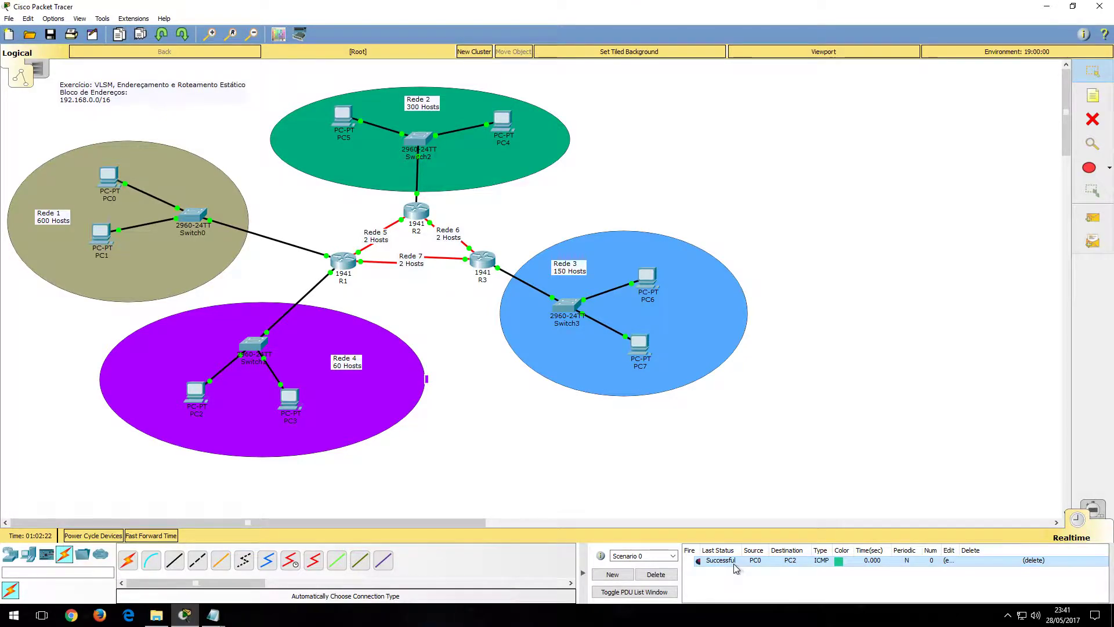
pyautogui.press('p')
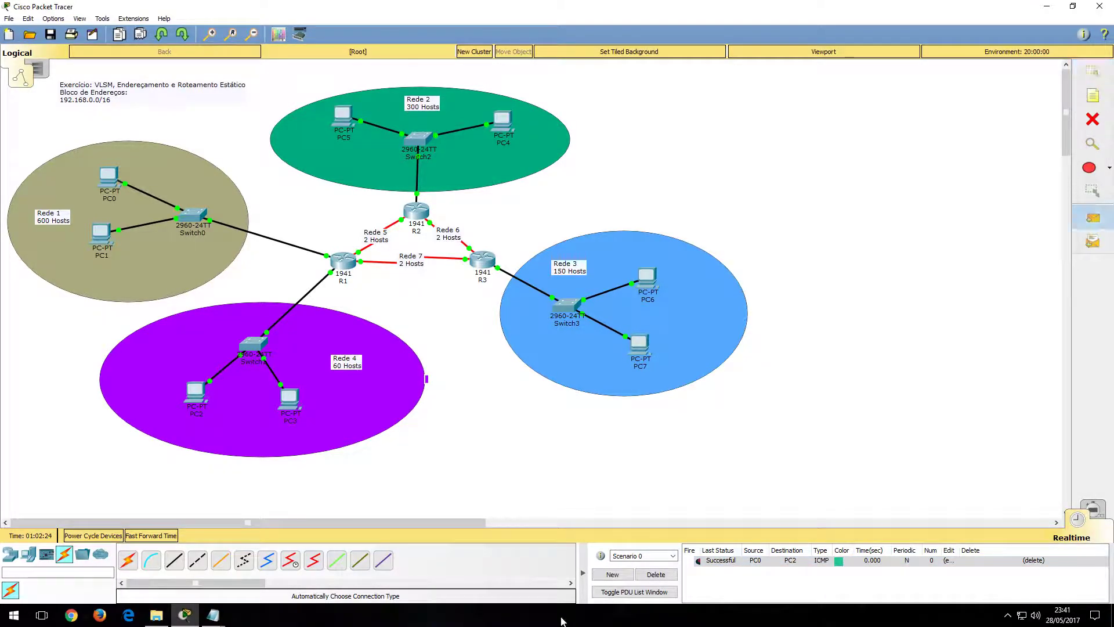
pyautogui.click(282, 414)
pyautogui.click(101, 235)
# Send simple PDUs from PC1 to PC2 and from PC0 to PC3, and clear the PDU list.
pyautogui.press('p')
pyautogui.click(100, 235)
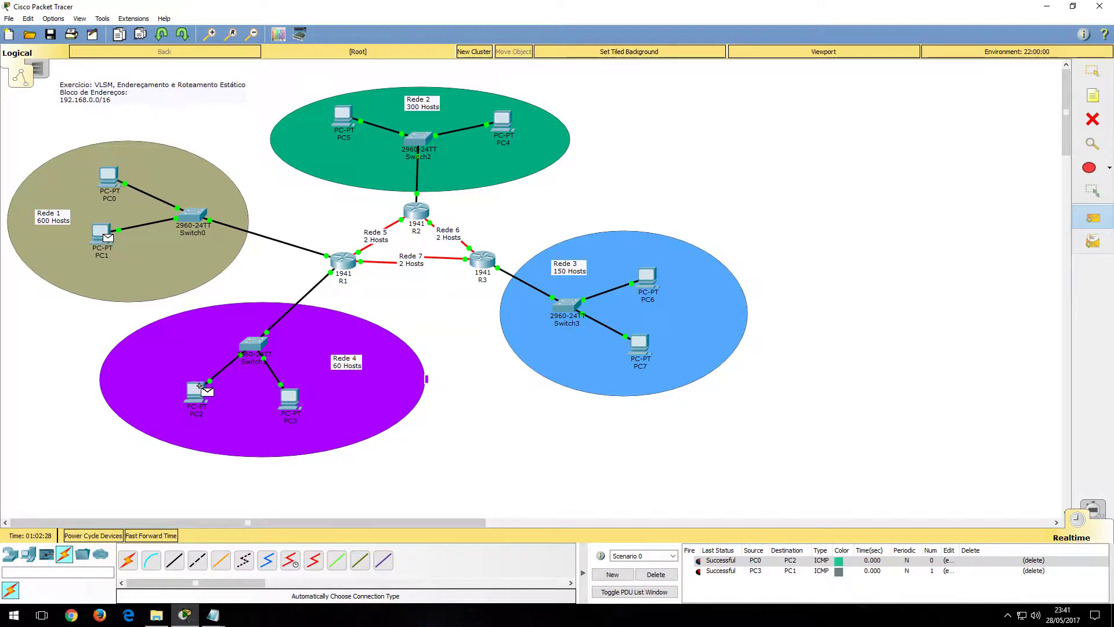
pyautogui.click(196, 391)
pyautogui.click(110, 175)
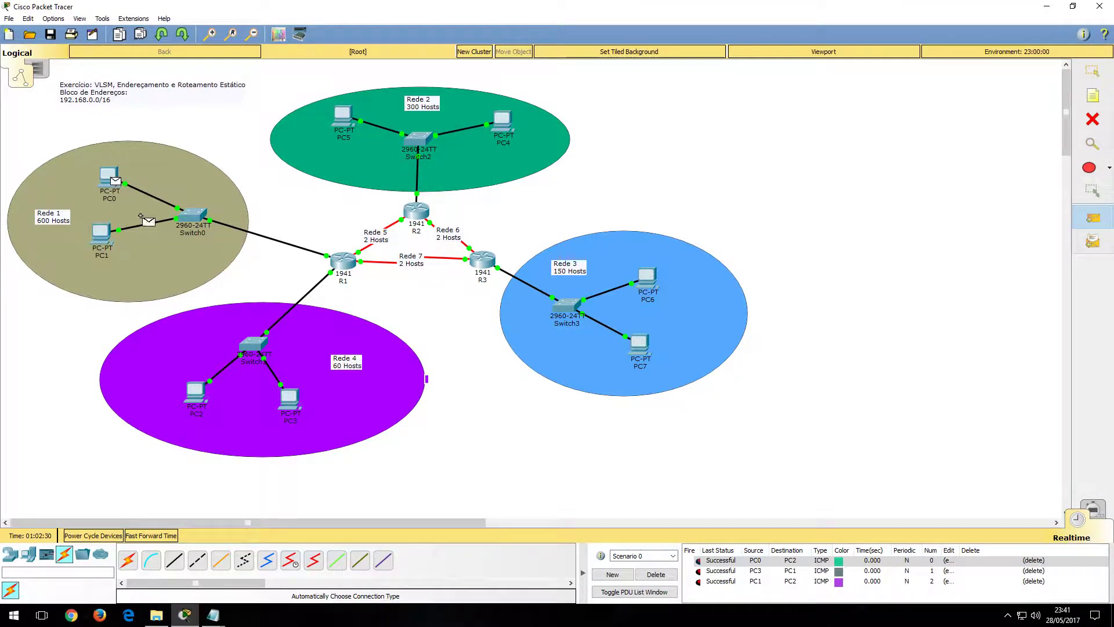
pyautogui.click(289, 399)
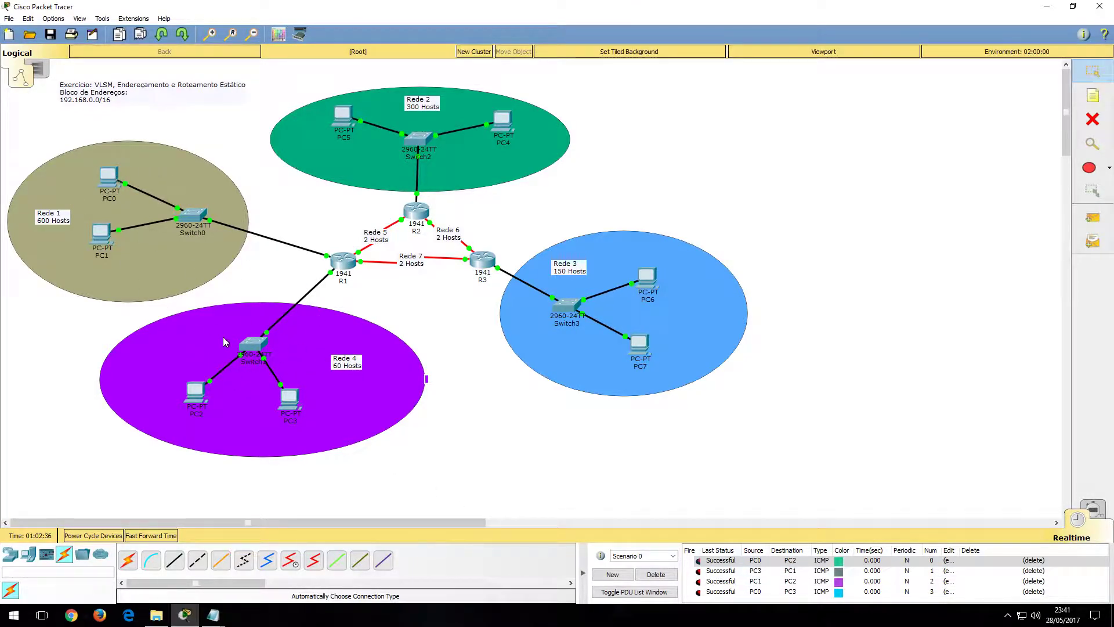
pyautogui.click(656, 574)
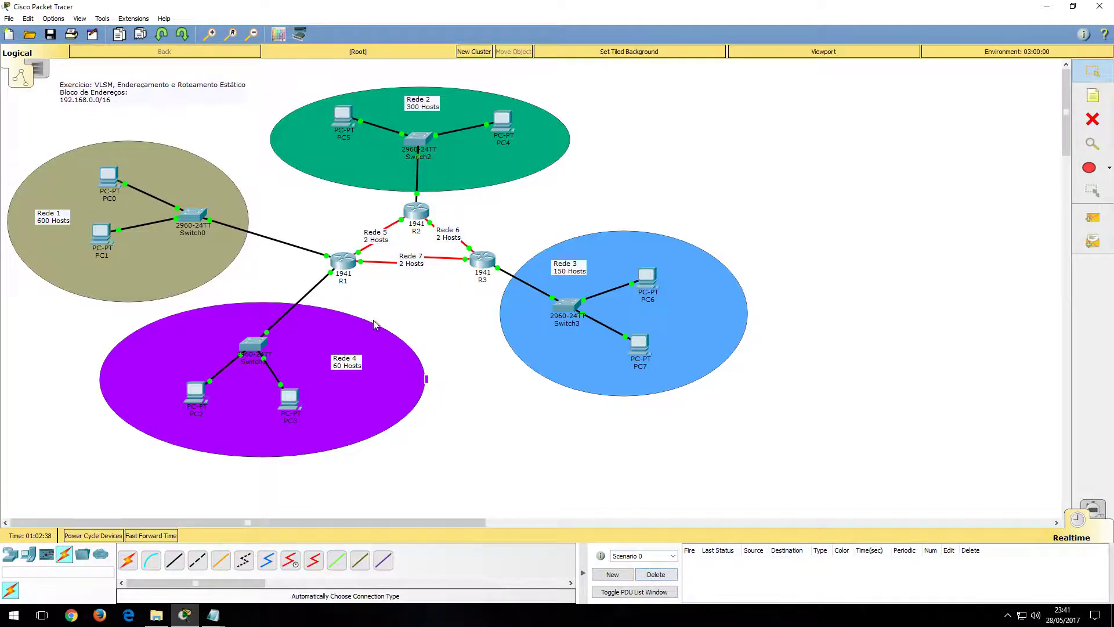
# Test Rede 1 to Rede 2 connectivity with simple PDUs from PC0 to PC5 and from PC1 to PC4.
pyautogui.press('p')
pyautogui.click(105, 175)
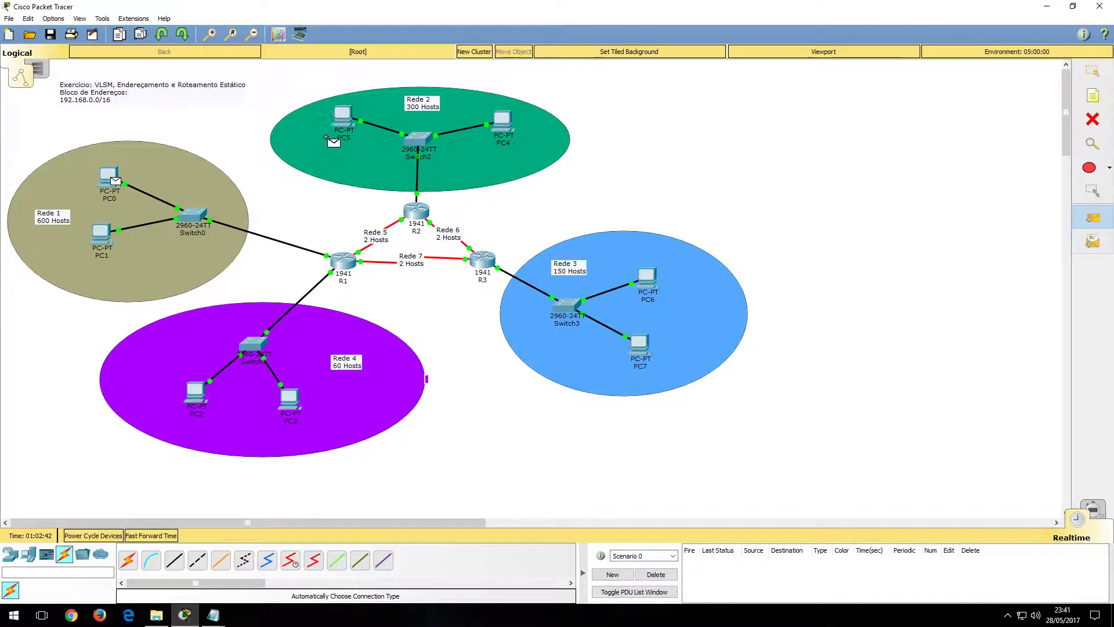
pyautogui.click(348, 115)
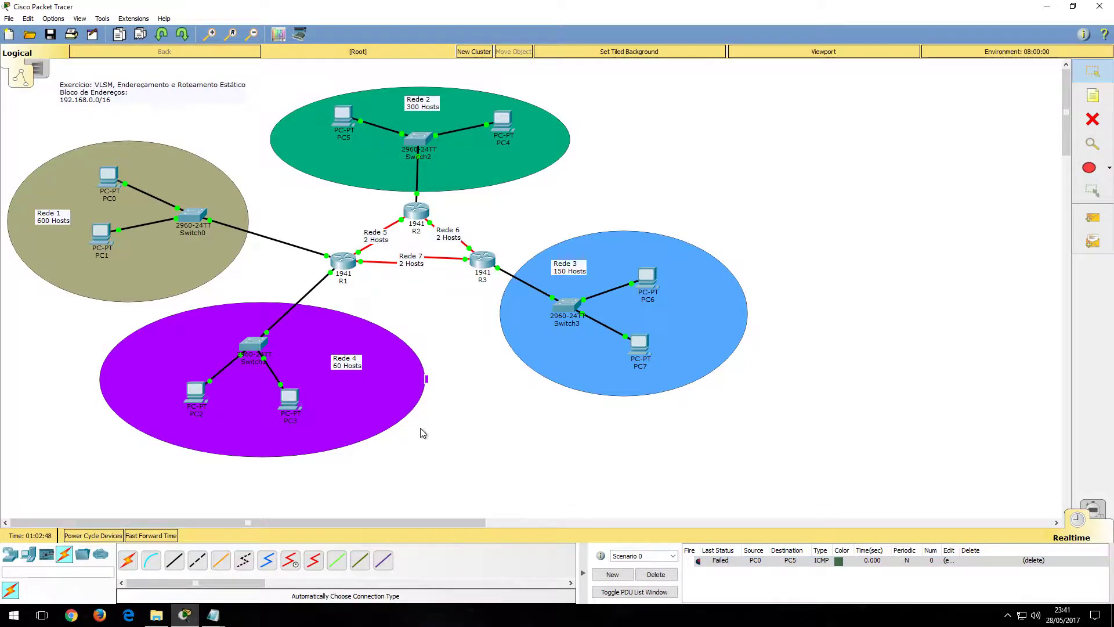
pyautogui.press('p')
pyautogui.click(102, 234)
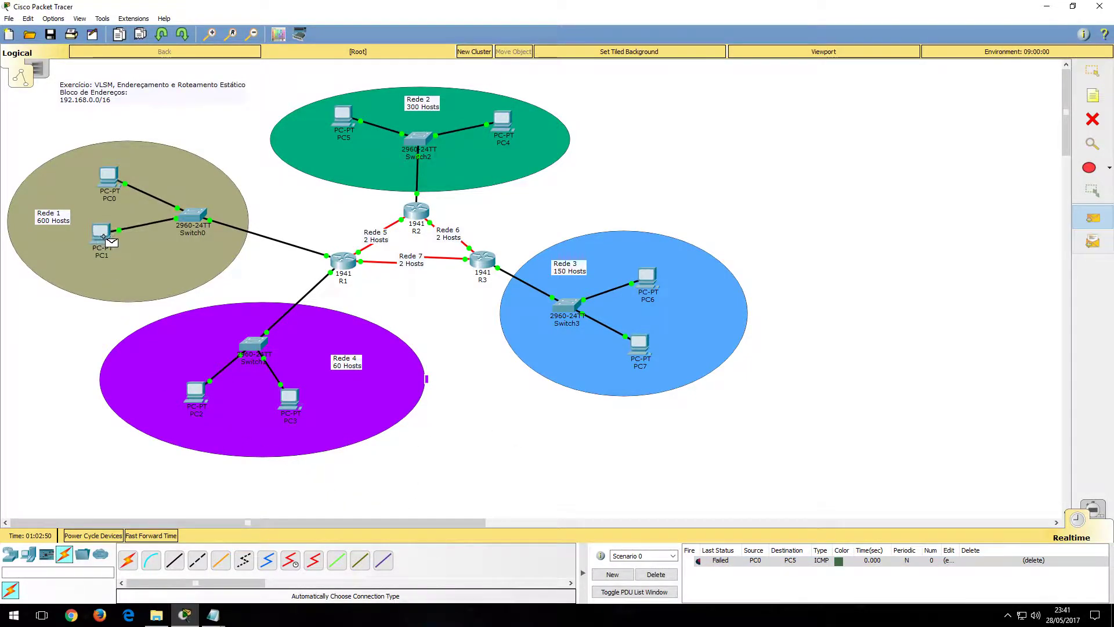
pyautogui.click(491, 119)
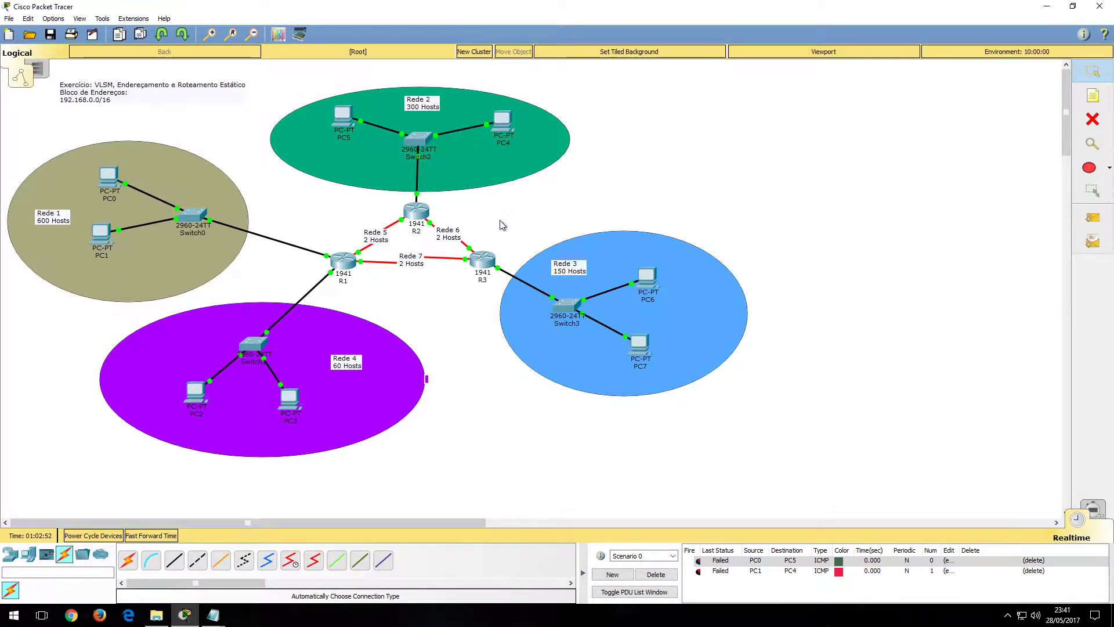
# Test Rede 1 to Rede 3 connectivity with simple PDUs from PC1 to PC6 and from PC1 to PC7.
pyautogui.press('p')
pyautogui.click(101, 235)
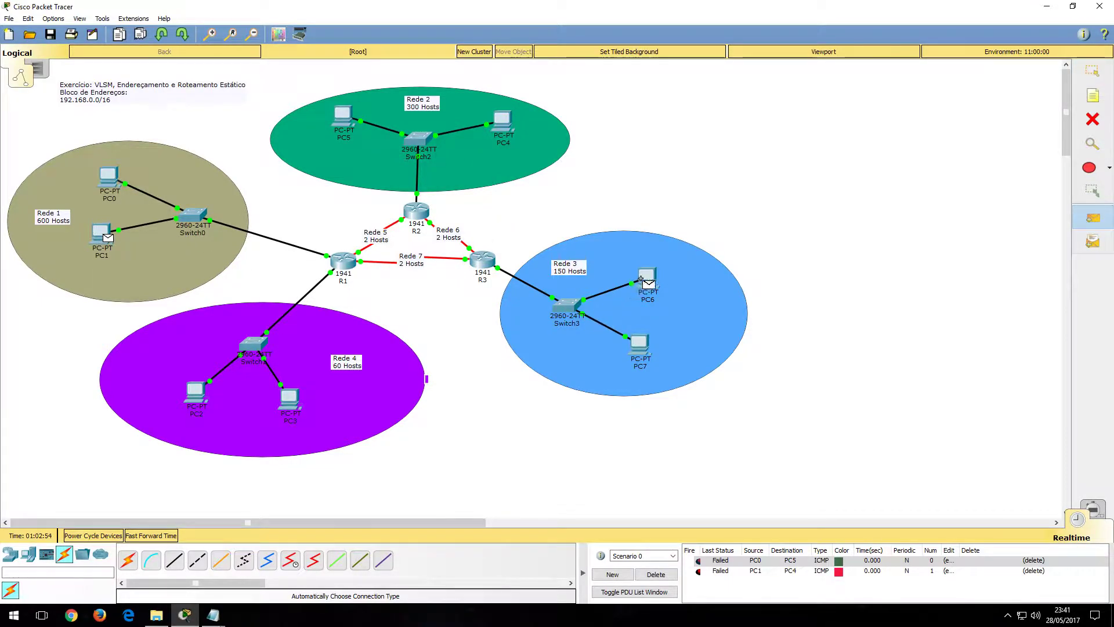
pyautogui.click(646, 279)
pyautogui.press('p')
pyautogui.click(102, 234)
pyautogui.click(640, 346)
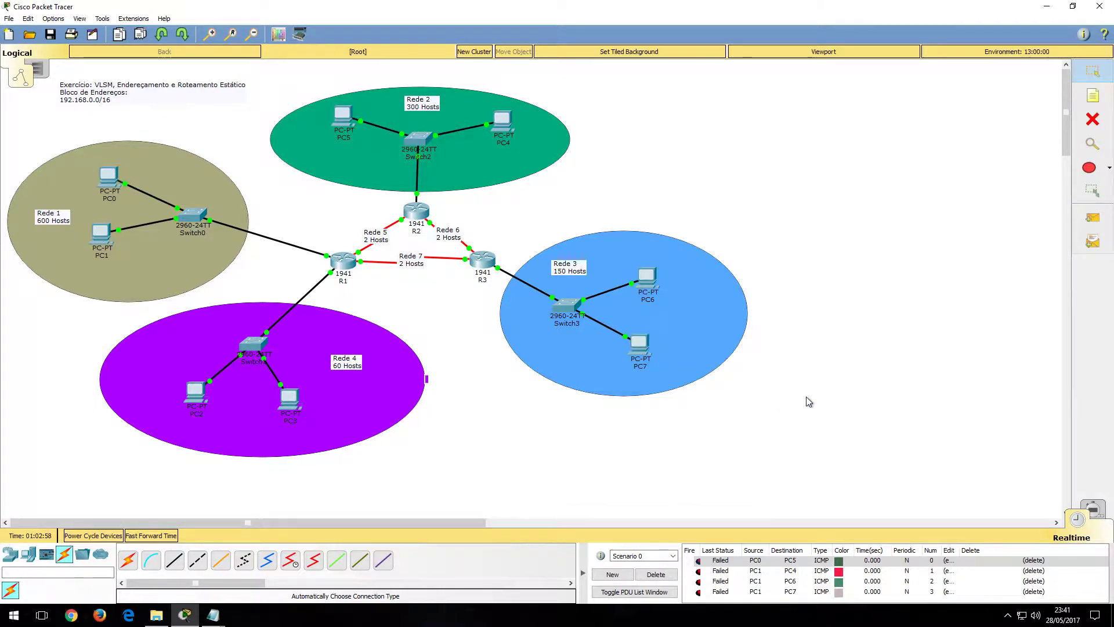
# Send a simple PDU from PC6 in Rede 3 to PC3 in Rede 4, and clear the PDU list.
pyautogui.press('p')
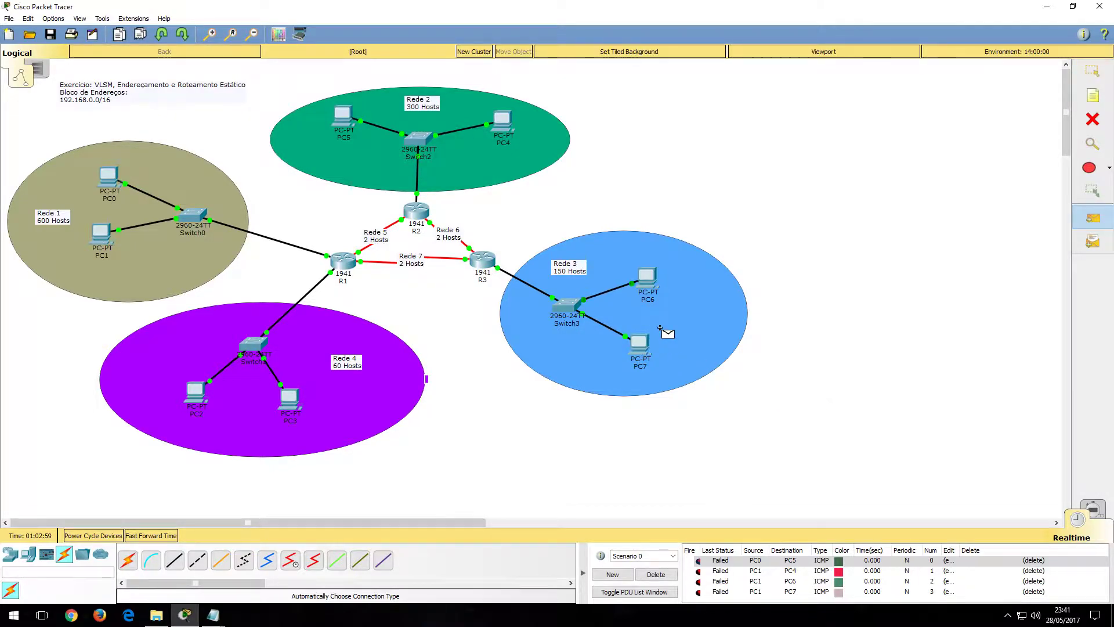
pyautogui.click(649, 278)
pyautogui.click(290, 399)
pyautogui.click(655, 574)
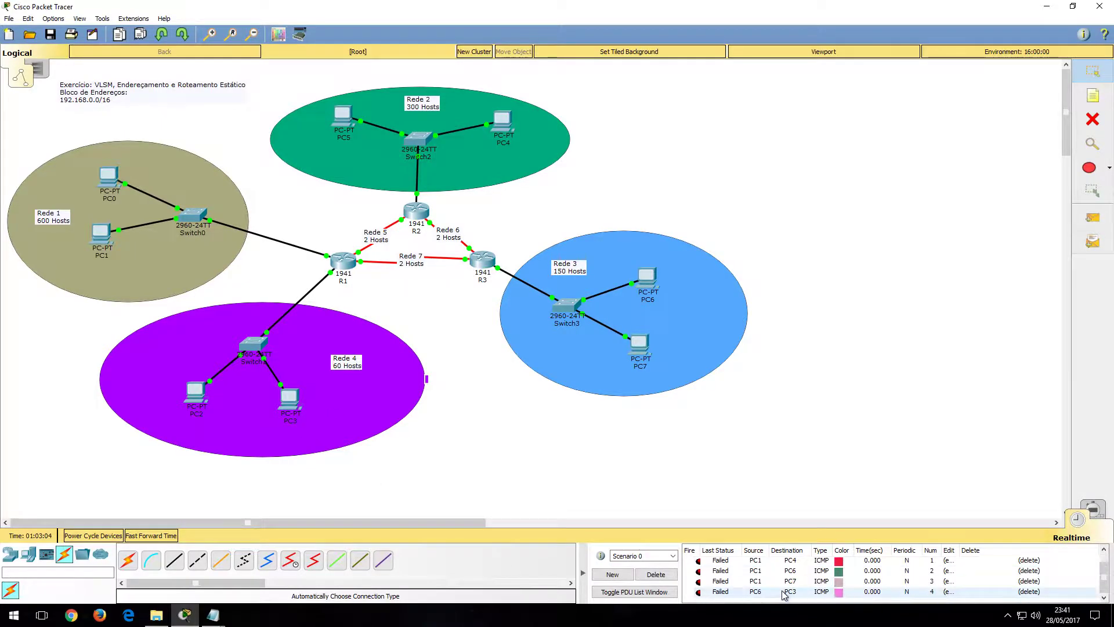
# Test Rede 2 to Rede 4 connectivity with simple PDUs from PC5 to PC2 and from PC5 to PC3.
pyautogui.press('p')
pyautogui.click(343, 116)
pyautogui.click(196, 392)
pyautogui.press('p')
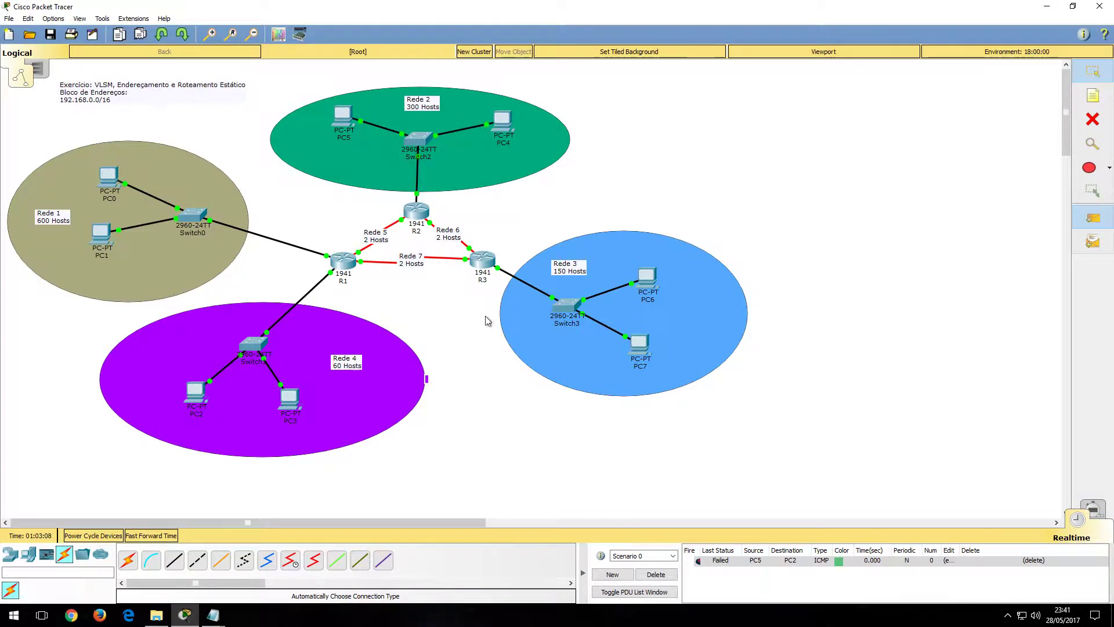
pyautogui.click(343, 116)
pyautogui.click(292, 402)
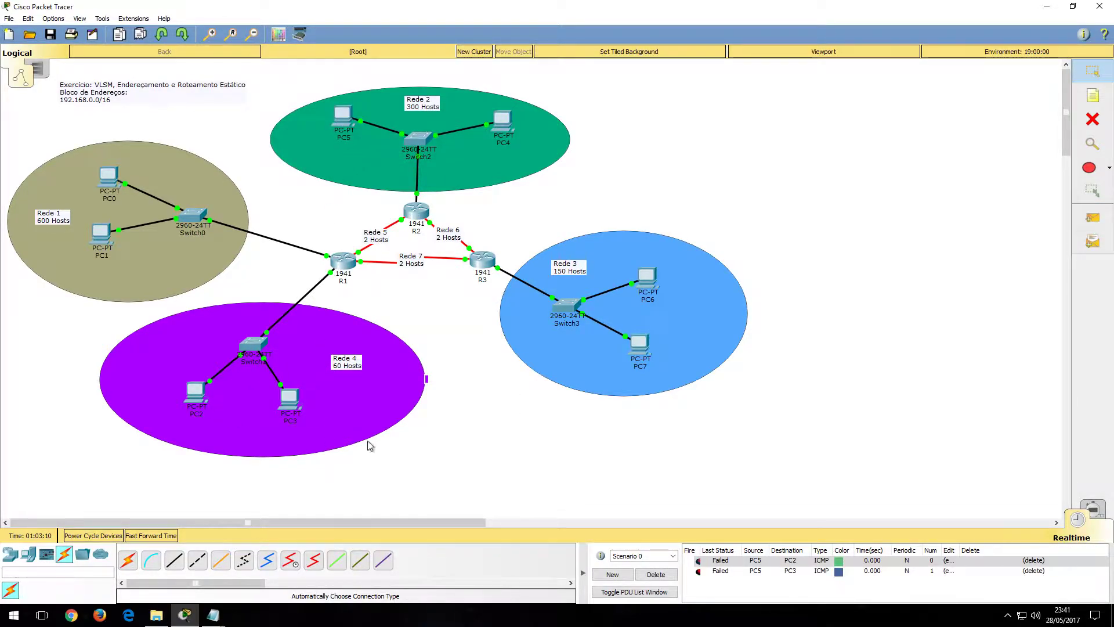
# Send simple PDUs from PC4 to PC3 and from PC7 to PC3, and clear the PDU list.
pyautogui.press('p')
pyautogui.click(503, 122)
pyautogui.click(290, 401)
pyautogui.press('p')
pyautogui.click(631, 348)
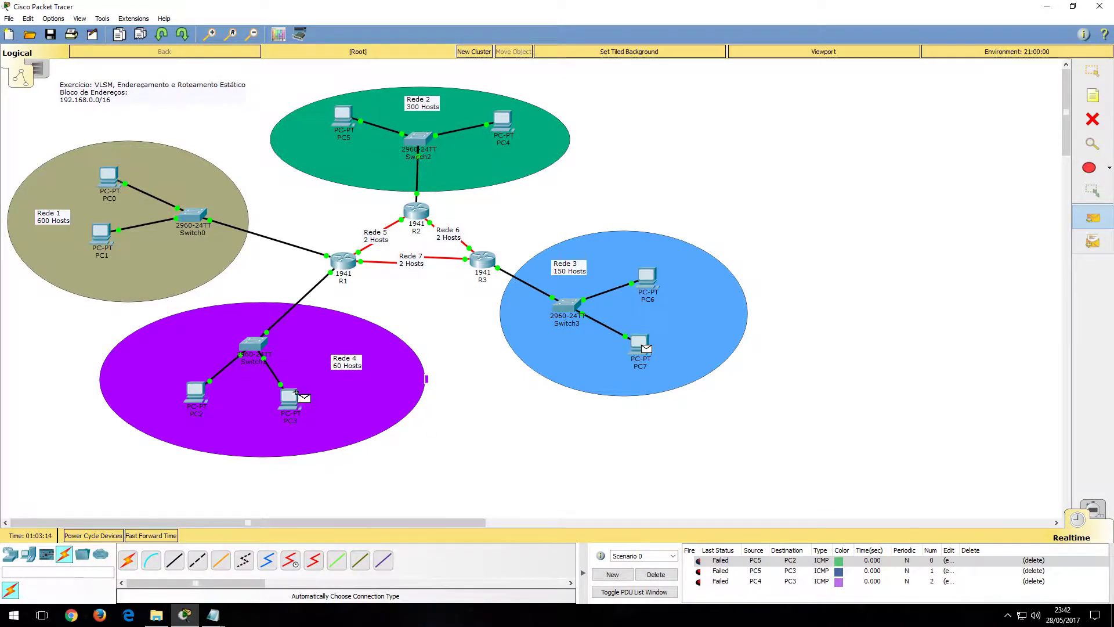
pyautogui.click(292, 401)
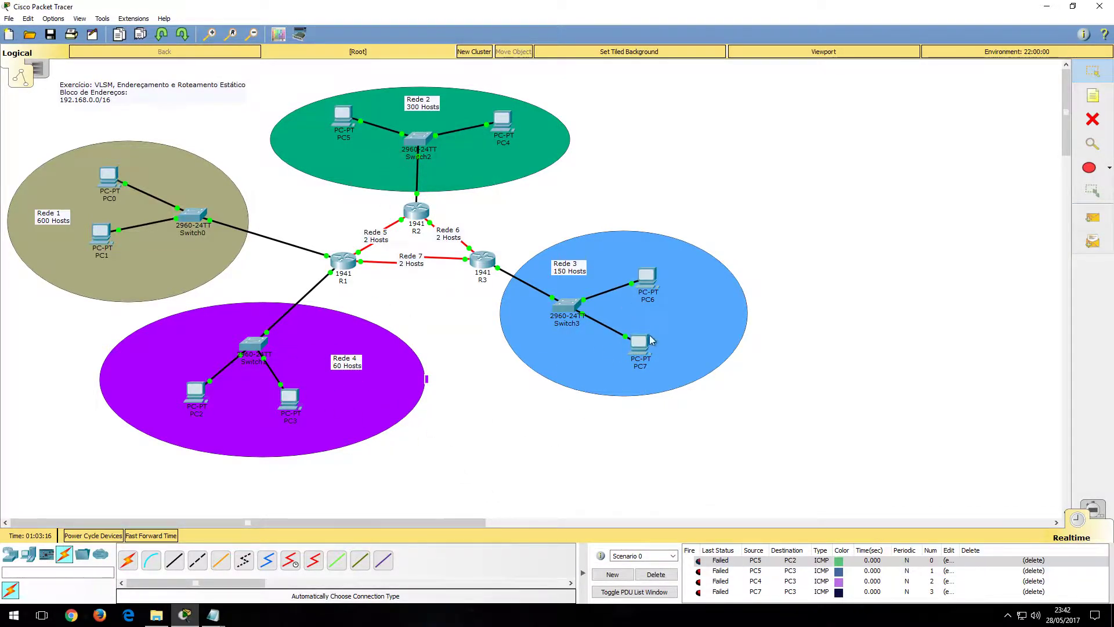
pyautogui.click(656, 574)
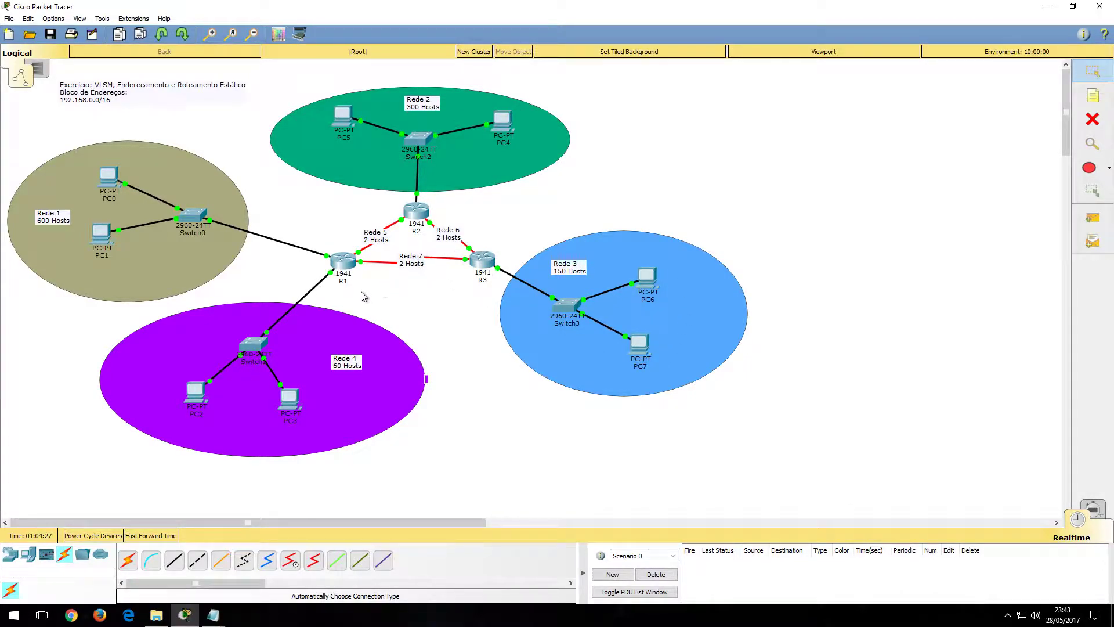
# Try to set the CLI dialog font size to 12 in the preferences, and close them.
pyautogui.click(53, 19)
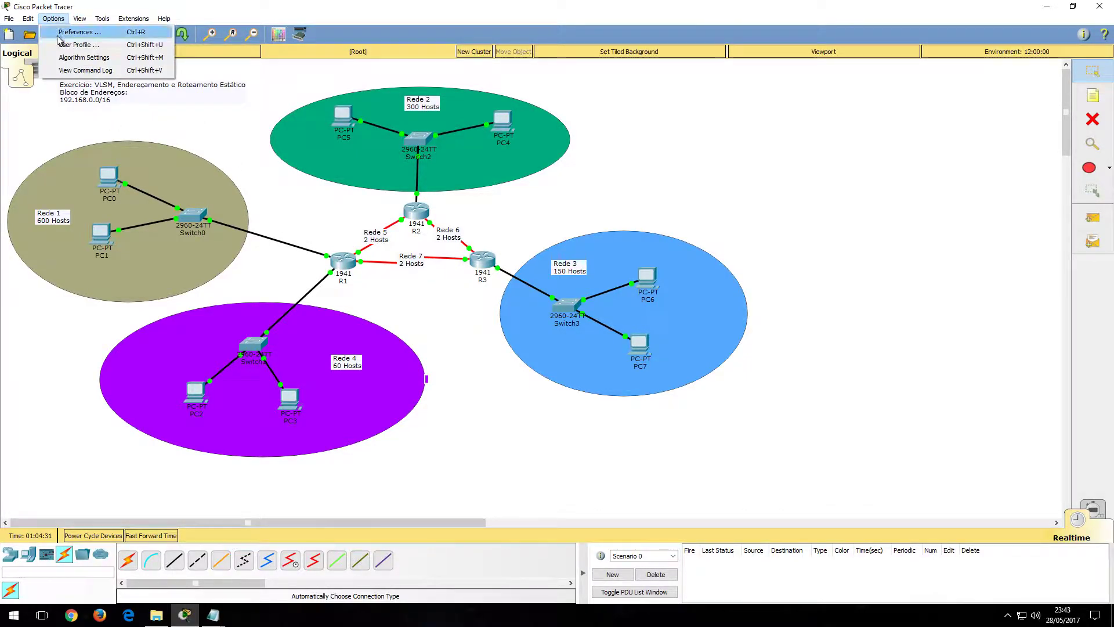
pyautogui.click(79, 32)
pyautogui.click(420, 69)
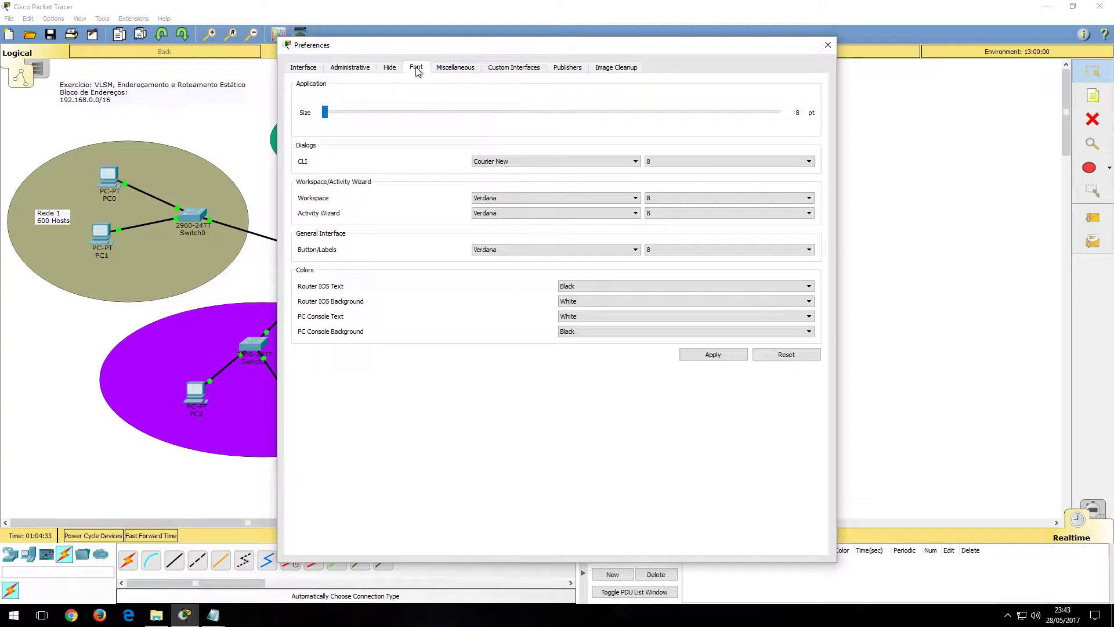
pyautogui.click(654, 162)
pyautogui.click(673, 202)
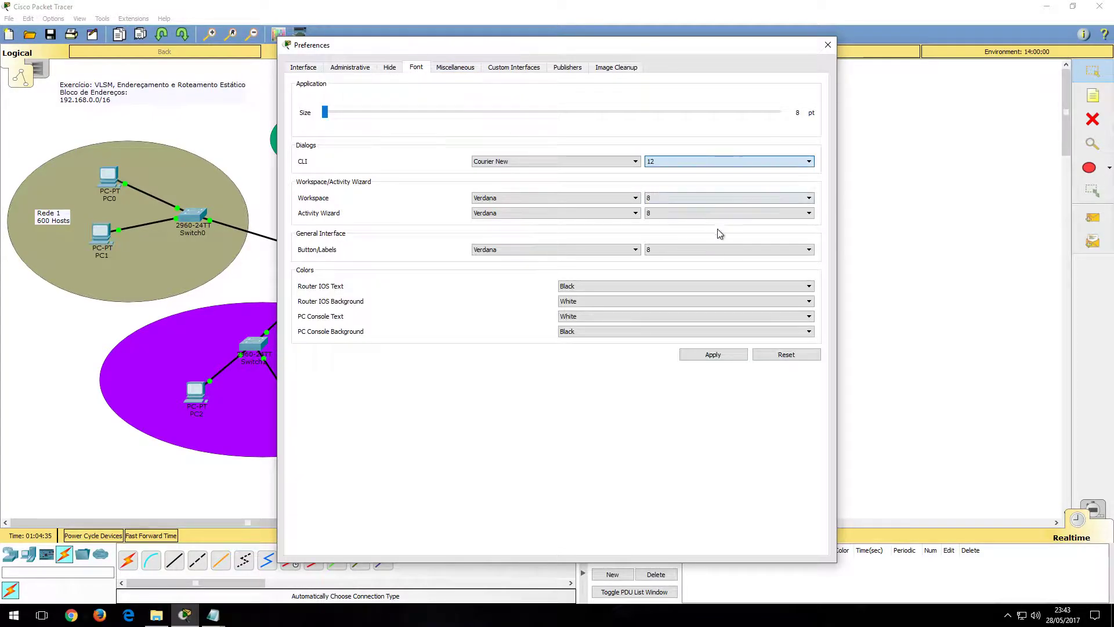
pyautogui.click(828, 44)
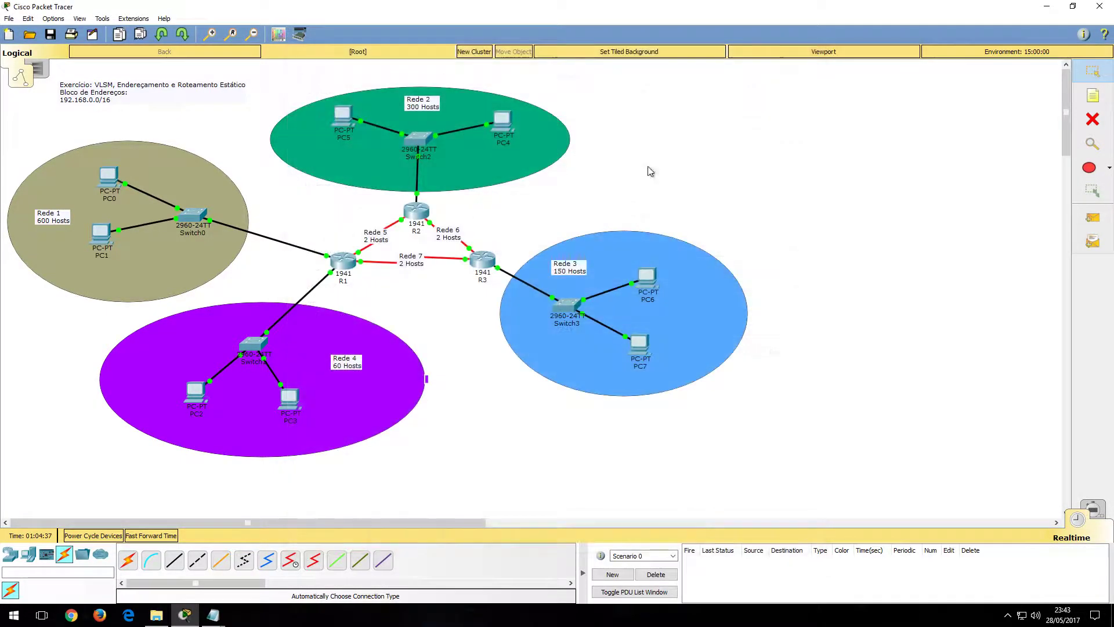
# Open router R1's command line interface to check its text size, and close the router window.
pyautogui.click(342, 267)
pyautogui.click(496, 171)
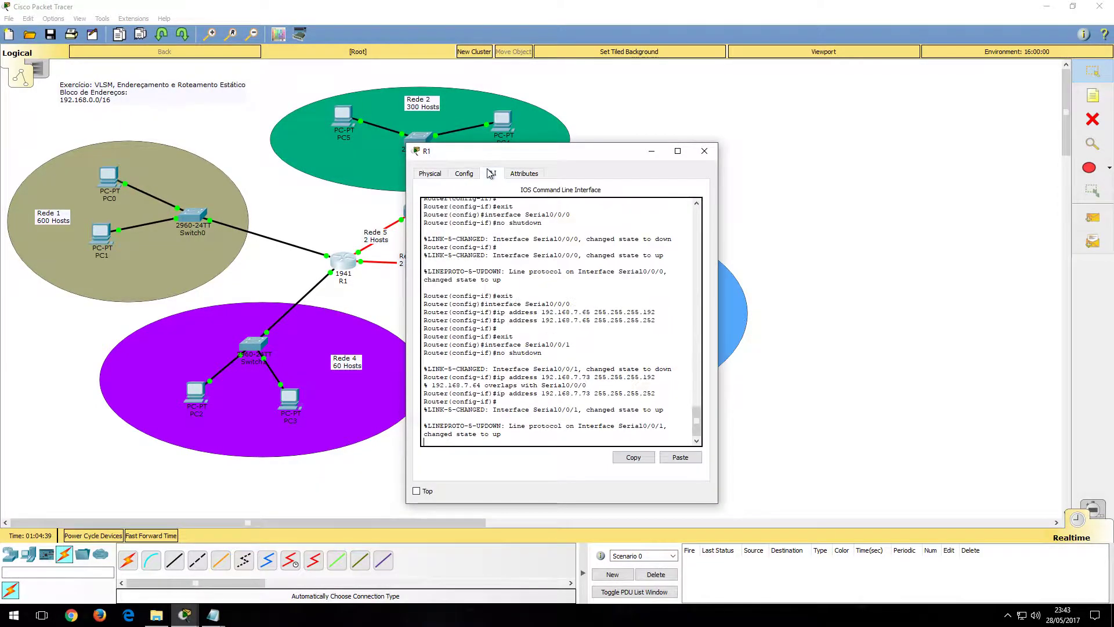
pyautogui.moveTo(560, 150); pyautogui.dragTo(696, 78)
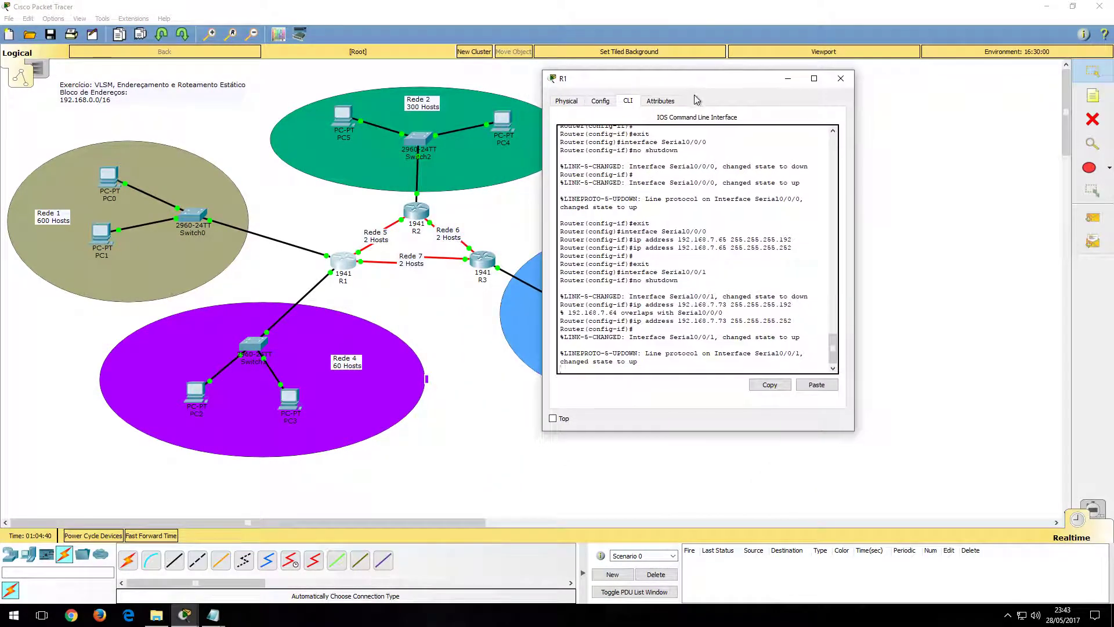
pyautogui.click(840, 78)
# Set the CLI dialog font size to 12 in the font preferences, apply it and close the preferences.
pyautogui.click(58, 19)
pyautogui.click(64, 30)
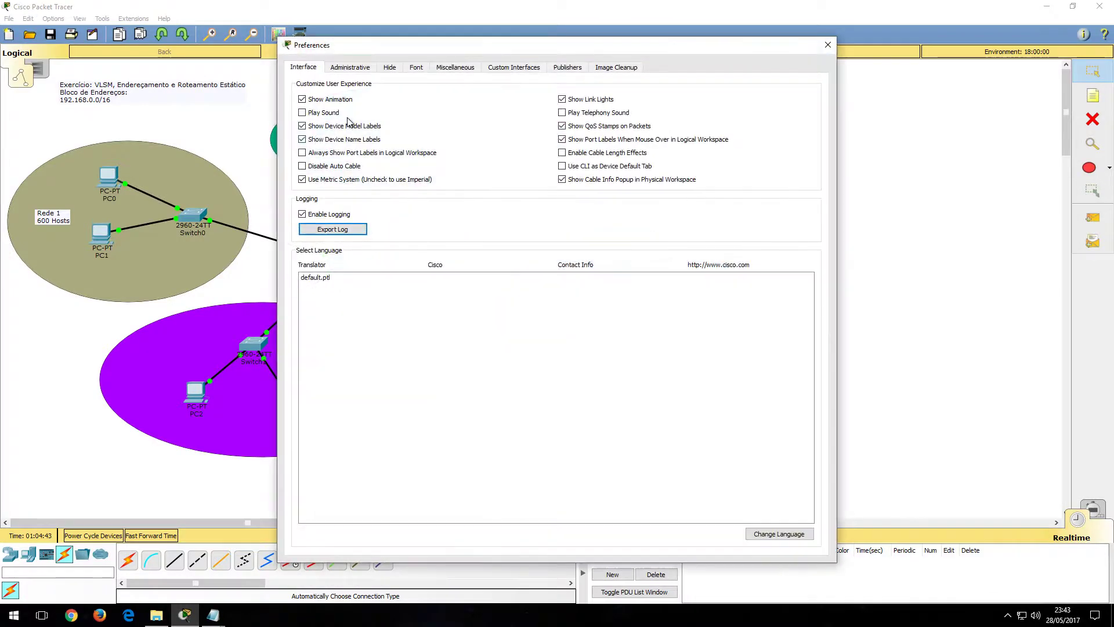
pyautogui.click(406, 69)
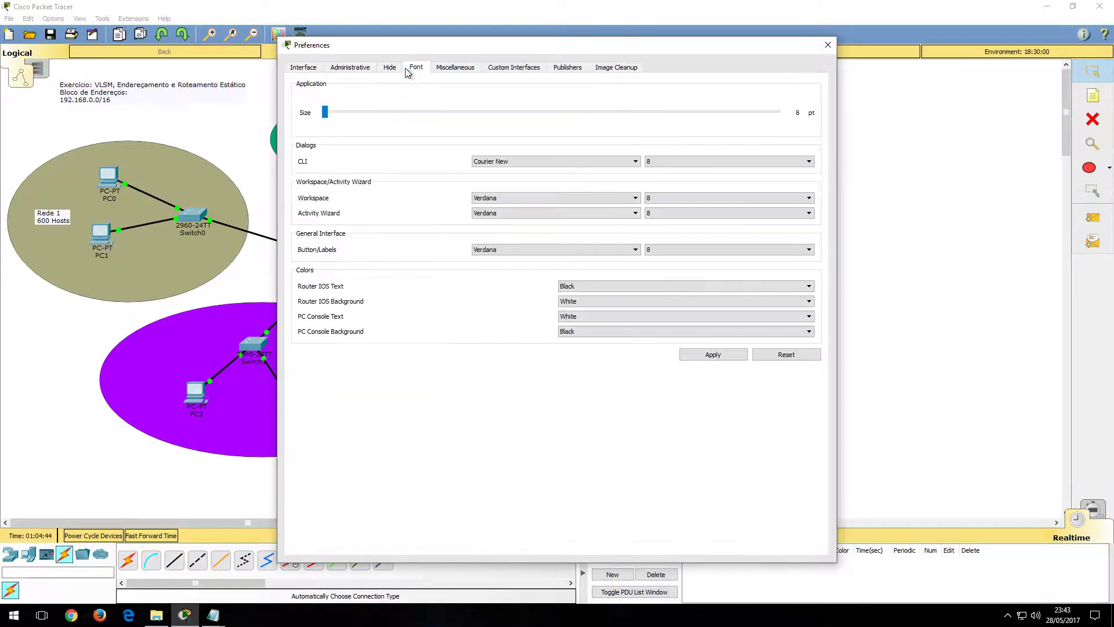
pyautogui.click(661, 163)
pyautogui.click(676, 203)
pyautogui.click(717, 359)
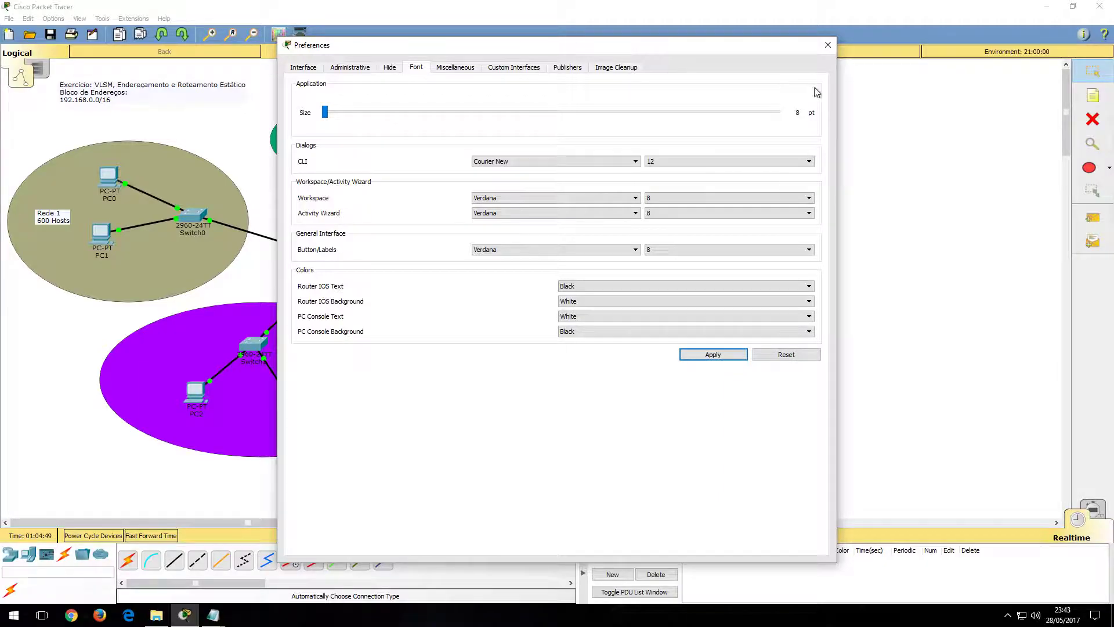
pyautogui.click(827, 44)
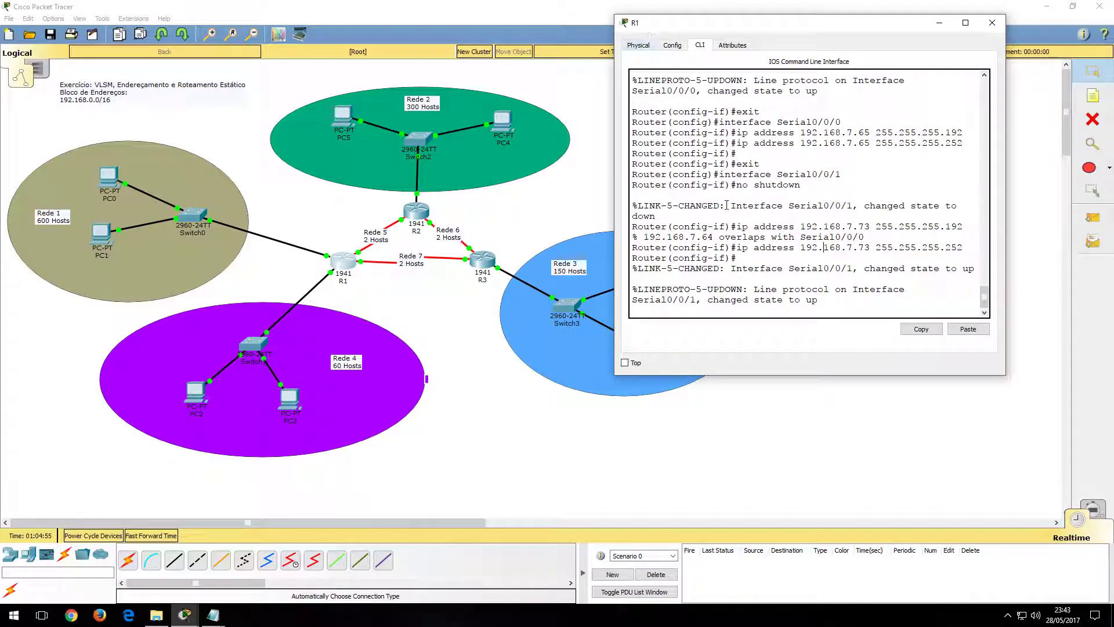
# Exit interface configuration mode on router R1 with the end command to return to the privileged prompt.
pyautogui.press('Return')
pyautogui.press('Return')
pyautogui.press('Return')
pyautogui.write('er(config-if)#en')
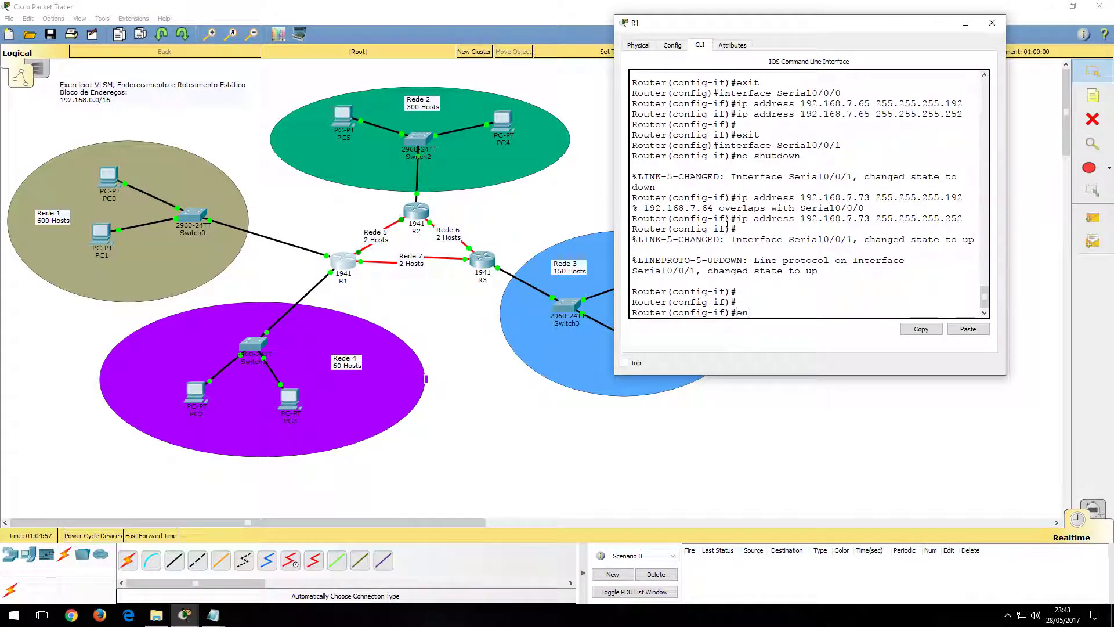
pyautogui.write('d')
pyautogui.press('Return')
pyautogui.press('Return')
pyautogui.press('Return')
pyautogui.press('Return')
pyautogui.press('Return')
pyautogui.press('Return')
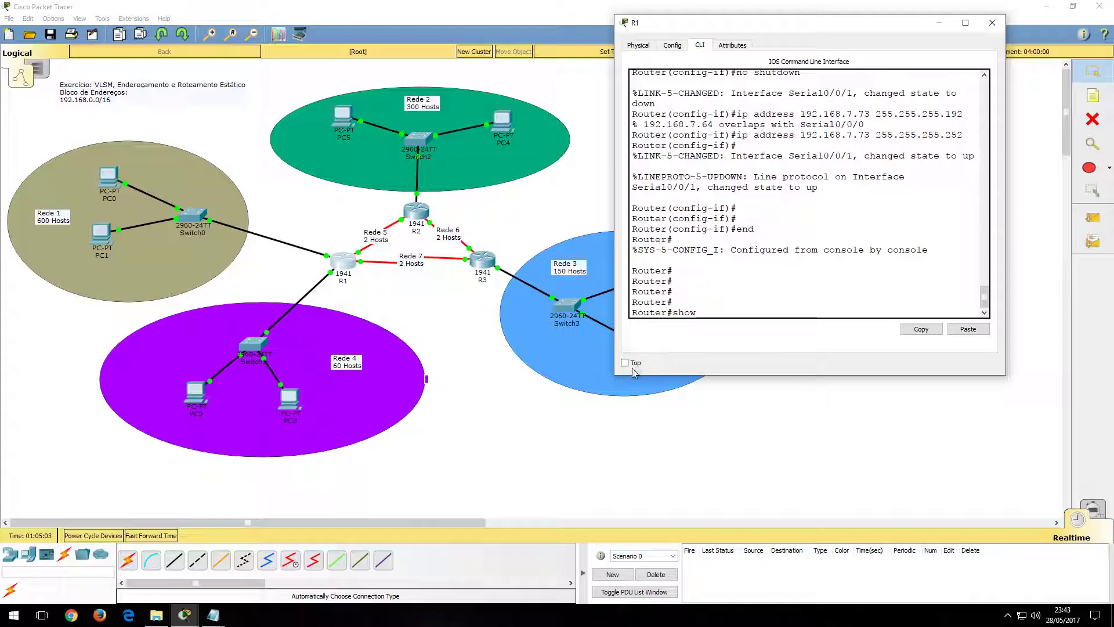
# Enlarge router R1's window and display its routing table with show ip route.
pyautogui.moveTo(614, 374); pyautogui.dragTo(459, 374)
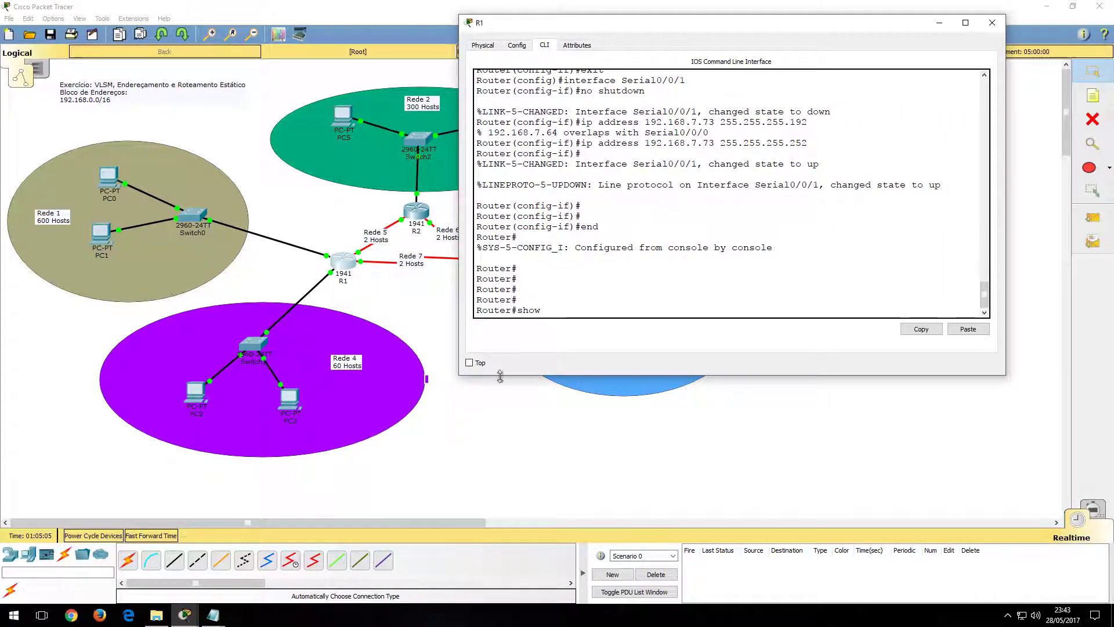
pyautogui.write('show')
pyautogui.moveTo(629, 374); pyautogui.dragTo(637, 452)
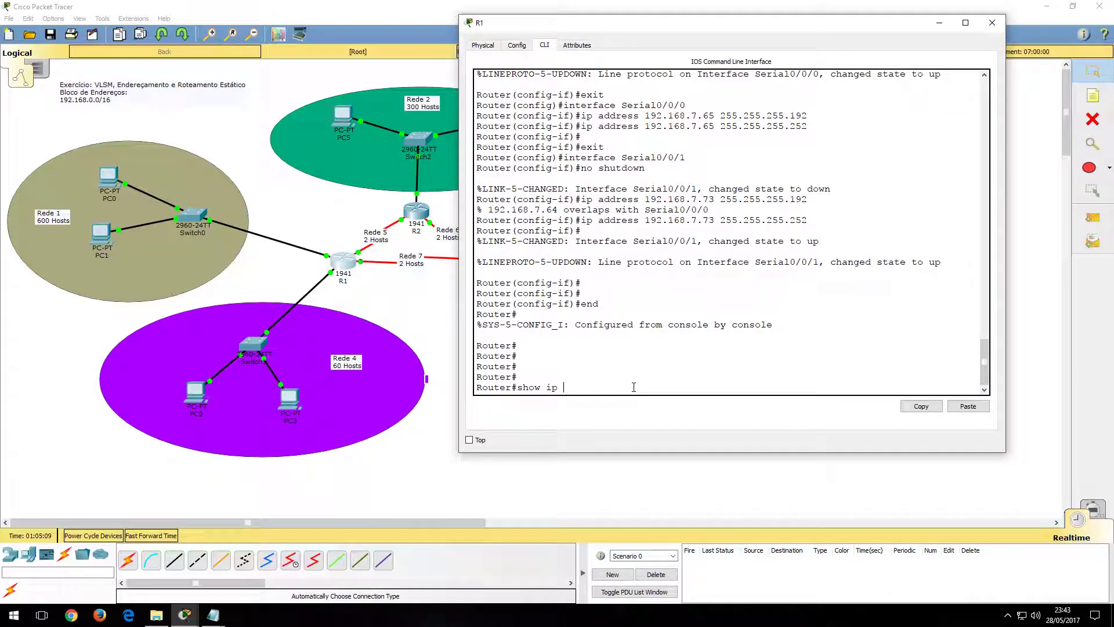
pyautogui.press('Return')
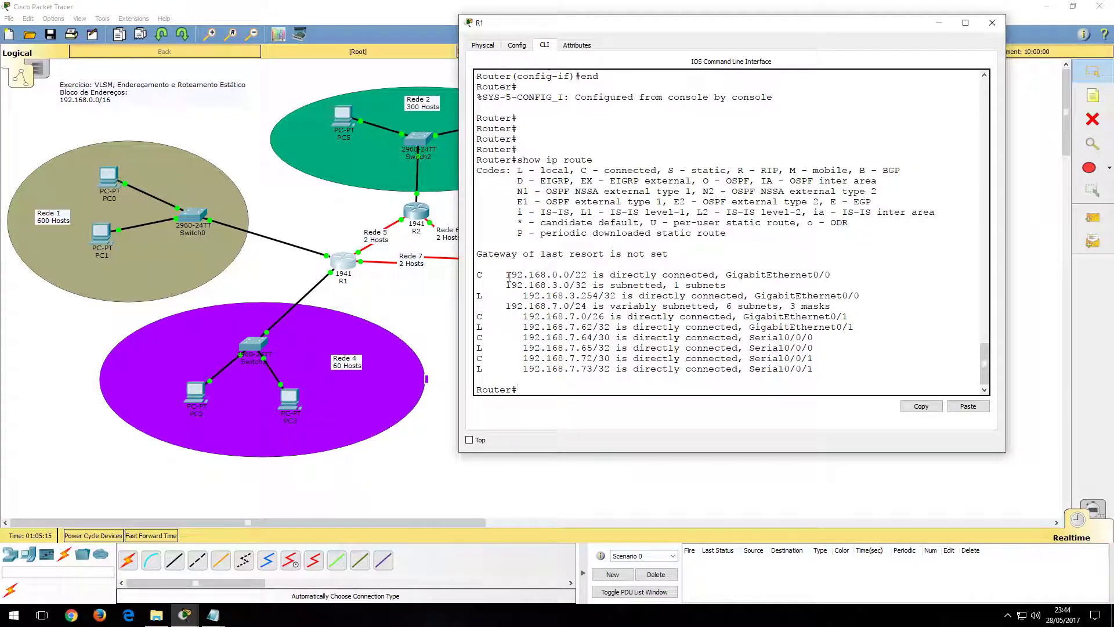
# Examine the directly connected networks in R1's routing table, for both the LANs and the serial links, and close the router window.
pyautogui.moveTo(501, 278); pyautogui.dragTo(595, 273)
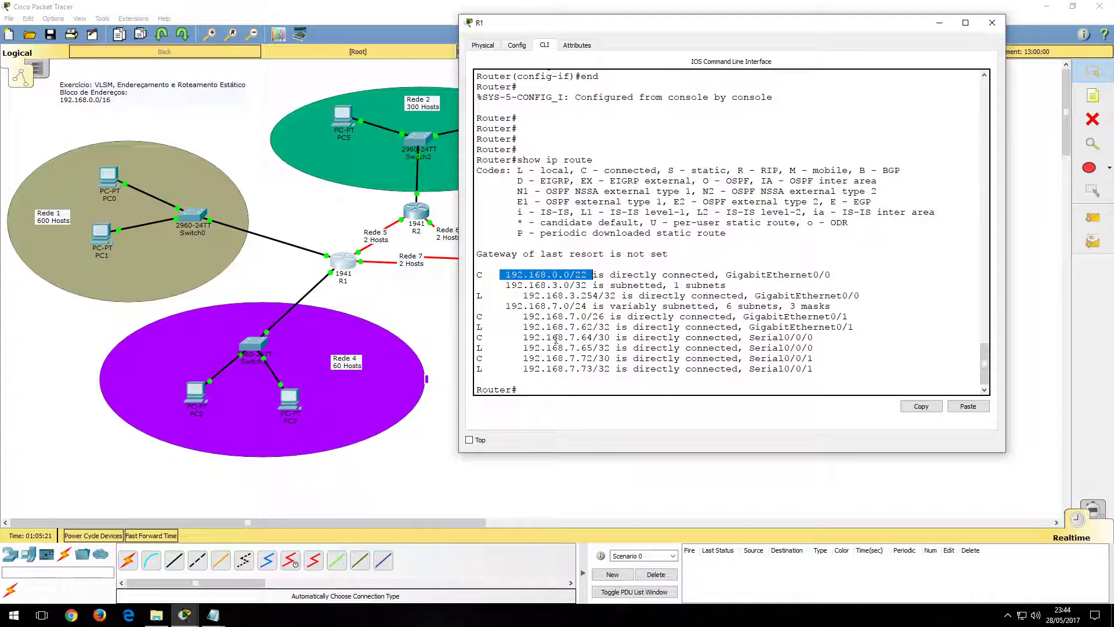
pyautogui.moveTo(524, 318); pyautogui.dragTo(609, 319)
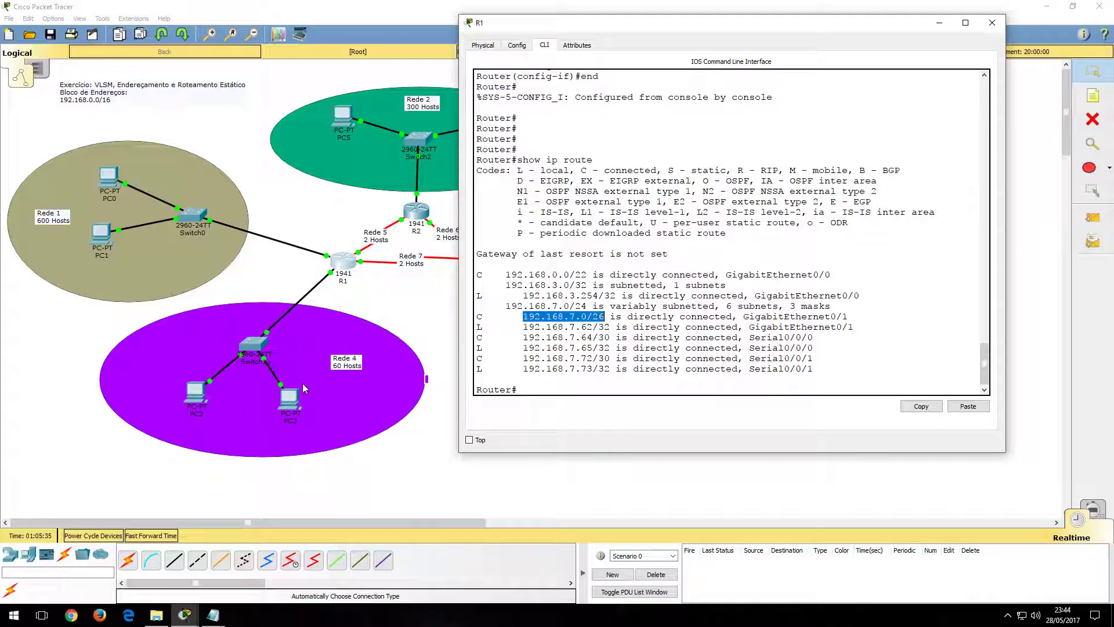
pyautogui.moveTo(524, 346); pyautogui.dragTo(599, 336)
pyautogui.click(534, 341)
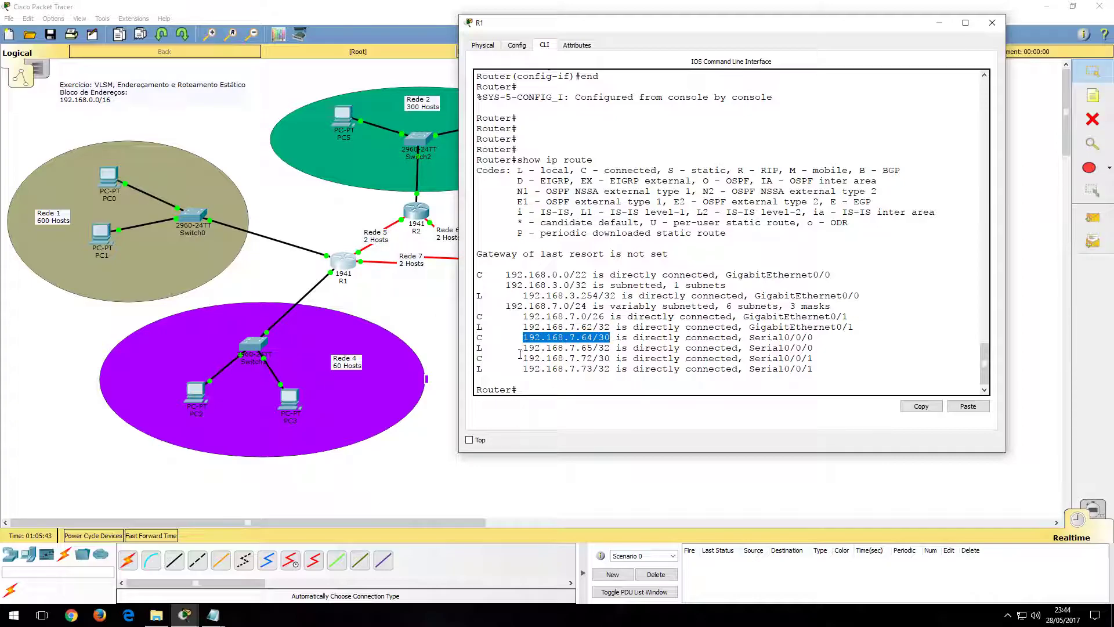
pyautogui.moveTo(529, 357); pyautogui.dragTo(624, 355)
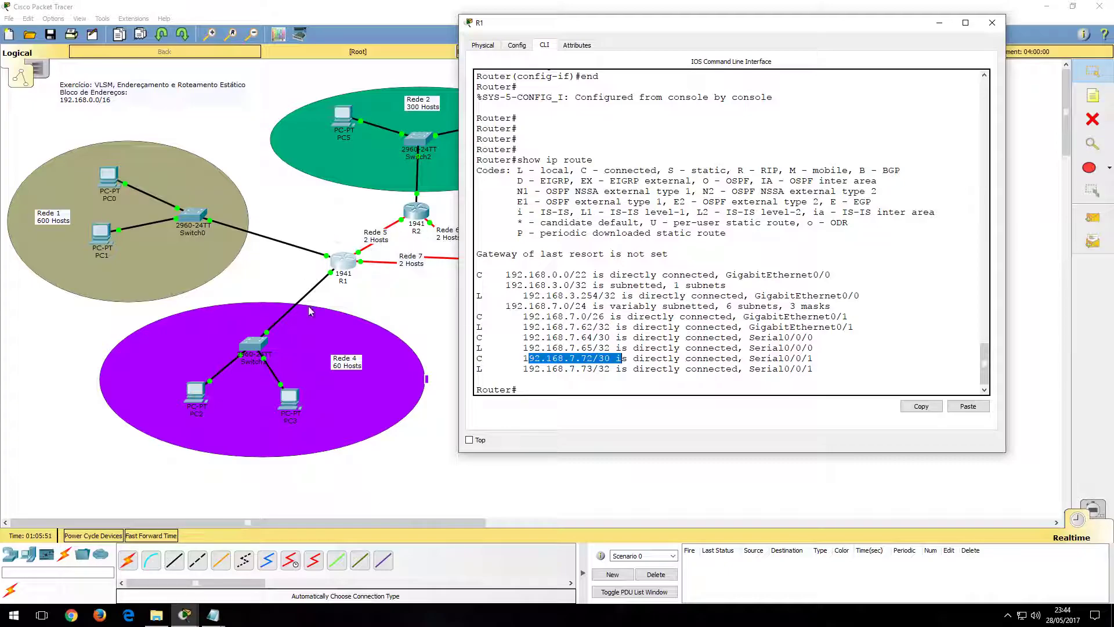
pyautogui.click(993, 22)
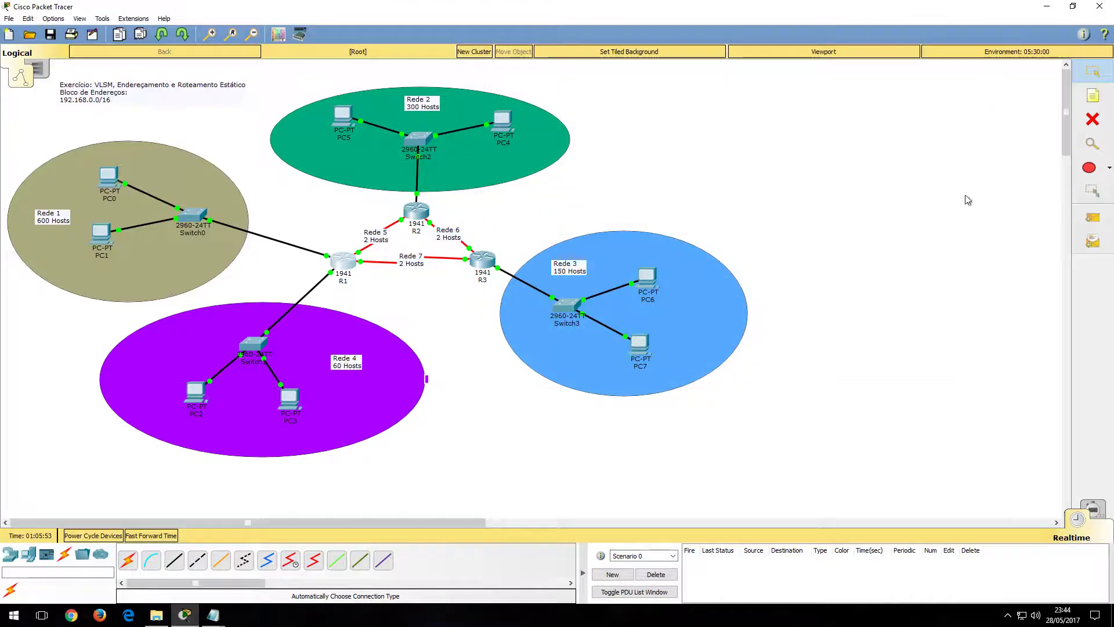
# Switch to simulation mode with a faster playback speed and limit the visible events to ICMP.
pyautogui.click(1097, 509)
pyautogui.click(1010, 440)
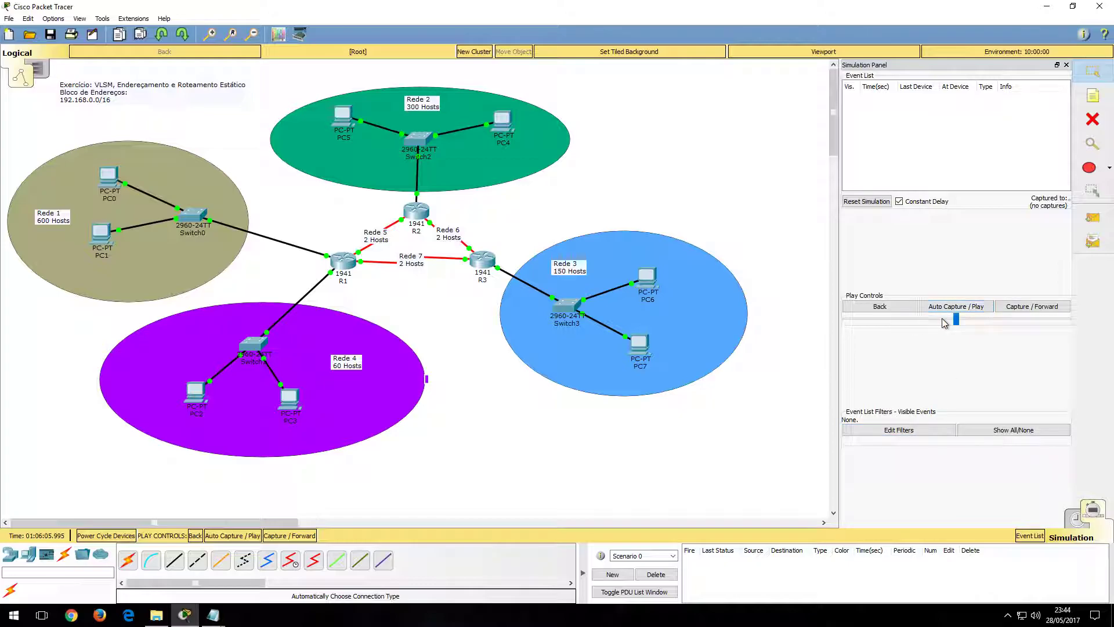
pyautogui.moveTo(1008, 319); pyautogui.dragTo(1046, 320)
pyautogui.click(970, 430)
pyautogui.click(964, 432)
pyautogui.click(915, 432)
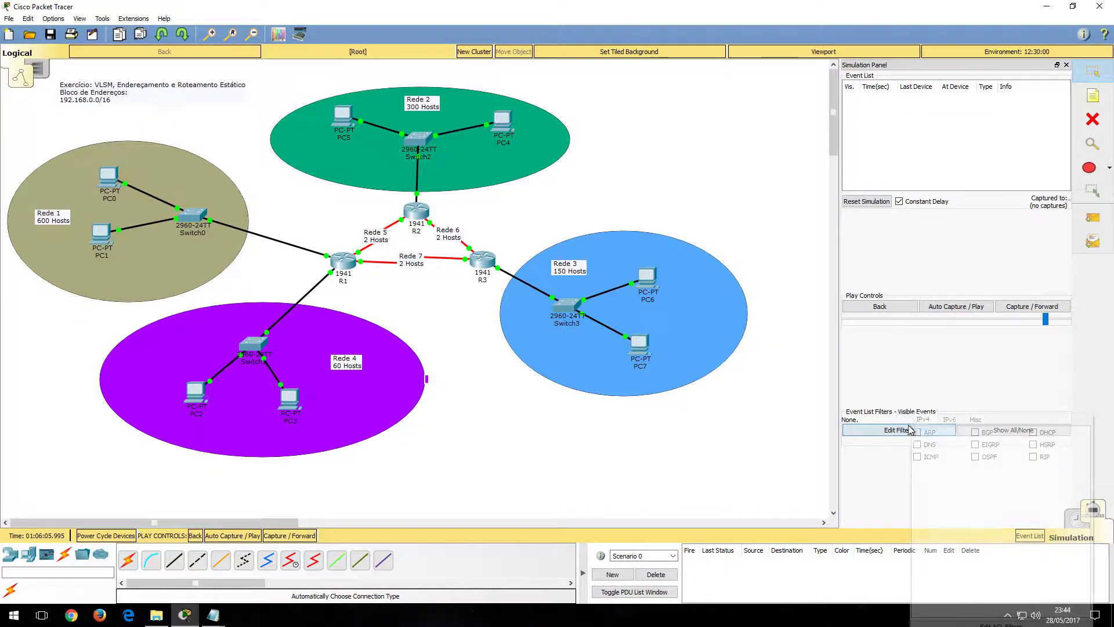
pyautogui.click(918, 457)
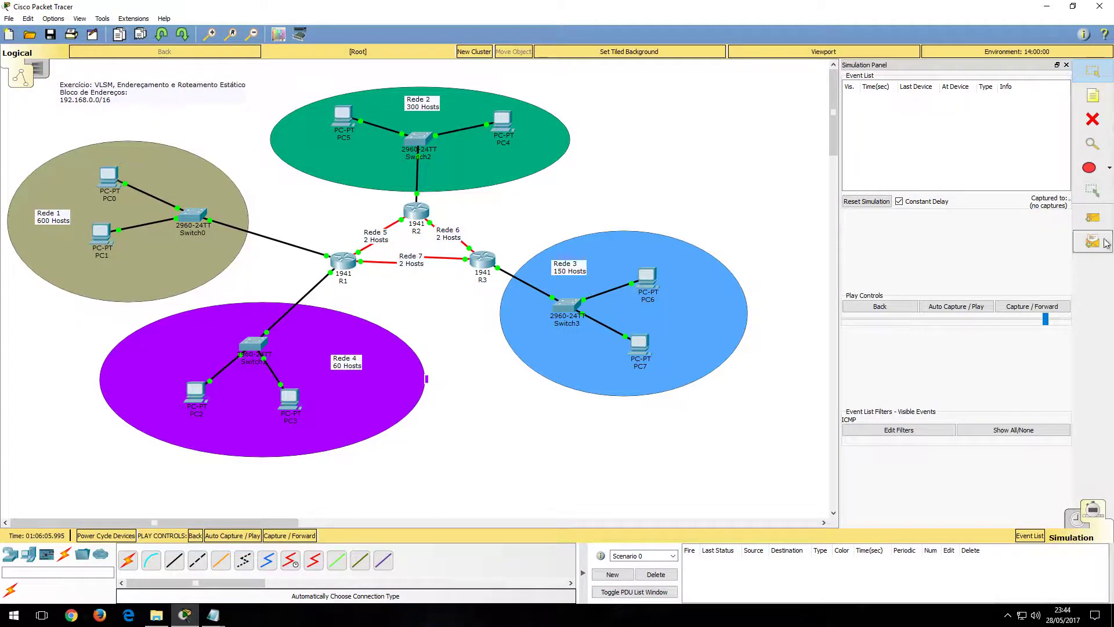
# Send a simple PDU from PC0 to PC5 and advance the simulation until it reaches router R1.
pyautogui.click(1093, 217)
pyautogui.click(109, 176)
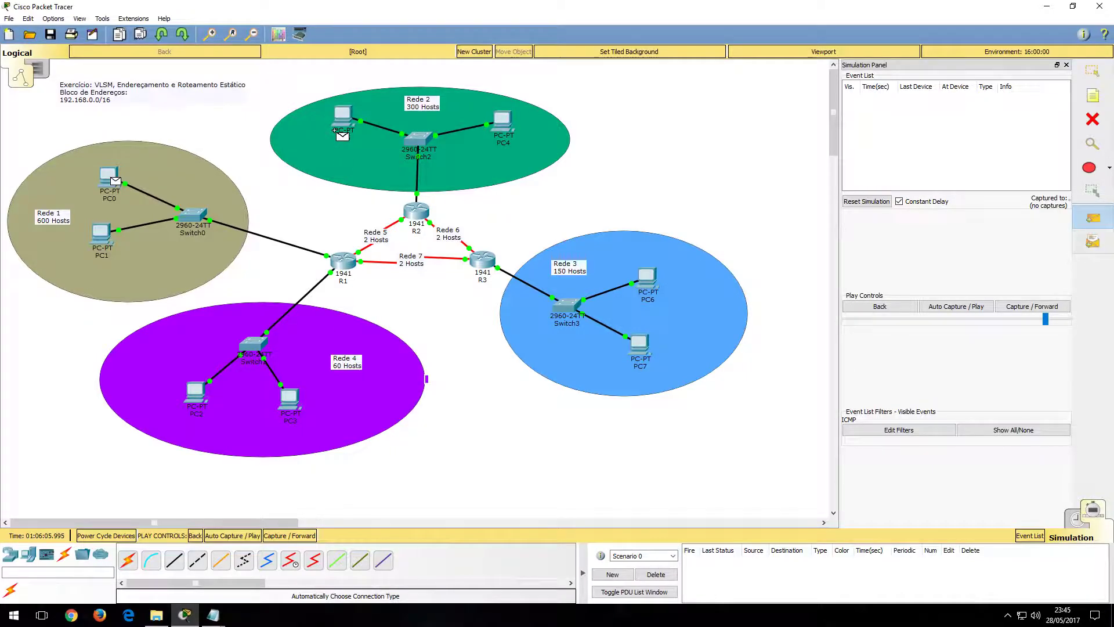
pyautogui.click(337, 125)
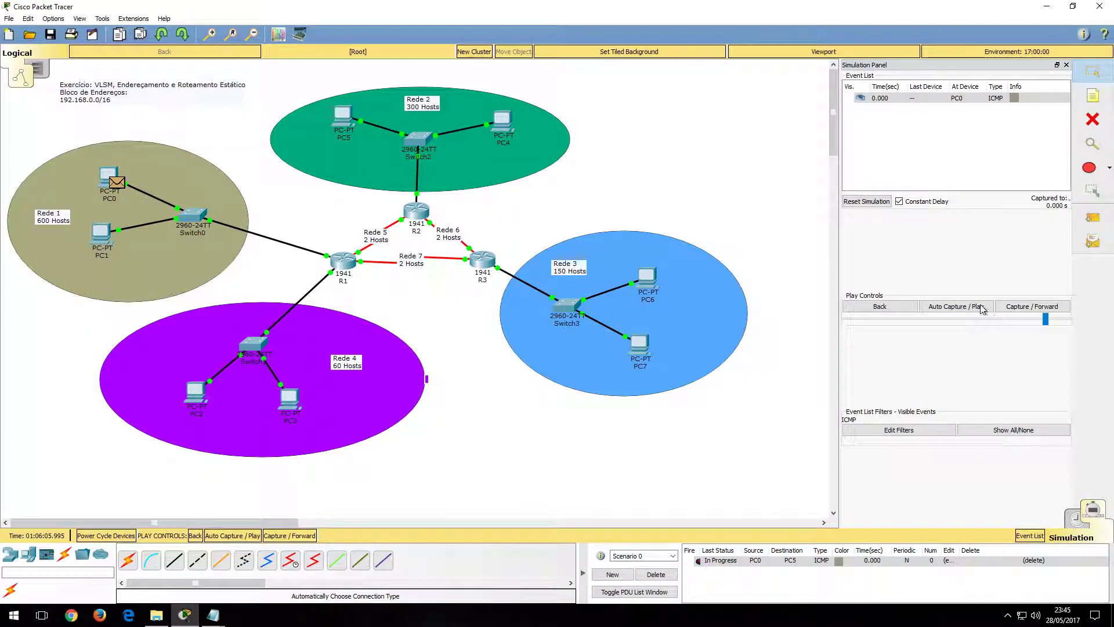
pyautogui.click(1032, 306)
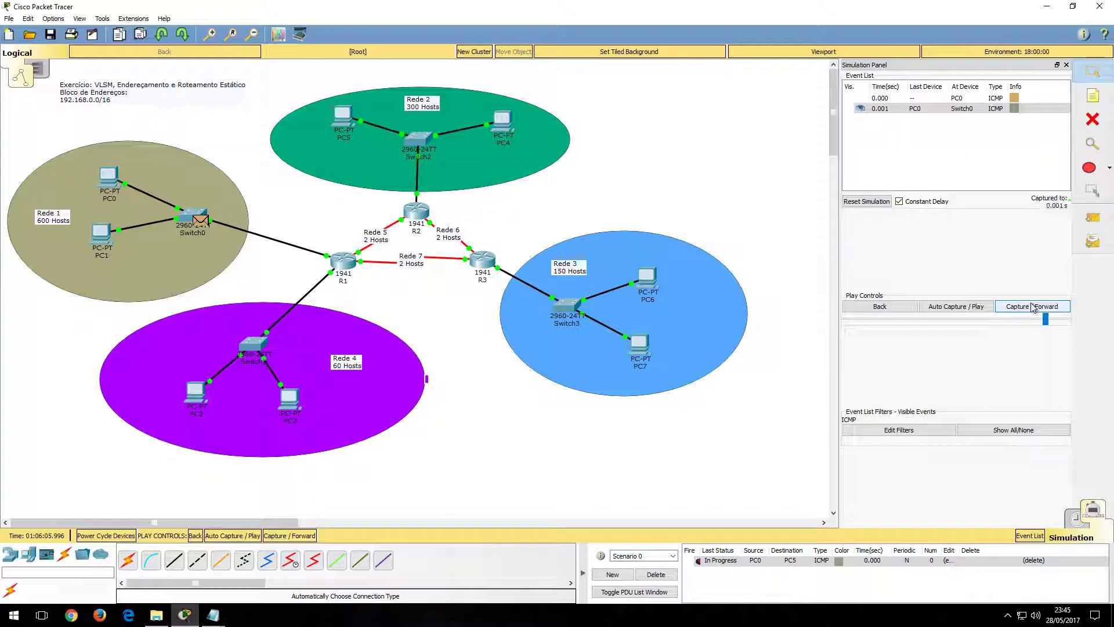
pyautogui.click(1033, 307)
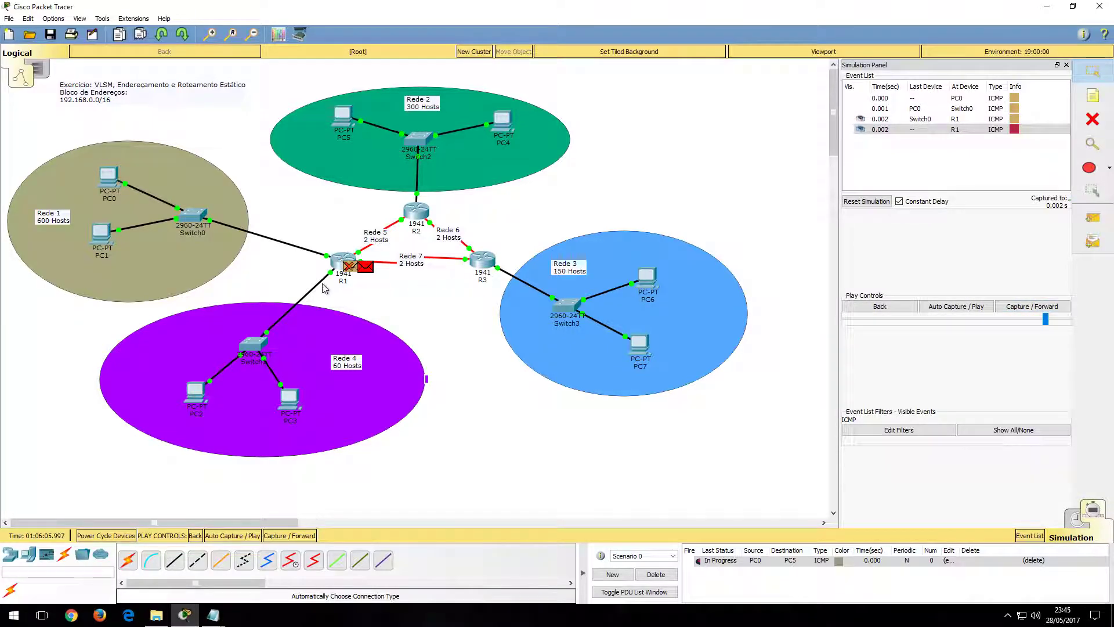
# Examine the layer details of the incoming PDU and of R1's reply PDU at router R1, closing each window.
pyautogui.click(348, 269)
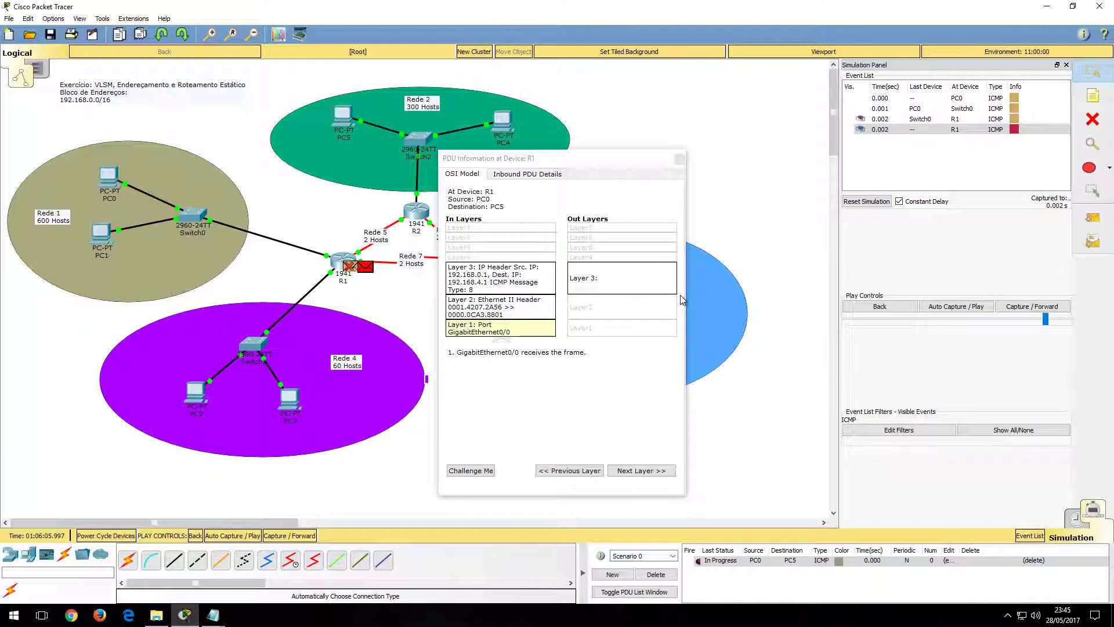
pyautogui.moveTo(686, 294); pyautogui.dragTo(747, 294)
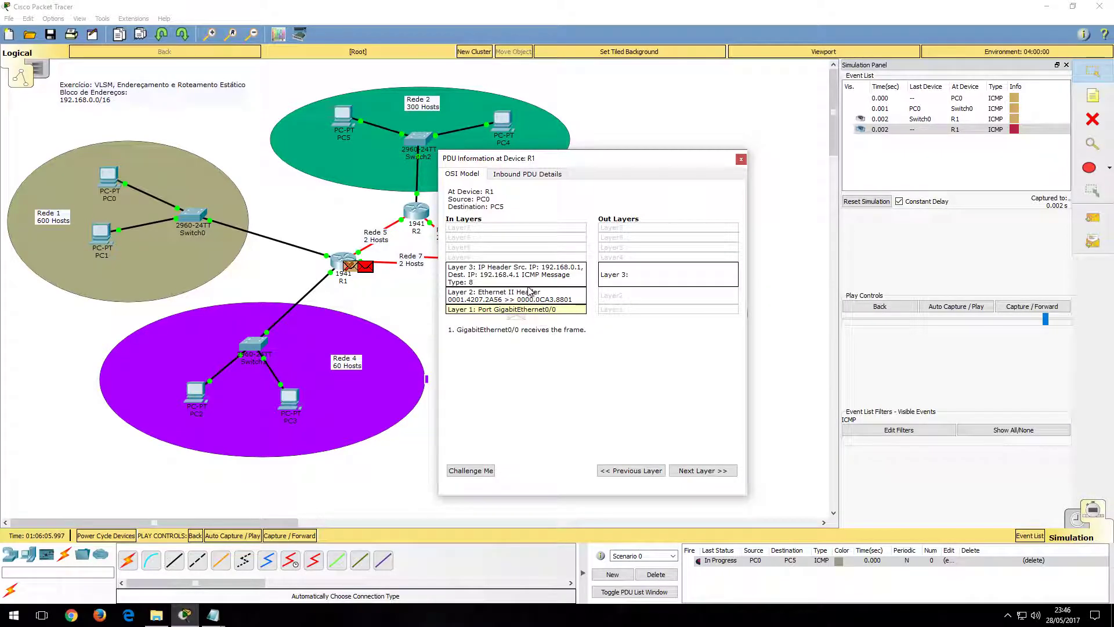
pyautogui.click(741, 159)
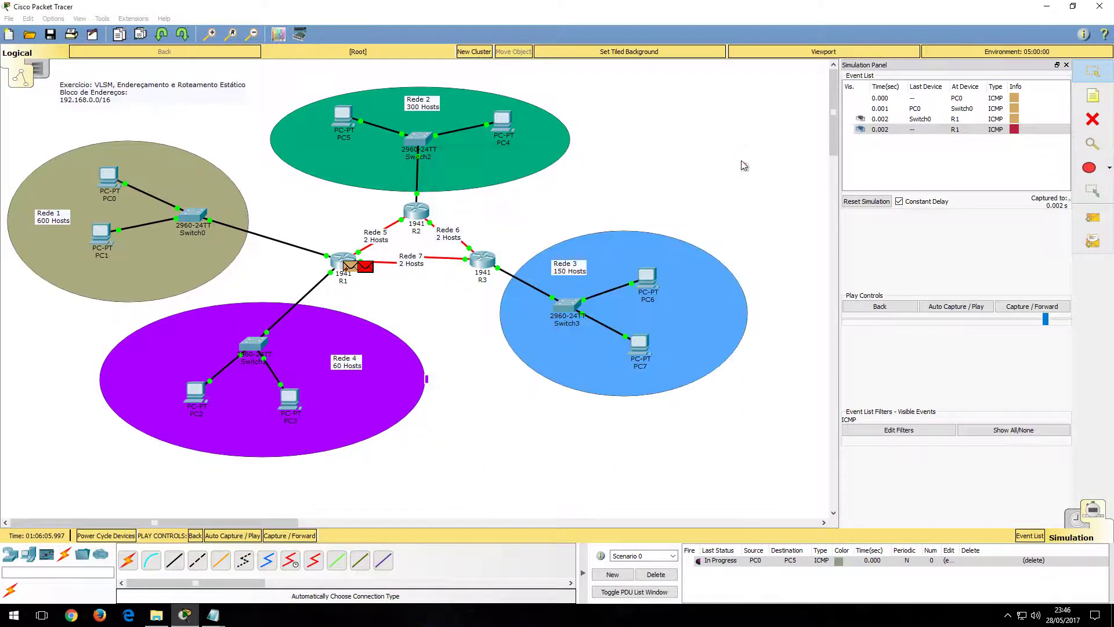
pyautogui.click(367, 267)
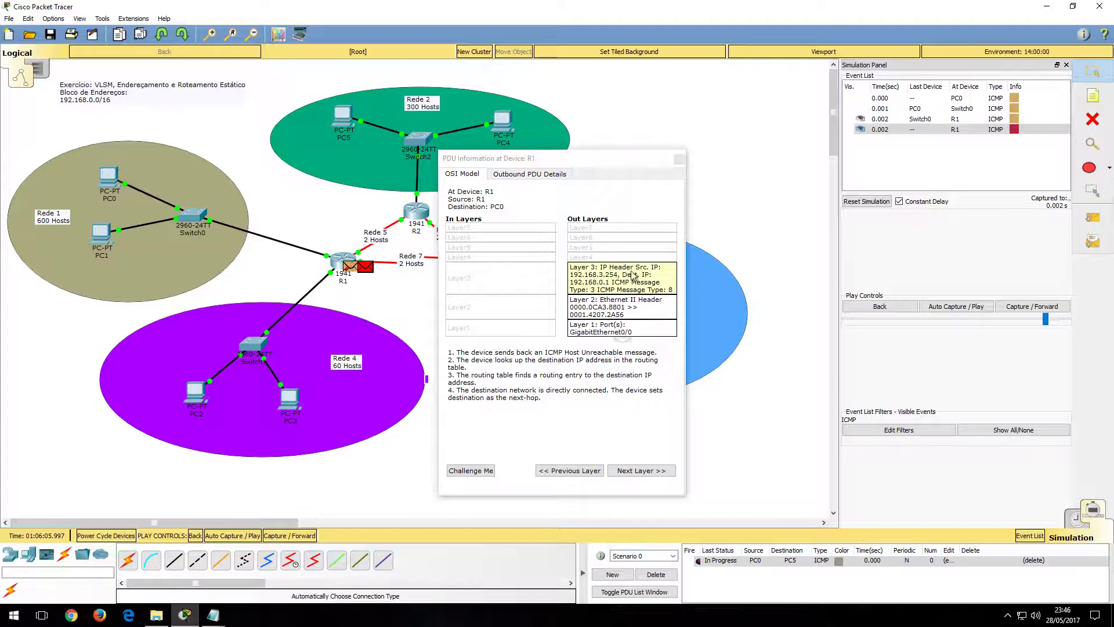
pyautogui.click(680, 161)
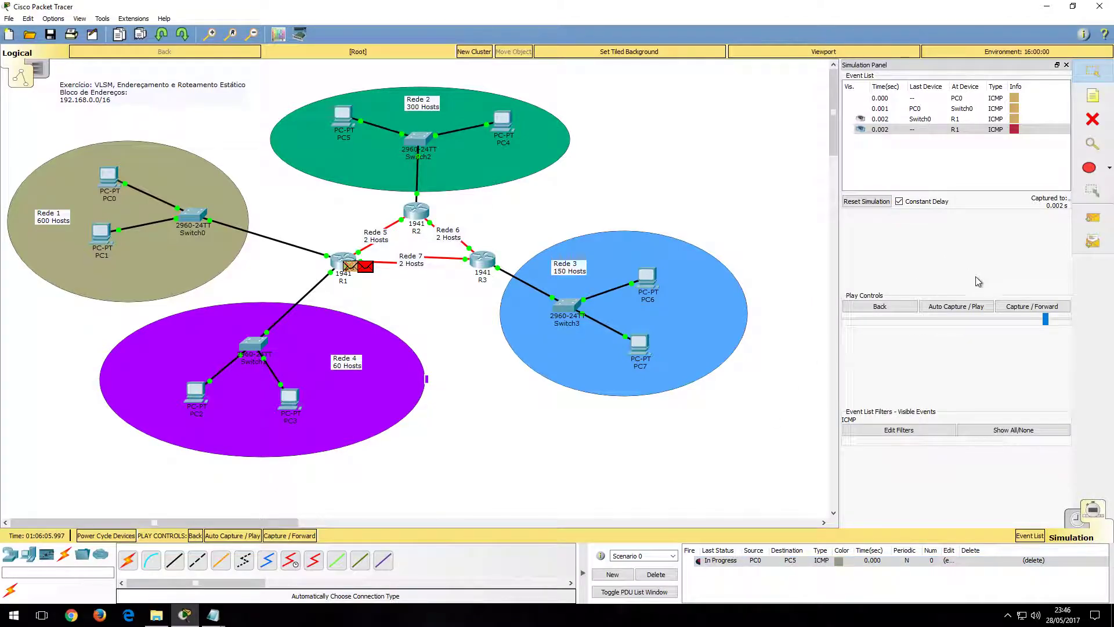
# Advance the simulation until the reply reaches PC0 and open that PDU's layer information.
pyautogui.click(1027, 308)
pyautogui.click(1027, 308)
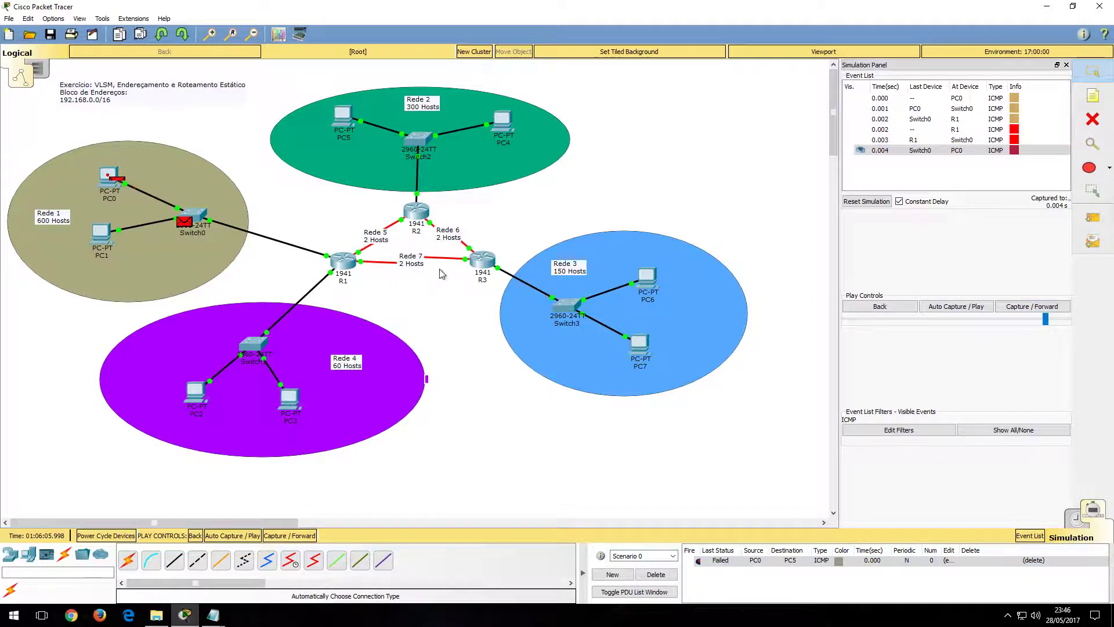
pyautogui.click(116, 184)
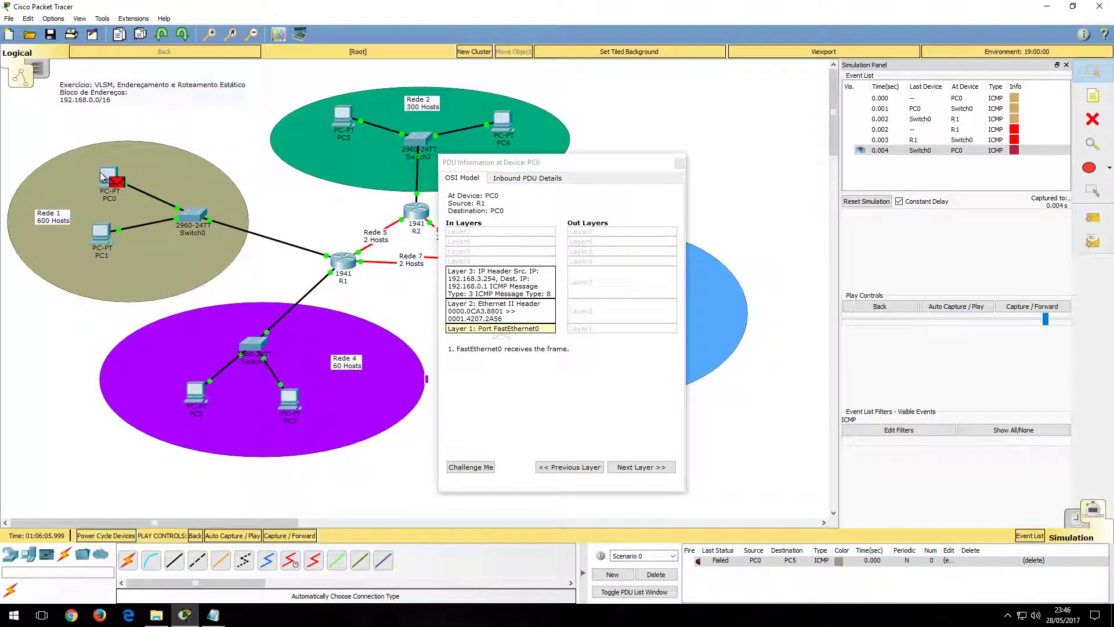
# Ping 192.168.4.1 from PC0's Command Prompt.
pyautogui.click(110, 172)
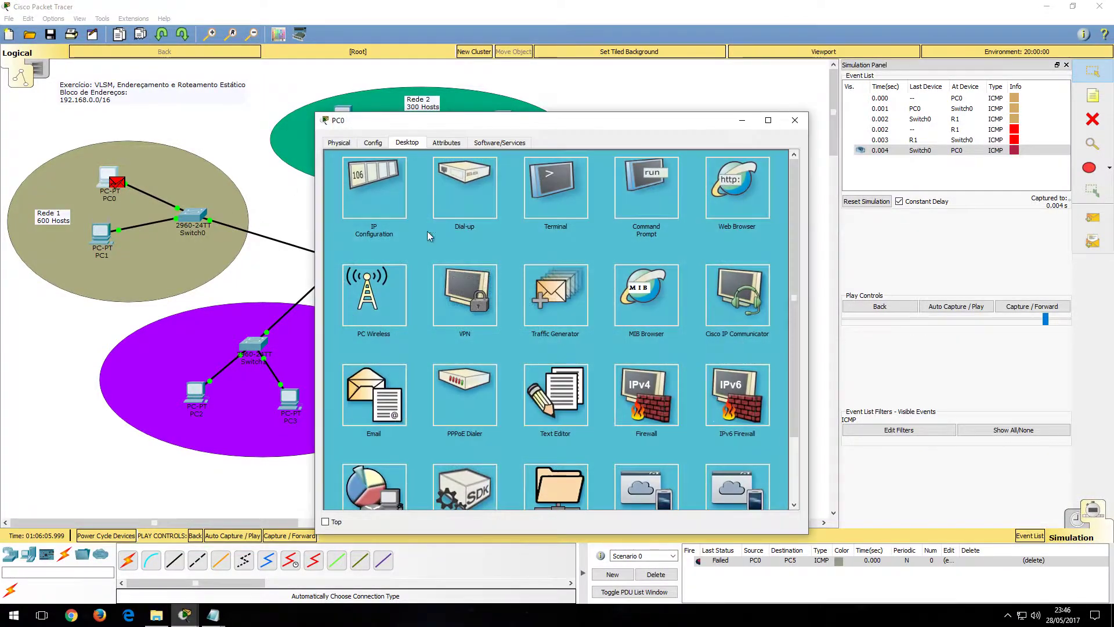
pyautogui.click(647, 186)
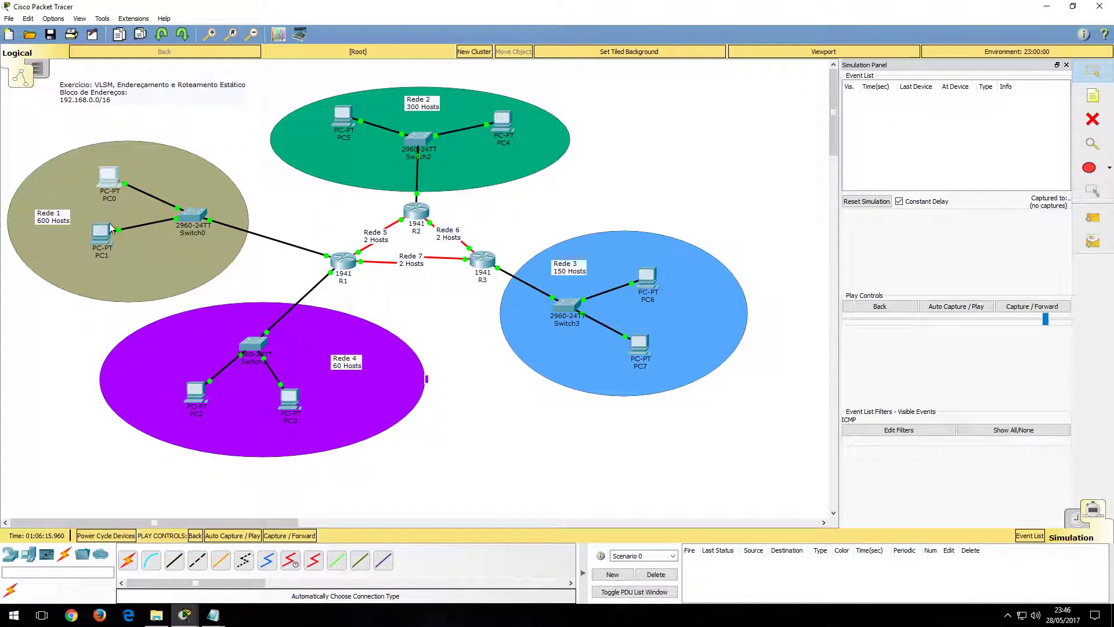
pyautogui.click(108, 177)
pyautogui.write('ping 1')
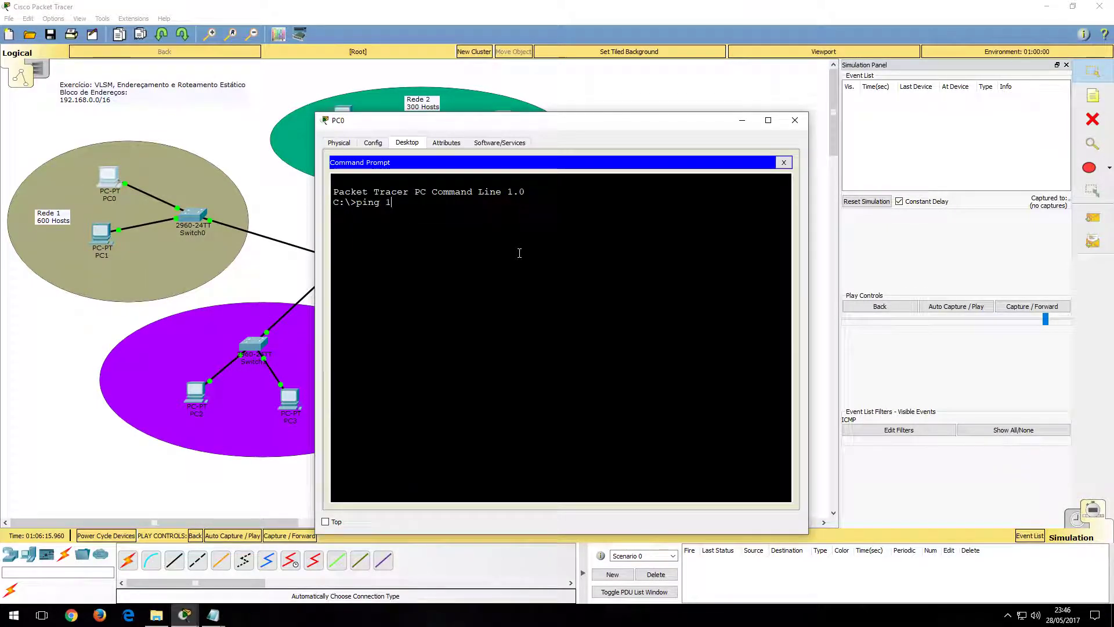
pyautogui.write('92.168.4.1')
pyautogui.press('Return')
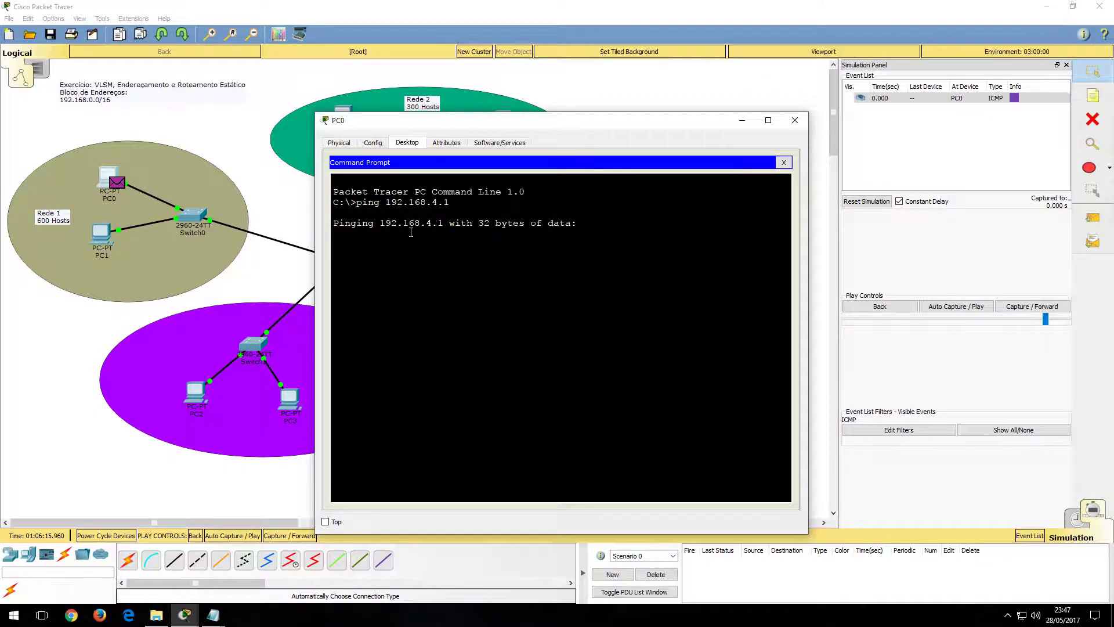
# Advance the simulation to follow the ping to router R1 and its reply back to PC0.
pyautogui.moveTo(602, 129); pyautogui.dragTo(609, 91)
pyautogui.click(1025, 308)
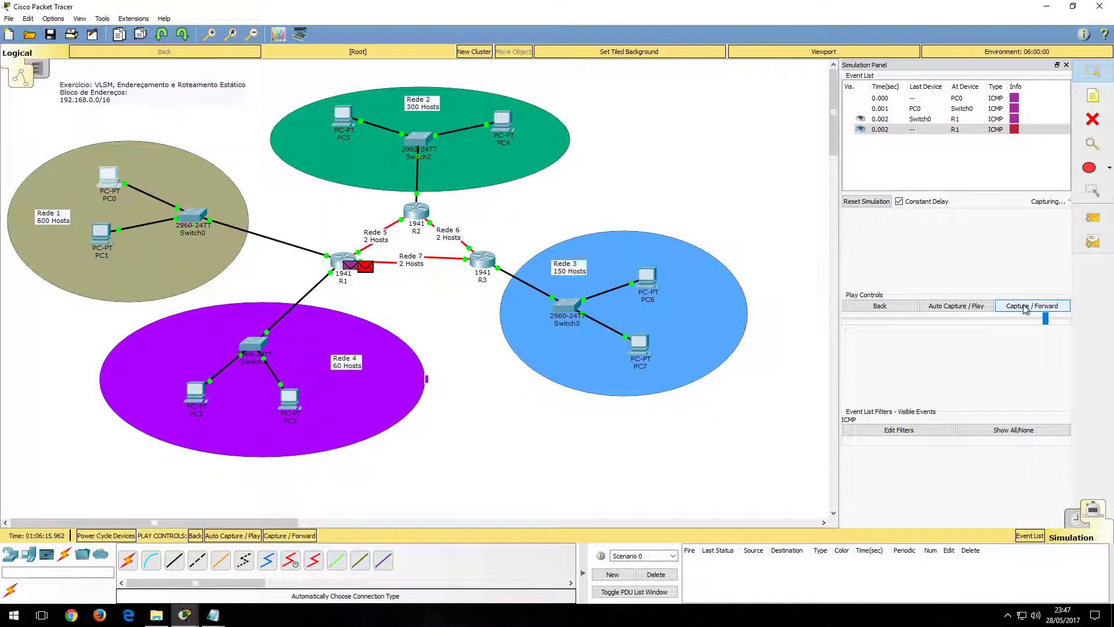
pyautogui.click(1025, 307)
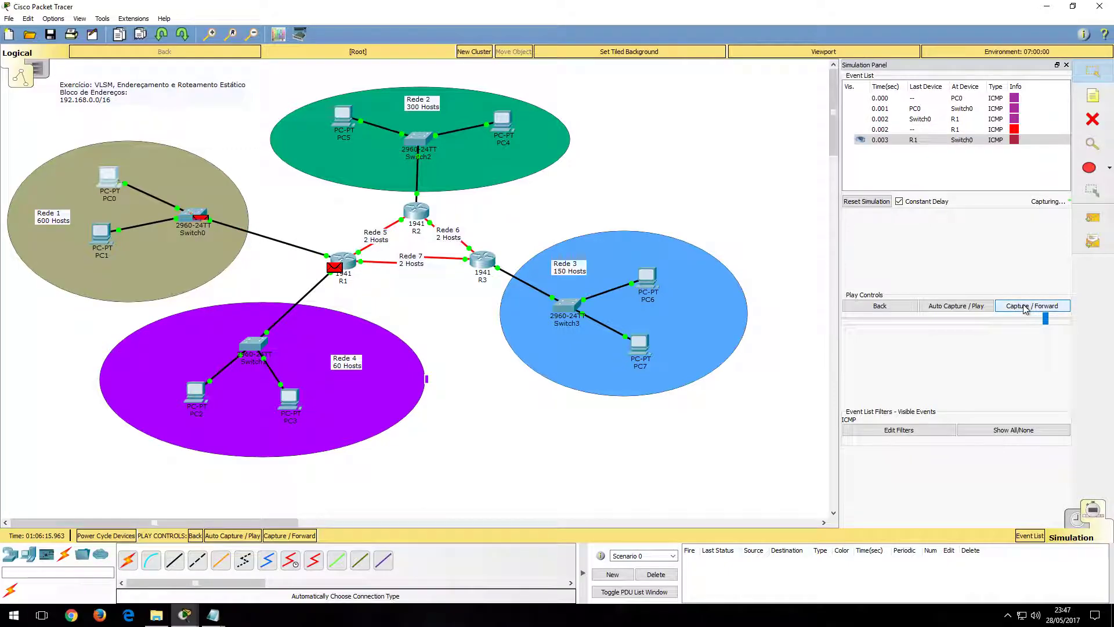
pyautogui.click(1025, 307)
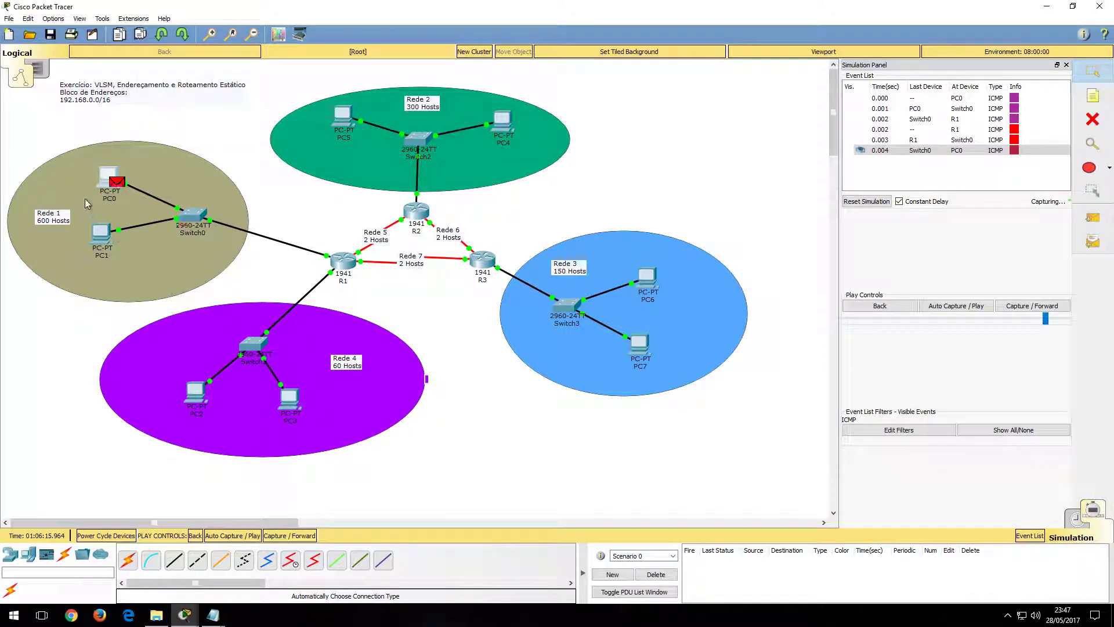
# Examine the reply to the 192.168.4.1 ping in PC0's Command Prompt, moving the window aside to reveal the topology.
pyautogui.hotkey('alt', 'Tab')
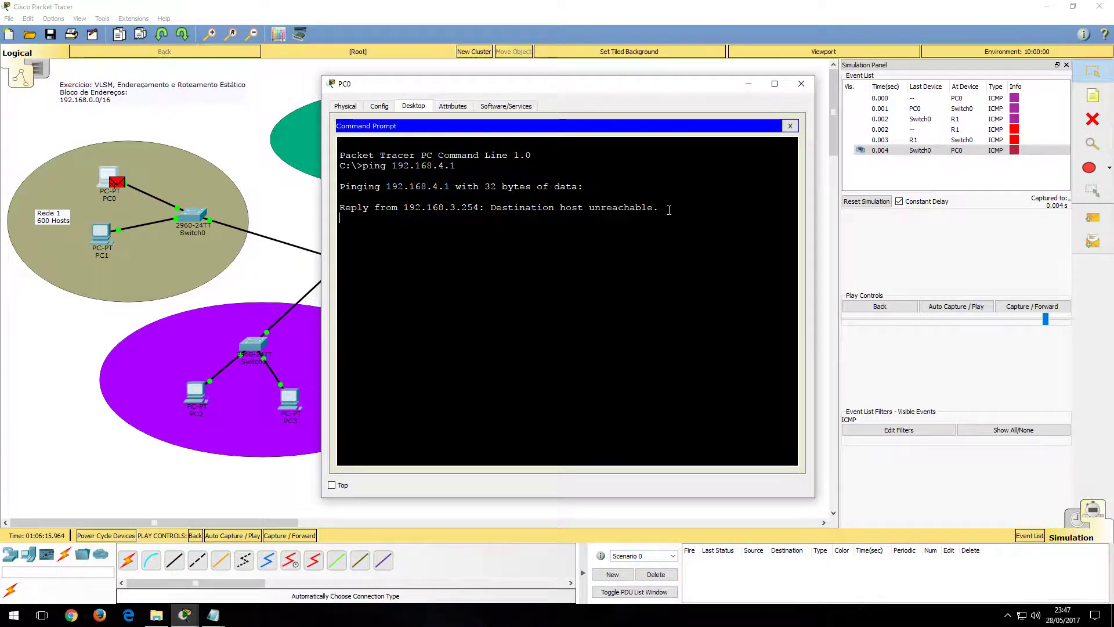
pyautogui.moveTo(658, 208); pyautogui.dragTo(466, 208)
pyautogui.click(427, 208)
pyautogui.moveTo(344, 208); pyautogui.dragTo(663, 206)
pyautogui.click(498, 210)
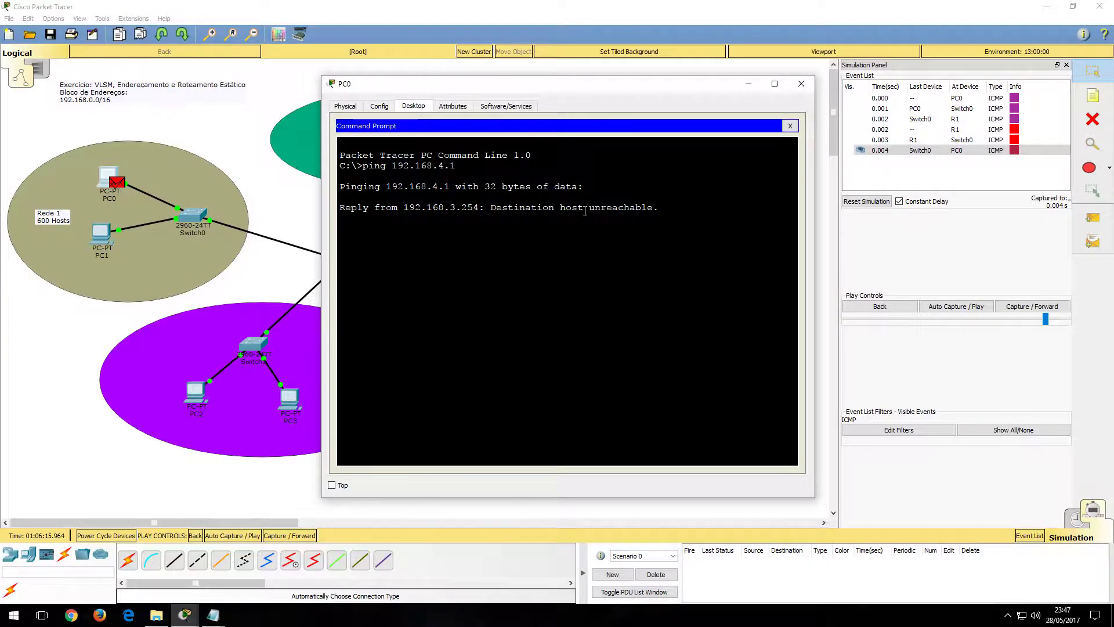
pyautogui.moveTo(490, 208); pyautogui.dragTo(647, 216)
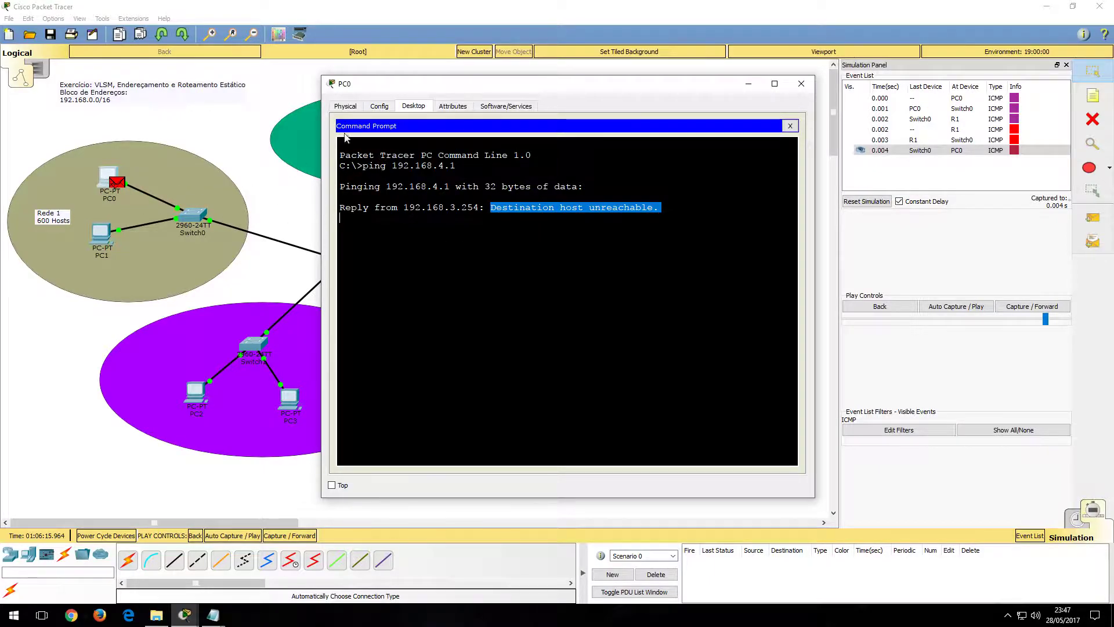
pyautogui.moveTo(429, 83); pyautogui.dragTo(646, 125)
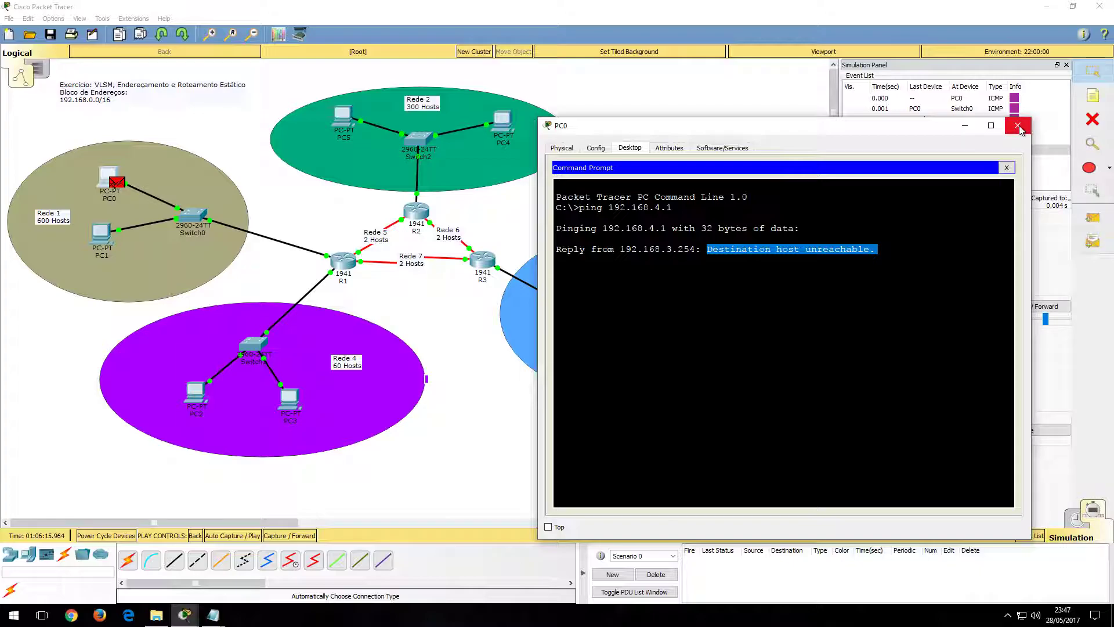
pyautogui.click(674, 252)
pyautogui.moveTo(675, 252); pyautogui.dragTo(852, 250)
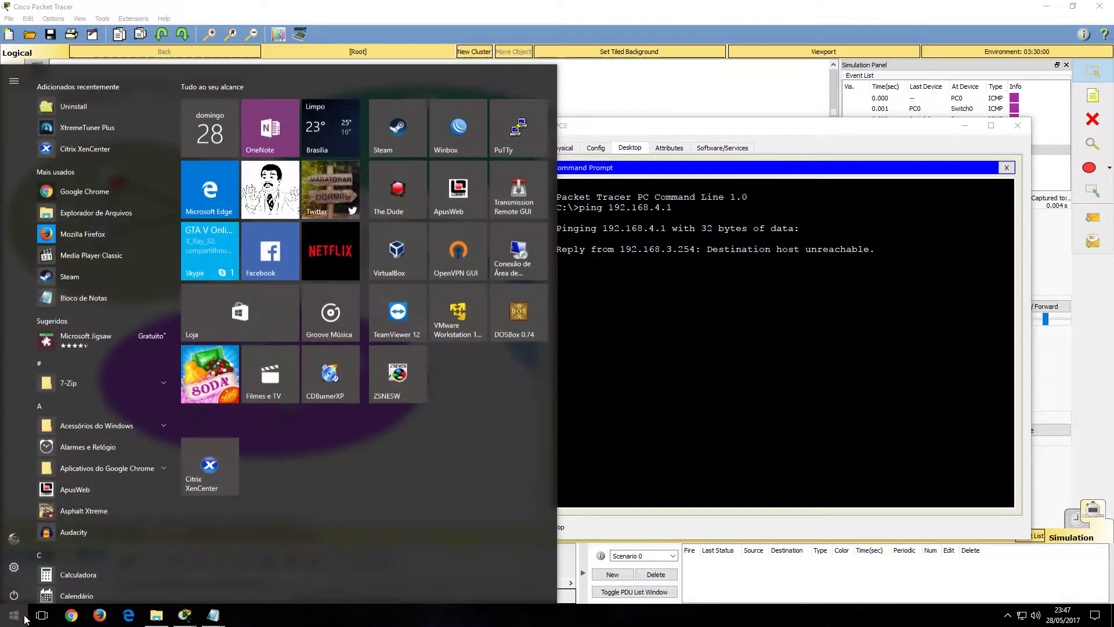
# Switch to the Windows Command Prompt, ping 10.0.0.5 and interrupt the ping.
pyautogui.click(14, 614)
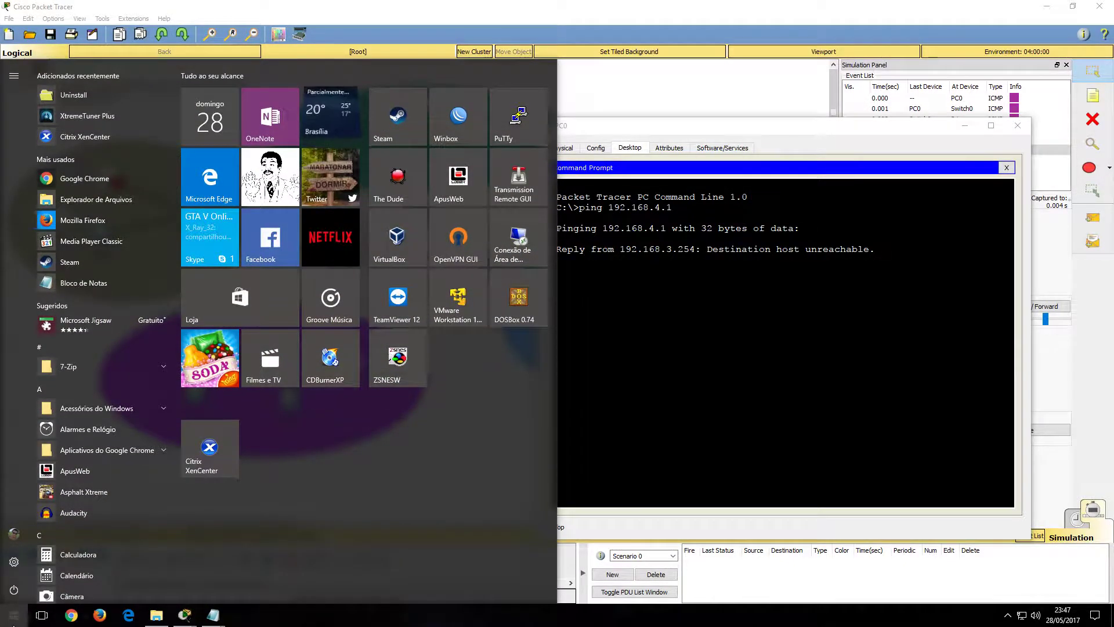
pyautogui.press('super+r')
pyautogui.press('Return')
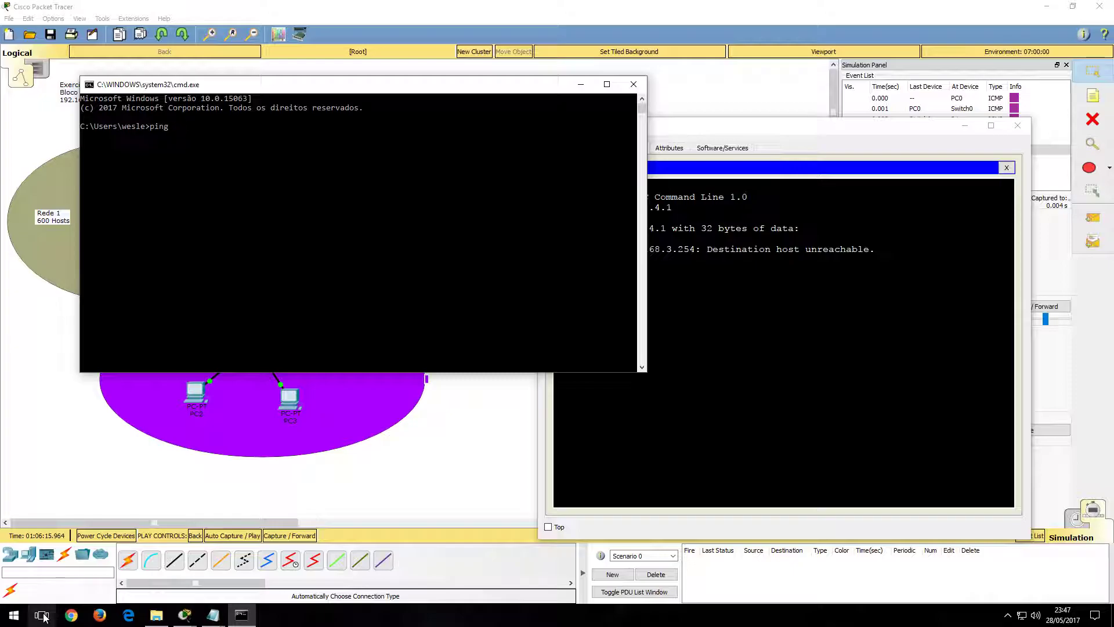
pyautogui.press('Return')
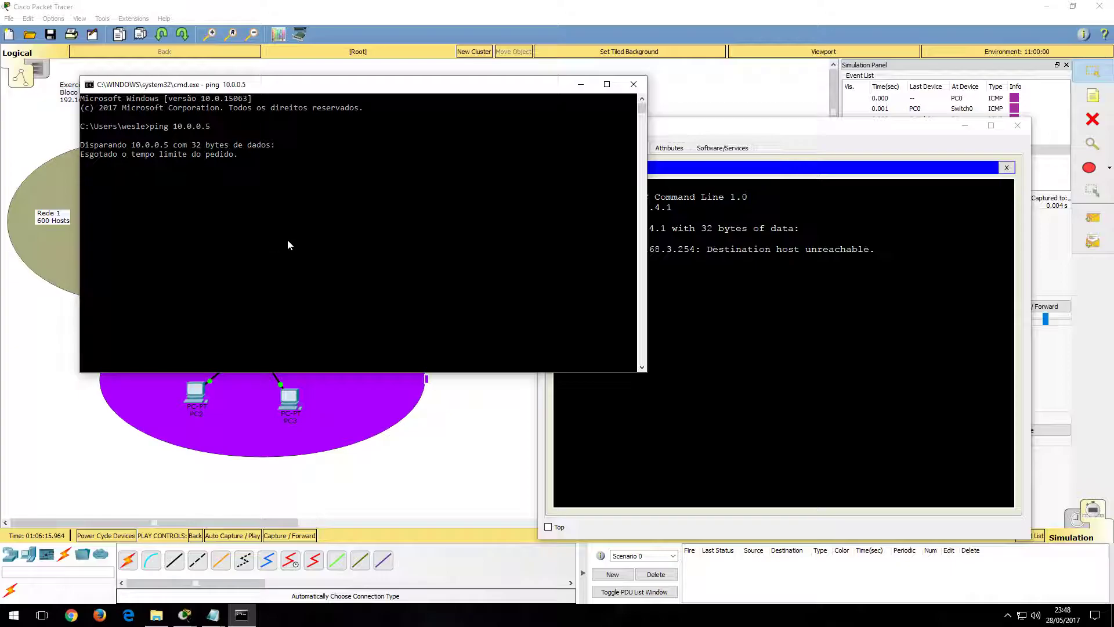
pyautogui.hotkey('ctrl', 'c')
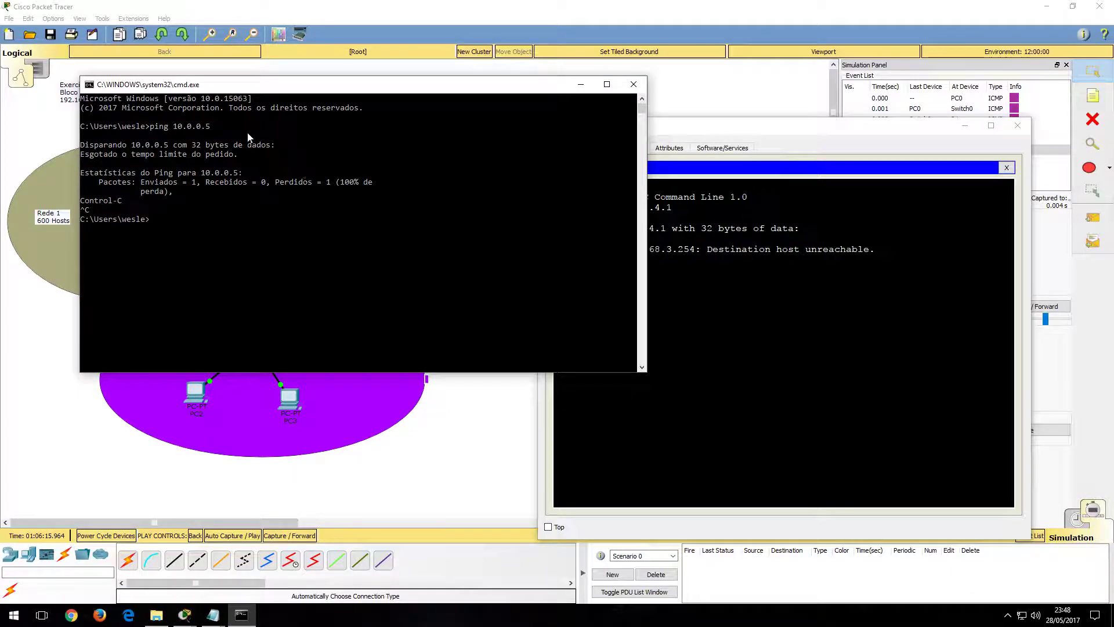
# Examine the response message of the 10.0.0.5 ping and close the Windows Command Prompt.
pyautogui.moveTo(243, 154); pyautogui.dragTo(177, 166)
pyautogui.click(162, 154)
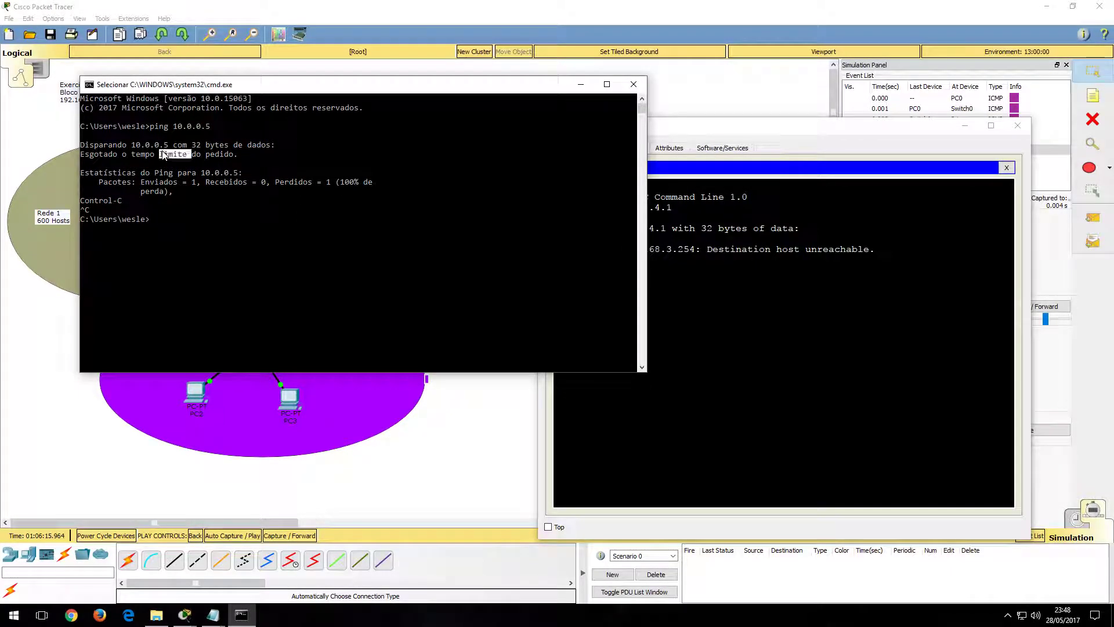
pyautogui.doubleClick(162, 155)
pyautogui.moveTo(82, 155); pyautogui.dragTo(234, 161)
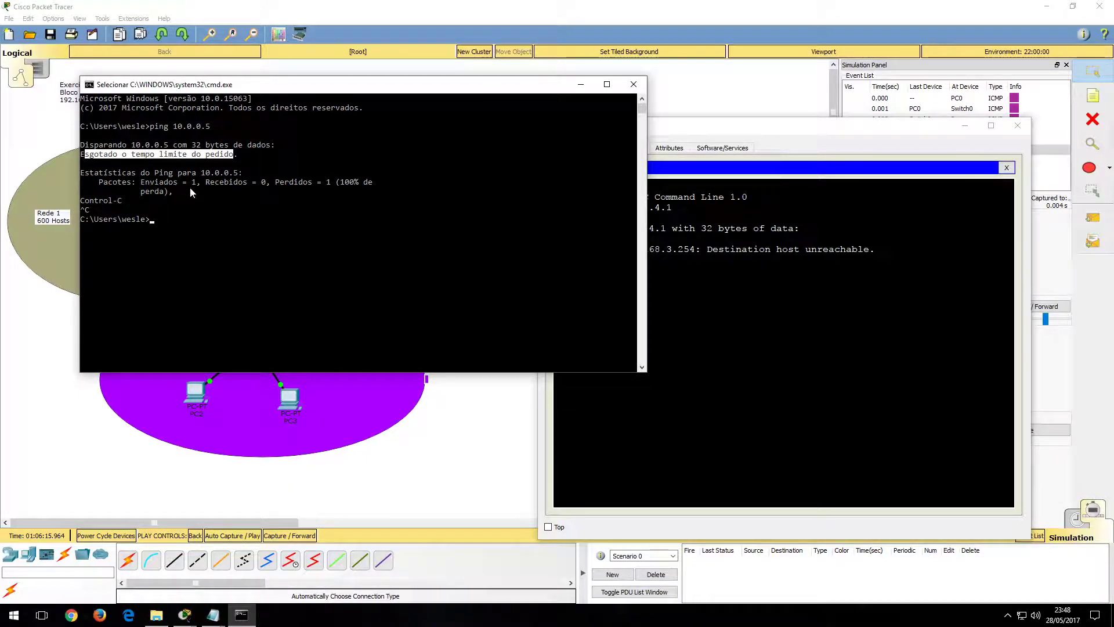
pyautogui.click(634, 86)
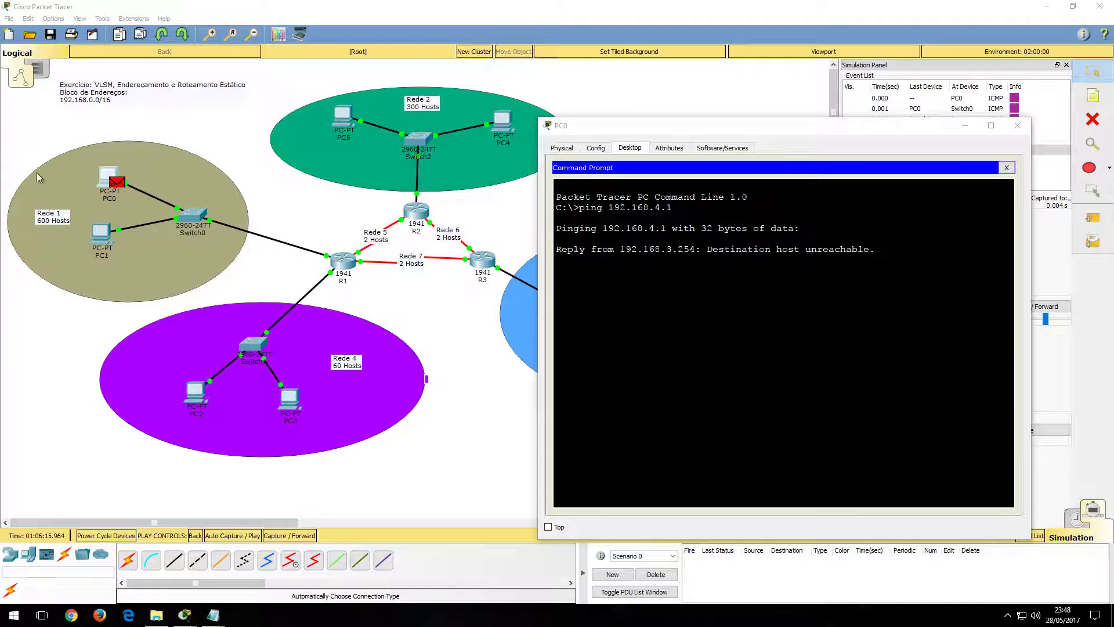
# Delete Scenario 0's captured traffic and close PC0's window and the Simulation Panel.
pyautogui.click(1017, 126)
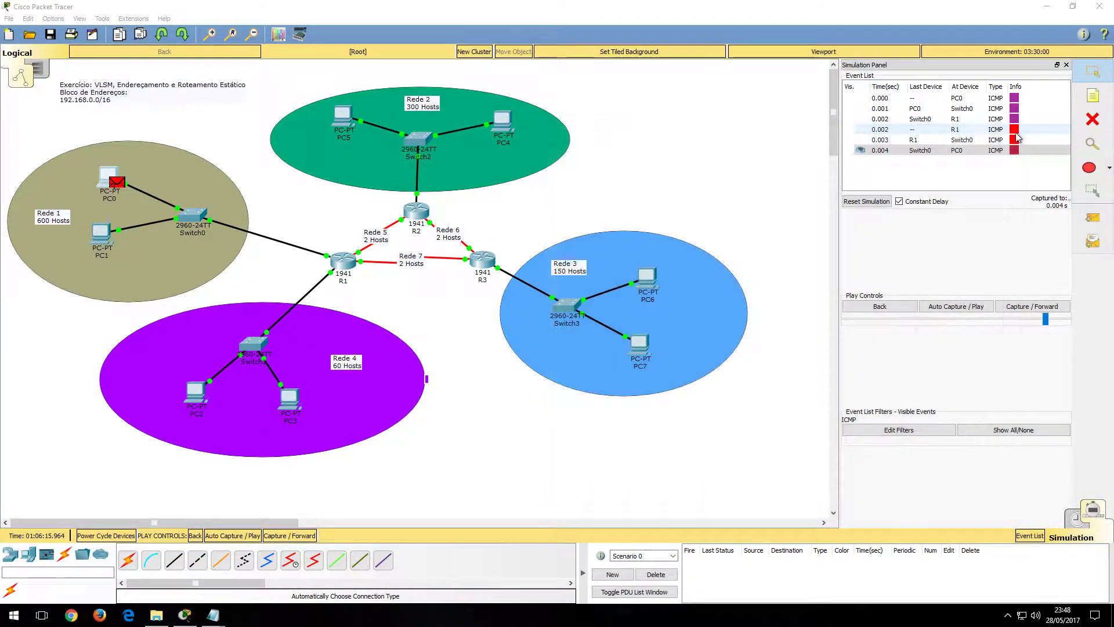
pyautogui.click(656, 574)
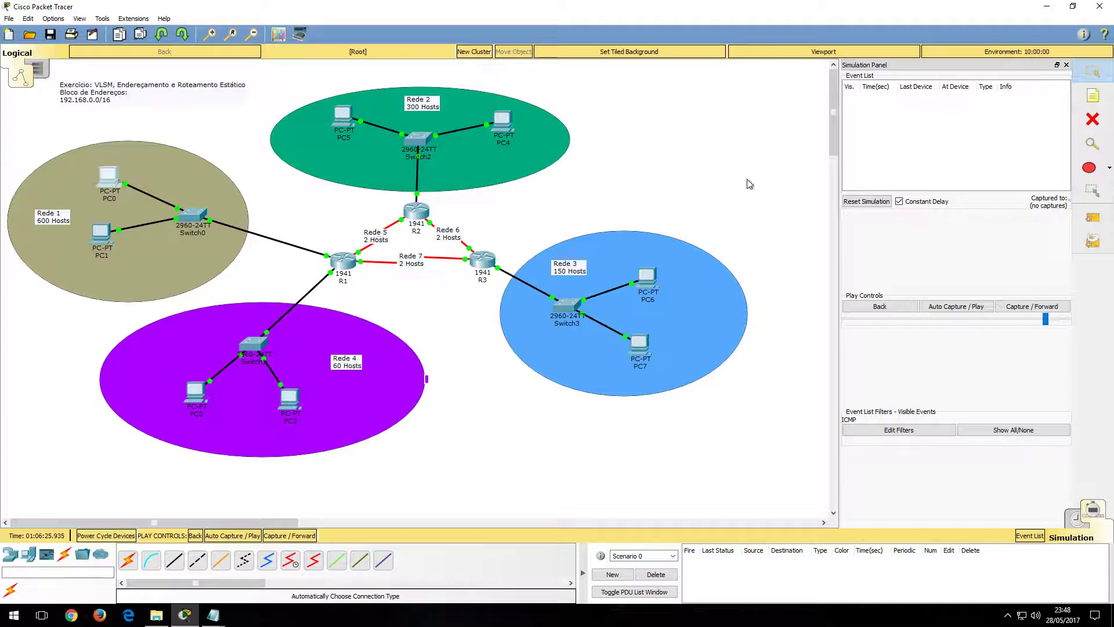
pyautogui.click(1067, 65)
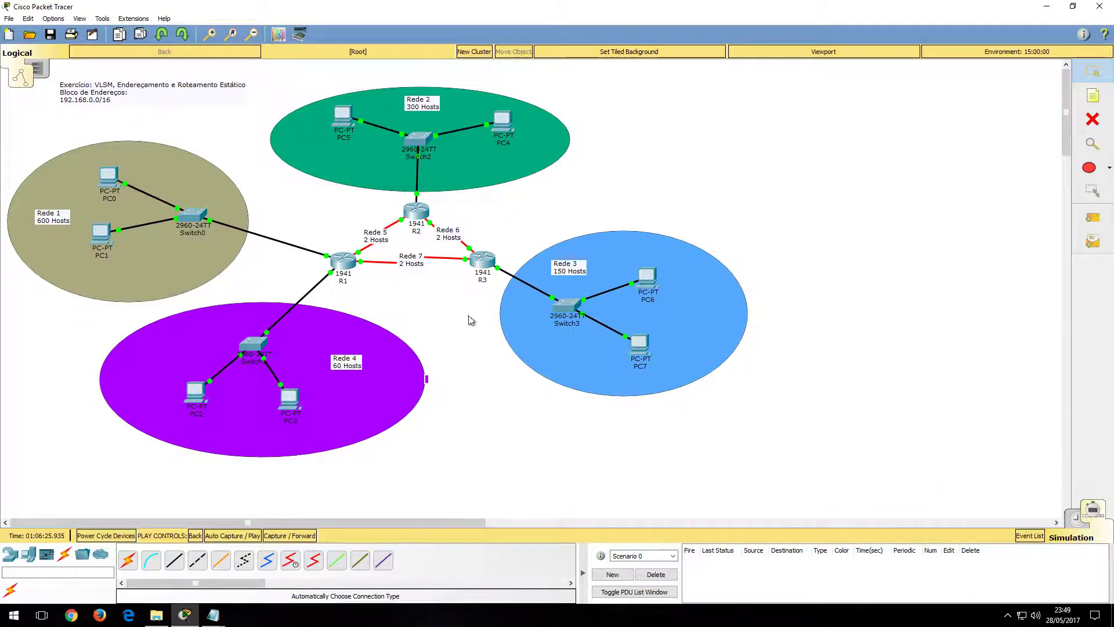
# Open router R1's static route configuration, placing its window beside the topology.
pyautogui.click(340, 268)
pyautogui.moveTo(551, 146); pyautogui.dragTo(853, 55)
pyautogui.click(765, 76)
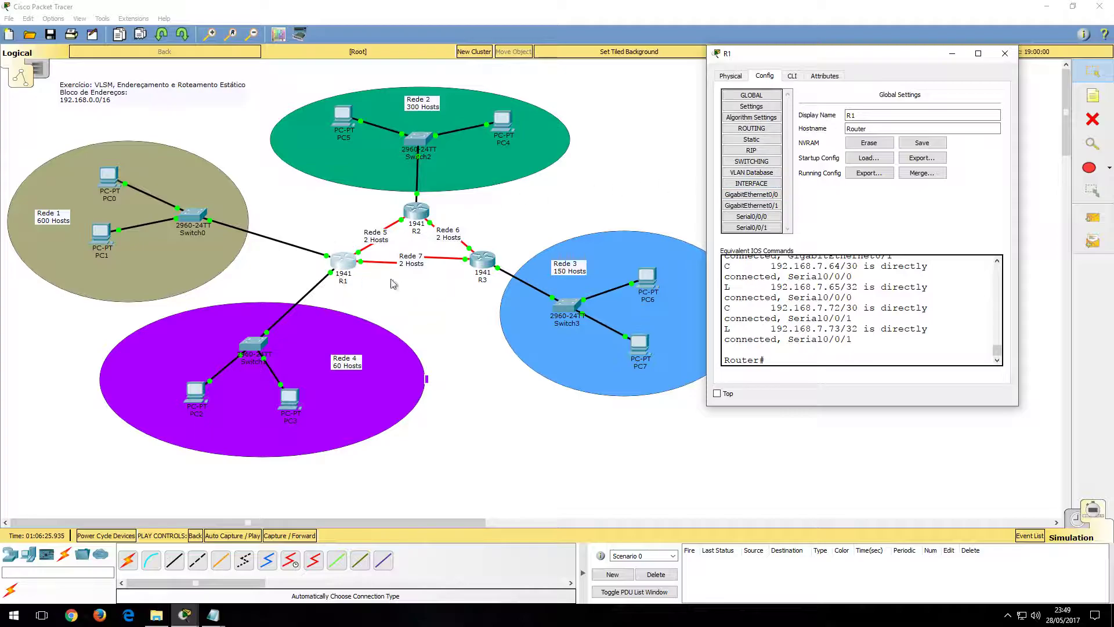
pyautogui.click(752, 140)
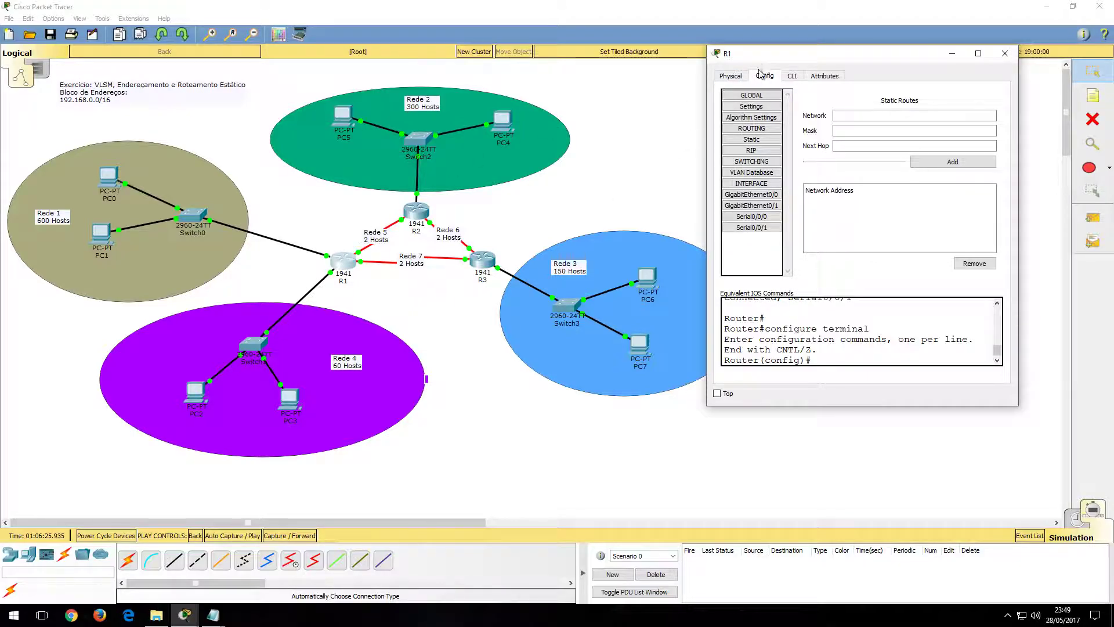
pyautogui.click(755, 141)
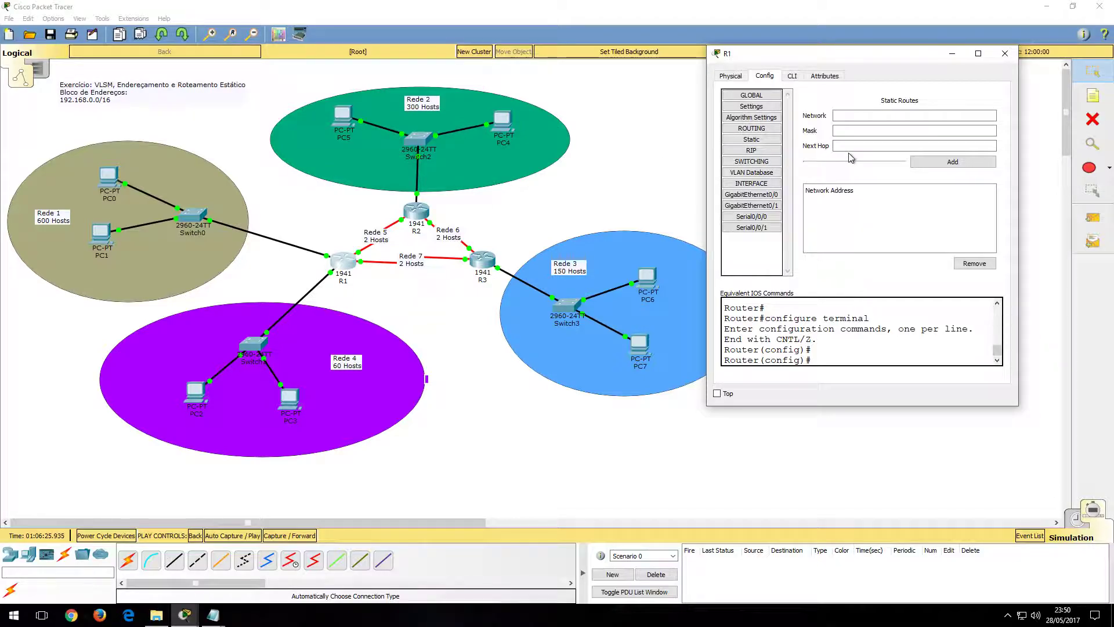
pyautogui.click(863, 133)
pyautogui.click(864, 146)
# Look up Rede 2's network address and subnet mask in the Notepad address plan, then minimize it.
pyautogui.click(213, 616)
pyautogui.click(263, 573)
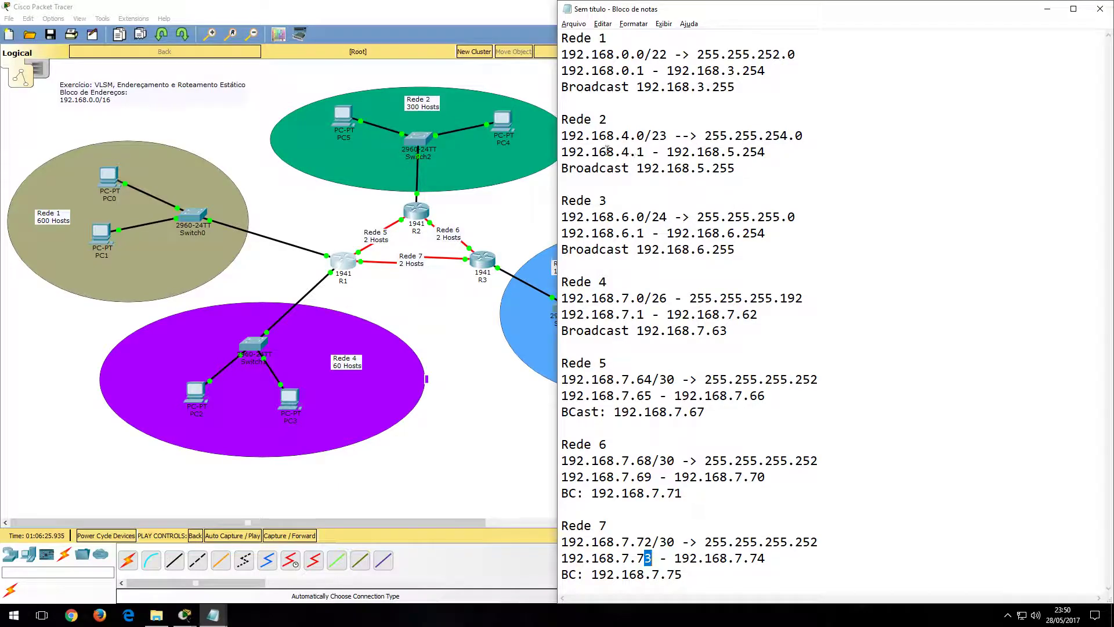
pyautogui.moveTo(561, 133); pyautogui.dragTo(644, 131)
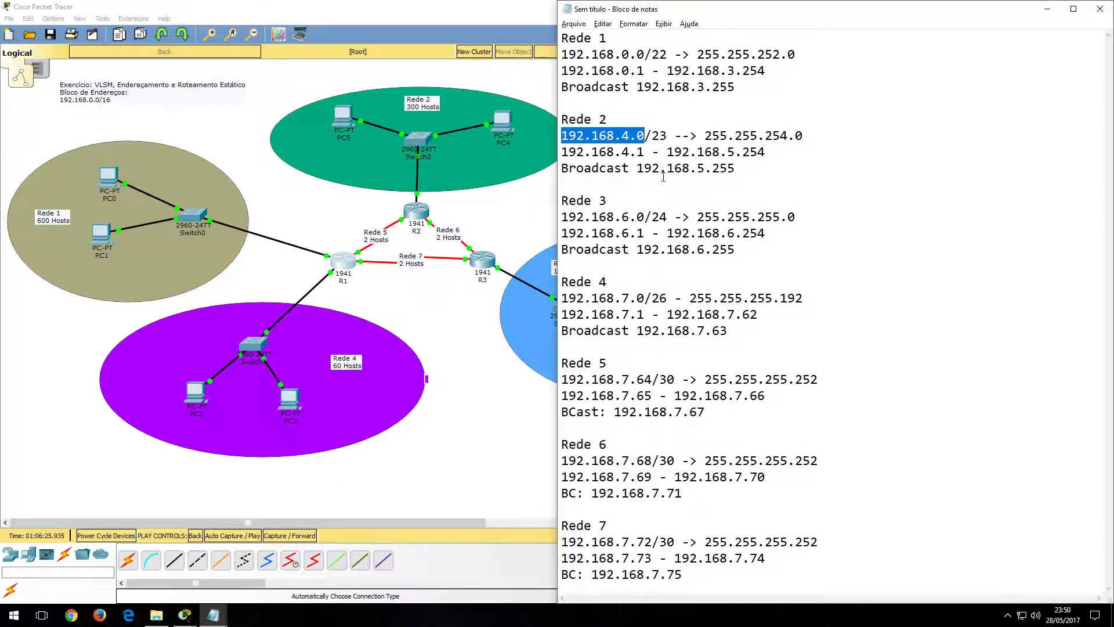
pyautogui.moveTo(706, 134); pyautogui.dragTo(848, 134)
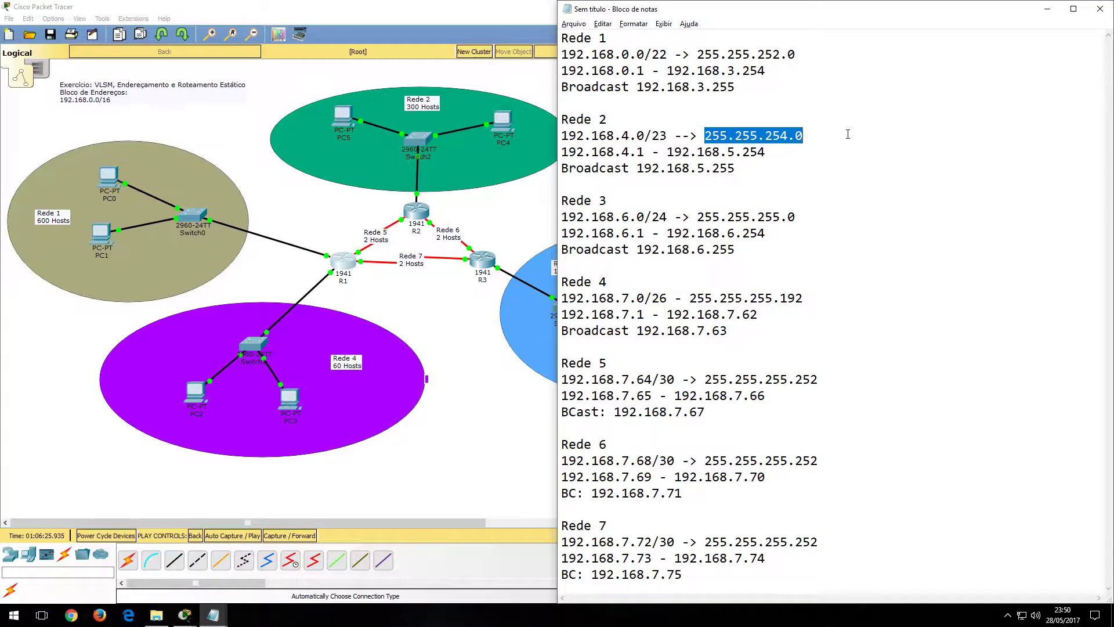
pyautogui.click(1047, 8)
# Enter network 192.168.4.0 and mask 255.255.254.0 for R1's static route to Rede 2.
pyautogui.click(895, 116)
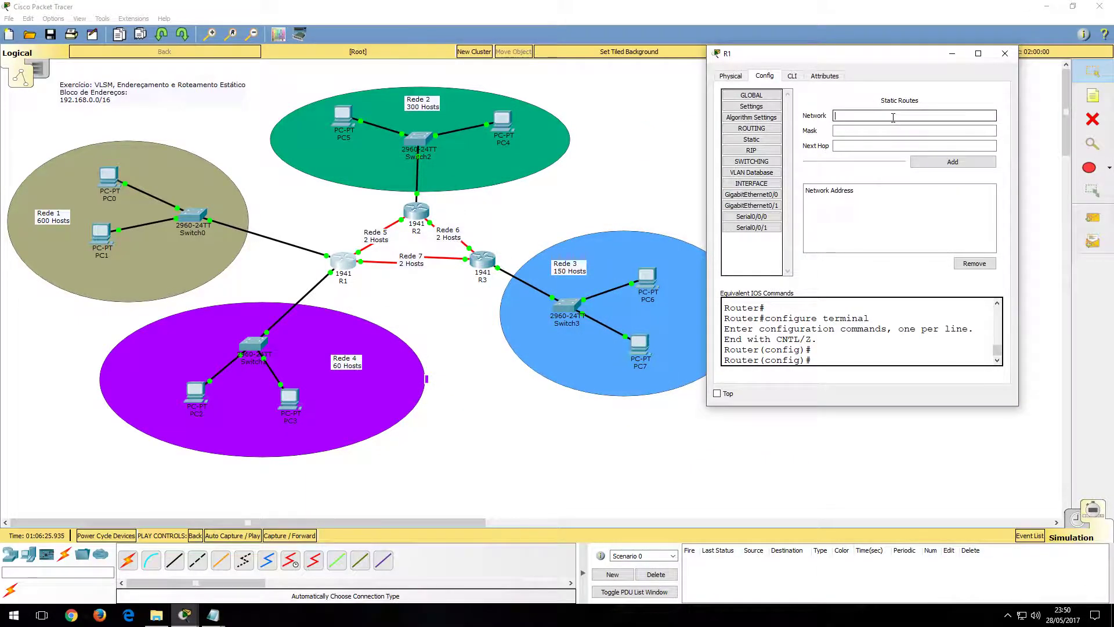
pyautogui.write('192.168.4.0')
pyautogui.click(866, 131)
pyautogui.write('255.255.254.0')
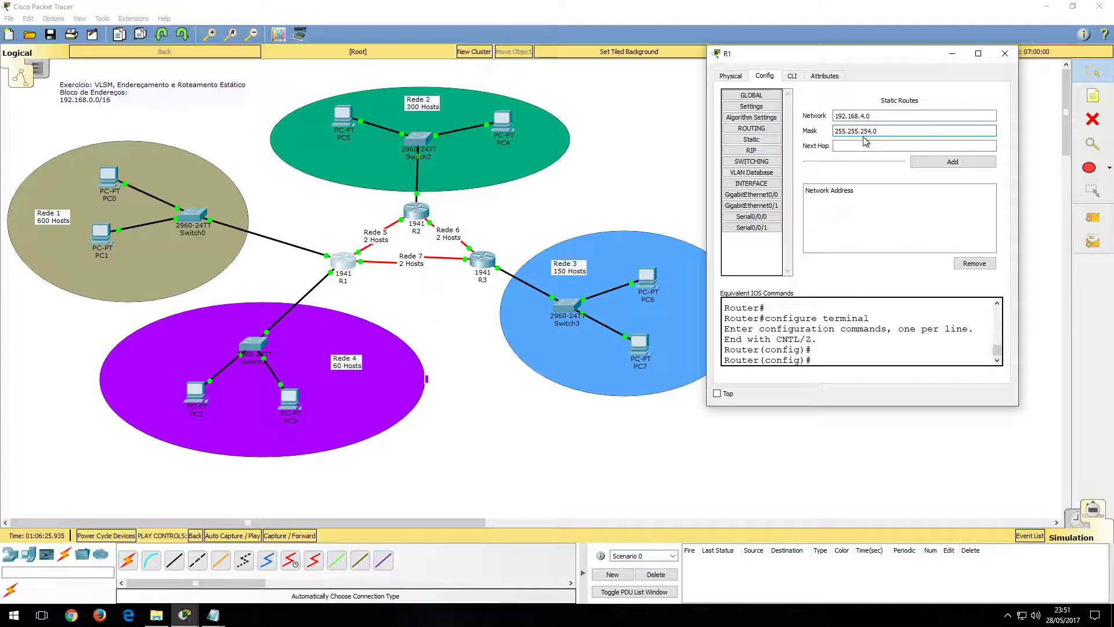
# Set the route's next hop to 192.168.7.66, checking Rede 5's addresses in the Notepad address plan.
pyautogui.click(847, 144)
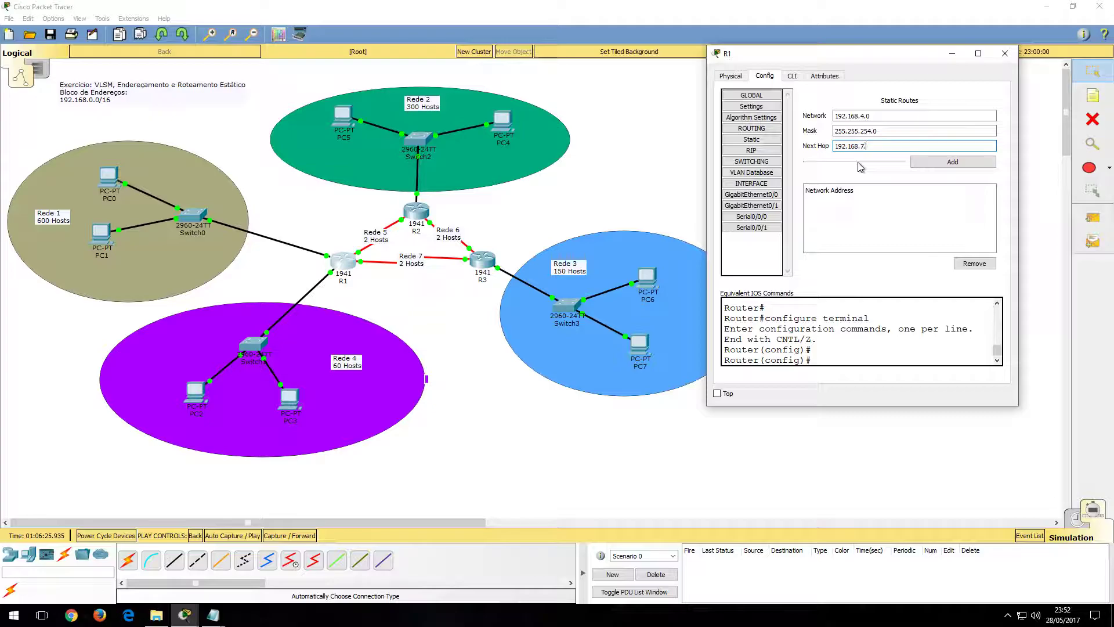
pyautogui.click(213, 614)
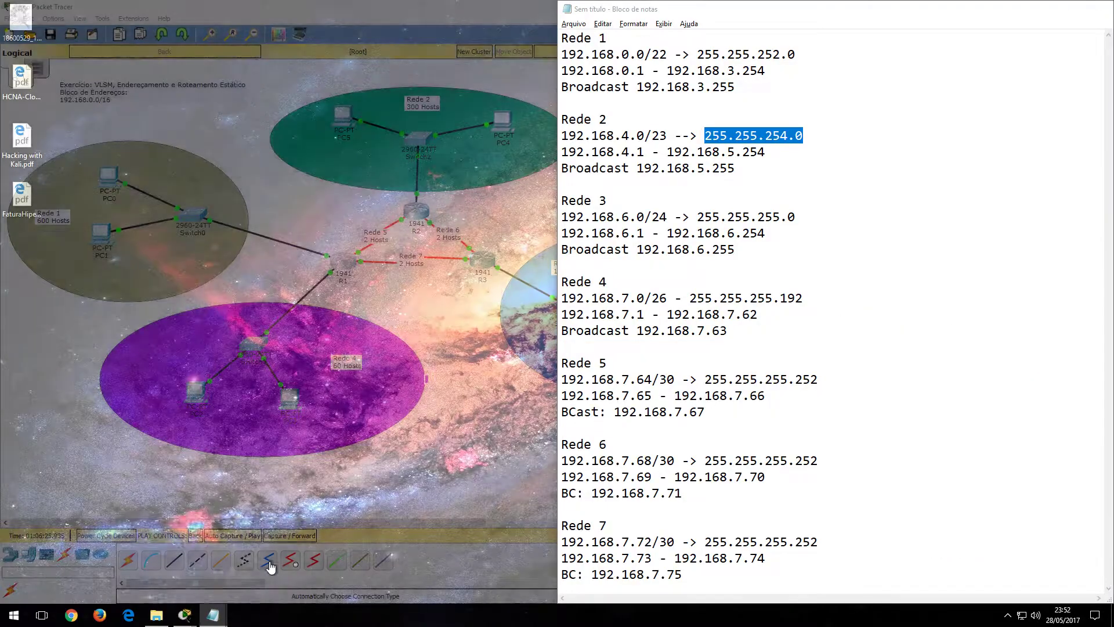
pyautogui.click(276, 560)
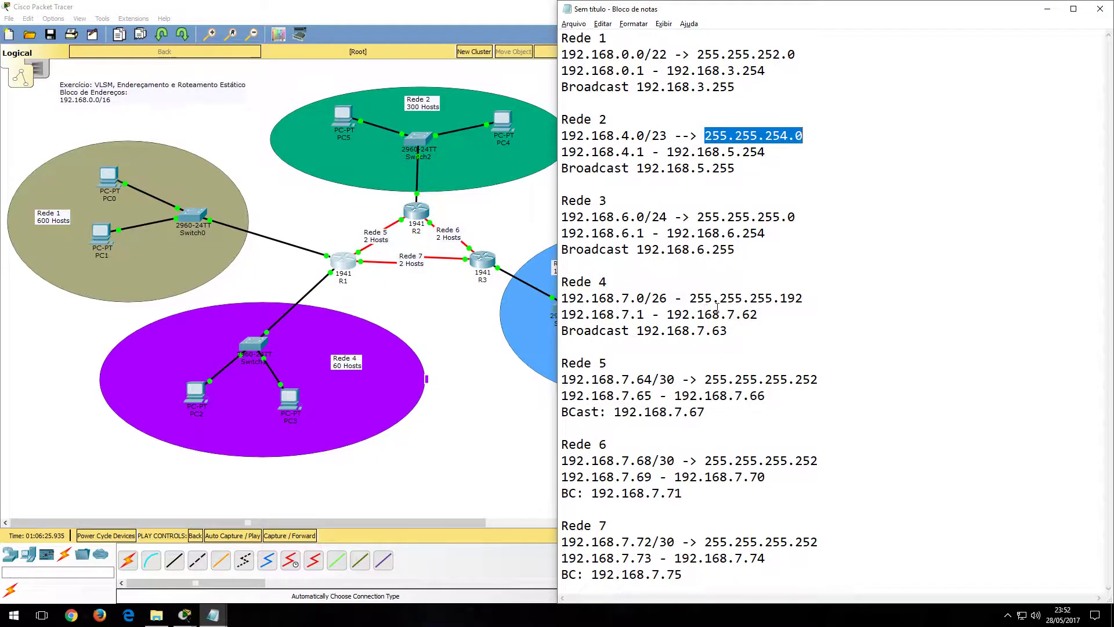
pyautogui.moveTo(636, 396); pyautogui.dragTo(653, 400)
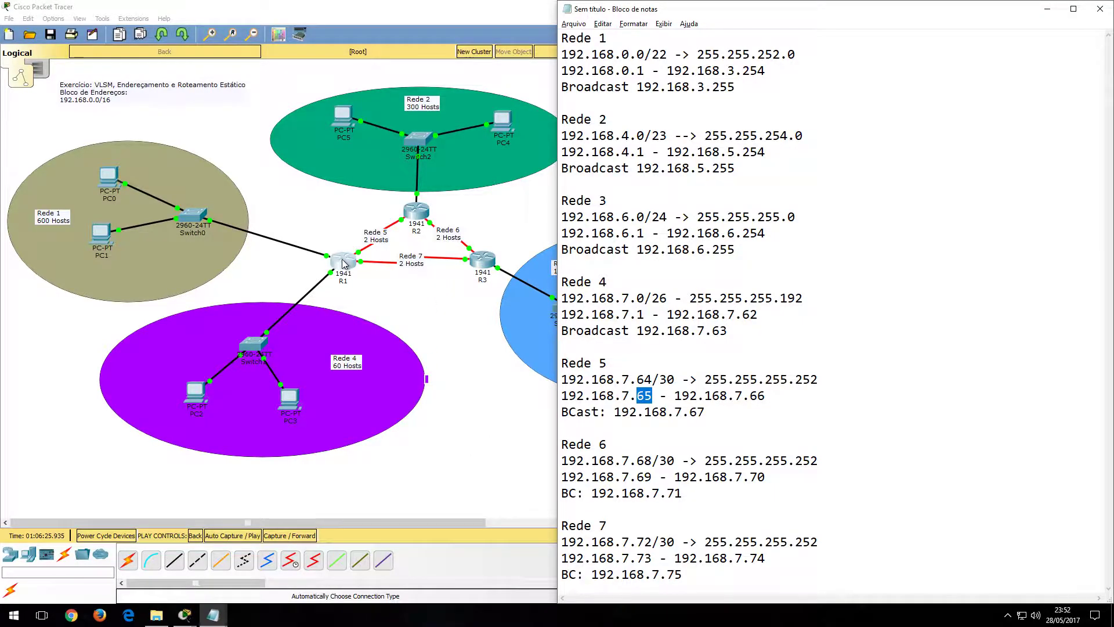
pyautogui.click(439, 439)
pyautogui.write('66')
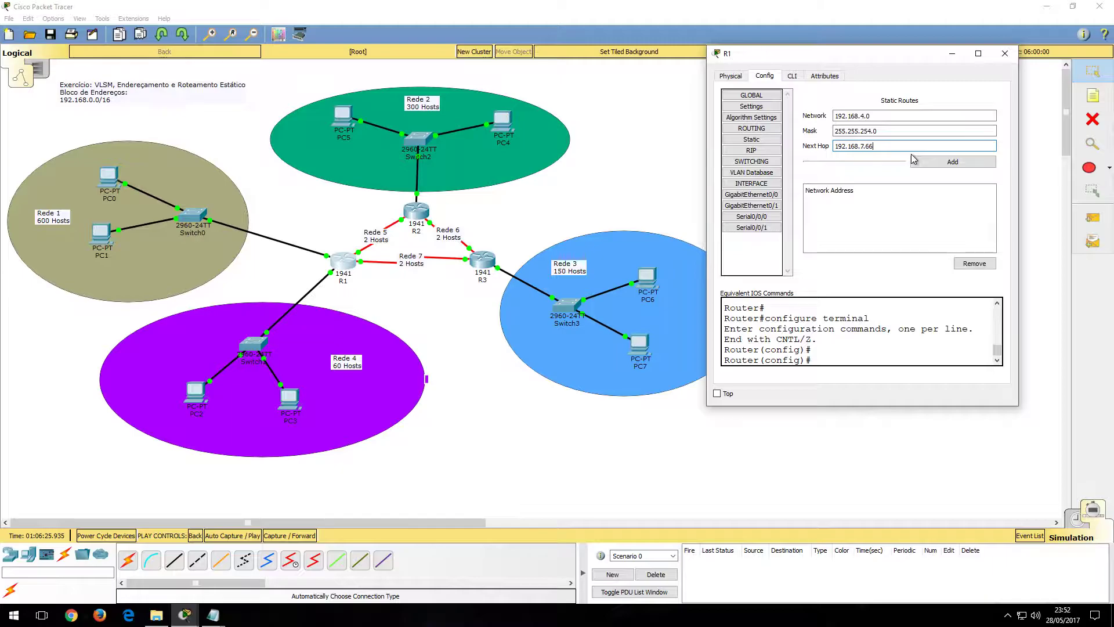
# Add the static route to 192.168.4.0 via 192.168.7.66 on R1 and close the router's window.
pyautogui.click(917, 162)
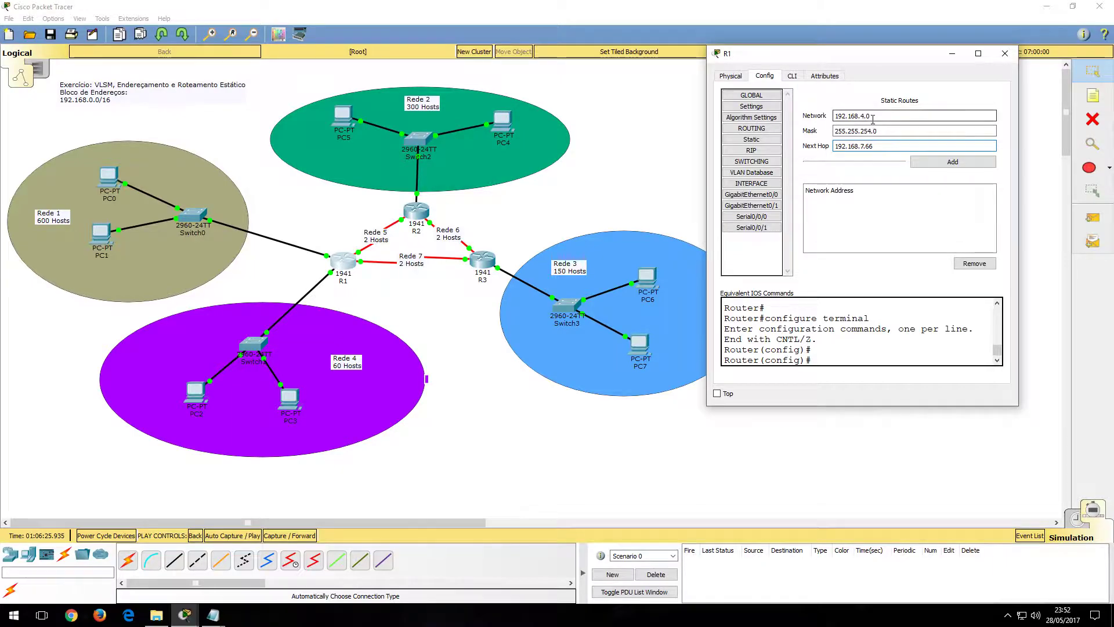
pyautogui.moveTo(883, 131); pyautogui.dragTo(824, 133)
pyautogui.click(885, 146)
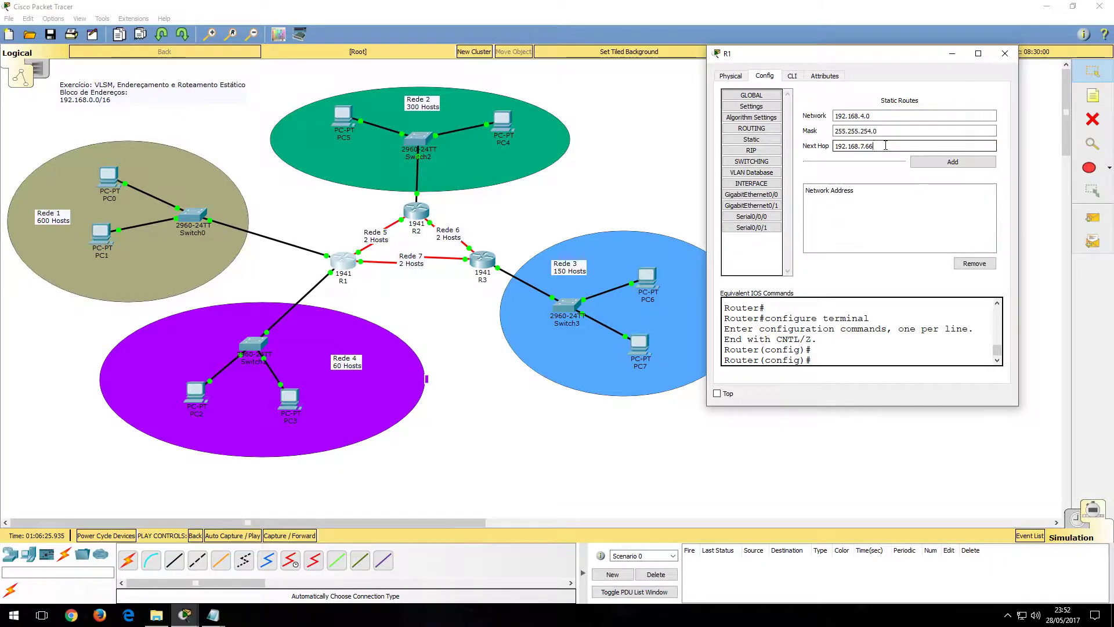
pyautogui.click(962, 162)
pyautogui.click(962, 162)
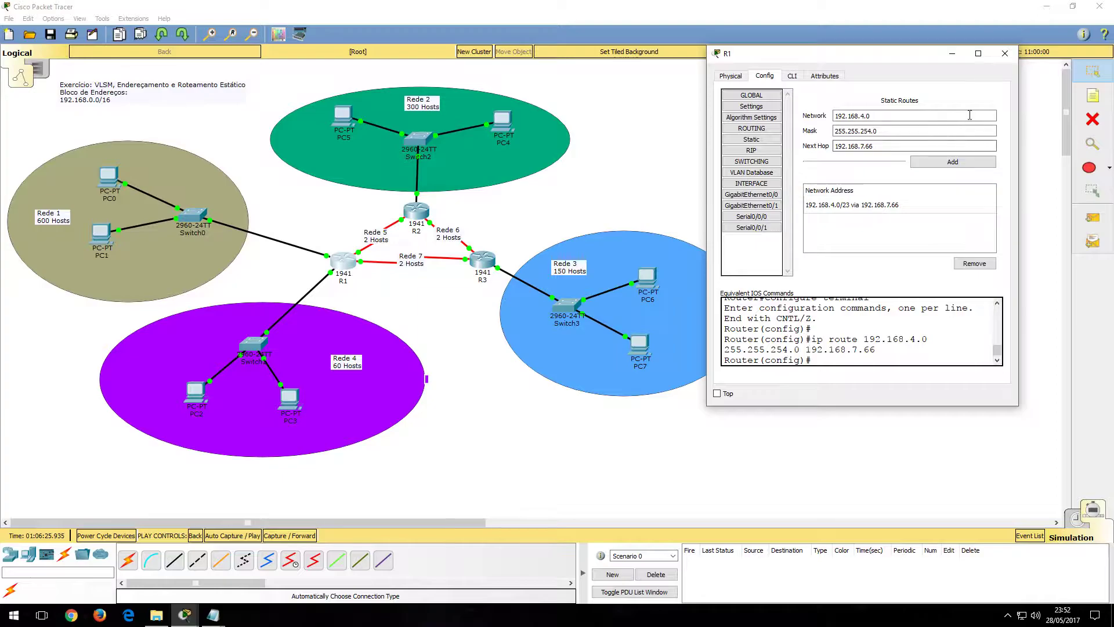
pyautogui.click(1007, 54)
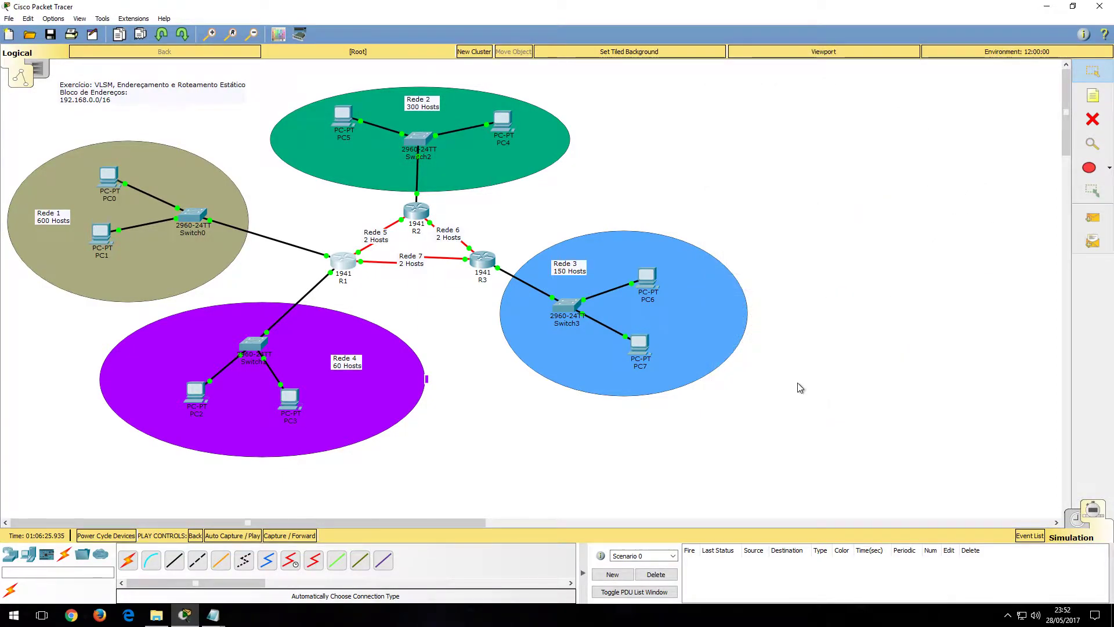
# Switch to real-time mode and send a simple PDU from PC0 in Rede 1 to PC5 in Rede 2.
pyautogui.click(1073, 518)
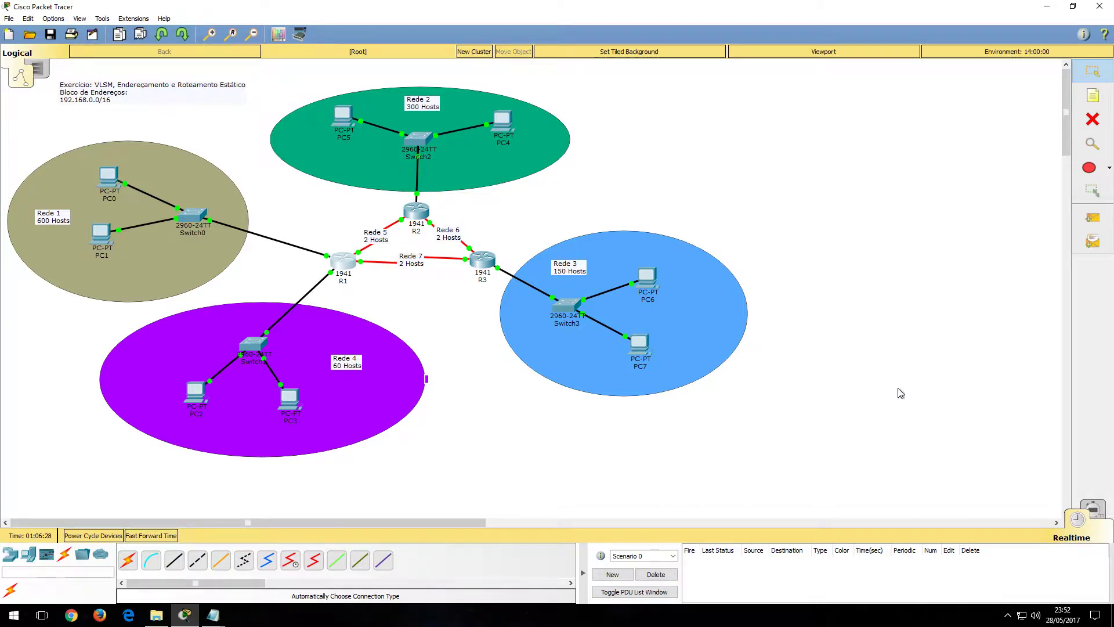
pyautogui.click(1094, 223)
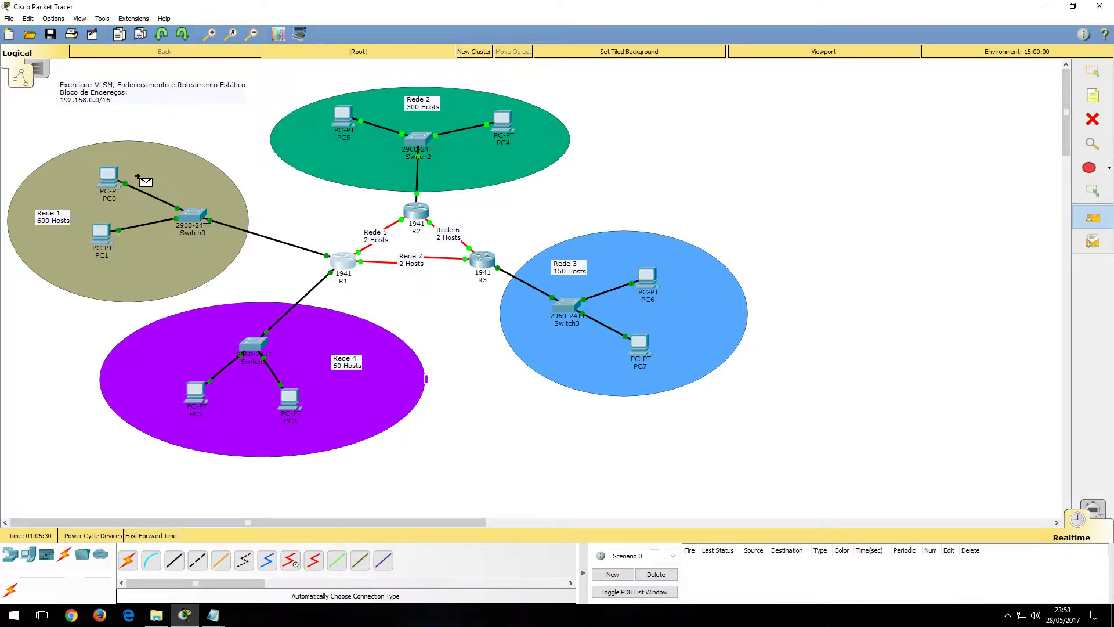
pyautogui.click(108, 177)
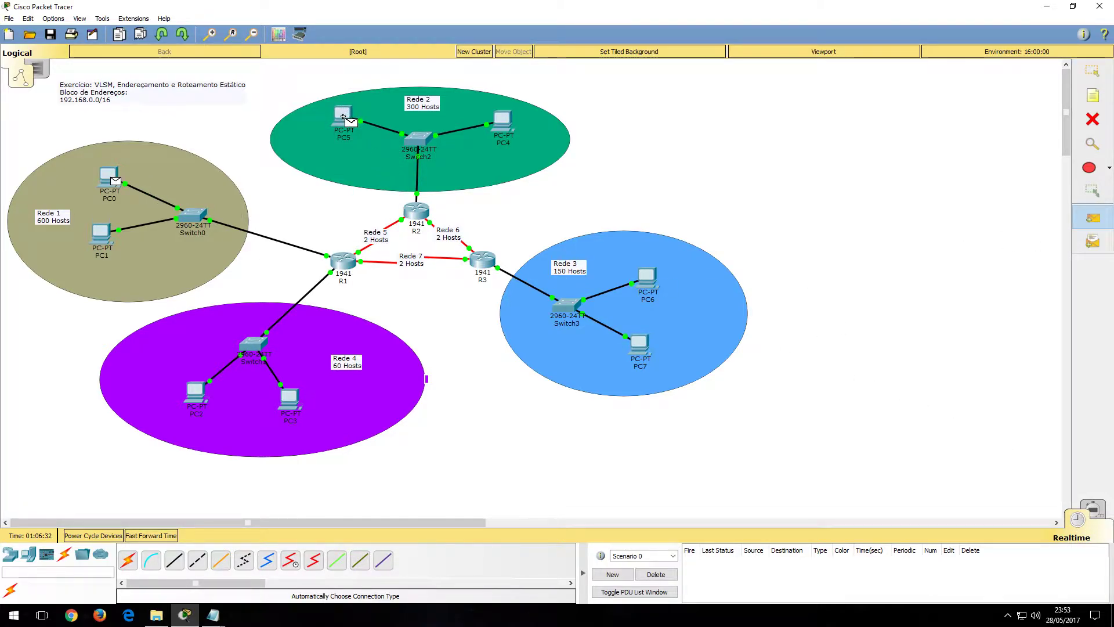
pyautogui.click(343, 117)
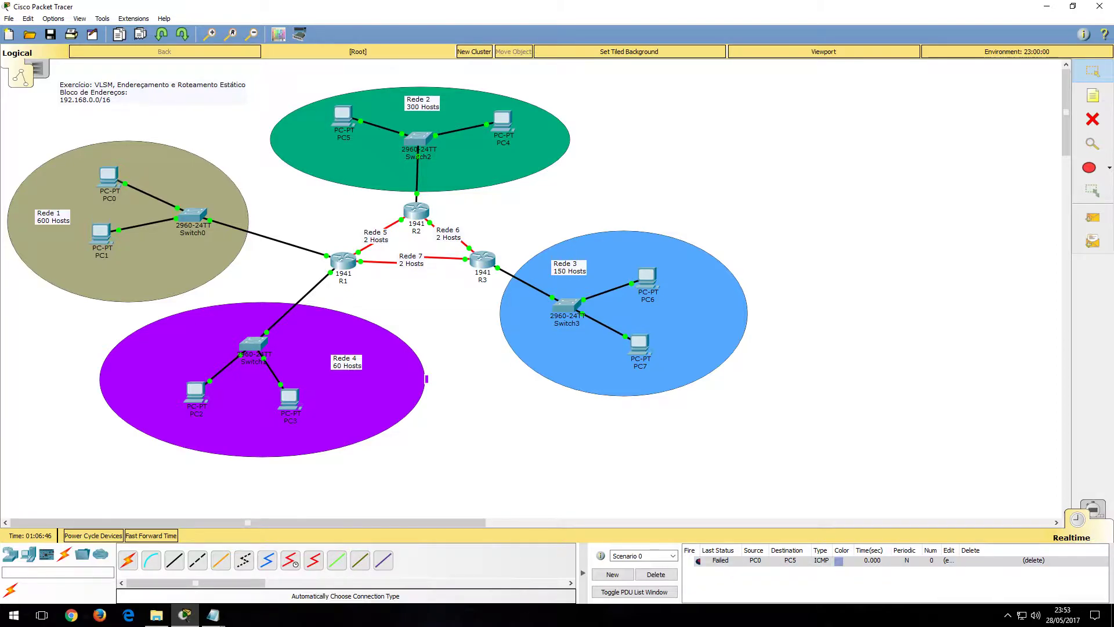
# Switch to simulation mode, set the playback speed to maximum and advance the PC0 packet as far as R1.
pyautogui.click(1093, 510)
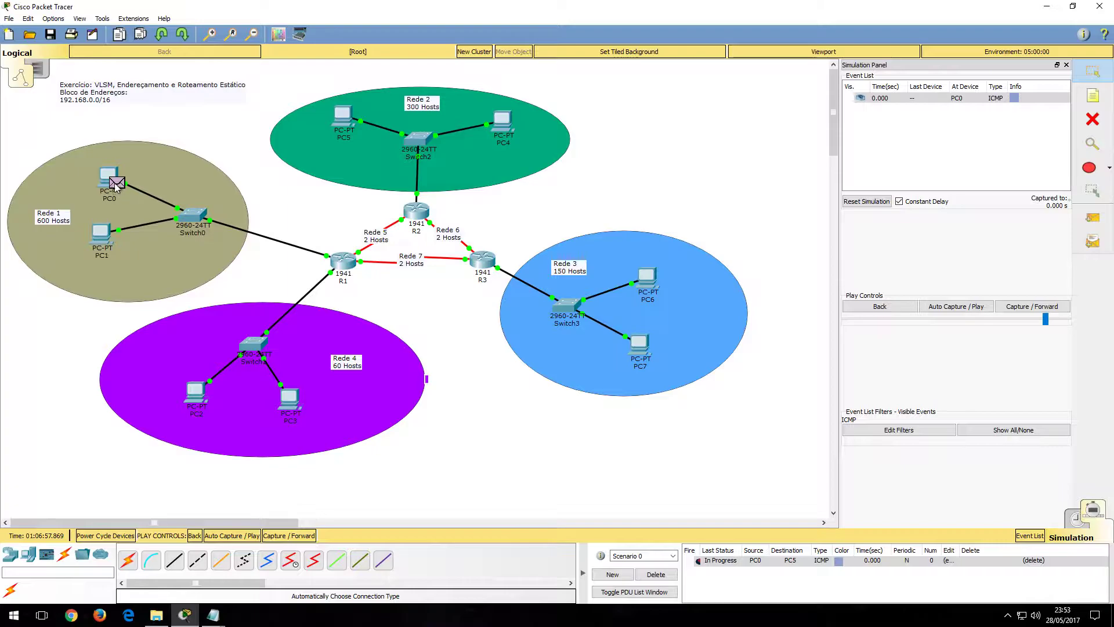
pyautogui.click(1058, 320)
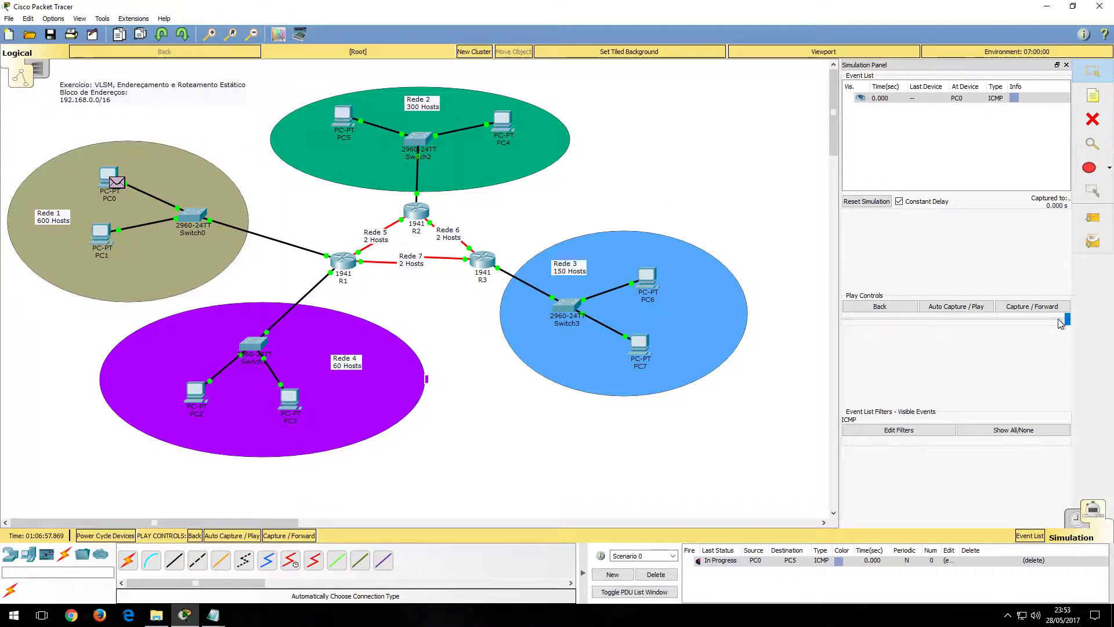
pyautogui.click(1048, 307)
pyautogui.click(1048, 306)
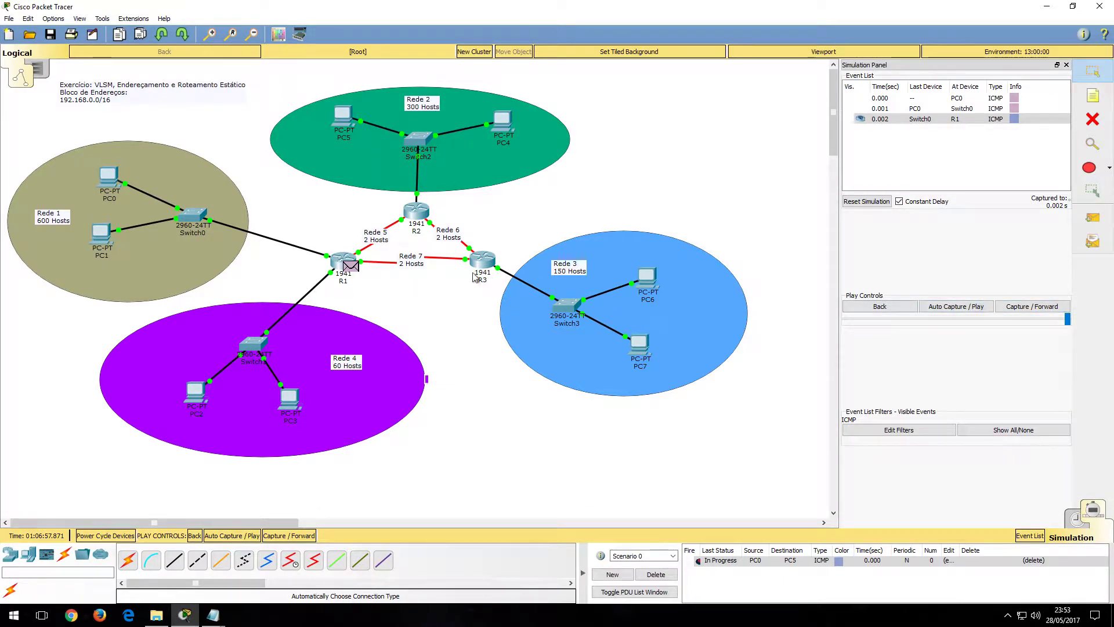
# Inspect the packet's OSI layers at R1, then advance the simulation through PC5 until the reply reaches R2.
pyautogui.click(351, 267)
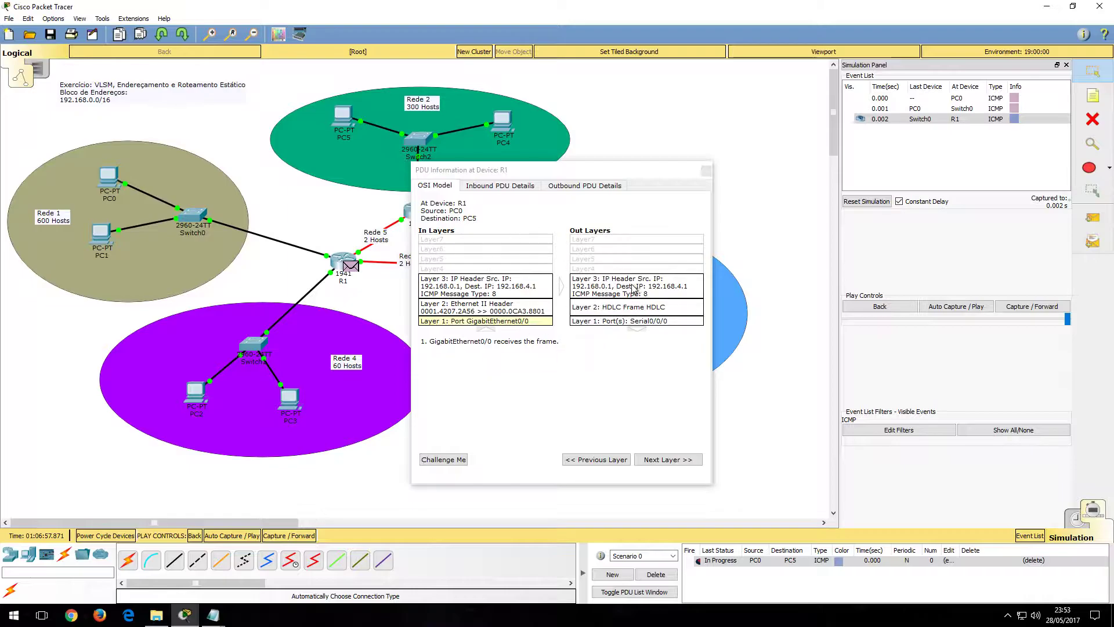
pyautogui.click(708, 172)
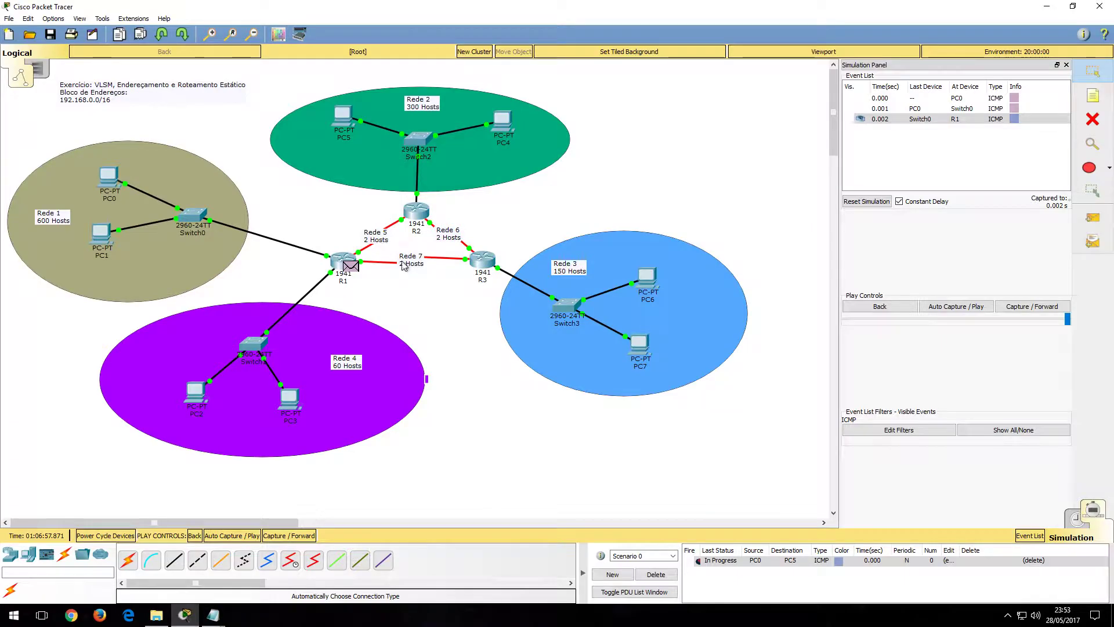
pyautogui.click(1021, 312)
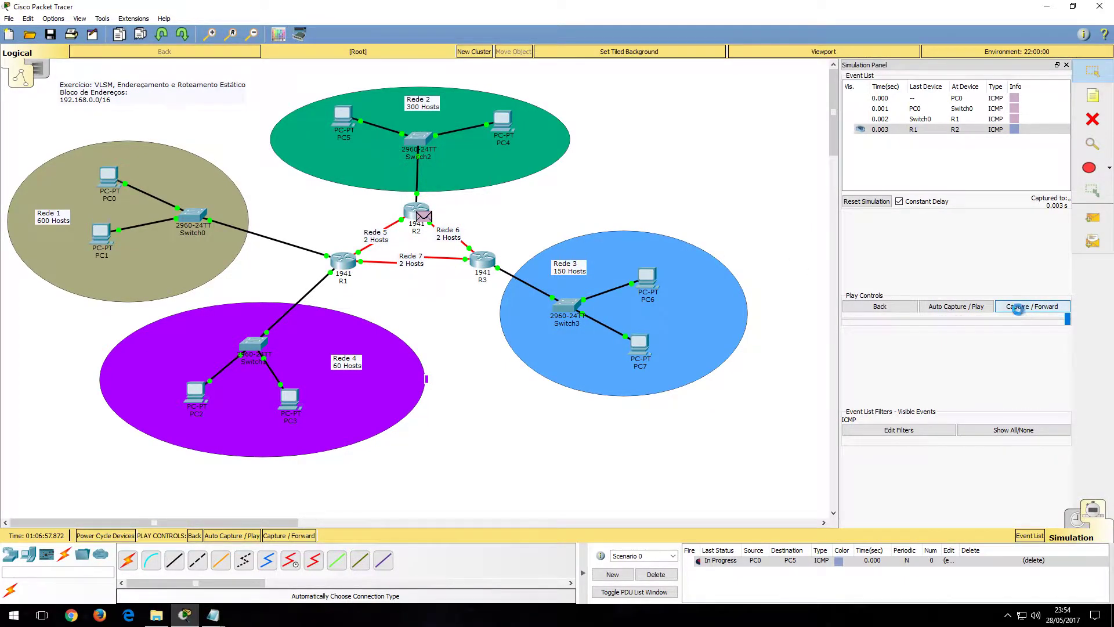
pyautogui.click(1021, 312)
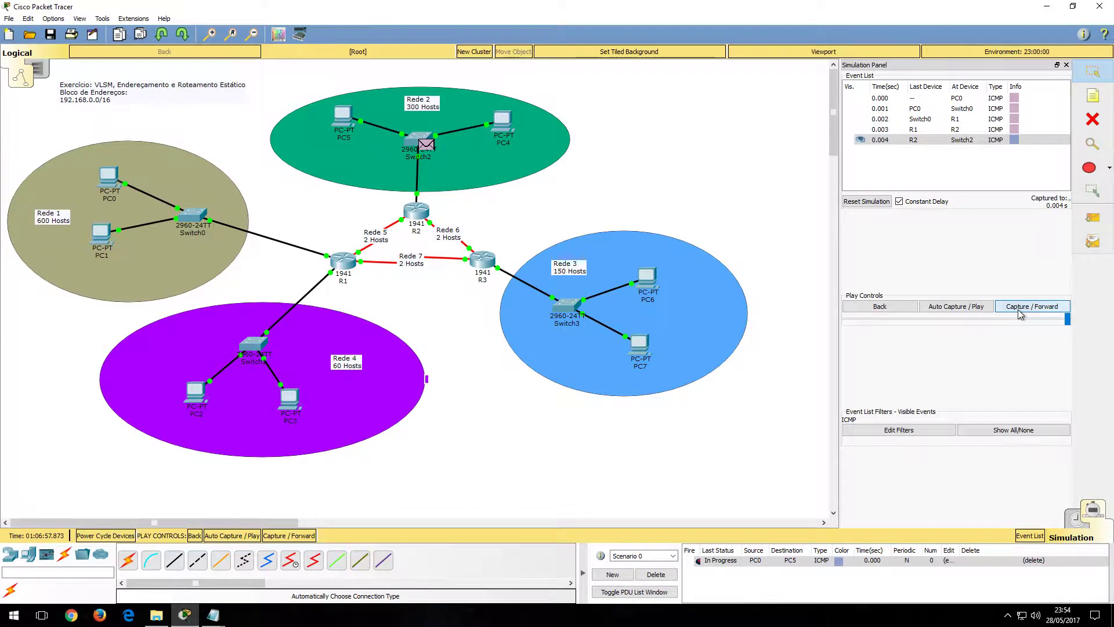
pyautogui.click(1021, 312)
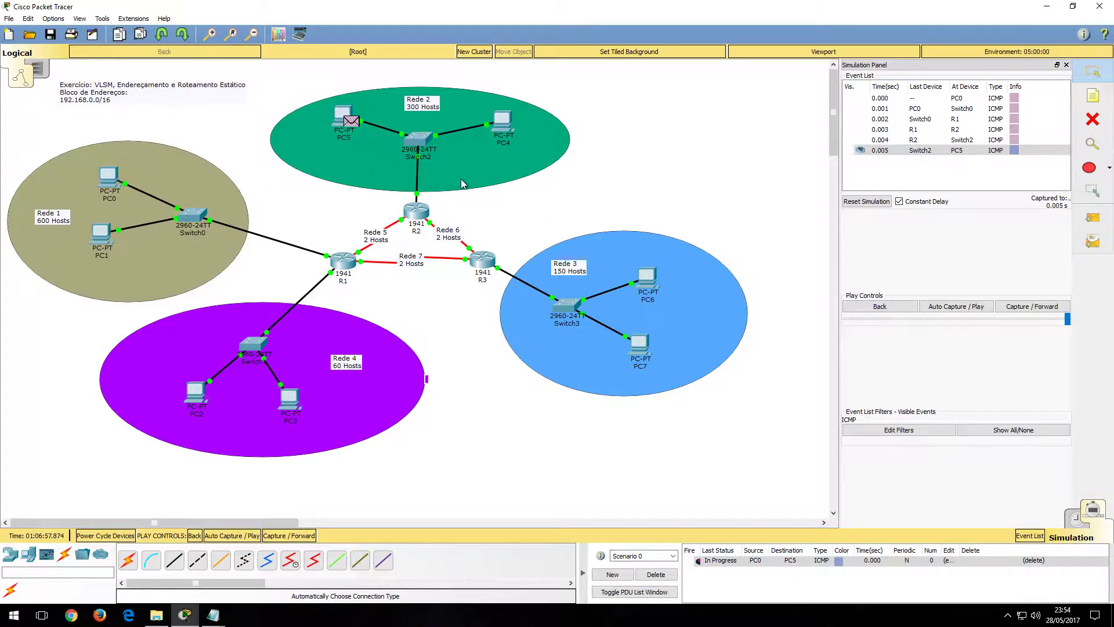
pyautogui.click(1045, 306)
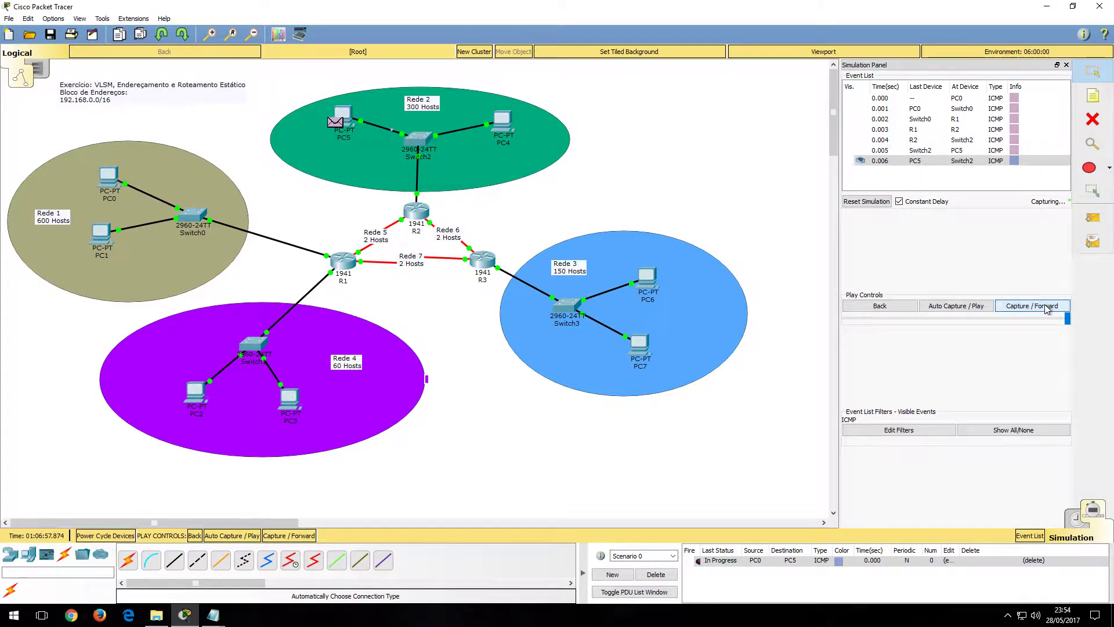
pyautogui.click(1040, 307)
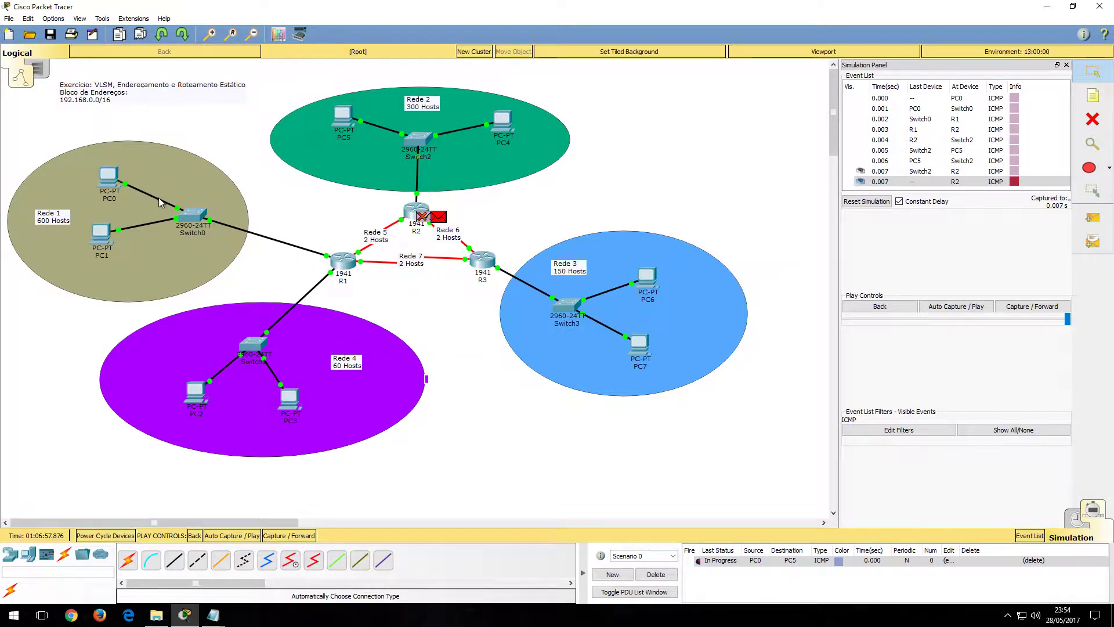
# Examine the OSI details of both PDUs at R2, then delete the test scenario.
pyautogui.click(423, 220)
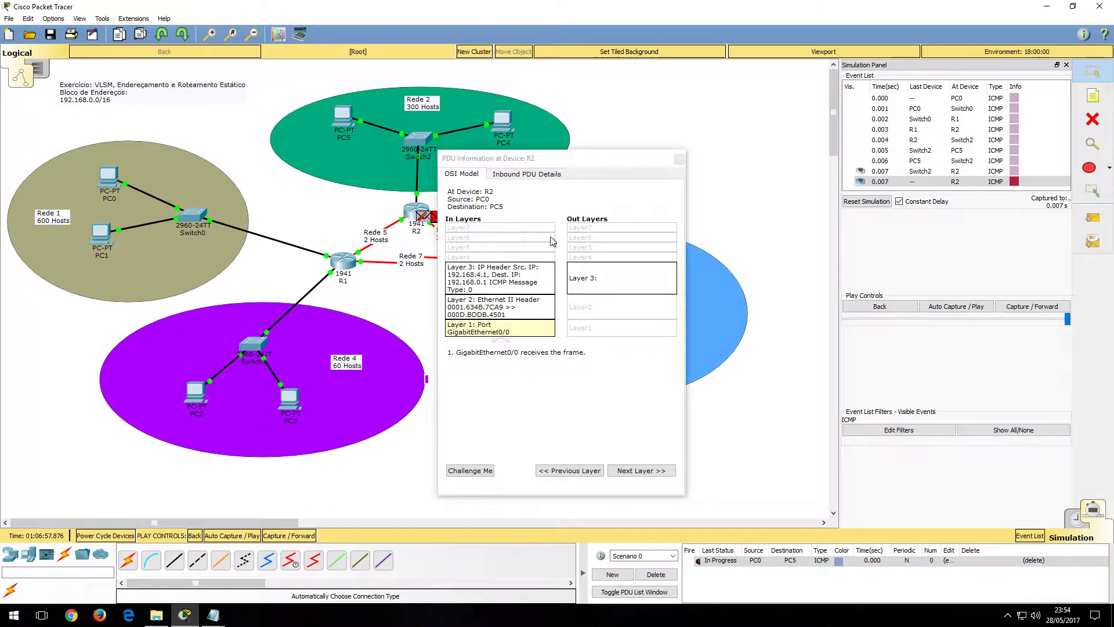
pyautogui.click(679, 159)
pyautogui.click(455, 221)
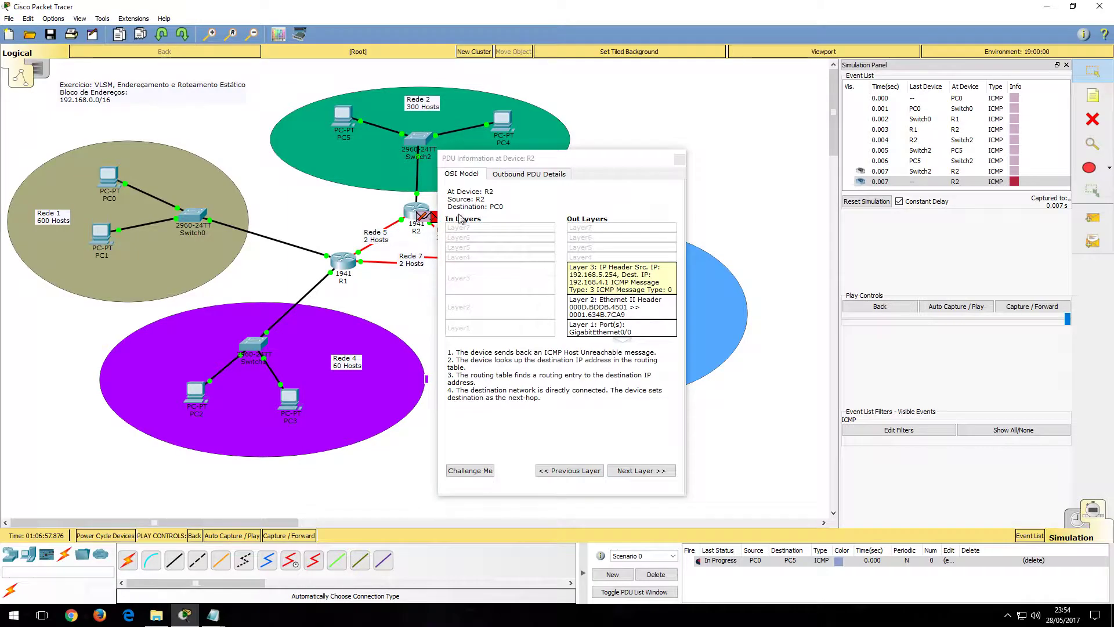
pyautogui.click(679, 159)
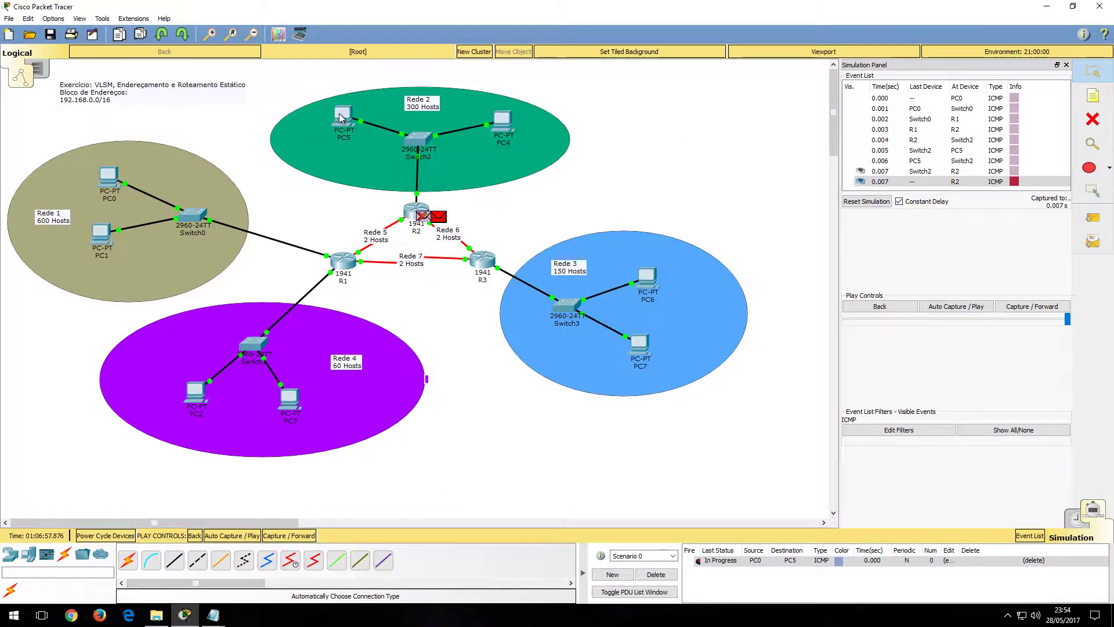
pyautogui.moveTo(340, 118)
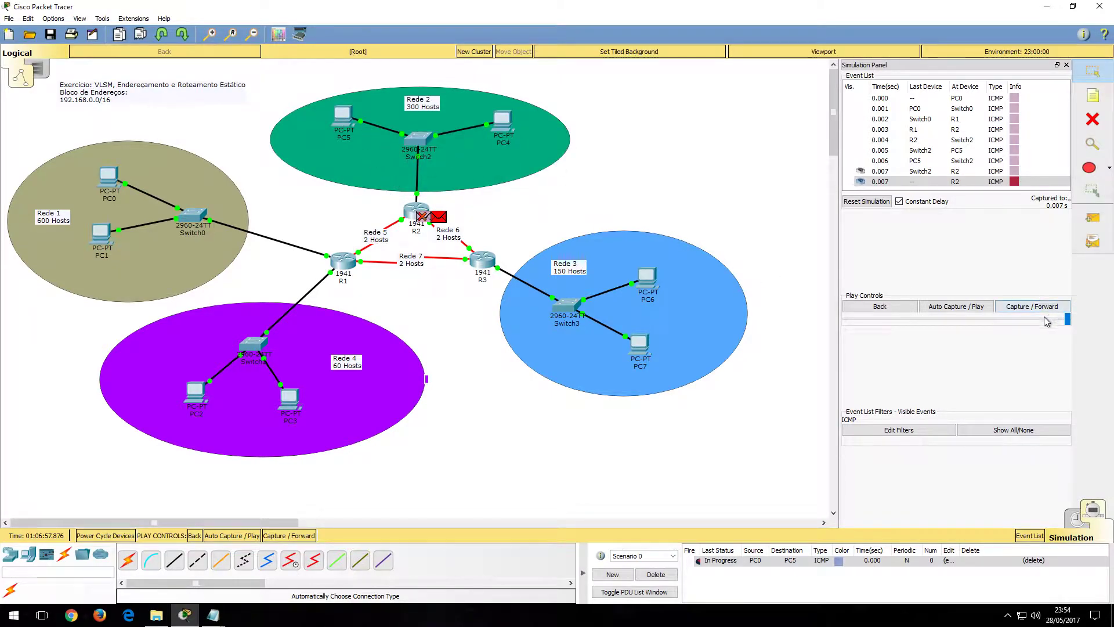
pyautogui.click(655, 574)
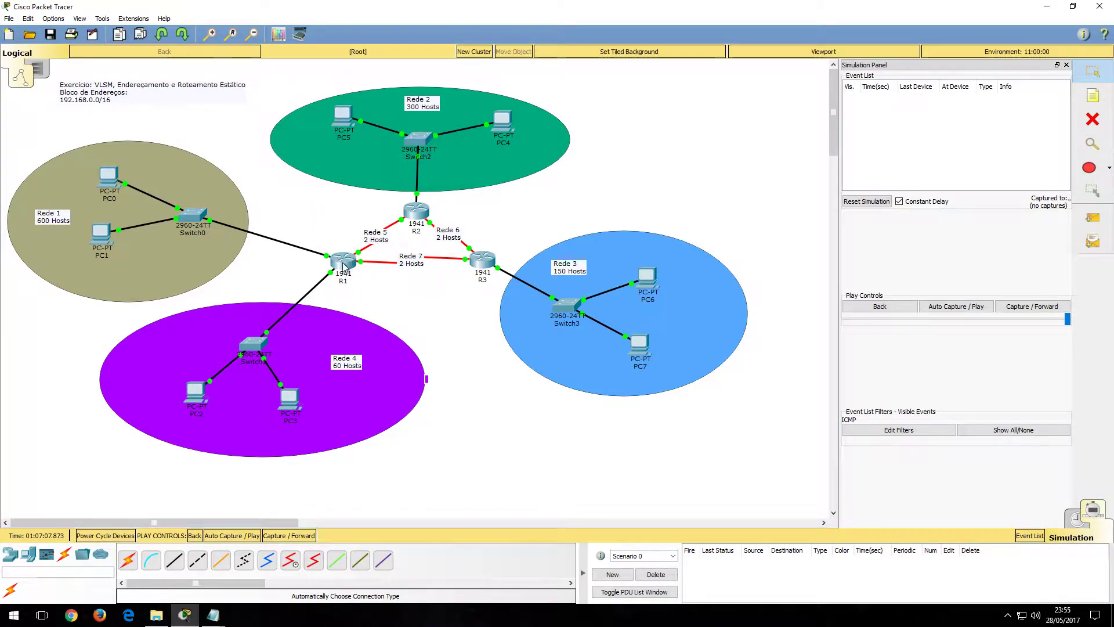
# Open R2's static route settings and enter 192.168.0.0 as the destination network.
pyautogui.moveTo(421, 218)
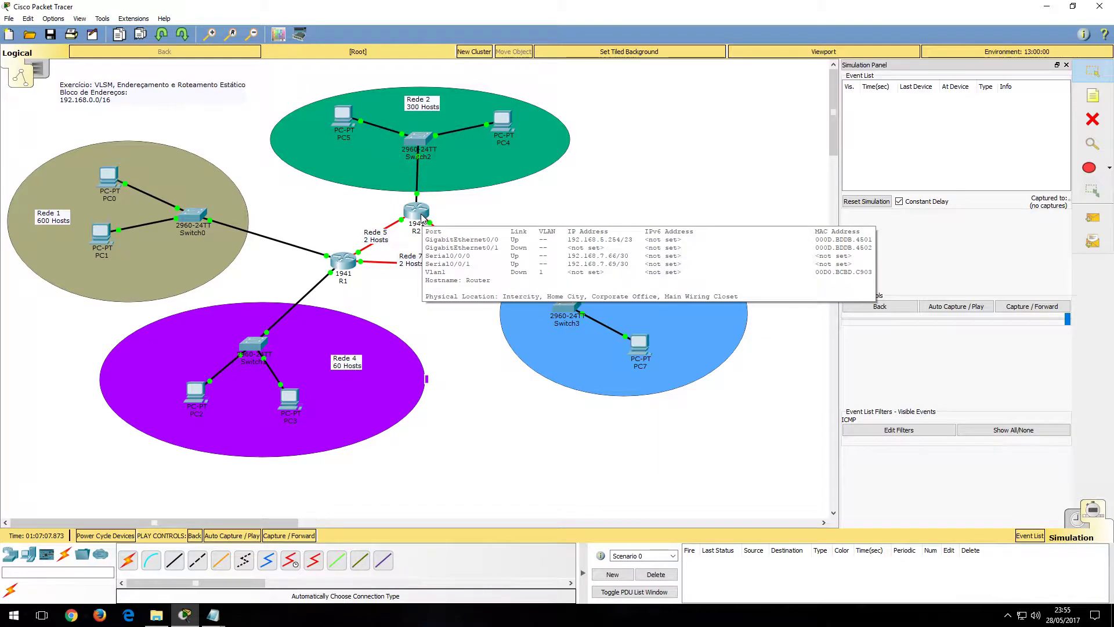
pyautogui.click(422, 218)
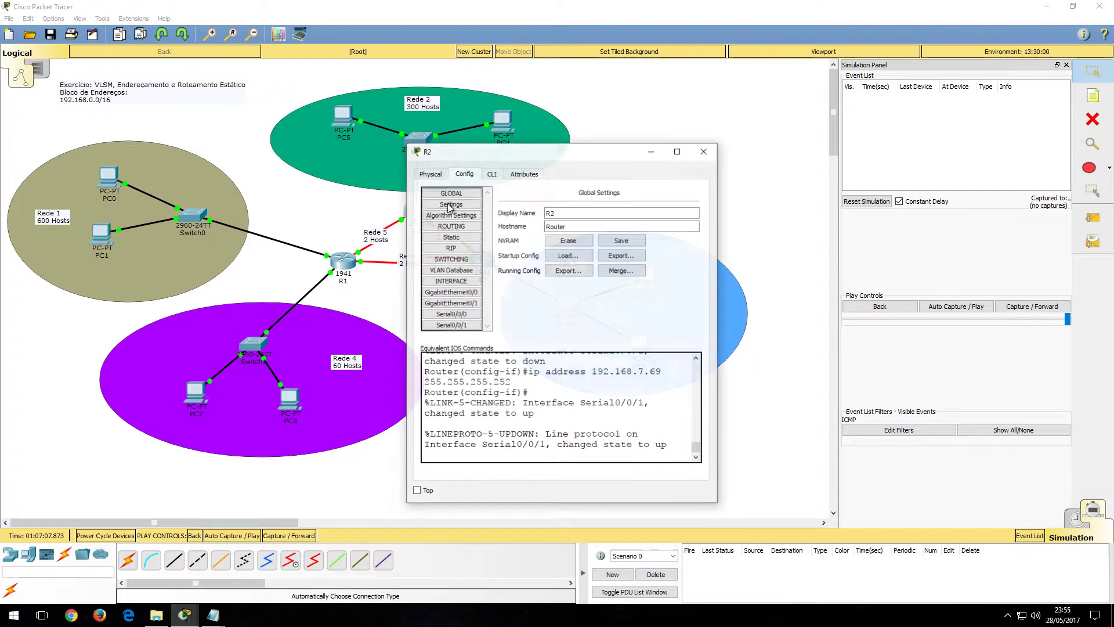
pyautogui.click(451, 237)
pyautogui.moveTo(597, 156); pyautogui.dragTo(865, 37)
pyautogui.click(881, 94)
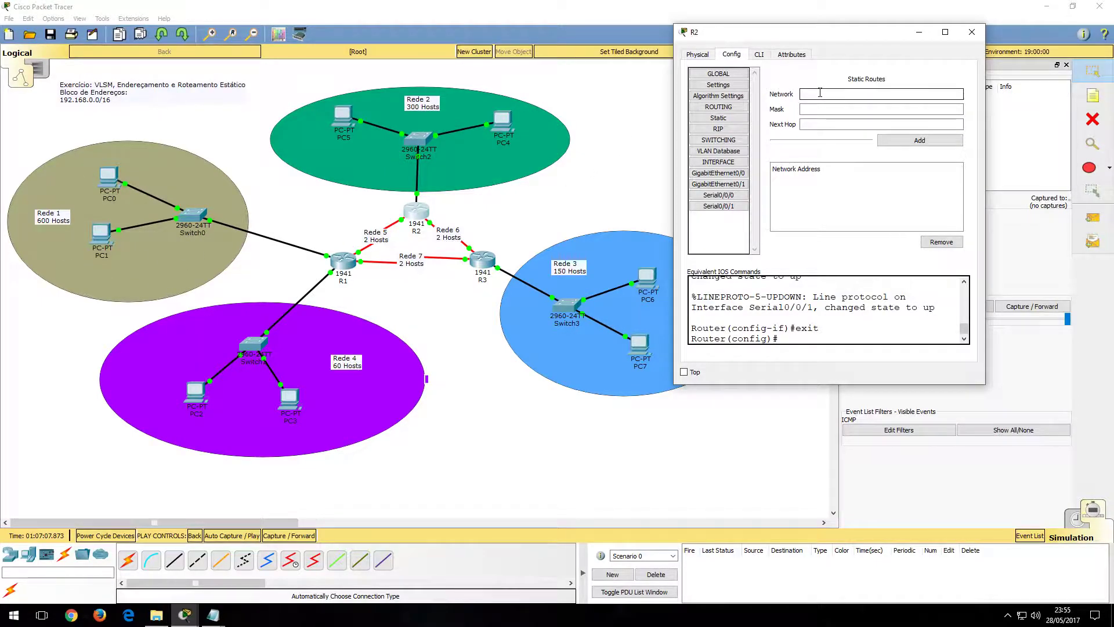
pyautogui.write('8.0.0')
# Look up Rede 1's subnet mask in the Notepad address plan and set the route's mask to 255.255.252.0.
pyautogui.click(213, 615)
pyautogui.click(276, 566)
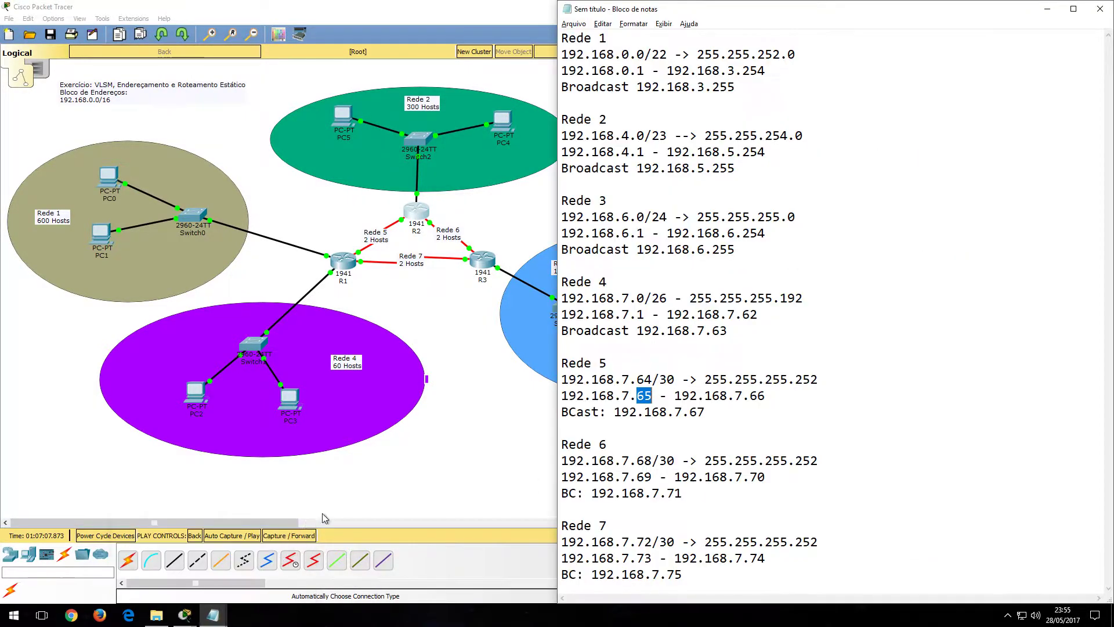
pyautogui.moveTo(562, 54); pyautogui.dragTo(820, 61)
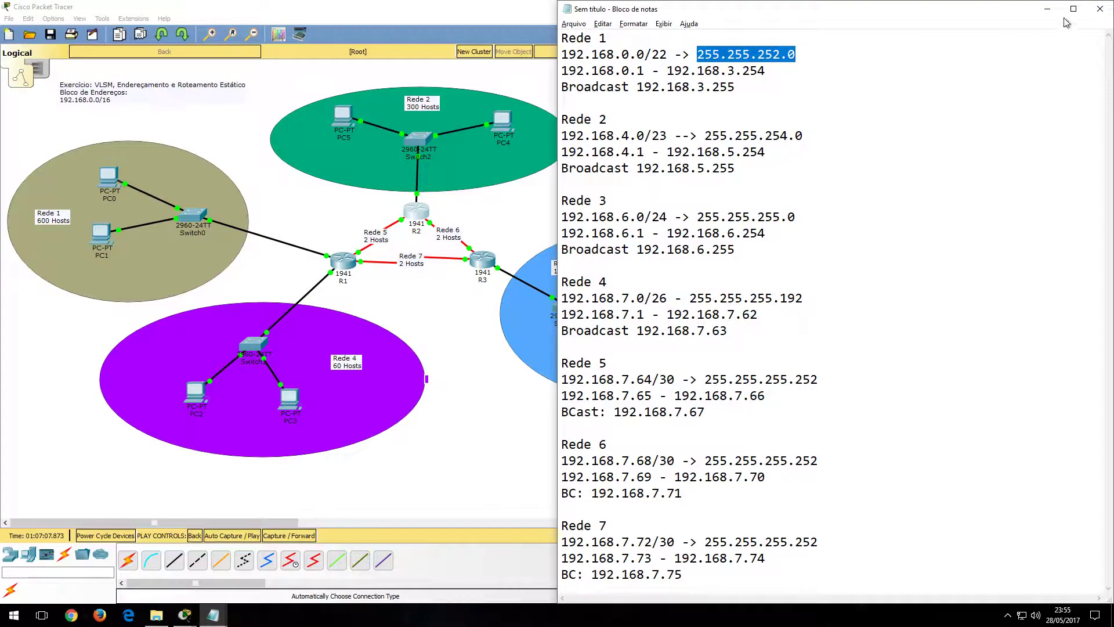
pyautogui.click(1048, 9)
pyautogui.click(837, 108)
pyautogui.write('255.25')
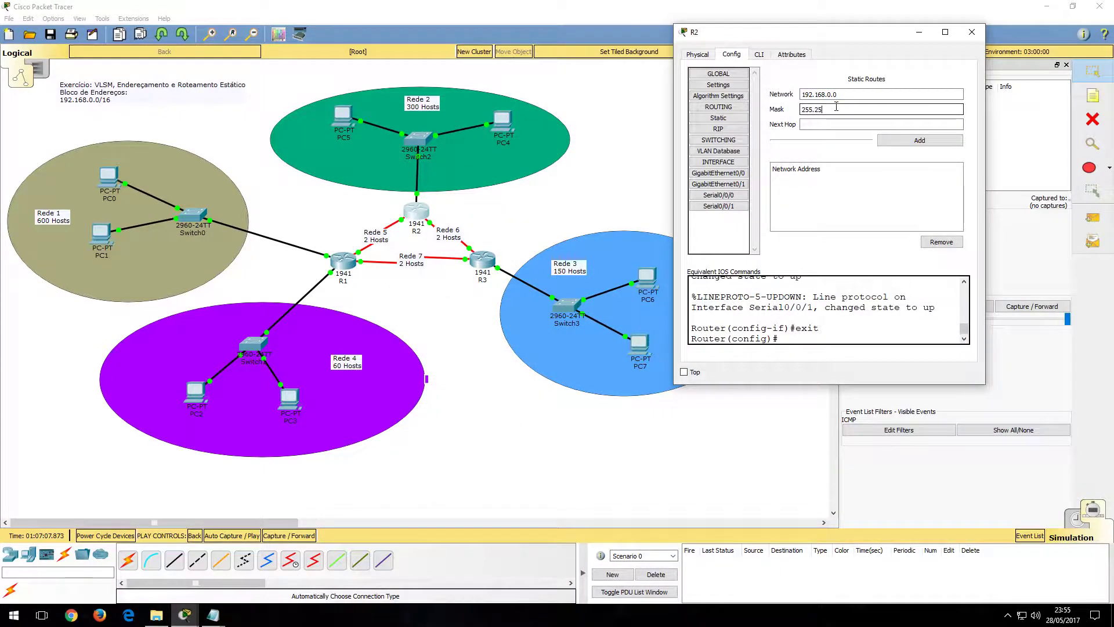
pyautogui.write('5.252.0')
pyautogui.press('Tab')
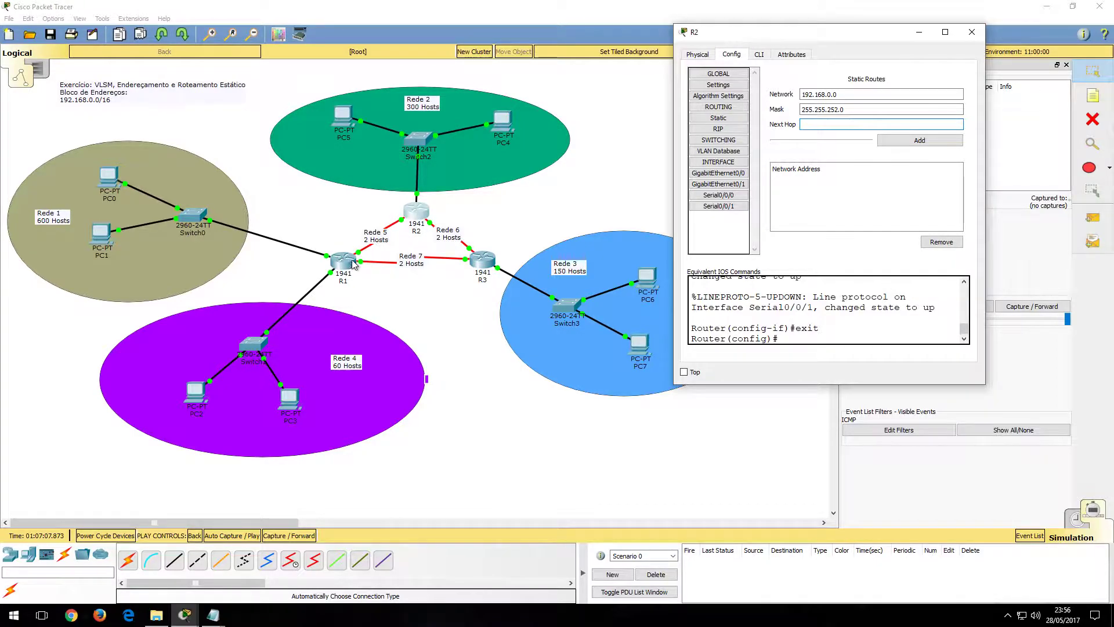
# Set the next hop to 192.168.7.65, add the static route on R2 and close the router's window.
pyautogui.click(810, 124)
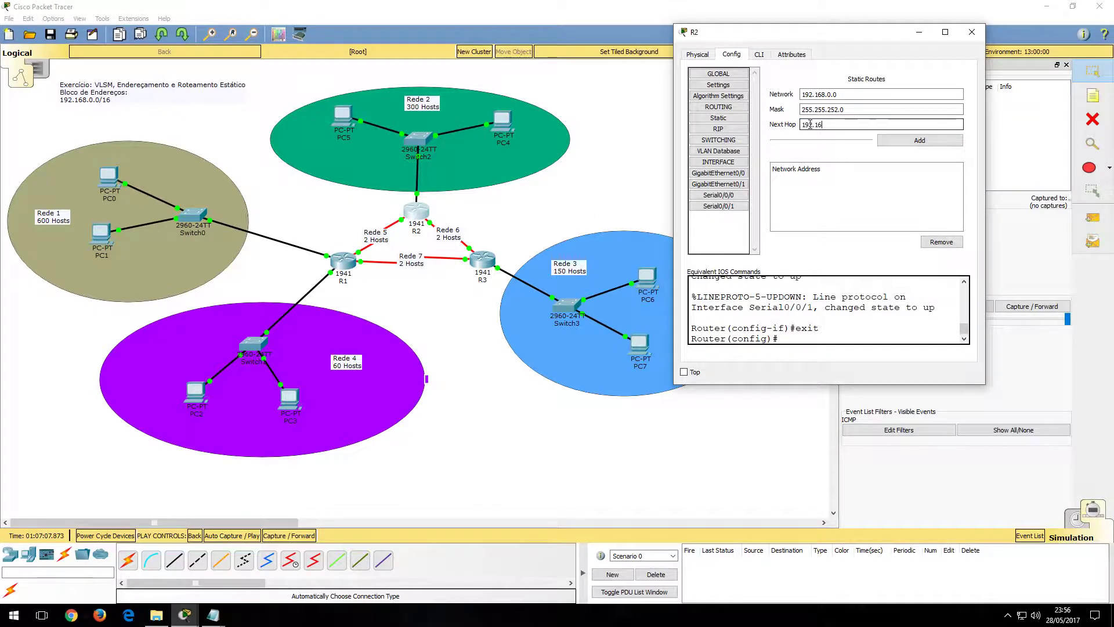
pyautogui.write('192.168.7.65')
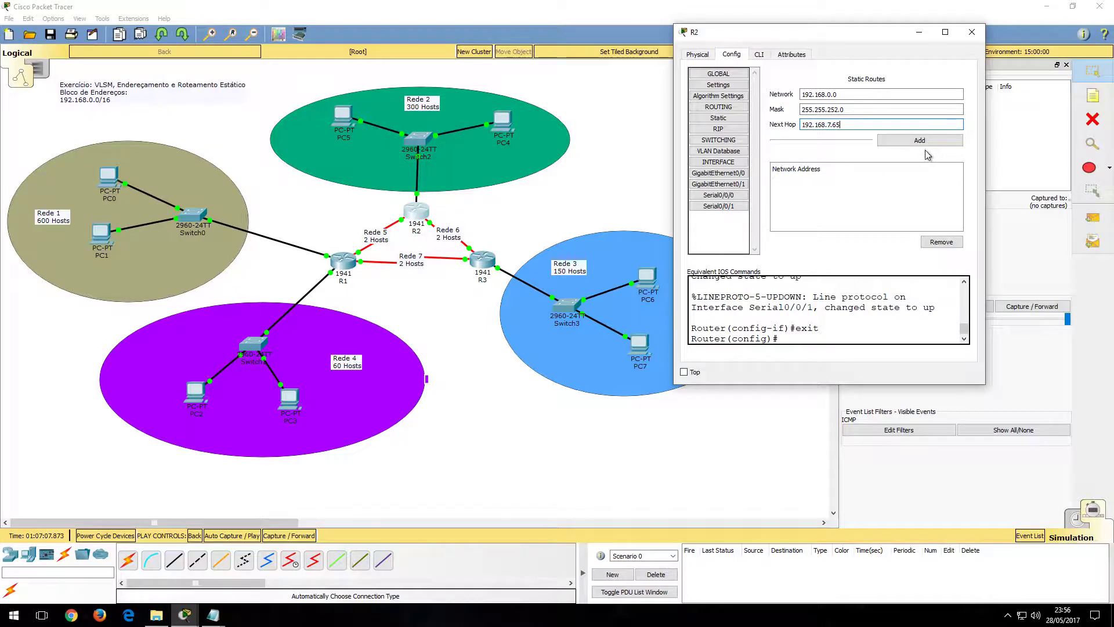
pyautogui.click(923, 141)
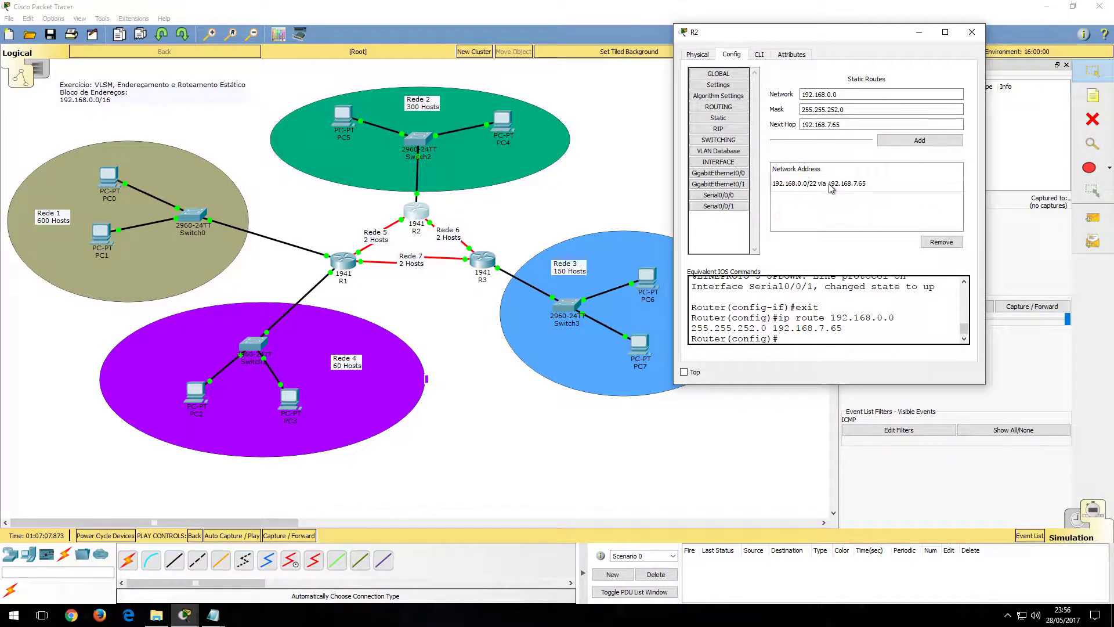
pyautogui.click(971, 32)
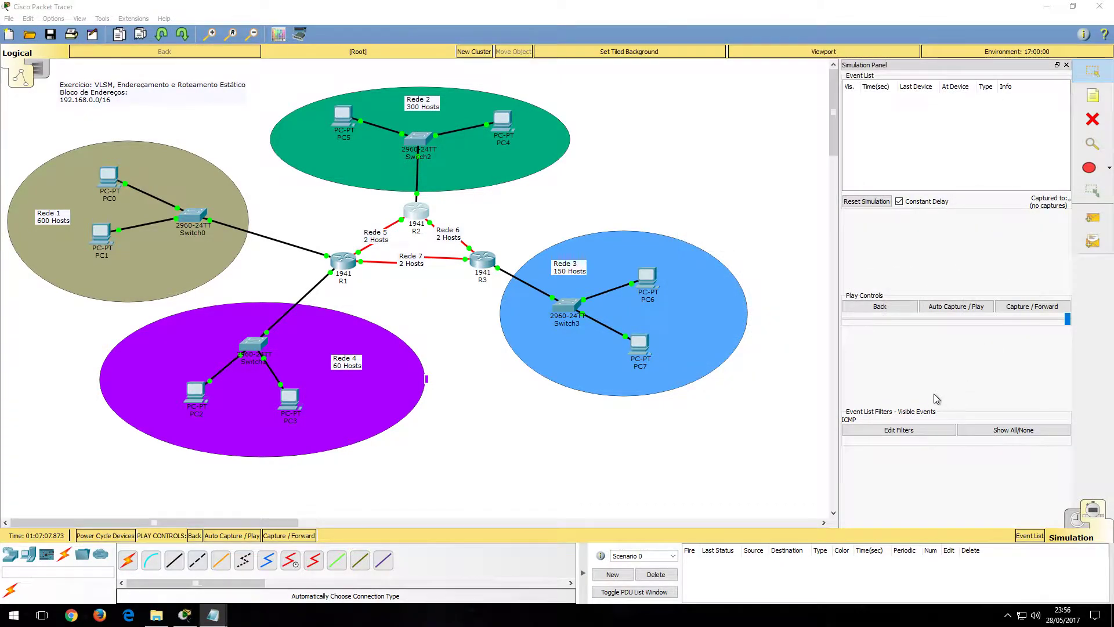
# Create a new simple PDU from PC0 to PC5 to retest communication between Rede 1 and Rede 2.
pyautogui.click(1076, 222)
pyautogui.click(111, 180)
pyautogui.click(359, 115)
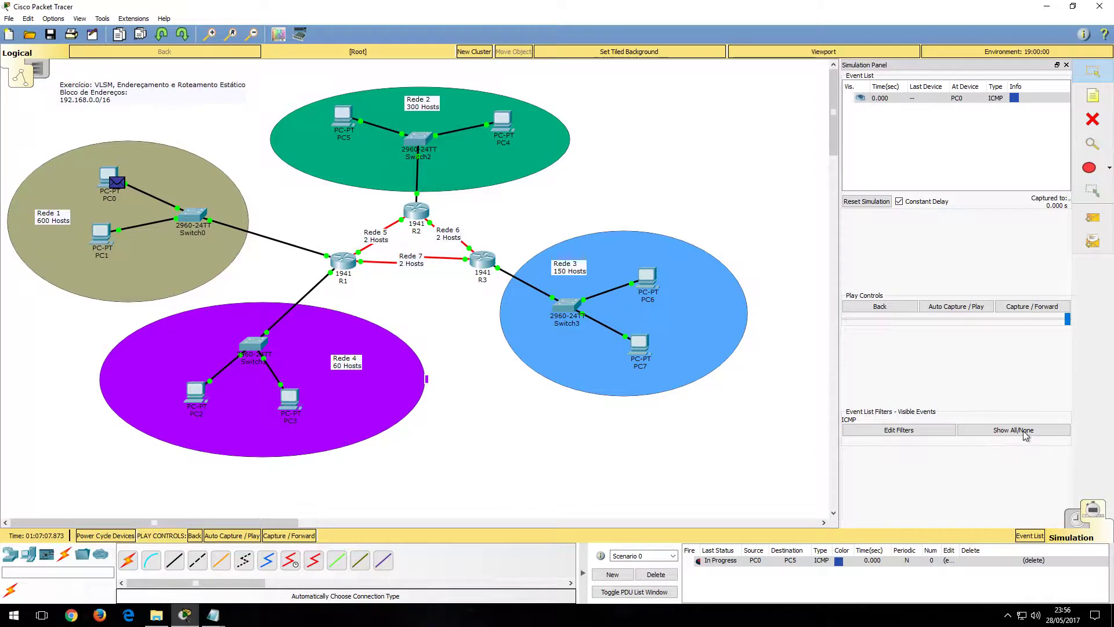
# Step the simulation forward until the PC0 to PC5 PDU completes its round trip, and delete the current scenario.
pyautogui.click(1043, 306)
pyautogui.click(1043, 306)
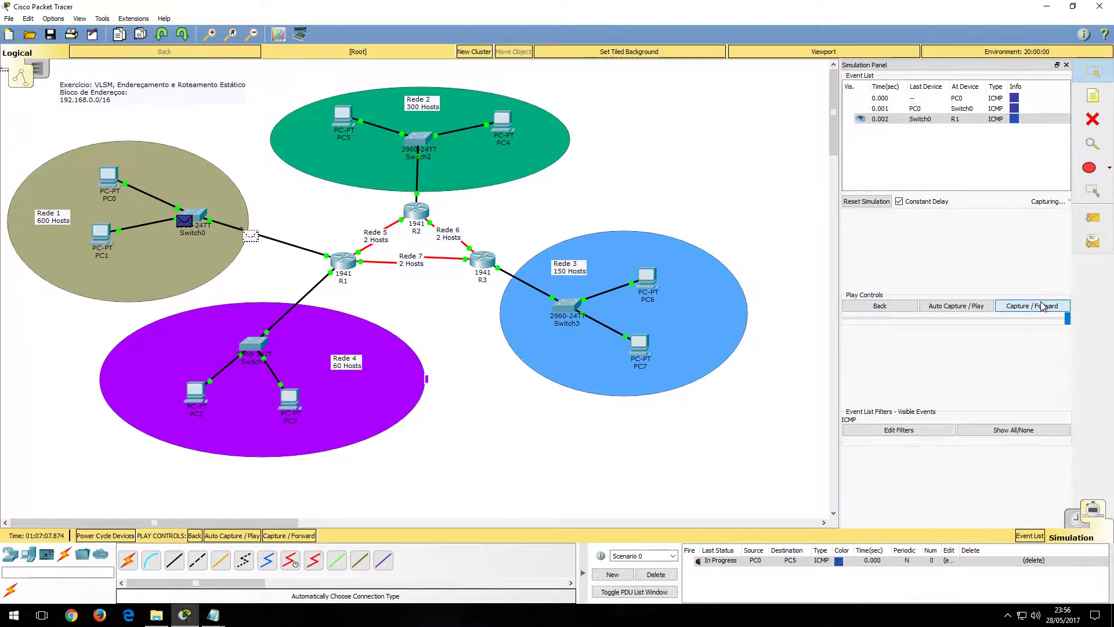
pyautogui.click(1043, 306)
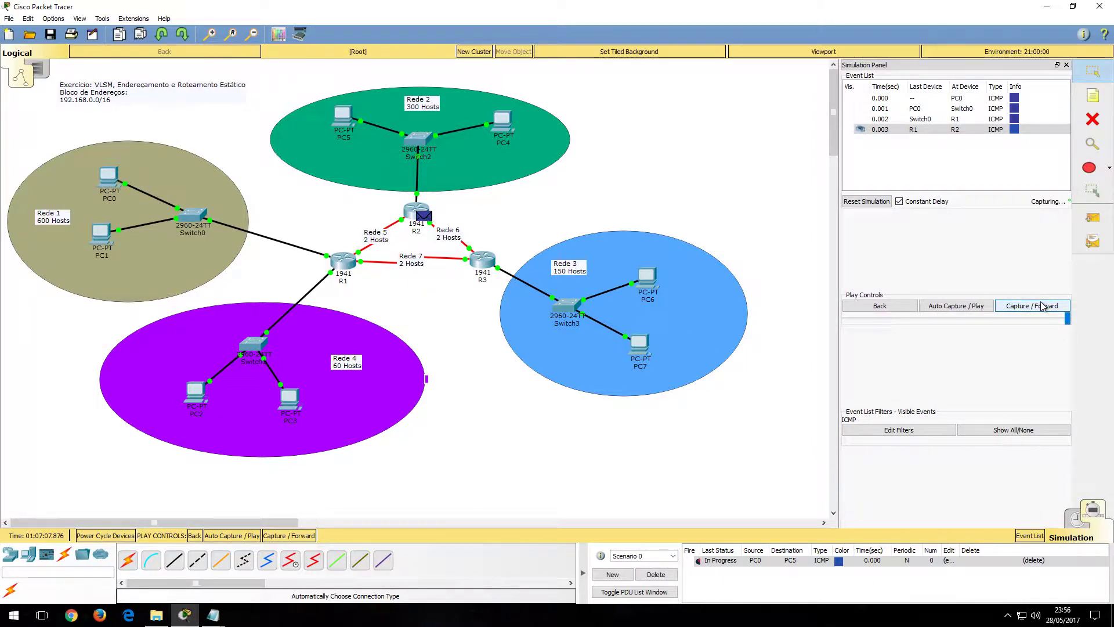
pyautogui.click(1042, 306)
pyautogui.click(1043, 306)
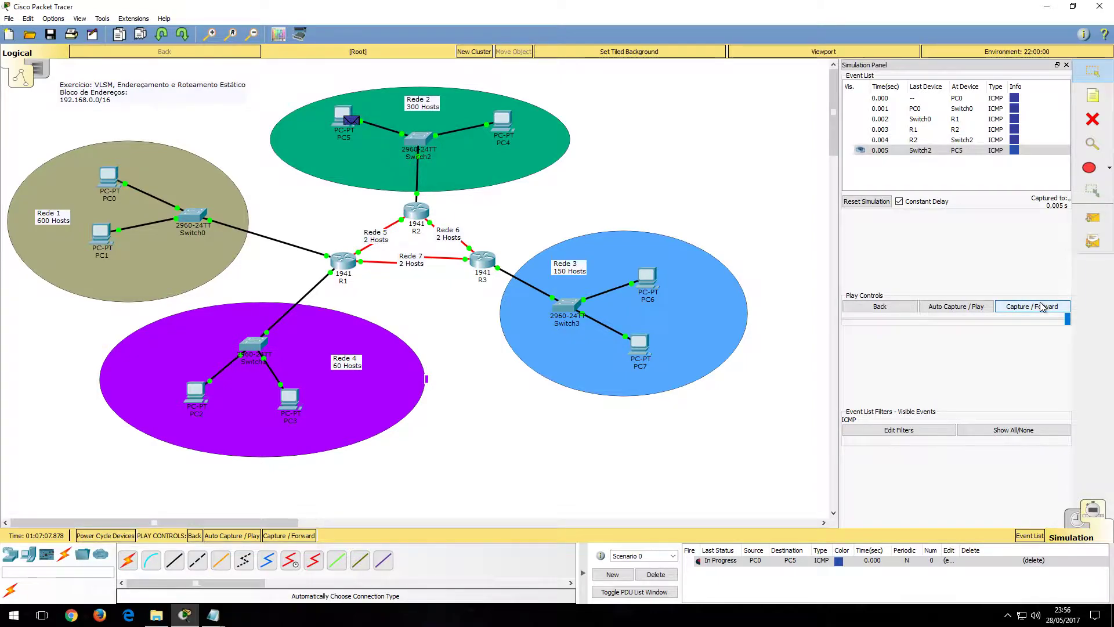
pyautogui.click(1043, 306)
pyautogui.click(1043, 306)
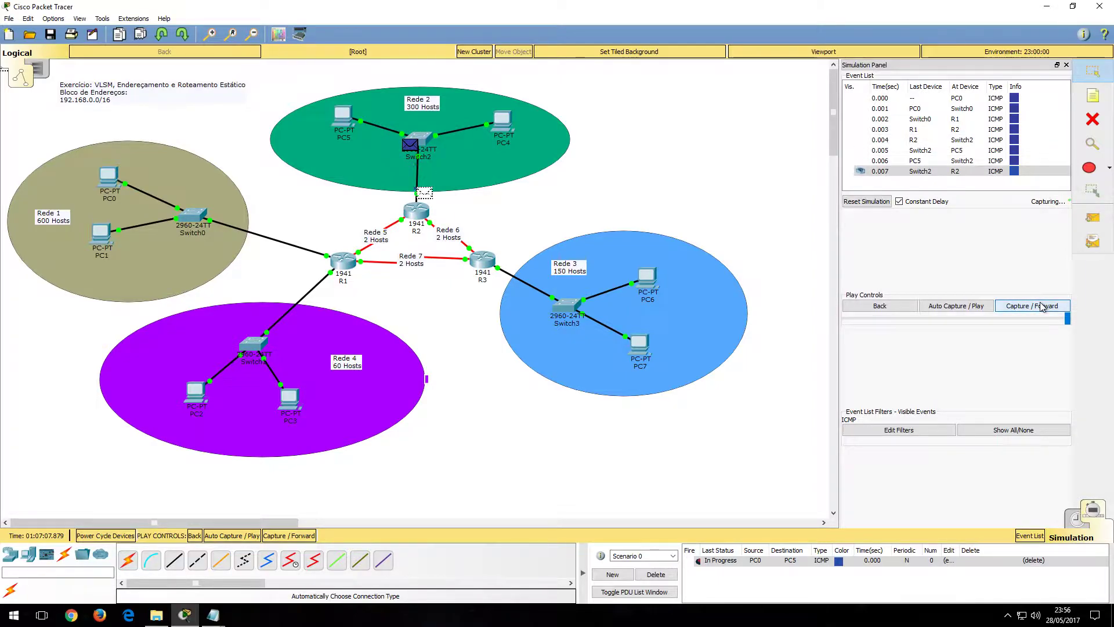
pyautogui.click(1042, 306)
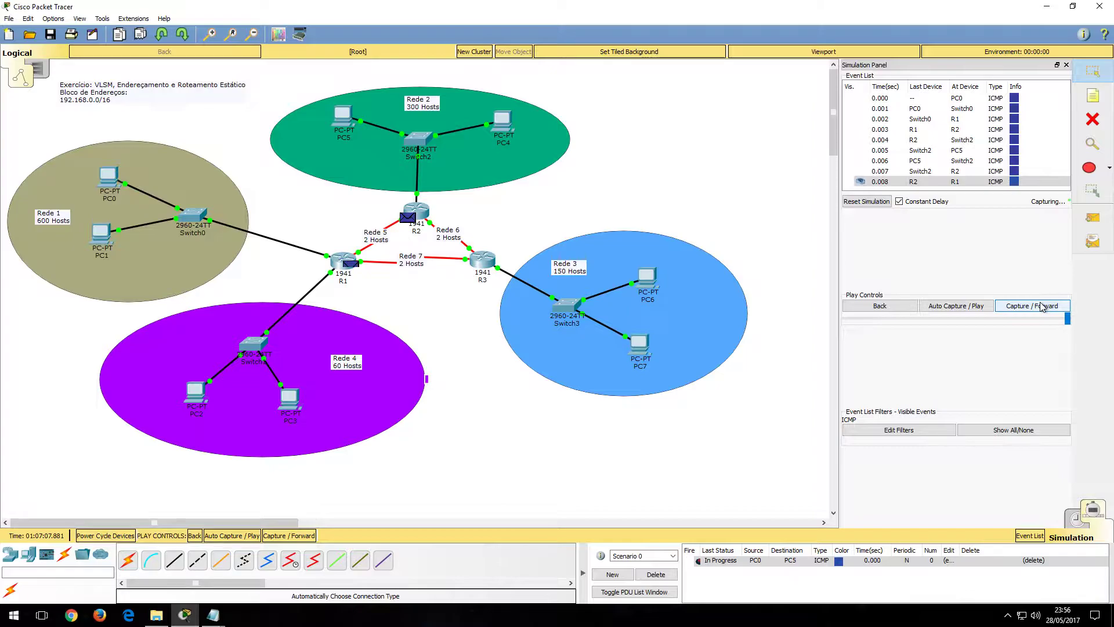
pyautogui.click(1043, 306)
pyautogui.click(1037, 305)
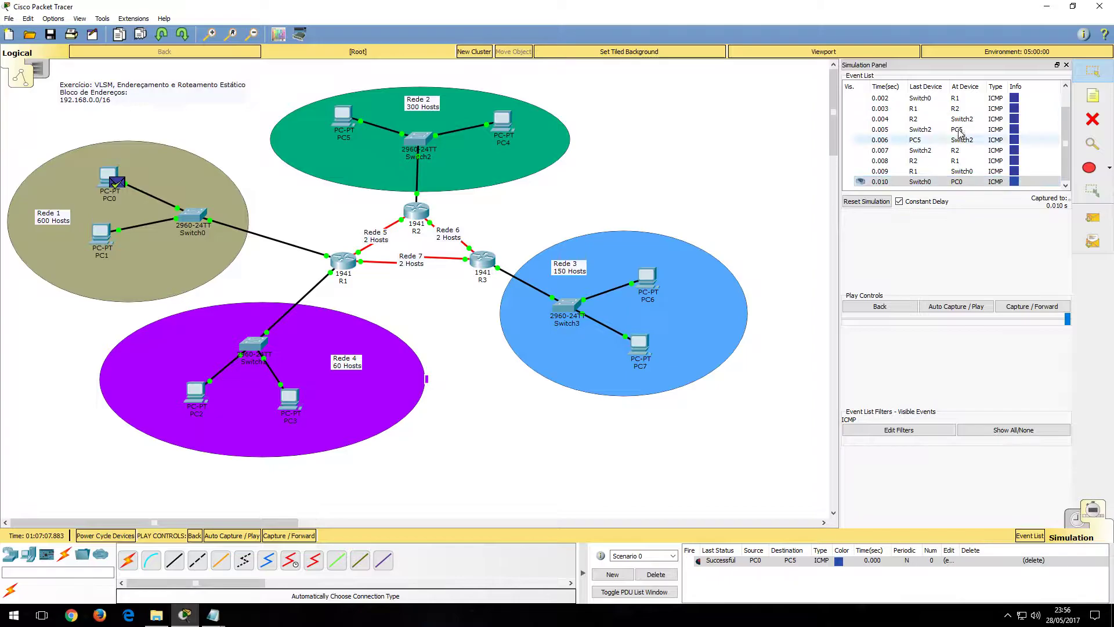
pyautogui.click(1066, 65)
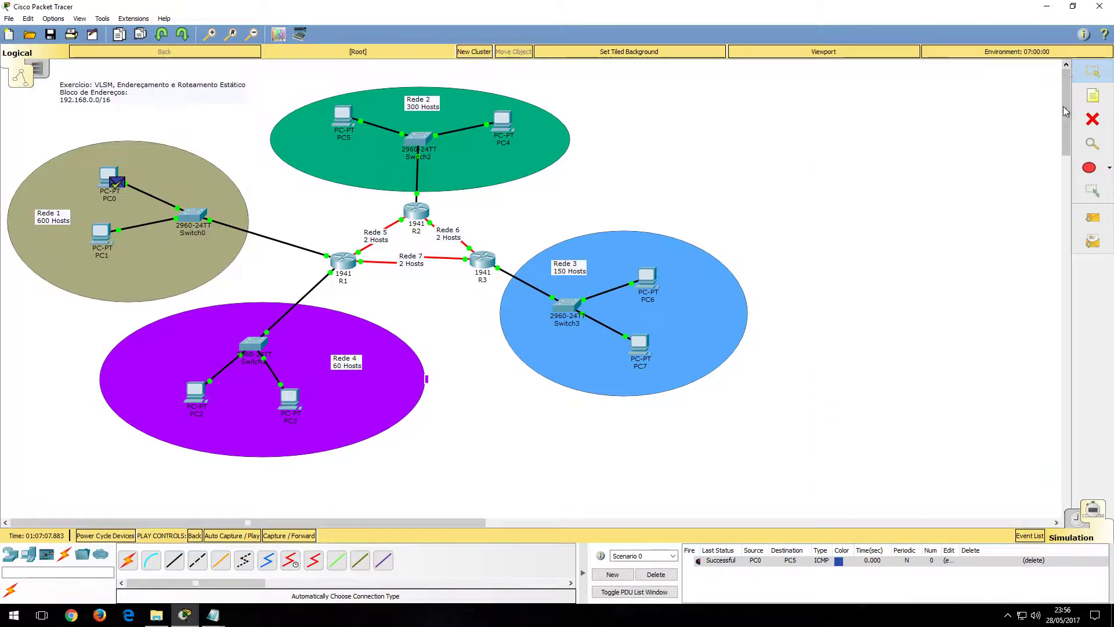
pyautogui.click(656, 574)
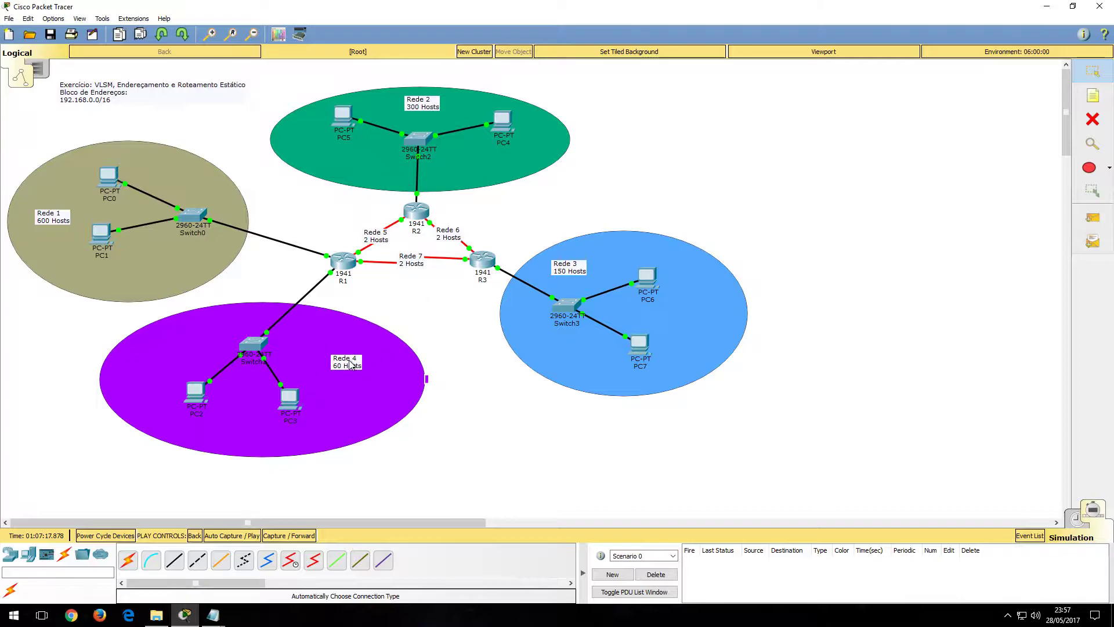
# Create a new simple PDU from PC3 to PC5 to test communication between Rede 4 and Rede 2.
pyautogui.press('p')
pyautogui.click(290, 400)
pyautogui.click(336, 256)
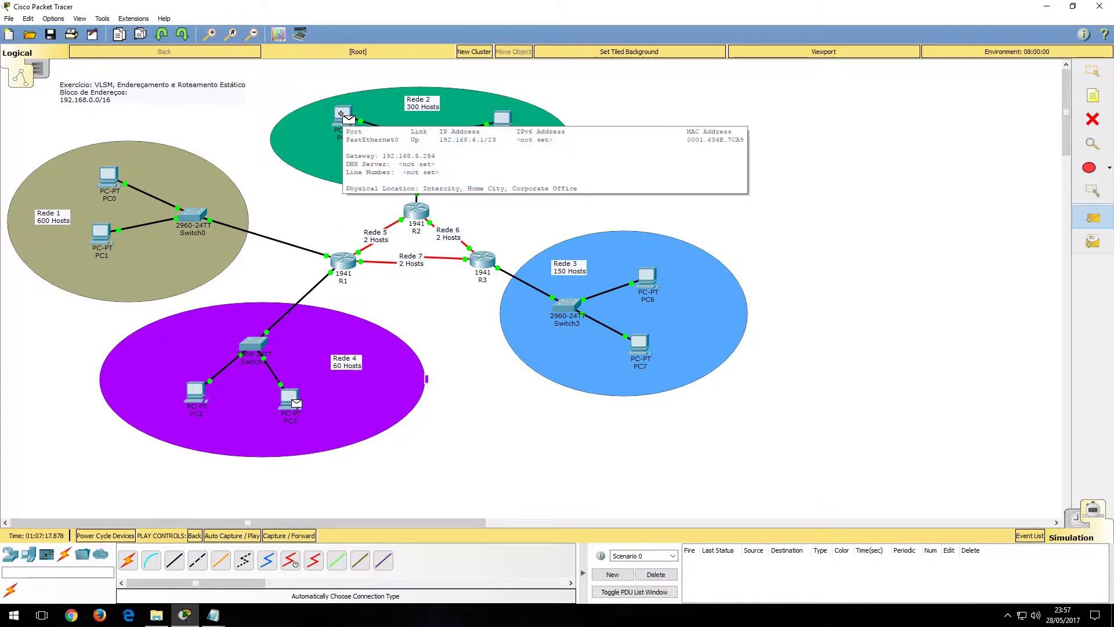
pyautogui.click(342, 115)
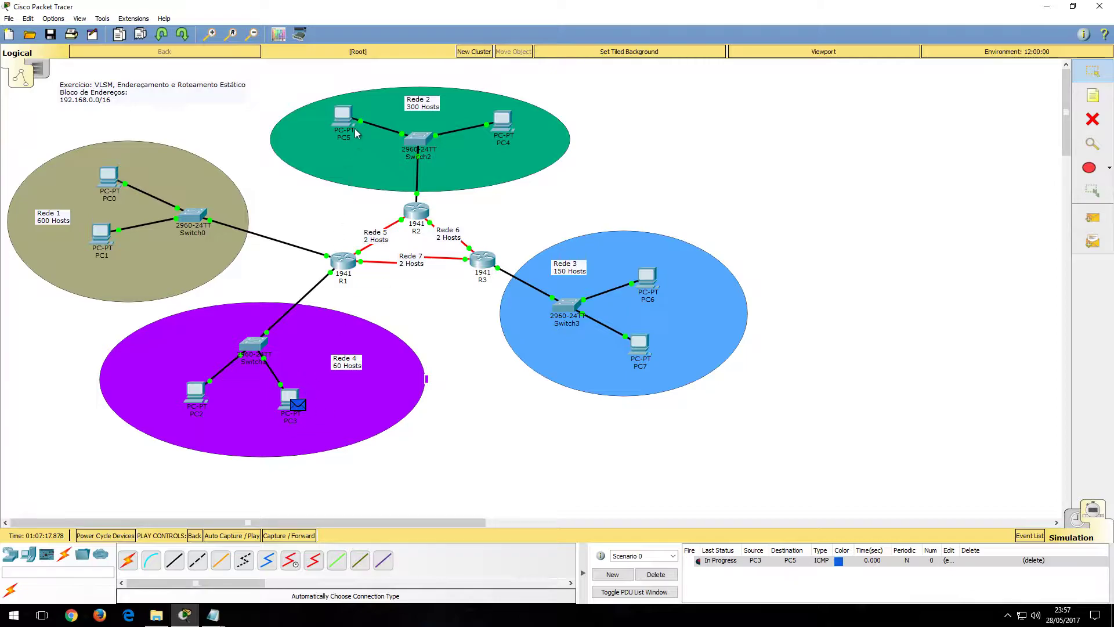
# Step the PC3 to PC5 PDU through the simulation until its reply reaches R2, and delete the test PDU.
pyautogui.click(1093, 511)
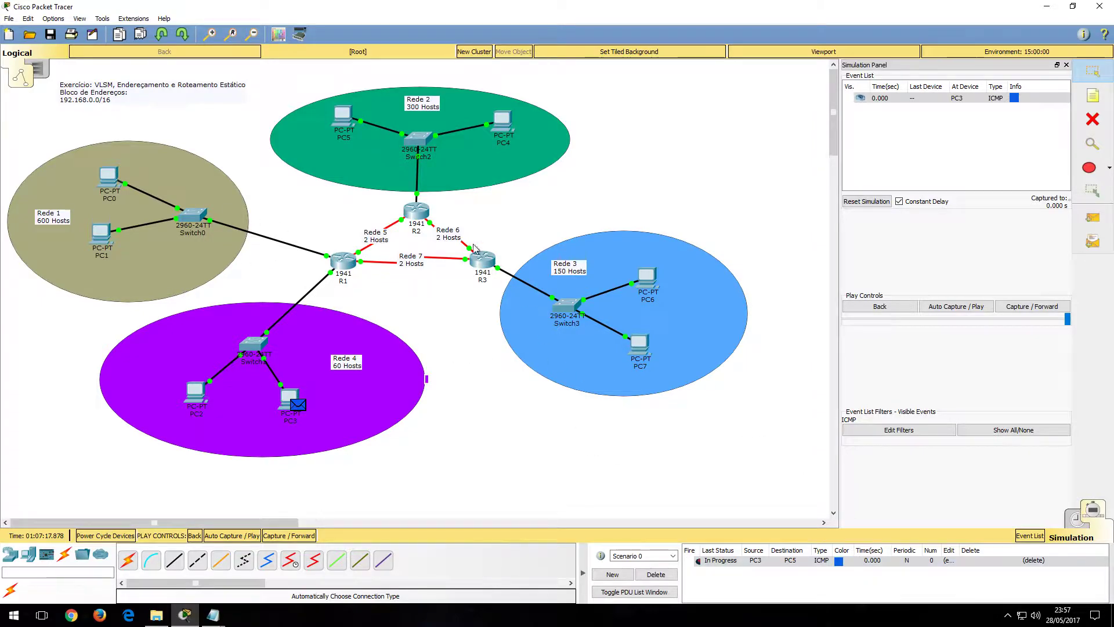
pyautogui.click(1031, 307)
pyautogui.click(1030, 307)
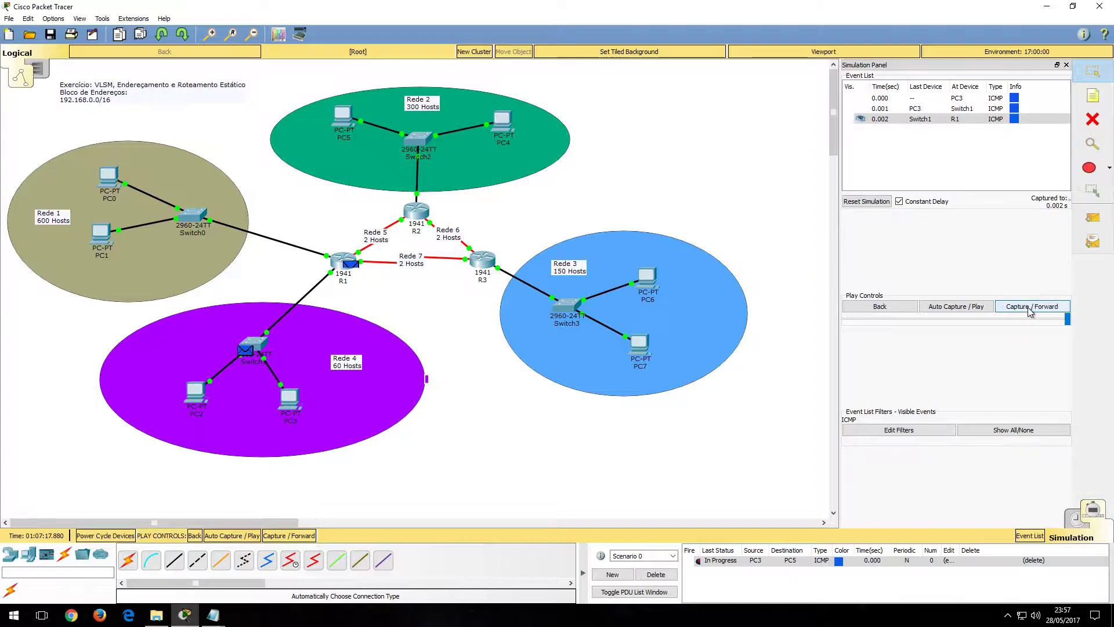
pyautogui.click(1029, 310)
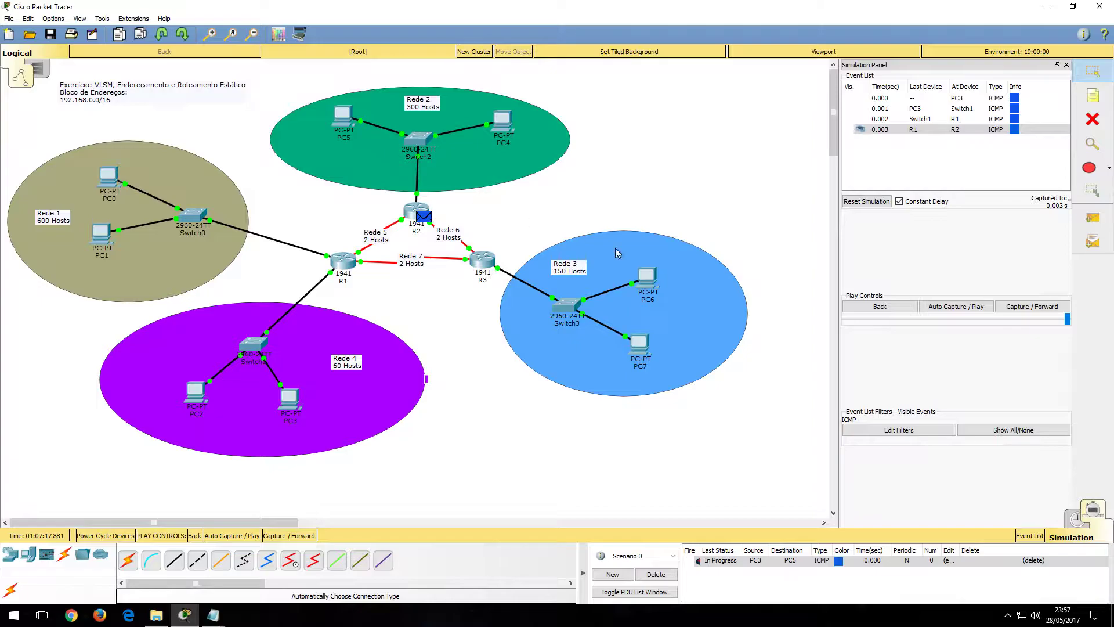
pyautogui.click(1032, 307)
pyautogui.click(1032, 307)
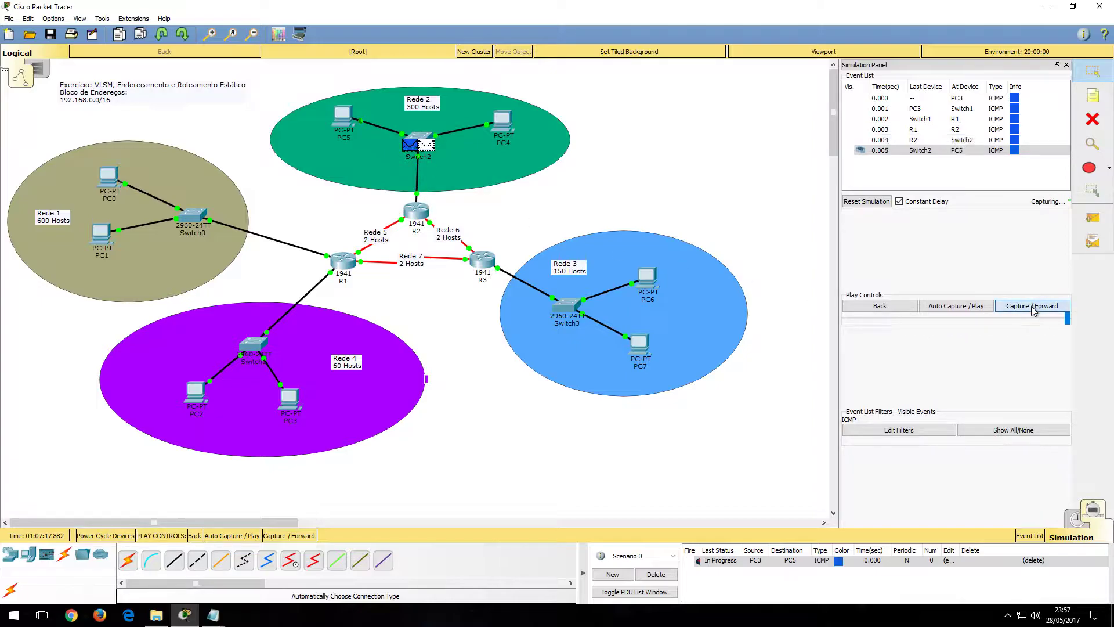
pyautogui.click(1032, 307)
pyautogui.click(1032, 307)
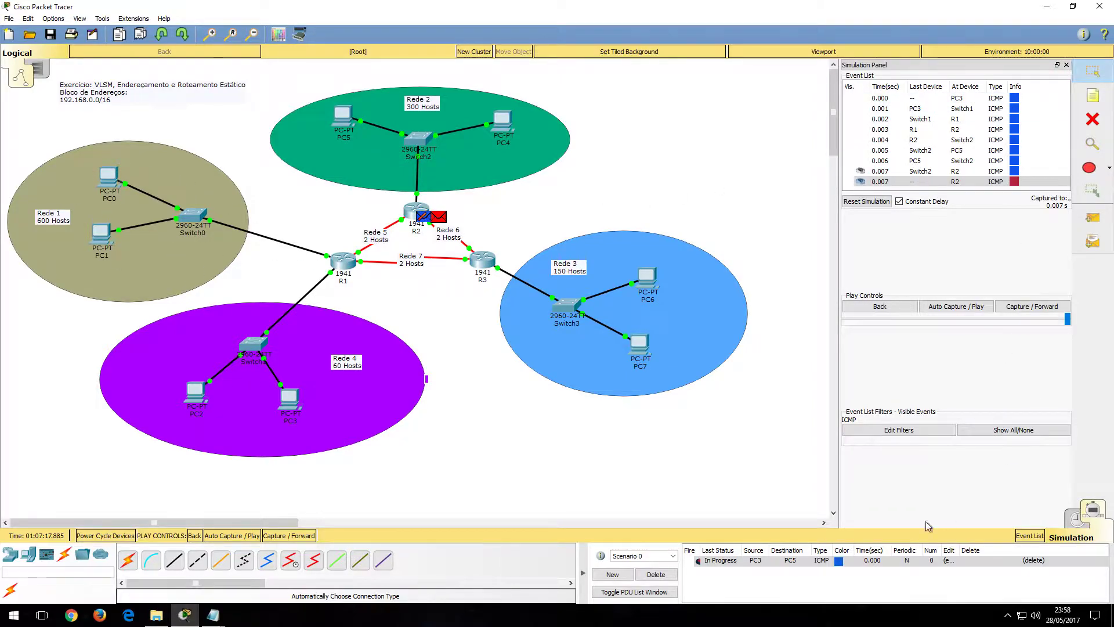
pyautogui.click(1034, 560)
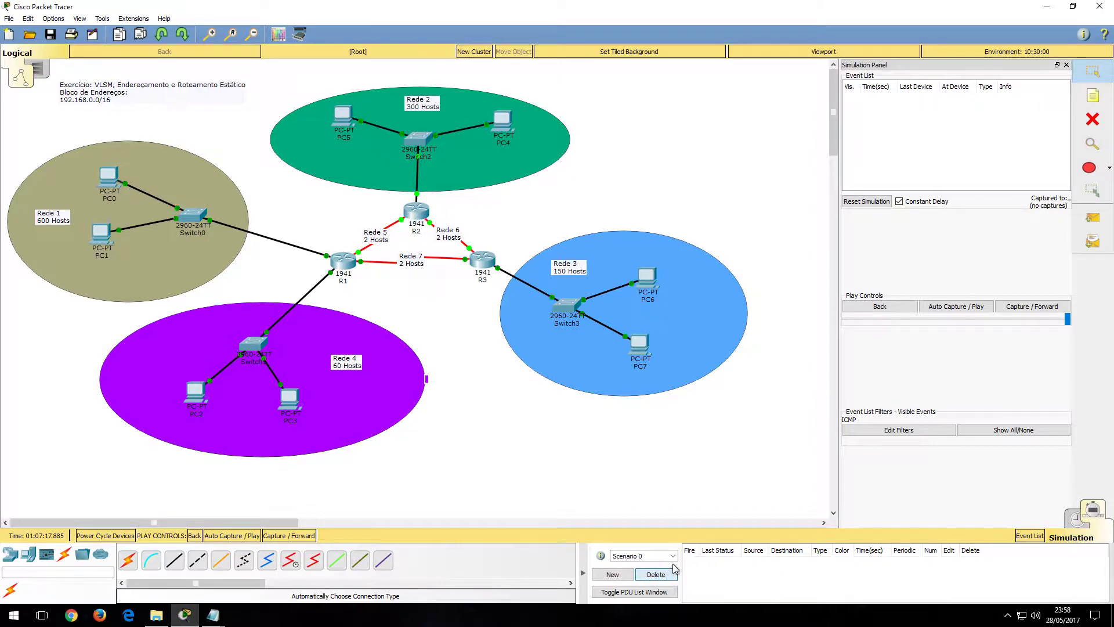
pyautogui.click(1066, 65)
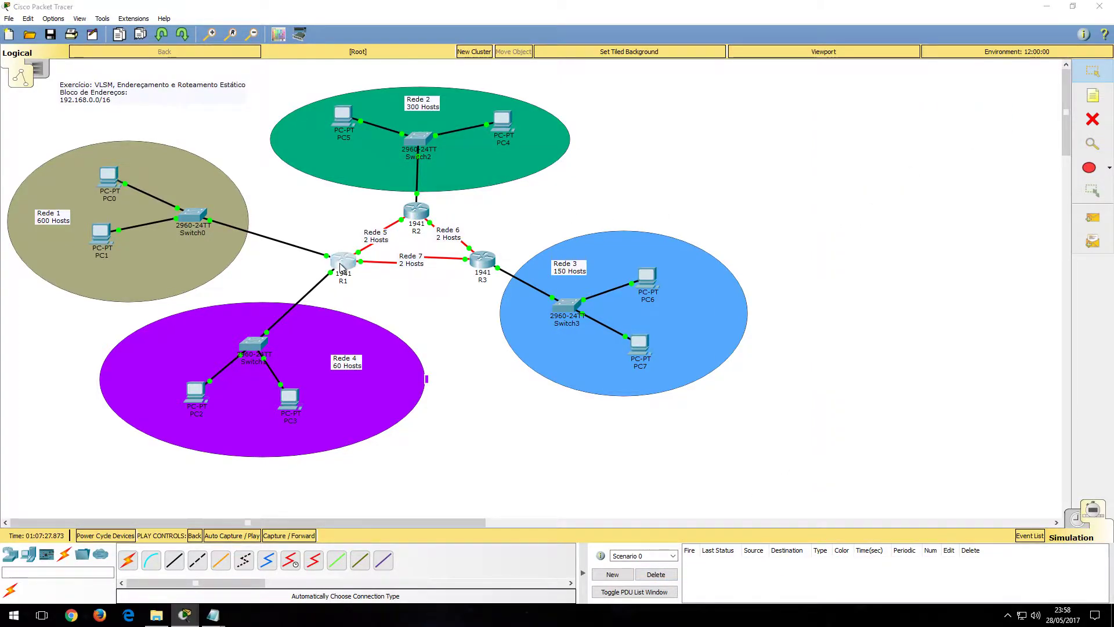
# Open R1's static route settings and enter Rede 3's network 192.168.6.0 as the destination, checking it in the Notepad address plan.
pyautogui.click(341, 267)
pyautogui.moveTo(551, 141); pyautogui.dragTo(896, 53)
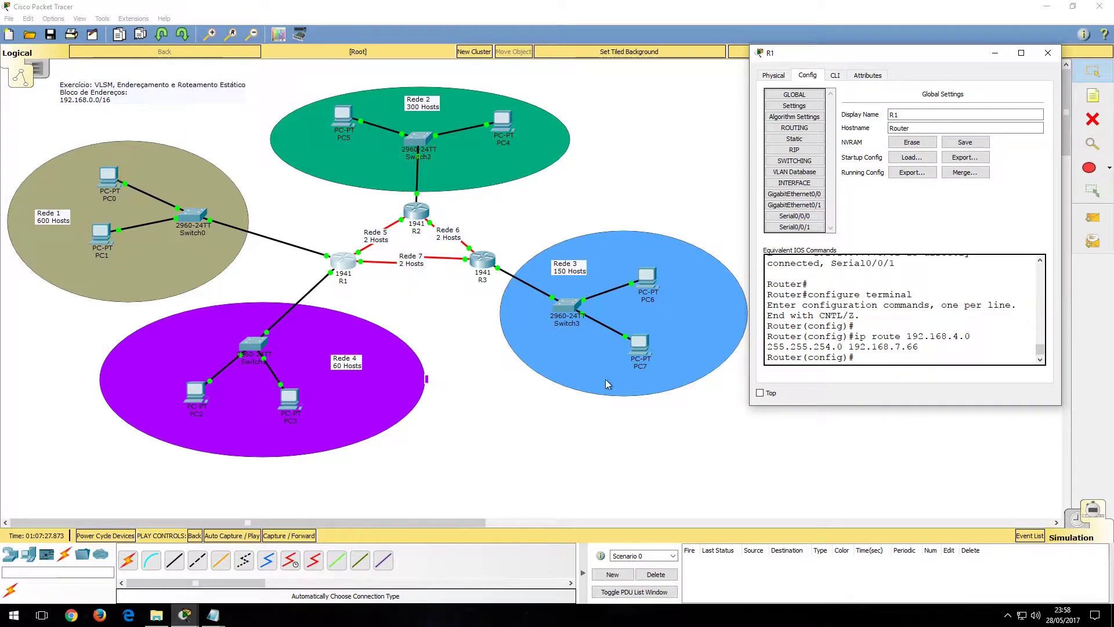
pyautogui.click(794, 139)
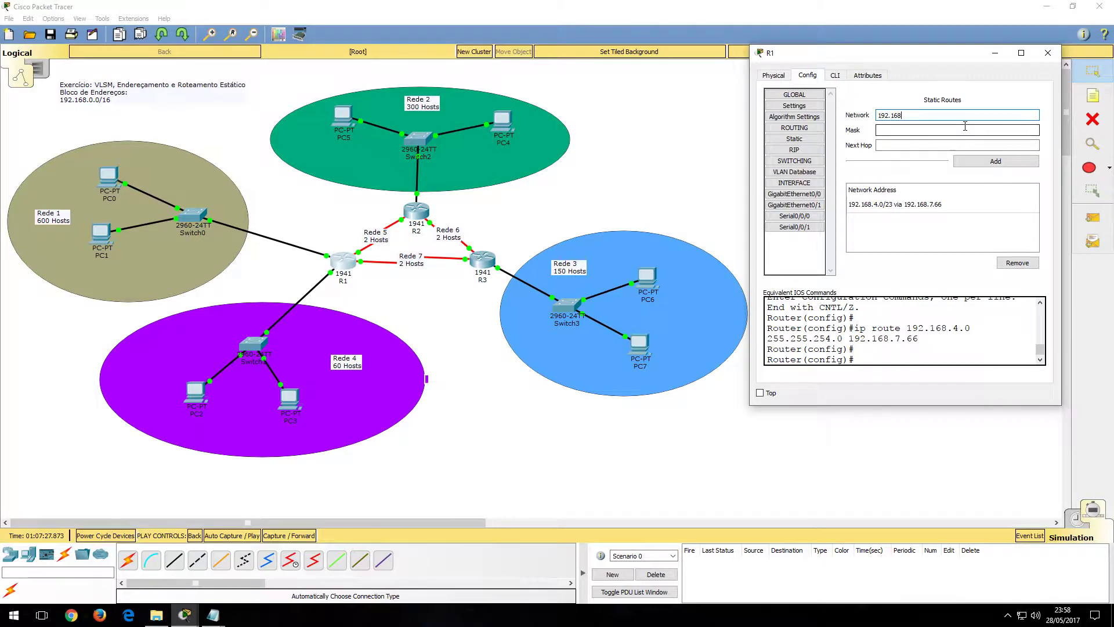
pyautogui.moveTo(213, 614)
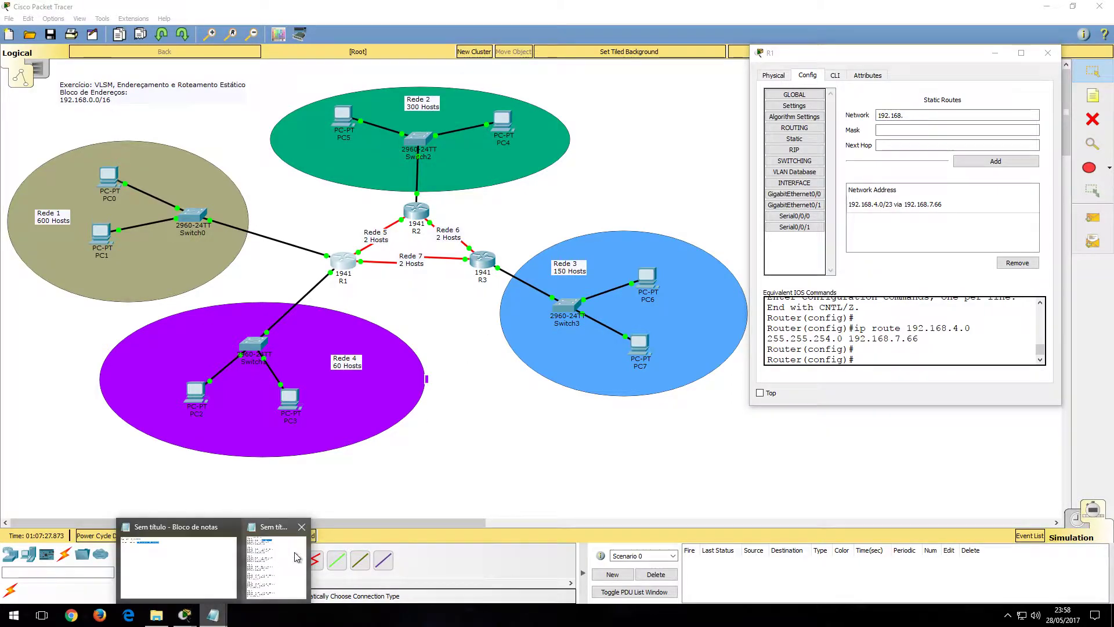
pyautogui.click(277, 543)
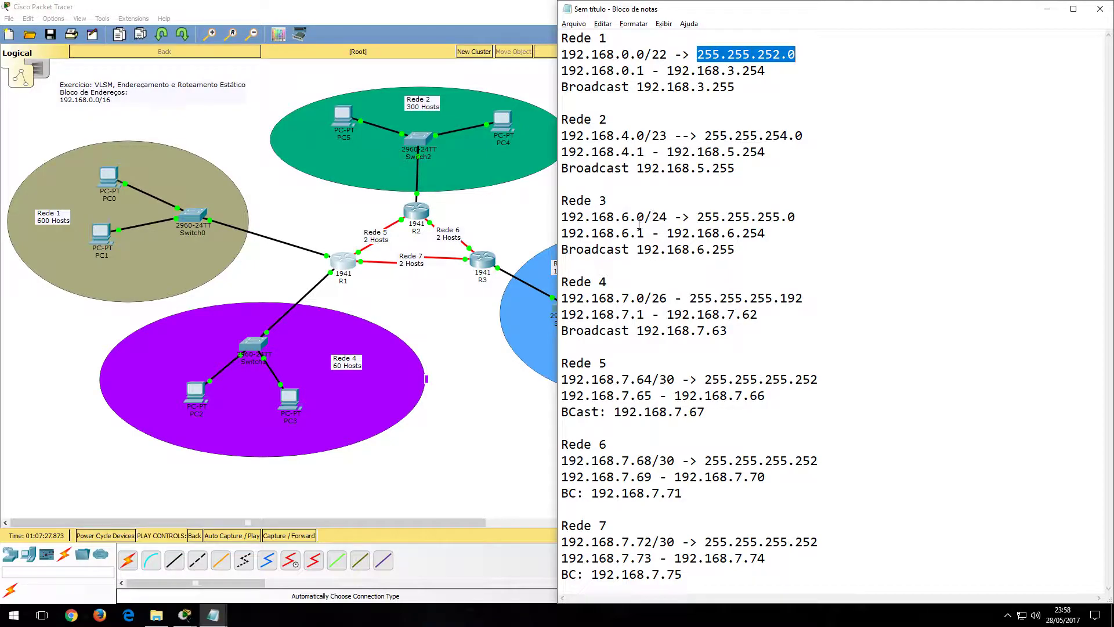
pyautogui.click(527, 379)
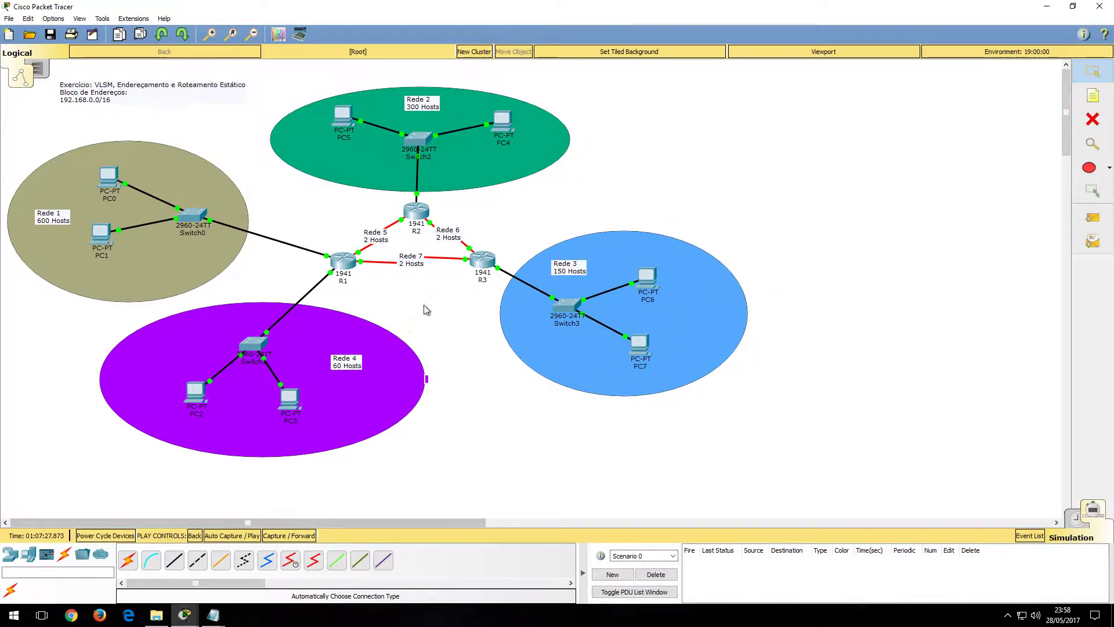
pyautogui.click(353, 259)
pyautogui.write('68.6.0')
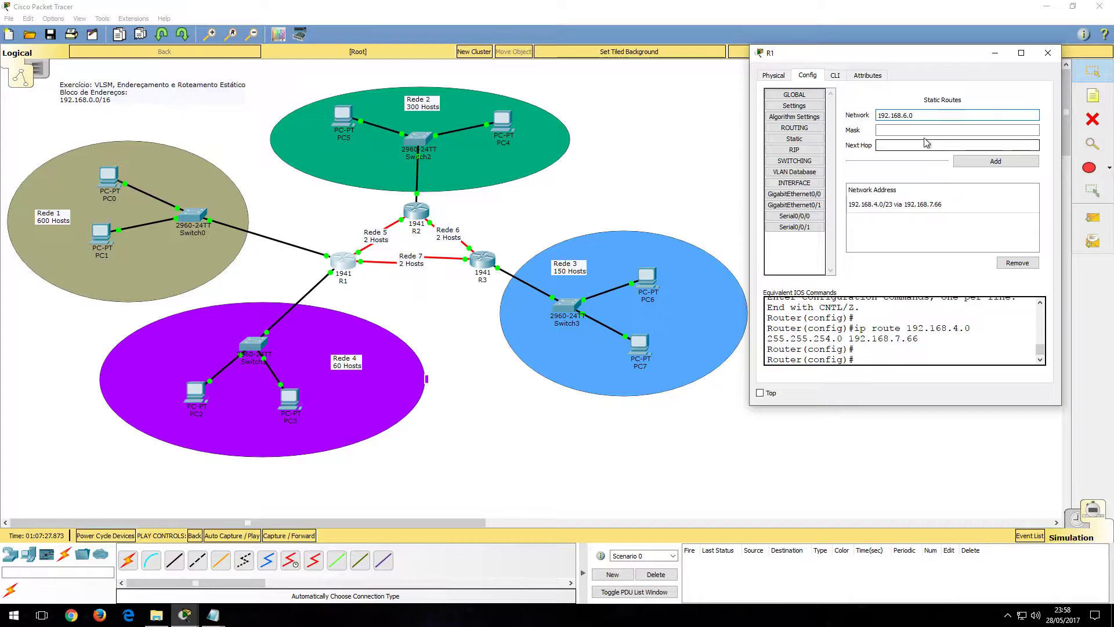
# Add R1's static route with mask 255.255.255.0 and next hop 192.168.7.74, and close the router's window.
pyautogui.click(926, 131)
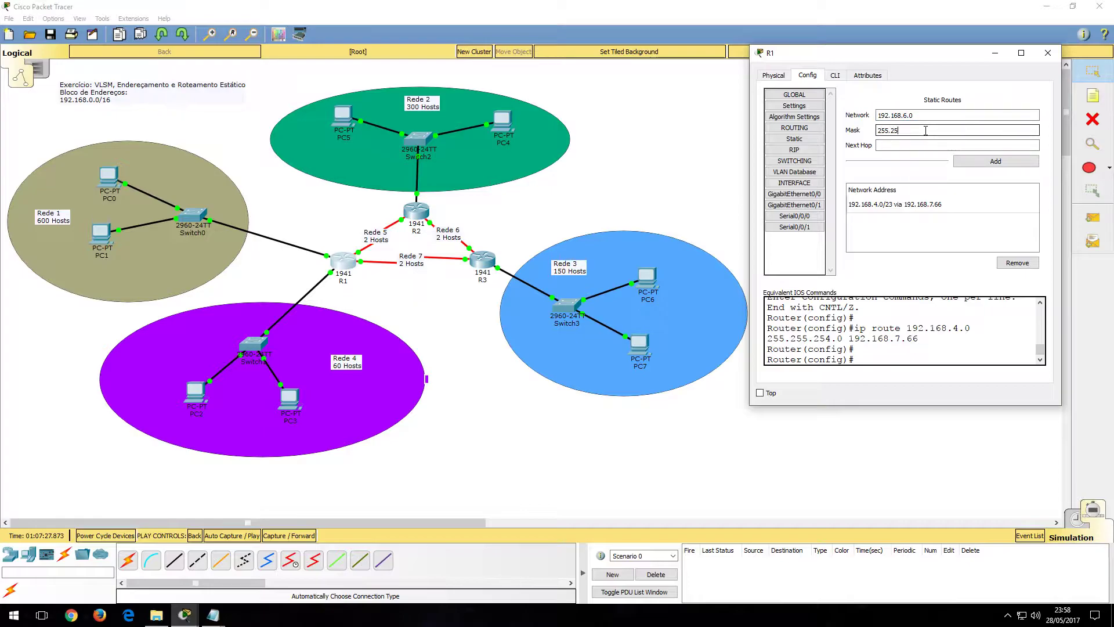
pyautogui.press('Tab')
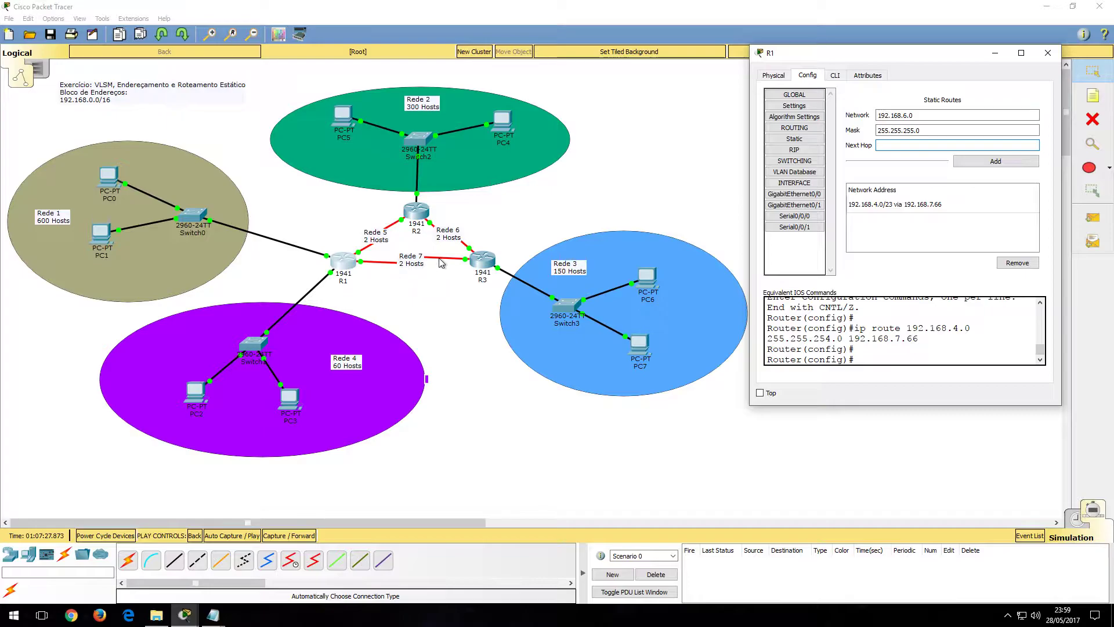
pyautogui.write('192.168.7.74')
pyautogui.click(996, 161)
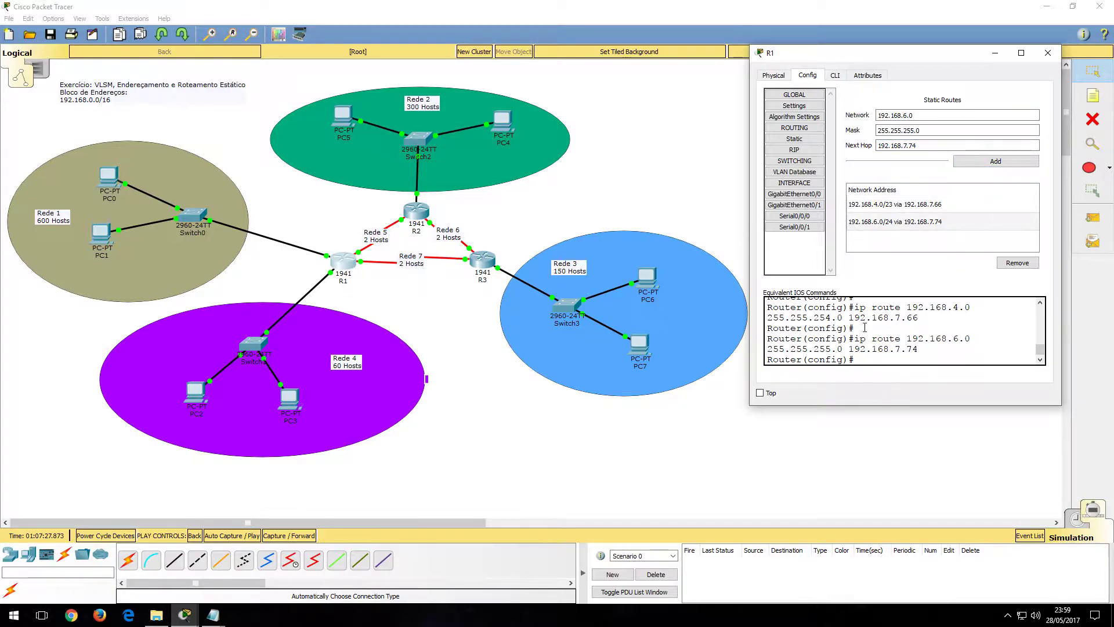
pyautogui.click(1048, 54)
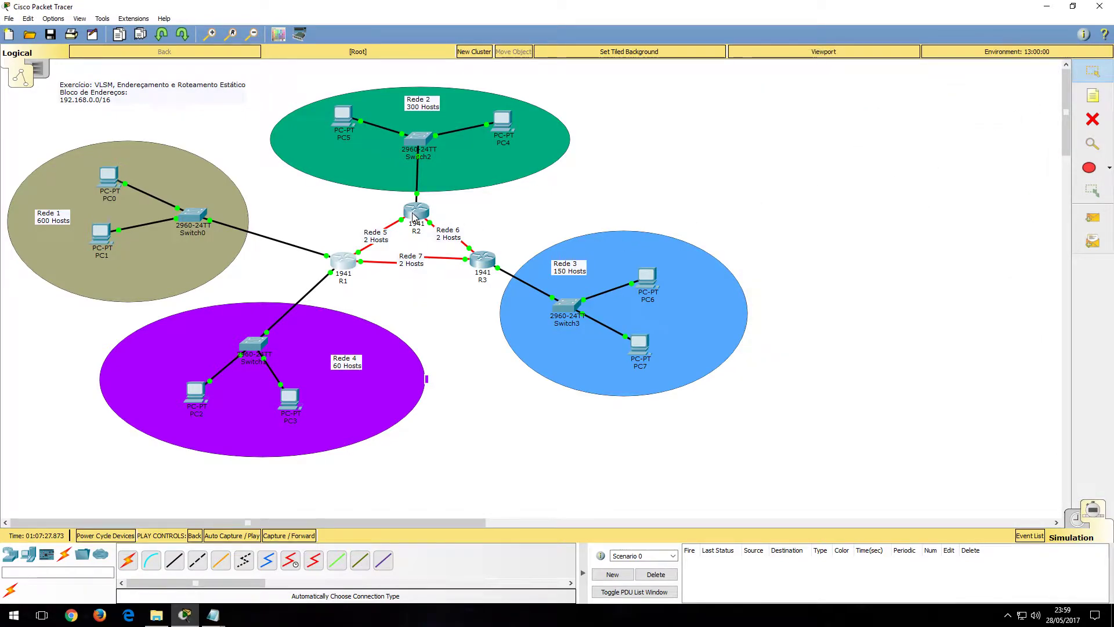
# Open R2's static route settings and enter destination network 192.168.7.0 with mask 255.255.255.192.
pyautogui.click(413, 216)
pyautogui.moveTo(556, 152); pyautogui.dragTo(754, 45)
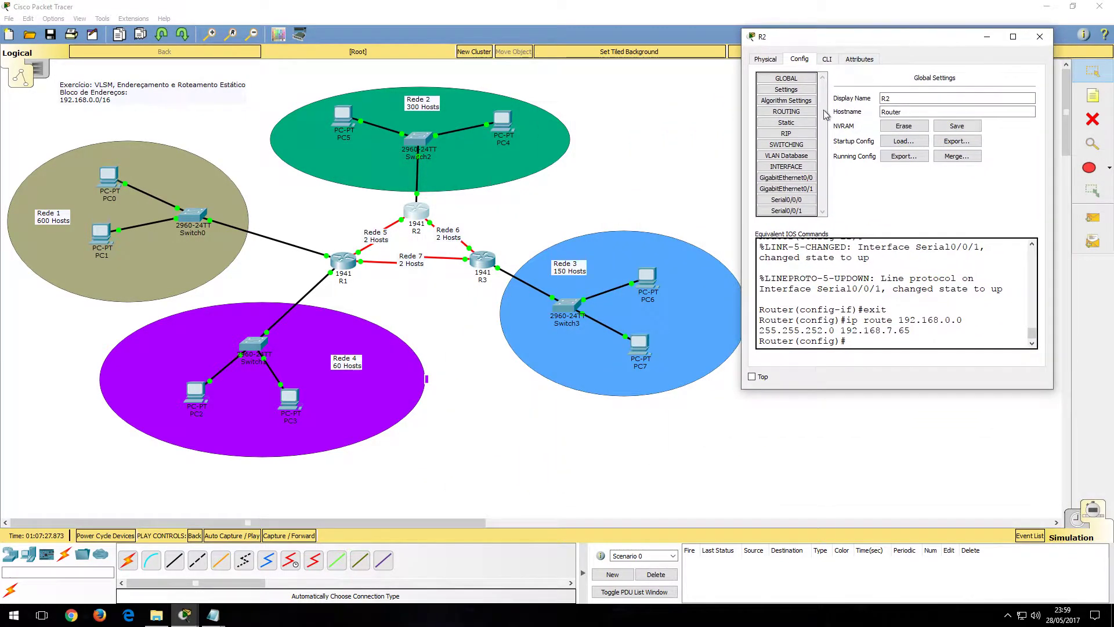
pyautogui.click(787, 122)
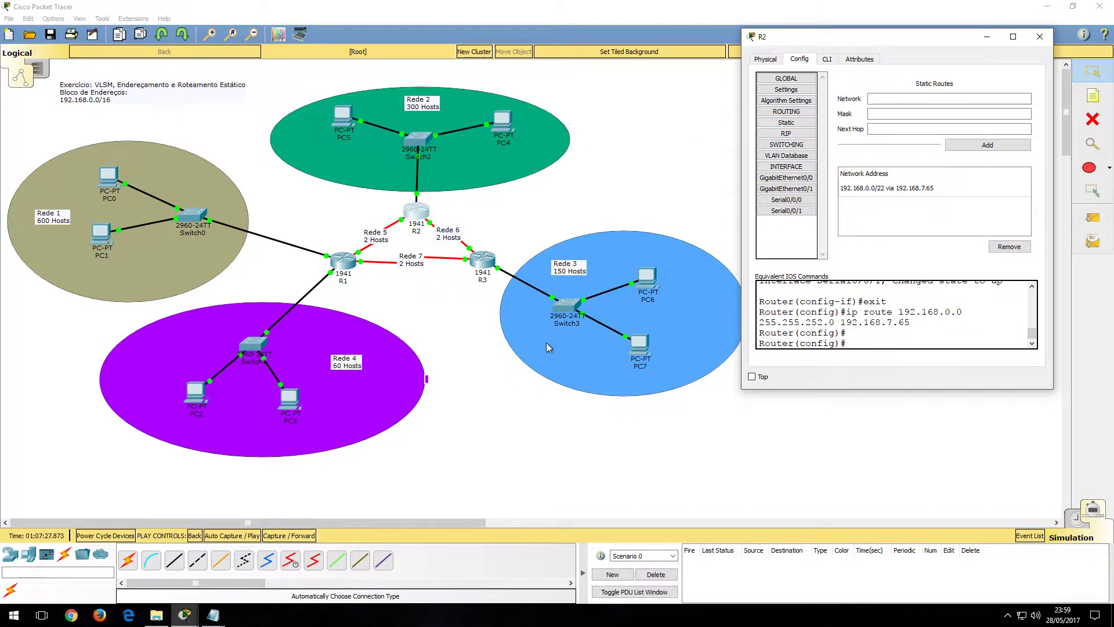
pyautogui.click(940, 99)
pyautogui.write('192.168.7.0')
pyautogui.click(934, 116)
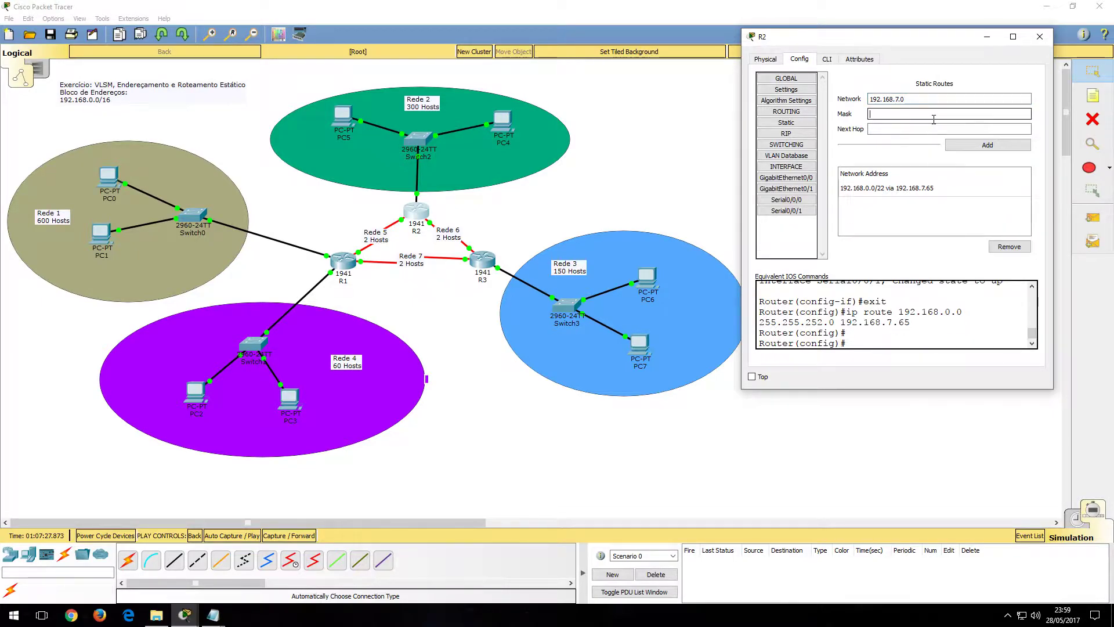
pyautogui.write('255.255.255.192')
# Check Rede 4's subnet mask in the Notepad address plan and copy it over to the route's mask on R2.
pyautogui.click(213, 615)
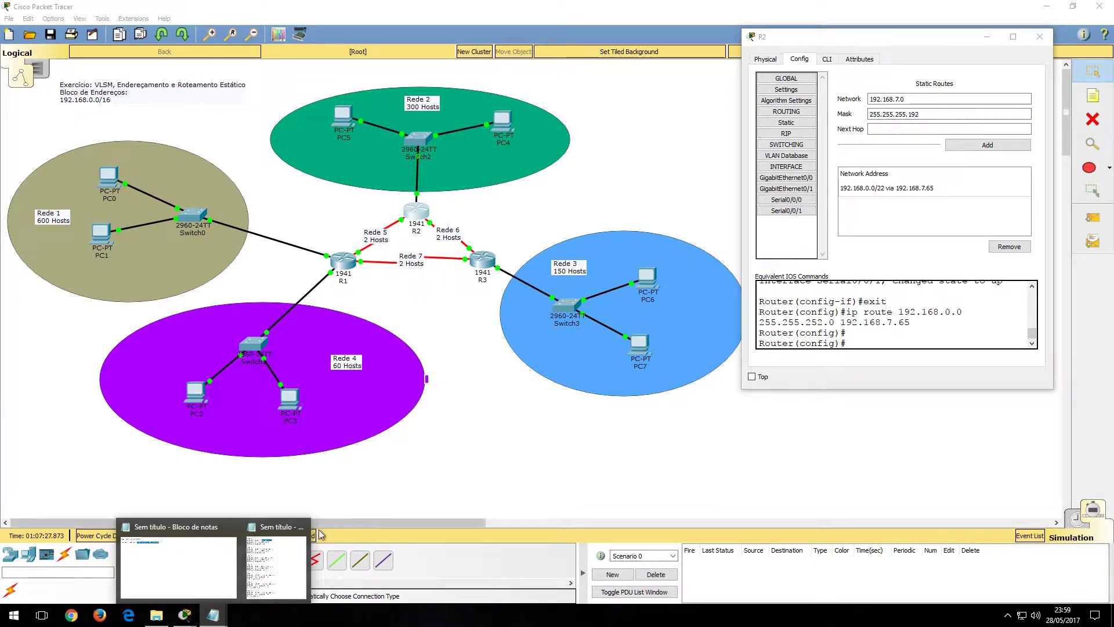
pyautogui.click(276, 560)
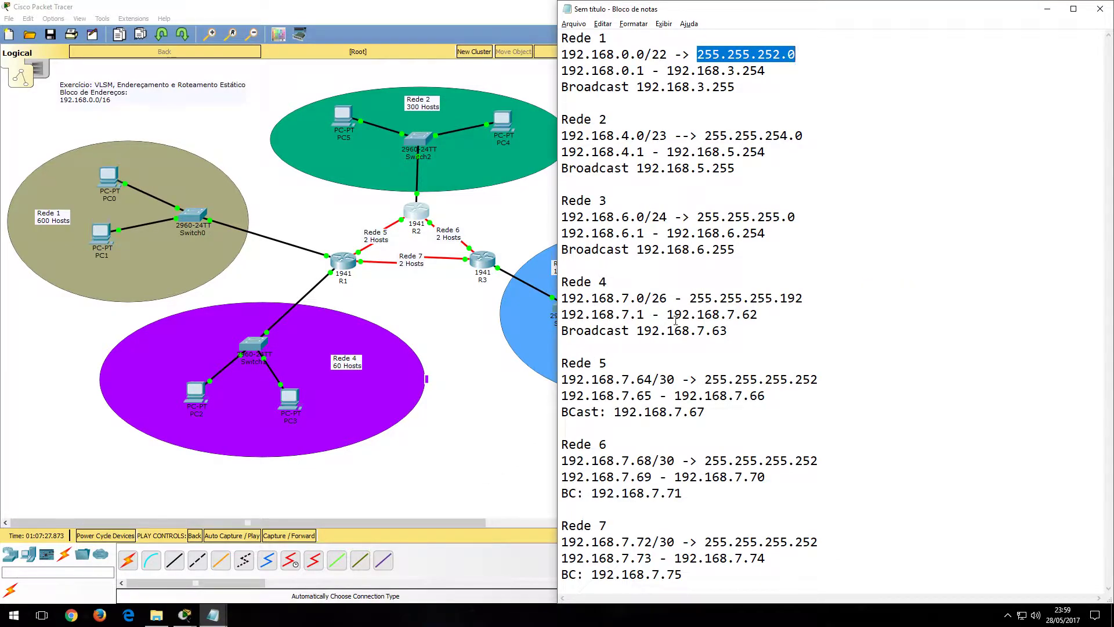
pyautogui.moveTo(803, 299); pyautogui.dragTo(691, 299)
pyautogui.hotkey('ctrl', 'c')
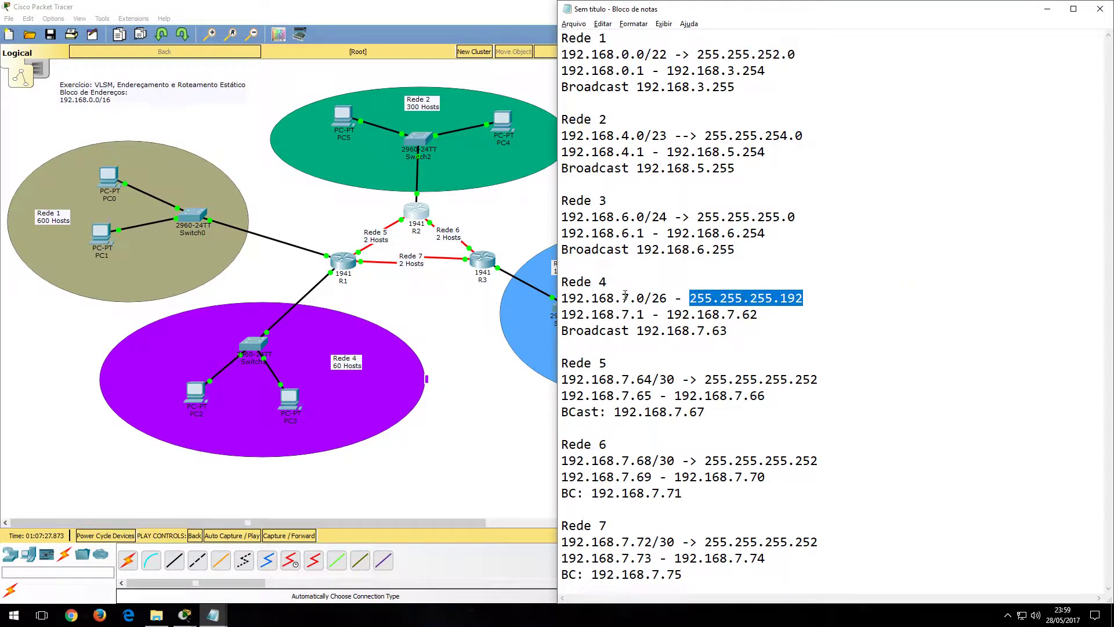
pyautogui.hotkey('alt', 'Tab')
pyautogui.hotkey('ctrl', 'v')
# Set the next hop to 192.168.7.65 and add the static route to Rede 4 on R2.
pyautogui.click(894, 129)
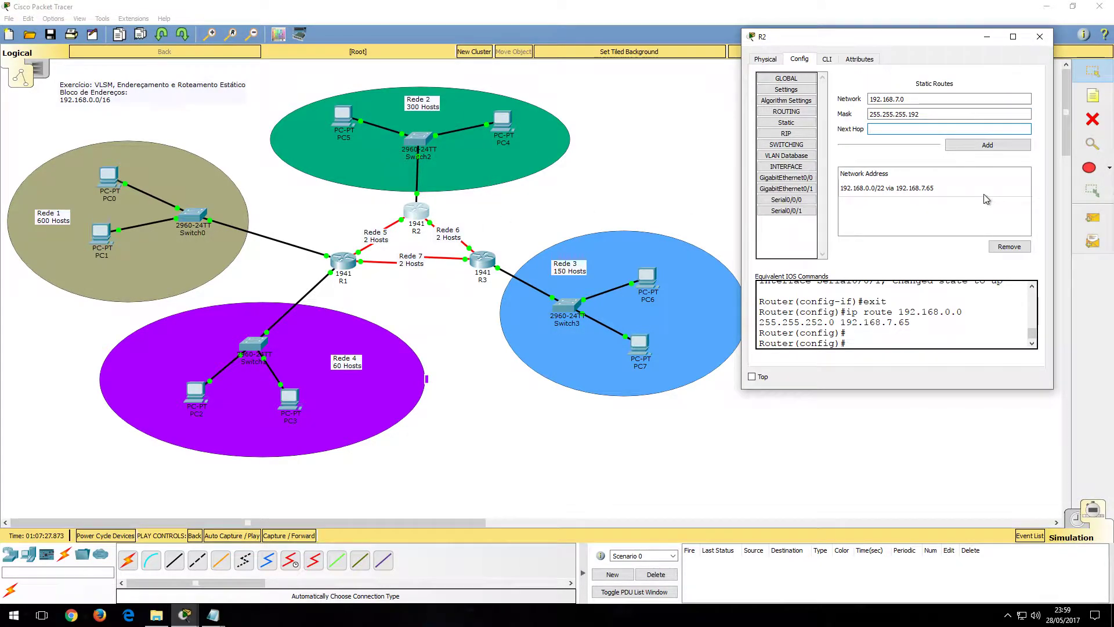
pyautogui.write('192.168.7.65')
pyautogui.click(1005, 145)
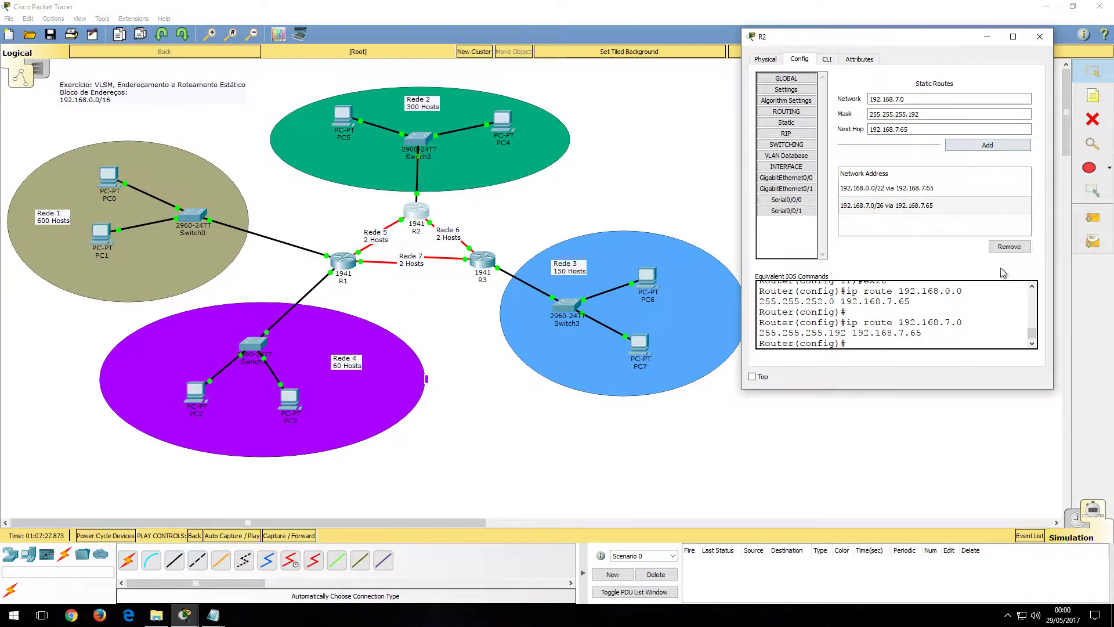
# Close R2's window and reopen its static route settings beside the topology.
pyautogui.click(1039, 38)
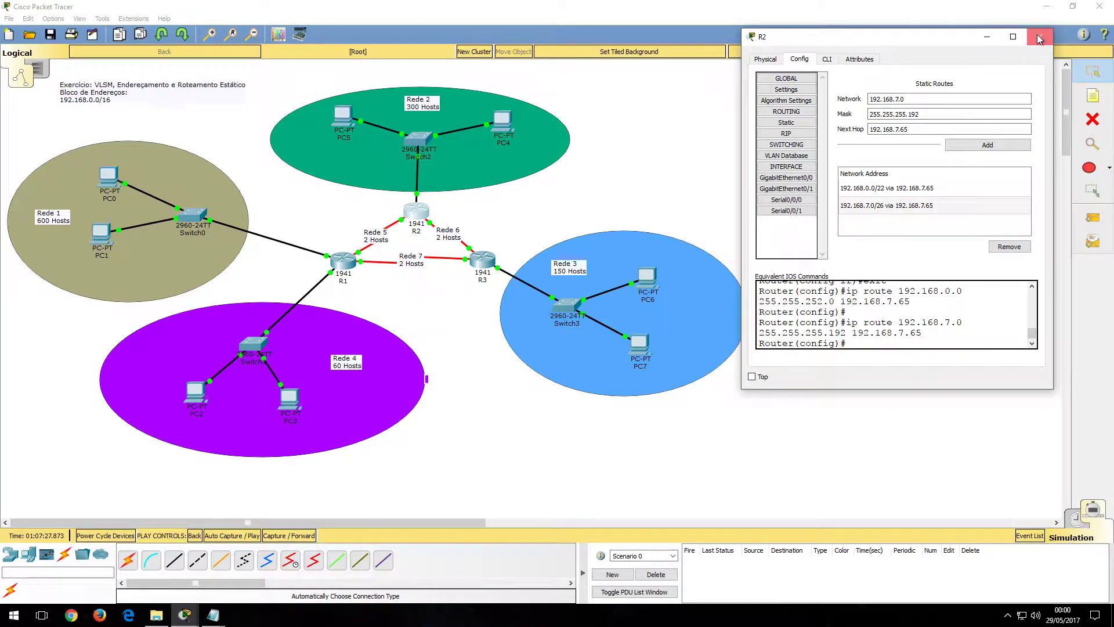
pyautogui.click(423, 219)
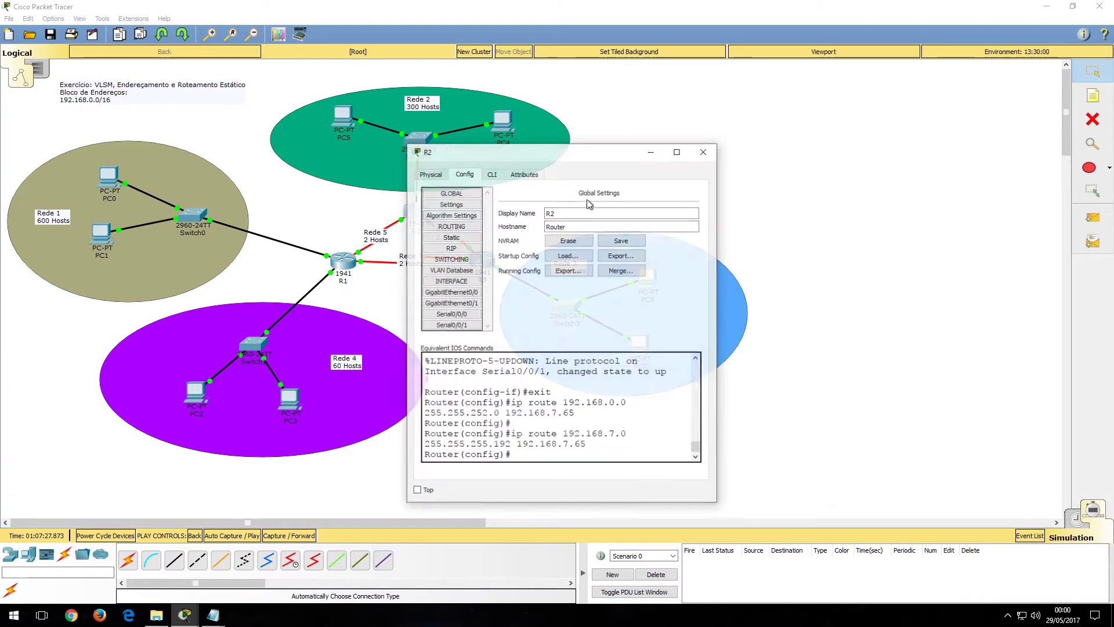
pyautogui.click(450, 239)
pyautogui.moveTo(600, 155); pyautogui.dragTo(949, 45)
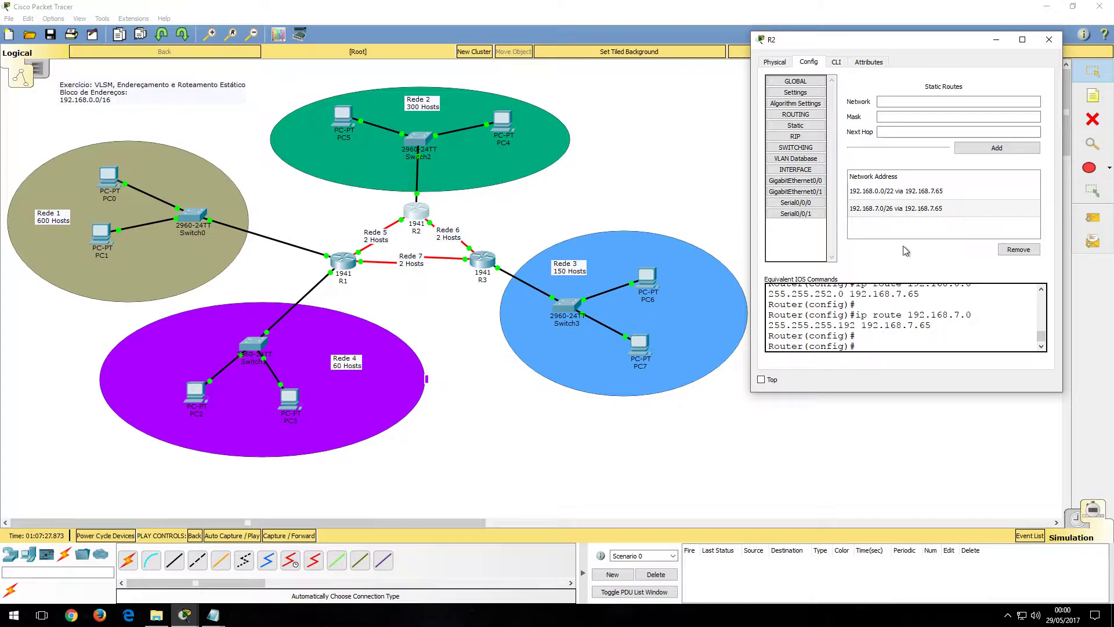
# Enter Rede 3's address 192.168.6.0 as the route's destination network on R2, checking it in the Notepad address plan.
pyautogui.click(904, 101)
pyautogui.write('192.168.')
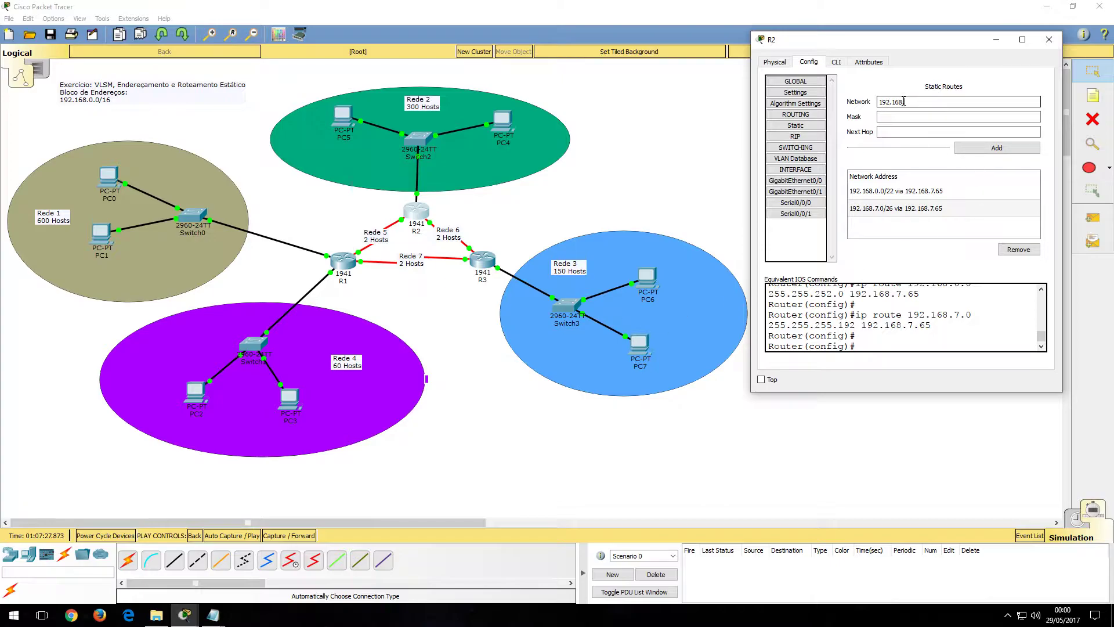
pyautogui.click(213, 615)
pyautogui.click(295, 566)
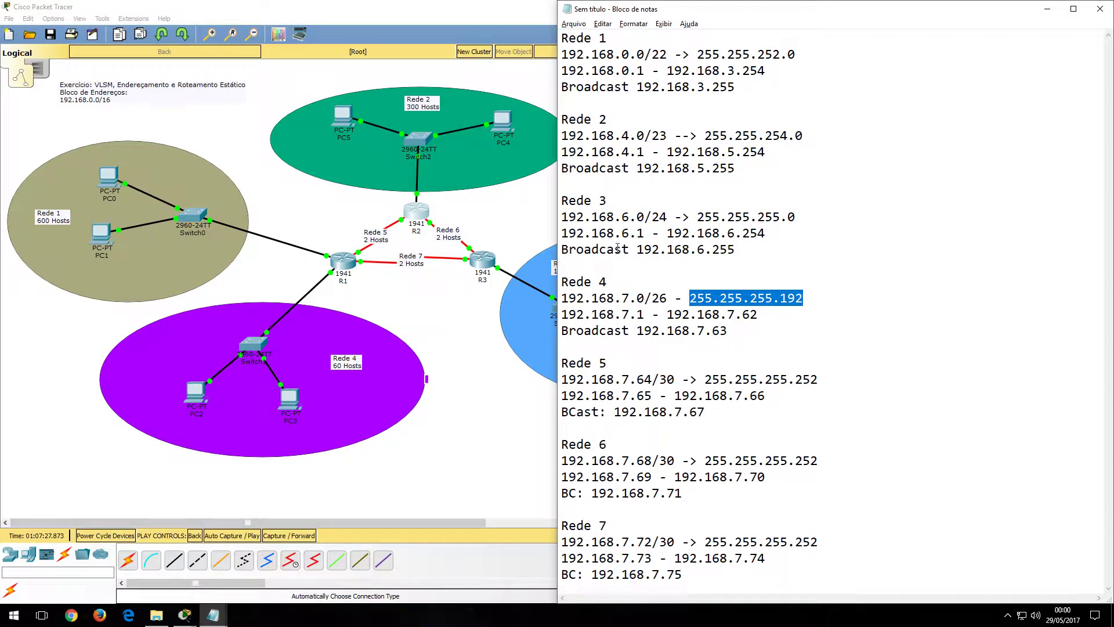
pyautogui.click(635, 223)
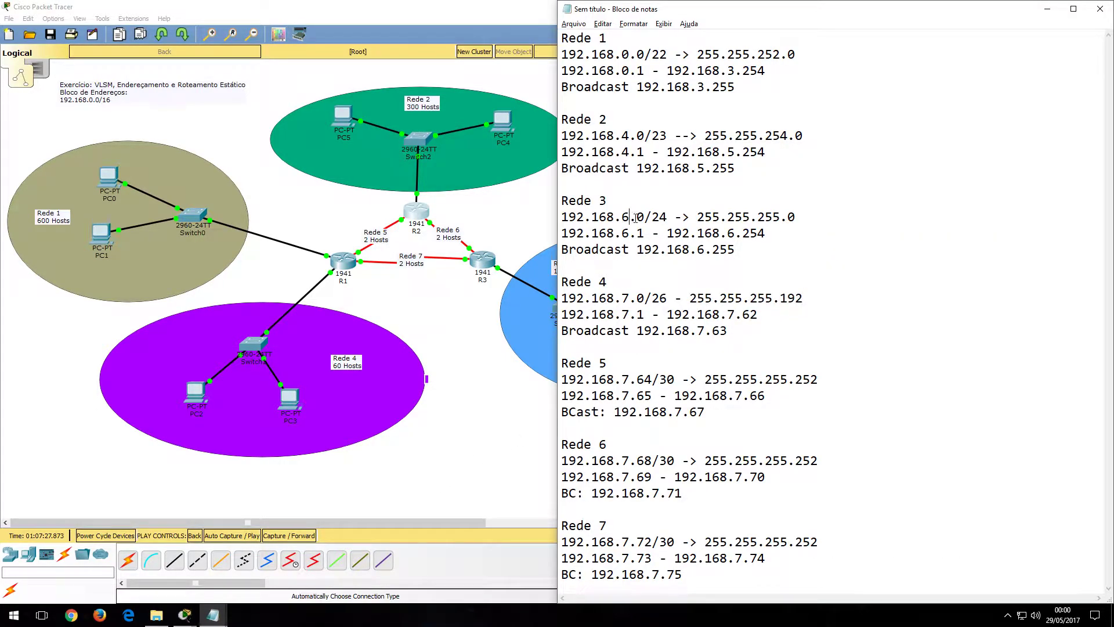
pyautogui.click(213, 614)
pyautogui.click(184, 614)
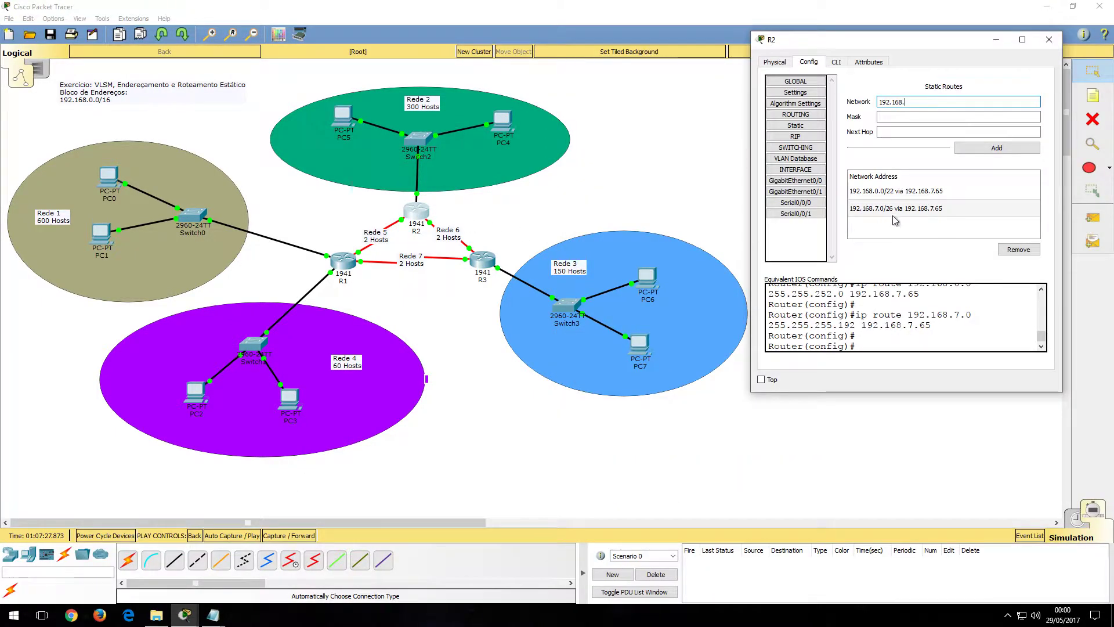
pyautogui.write('6.0')
# Add R2's route to Rede 3 with mask 255.255.255.0 and next hop 192.168.7.70, and close the router's window.
pyautogui.click(908, 117)
pyautogui.write('255.25')
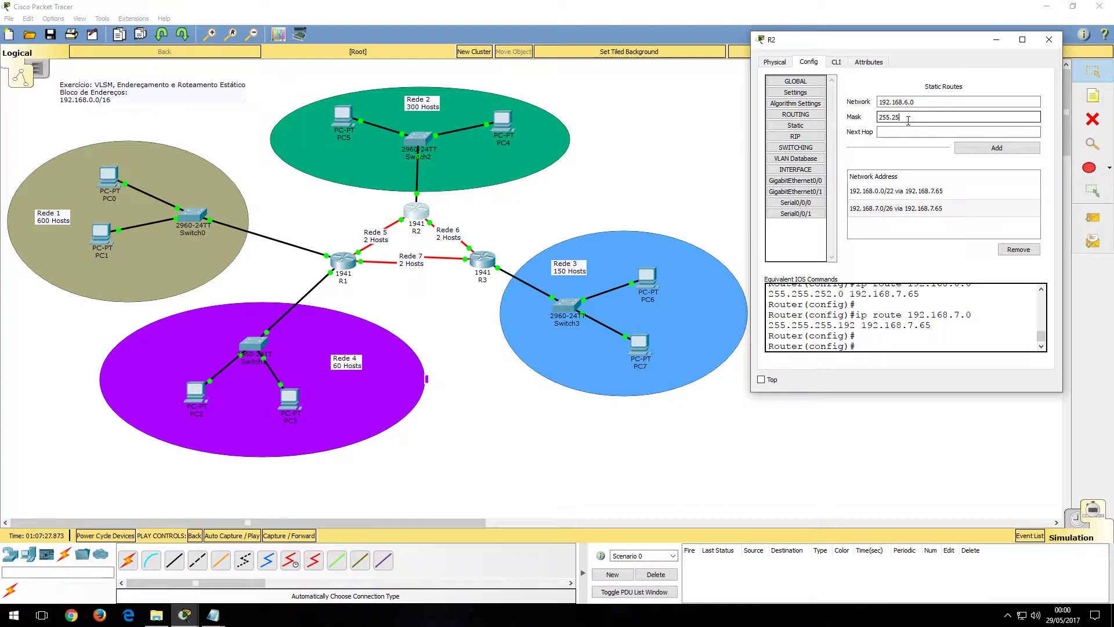
pyautogui.write('5.255.0')
pyautogui.click(897, 134)
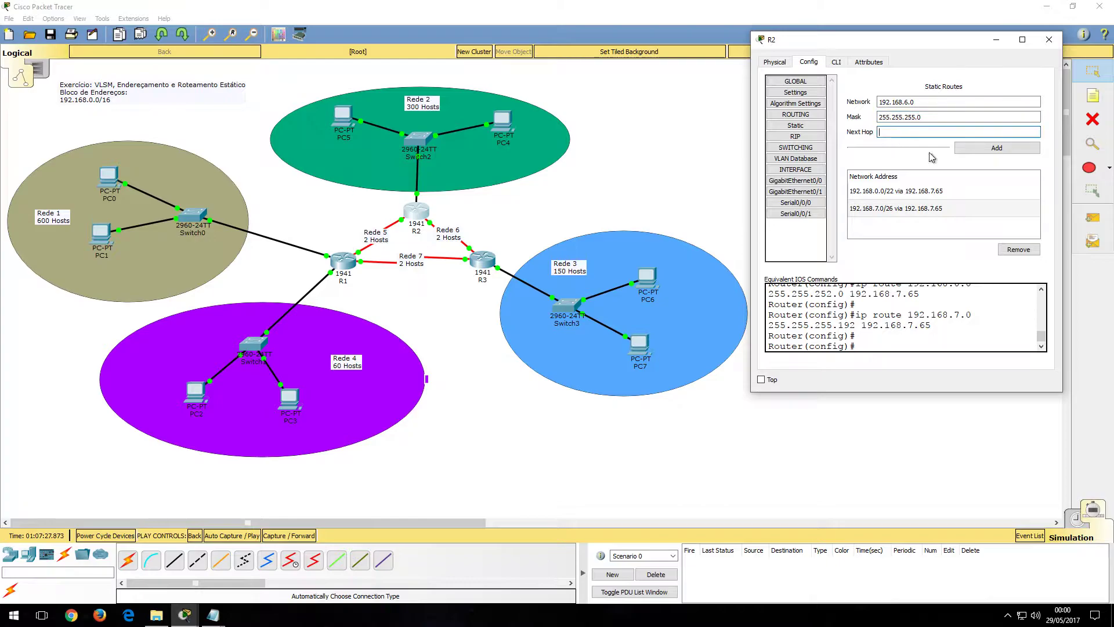
pyautogui.write('192.168.7.')
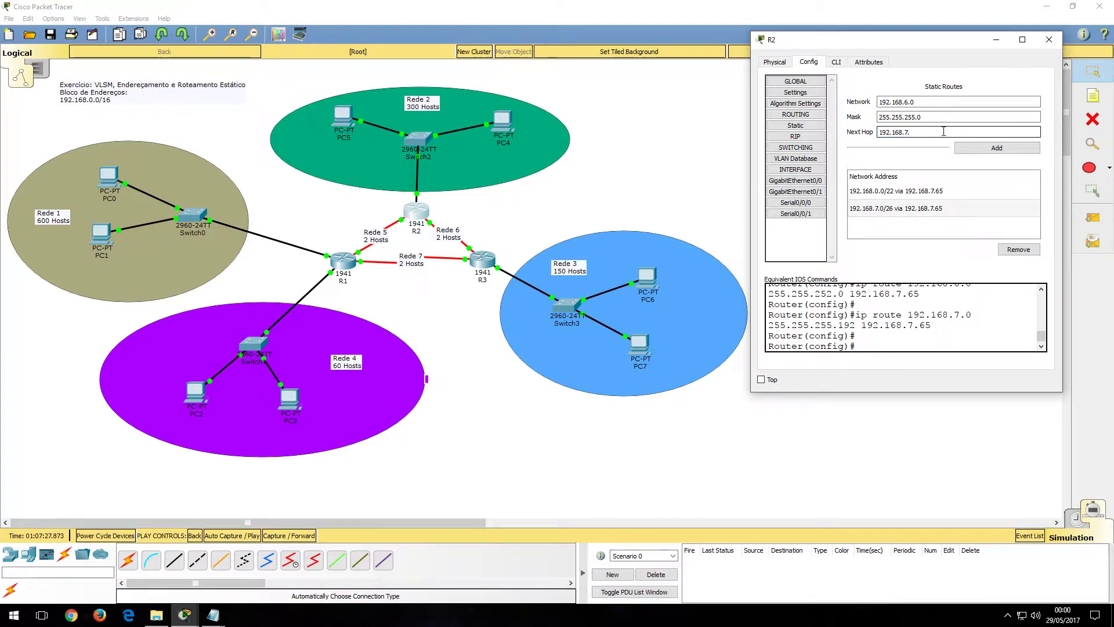
pyautogui.write('70')
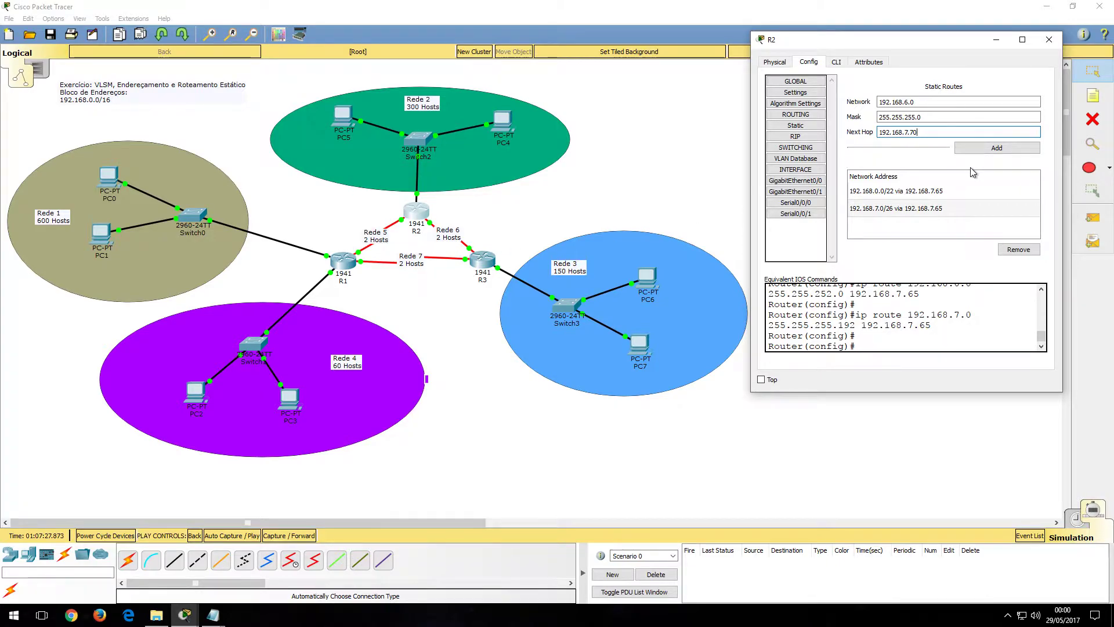
pyautogui.click(981, 150)
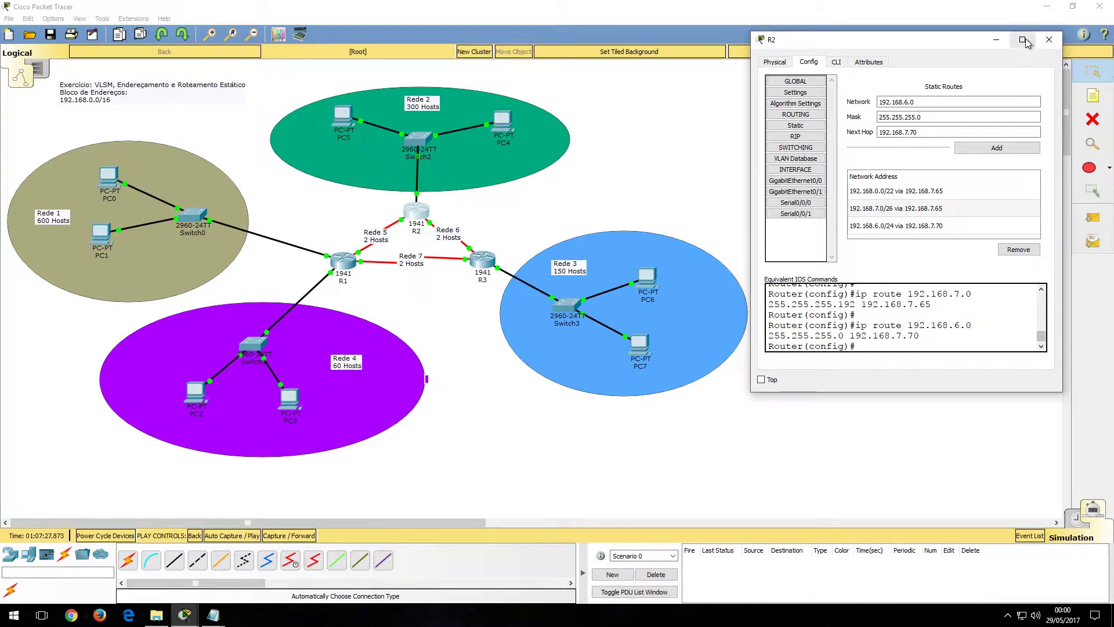
pyautogui.click(1057, 41)
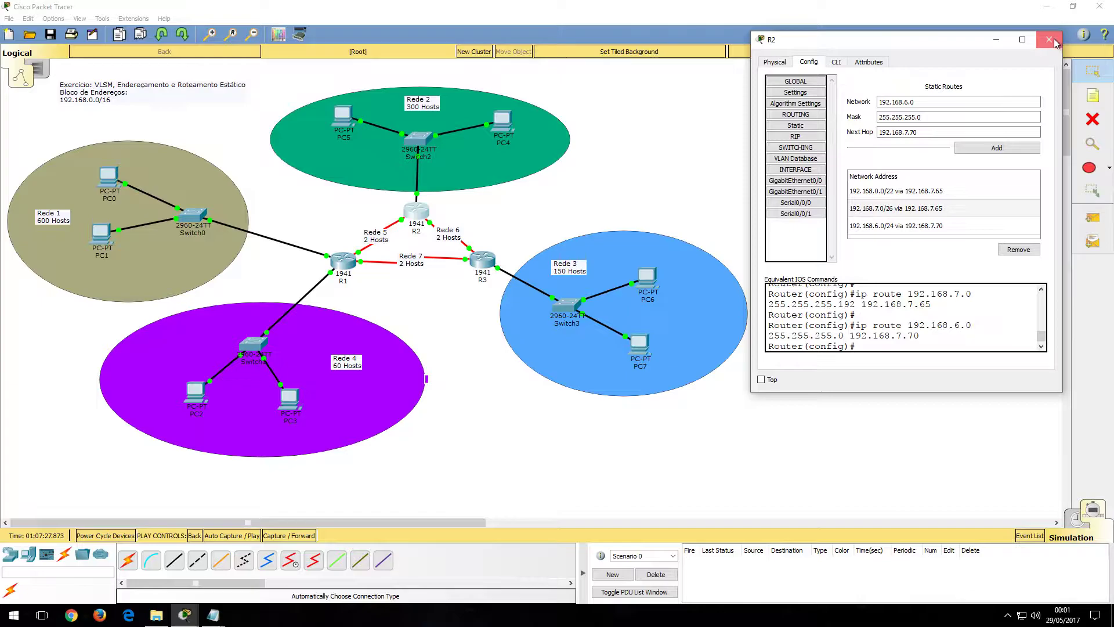
pyautogui.click(1055, 41)
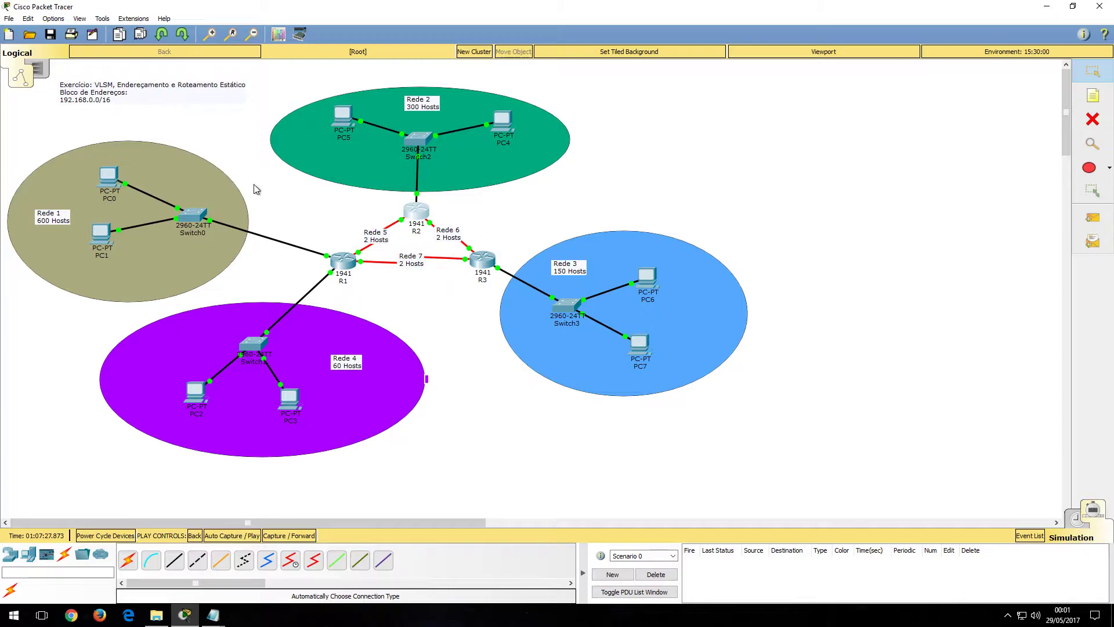
# Add a static route on R3 to network 192.168.0.0 with mask 255.255.252.0 and next hop 192.168.7.73.
pyautogui.click(485, 260)
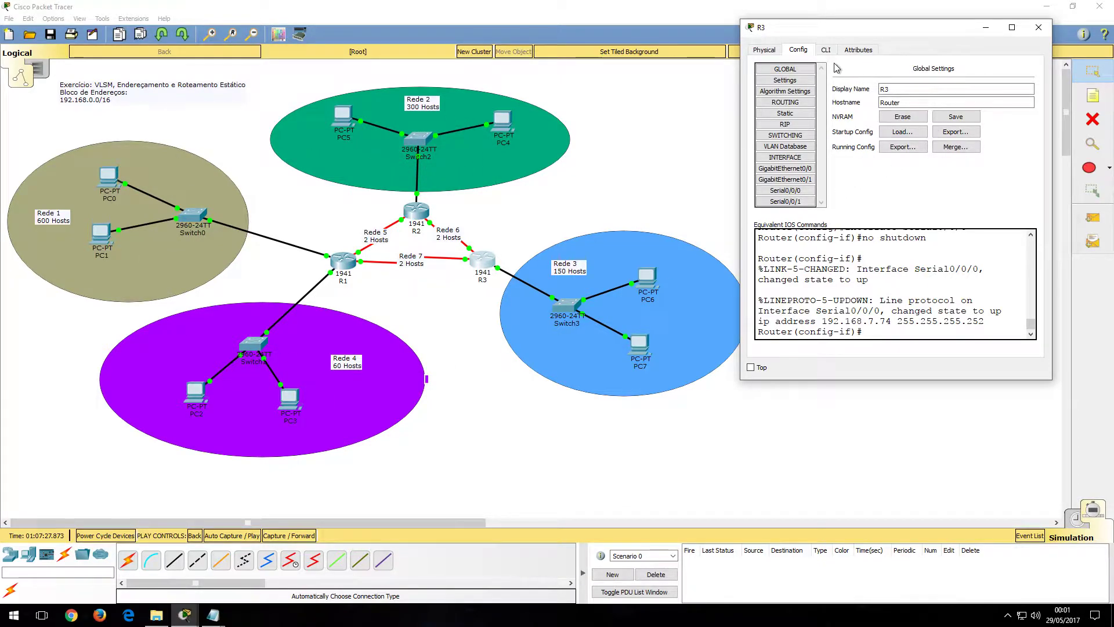
pyautogui.click(903, 90)
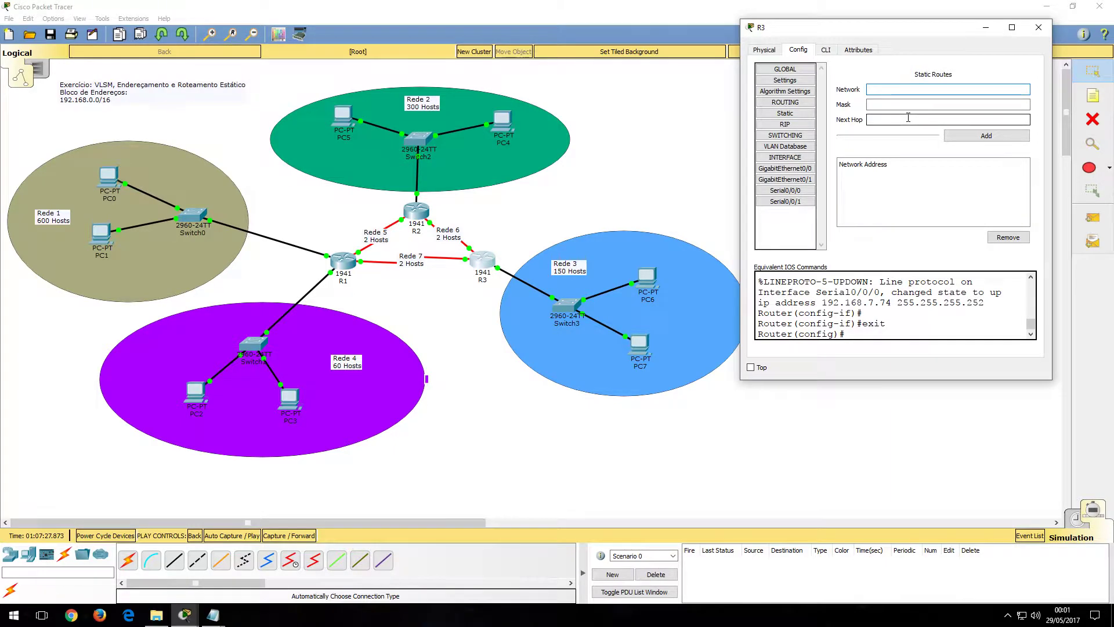
pyautogui.write('192.168.0.0')
pyautogui.click(905, 108)
pyautogui.write('255.255.252.0')
pyautogui.click(897, 120)
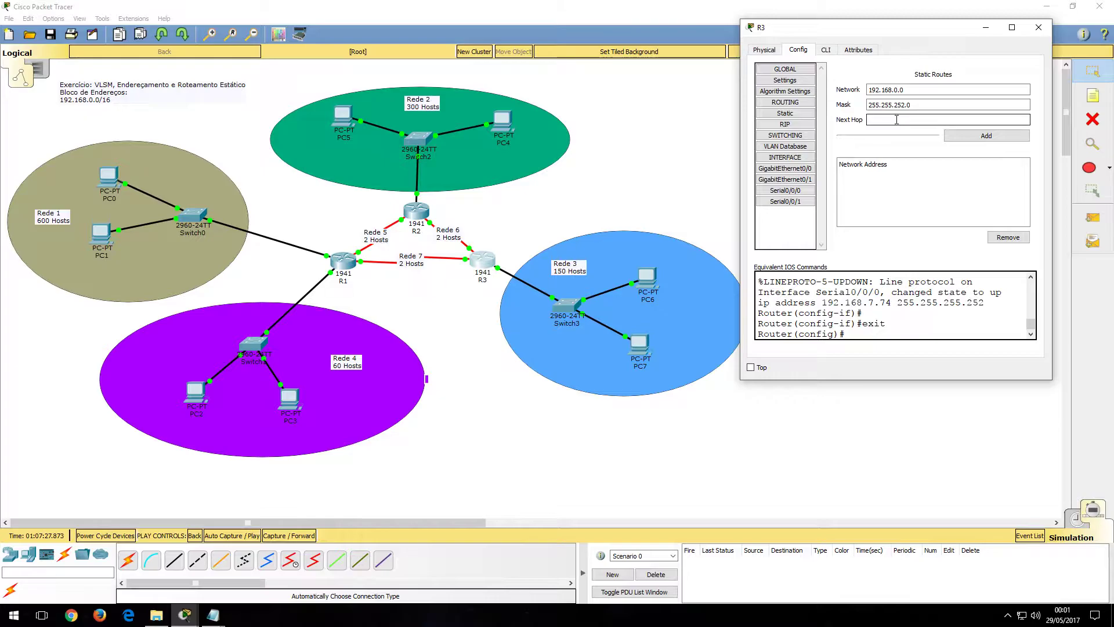
pyautogui.write('192.168.7.73')
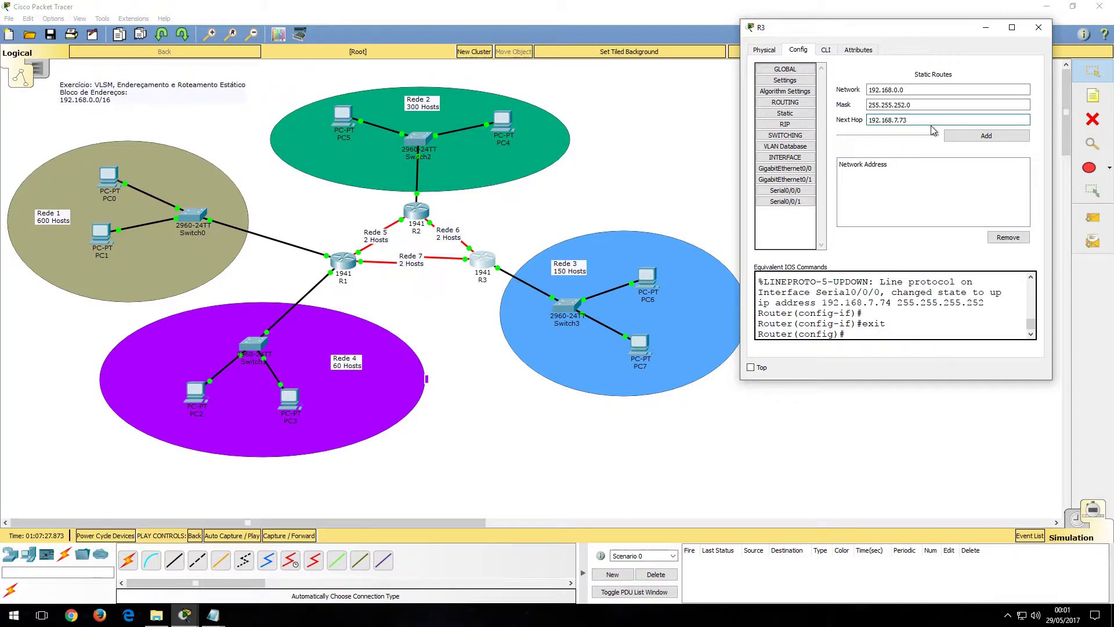
pyautogui.click(981, 135)
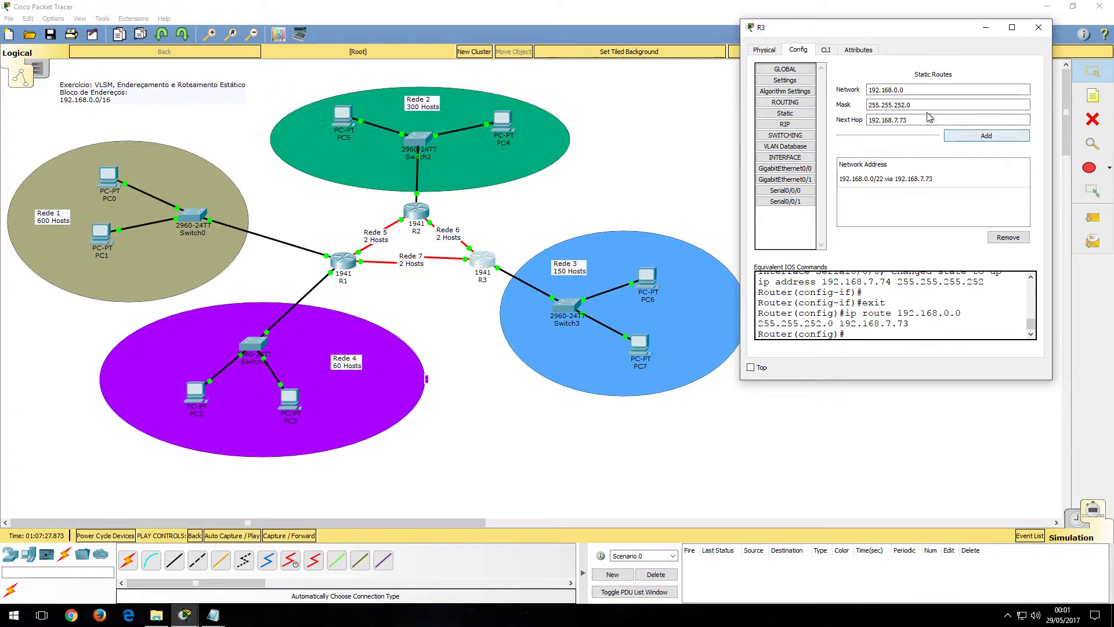
# Add a static route on R3 to network 192.168.7.0 with mask 255.255.255.192, keeping the same next hop.
pyautogui.click(899, 90)
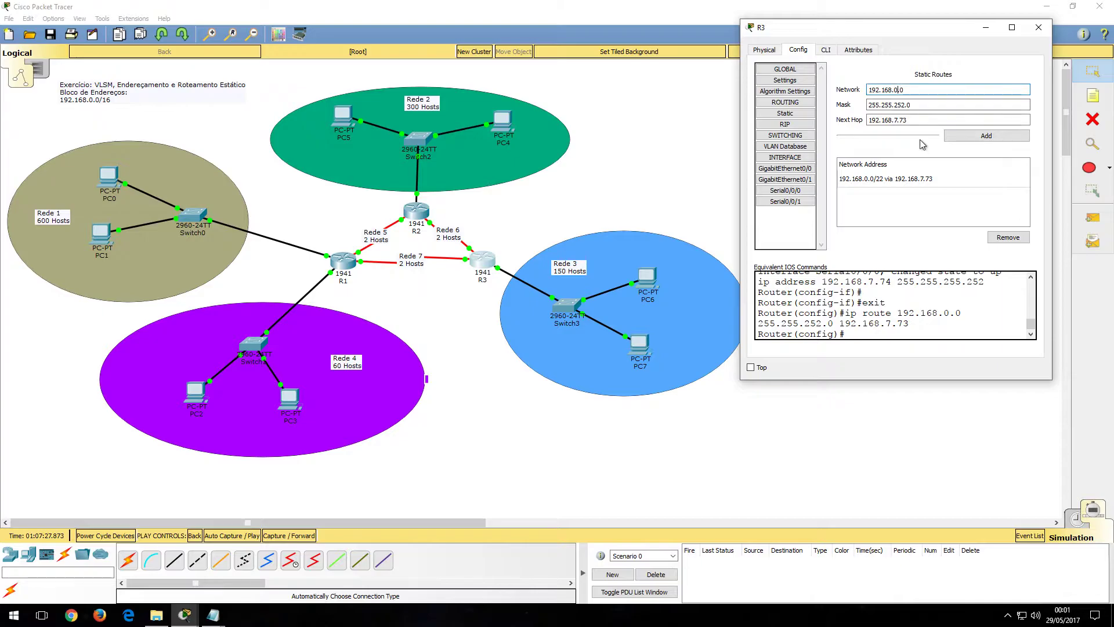
pyautogui.press('BackSpace')
pyautogui.press('BackSpace')
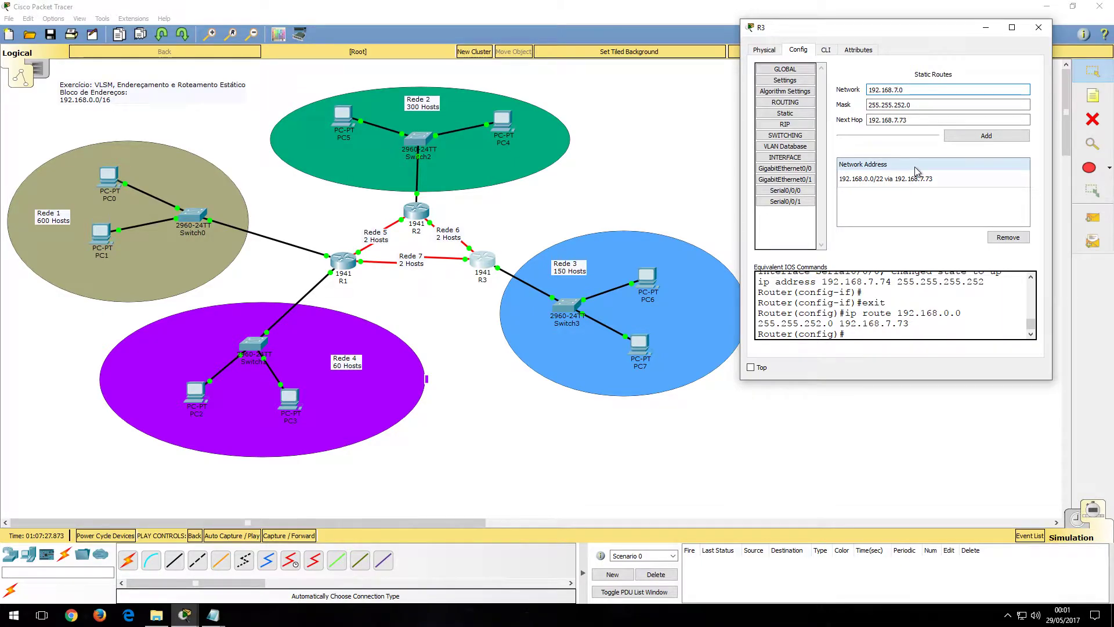
pyautogui.write('7.')
pyautogui.press('Tab')
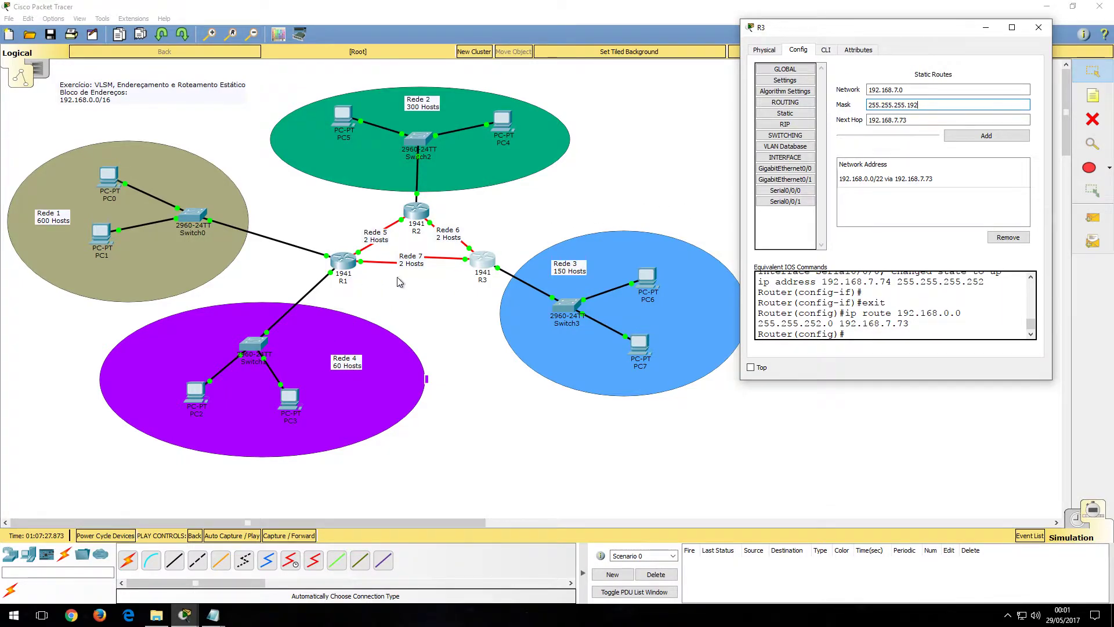
pyautogui.click(991, 138)
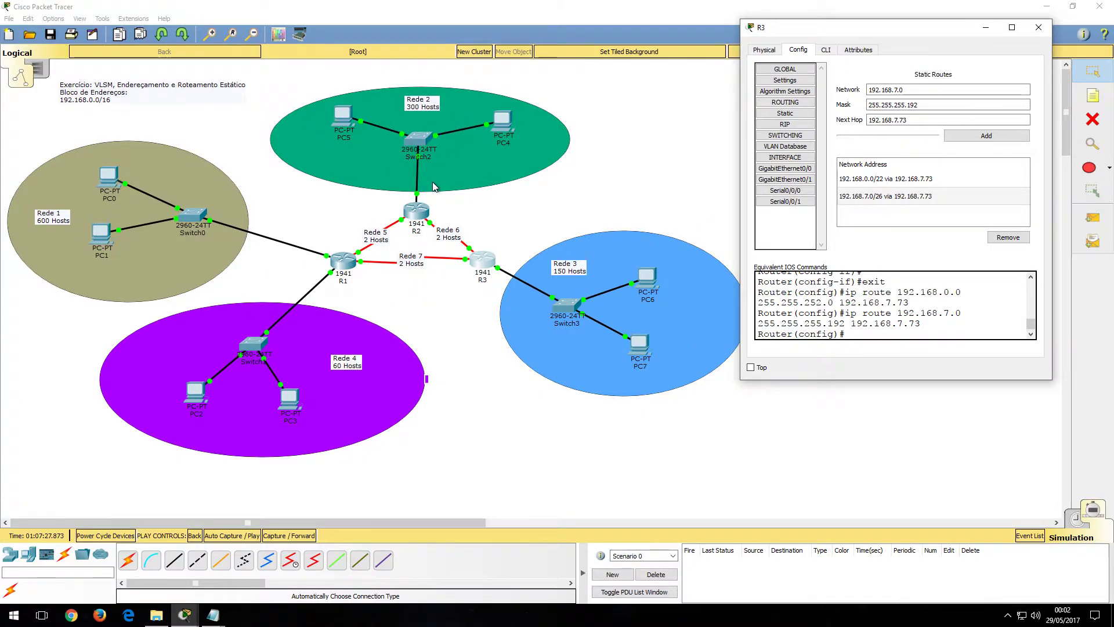
# Add R3's static route to 192.168.4.0 with mask 255.255.254.0 and next hop 192.168.7.69, and close the router's window.
pyautogui.click(886, 89)
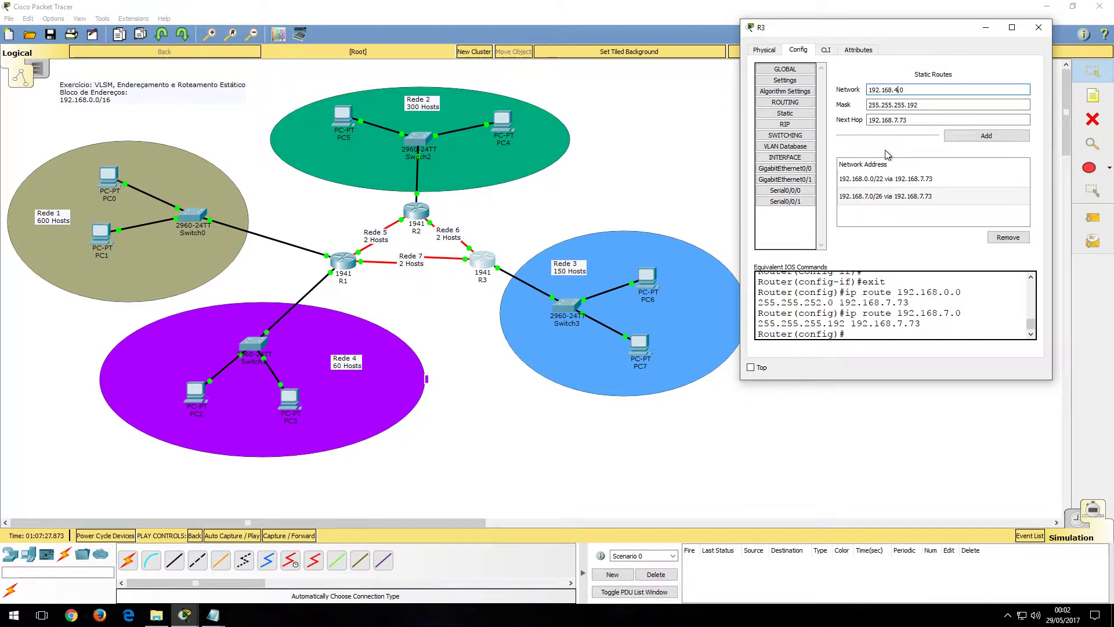
pyautogui.moveTo(910, 105); pyautogui.dragTo(944, 118)
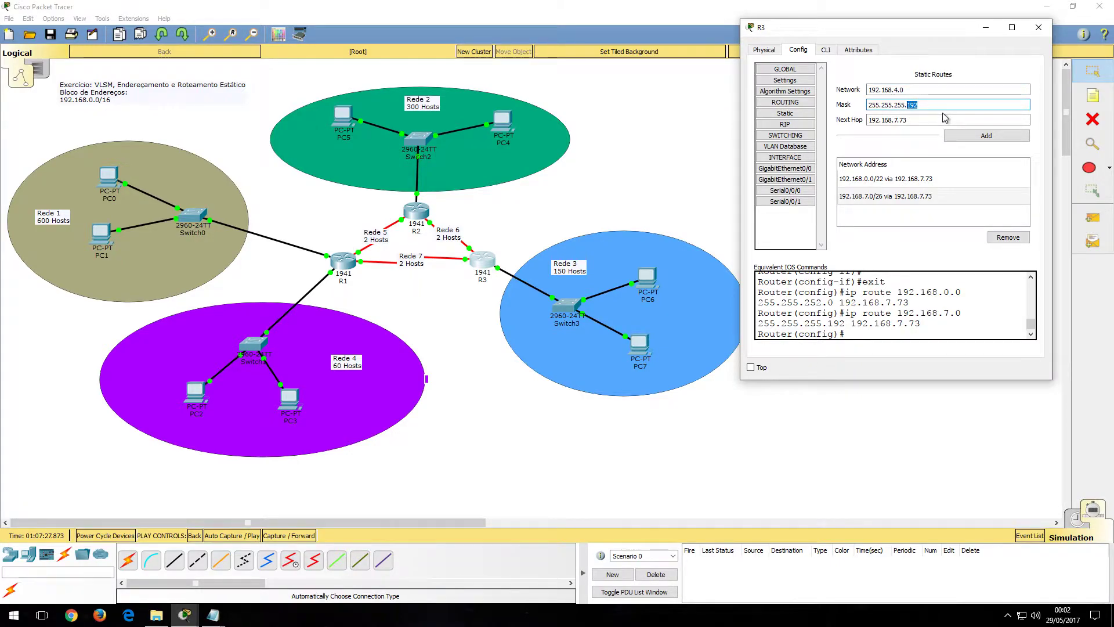
pyautogui.press('BackSpace')
pyautogui.write('4')
pyautogui.click(913, 120)
pyautogui.moveTo(913, 120); pyautogui.dragTo(898, 122)
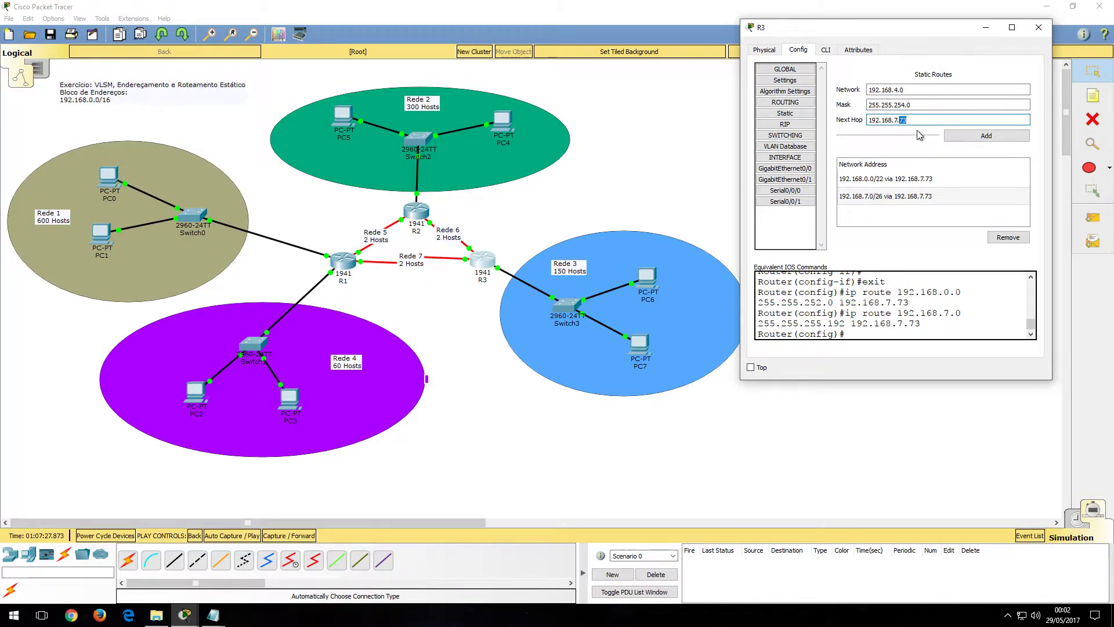
pyautogui.write('69')
pyautogui.click(987, 136)
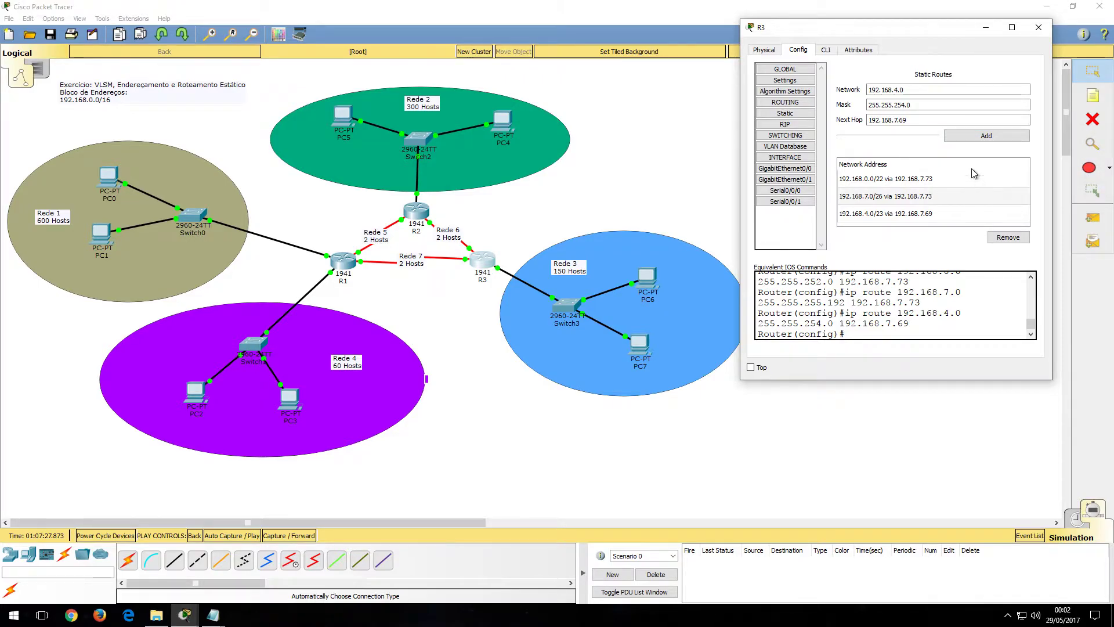
pyautogui.click(1039, 28)
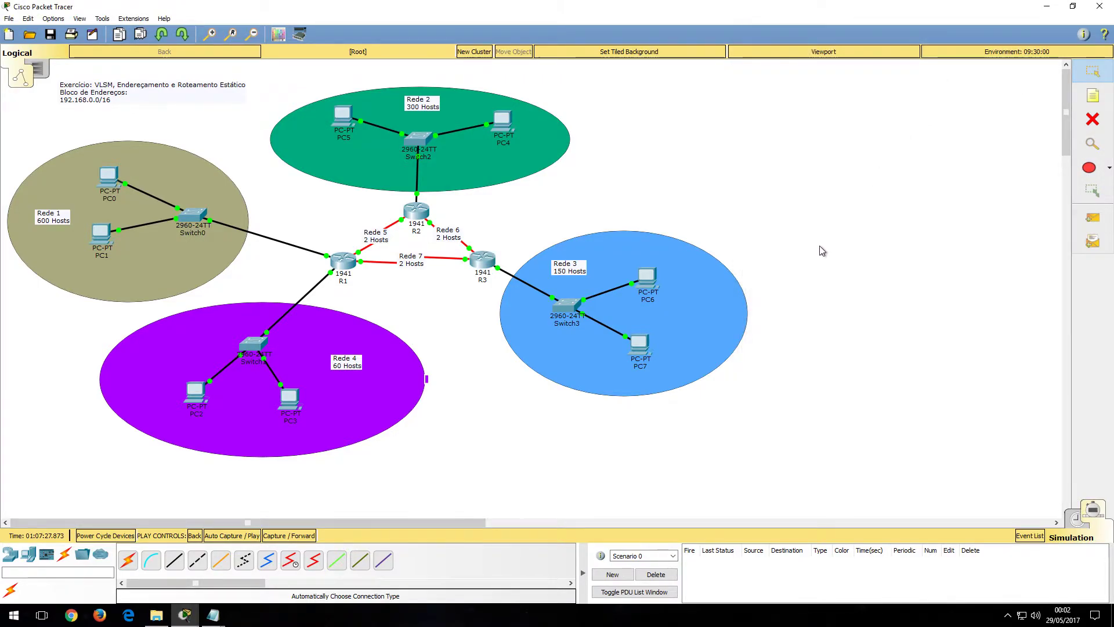
# Send a simple PDU from PC0 to PC5 and switch the simulation to Realtime mode.
pyautogui.click(1093, 218)
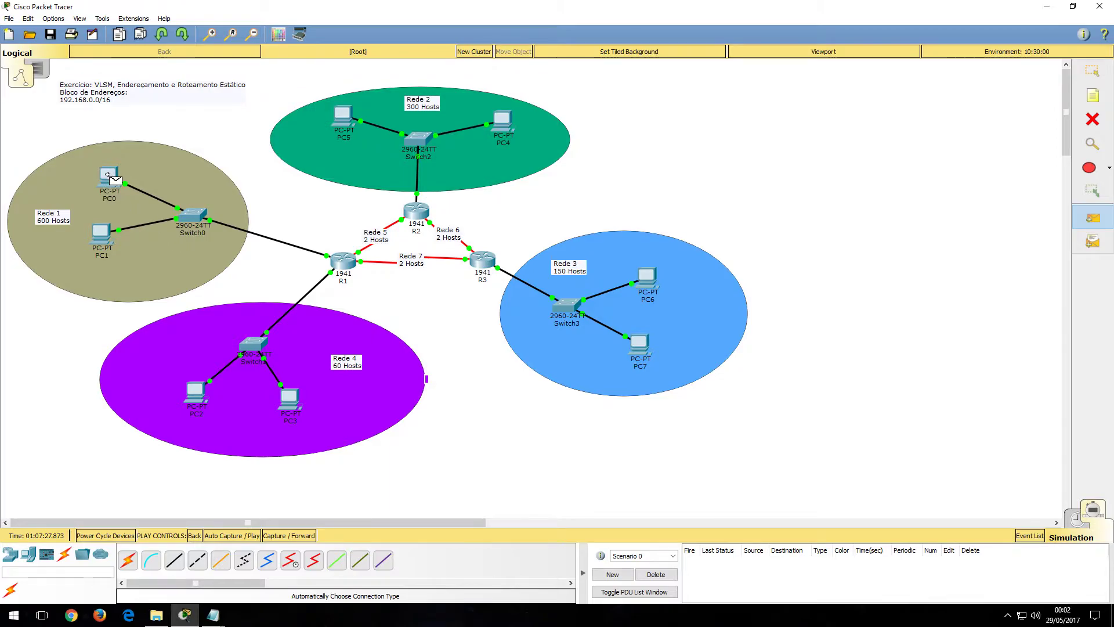
pyautogui.click(111, 179)
pyautogui.click(343, 117)
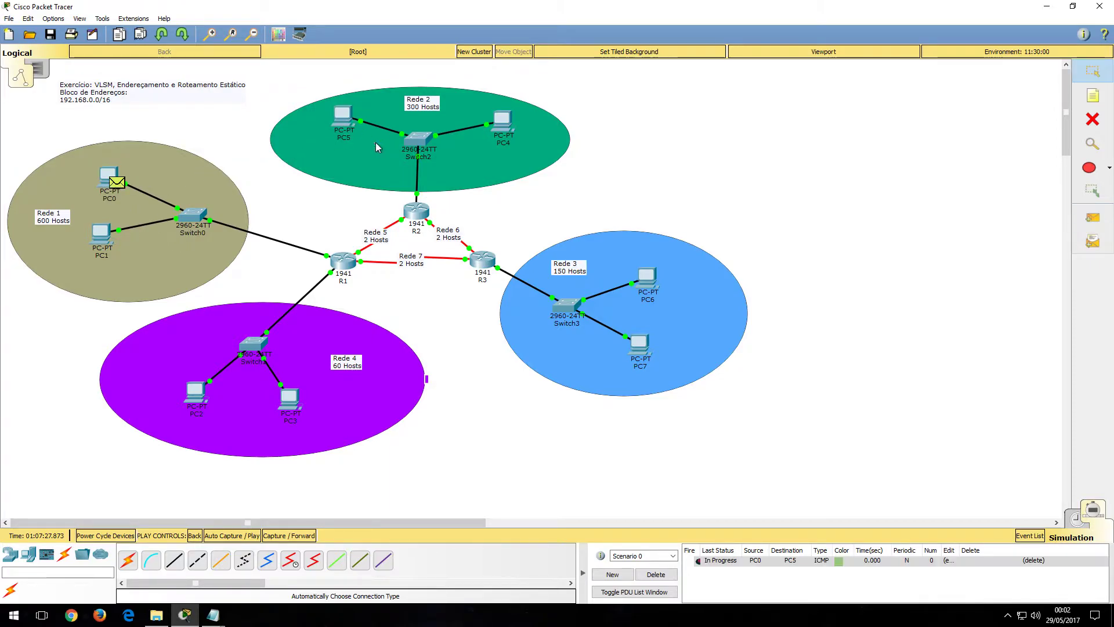
pyautogui.click(1077, 519)
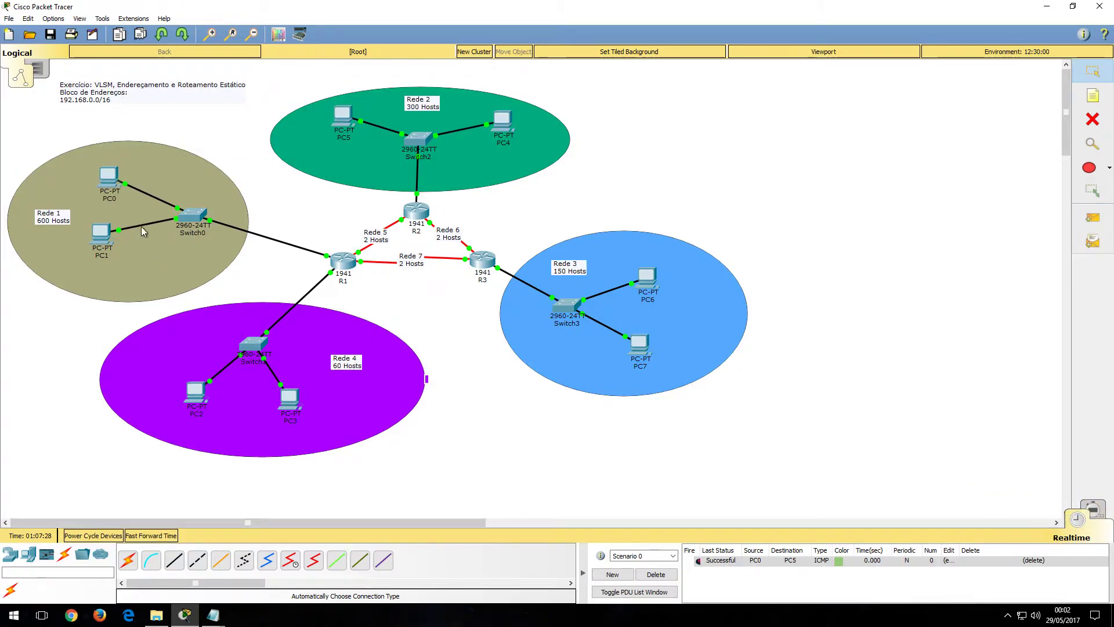
# Send a second simple PDU from PC0 in Rede 1 to PC5 in Rede 2.
pyautogui.press('p')
pyautogui.click(111, 178)
pyautogui.click(344, 117)
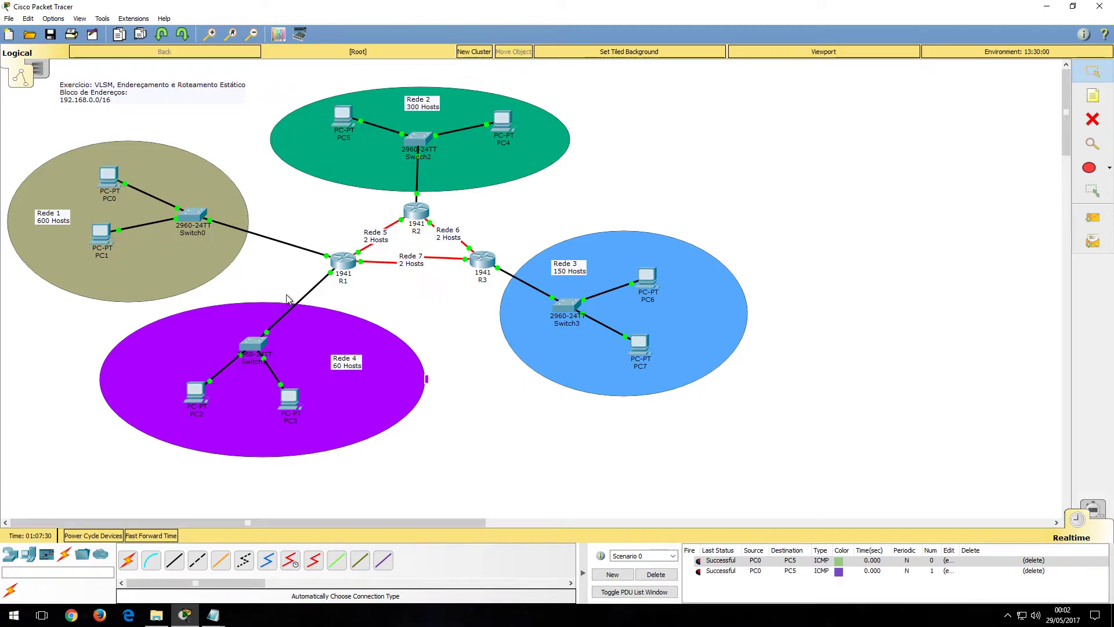
# Send simple PDUs from PC1 to PC6 and from PC7 to PC3.
pyautogui.press('p')
pyautogui.click(102, 233)
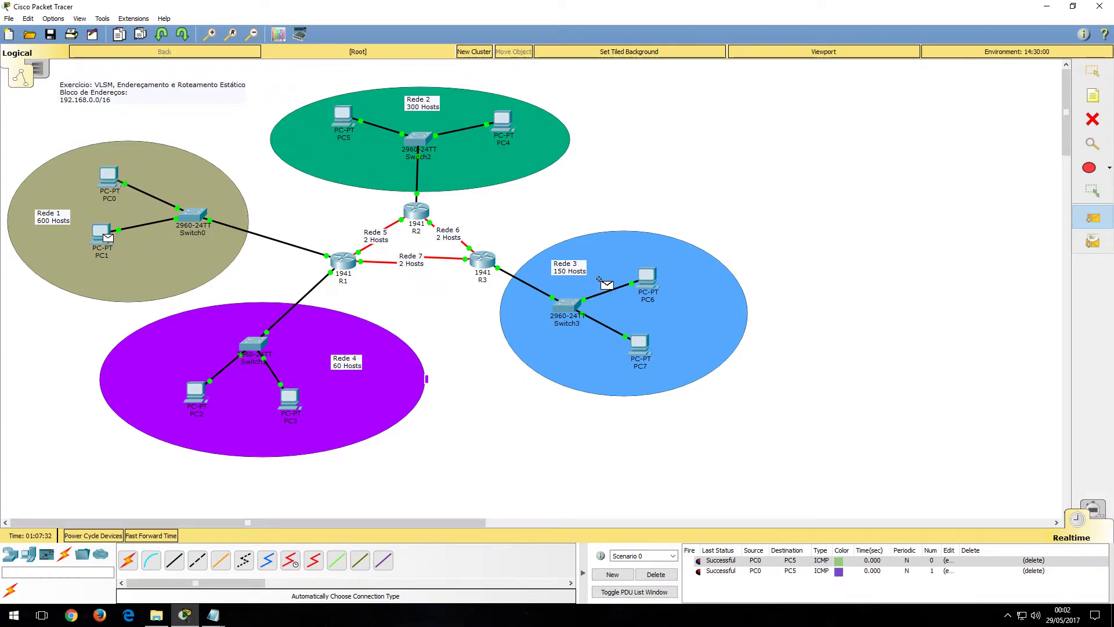
pyautogui.click(646, 281)
pyautogui.press('p')
pyautogui.click(641, 346)
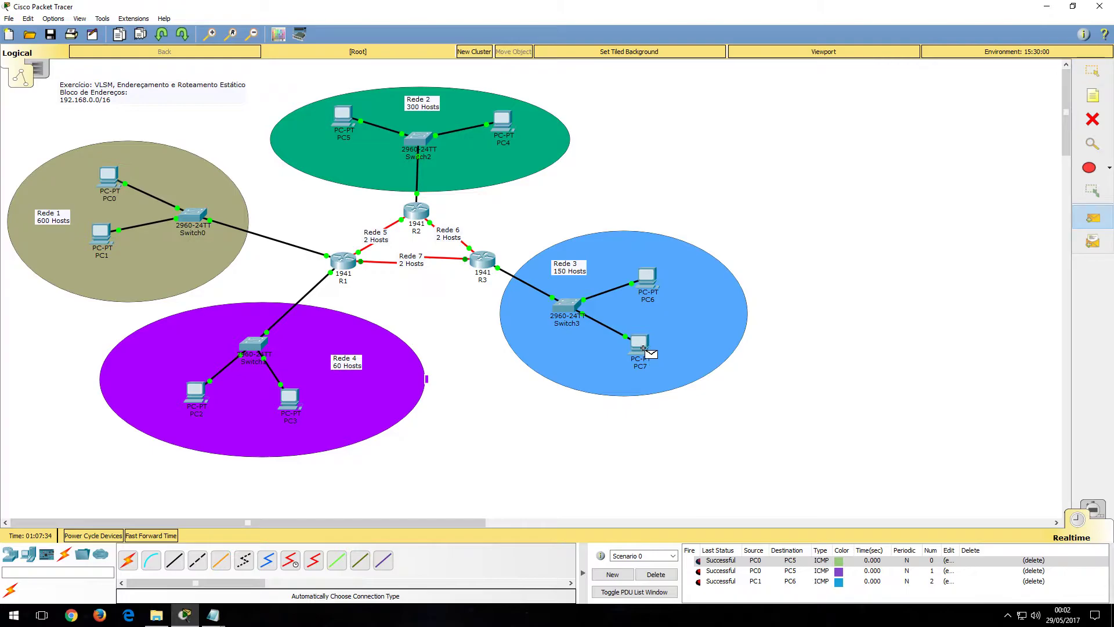
pyautogui.click(294, 399)
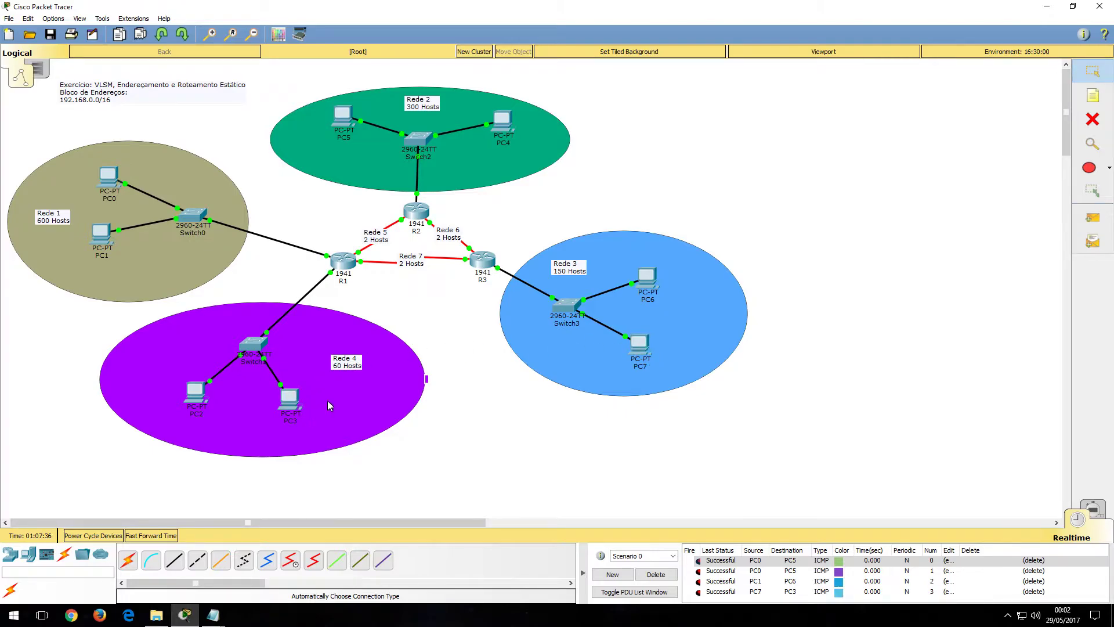
# Send a simple PDU from PC7 to PC5 and delete the current scenario to clear the PDU list.
pyautogui.press('p')
pyautogui.click(641, 344)
pyautogui.click(351, 110)
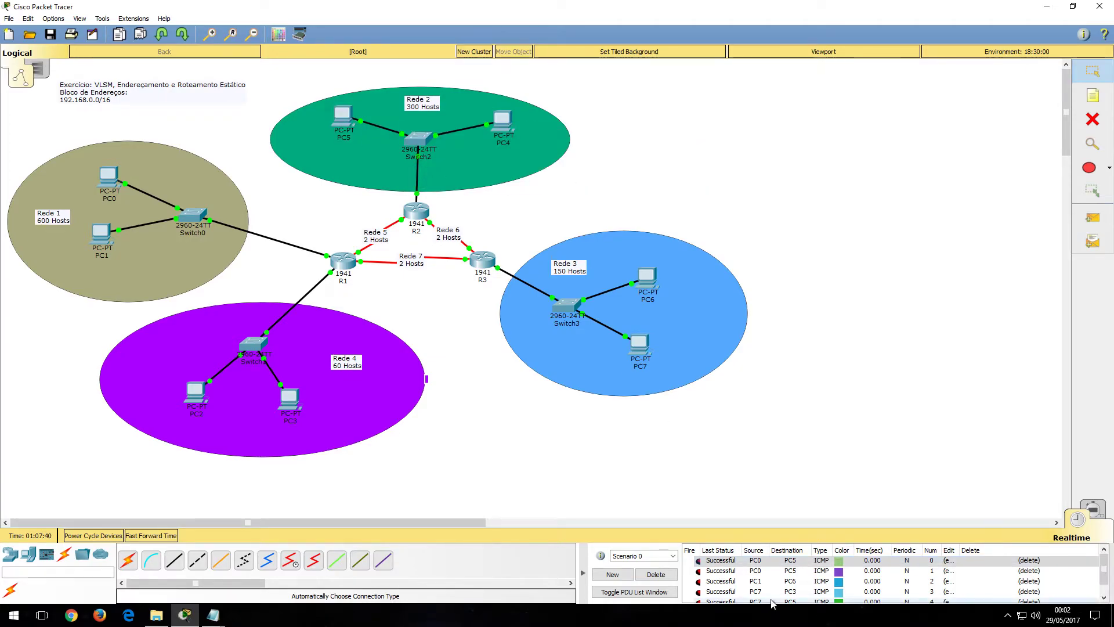
pyautogui.click(656, 574)
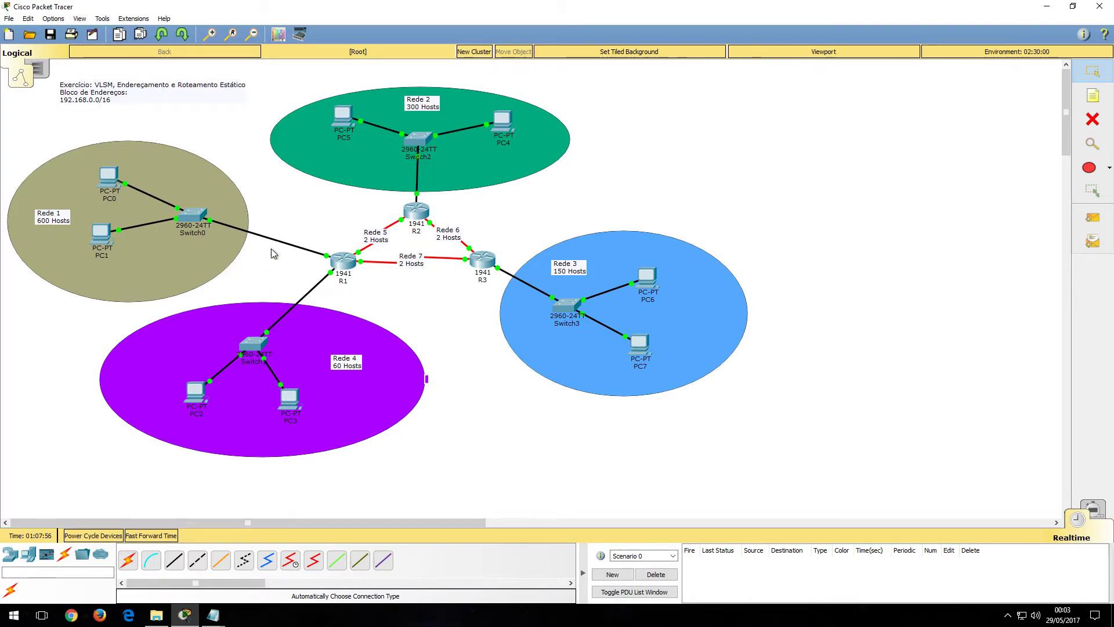
# Switch to Simulation mode and begin a ping command to a 192.168. address in PC0's command prompt.
pyautogui.click(1094, 510)
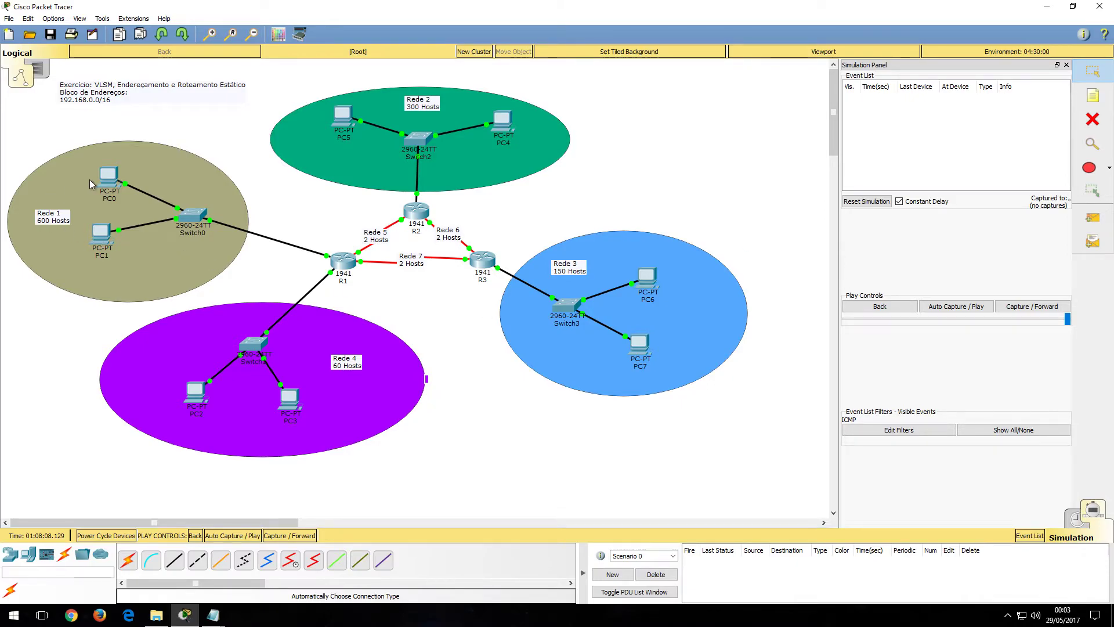
pyautogui.click(108, 175)
pyautogui.click(478, 217)
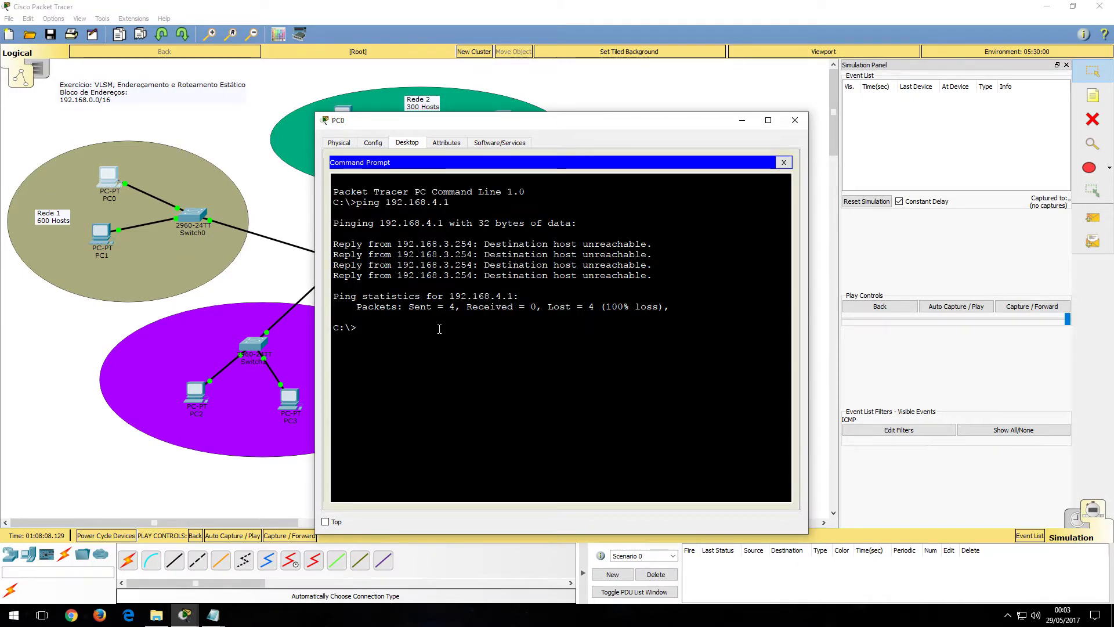
pyautogui.write('ping 192.168.')
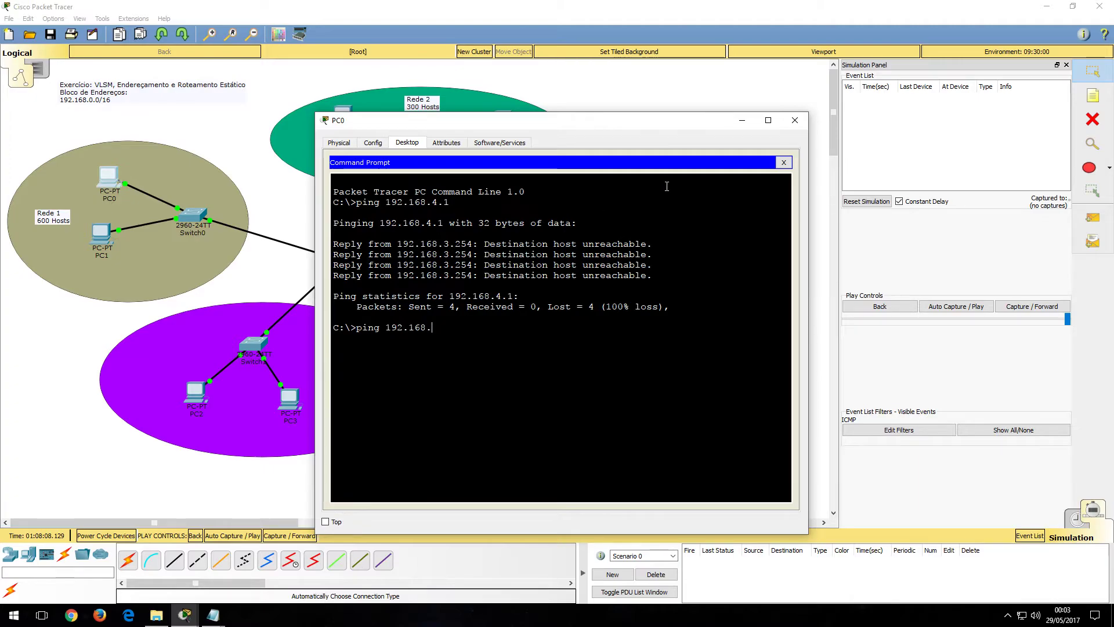
# Reposition PC0's window over the maximized topology and show the Notepad address plan beside its command prompt.
pyautogui.moveTo(641, 117); pyautogui.dragTo(1113, 119)
pyautogui.click(343, 211)
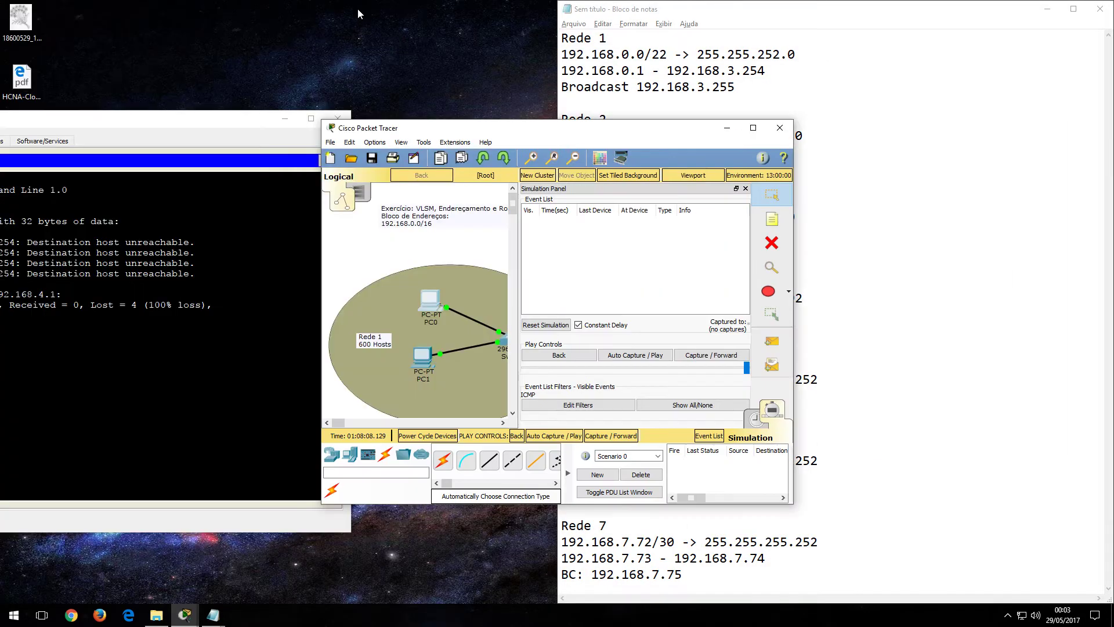
pyautogui.doubleClick(481, 128)
pyautogui.hotkey('alt', 'Tab')
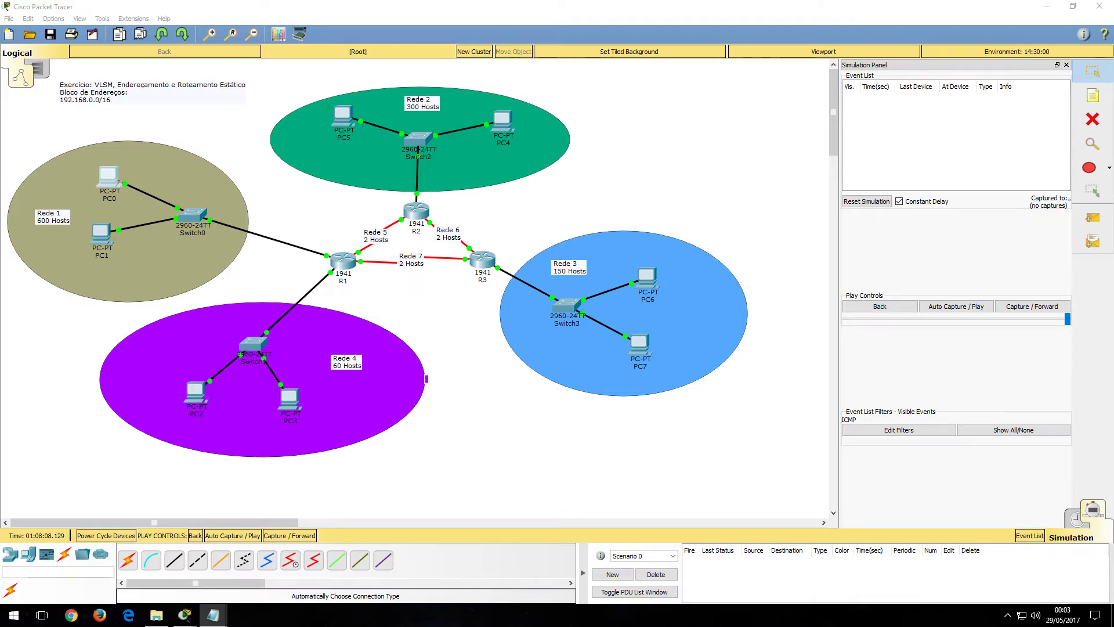
pyautogui.hotkey('alt', 'Tab')
pyautogui.hotkey('alt', 'Tab')
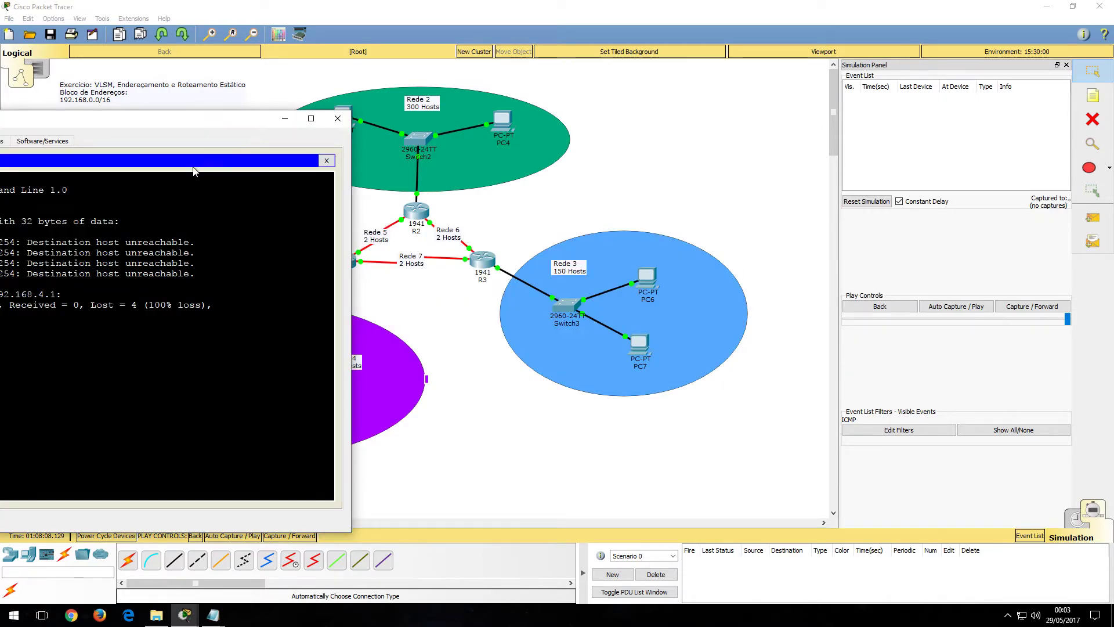
pyautogui.moveTo(199, 110); pyautogui.dragTo(411, 44)
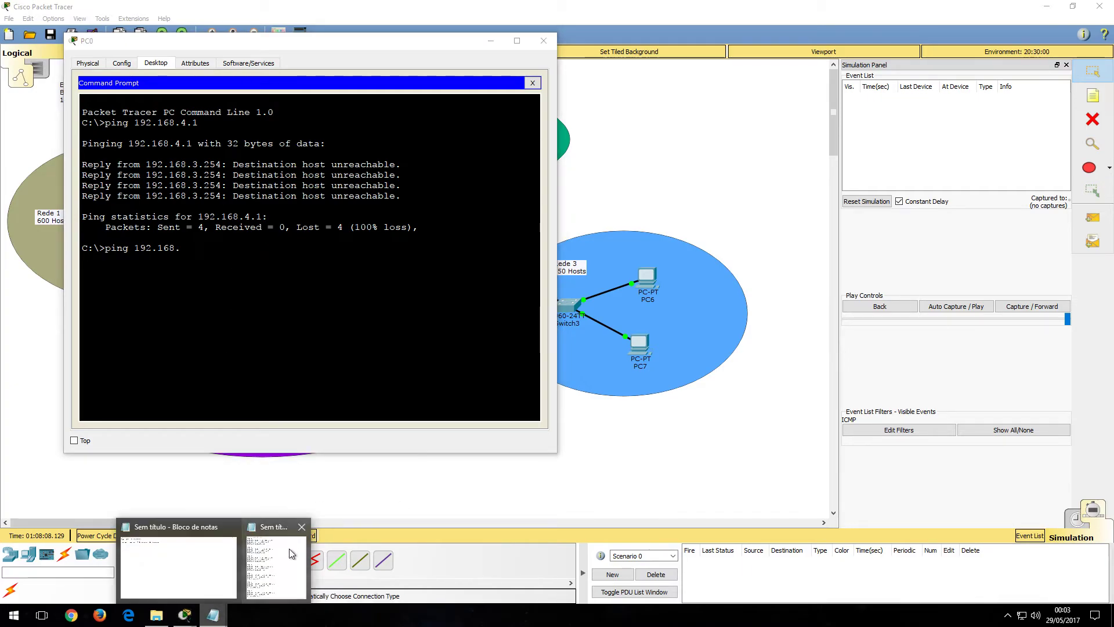
pyautogui.click(289, 545)
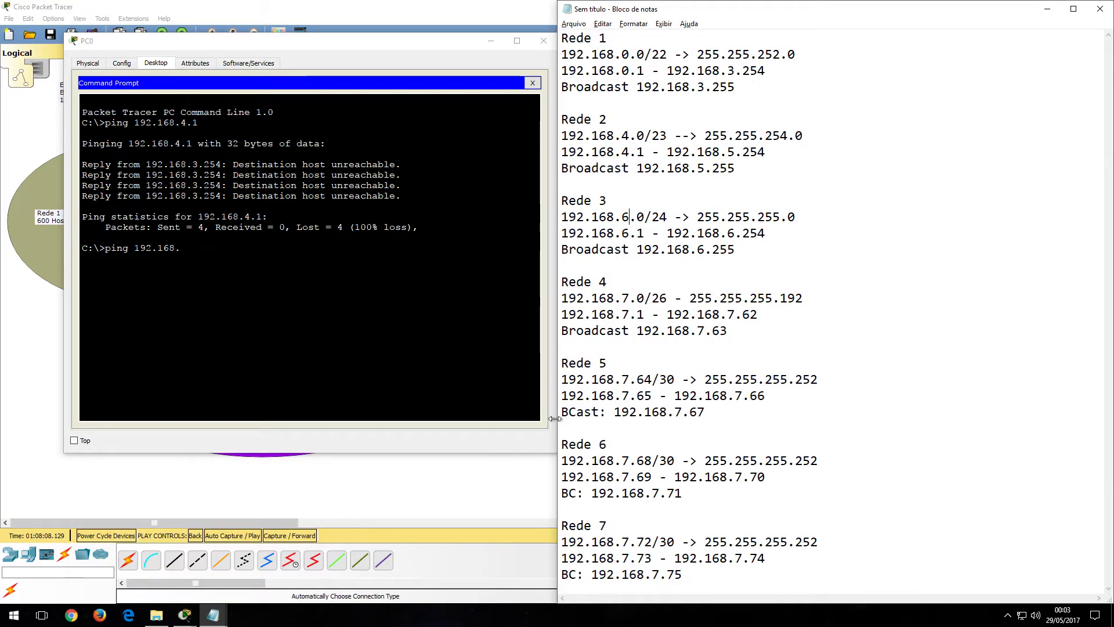
# Ping 192.168.6.2 from PC0's command prompt and clear the window away from the topology.
pyautogui.click(283, 288)
pyautogui.press('Return')
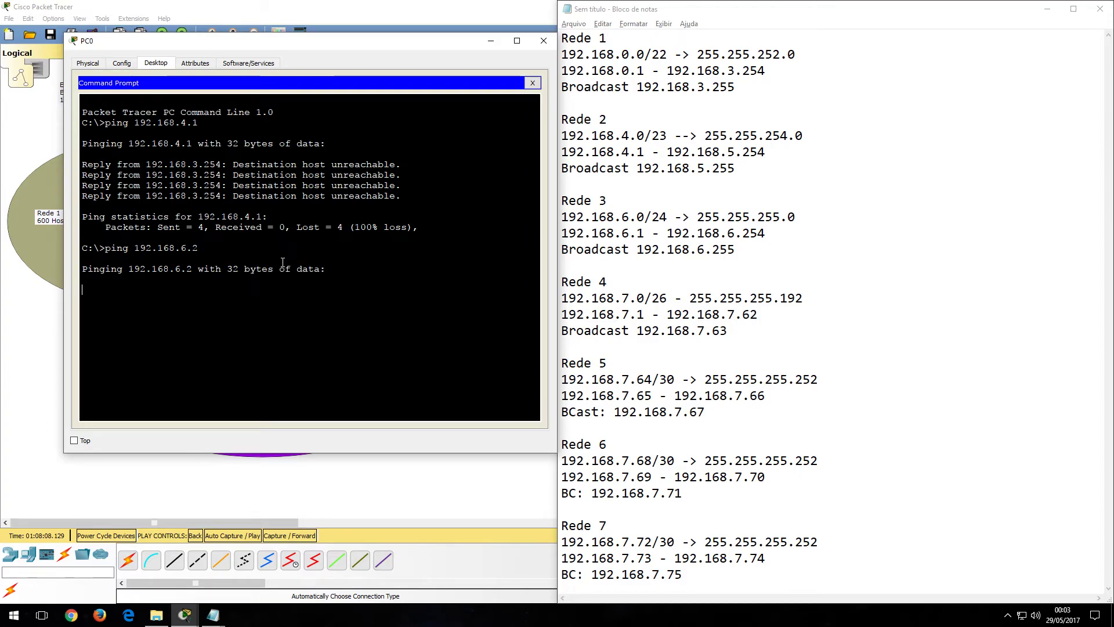
pyautogui.click(497, 45)
pyautogui.click(549, 37)
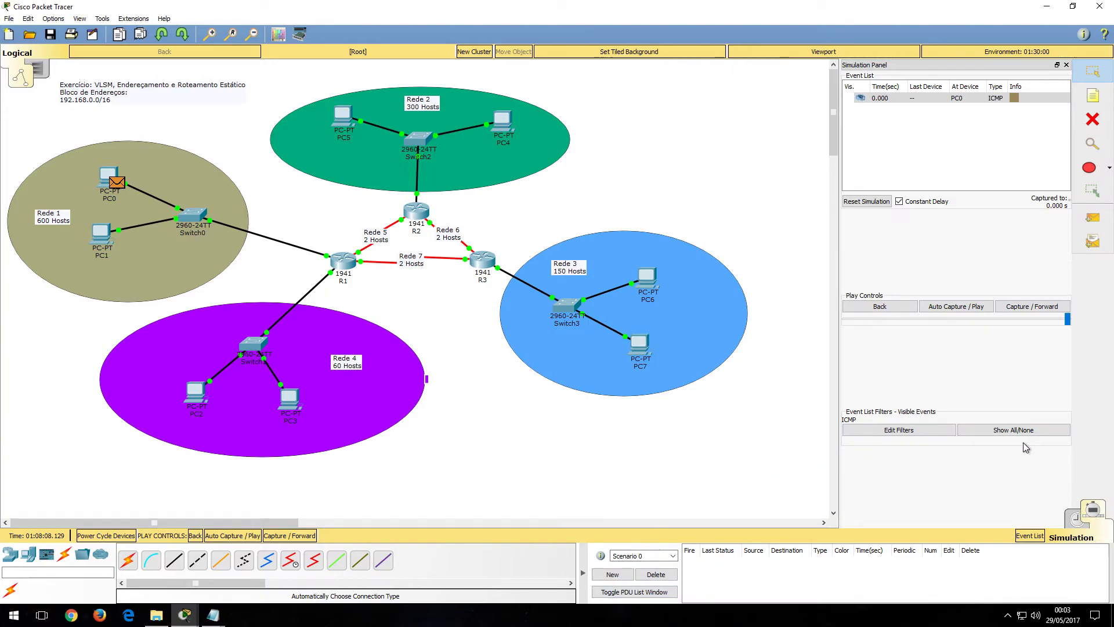
# Step the simulation forward to follow the ICMP packet from PC0 to PC7 and its reply back to PC0.
pyautogui.click(1042, 308)
pyautogui.click(1042, 309)
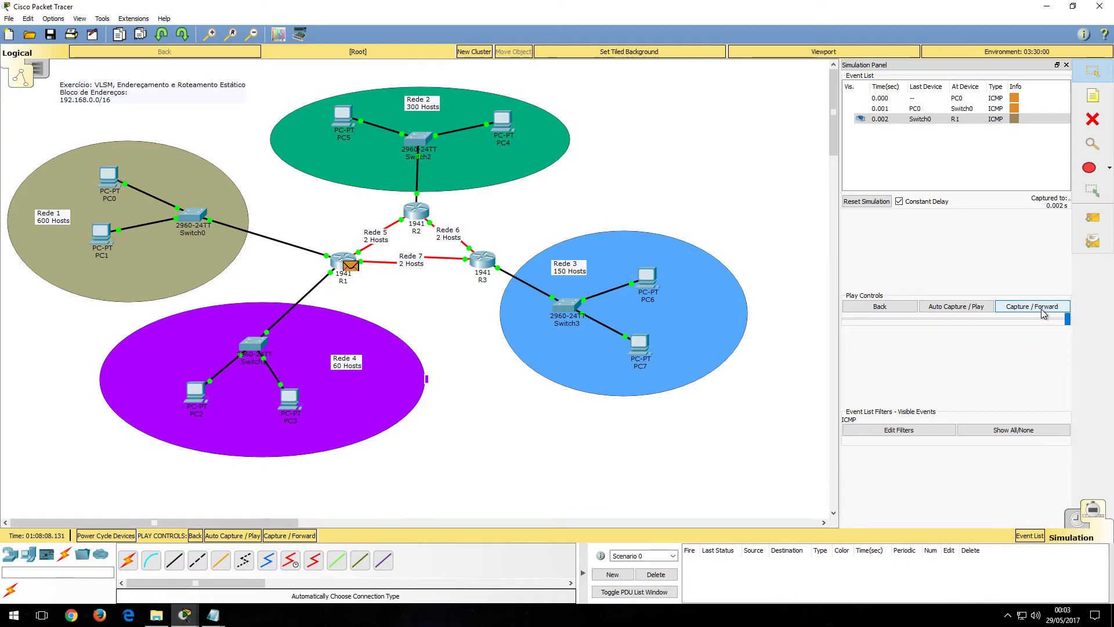
pyautogui.click(1043, 308)
pyautogui.click(1042, 309)
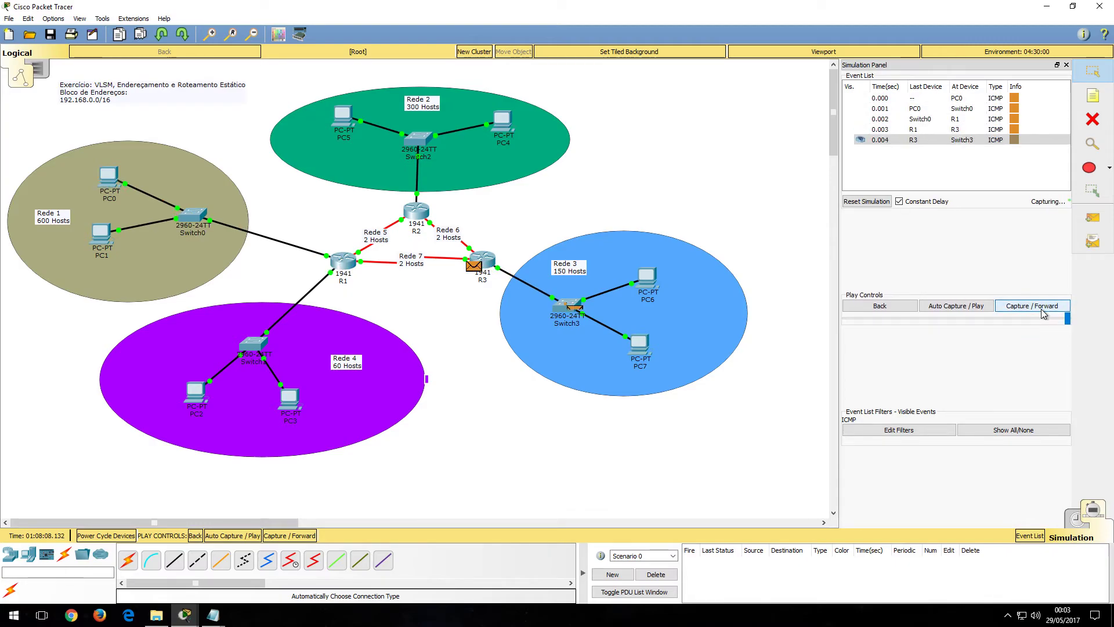
pyautogui.click(1042, 310)
pyautogui.click(1042, 310)
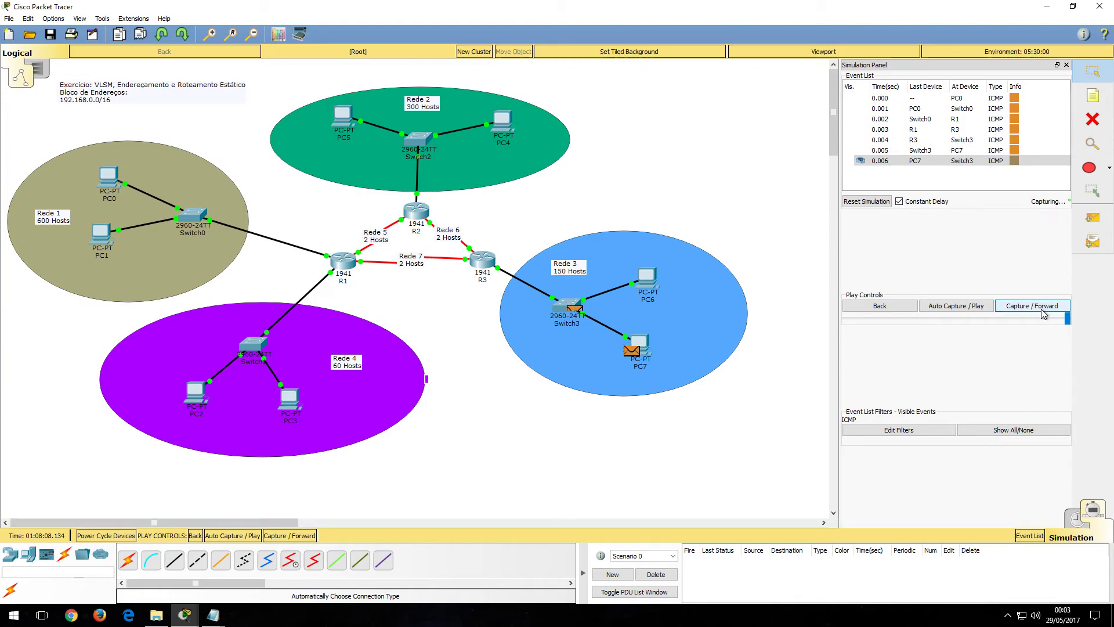
pyautogui.click(1042, 310)
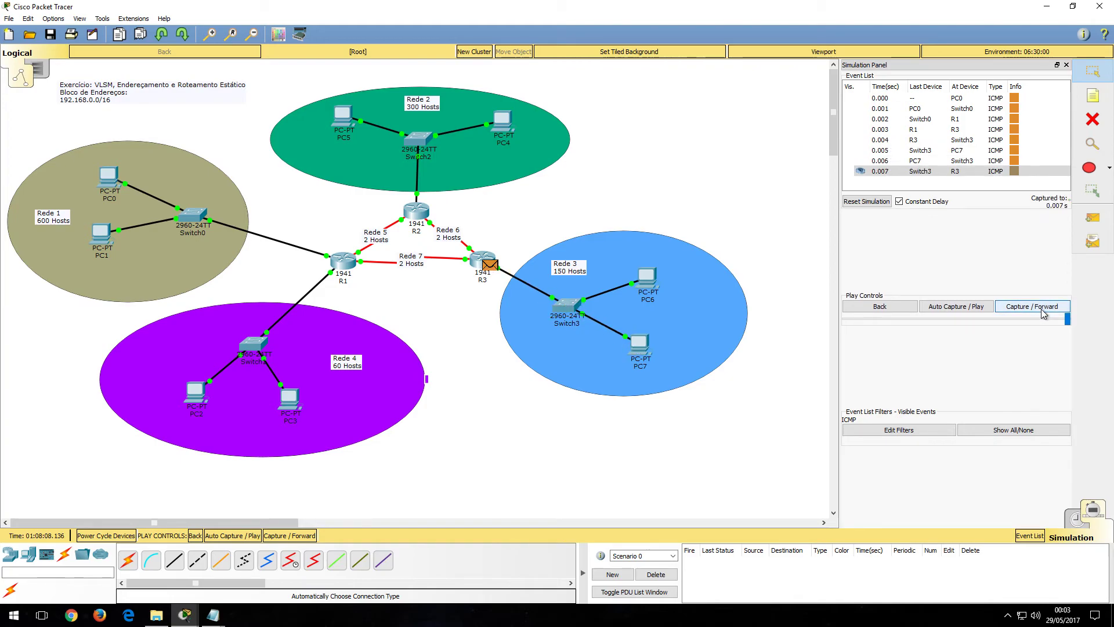
pyautogui.click(1042, 308)
pyautogui.click(1042, 310)
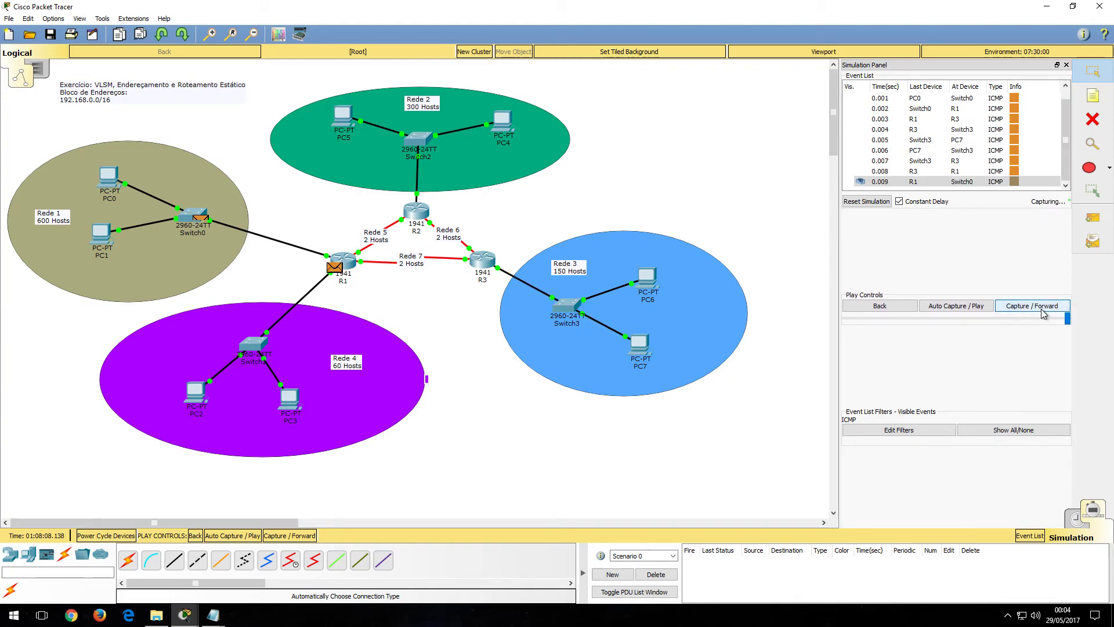
pyautogui.click(1042, 310)
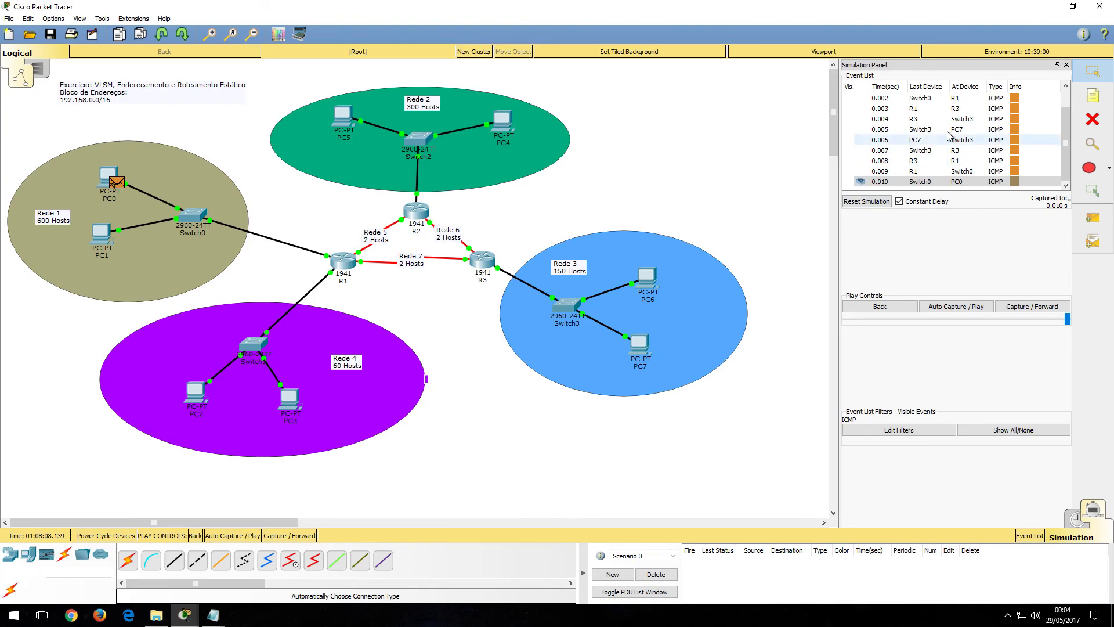
# Close the Simulation Panel and delete the current scenario to clear the captured packet.
pyautogui.click(1067, 65)
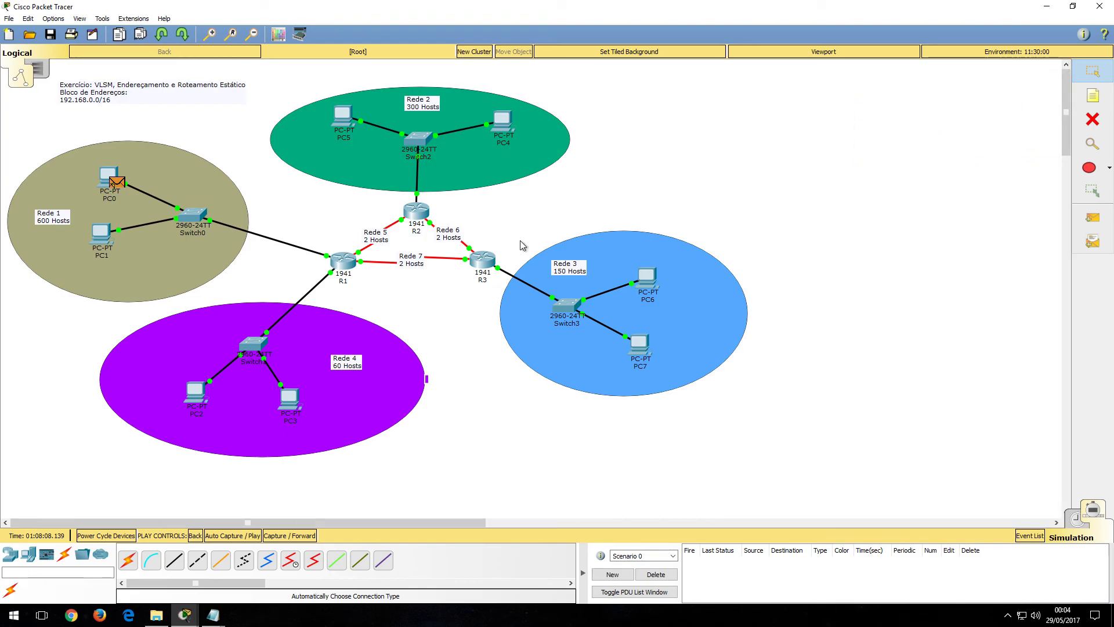
pyautogui.click(656, 574)
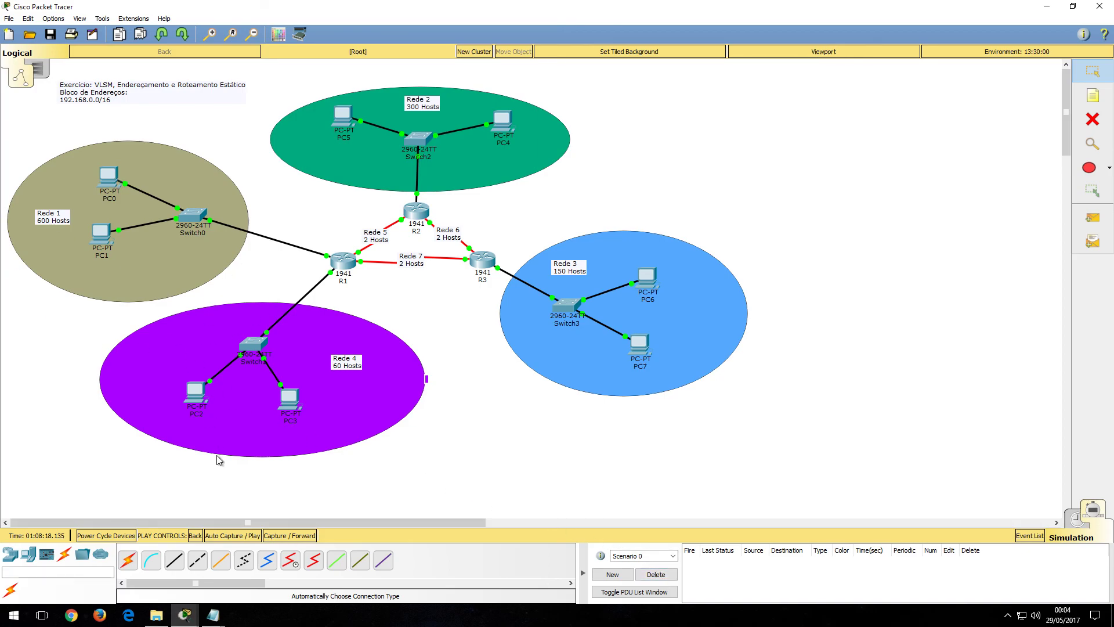